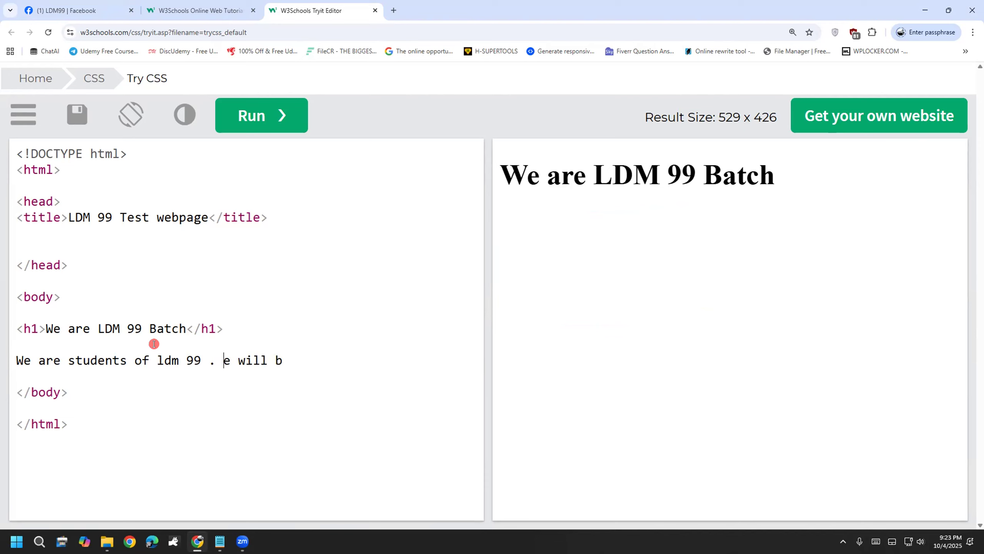
# Step: Finish the sentence with 'digital marketers. we will be good freelancers in the future.' and select it
pyautogui.press('End')
pyautogui.write('e di')
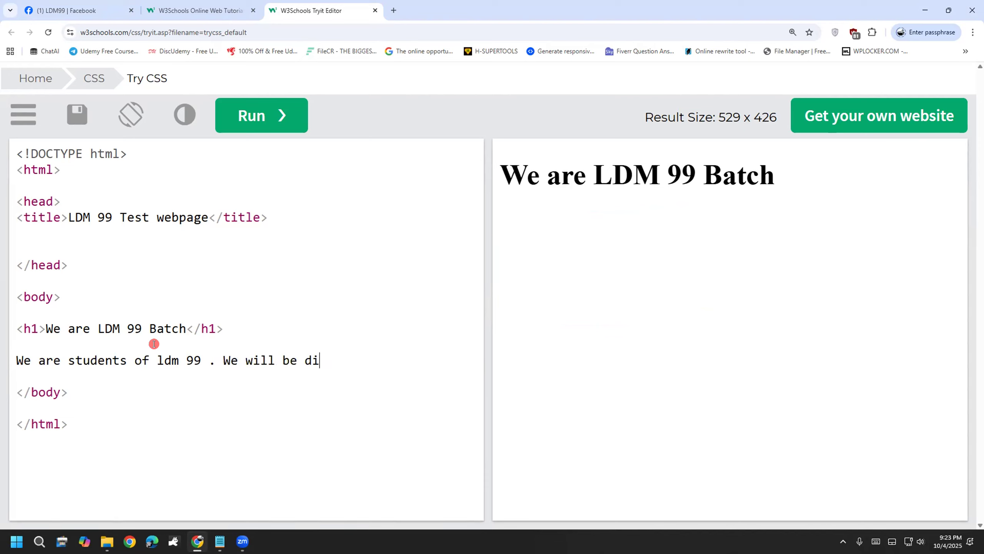
pyautogui.write('gital markete')
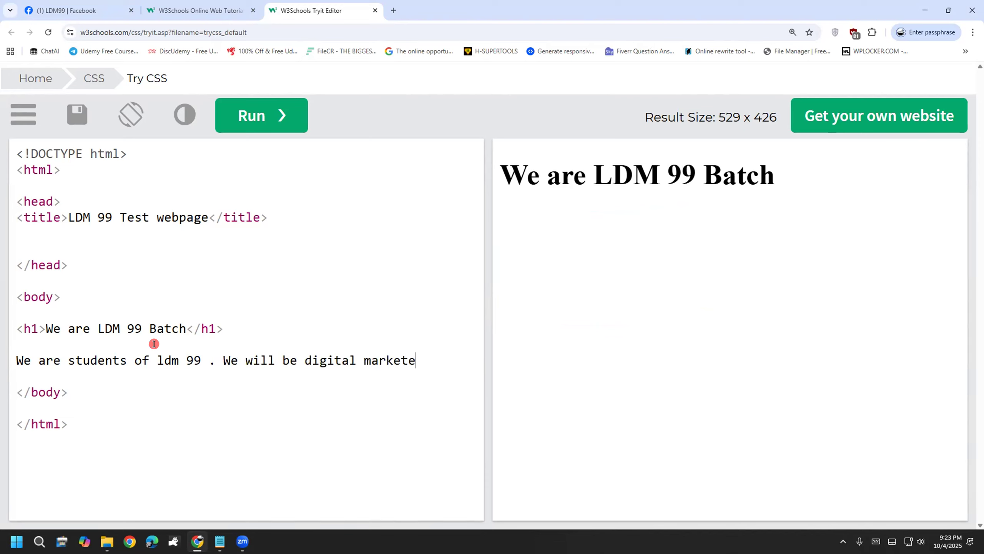
pyautogui.write('rs. we will be ')
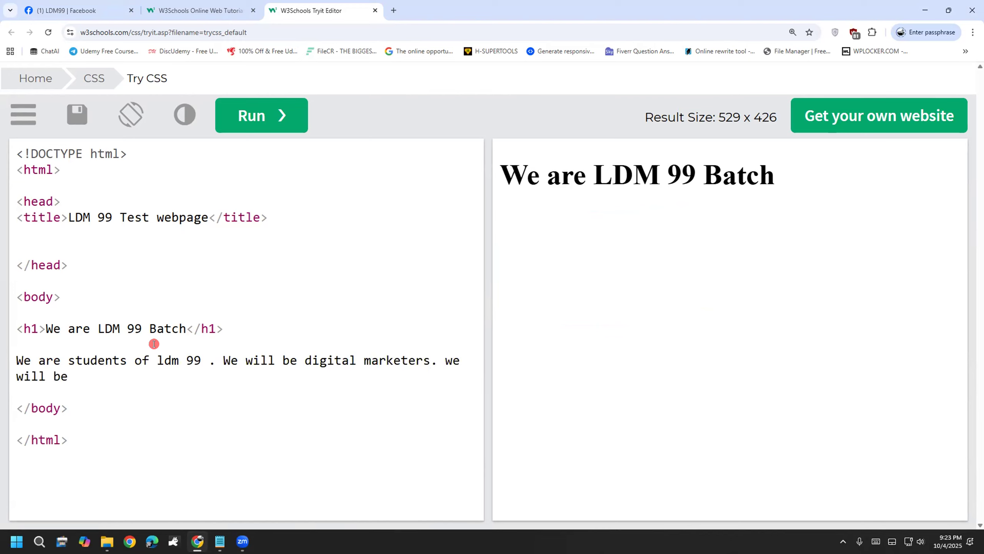
pyautogui.write('good freelancencers in the future.')
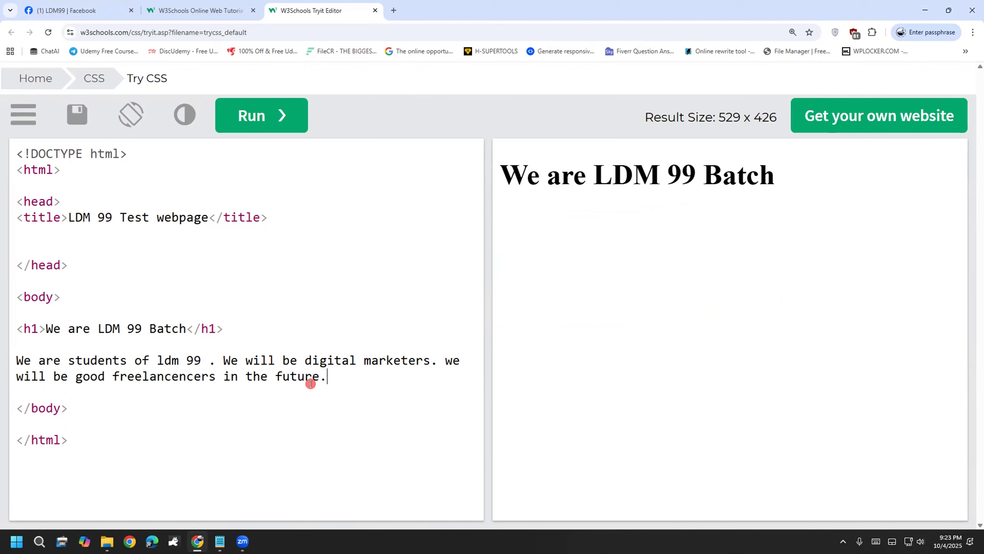
pyautogui.moveTo(325, 369); pyautogui.dragTo(13, 361)
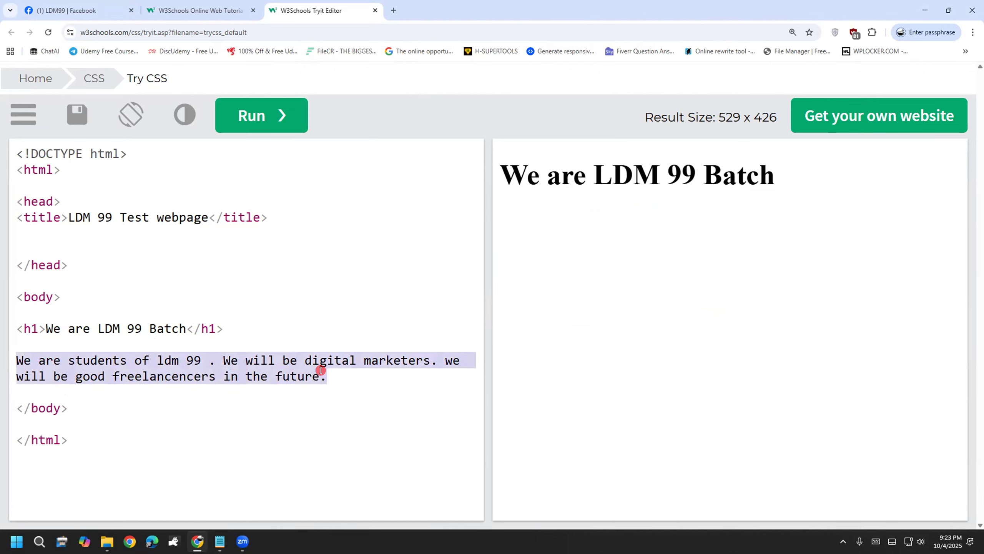
# Step: Copy the selected sentence and paste it repeatedly to form one long text block
pyautogui.hotkey('ctrl', 'c')
pyautogui.press('Right')
pyautogui.hotkey('ctrl', 'v')
pyautogui.hotkey('ctrl', 'v')
pyautogui.hotkey('ctrl', 'v')
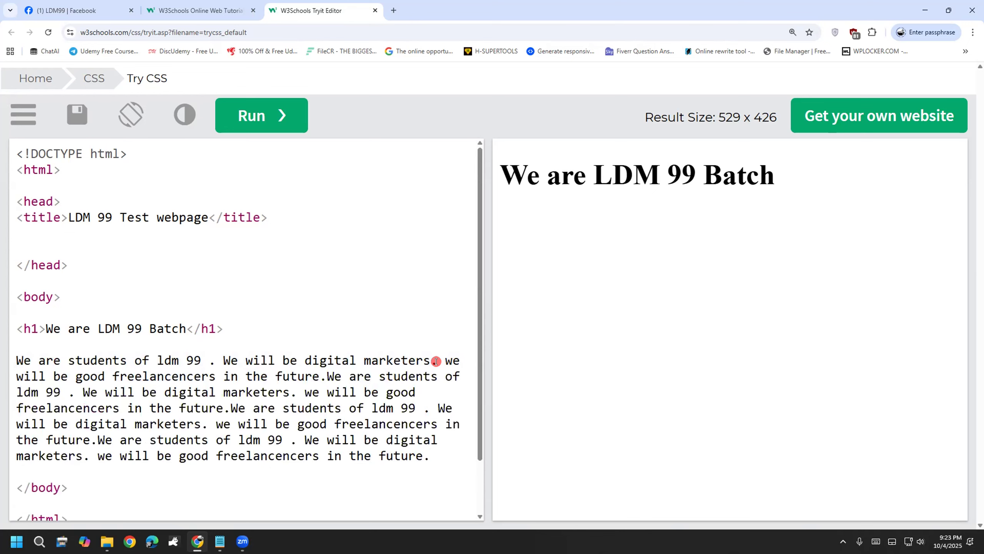
# Step: Add blank lines below the block and paste the sentence again to build a second identical block
pyautogui.press('Return')
pyautogui.press('Return')
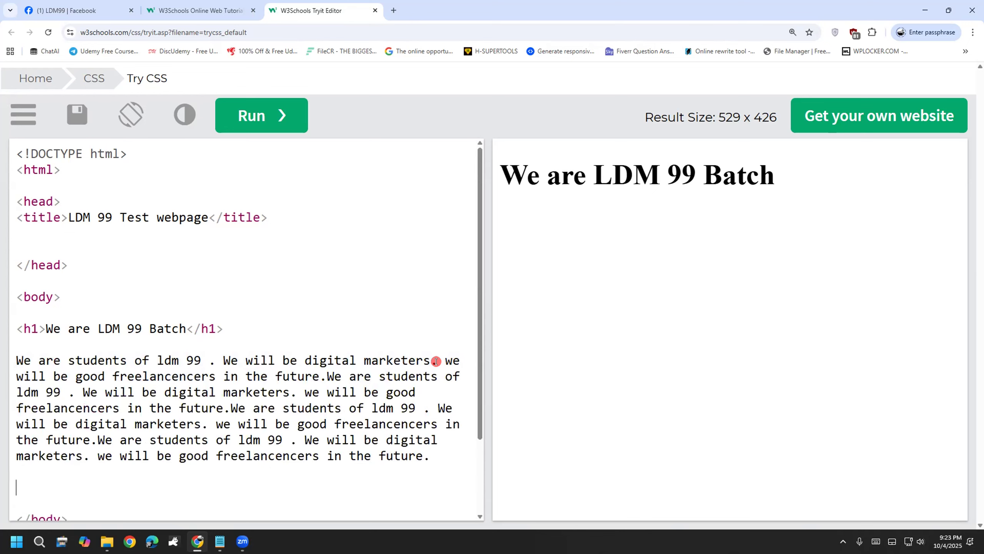
pyautogui.press('Return')
pyautogui.scroll(-3, 336, 319)
pyautogui.hotkey('ctrl', 'v')
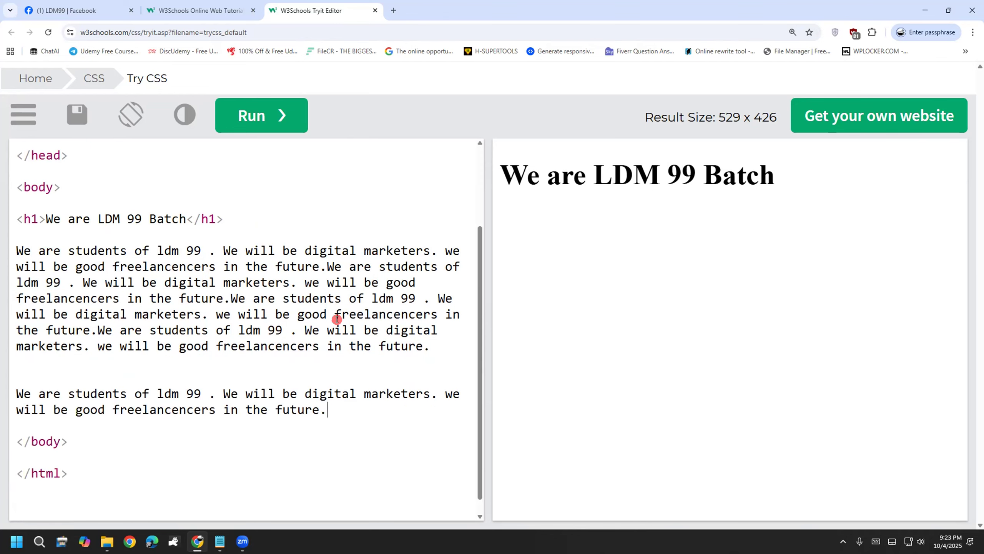
pyautogui.hotkey('ctrl', 'v')
pyautogui.hotkey('ctrl', 'v')
pyautogui.hotkey('ctrl', 'v')
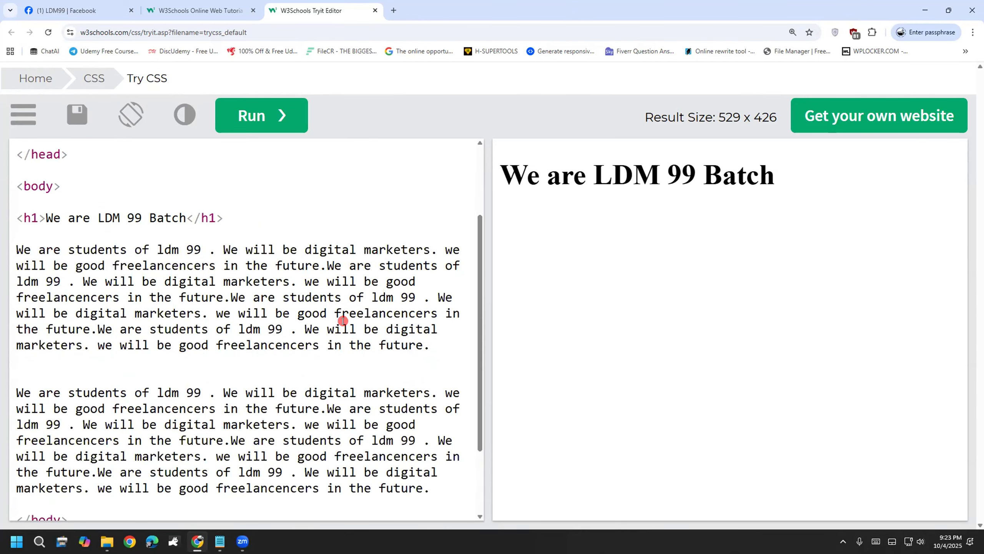
pyautogui.scroll(-2, 342, 321)
pyautogui.click(586, 87)
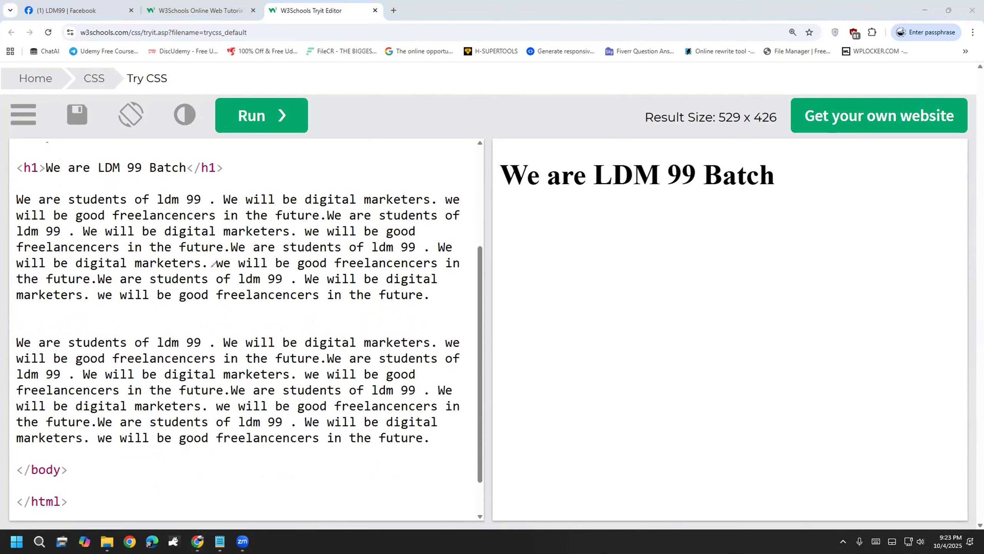
pyautogui.moveTo(185, 260); pyautogui.dragTo(259, 227)
pyautogui.moveTo(166, 404); pyautogui.dragTo(229, 374)
pyautogui.moveTo(546, 273)
pyautogui.mouseDown()
pyautogui.moveTo(601, 248)
pyautogui.moveTo(605, 303)
pyautogui.moveTo(626, 278)
pyautogui.mouseUp()
pyautogui.moveTo(699, 241)
pyautogui.mouseDown()
pyautogui.moveTo(749, 202)
pyautogui.moveTo(687, 248)
pyautogui.moveTo(749, 241)
pyautogui.mouseUp()
pyautogui.moveTo(597, 382)
pyautogui.mouseDown()
pyautogui.moveTo(608, 347)
pyautogui.moveTo(616, 402)
pyautogui.moveTo(635, 389)
pyautogui.mouseUp()
pyautogui.moveTo(709, 314)
pyautogui.mouseDown()
pyautogui.moveTo(738, 318)
pyautogui.moveTo(712, 333)
pyautogui.moveTo(729, 341)
pyautogui.mouseUp()
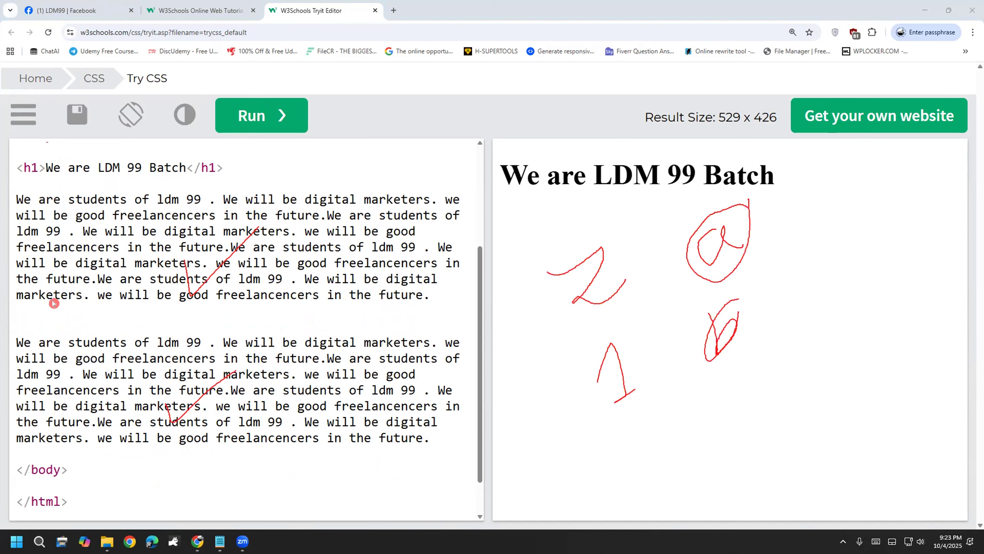
pyautogui.press('e')
pyautogui.moveTo(510, 240)
pyautogui.mouseDown()
pyautogui.moveTo(561, 231)
pyautogui.moveTo(600, 267)
pyautogui.mouseUp()
pyautogui.moveTo(529, 327)
pyautogui.mouseDown()
pyautogui.moveTo(540, 399)
pyautogui.moveTo(567, 376)
pyautogui.mouseUp()
pyautogui.moveTo(590, 215)
pyautogui.mouseDown()
pyautogui.moveTo(540, 219)
pyautogui.moveTo(603, 211)
pyautogui.mouseUp()
pyautogui.moveTo(596, 311)
pyautogui.mouseDown()
pyautogui.moveTo(504, 413)
pyautogui.moveTo(598, 314)
pyautogui.mouseUp()
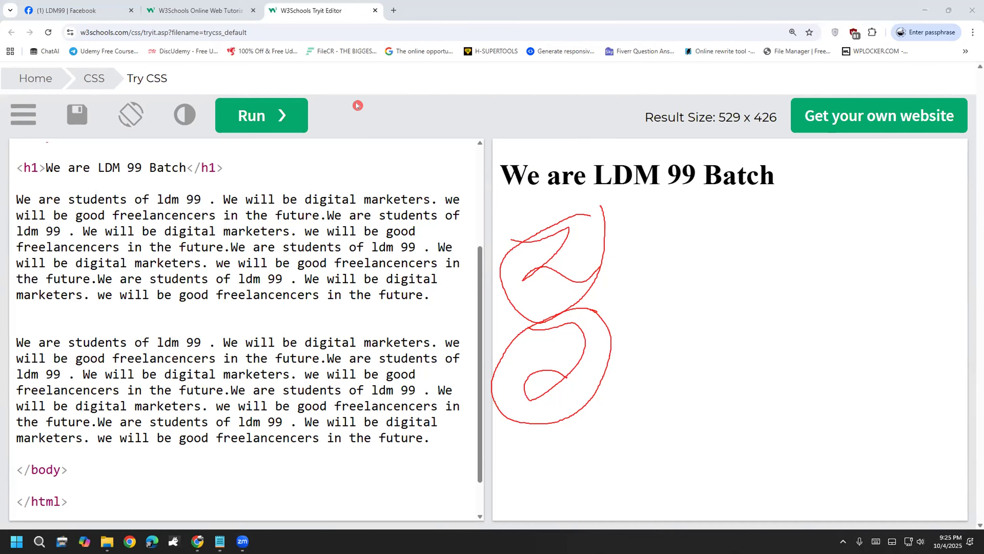
# Step: Run the code so both sentence blocks render as one continuous paragraph under the heading
pyautogui.click(280, 115)
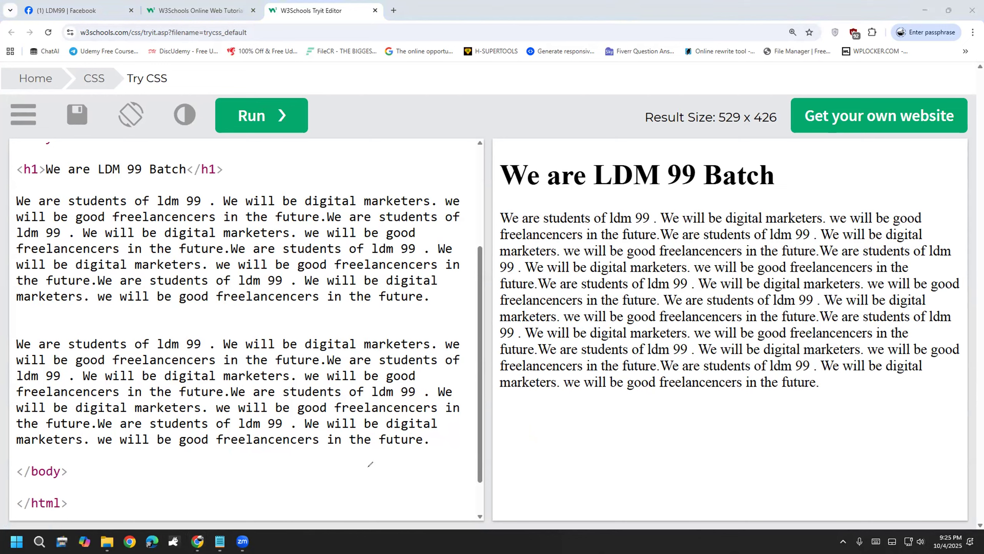
pyautogui.moveTo(409, 433)
pyautogui.mouseDown()
pyautogui.moveTo(445, 475)
pyautogui.moveTo(475, 433)
pyautogui.moveTo(483, 493)
pyautogui.moveTo(525, 479)
pyautogui.mouseUp()
pyautogui.moveTo(485, 396)
pyautogui.mouseDown()
pyautogui.moveTo(511, 439)
pyautogui.moveTo(510, 420)
pyautogui.moveTo(523, 428)
pyautogui.moveTo(564, 364)
pyautogui.mouseUp()
pyautogui.moveTo(516, 422)
pyautogui.mouseDown()
pyautogui.moveTo(558, 429)
pyautogui.moveTo(545, 451)
pyautogui.mouseUp()
pyautogui.moveTo(585, 414)
pyautogui.mouseDown()
pyautogui.moveTo(630, 428)
pyautogui.moveTo(643, 407)
pyautogui.moveTo(688, 394)
pyautogui.moveTo(685, 425)
pyautogui.moveTo(716, 392)
pyautogui.moveTo(755, 392)
pyautogui.mouseUp()
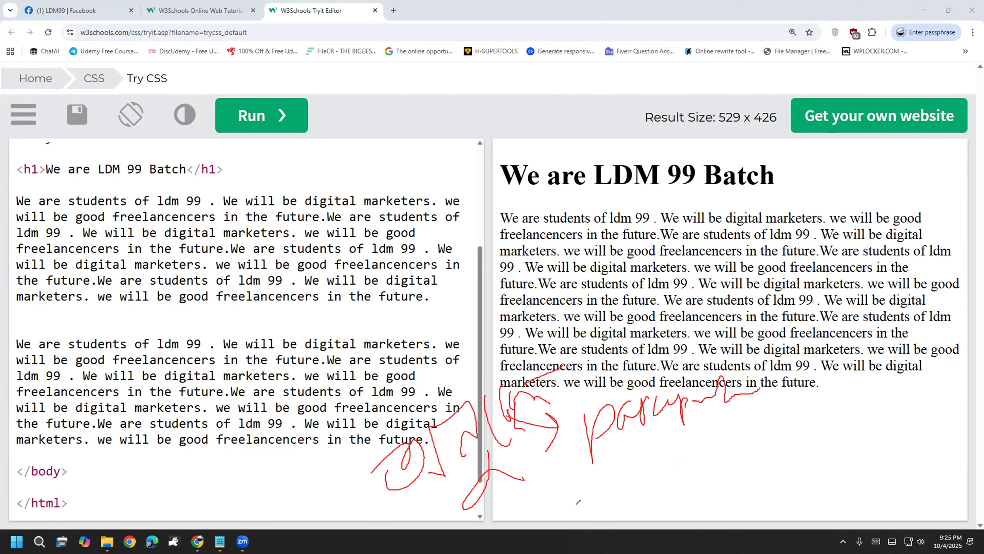
pyautogui.moveTo(378, 534)
pyautogui.mouseDown()
pyautogui.moveTo(641, 466)
pyautogui.moveTo(564, 347)
pyautogui.moveTo(413, 545)
pyautogui.mouseUp()
pyautogui.moveTo(524, 517); pyautogui.dragTo(415, 547)
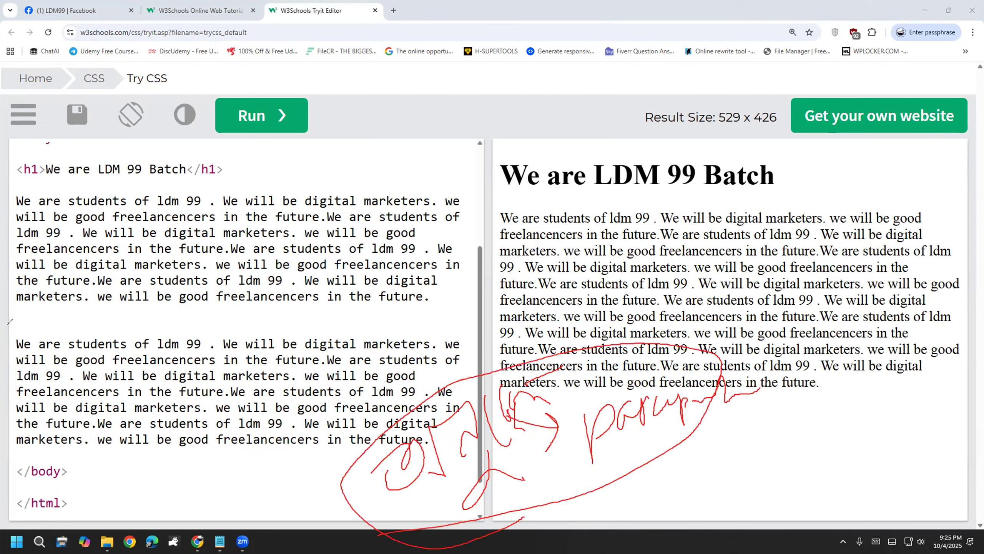
pyautogui.press('e')
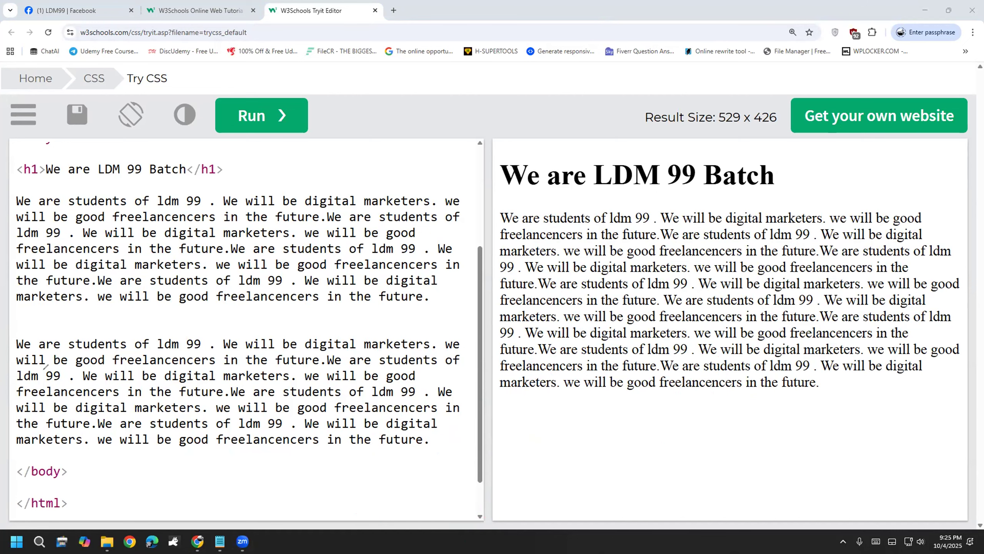
pyautogui.moveTo(481, 352); pyautogui.dragTo(491, 303)
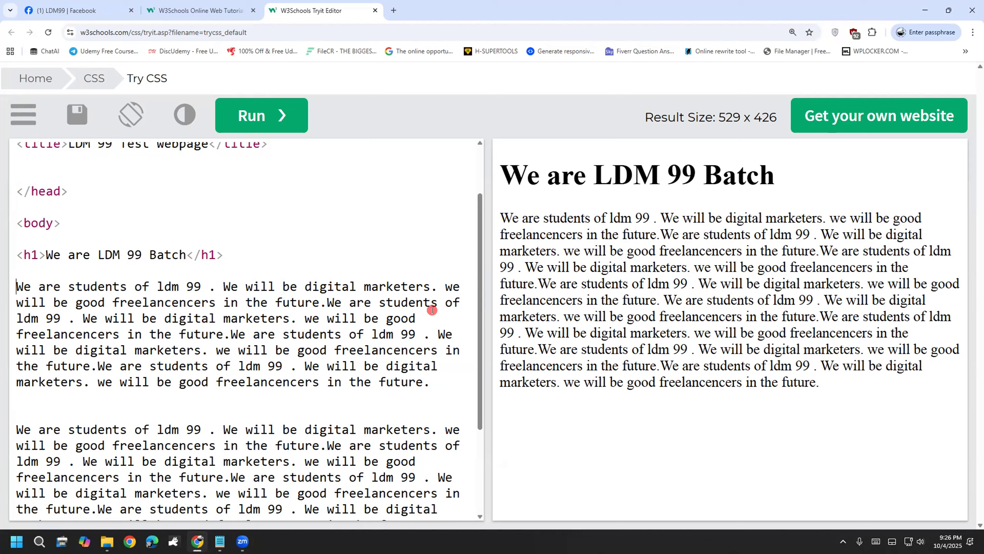
# Step: Wrap the first text block in <p></p> paragraph tags
pyautogui.write('<>')
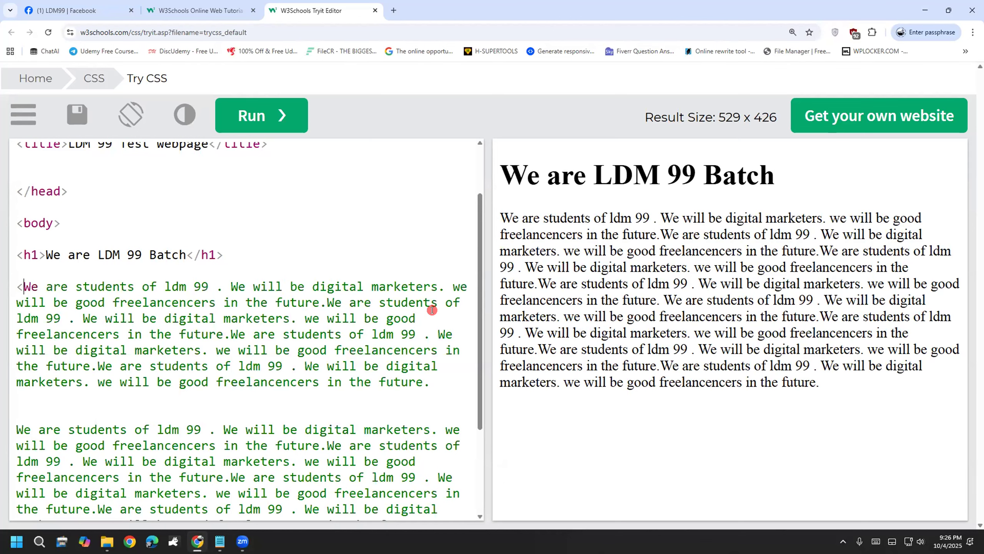
pyautogui.press('Left')
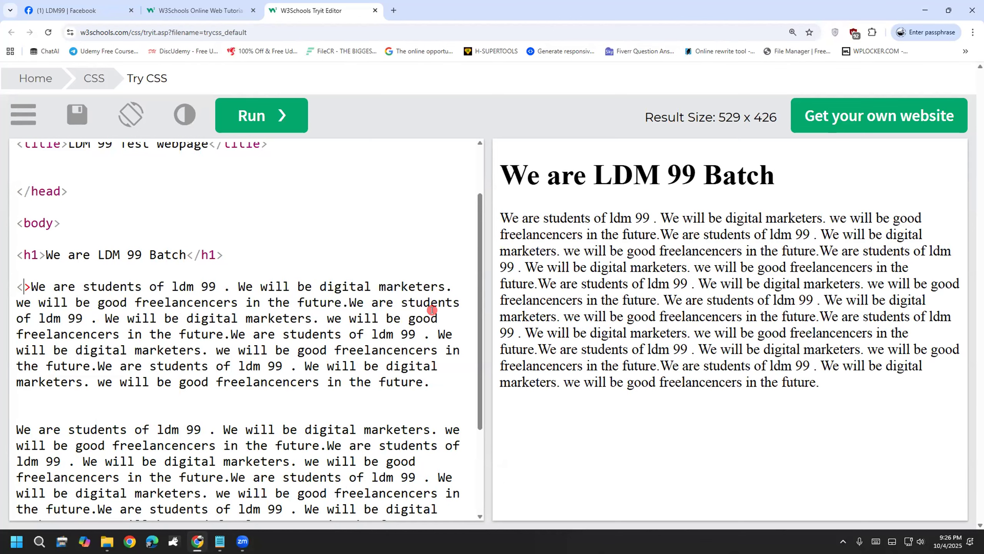
pyautogui.write('p')
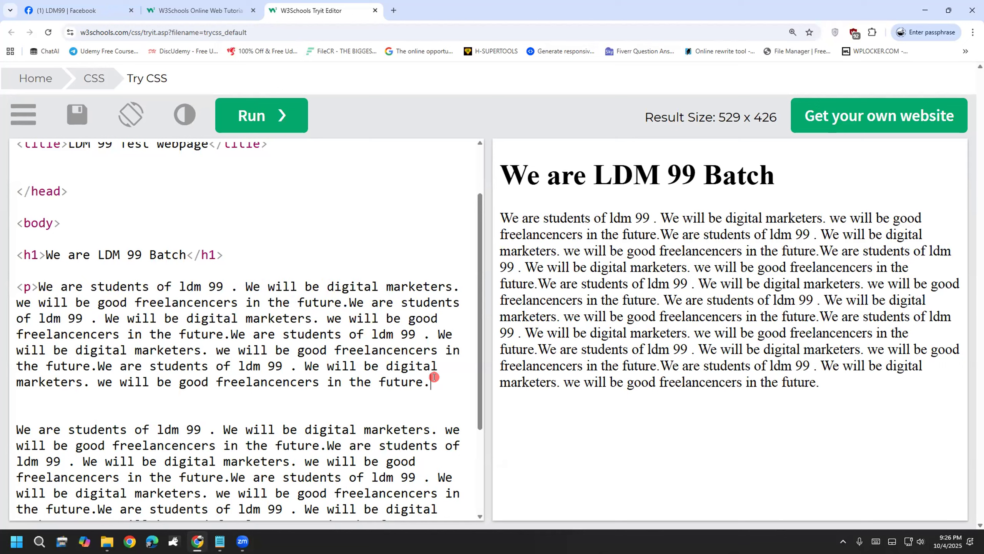
pyautogui.write('</p>')
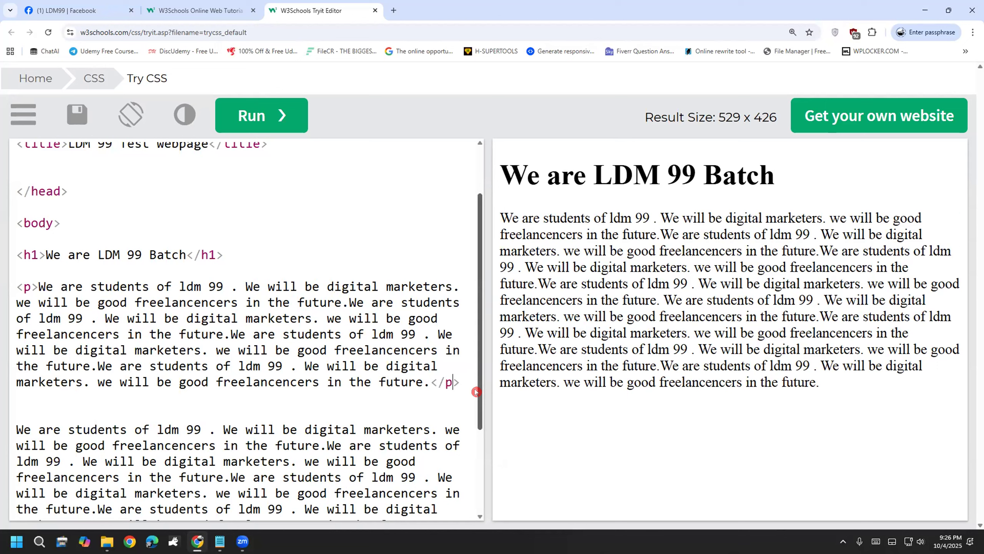
pyautogui.scroll(-2, 182, 403)
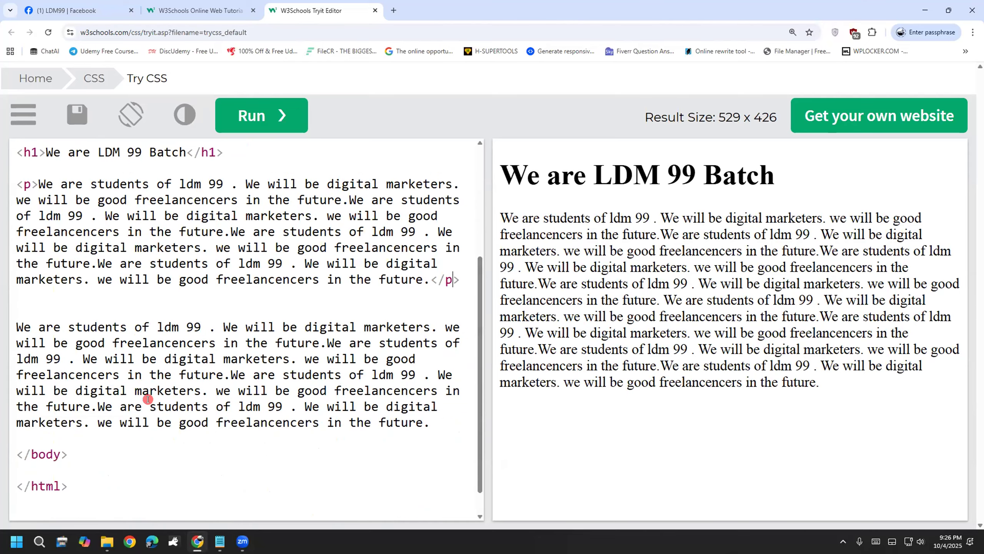
# Step: Add <p> before and </p> after the second text block
pyautogui.click(15, 322)
pyautogui.write('<p>')
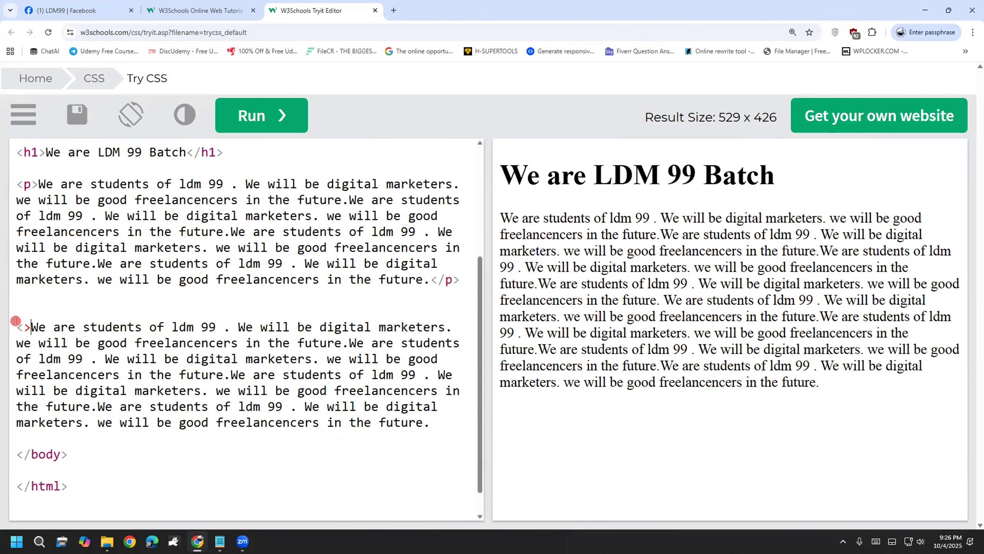
pyautogui.click(437, 423)
pyautogui.write('<>/p>')
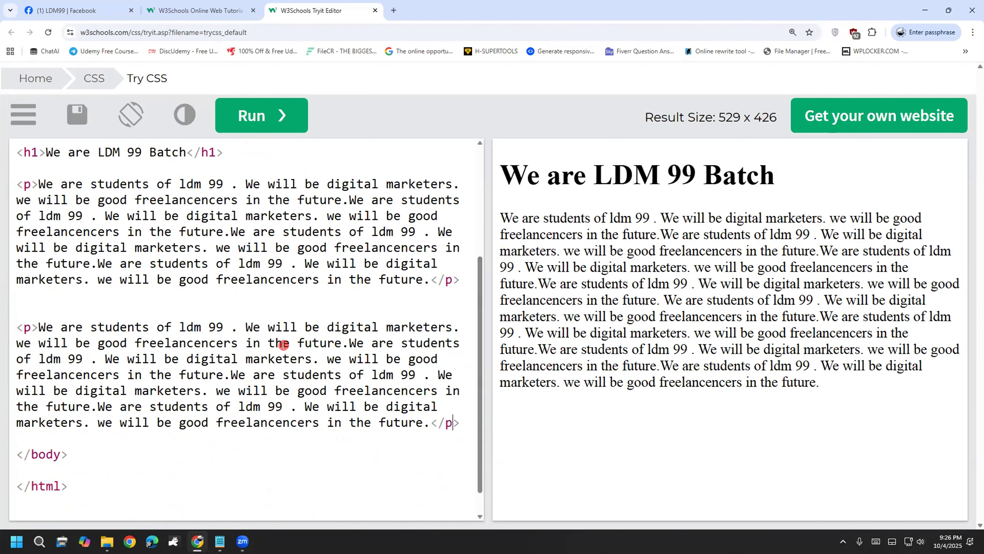
pyautogui.scroll(5, 284, 344)
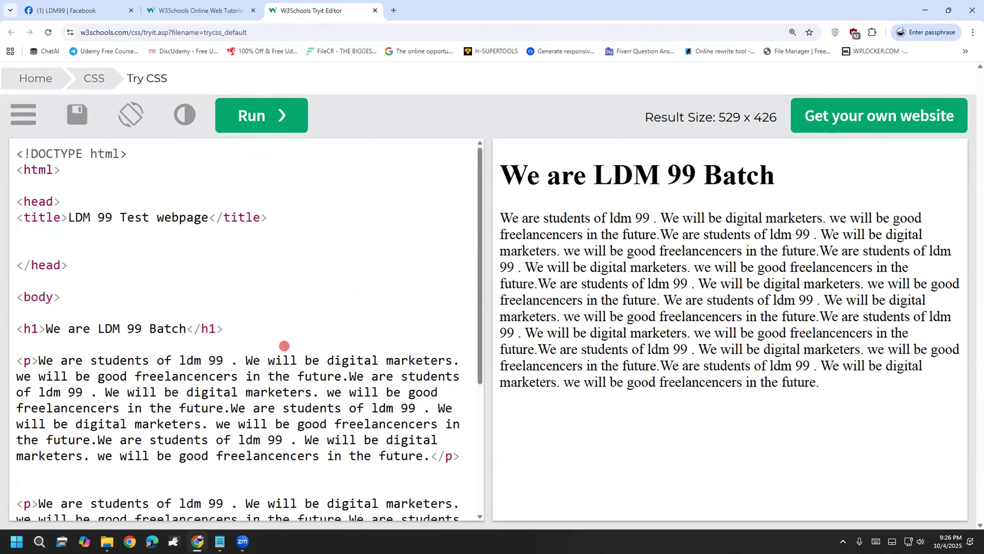
# Step: Run the code and review the heading with two separate paragraphs, adjusting the preview pane width
pyautogui.click(255, 122)
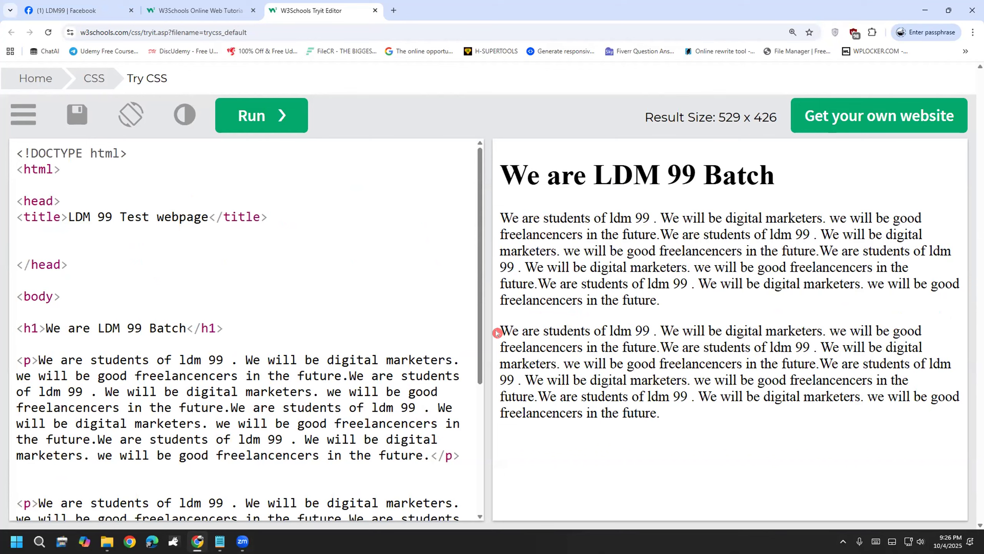
pyautogui.moveTo(480, 315); pyautogui.dragTo(465, 399)
pyautogui.scroll(-1, 464, 399)
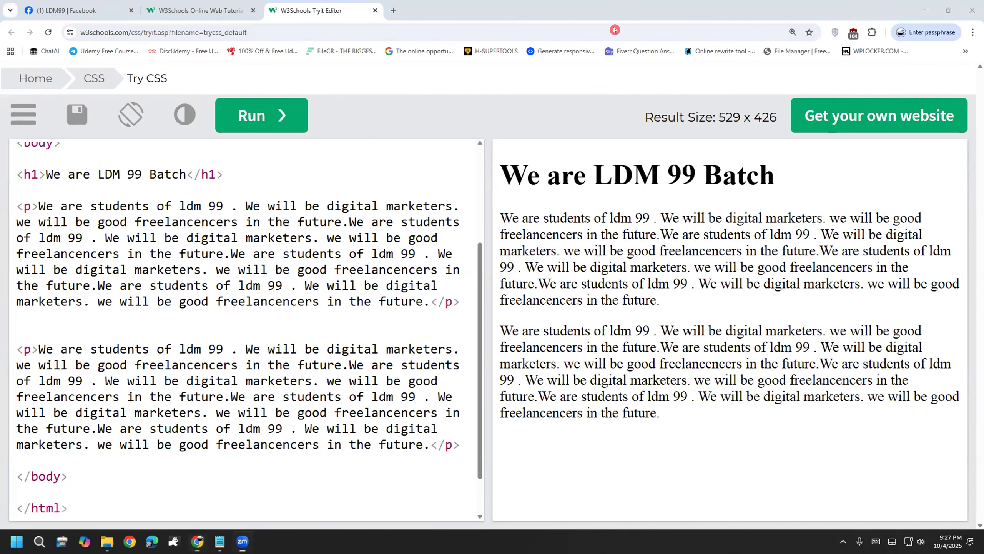
pyautogui.moveTo(487, 359); pyautogui.dragTo(507, 359)
pyautogui.scroll(2, 233, 333)
pyautogui.scroll(-3, 256, 310)
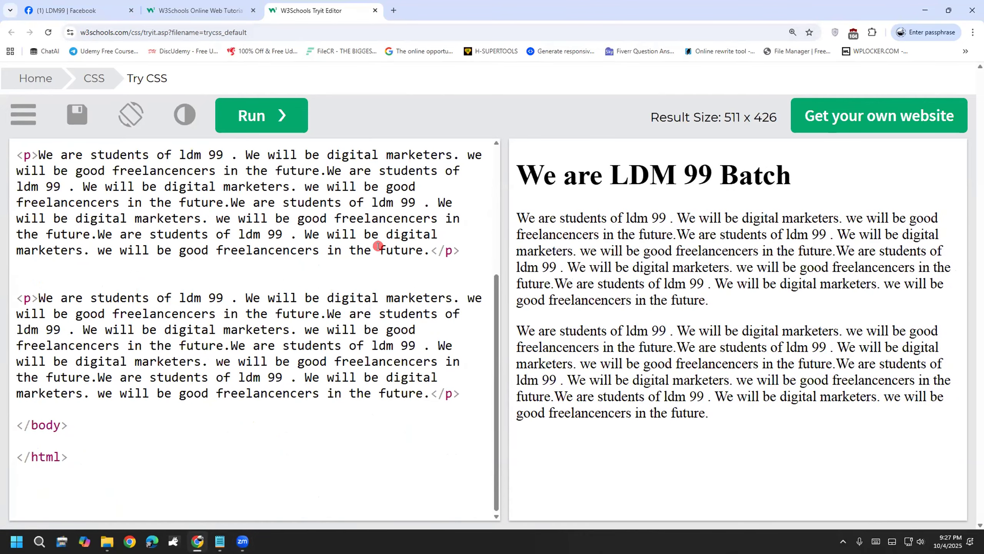
pyautogui.scroll(3, 377, 310)
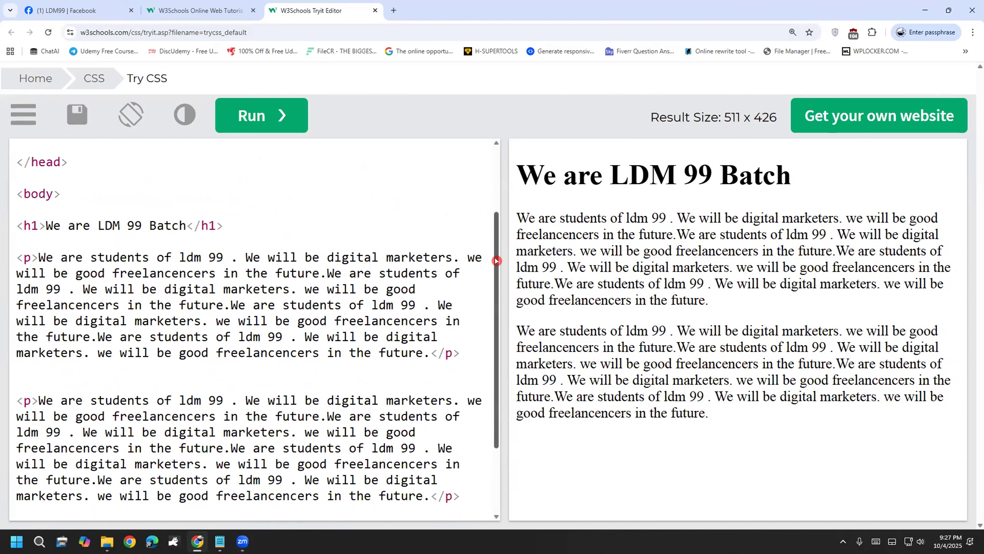
pyautogui.scroll(1, 474, 256)
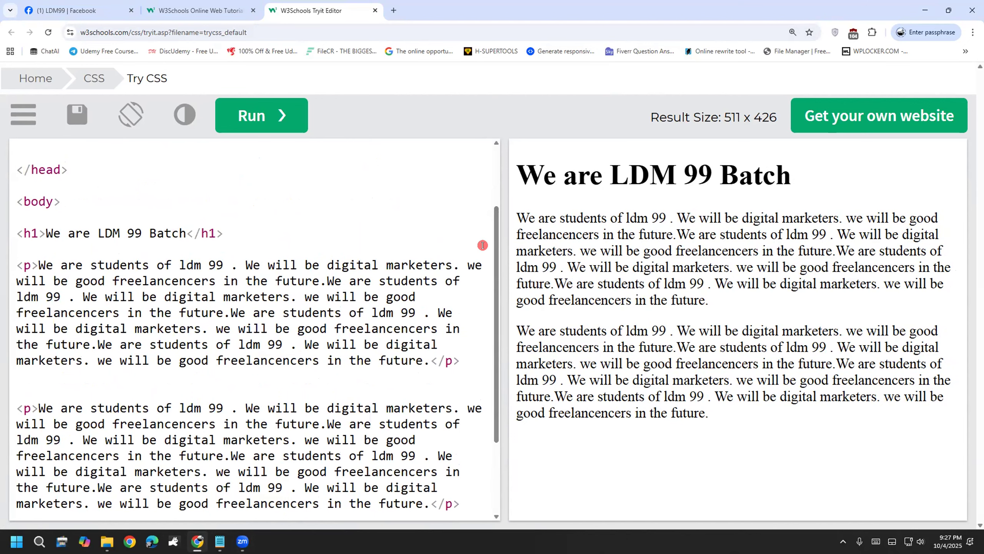
pyautogui.moveTo(503, 242); pyautogui.dragTo(481, 239)
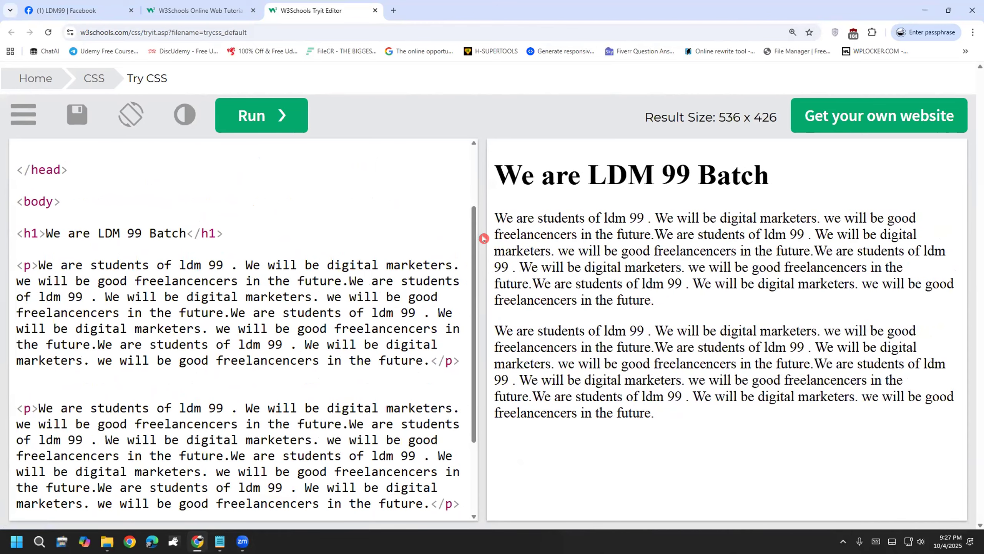
pyautogui.scroll(-1, 440, 324)
pyautogui.scroll(-4, 440, 324)
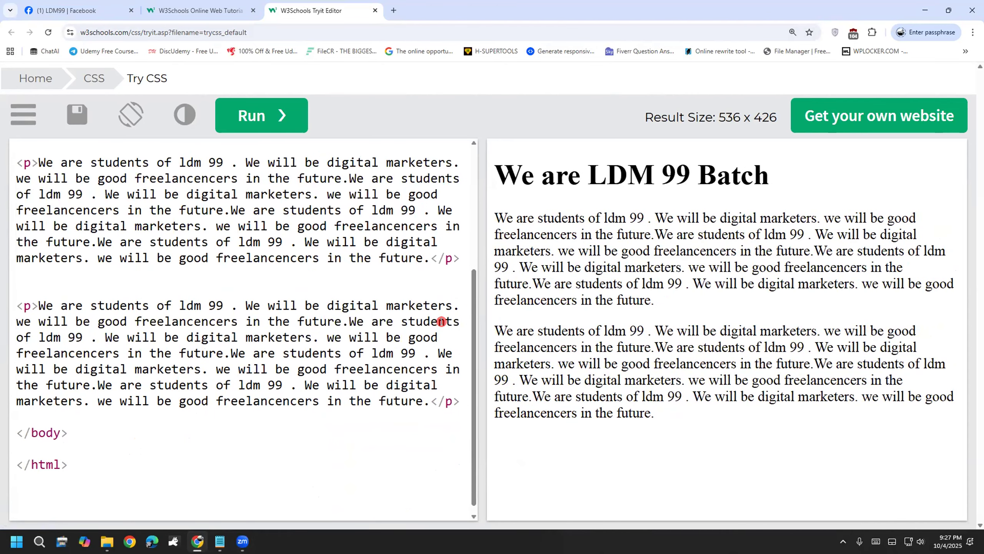
pyautogui.scroll(3, 446, 321)
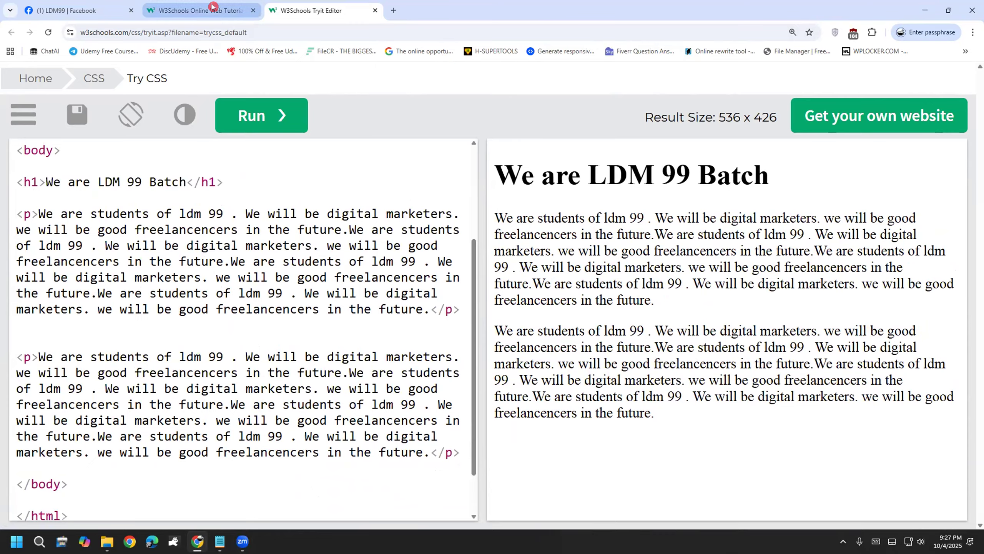
# Step: Open the HTML Tutorial page in the W3Schools tab, then return to the LDM 99 Batch code
pyautogui.click(213, 6)
pyautogui.scroll(5, 75, 185)
pyautogui.scroll(4, 75, 186)
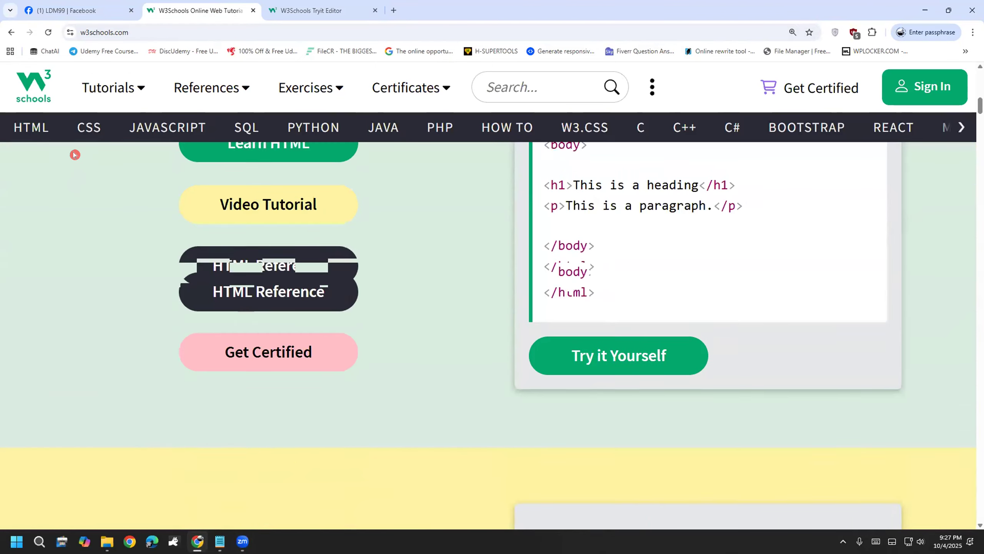
pyautogui.click(55, 134)
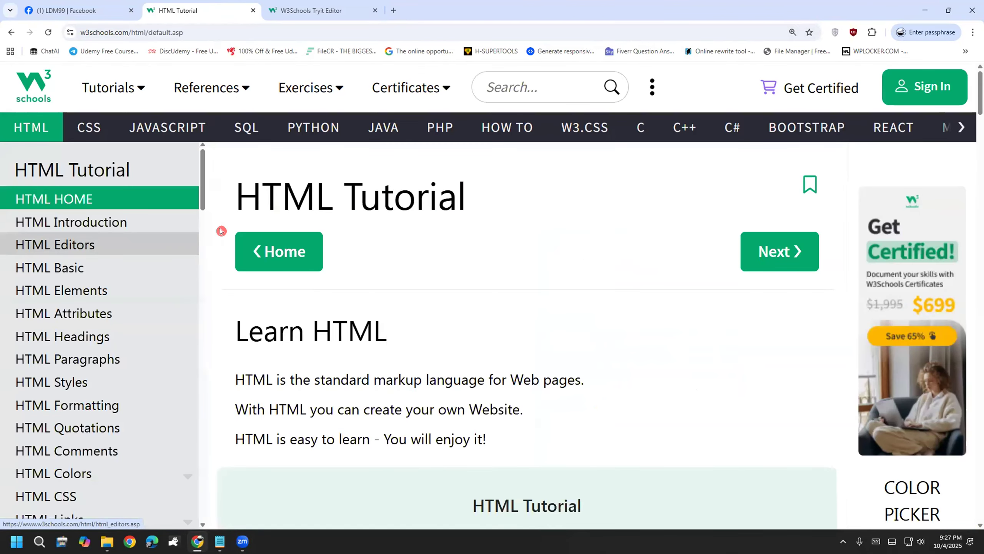
pyautogui.scroll(-6, 205, 232)
pyautogui.moveTo(209, 237); pyautogui.dragTo(231, 145)
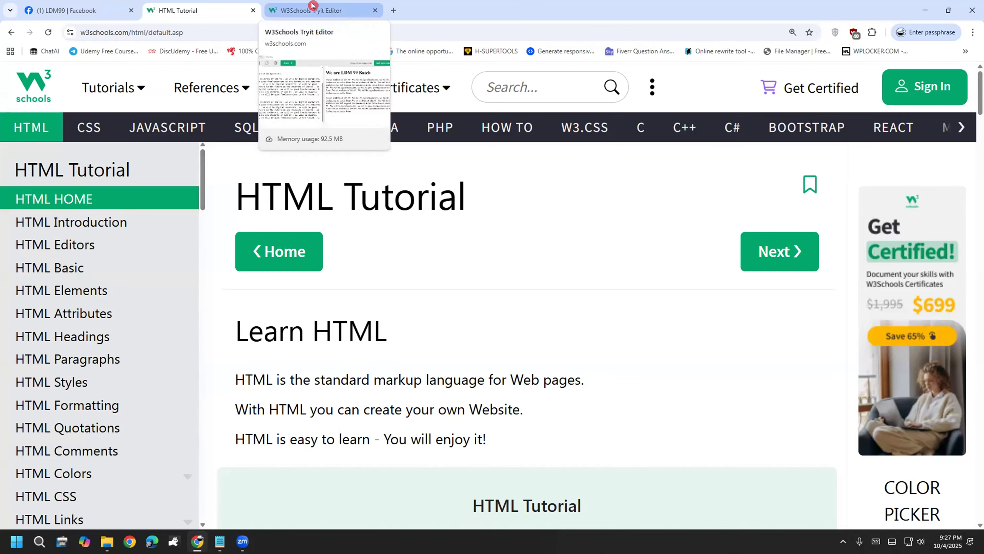
pyautogui.click(312, 5)
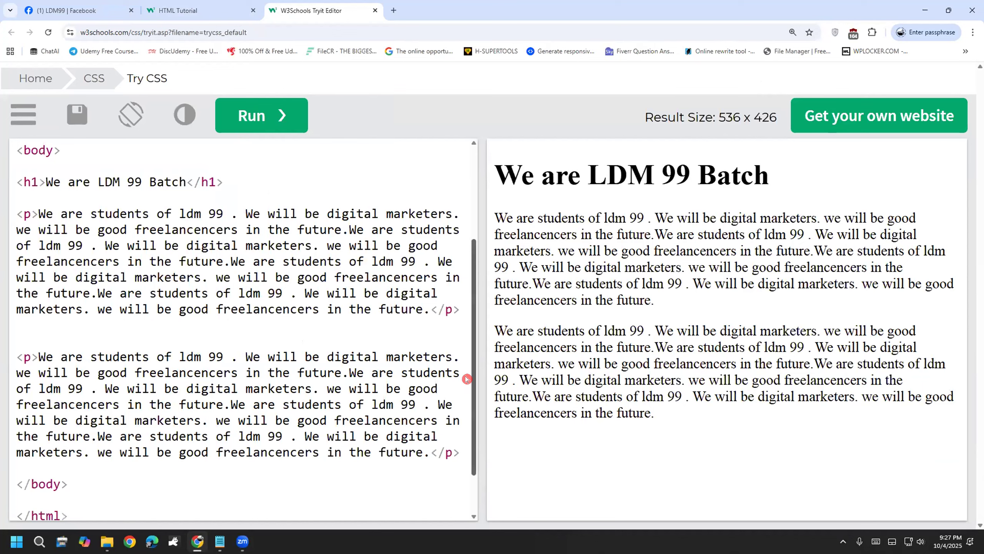
pyautogui.moveTo(466, 379); pyautogui.dragTo(473, 358)
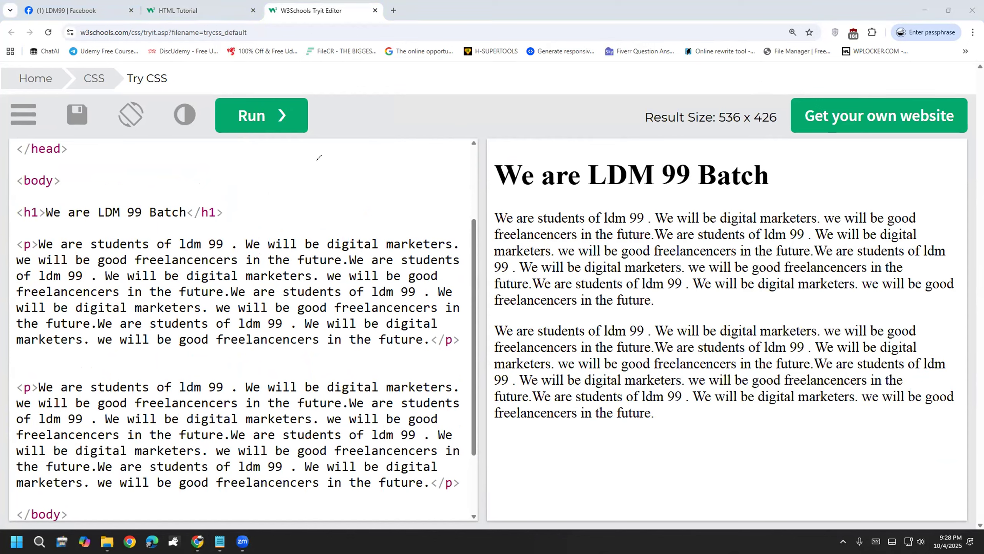
pyautogui.moveTo(307, 154)
pyautogui.mouseDown()
pyautogui.moveTo(309, 180)
pyautogui.moveTo(330, 174)
pyautogui.moveTo(334, 216)
pyautogui.moveTo(313, 221)
pyautogui.mouseUp()
pyautogui.moveTo(386, 141)
pyautogui.mouseDown()
pyautogui.moveTo(362, 175)
pyautogui.moveTo(424, 182)
pyautogui.moveTo(459, 113)
pyautogui.moveTo(469, 163)
pyautogui.moveTo(473, 145)
pyautogui.mouseUp()
pyautogui.moveTo(481, 89)
pyautogui.mouseDown()
pyautogui.moveTo(490, 177)
pyautogui.moveTo(517, 149)
pyautogui.mouseUp()
pyautogui.moveTo(504, 104); pyautogui.dragTo(563, 136)
pyautogui.moveTo(558, 88)
pyautogui.mouseDown()
pyautogui.moveTo(569, 140)
pyautogui.moveTo(617, 128)
pyautogui.mouseUp()
pyautogui.moveTo(350, 275); pyautogui.dragTo(635, 130)
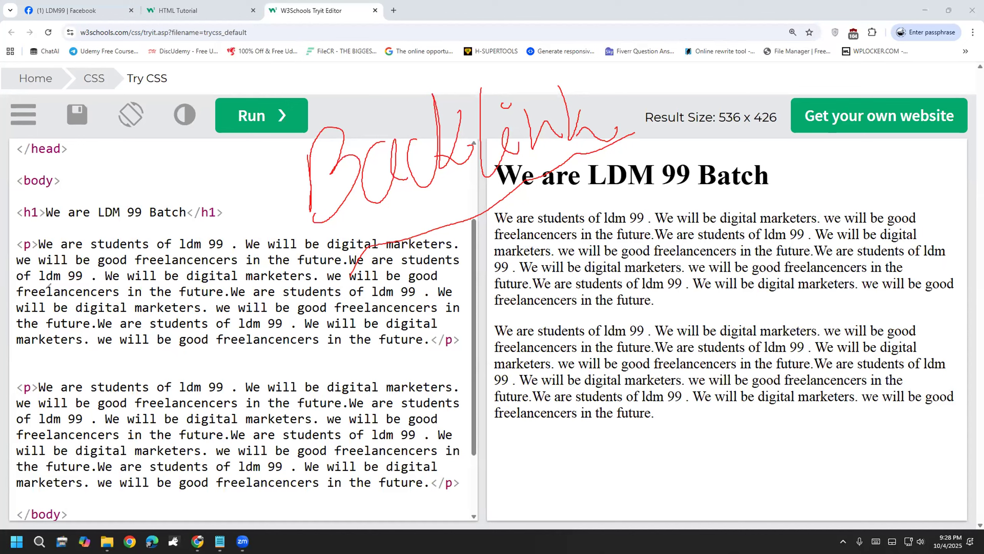
pyautogui.press('e')
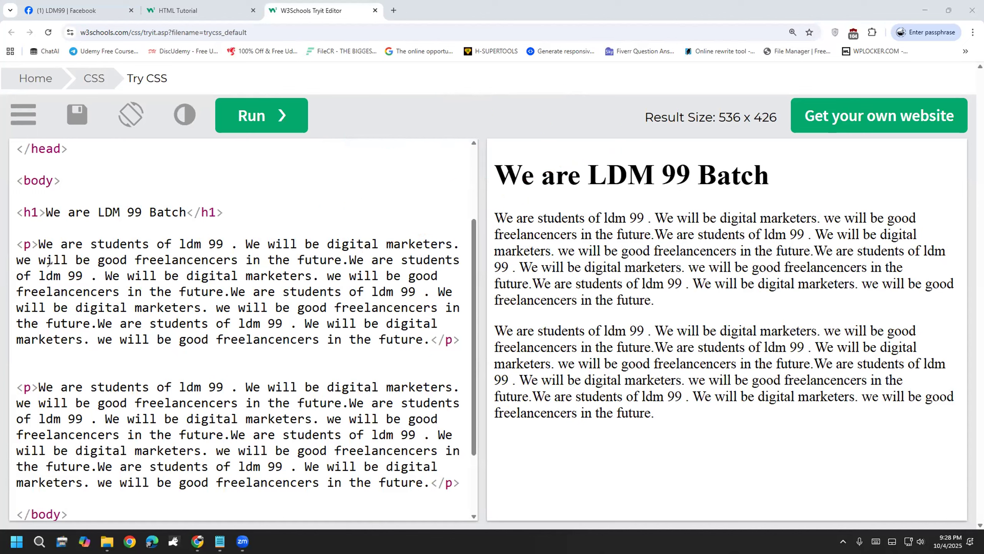
# Step: Select 'ldm 99' in the first paragraph
pyautogui.click(237, 243)
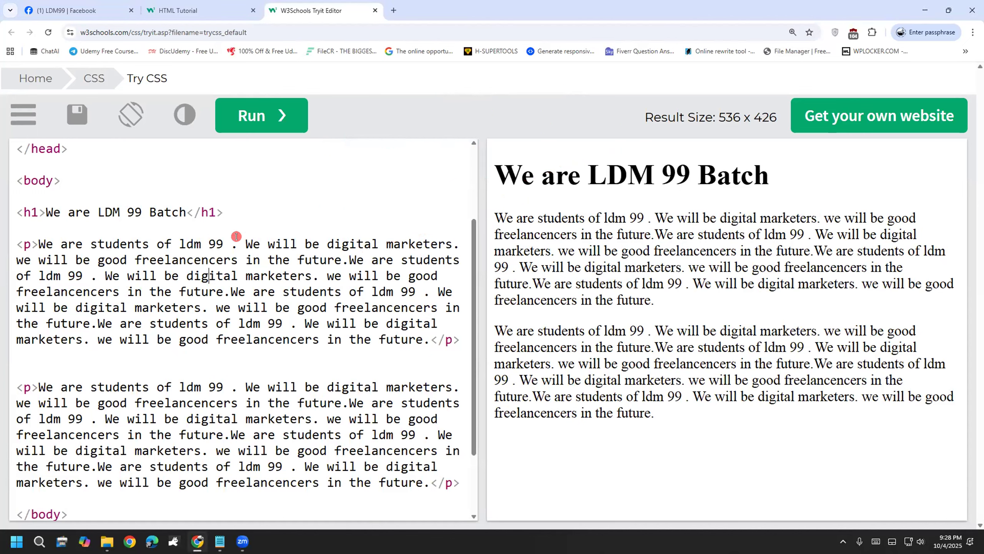
pyautogui.click(187, 309)
pyautogui.moveTo(98, 244); pyautogui.dragTo(148, 243)
pyautogui.click(172, 277)
pyautogui.click(179, 386)
pyautogui.doubleClick(197, 237)
pyautogui.moveTo(197, 237); pyautogui.dragTo(214, 243)
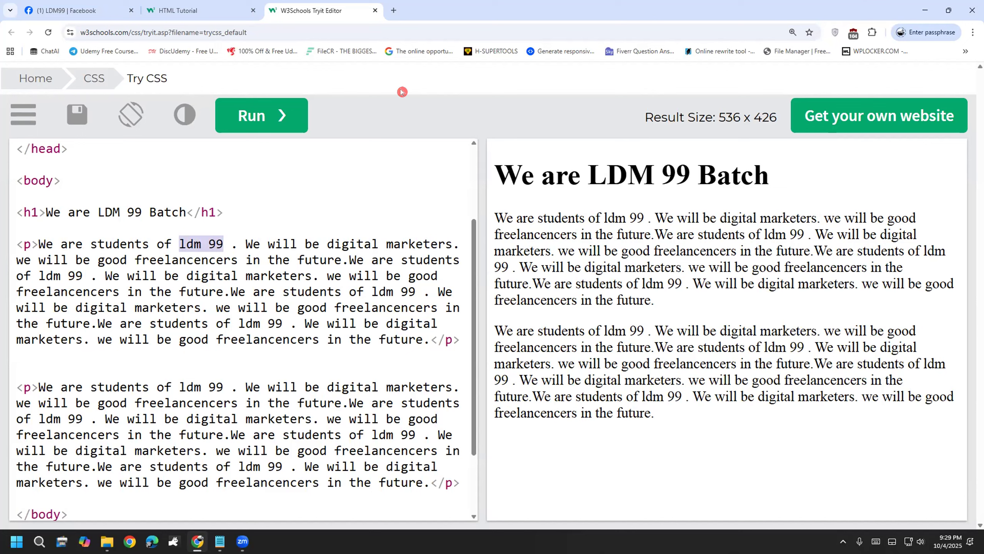
# Step: Sketch an arrow from 'ldm 99' to a handwritten google.com, then clear the annotations
pyautogui.moveTo(223, 242); pyautogui.dragTo(280, 197)
pyautogui.moveTo(259, 193)
pyautogui.mouseDown()
pyautogui.moveTo(280, 198)
pyautogui.moveTo(265, 226)
pyautogui.mouseUp()
pyautogui.moveTo(294, 193)
pyautogui.mouseDown()
pyautogui.moveTo(336, 172)
pyautogui.moveTo(394, 160)
pyautogui.mouseUp()
pyautogui.moveTo(426, 128)
pyautogui.mouseDown()
pyautogui.moveTo(442, 159)
pyautogui.moveTo(446, 132)
pyautogui.moveTo(466, 108)
pyautogui.mouseUp()
pyautogui.moveTo(317, 254)
pyautogui.mouseDown()
pyautogui.moveTo(368, 96)
pyautogui.moveTo(372, 215)
pyautogui.mouseUp()
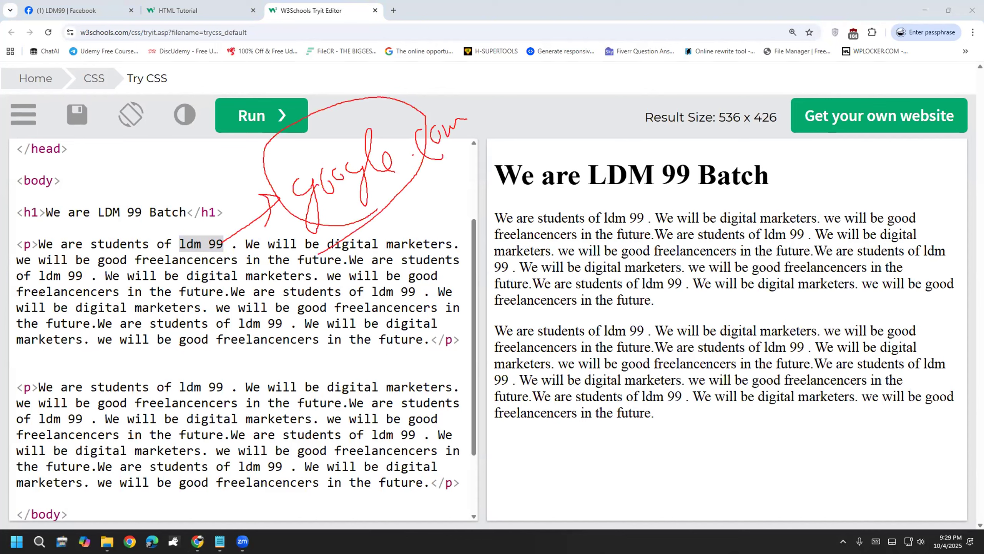
pyautogui.press('e')
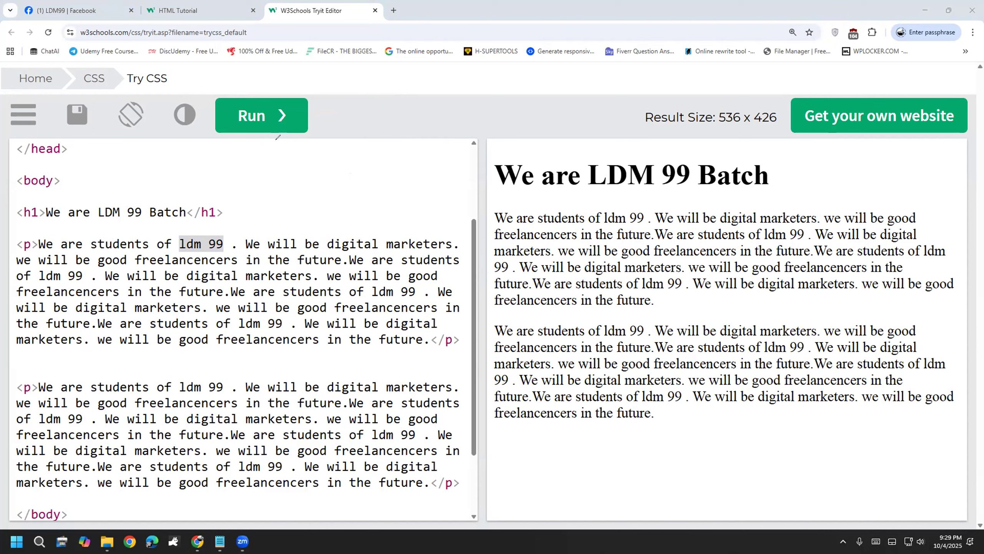
pyautogui.moveTo(233, 161)
pyautogui.mouseDown()
pyautogui.moveTo(263, 180)
pyautogui.moveTo(541, 132)
pyautogui.mouseUp()
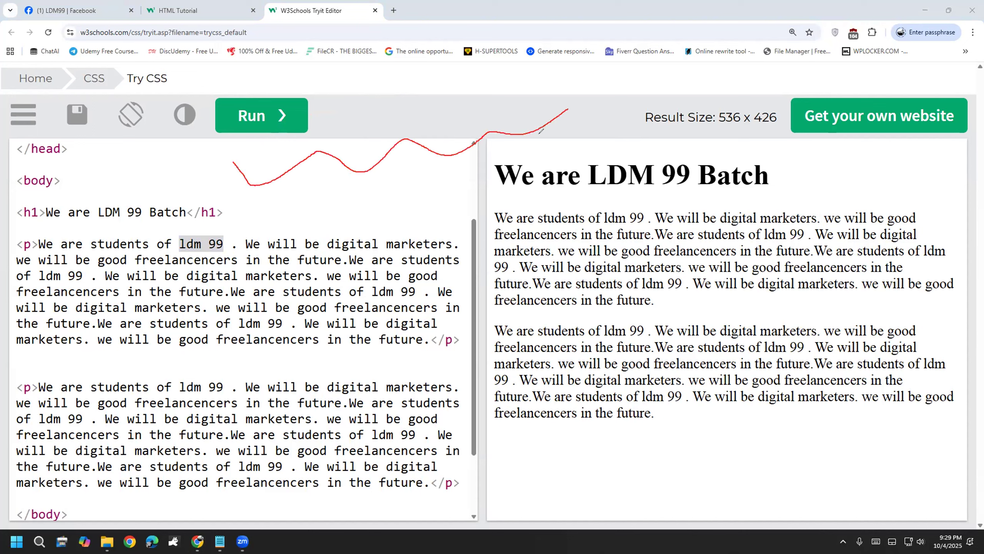
pyautogui.moveTo(247, 203)
pyautogui.mouseDown()
pyautogui.moveTo(323, 199)
pyautogui.moveTo(583, 131)
pyautogui.mouseUp()
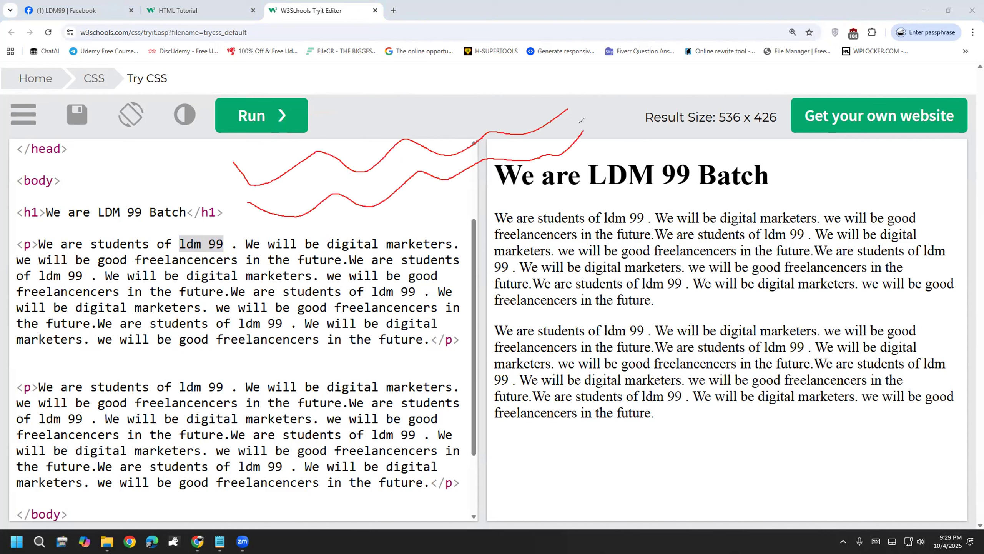
pyautogui.moveTo(274, 225)
pyautogui.mouseDown()
pyautogui.moveTo(404, 217)
pyautogui.moveTo(581, 147)
pyautogui.mouseUp()
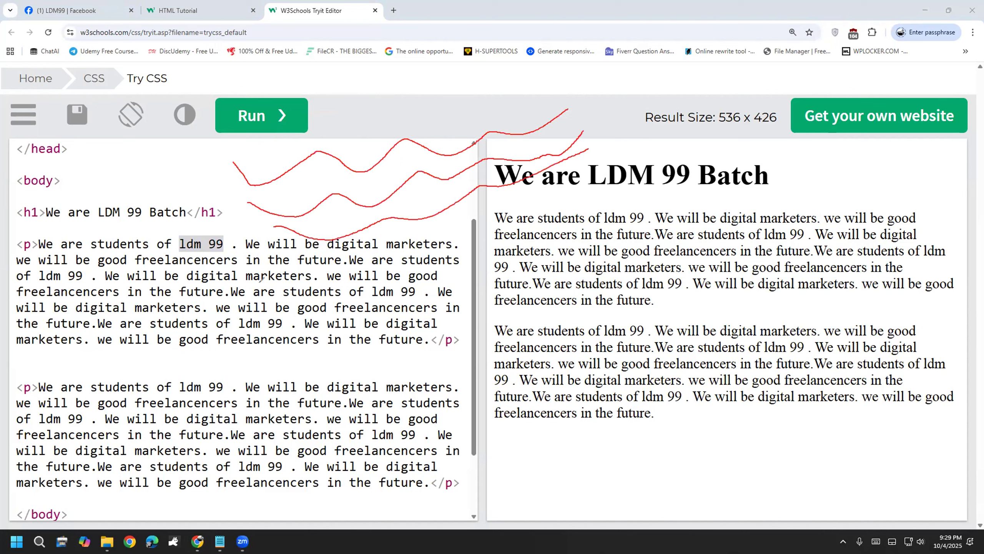
pyautogui.moveTo(310, 116)
pyautogui.mouseDown()
pyautogui.moveTo(391, 147)
pyautogui.moveTo(561, 83)
pyautogui.moveTo(575, 53)
pyautogui.mouseUp()
pyautogui.moveTo(311, 120)
pyautogui.mouseDown()
pyautogui.moveTo(371, 174)
pyautogui.moveTo(515, 145)
pyautogui.moveTo(585, 82)
pyautogui.moveTo(575, 53)
pyautogui.mouseUp()
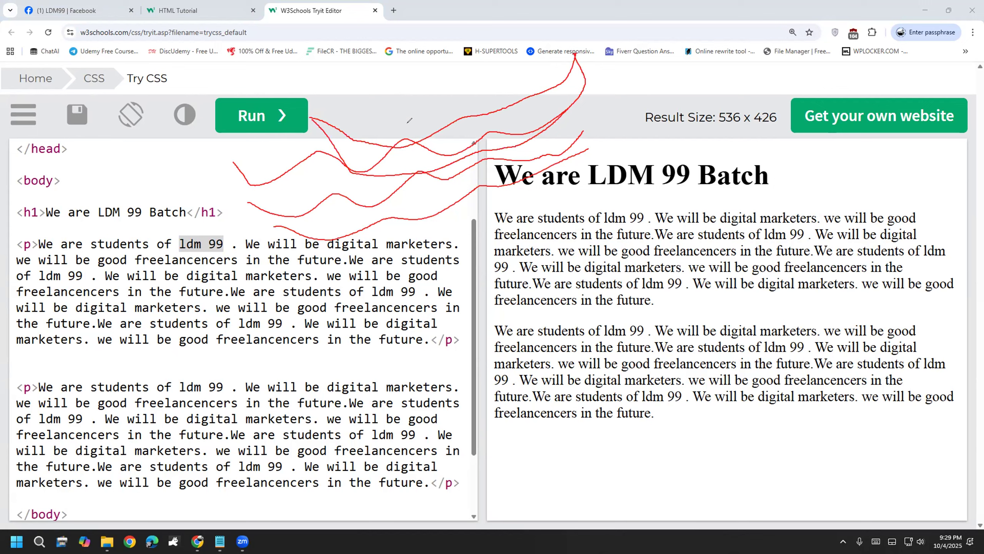
pyautogui.moveTo(399, 93)
pyautogui.mouseDown()
pyautogui.moveTo(420, 119)
pyautogui.moveTo(404, 81)
pyautogui.mouseUp()
pyautogui.moveTo(420, 116)
pyautogui.mouseDown()
pyautogui.moveTo(413, 142)
pyautogui.moveTo(484, 107)
pyautogui.mouseUp()
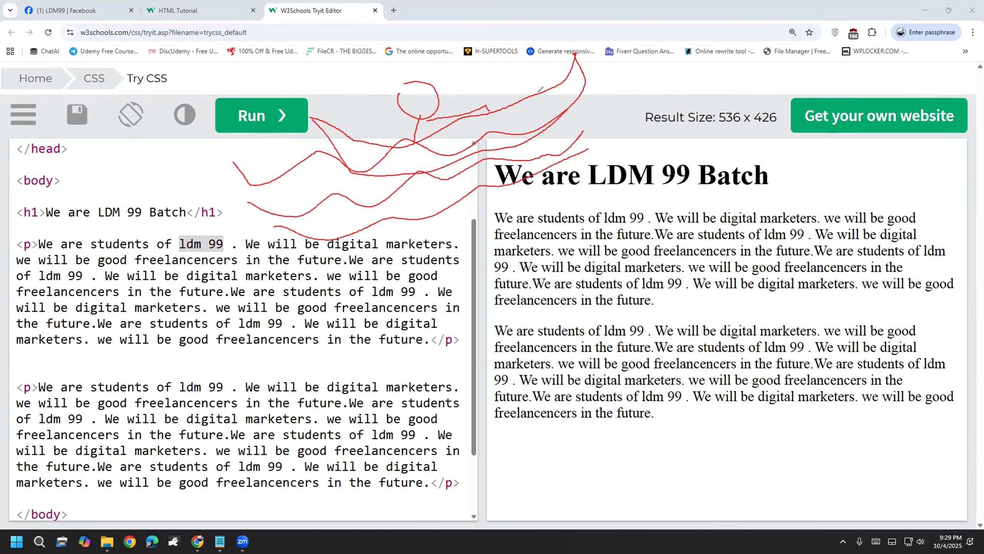
pyautogui.moveTo(554, 121); pyautogui.dragTo(627, 73)
pyautogui.moveTo(565, 154); pyautogui.dragTo(627, 111)
pyautogui.moveTo(544, 87)
pyautogui.mouseDown()
pyautogui.moveTo(631, 137)
pyautogui.moveTo(627, 95)
pyautogui.moveTo(603, 138)
pyautogui.moveTo(586, 127)
pyautogui.mouseUp()
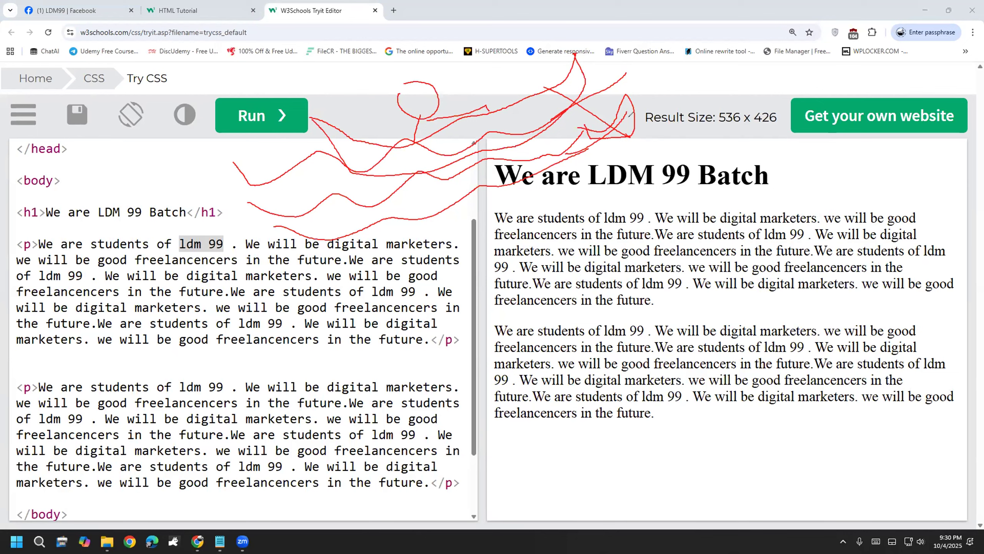
pyautogui.moveTo(634, 128)
pyautogui.mouseDown()
pyautogui.moveTo(696, 102)
pyautogui.moveTo(689, 117)
pyautogui.mouseUp()
pyautogui.moveTo(723, 81)
pyautogui.mouseDown()
pyautogui.moveTo(732, 154)
pyautogui.moveTo(710, 142)
pyautogui.mouseUp()
pyautogui.moveTo(755, 107)
pyautogui.mouseDown()
pyautogui.moveTo(734, 154)
pyautogui.moveTo(702, 140)
pyautogui.moveTo(723, 150)
pyautogui.mouseUp()
pyautogui.moveTo(723, 80)
pyautogui.mouseDown()
pyautogui.moveTo(704, 153)
pyautogui.moveTo(742, 157)
pyautogui.moveTo(700, 152)
pyautogui.moveTo(804, 169)
pyautogui.moveTo(787, 189)
pyautogui.moveTo(834, 145)
pyautogui.moveTo(856, 189)
pyautogui.moveTo(853, 164)
pyautogui.moveTo(878, 147)
pyautogui.moveTo(891, 170)
pyautogui.mouseUp()
pyautogui.moveTo(904, 137); pyautogui.dragTo(914, 174)
pyautogui.moveTo(918, 120)
pyautogui.mouseDown()
pyautogui.moveTo(934, 171)
pyautogui.moveTo(933, 156)
pyautogui.moveTo(948, 176)
pyautogui.moveTo(966, 156)
pyautogui.mouseUp()
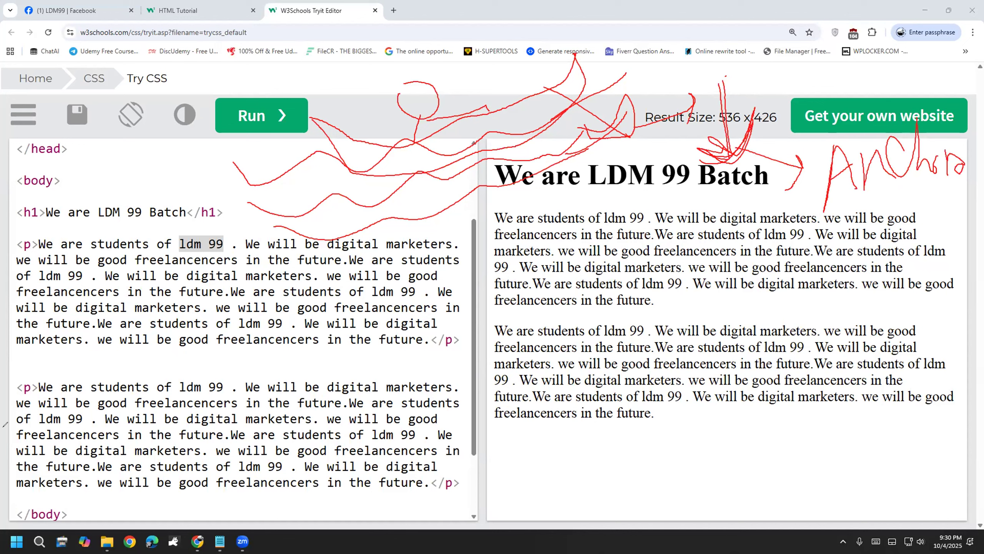
pyautogui.moveTo(467, 458); pyautogui.dragTo(475, 518)
pyautogui.moveTo(480, 440)
pyautogui.mouseDown()
pyautogui.moveTo(504, 462)
pyautogui.moveTo(487, 507)
pyautogui.mouseUp()
pyautogui.moveTo(535, 451); pyautogui.dragTo(550, 485)
pyautogui.moveTo(560, 432)
pyautogui.mouseDown()
pyautogui.moveTo(562, 475)
pyautogui.moveTo(596, 411)
pyautogui.moveTo(610, 446)
pyautogui.moveTo(620, 411)
pyautogui.moveTo(653, 390)
pyautogui.moveTo(645, 414)
pyautogui.moveTo(689, 403)
pyautogui.mouseUp()
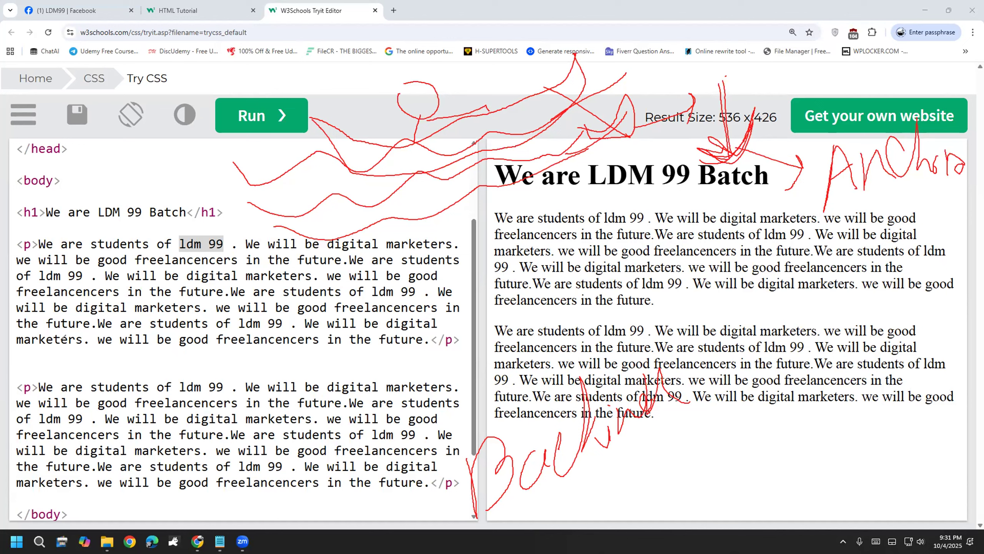
# Step: Wrap 'ldm 99' in the first paragraph with <a> and </a> tags
pyautogui.press('Escape')
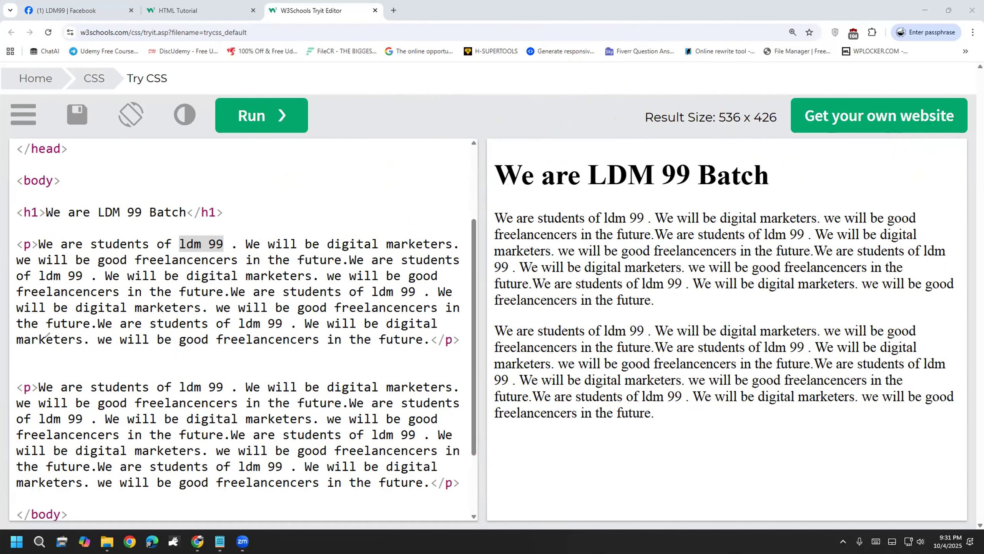
pyautogui.click(132, 343)
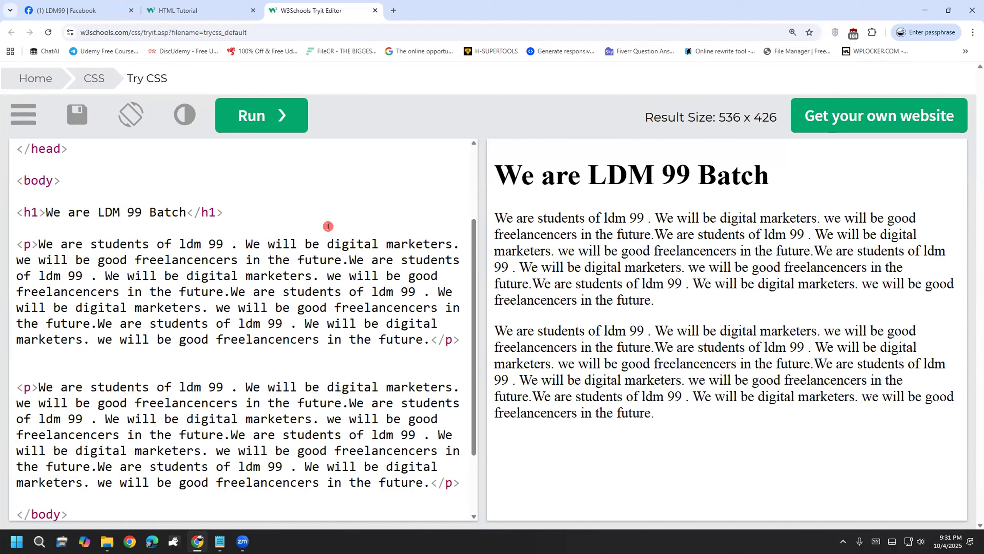
pyautogui.write('<a>')
pyautogui.press('Left')
pyautogui.press('Right')
pyautogui.press('Right')
pyautogui.press('Right')
pyautogui.press('Right')
pyautogui.press('Right')
pyautogui.press('Right')
pyautogui.press('Right')
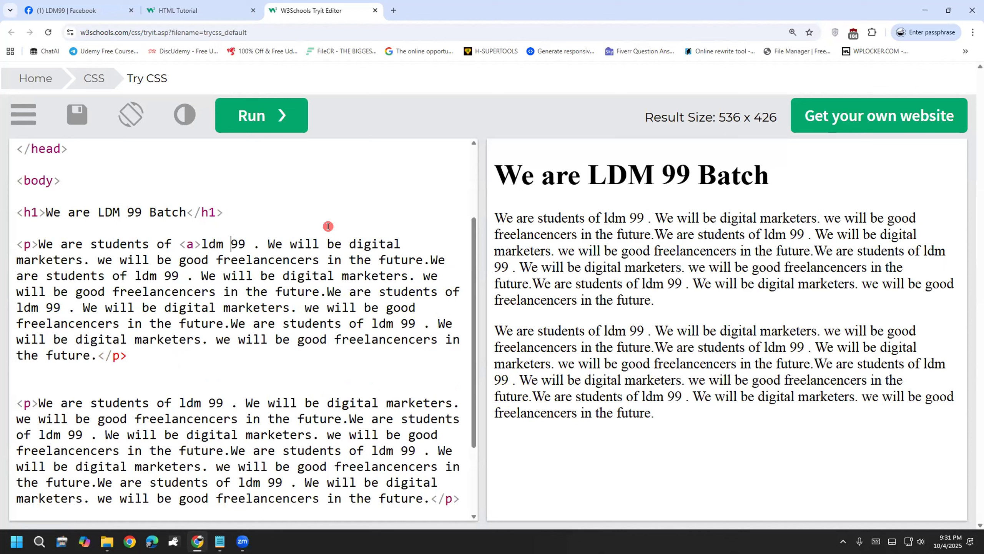
pyautogui.write('<>')
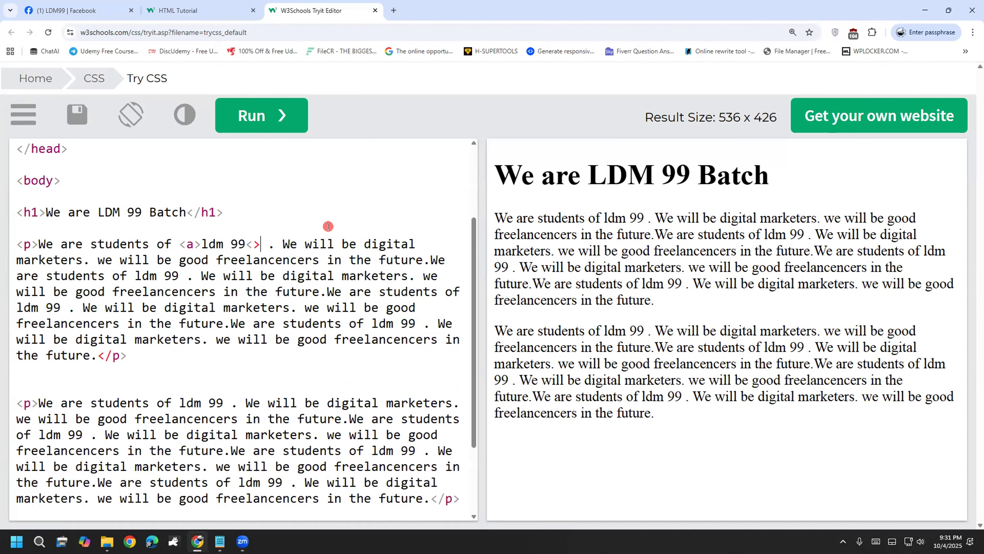
pyautogui.write('/a')
# Step: Highlight the opening <a> tag to check it
pyautogui.press('Left')
pyautogui.press('Left')
pyautogui.press('Left')
pyautogui.press('Left')
pyautogui.press('Left')
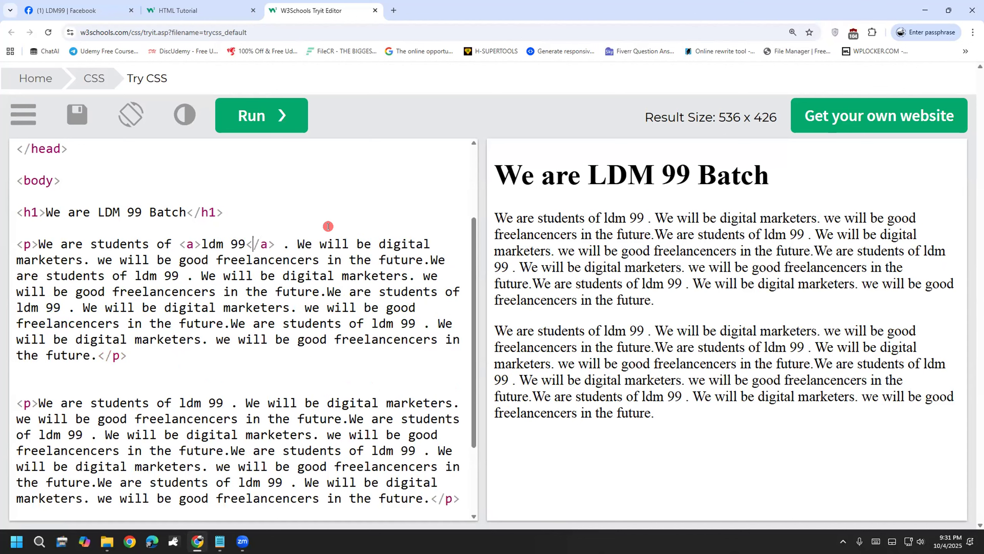
pyautogui.press('Left')
pyautogui.press('Left')
pyautogui.press('Left')
pyautogui.press('Left')
pyautogui.press('Left')
pyautogui.moveTo(198, 239); pyautogui.dragTo(173, 238)
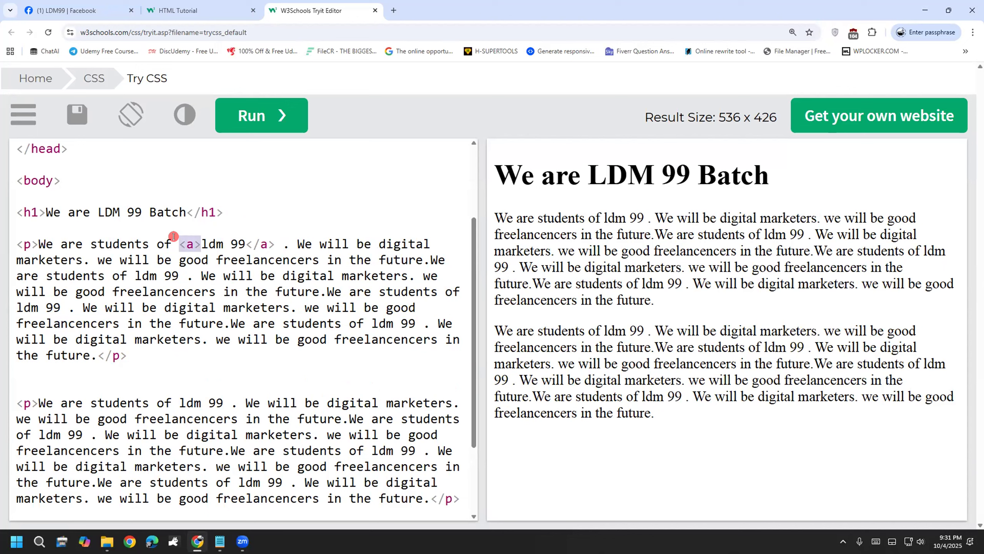
pyautogui.click(124, 354)
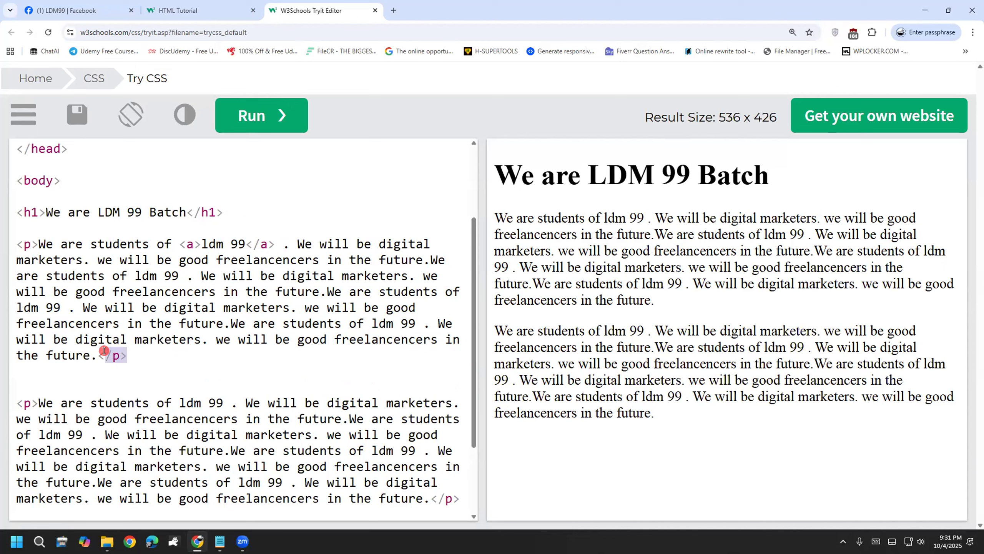
pyautogui.moveTo(195, 238); pyautogui.dragTo(165, 244)
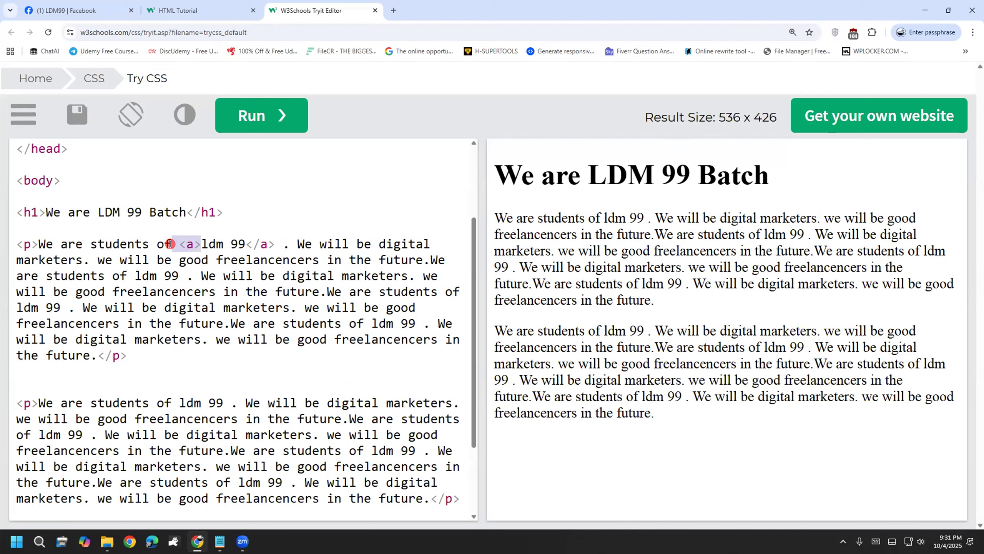
pyautogui.click(162, 403)
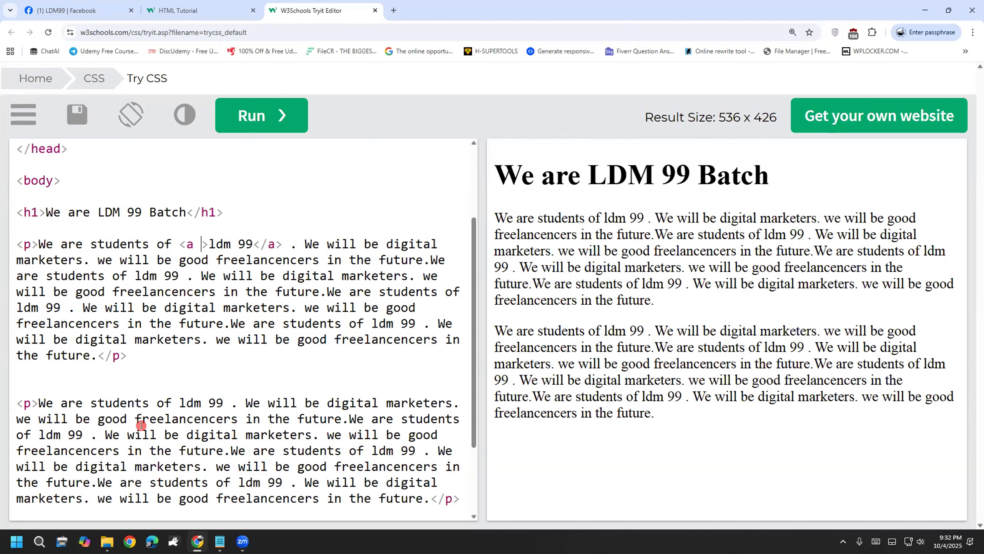
# Step: Add an empty href="" attribute to the opening anchor tag
pyautogui.click(183, 244)
pyautogui.write('href')
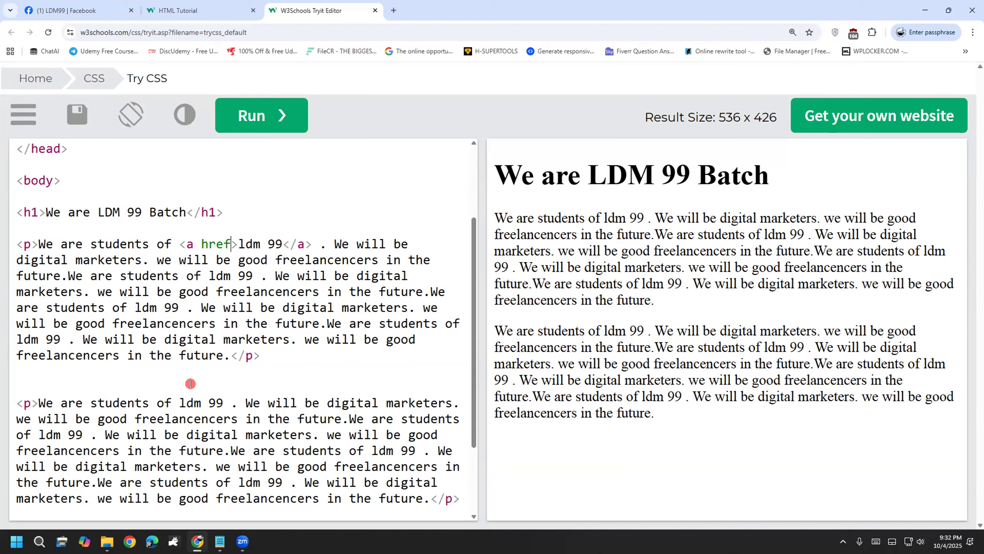
pyautogui.write('-')
pyautogui.press('BackSpace')
pyautogui.write('=')
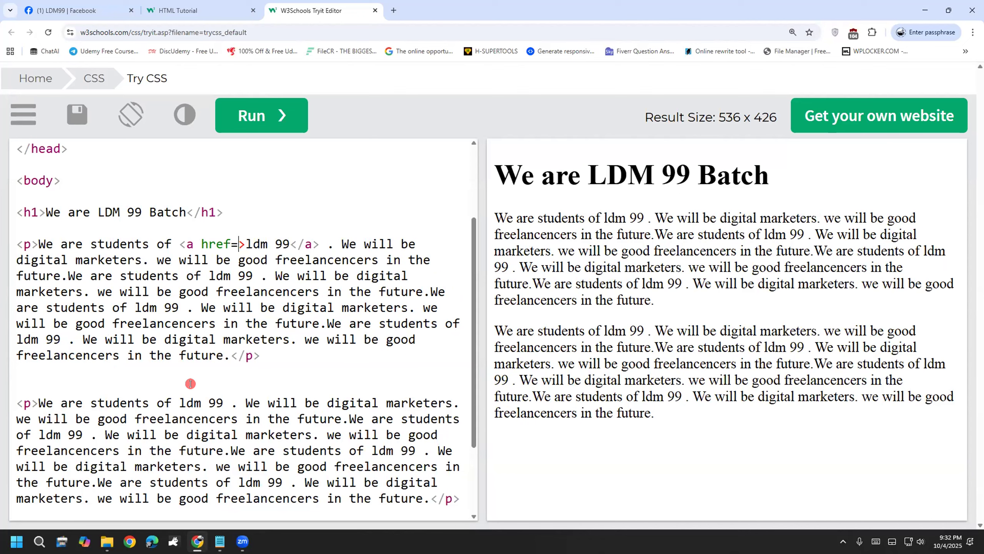
pyautogui.write('""')
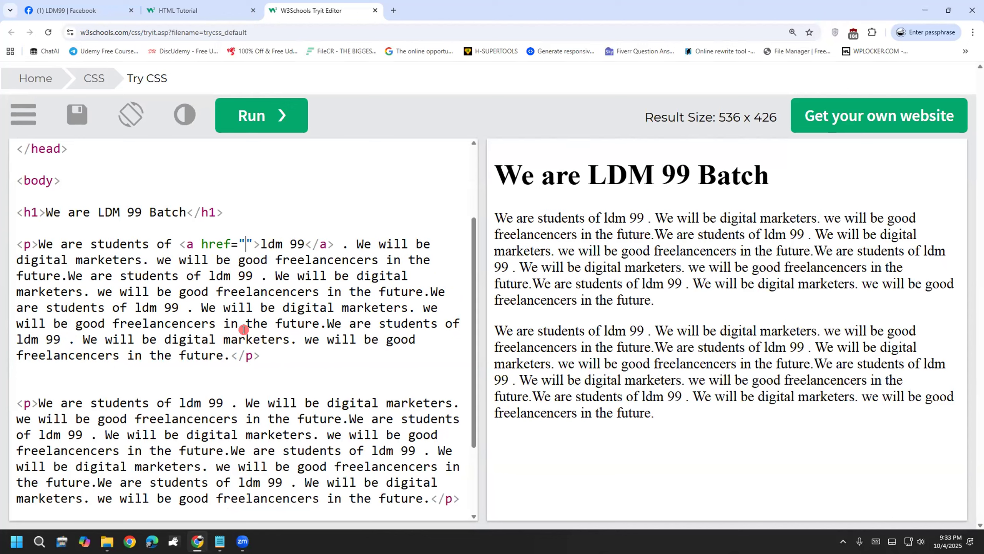
# Step: Start the href value with 'https:', correcting stray characters and slashes
pyautogui.write('w')
pyautogui.press('BackSpace')
pyautogui.write('https:/')
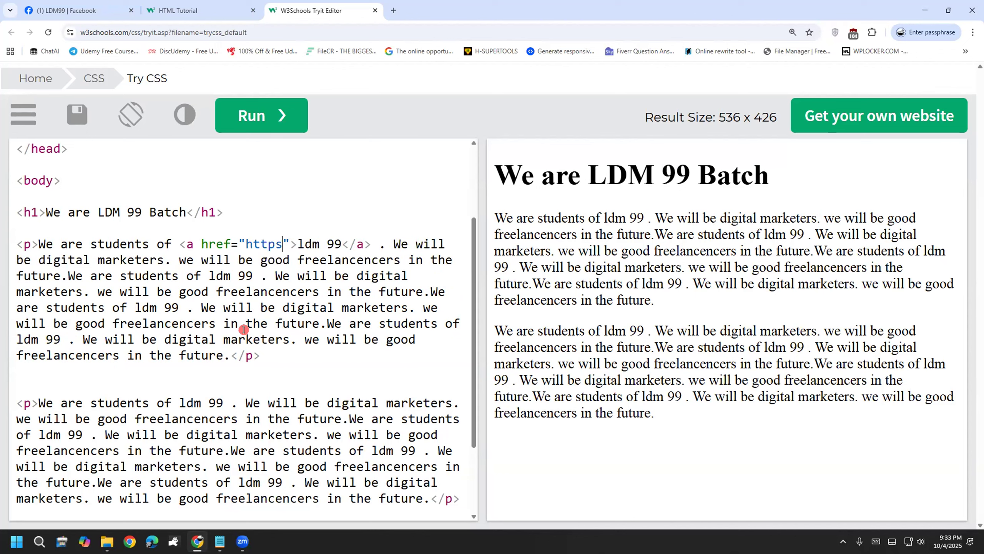
pyautogui.press('BackSpace')
pyautogui.write('/')
pyautogui.press('BackSpace')
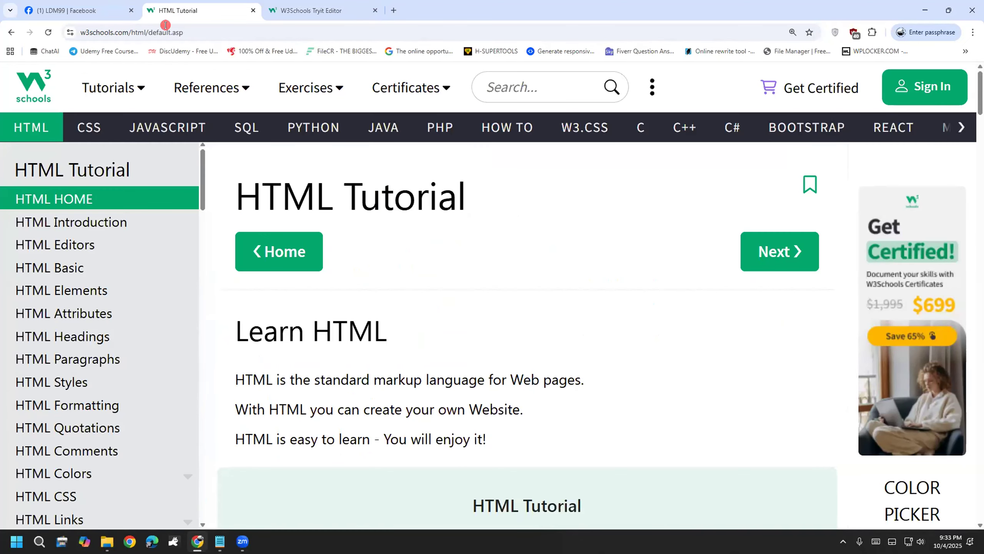
pyautogui.click(181, 33)
pyautogui.click(181, 33)
pyautogui.click(105, 32)
pyautogui.doubleClick(105, 33)
pyautogui.hotkey('ctrl', 'c')
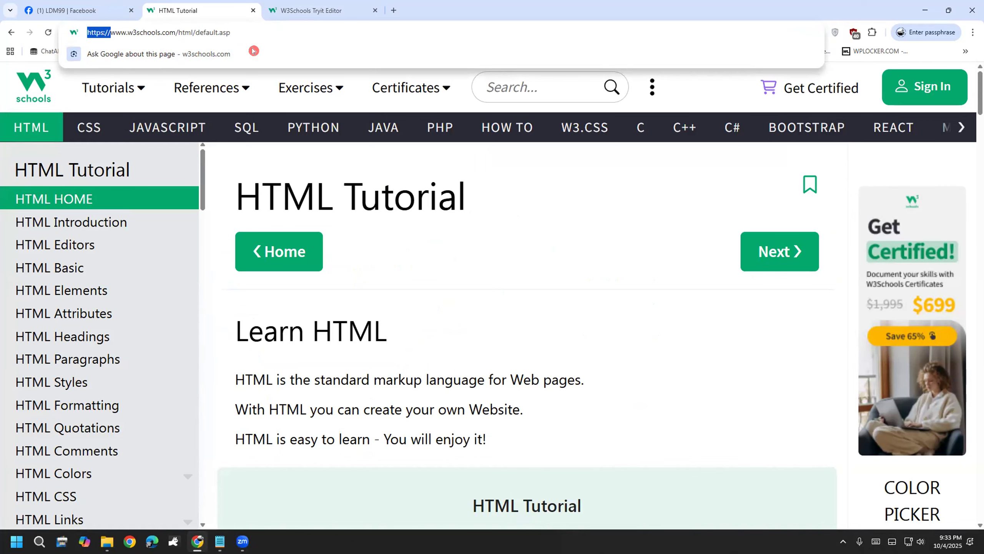
pyautogui.hotkey('ctrl', 'Tab')
pyautogui.moveTo(290, 244); pyautogui.dragTo(246, 244)
pyautogui.hotkey('ctrl', 'v')
pyautogui.write('www')
pyautogui.write('.google')
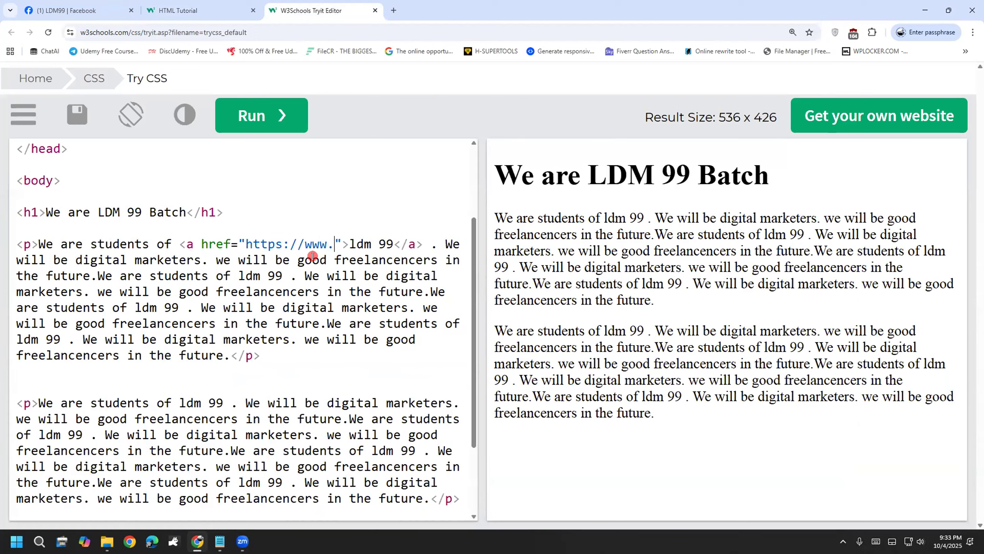
pyautogui.write('.com')
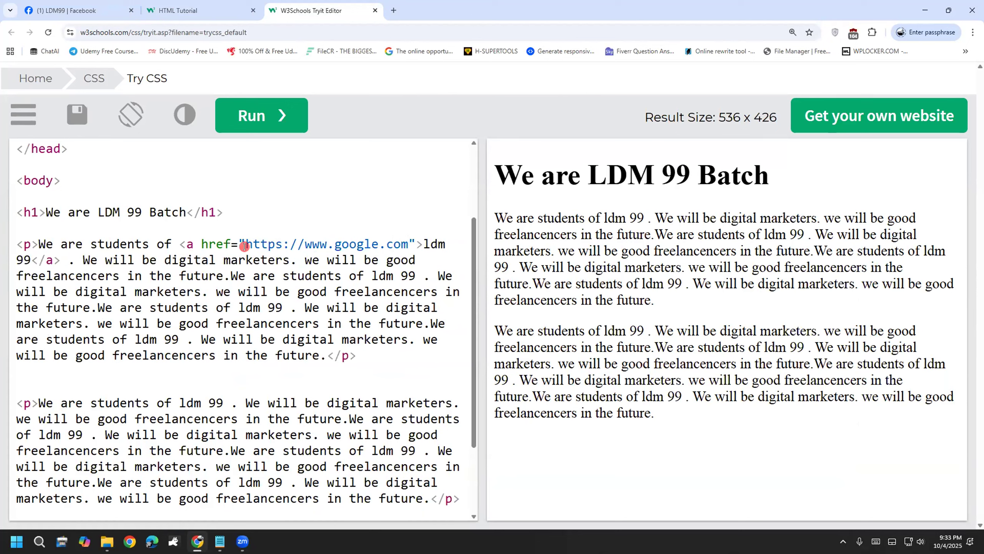
pyautogui.moveTo(245, 244); pyautogui.dragTo(416, 234)
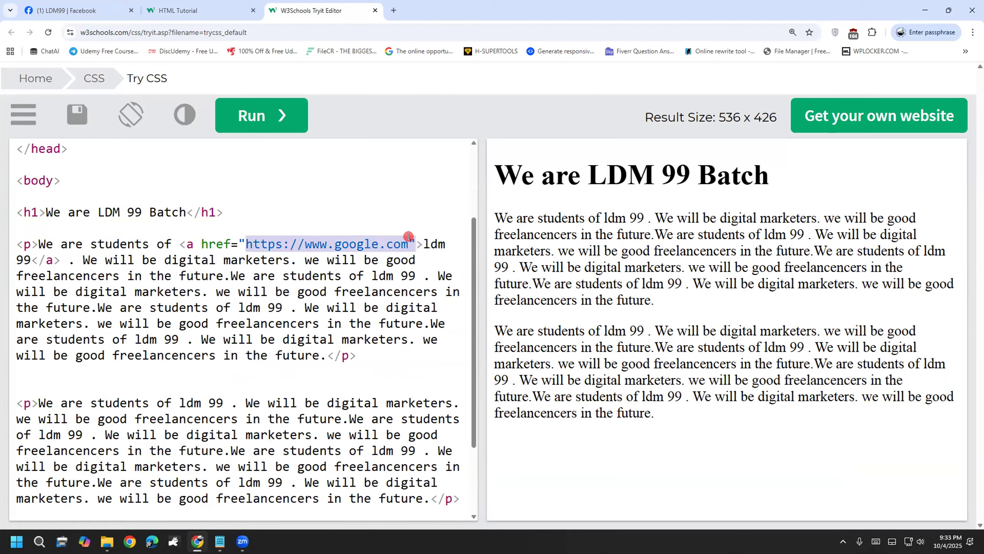
pyautogui.click(319, 315)
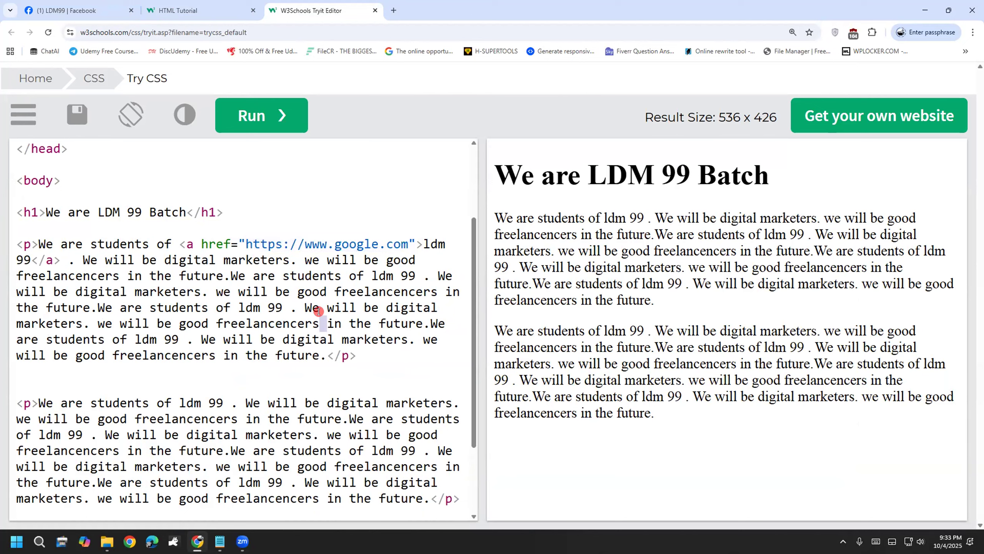
pyautogui.moveTo(201, 244); pyautogui.dragTo(403, 243)
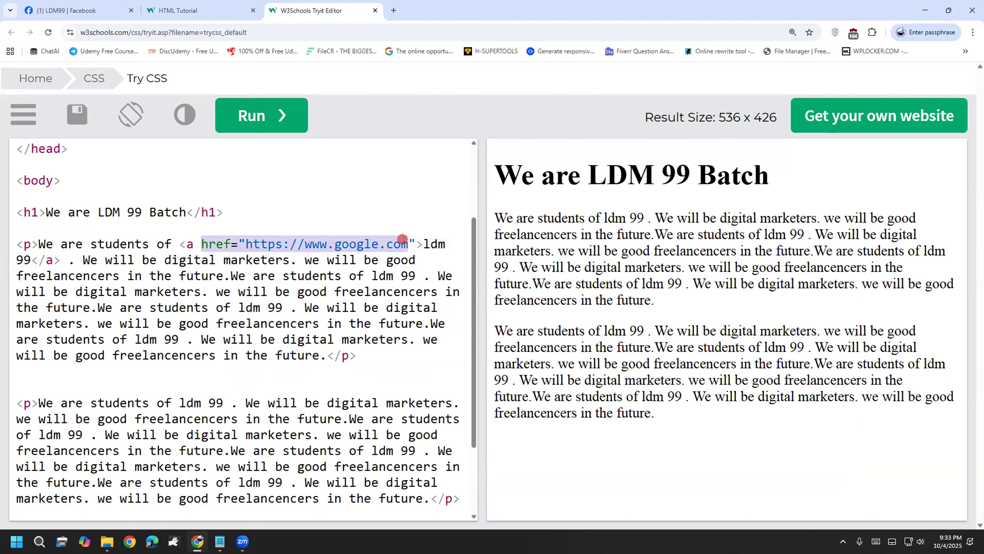
pyautogui.click(326, 379)
pyautogui.moveTo(245, 240); pyautogui.dragTo(406, 241)
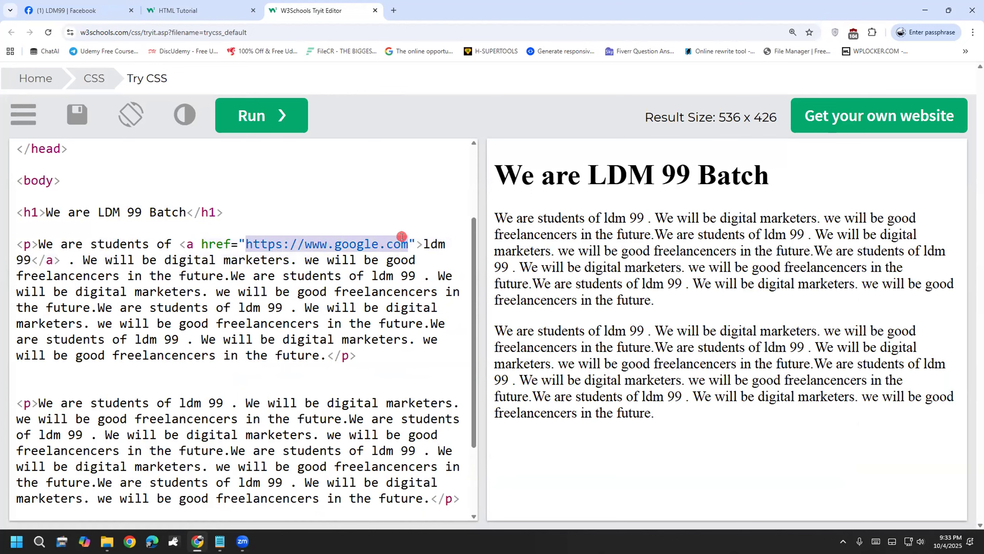
pyautogui.click(238, 381)
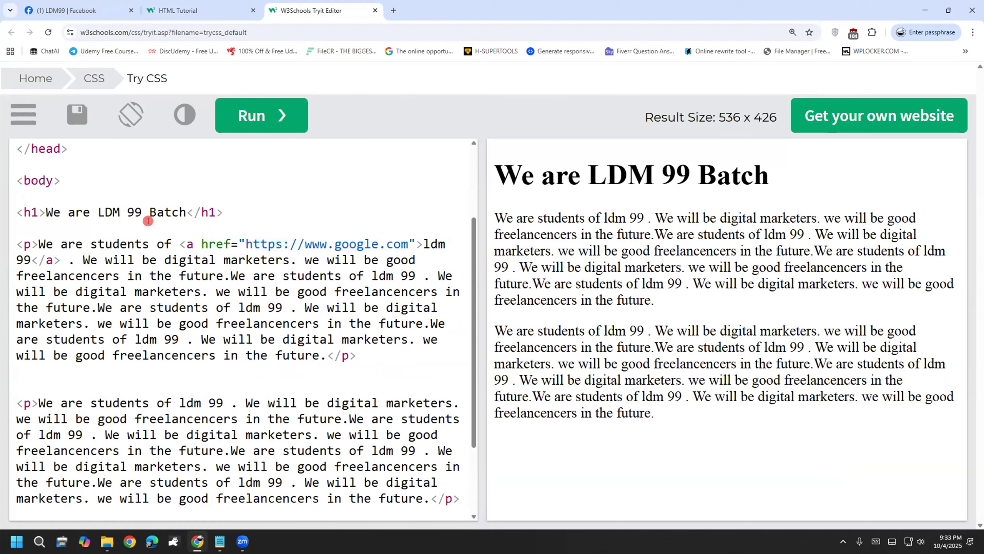
pyautogui.moveTo(193, 243); pyautogui.dragTo(384, 242)
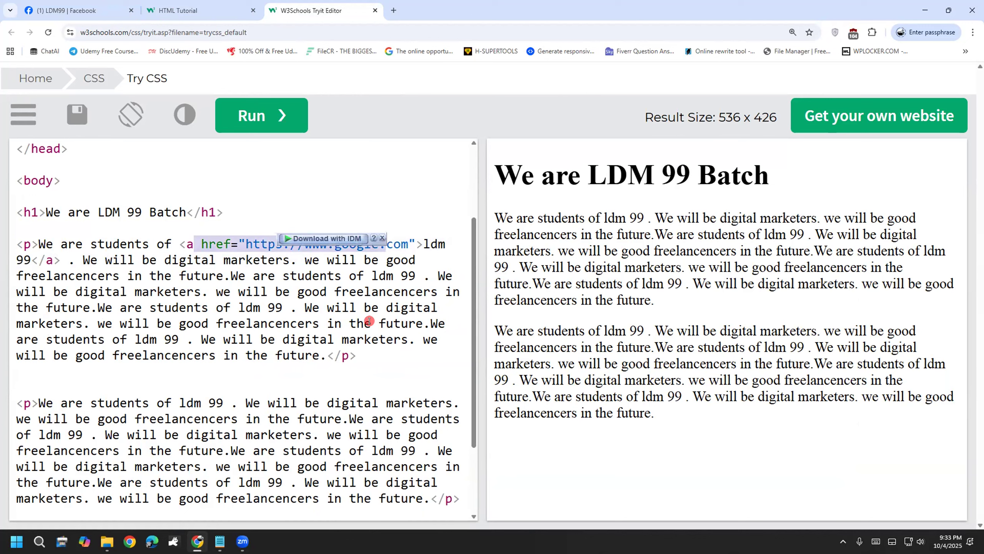
pyautogui.doubleClick(375, 323)
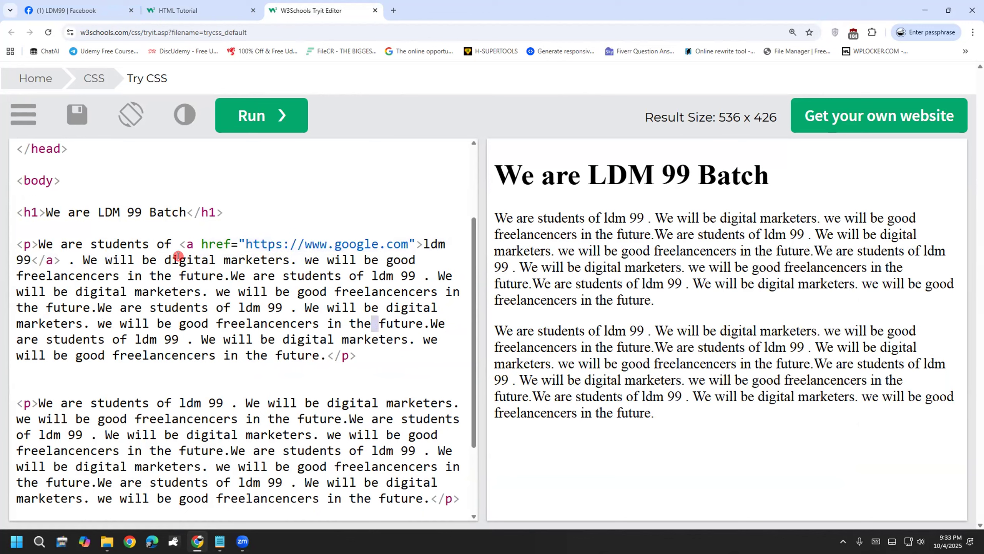
pyautogui.click(39, 244)
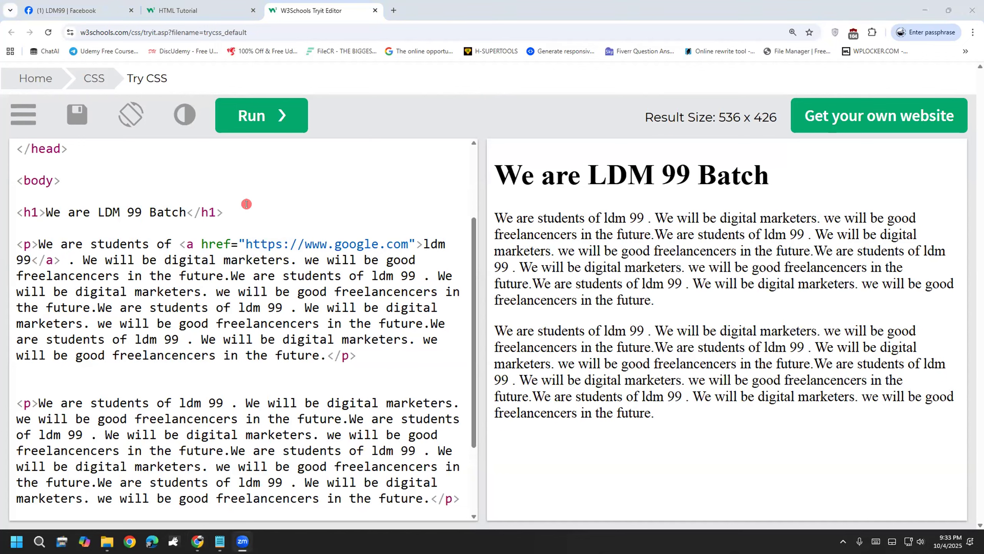
pyautogui.moveTo(295, 161); pyautogui.dragTo(293, 153)
pyautogui.moveTo(227, 245)
pyautogui.mouseDown()
pyautogui.moveTo(213, 212)
pyautogui.moveTo(301, 184)
pyautogui.moveTo(296, 199)
pyautogui.mouseUp()
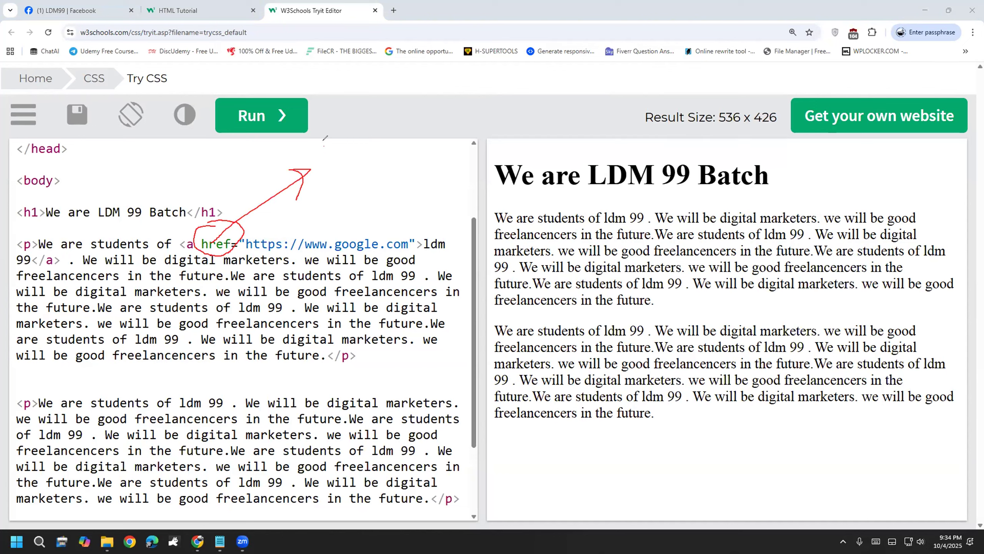
pyautogui.moveTo(323, 140)
pyautogui.mouseDown()
pyautogui.moveTo(315, 177)
pyautogui.moveTo(321, 155)
pyautogui.mouseUp()
pyautogui.moveTo(348, 110); pyautogui.dragTo(355, 167)
pyautogui.moveTo(361, 105)
pyautogui.mouseDown()
pyautogui.moveTo(368, 165)
pyautogui.moveTo(393, 135)
pyautogui.mouseUp()
pyautogui.moveTo(408, 88)
pyautogui.mouseDown()
pyautogui.moveTo(419, 146)
pyautogui.moveTo(453, 143)
pyautogui.mouseUp()
pyautogui.moveTo(457, 79)
pyautogui.mouseDown()
pyautogui.moveTo(461, 138)
pyautogui.moveTo(468, 108)
pyautogui.mouseUp()
pyautogui.moveTo(470, 125)
pyautogui.mouseDown()
pyautogui.moveTo(500, 100)
pyautogui.moveTo(543, 111)
pyautogui.mouseUp()
pyautogui.moveTo(379, 197); pyautogui.dragTo(539, 114)
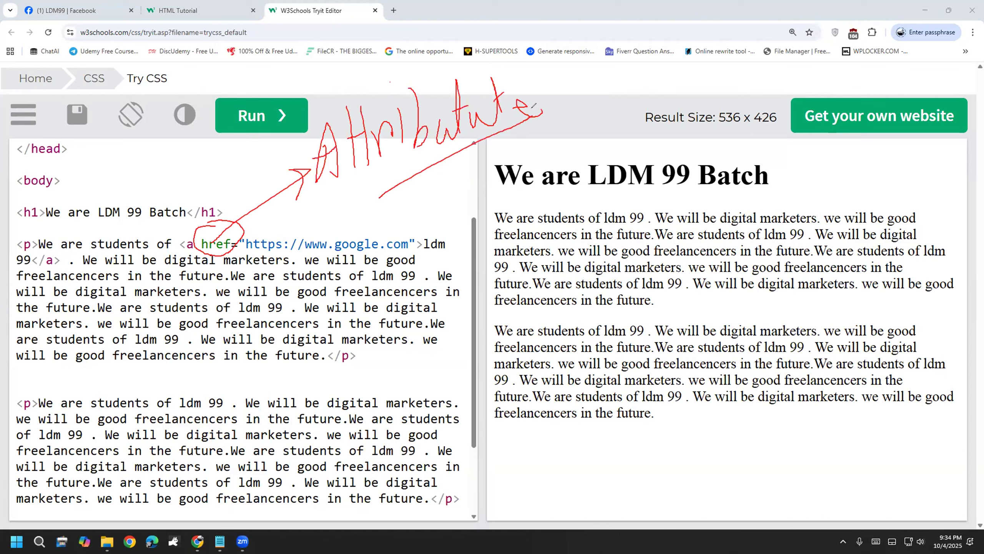
pyautogui.moveTo(449, 179)
pyautogui.mouseDown()
pyautogui.moveTo(450, 140)
pyautogui.moveTo(523, 186)
pyautogui.moveTo(544, 149)
pyautogui.moveTo(583, 147)
pyautogui.moveTo(603, 117)
pyautogui.moveTo(616, 170)
pyautogui.mouseUp()
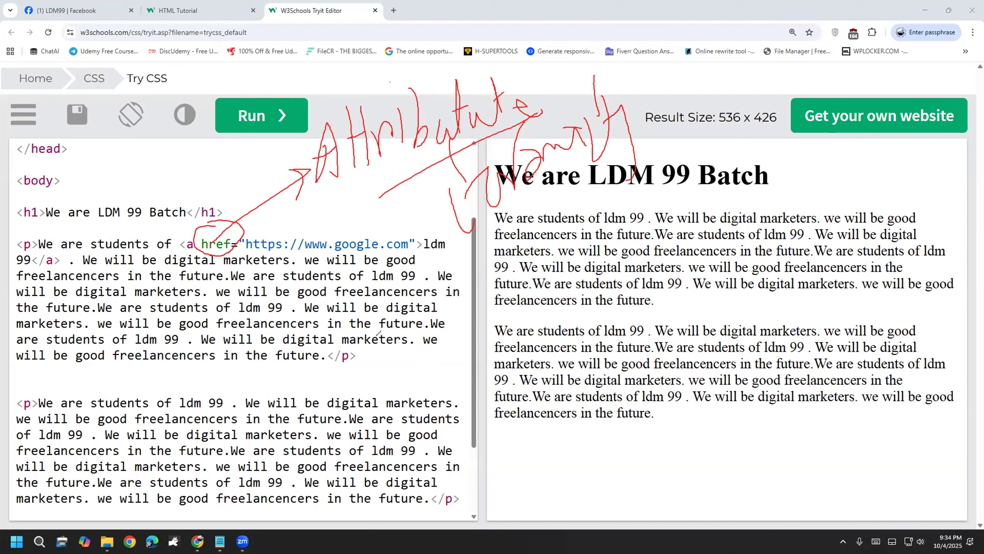
pyautogui.click(49, 305)
pyautogui.moveTo(383, 185)
pyautogui.mouseDown()
pyautogui.moveTo(386, 77)
pyautogui.moveTo(534, 105)
pyautogui.moveTo(476, 157)
pyautogui.mouseUp()
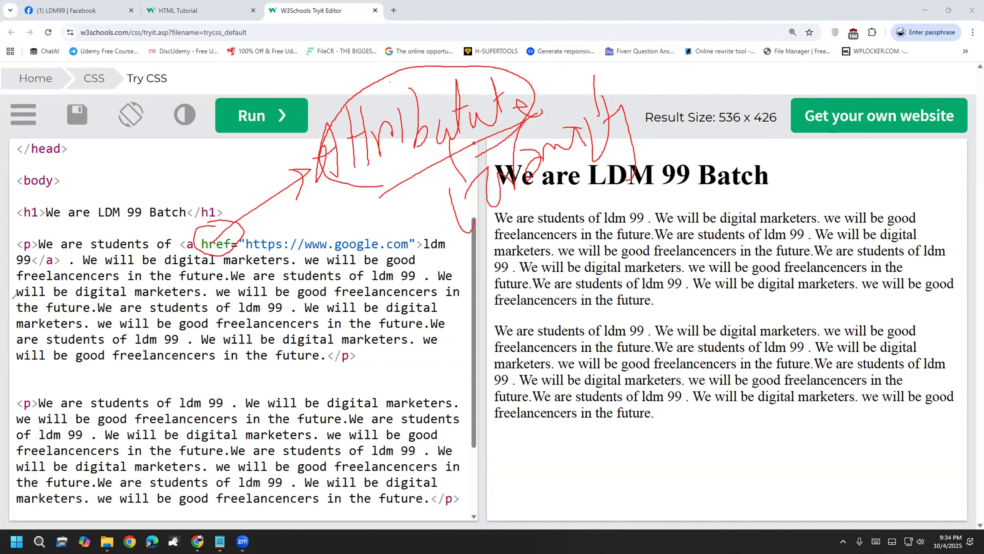
pyautogui.press('e')
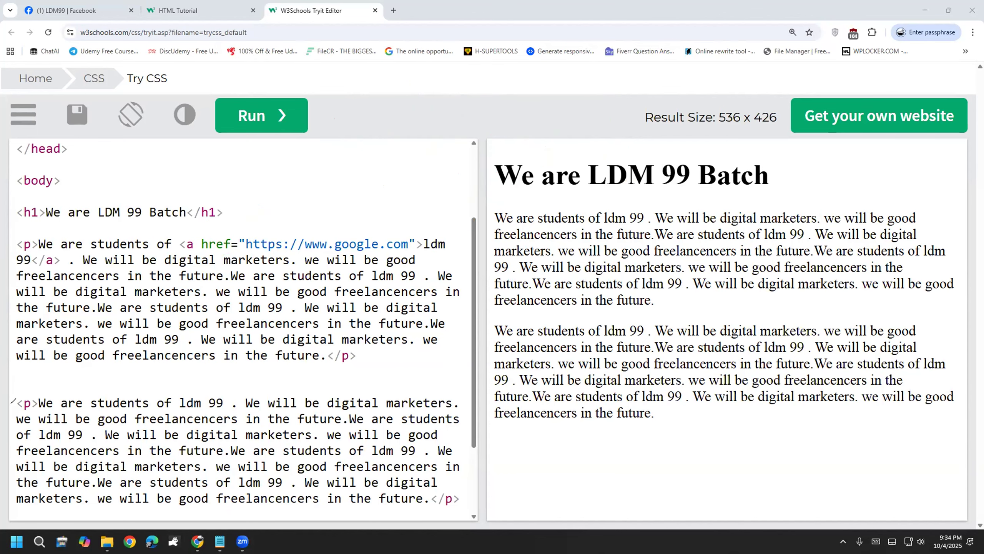
# Step: Highlight the href attribute of the ldm 99 anchor in the code to explain it
pyautogui.doubleClick(211, 244)
pyautogui.click(190, 418)
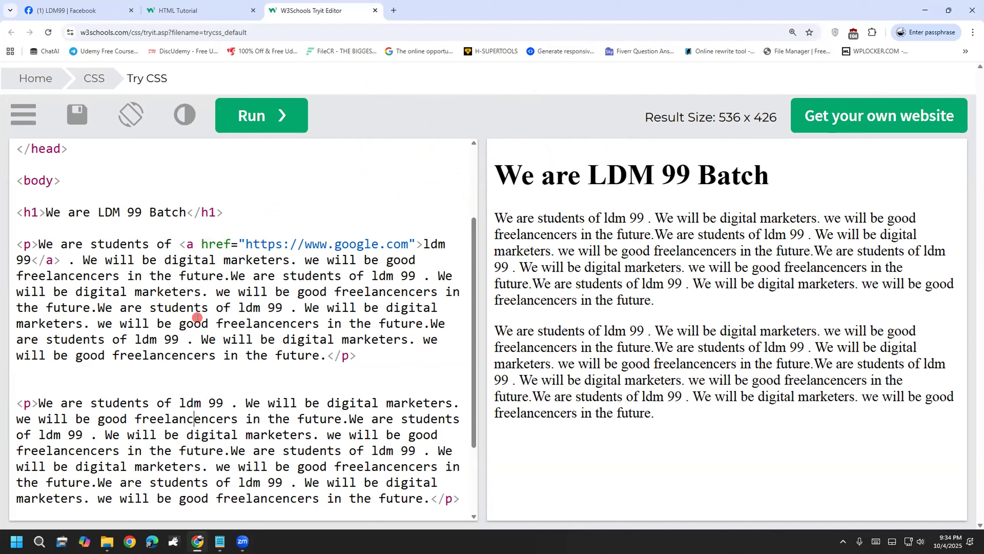
pyautogui.moveTo(202, 243); pyautogui.dragTo(408, 237)
pyautogui.click(372, 296)
pyautogui.moveTo(198, 244); pyautogui.dragTo(230, 243)
pyautogui.click(244, 335)
pyautogui.moveTo(201, 244); pyautogui.dragTo(408, 244)
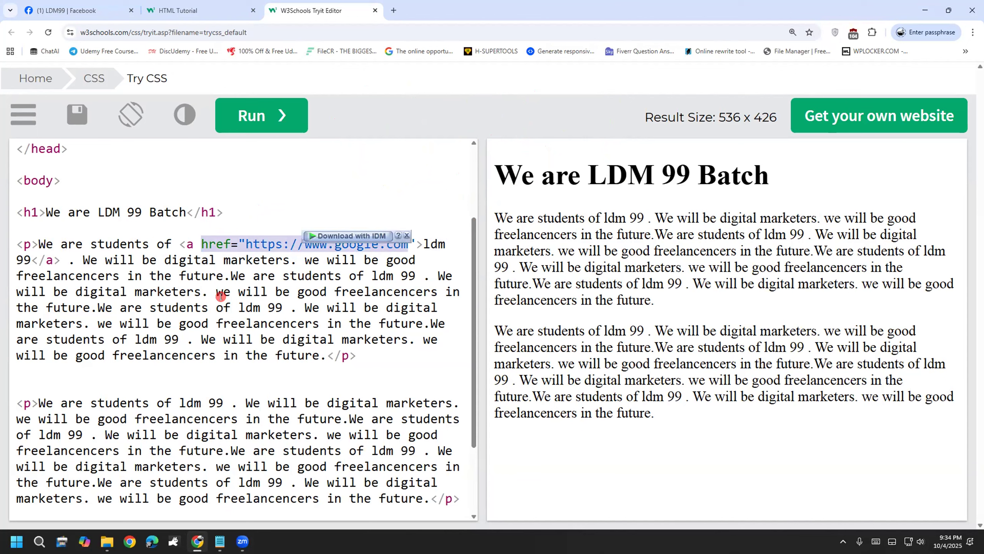
pyautogui.click(220, 296)
# Step: Point out the a tag and run the code so ldm 99 renders as a link
pyautogui.doubleClick(190, 243)
pyautogui.click(194, 316)
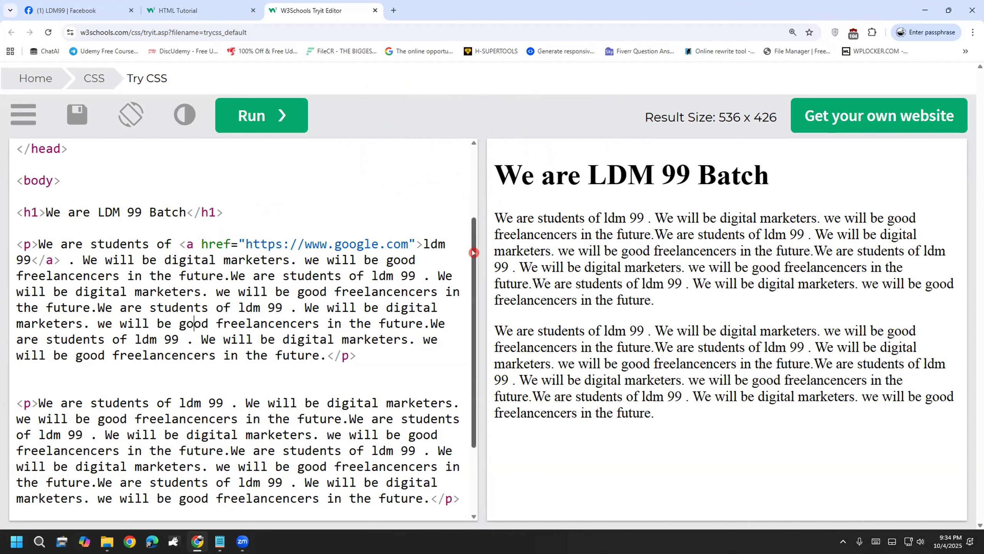
pyautogui.click(263, 118)
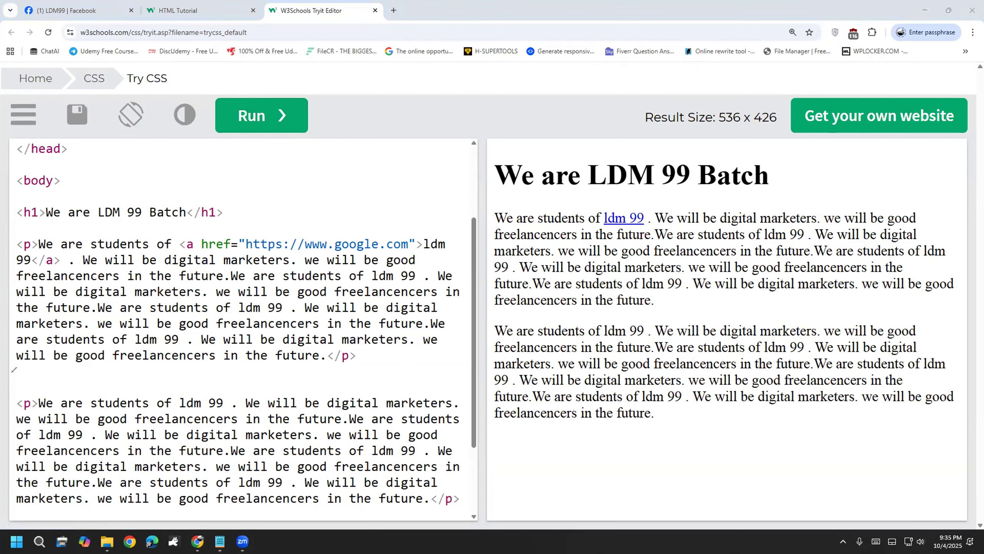
pyautogui.moveTo(513, 330); pyautogui.dragTo(572, 326)
# Step: Follow the ldm 99 link, show google.com refusing to connect, then re-run the code
pyautogui.click(572, 327)
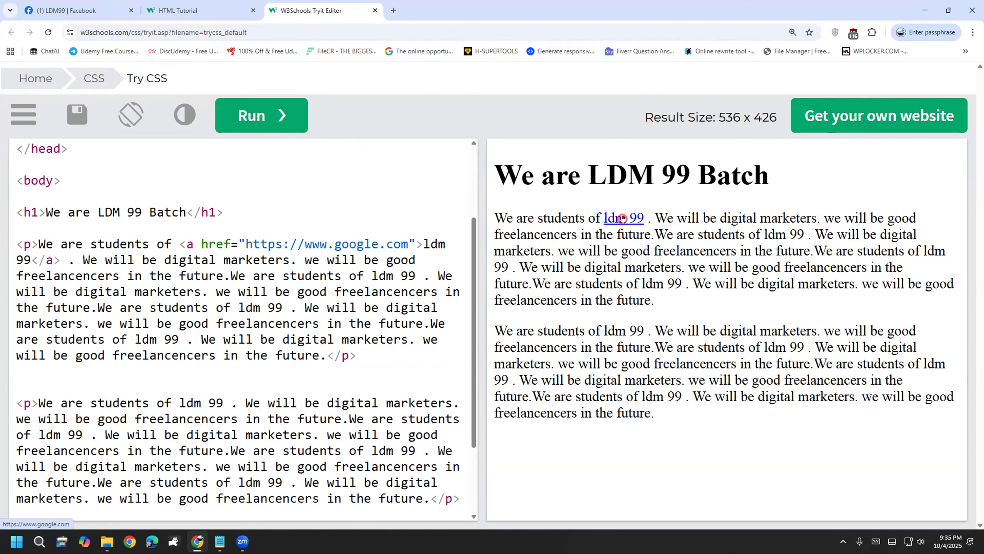
pyautogui.click(622, 218)
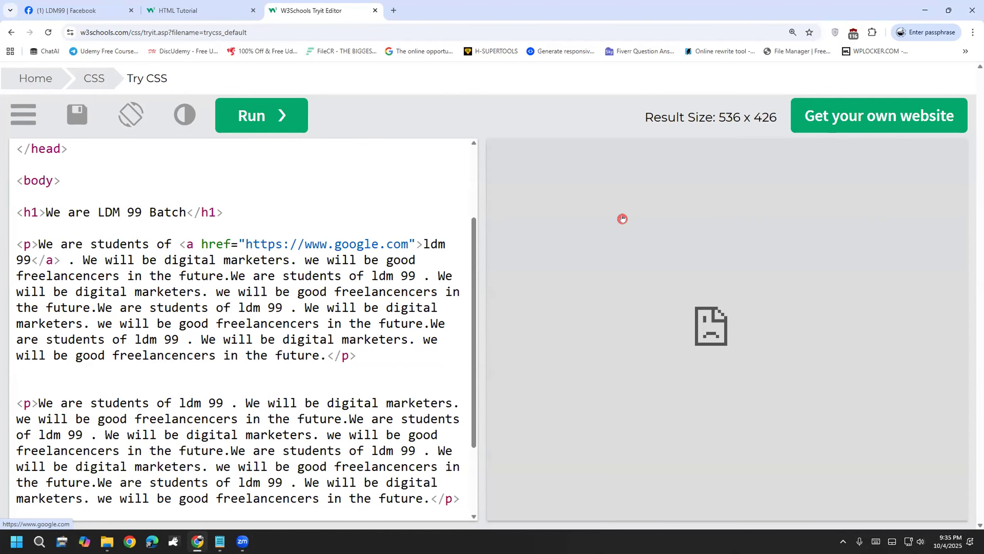
pyautogui.moveTo(623, 366); pyautogui.dragTo(754, 359)
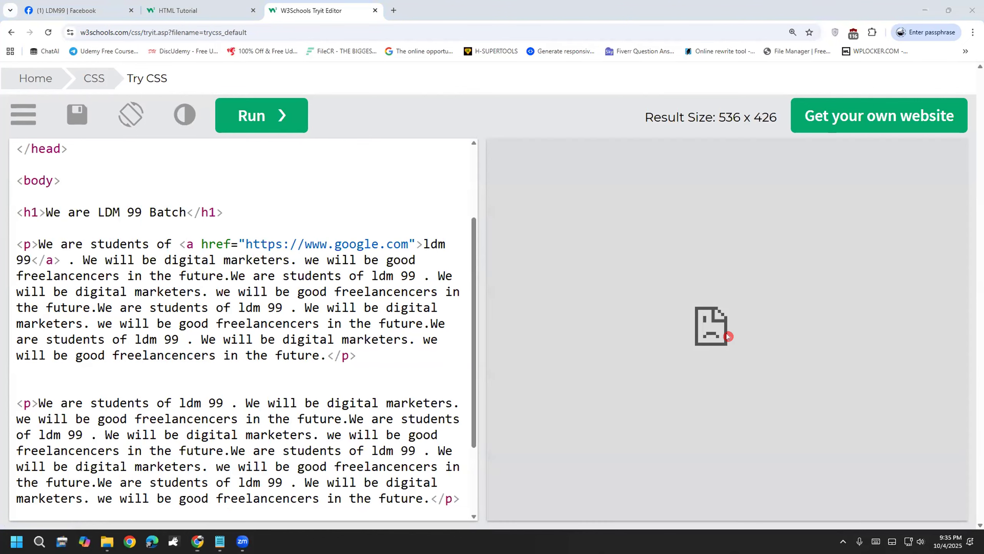
pyautogui.click(721, 333)
pyautogui.click(755, 341)
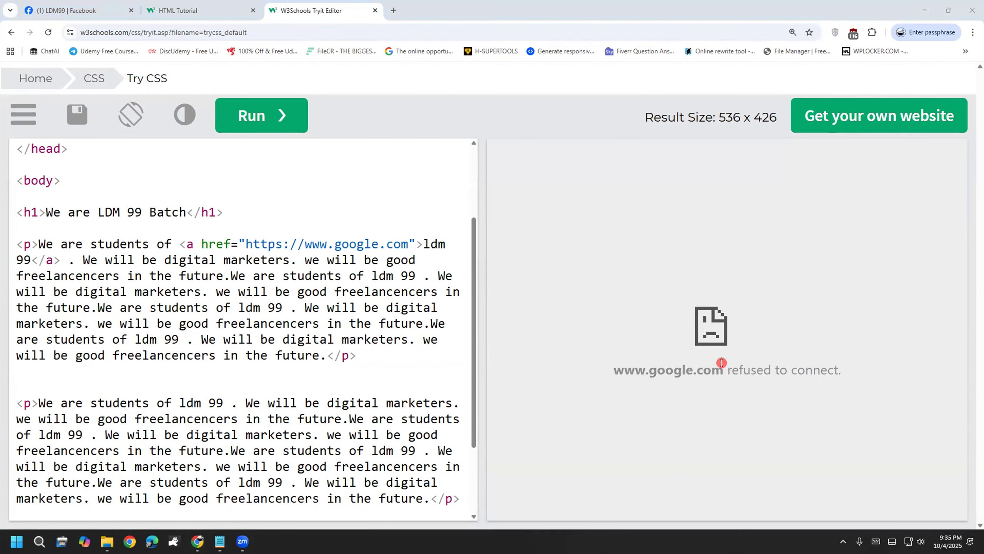
pyautogui.moveTo(727, 367); pyautogui.dragTo(621, 358)
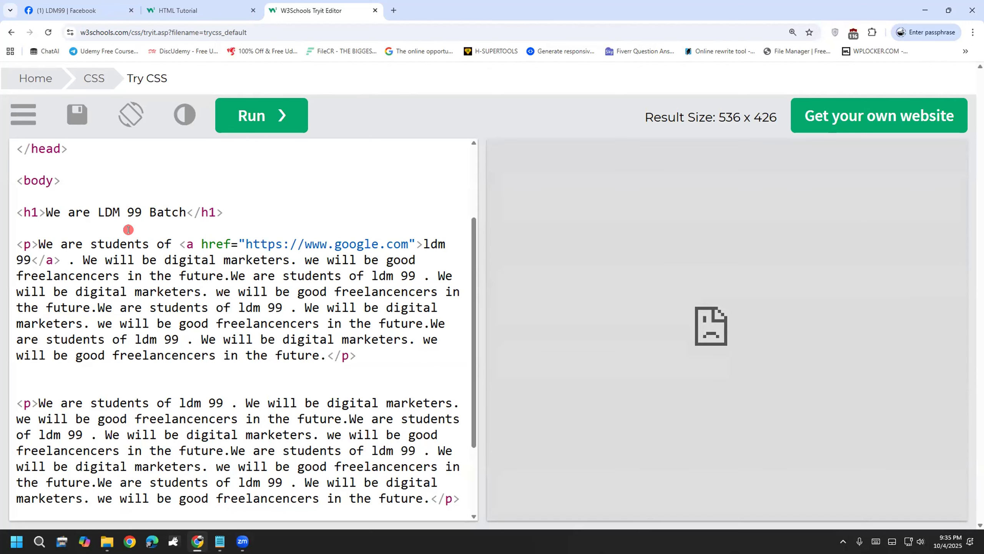
pyautogui.click(262, 114)
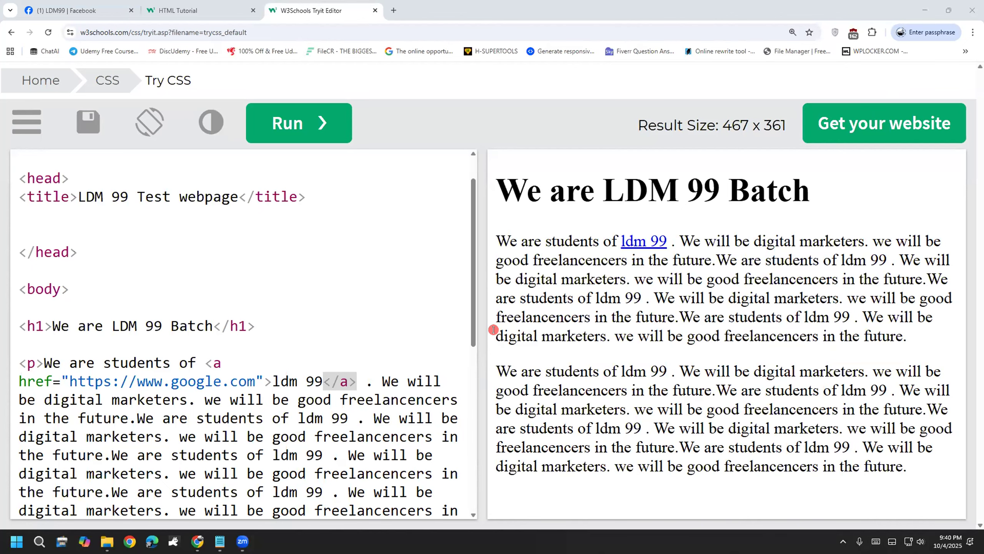
pyautogui.scroll(-1, 384, 336)
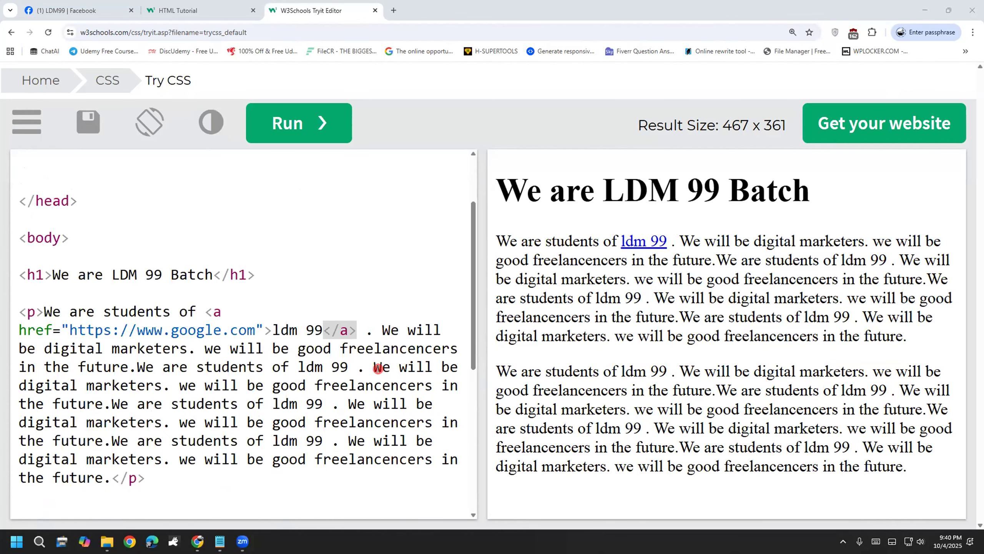
pyautogui.scroll(-2, 472, 321)
pyautogui.scroll(1, 472, 329)
pyautogui.click(431, 313)
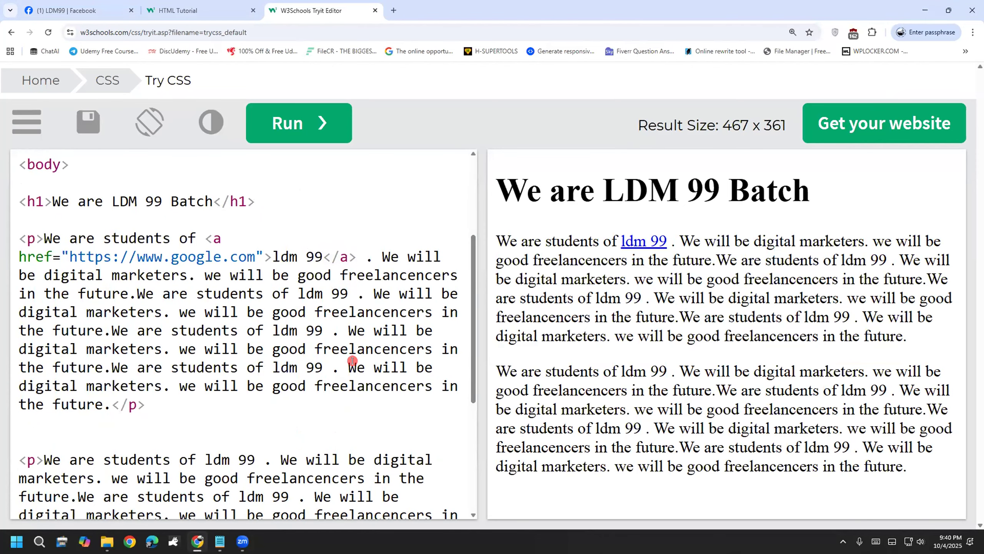
pyautogui.scroll(1, 350, 361)
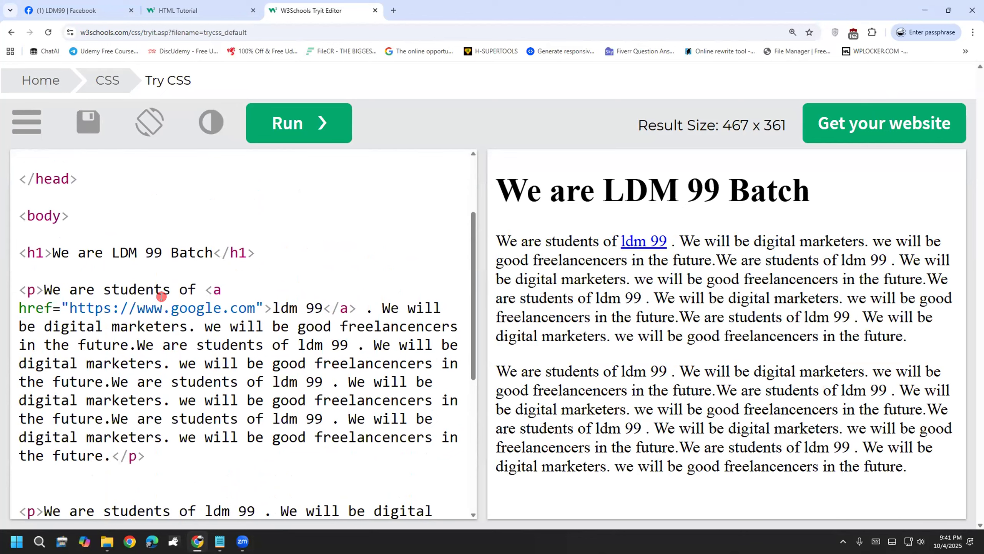
pyautogui.click(213, 437)
pyautogui.doubleClick(10, 301)
pyautogui.click(70, 456)
pyautogui.moveTo(111, 252); pyautogui.dragTo(144, 248)
pyautogui.click(472, 243)
pyautogui.moveTo(602, 189); pyautogui.dragTo(712, 187)
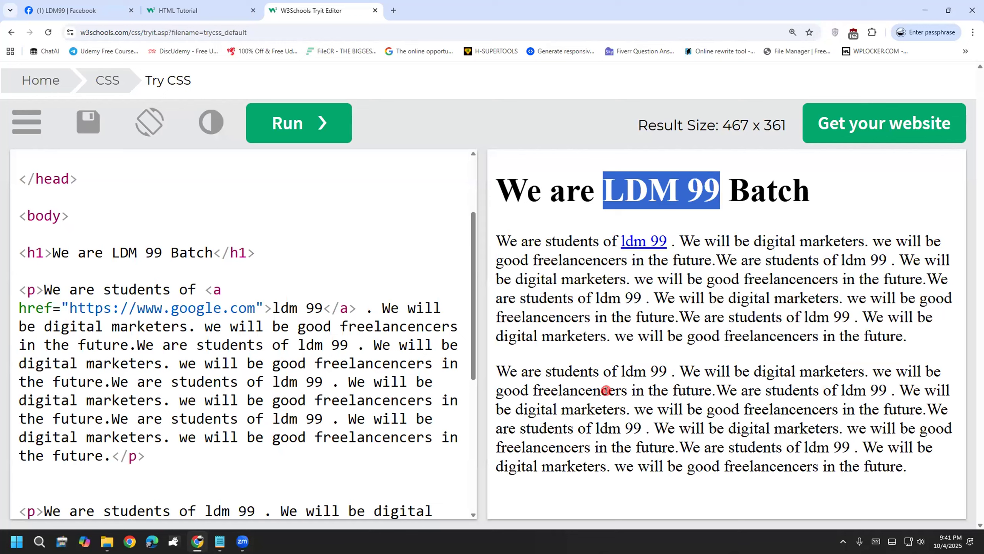
pyautogui.click(269, 270)
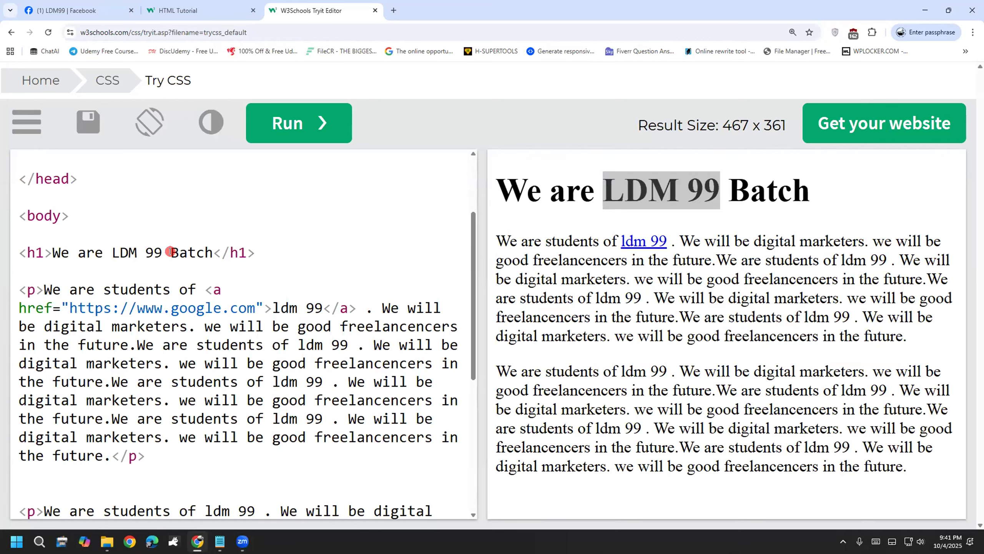
pyautogui.click(154, 251)
pyautogui.doubleClick(157, 251)
pyautogui.keyDown('shift'); pyautogui.click(109, 249); pyautogui.keyUp('shift')
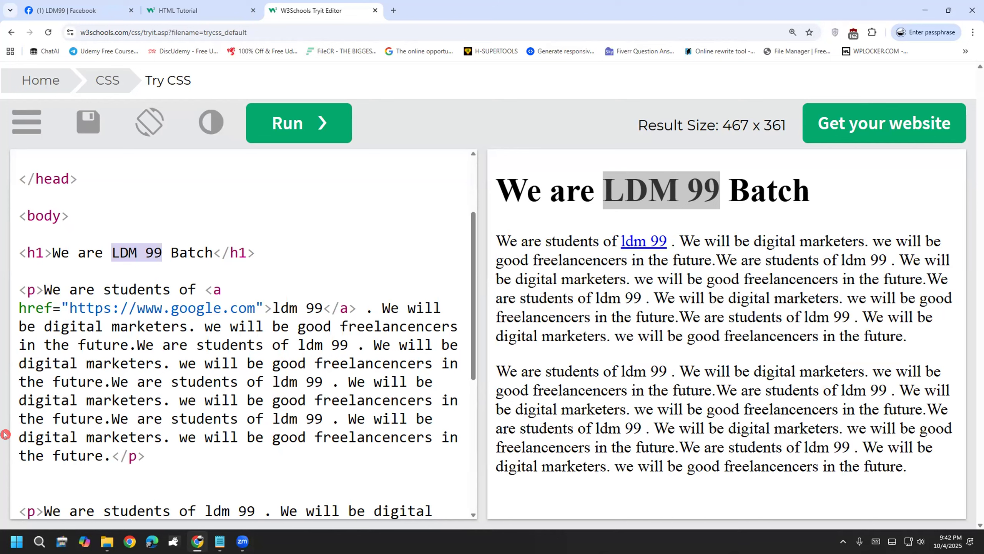
pyautogui.click(416, 248)
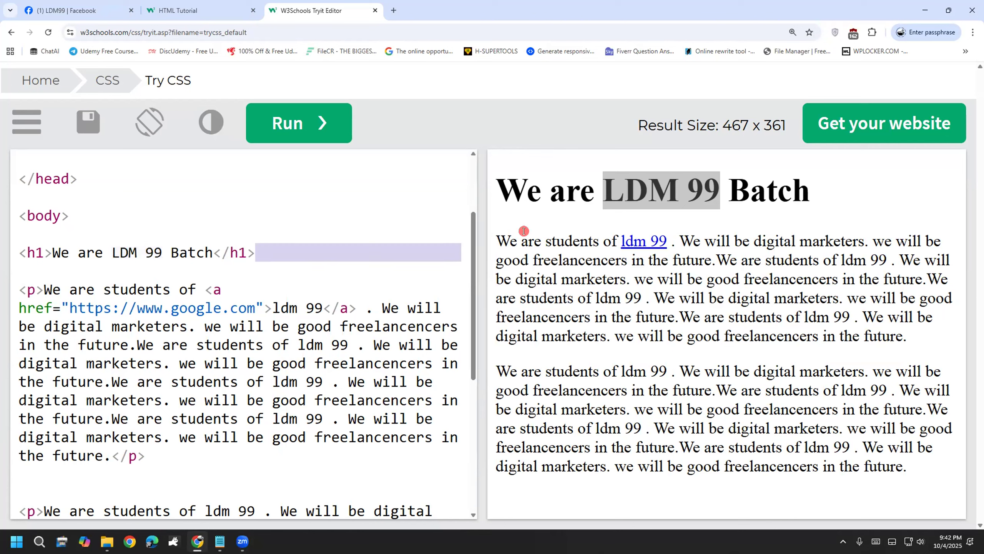
pyautogui.click(533, 230)
pyautogui.moveTo(598, 188)
pyautogui.mouseDown()
pyautogui.moveTo(712, 181)
pyautogui.moveTo(449, 156)
pyautogui.moveTo(435, 172)
pyautogui.moveTo(484, 149)
pyautogui.mouseUp()
pyautogui.click(713, 181)
pyautogui.moveTo(312, 181)
pyautogui.mouseDown()
pyautogui.moveTo(295, 219)
pyautogui.moveTo(325, 224)
pyautogui.mouseUp()
pyautogui.moveTo(337, 171); pyautogui.dragTo(330, 216)
pyautogui.moveTo(365, 163)
pyautogui.mouseDown()
pyautogui.moveTo(351, 165)
pyautogui.moveTo(361, 203)
pyautogui.mouseUp()
pyautogui.moveTo(297, 254)
pyautogui.mouseDown()
pyautogui.moveTo(399, 237)
pyautogui.moveTo(256, 128)
pyautogui.moveTo(261, 241)
pyautogui.moveTo(326, 264)
pyautogui.moveTo(347, 254)
pyautogui.mouseUp()
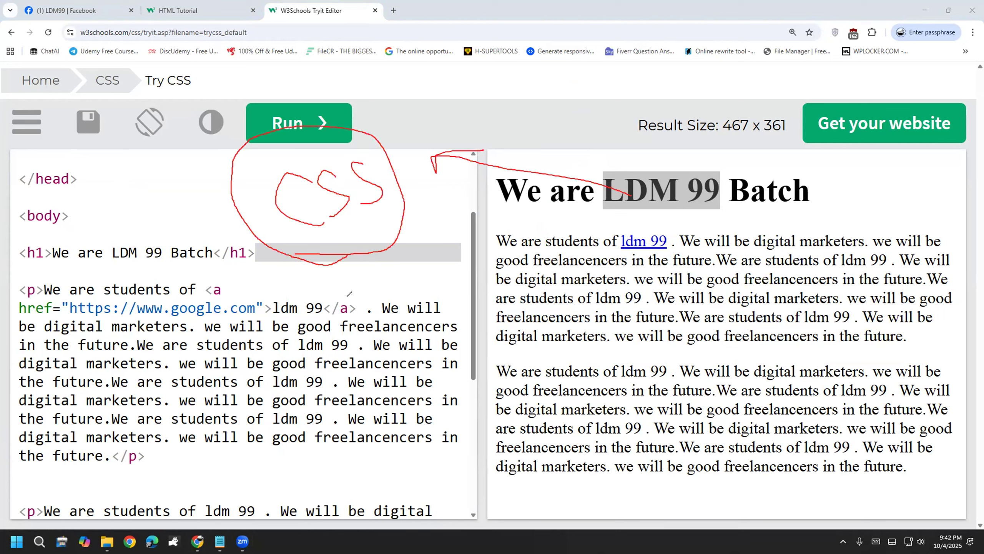
pyautogui.moveTo(297, 179)
pyautogui.mouseDown()
pyautogui.moveTo(283, 176)
pyautogui.moveTo(299, 230)
pyautogui.mouseUp()
pyautogui.moveTo(324, 158)
pyautogui.mouseDown()
pyautogui.moveTo(328, 192)
pyautogui.moveTo(307, 215)
pyautogui.moveTo(343, 214)
pyautogui.moveTo(402, 173)
pyautogui.moveTo(417, 181)
pyautogui.mouseUp()
pyautogui.moveTo(467, 126)
pyautogui.mouseDown()
pyautogui.moveTo(455, 168)
pyautogui.moveTo(460, 130)
pyautogui.moveTo(475, 155)
pyautogui.moveTo(498, 88)
pyautogui.mouseUp()
pyautogui.moveTo(507, 133)
pyautogui.mouseDown()
pyautogui.moveTo(519, 156)
pyautogui.moveTo(542, 137)
pyautogui.moveTo(546, 110)
pyautogui.moveTo(562, 127)
pyautogui.moveTo(564, 110)
pyautogui.moveTo(583, 103)
pyautogui.moveTo(553, 64)
pyautogui.moveTo(597, 156)
pyautogui.mouseUp()
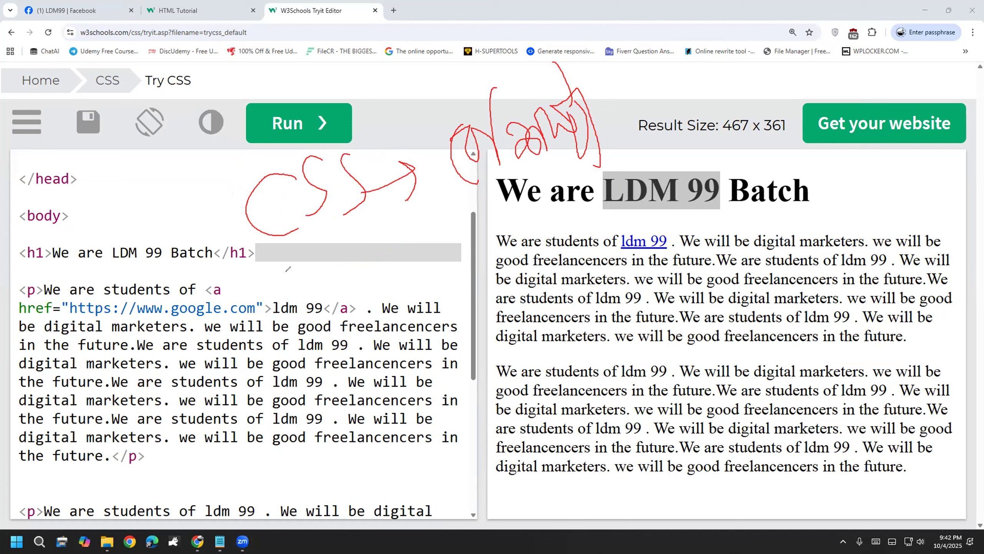
pyautogui.hotkey('ctrl', 'z')
pyautogui.moveTo(504, 195); pyautogui.dragTo(391, 179)
pyautogui.moveTo(416, 163)
pyautogui.mouseDown()
pyautogui.moveTo(399, 172)
pyautogui.moveTo(426, 194)
pyautogui.mouseUp()
pyautogui.moveTo(525, 141)
pyautogui.mouseDown()
pyautogui.moveTo(487, 196)
pyautogui.moveTo(847, 182)
pyautogui.moveTo(530, 130)
pyautogui.mouseUp()
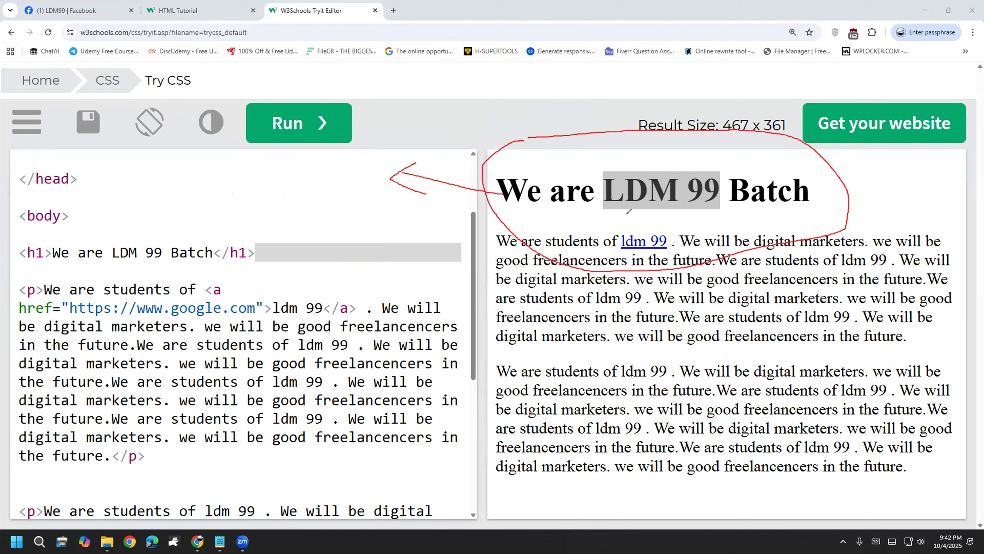
pyautogui.moveTo(599, 164)
pyautogui.mouseDown()
pyautogui.moveTo(597, 217)
pyautogui.moveTo(724, 210)
pyautogui.moveTo(687, 168)
pyautogui.moveTo(582, 157)
pyautogui.mouseUp()
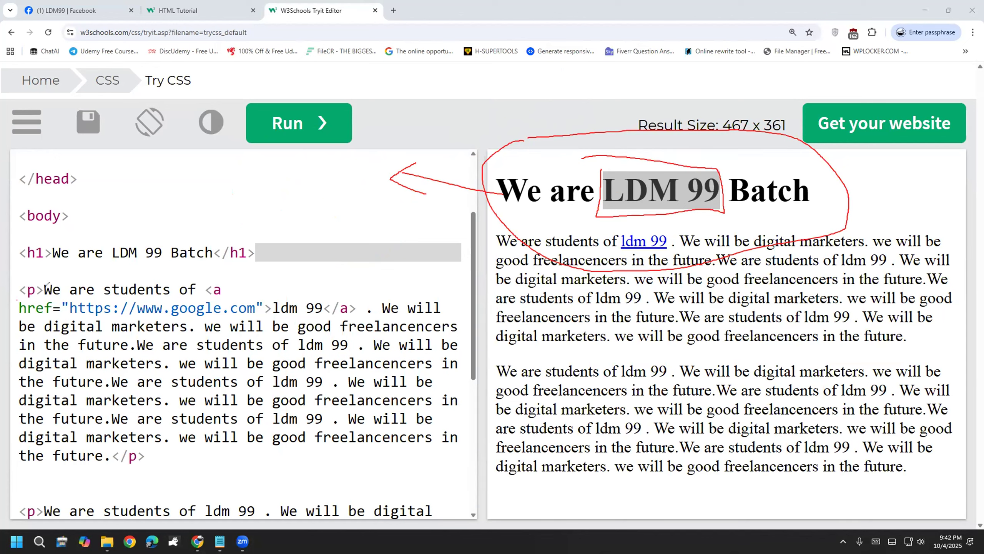
pyautogui.press('e')
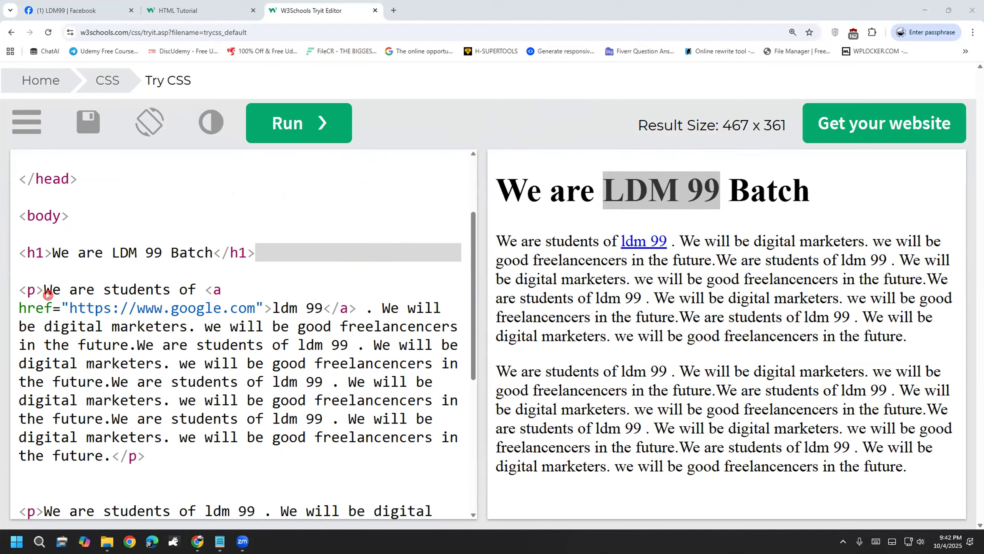
pyautogui.moveTo(596, 182); pyautogui.dragTo(715, 189)
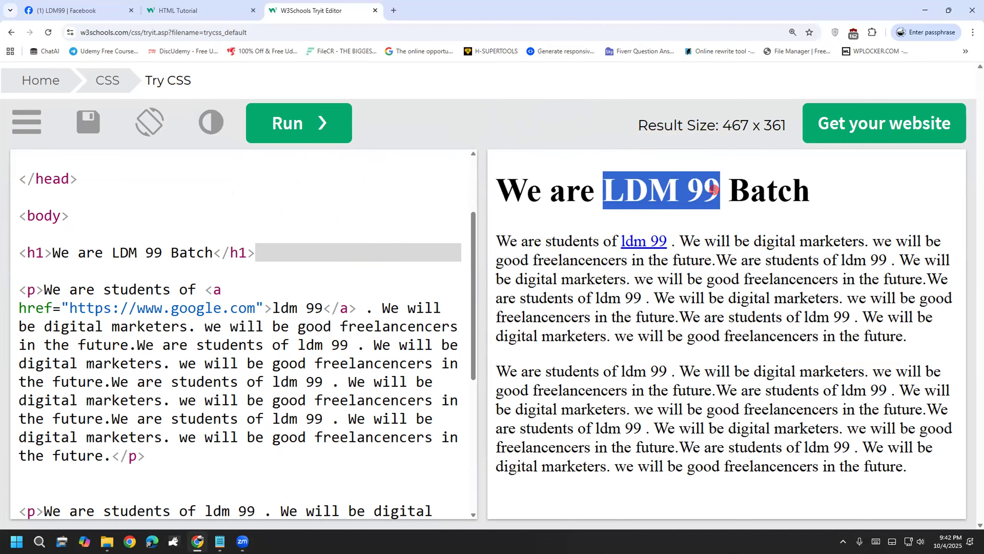
pyautogui.click(617, 287)
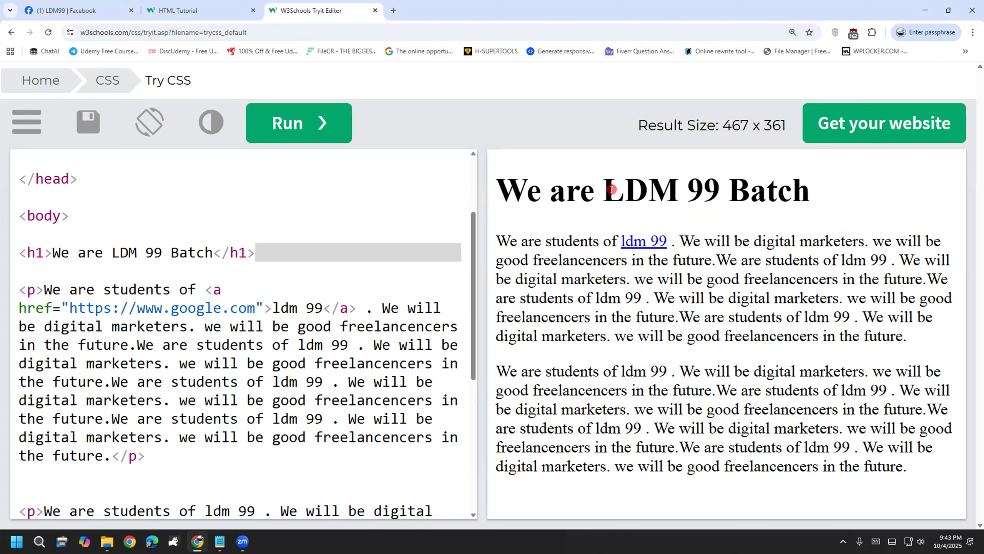
pyautogui.moveTo(603, 188); pyautogui.dragTo(714, 193)
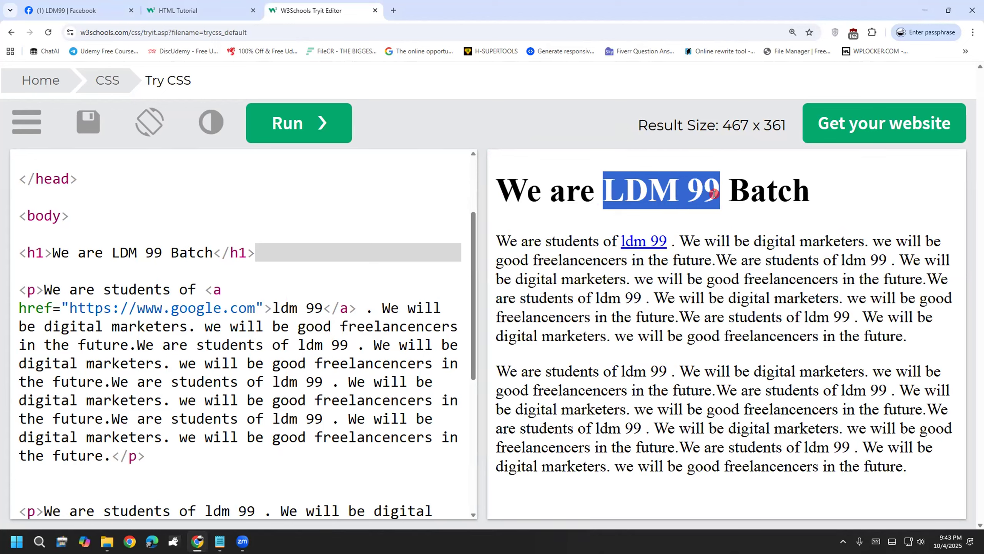
pyautogui.click(705, 214)
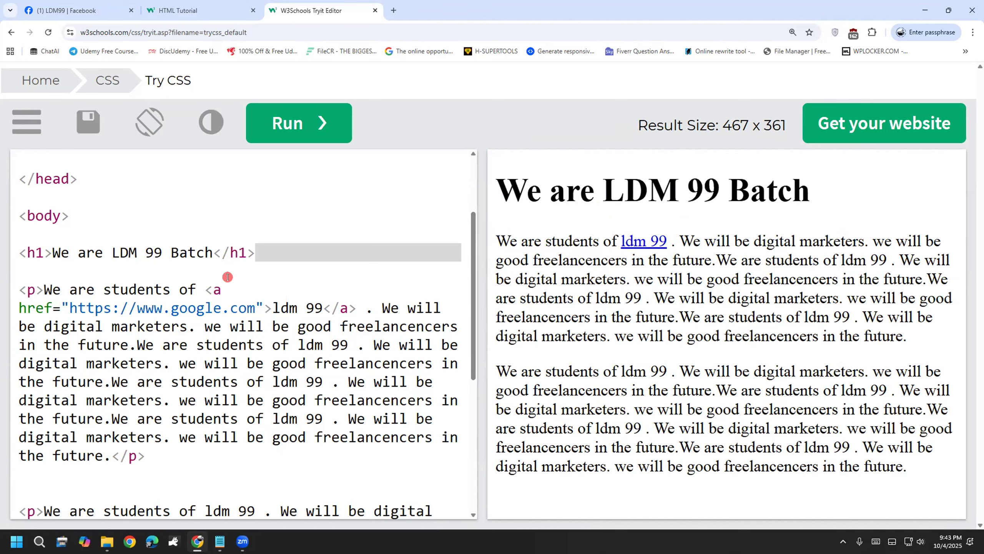
pyautogui.click(109, 251)
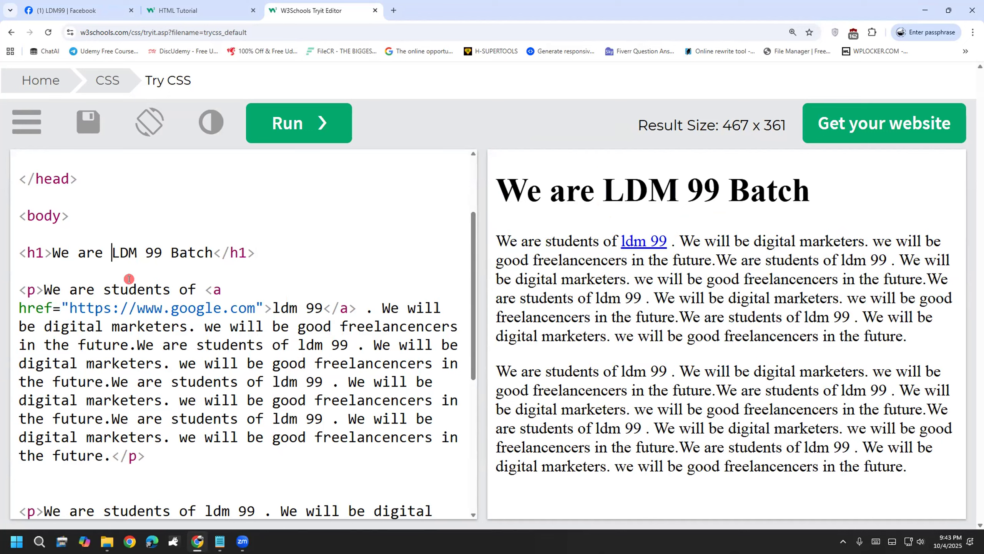
pyautogui.moveTo(603, 187); pyautogui.dragTo(705, 189)
pyautogui.click(707, 189)
pyautogui.click(111, 252)
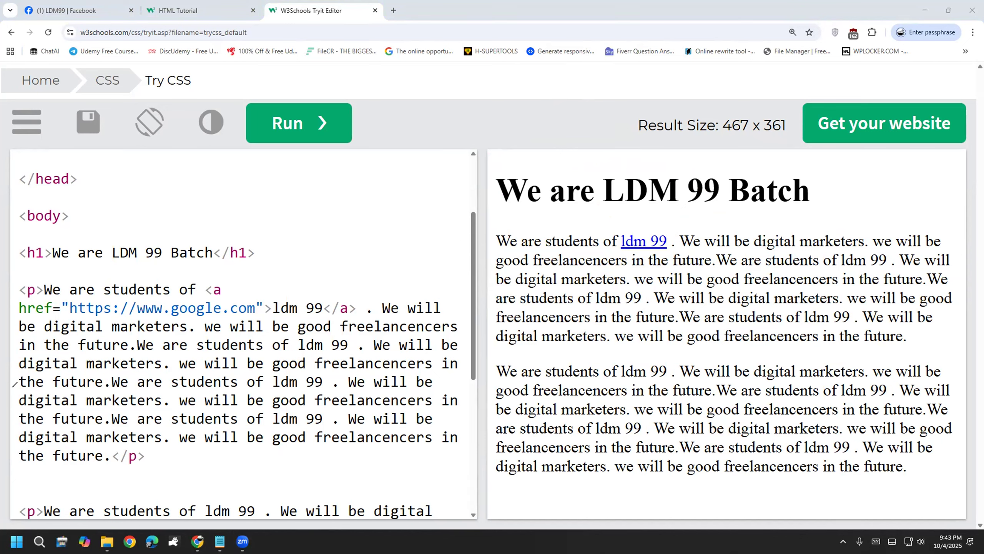
pyautogui.moveTo(362, 163)
pyautogui.mouseDown()
pyautogui.moveTo(318, 182)
pyautogui.moveTo(327, 234)
pyautogui.mouseUp()
pyautogui.moveTo(395, 164)
pyautogui.mouseDown()
pyautogui.moveTo(414, 266)
pyautogui.moveTo(422, 148)
pyautogui.moveTo(396, 188)
pyautogui.mouseUp()
pyautogui.moveTo(460, 136)
pyautogui.mouseDown()
pyautogui.moveTo(440, 143)
pyautogui.moveTo(458, 140)
pyautogui.moveTo(480, 168)
pyautogui.mouseUp()
pyautogui.moveTo(470, 105)
pyautogui.mouseDown()
pyautogui.moveTo(483, 175)
pyautogui.moveTo(520, 128)
pyautogui.mouseUp()
pyautogui.moveTo(281, 155)
pyautogui.mouseDown()
pyautogui.moveTo(300, 267)
pyautogui.moveTo(578, 212)
pyautogui.moveTo(533, 72)
pyautogui.moveTo(304, 152)
pyautogui.mouseUp()
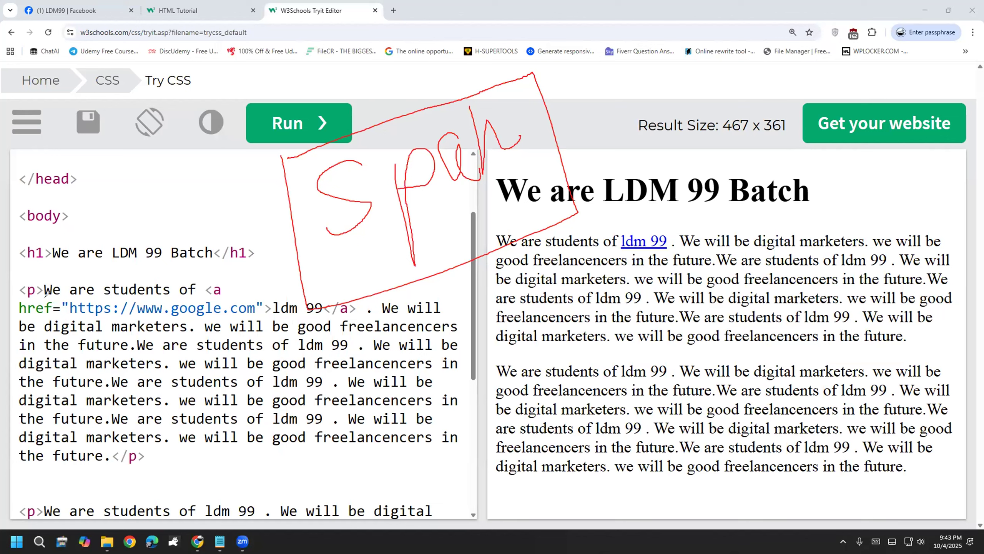
# Step: Insert an opening <span> tag before LDM 99 in the h1 line
pyautogui.press('Escape')
pyautogui.click(111, 252)
pyautogui.write('<>')
pyautogui.press('Left')
pyautogui.write('span')
pyautogui.press('Right')
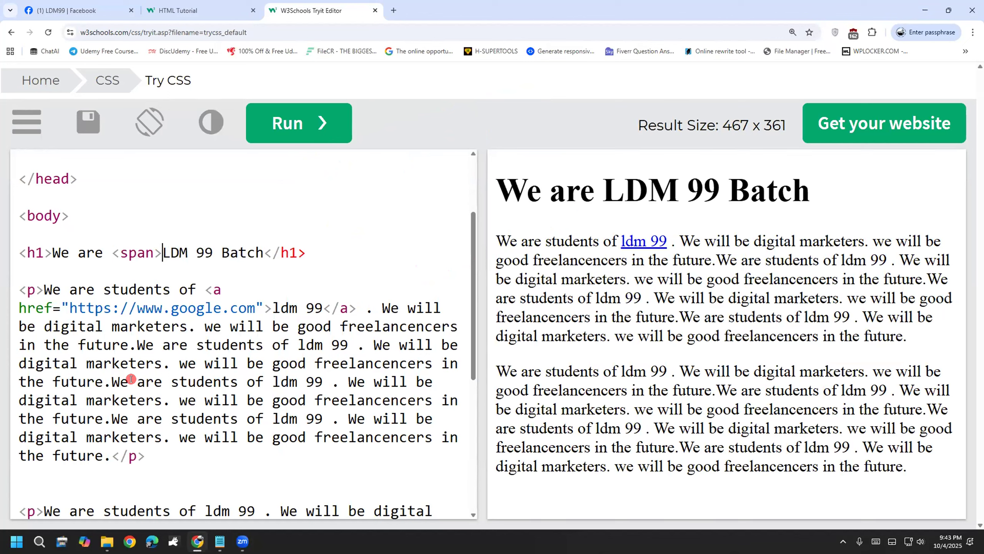
# Step: Add the closing </span> tag right after LDM 99
pyautogui.press('Right')
pyautogui.press('Right')
pyautogui.press('Right')
pyautogui.press('Right')
pyautogui.press('Right')
pyautogui.press('Right')
pyautogui.write('M')
pyautogui.press('BackSpace')
pyautogui.write('<>')
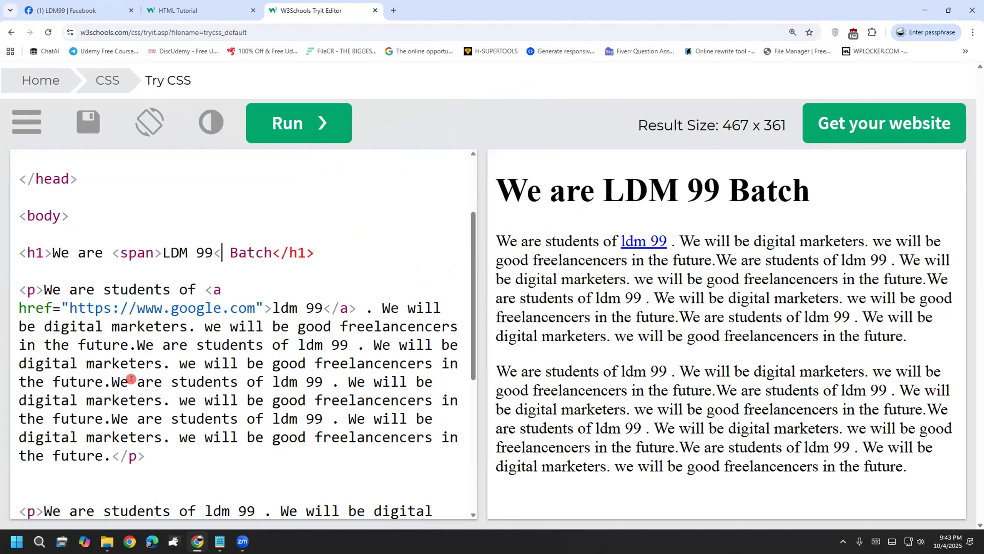
pyautogui.press('Left')
pyautogui.write('/span')
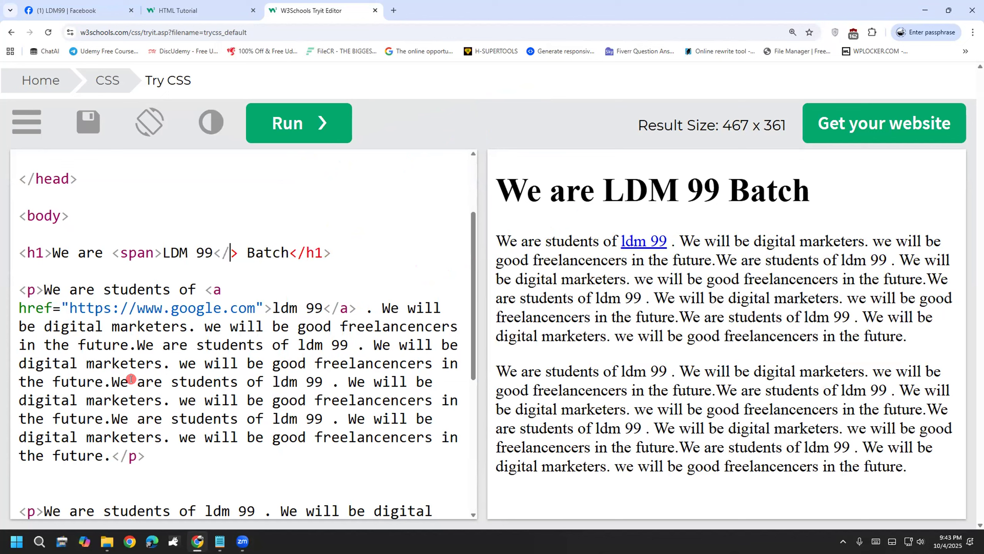
pyautogui.press('BackSpace')
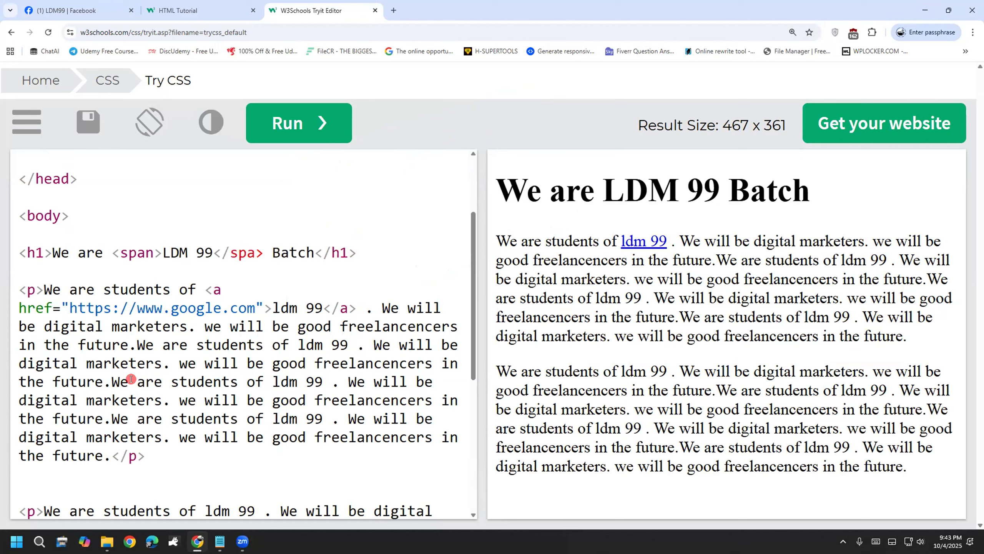
pyautogui.write('n')
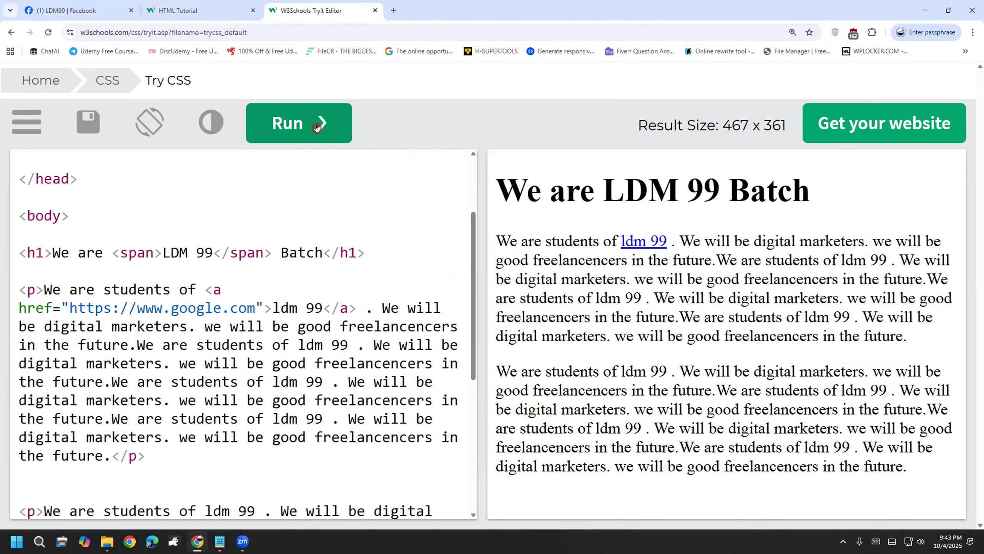
# Step: Compare the unchanged rendered heading with the new opening span tag in the code
pyautogui.moveTo(603, 193); pyautogui.dragTo(718, 199)
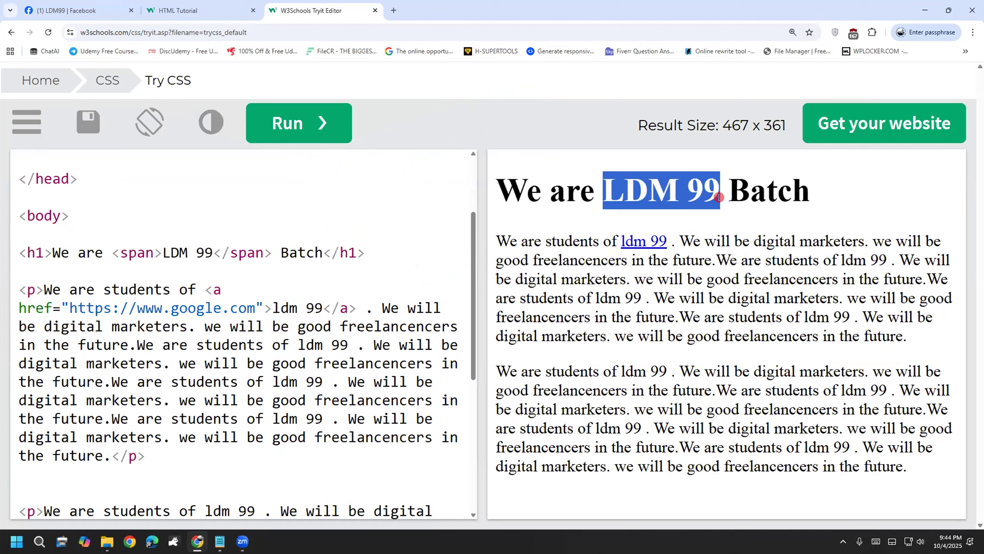
pyautogui.click(718, 197)
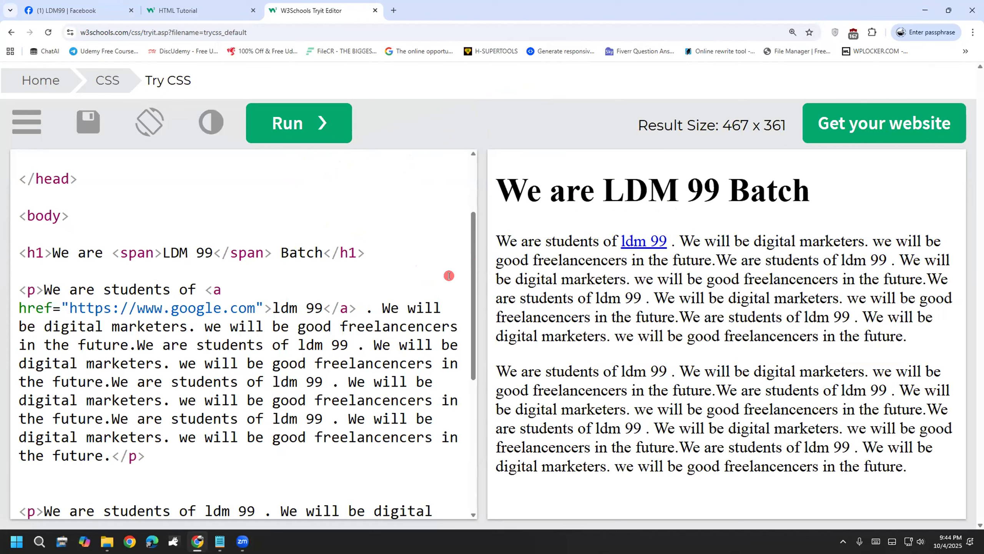
pyautogui.moveTo(112, 252); pyautogui.dragTo(154, 252)
pyautogui.click(161, 386)
pyautogui.click(153, 251)
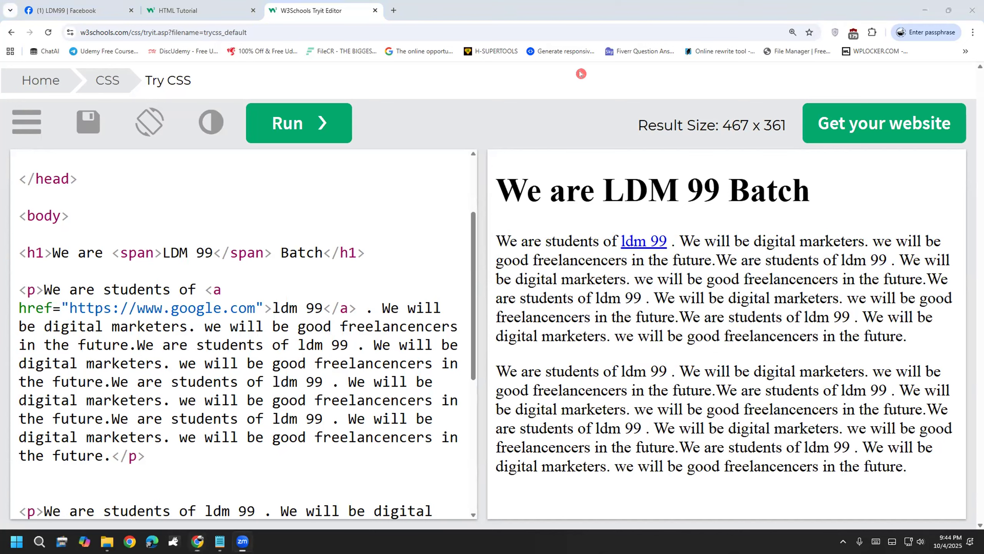
pyautogui.moveTo(354, 166)
pyautogui.mouseDown()
pyautogui.moveTo(356, 210)
pyautogui.moveTo(371, 199)
pyautogui.mouseUp()
pyautogui.moveTo(387, 149)
pyautogui.mouseDown()
pyautogui.moveTo(407, 182)
pyautogui.moveTo(389, 199)
pyautogui.mouseUp()
pyautogui.moveTo(429, 173)
pyautogui.mouseDown()
pyautogui.moveTo(463, 147)
pyautogui.moveTo(459, 180)
pyautogui.mouseUp()
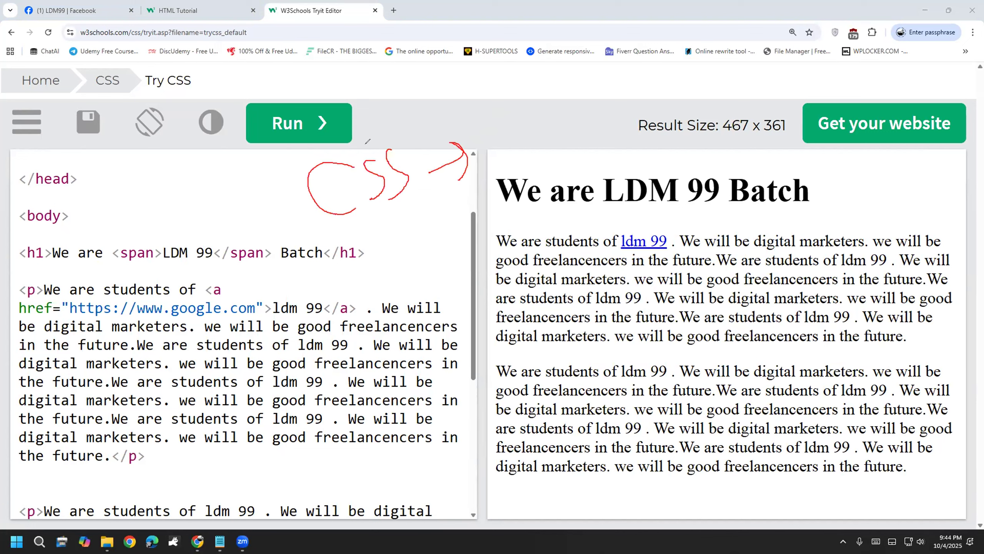
pyautogui.moveTo(497, 115)
pyautogui.mouseDown()
pyautogui.moveTo(501, 146)
pyautogui.moveTo(486, 158)
pyautogui.moveTo(520, 159)
pyautogui.moveTo(526, 128)
pyautogui.mouseUp()
pyautogui.moveTo(530, 119)
pyautogui.mouseDown()
pyautogui.moveTo(550, 120)
pyautogui.moveTo(527, 181)
pyautogui.mouseUp()
pyautogui.moveTo(554, 88)
pyautogui.mouseDown()
pyautogui.moveTo(567, 151)
pyautogui.moveTo(615, 123)
pyautogui.mouseUp()
pyautogui.moveTo(441, 230)
pyautogui.mouseDown()
pyautogui.moveTo(581, 183)
pyautogui.moveTo(408, 93)
pyautogui.moveTo(354, 244)
pyautogui.moveTo(427, 226)
pyautogui.mouseUp()
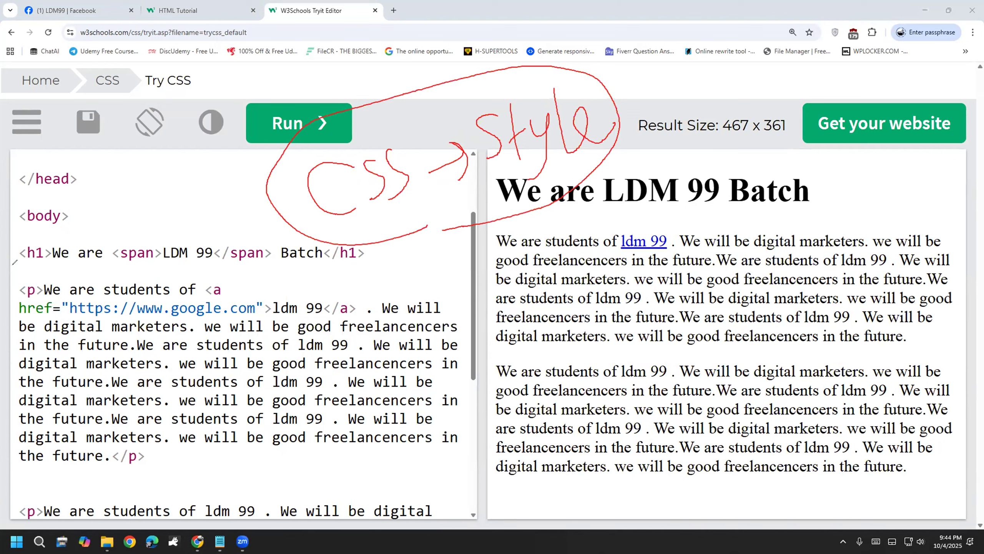
pyautogui.press('Escape')
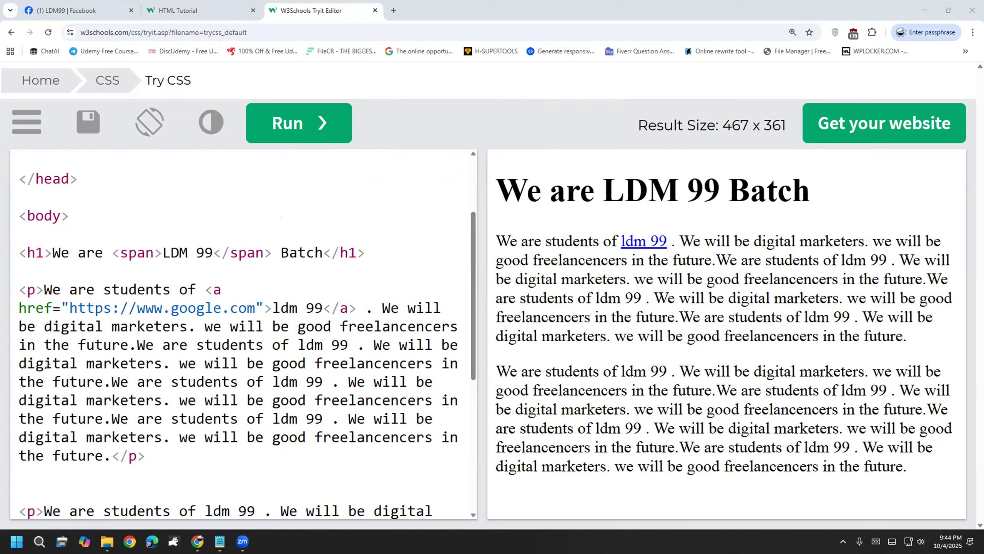
pyautogui.click(132, 231)
# Step: Add style="color:red;" to the opening span tag
pyautogui.click(153, 246)
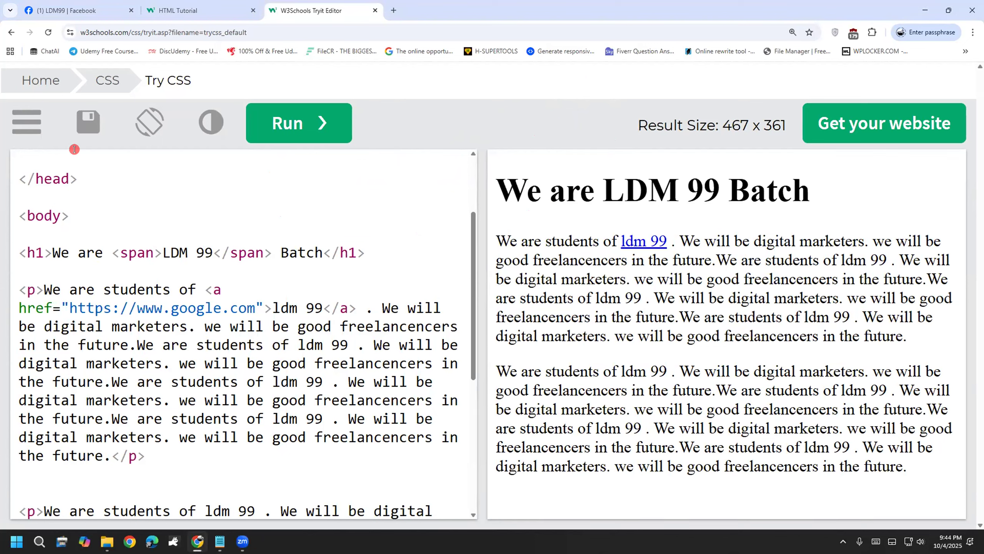
pyautogui.write('styl')
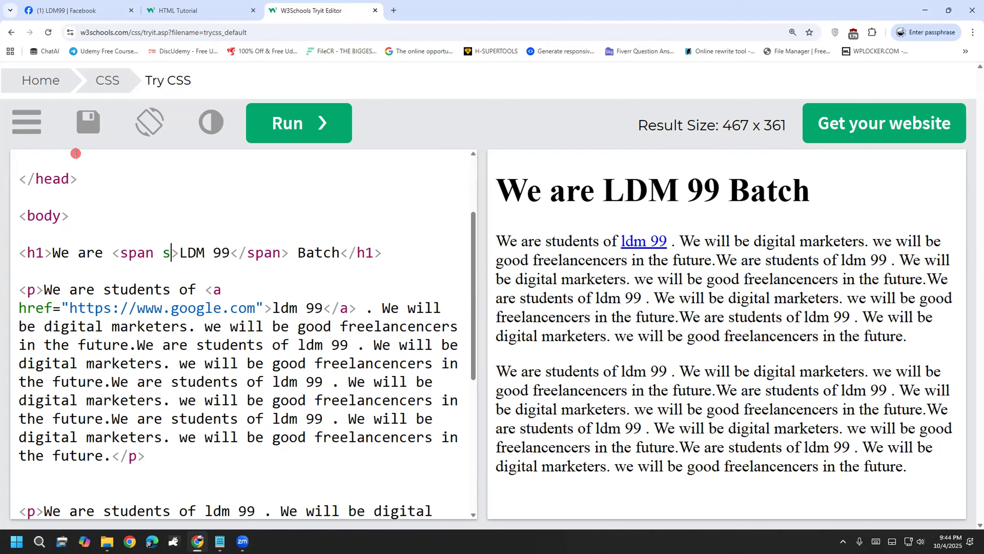
pyautogui.write('e')
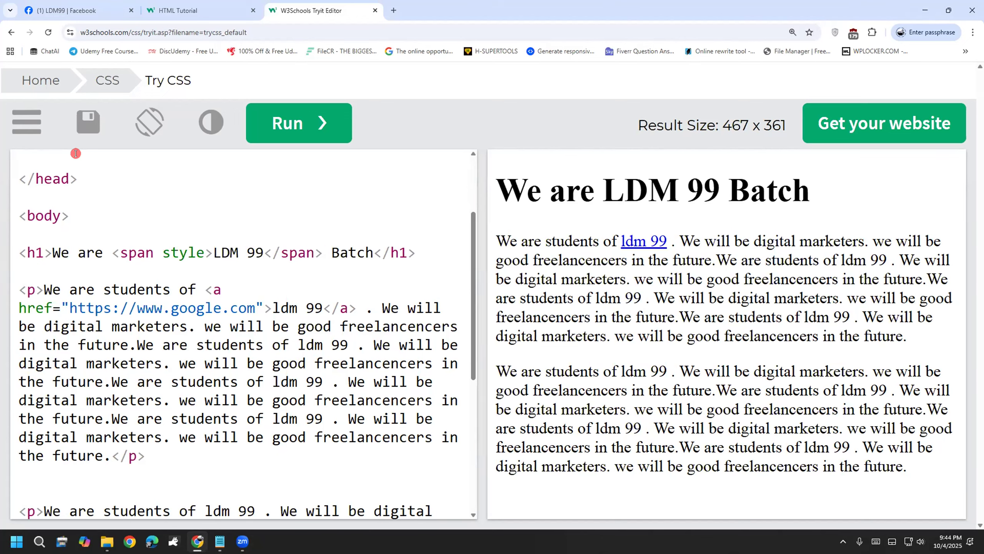
pyautogui.write('=')
pyautogui.press('BackSpace')
pyautogui.write('=')
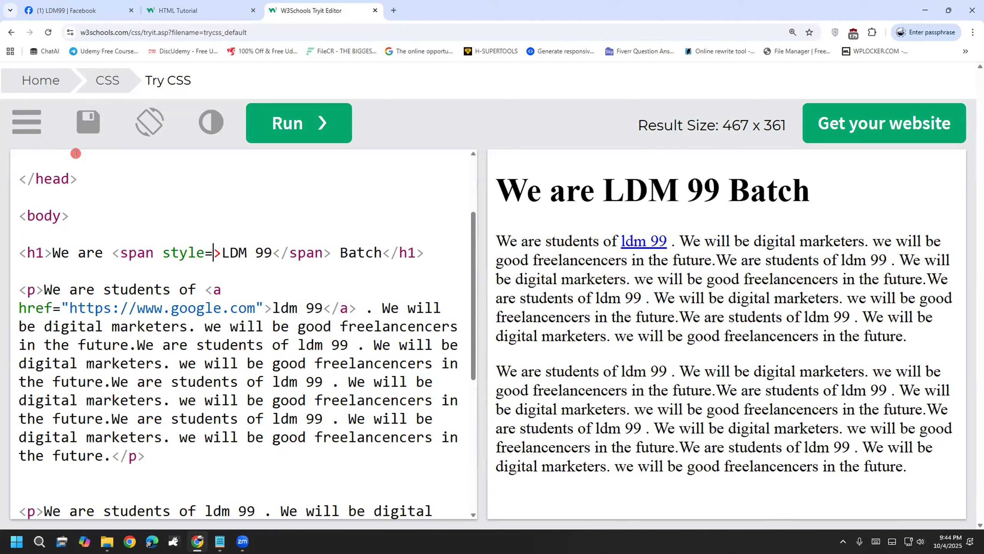
pyautogui.press('Left')
pyautogui.press('Right')
pyautogui.write('""')
pyautogui.press('Left')
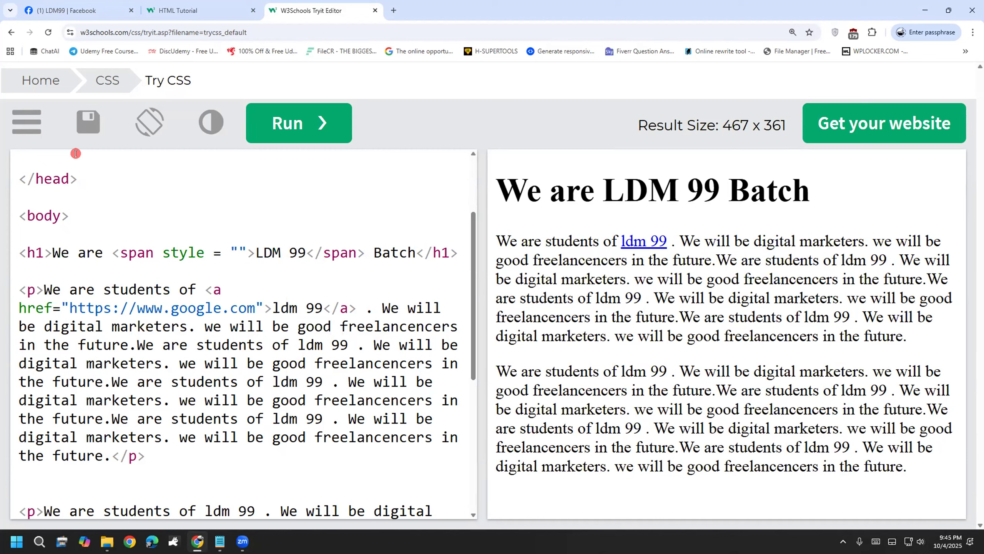
pyautogui.write('red')
pyautogui.press('BackSpace')
pyautogui.press('BackSpace')
pyautogui.press('BackSpace')
pyautogui.write('color:red;')
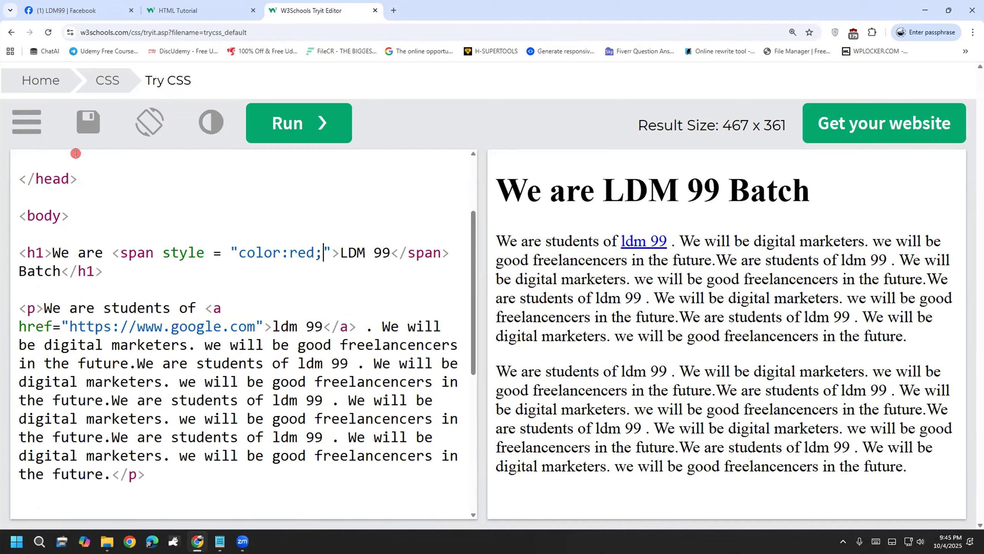
# Step: Run the code and point out the red LDM 99 heading and the red value
pyautogui.click(270, 128)
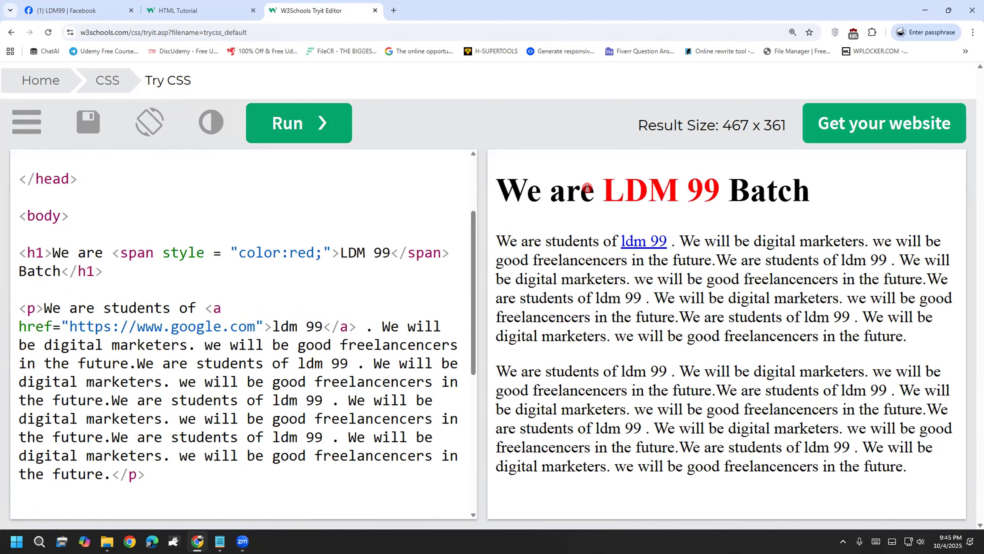
pyautogui.moveTo(615, 190); pyautogui.dragTo(711, 188)
pyautogui.click(607, 218)
pyautogui.doubleClick(303, 252)
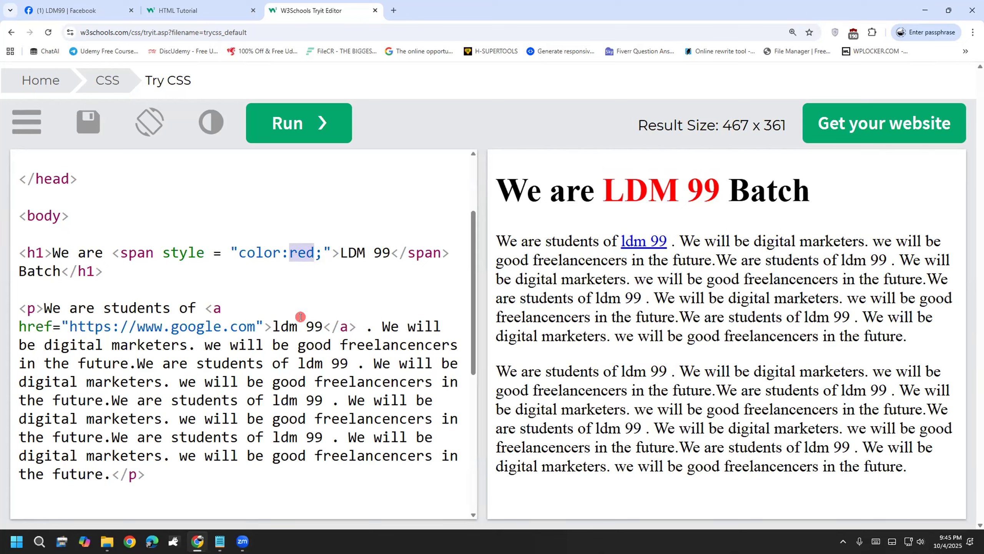
pyautogui.click(373, 344)
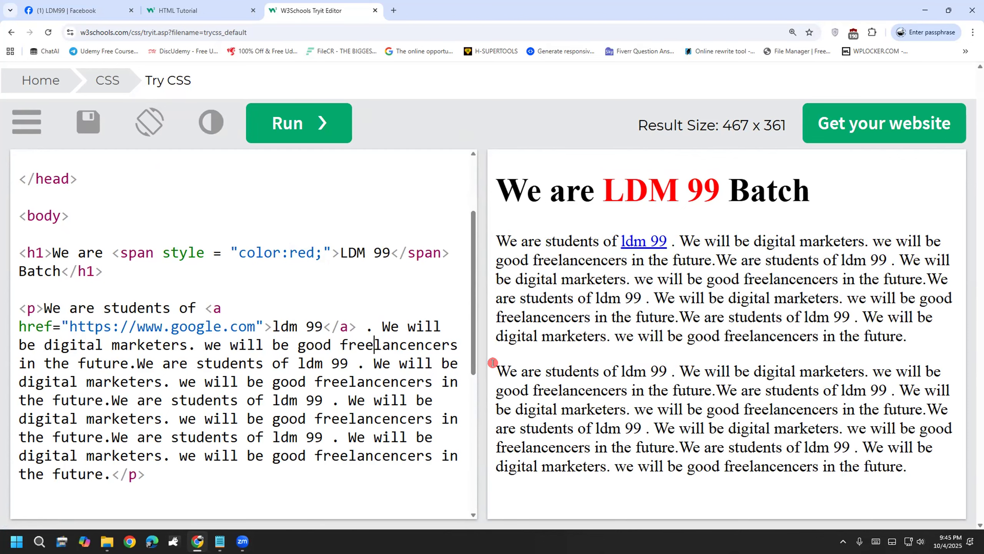
pyautogui.moveTo(473, 319); pyautogui.dragTo(466, 174)
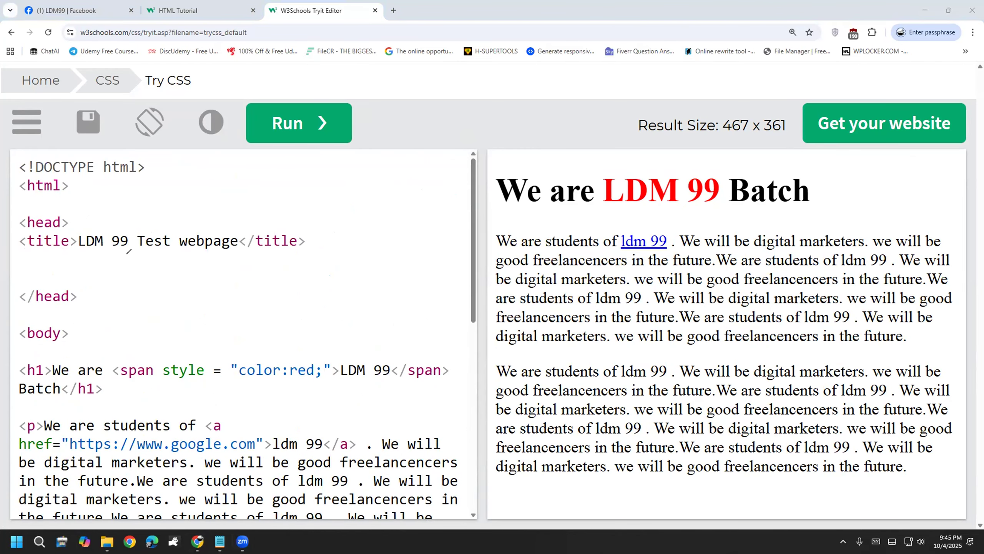
pyautogui.moveTo(166, 290)
pyautogui.mouseDown()
pyautogui.moveTo(170, 340)
pyautogui.moveTo(212, 296)
pyautogui.moveTo(225, 331)
pyautogui.moveTo(243, 316)
pyautogui.mouseUp()
pyautogui.click(194, 274)
pyautogui.moveTo(238, 351)
pyautogui.mouseDown()
pyautogui.moveTo(269, 281)
pyautogui.moveTo(283, 308)
pyautogui.moveTo(296, 276)
pyautogui.moveTo(345, 269)
pyautogui.mouseUp()
pyautogui.click(251, 264)
pyautogui.moveTo(198, 385)
pyautogui.mouseDown()
pyautogui.moveTo(321, 328)
pyautogui.moveTo(97, 230)
pyautogui.moveTo(246, 358)
pyautogui.mouseUp()
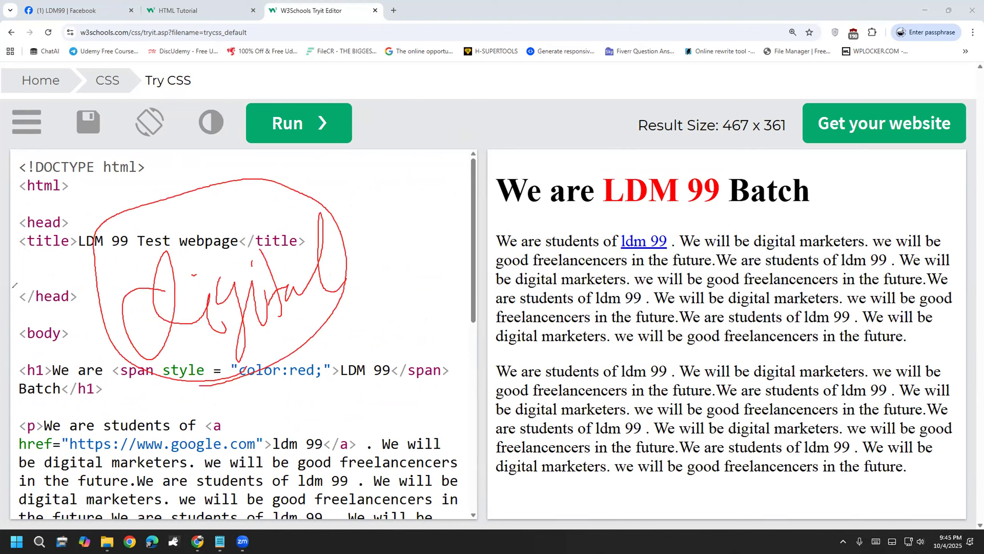
pyautogui.press('e')
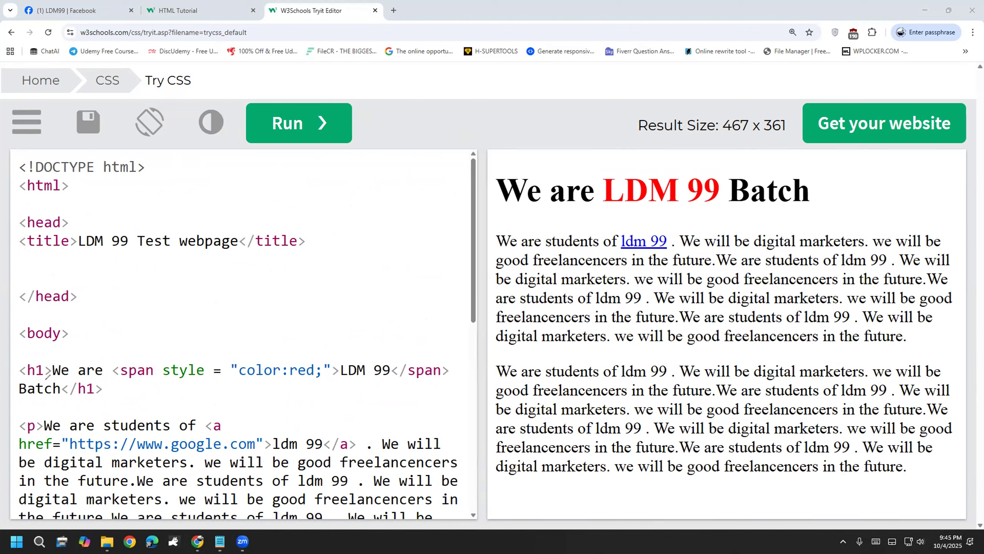
pyautogui.click(373, 8)
# Step: Search Google for 'google' from the address bar
pyautogui.click(178, 24)
pyautogui.hotkey('ctrl', 'a')
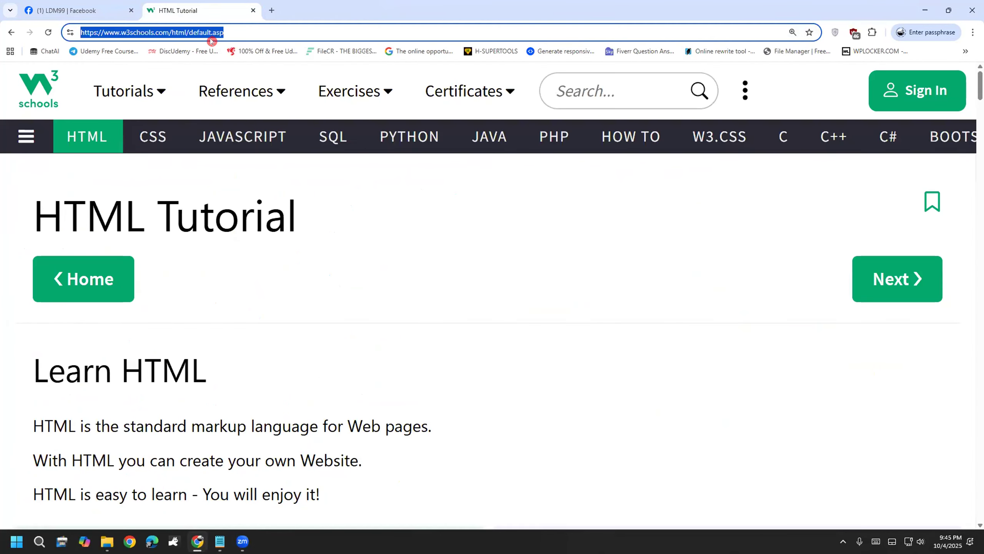
pyautogui.write('g')
pyautogui.click(149, 51)
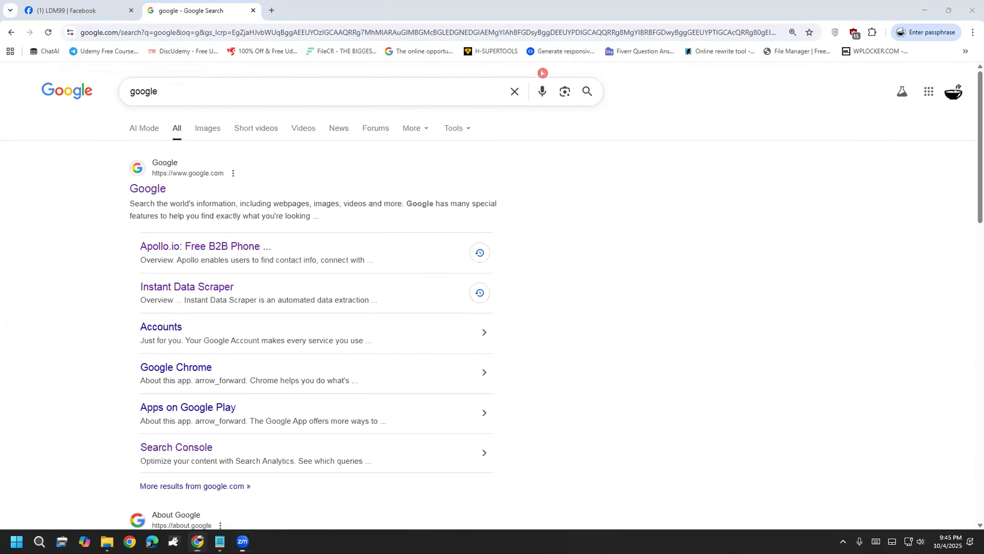
# Step: Handwrite a circled 'Web Scraper' note with an arrow on the results, then erase it
pyautogui.moveTo(512, 256); pyautogui.dragTo(601, 236)
pyautogui.moveTo(606, 281)
pyautogui.mouseDown()
pyautogui.moveTo(681, 206)
pyautogui.moveTo(676, 269)
pyautogui.mouseUp()
pyautogui.moveTo(524, 383)
pyautogui.mouseDown()
pyautogui.moveTo(539, 404)
pyautogui.moveTo(503, 448)
pyautogui.mouseUp()
pyautogui.moveTo(562, 435); pyautogui.dragTo(593, 440)
pyautogui.moveTo(609, 391)
pyautogui.mouseDown()
pyautogui.moveTo(603, 427)
pyautogui.moveTo(678, 375)
pyautogui.moveTo(692, 388)
pyautogui.moveTo(730, 347)
pyautogui.moveTo(743, 354)
pyautogui.mouseUp()
pyautogui.moveTo(504, 211)
pyautogui.mouseDown()
pyautogui.moveTo(577, 512)
pyautogui.moveTo(773, 236)
pyautogui.moveTo(481, 212)
pyautogui.mouseUp()
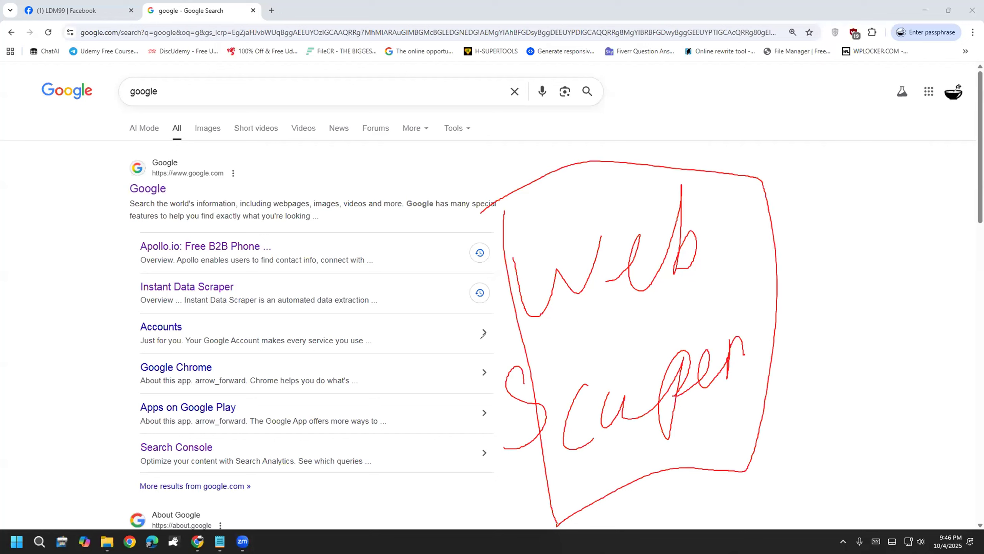
pyautogui.moveTo(573, 230)
pyautogui.mouseDown()
pyautogui.moveTo(538, 170)
pyautogui.moveTo(409, 158)
pyautogui.mouseUp()
pyautogui.moveTo(432, 125)
pyautogui.mouseDown()
pyautogui.moveTo(398, 163)
pyautogui.moveTo(467, 185)
pyautogui.mouseUp()
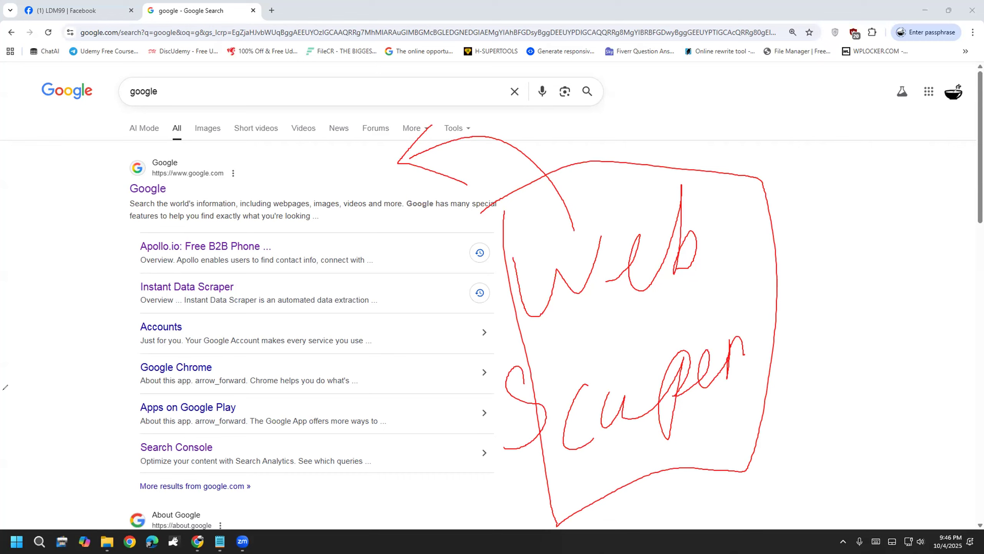
pyautogui.press('e')
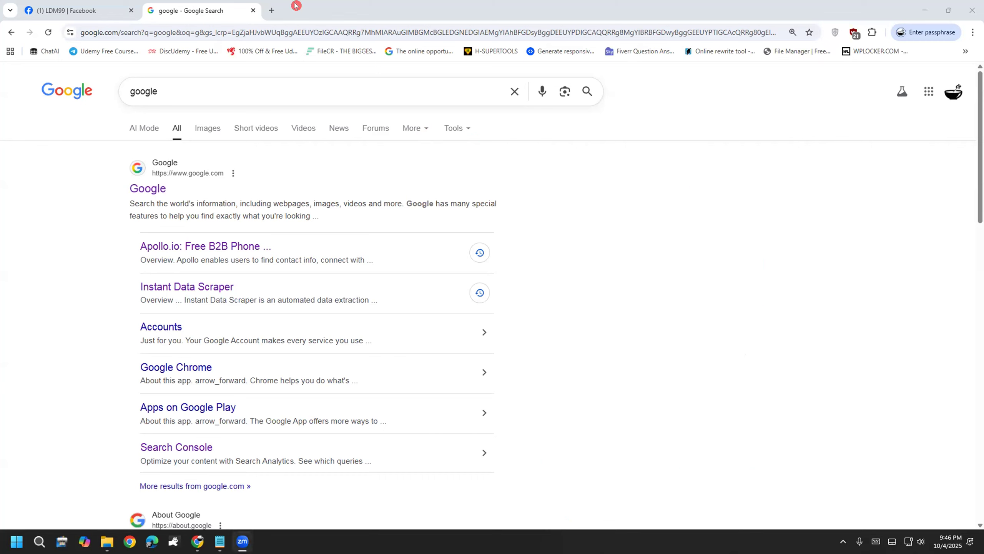
# Step: Search Google for 'web scraper extension' by picking the suggestion after typing 'web'
pyautogui.click(549, 367)
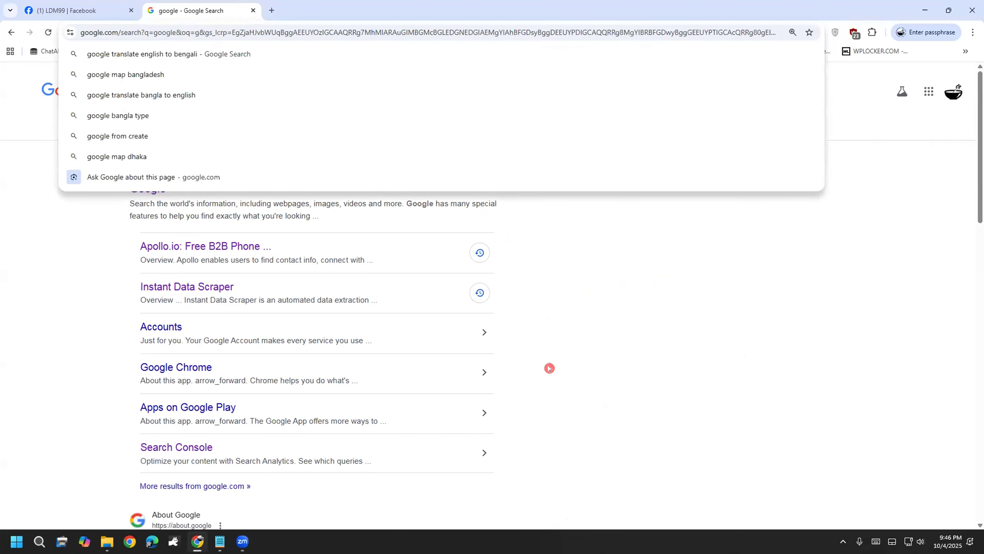
pyautogui.hotkey('ctrl', '2')
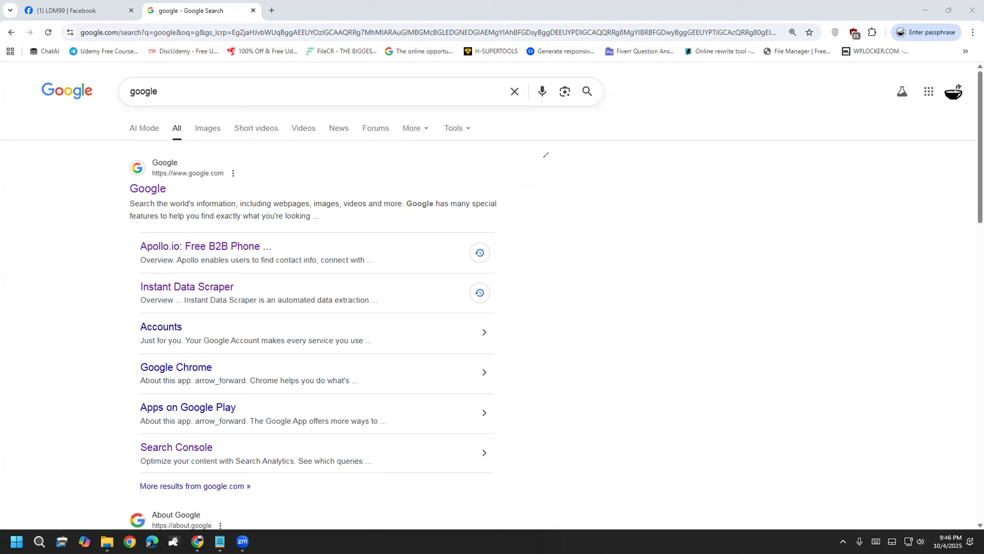
pyautogui.click(514, 95)
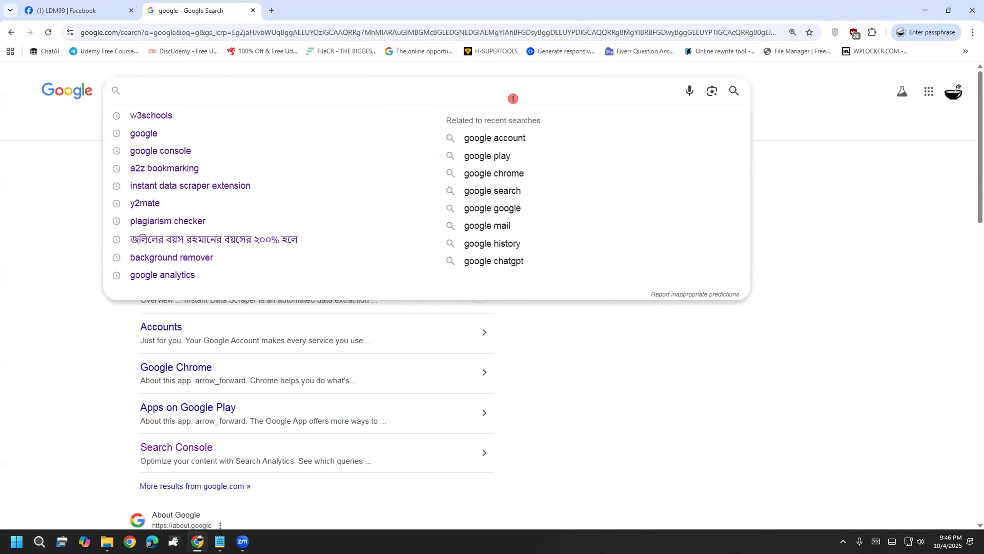
pyautogui.write('web')
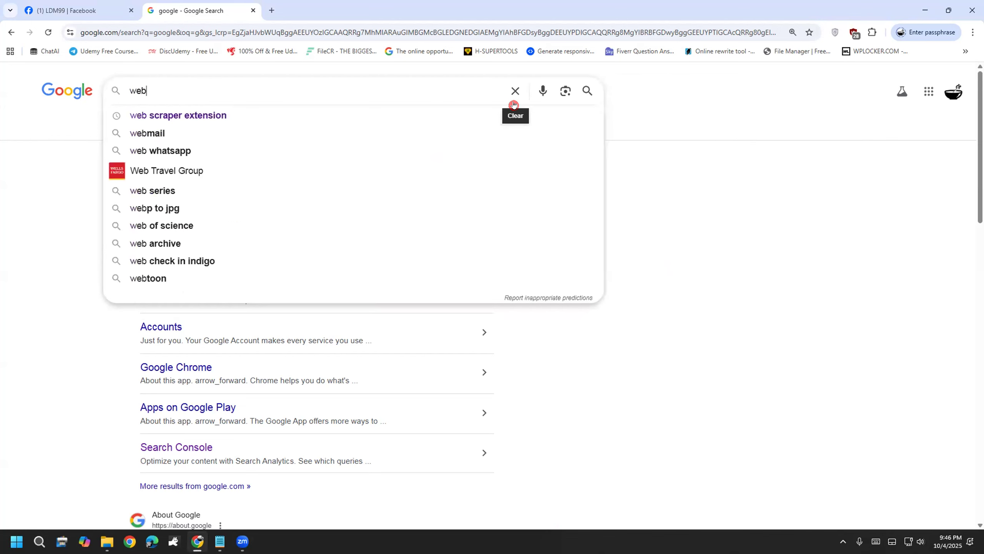
pyautogui.press('Down')
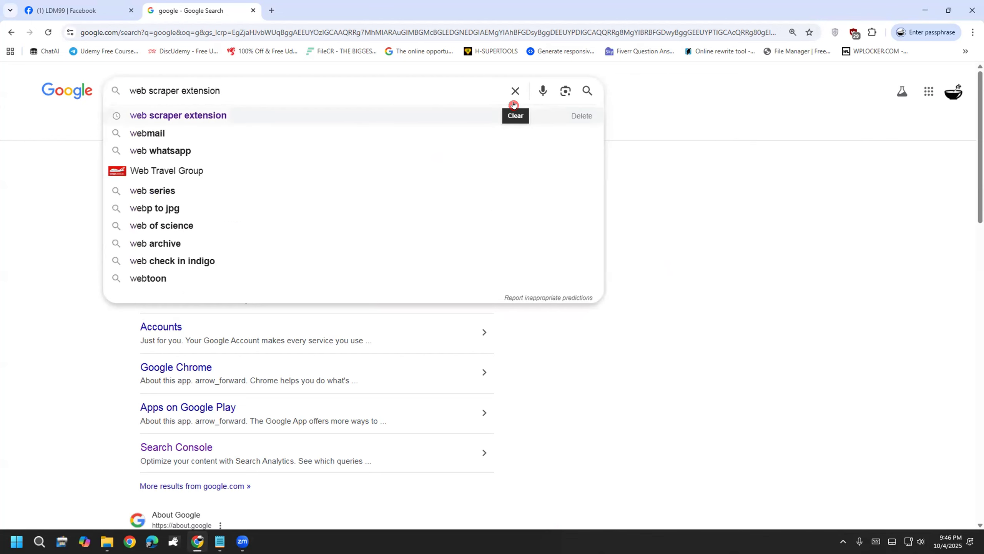
pyautogui.press('Return')
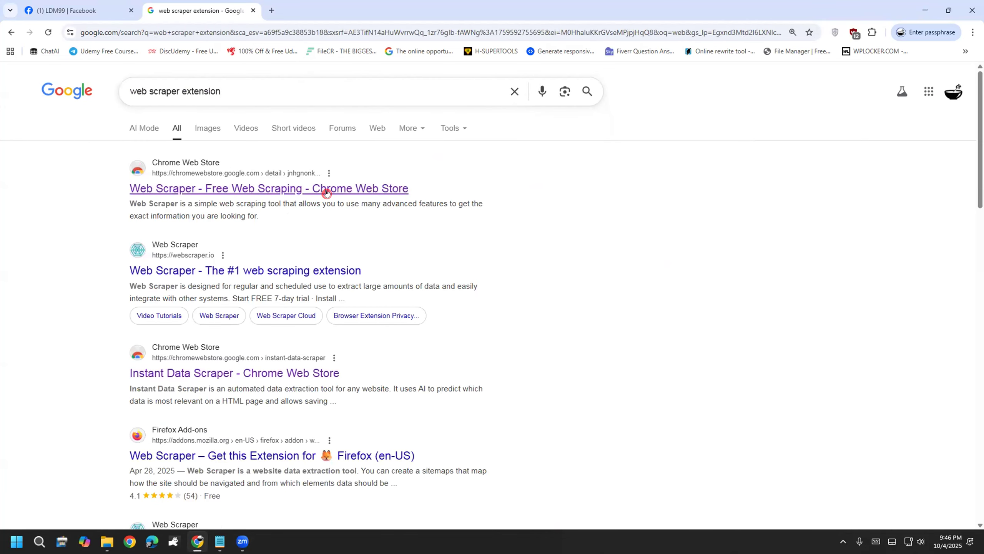
# Step: Open the Web Scraper listing in the Chrome Web Store and highlight its title
pyautogui.click(327, 189)
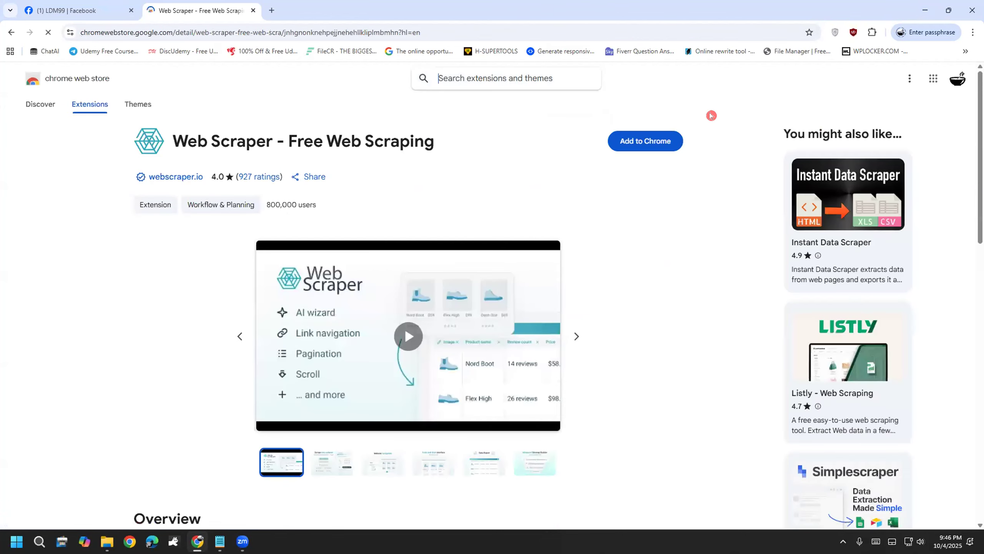
pyautogui.moveTo(176, 133); pyautogui.dragTo(448, 141)
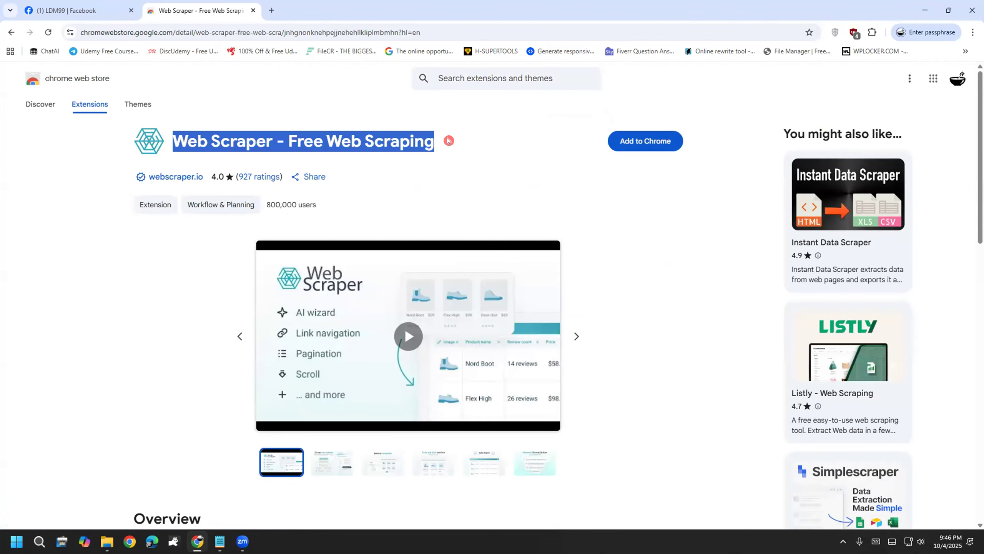
pyautogui.click(448, 140)
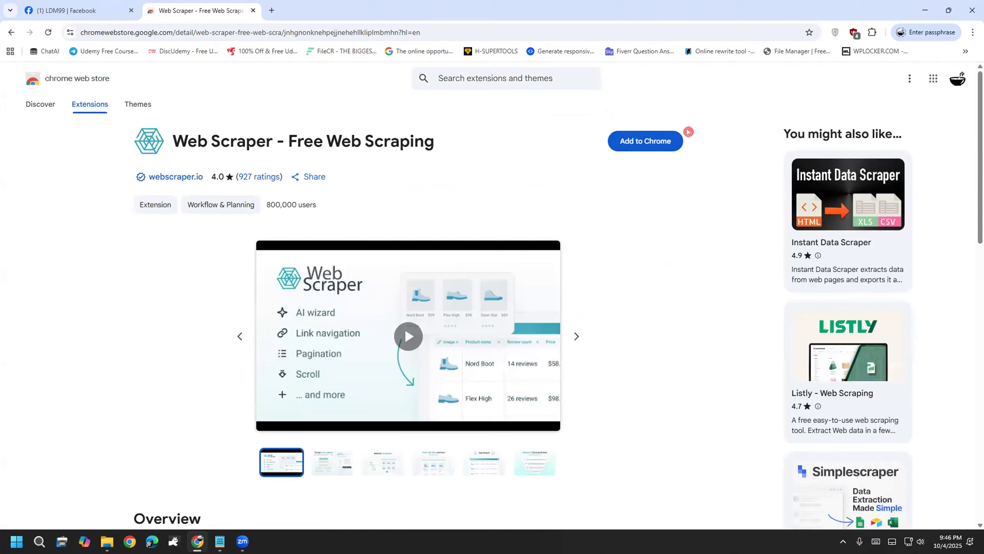
# Step: Add Web Scraper to Chrome, close the webscraper.io tab, and go back to the results
pyautogui.click(640, 138)
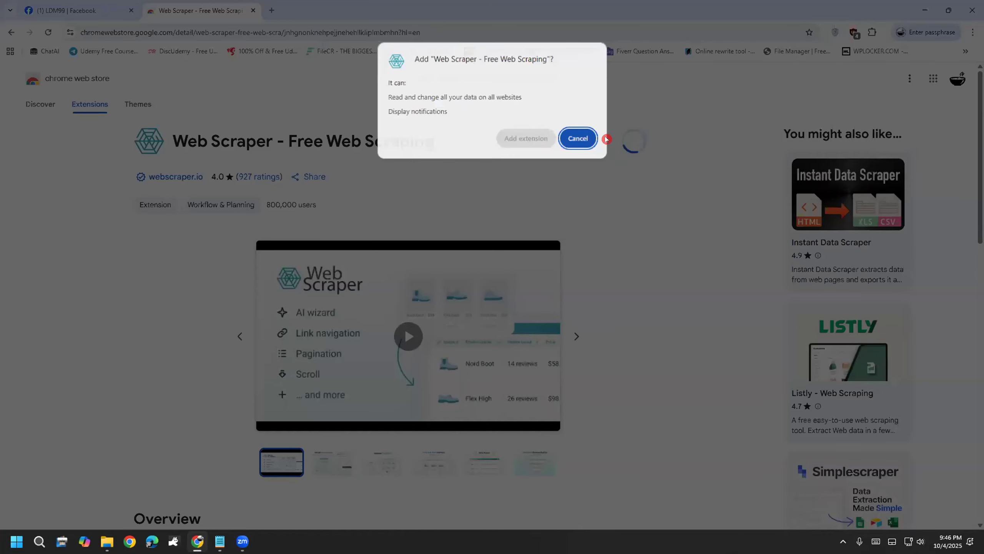
pyautogui.click(526, 132)
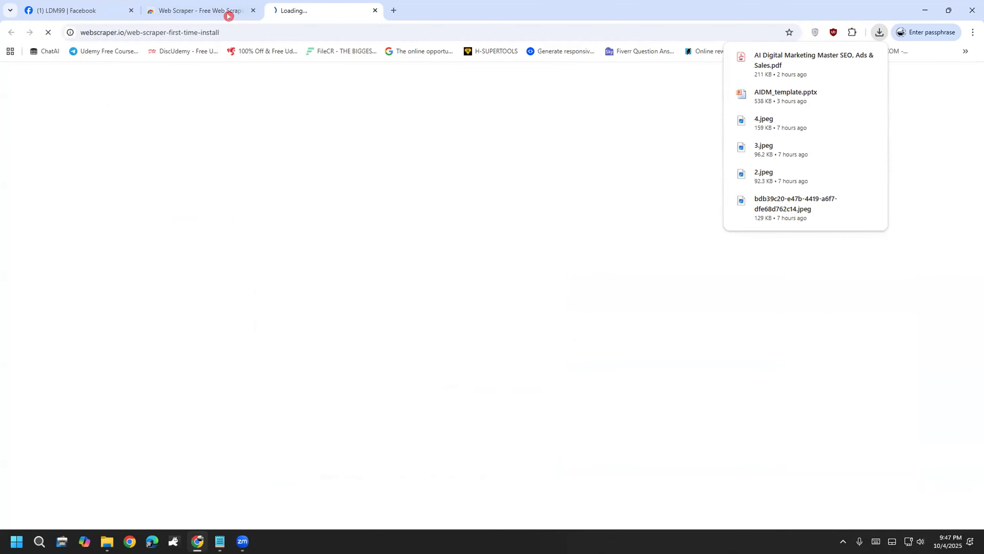
pyautogui.hotkey('ctrl', 'w')
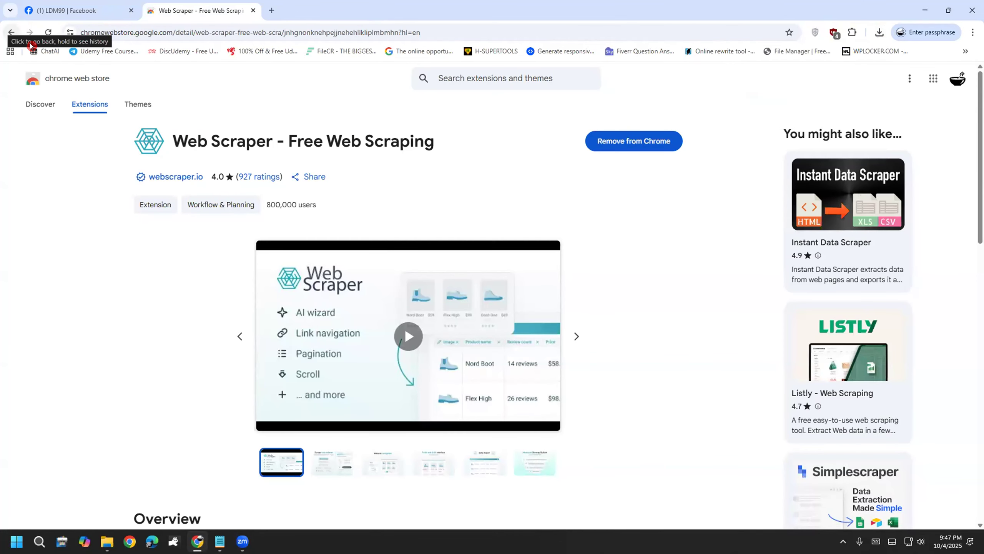
pyautogui.click(11, 33)
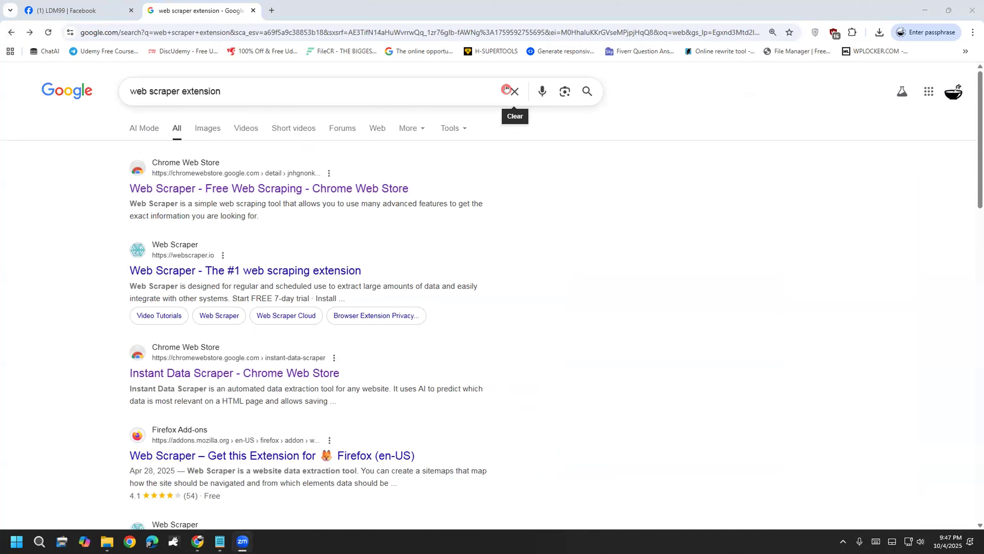
# Step: Handwrite a circled 1, the word 'yelp' and a small sketch on the results page
pyautogui.moveTo(494, 160); pyautogui.dragTo(504, 211)
pyautogui.moveTo(505, 142)
pyautogui.mouseDown()
pyautogui.moveTo(461, 227)
pyautogui.moveTo(518, 138)
pyautogui.moveTo(598, 171)
pyautogui.moveTo(574, 229)
pyautogui.mouseUp()
pyautogui.moveTo(607, 189)
pyautogui.mouseDown()
pyautogui.moveTo(635, 190)
pyautogui.moveTo(669, 147)
pyautogui.mouseUp()
pyautogui.moveTo(671, 91); pyautogui.dragTo(681, 182)
pyautogui.moveTo(694, 138)
pyautogui.mouseDown()
pyautogui.moveTo(705, 211)
pyautogui.moveTo(712, 156)
pyautogui.mouseUp()
pyautogui.moveTo(496, 291)
pyautogui.mouseDown()
pyautogui.moveTo(501, 351)
pyautogui.moveTo(526, 337)
pyautogui.mouseUp()
pyautogui.moveTo(530, 263); pyautogui.dragTo(462, 302)
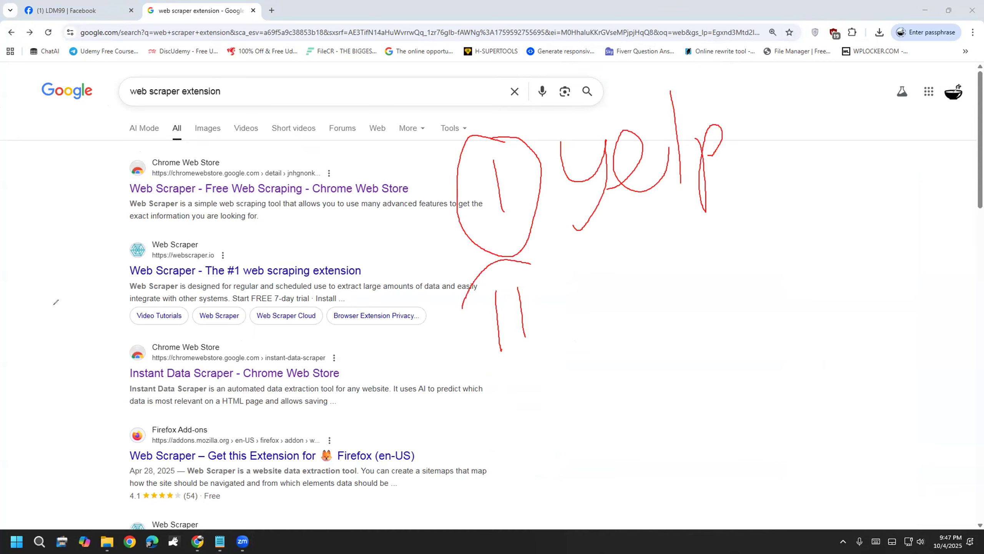
# Step: Search Google for 'yellowpagesa' to bring up the Yellow Pages site
pyautogui.click(505, 90)
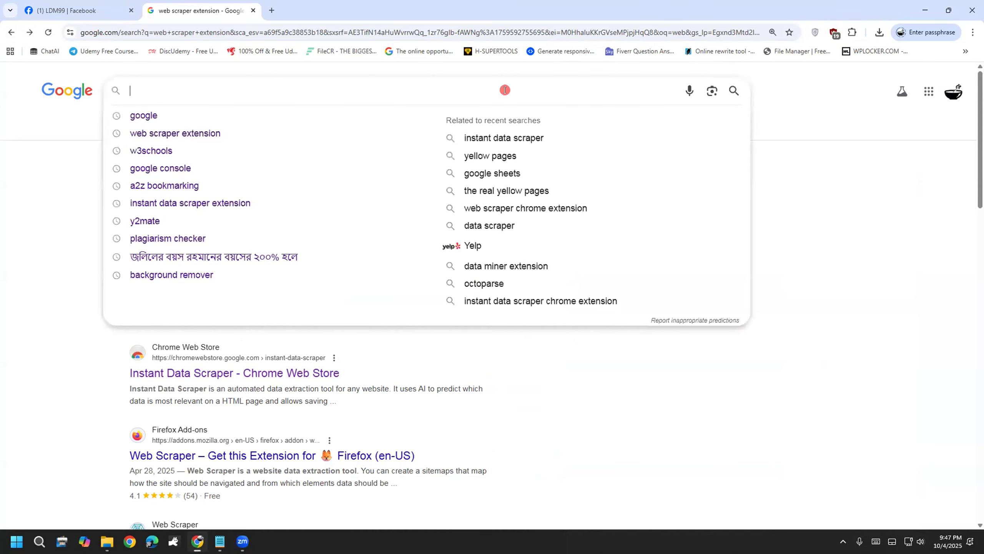
pyautogui.write('yellowpagesa')
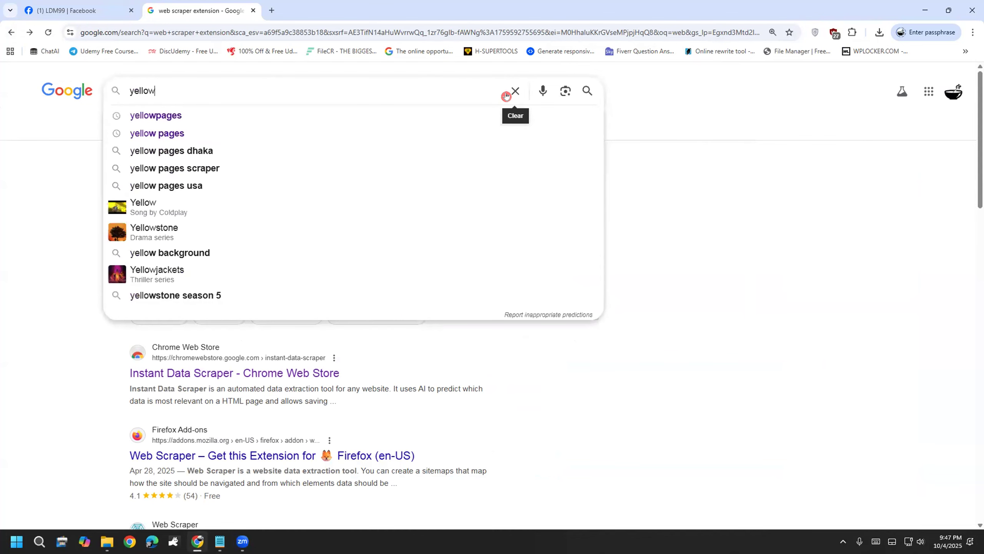
pyautogui.press('Return')
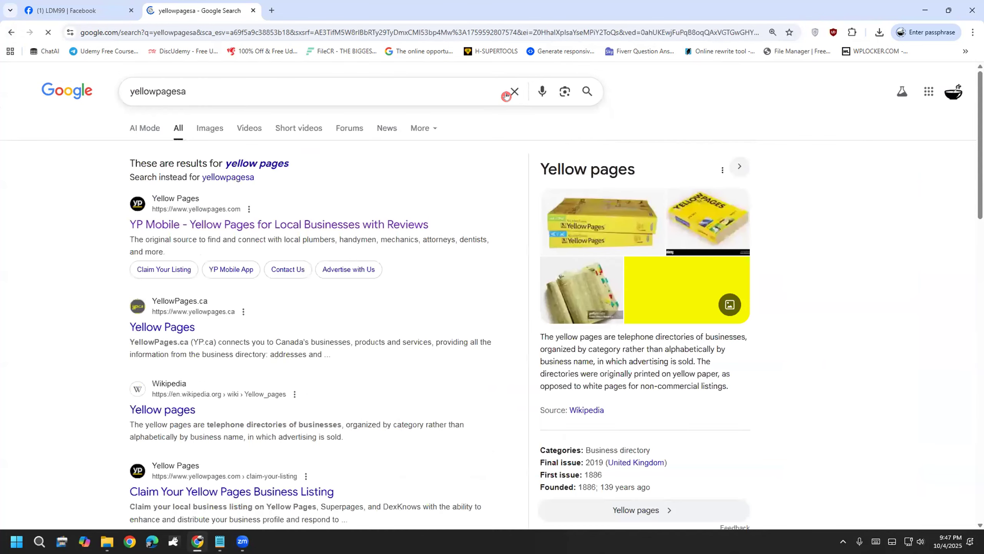
# Step: Open and reload the Yellow Pages site, then handwrite a numbered 'website' note in the margin
pyautogui.click(246, 218)
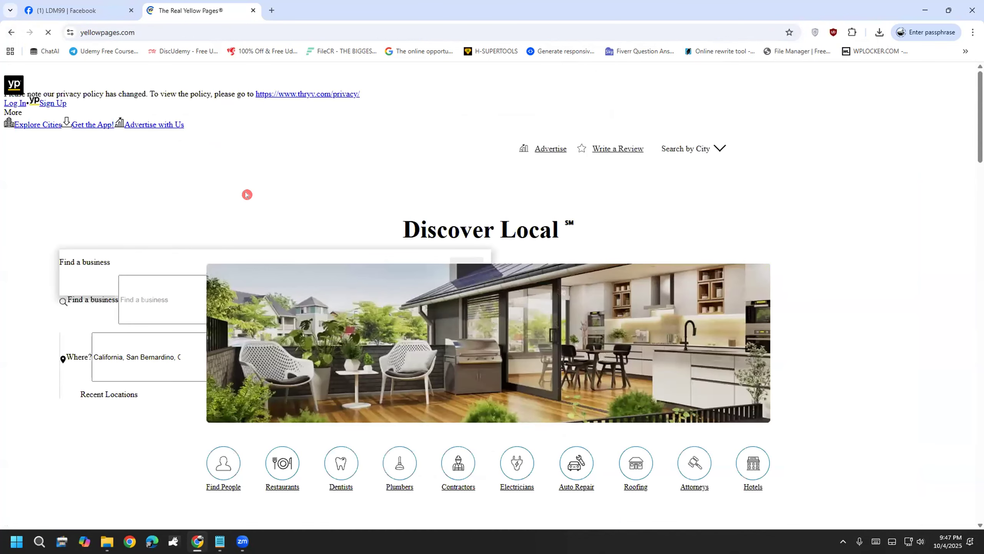
pyautogui.click(43, 32)
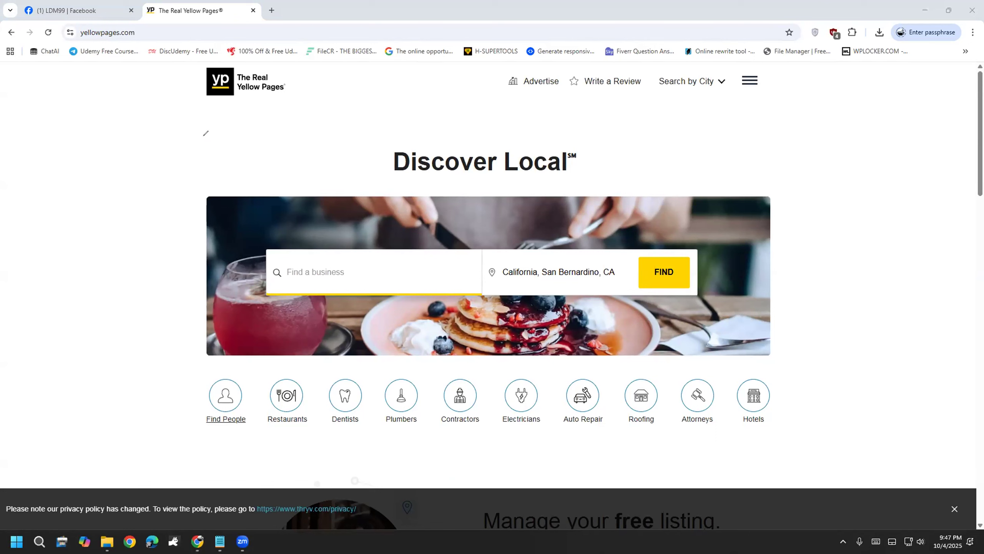
pyautogui.moveTo(92, 171)
pyautogui.mouseDown()
pyautogui.moveTo(88, 194)
pyautogui.moveTo(110, 203)
pyautogui.moveTo(74, 222)
pyautogui.mouseUp()
pyautogui.moveTo(123, 175)
pyautogui.mouseDown()
pyautogui.moveTo(116, 153)
pyautogui.moveTo(115, 221)
pyautogui.moveTo(154, 225)
pyautogui.mouseUp()
pyautogui.moveTo(116, 151); pyautogui.dragTo(83, 106)
pyautogui.moveTo(80, 170); pyautogui.dragTo(140, 136)
pyautogui.moveTo(154, 147)
pyautogui.mouseDown()
pyautogui.moveTo(159, 172)
pyautogui.moveTo(193, 130)
pyautogui.moveTo(218, 168)
pyautogui.mouseUp()
pyautogui.moveTo(221, 108)
pyautogui.mouseDown()
pyautogui.moveTo(229, 168)
pyautogui.moveTo(256, 140)
pyautogui.moveTo(264, 155)
pyautogui.moveTo(286, 153)
pyautogui.mouseUp()
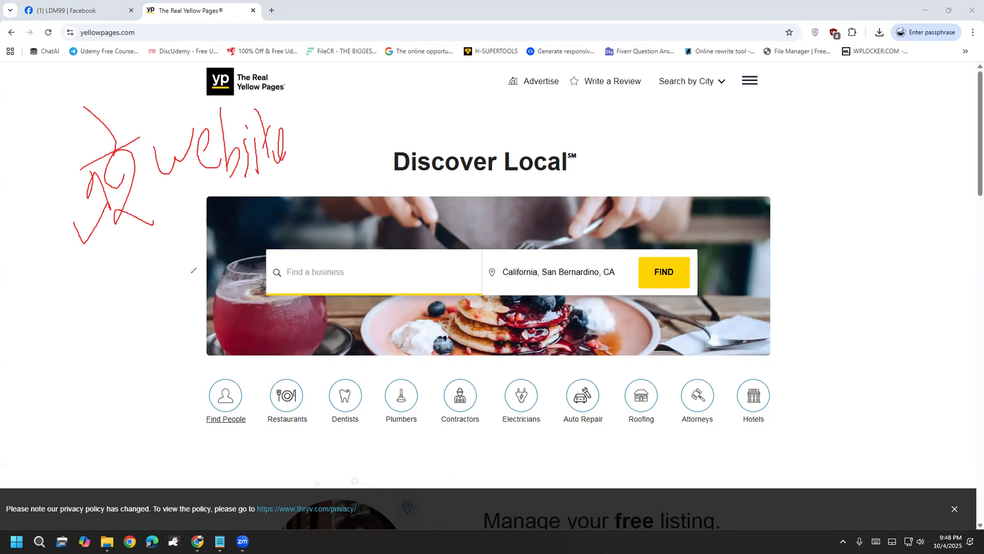
# Step: Draw arrows and a circle toward Discover Local and write 'pages' after 'yellow'
pyautogui.moveTo(113, 268)
pyautogui.mouseDown()
pyautogui.moveTo(116, 338)
pyautogui.moveTo(129, 310)
pyautogui.mouseUp()
pyautogui.moveTo(78, 385)
pyautogui.mouseDown()
pyautogui.moveTo(102, 415)
pyautogui.moveTo(89, 412)
pyautogui.mouseUp()
pyautogui.moveTo(116, 401)
pyautogui.mouseDown()
pyautogui.moveTo(111, 418)
pyautogui.moveTo(134, 387)
pyautogui.moveTo(179, 386)
pyautogui.mouseUp()
pyautogui.moveTo(105, 473)
pyautogui.mouseDown()
pyautogui.moveTo(155, 442)
pyautogui.moveTo(225, 197)
pyautogui.moveTo(306, 71)
pyautogui.moveTo(48, 139)
pyautogui.moveTo(18, 461)
pyautogui.moveTo(107, 475)
pyautogui.mouseUp()
pyautogui.moveTo(321, 130)
pyautogui.mouseDown()
pyautogui.moveTo(432, 130)
pyautogui.moveTo(416, 168)
pyautogui.mouseUp()
pyautogui.moveTo(449, 125); pyautogui.dragTo(465, 192)
pyautogui.moveTo(519, 124)
pyautogui.mouseDown()
pyautogui.moveTo(503, 156)
pyautogui.moveTo(593, 158)
pyautogui.moveTo(670, 144)
pyautogui.moveTo(702, 108)
pyautogui.mouseUp()
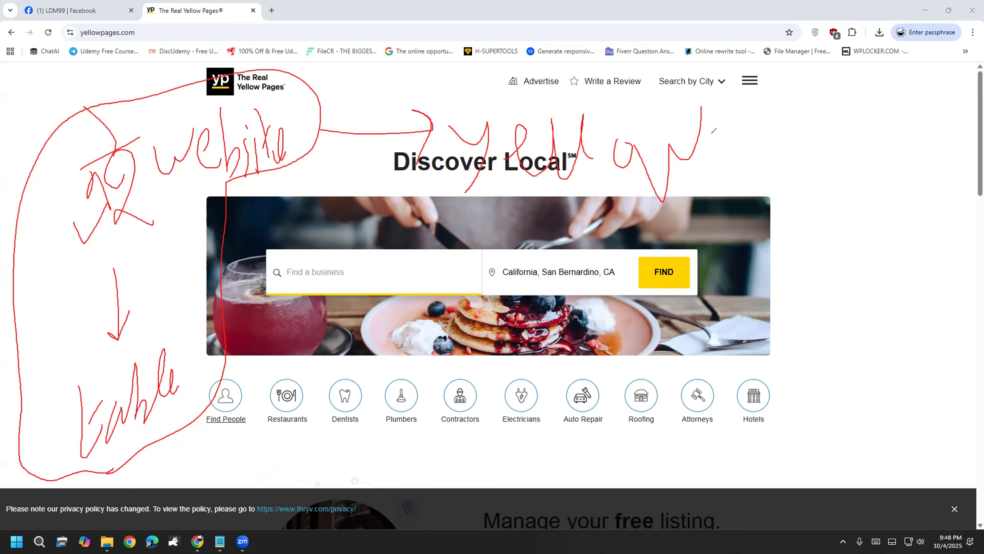
pyautogui.moveTo(720, 133)
pyautogui.mouseDown()
pyautogui.moveTo(730, 165)
pyautogui.moveTo(759, 153)
pyautogui.moveTo(779, 124)
pyautogui.moveTo(791, 166)
pyautogui.moveTo(804, 131)
pyautogui.moveTo(823, 134)
pyautogui.moveTo(843, 148)
pyautogui.moveTo(849, 171)
pyautogui.mouseUp()
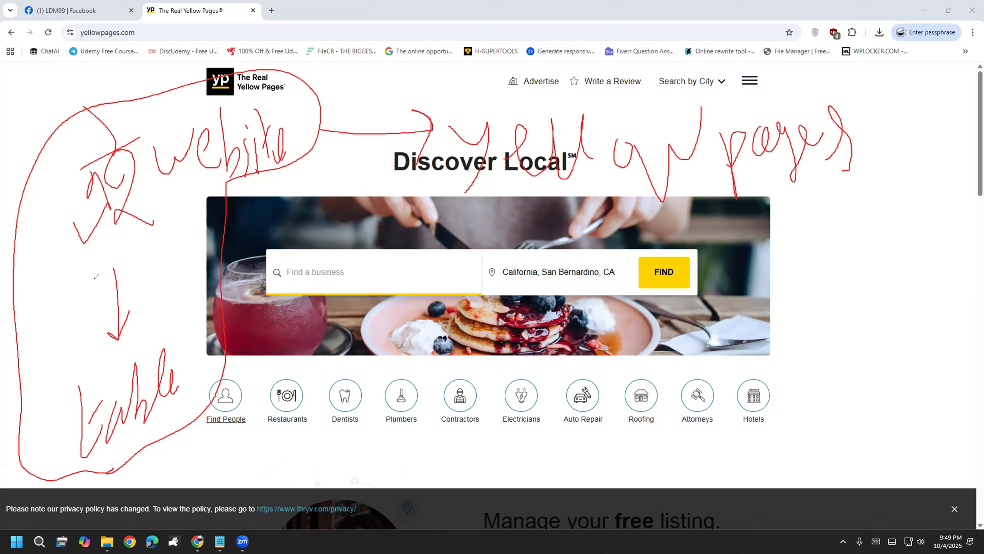
# Step: Erase old notes, circle the YP logo with a downward arrow, then erase again
pyautogui.press('e')
pyautogui.moveTo(179, 79)
pyautogui.mouseDown()
pyautogui.moveTo(194, 163)
pyautogui.moveTo(287, 144)
pyautogui.moveTo(301, 55)
pyautogui.moveTo(171, 54)
pyautogui.mouseUp()
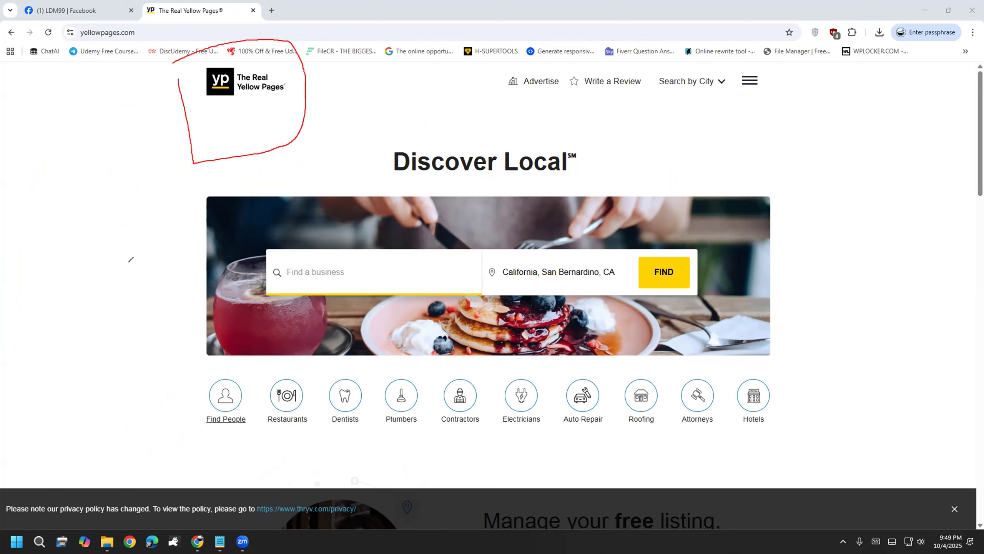
pyautogui.moveTo(237, 73)
pyautogui.mouseDown()
pyautogui.moveTo(156, 224)
pyautogui.moveTo(193, 197)
pyautogui.mouseUp()
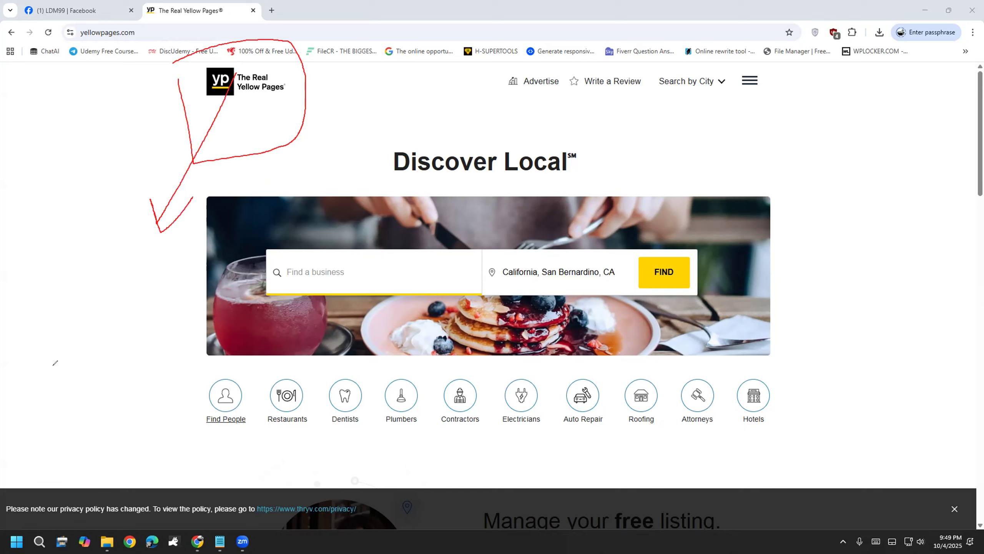
pyautogui.press('e')
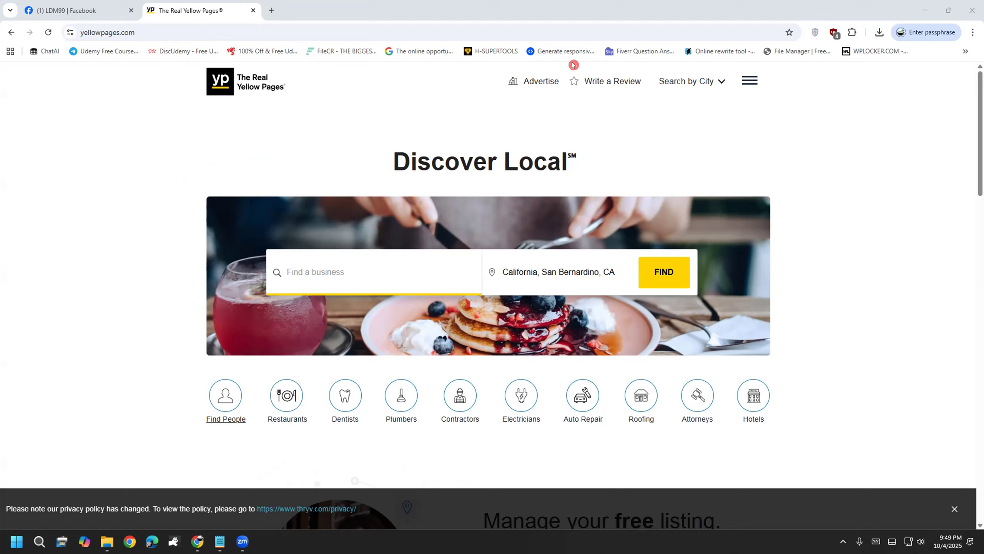
# Step: Handwrite new red notes, a check mark and arrows around Discover Local and the banner
pyautogui.moveTo(229, 74)
pyautogui.mouseDown()
pyautogui.moveTo(164, 165)
pyautogui.moveTo(204, 146)
pyautogui.mouseUp()
pyautogui.moveTo(109, 216); pyautogui.dragTo(153, 320)
pyautogui.moveTo(114, 271); pyautogui.dragTo(153, 232)
pyautogui.moveTo(158, 233)
pyautogui.mouseDown()
pyautogui.moveTo(166, 264)
pyautogui.moveTo(234, 173)
pyautogui.moveTo(299, 209)
pyautogui.mouseUp()
pyautogui.moveTo(295, 175)
pyautogui.mouseDown()
pyautogui.moveTo(337, 155)
pyautogui.moveTo(344, 186)
pyautogui.mouseUp()
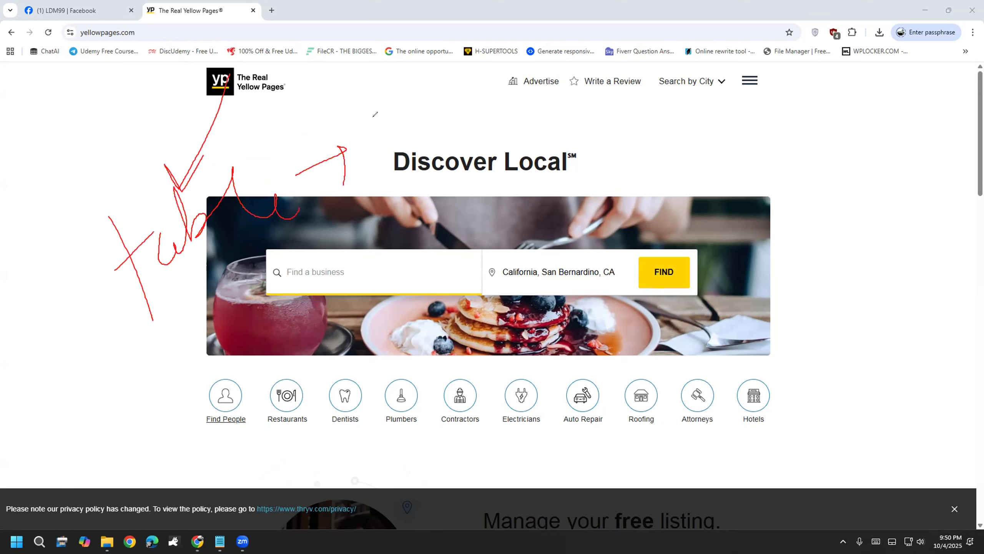
pyautogui.moveTo(374, 124)
pyautogui.mouseDown()
pyautogui.moveTo(416, 177)
pyautogui.moveTo(422, 144)
pyautogui.moveTo(492, 123)
pyautogui.mouseUp()
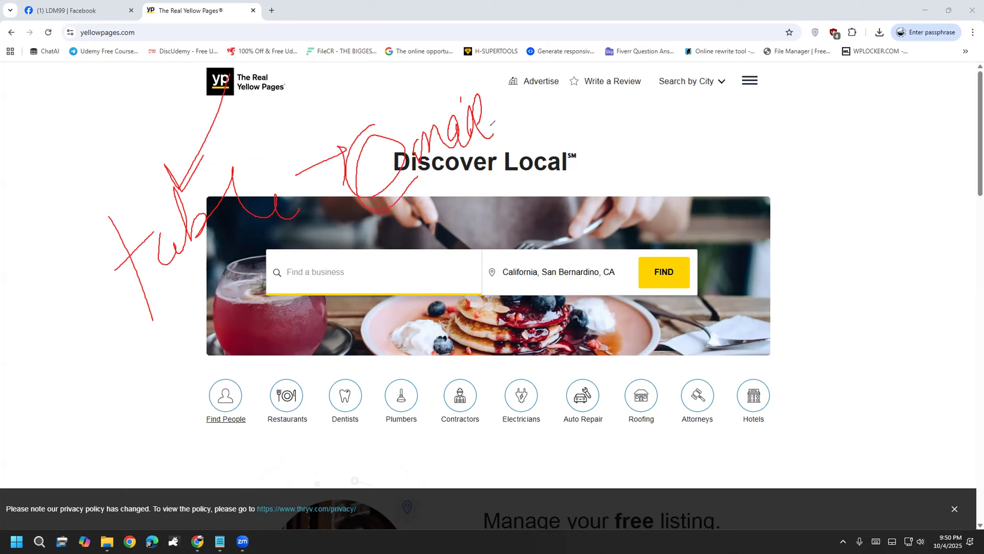
pyautogui.moveTo(294, 319); pyautogui.dragTo(543, 133)
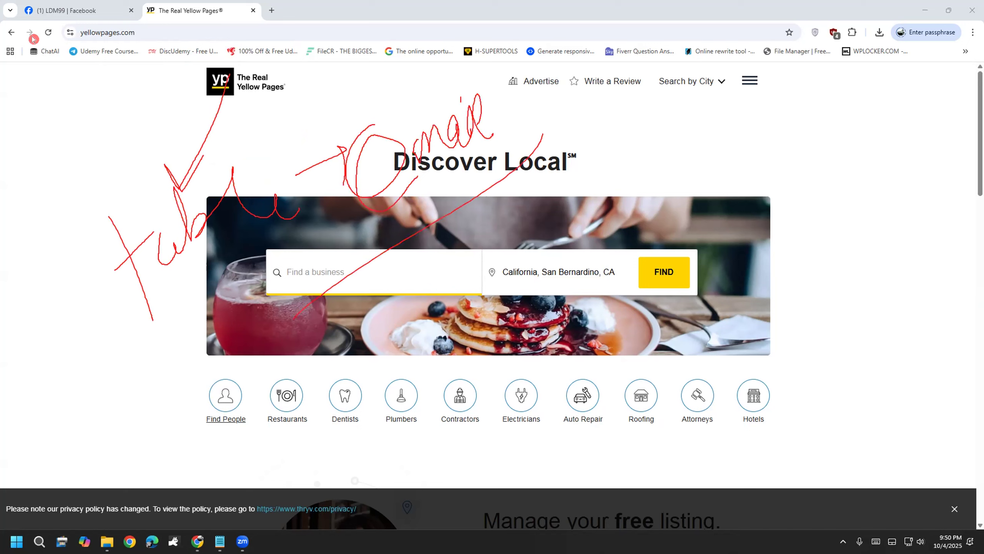
# Step: Back on Google, replace the query with 'yelp', close the Facebook tab and open yelp.com
pyautogui.click(11, 32)
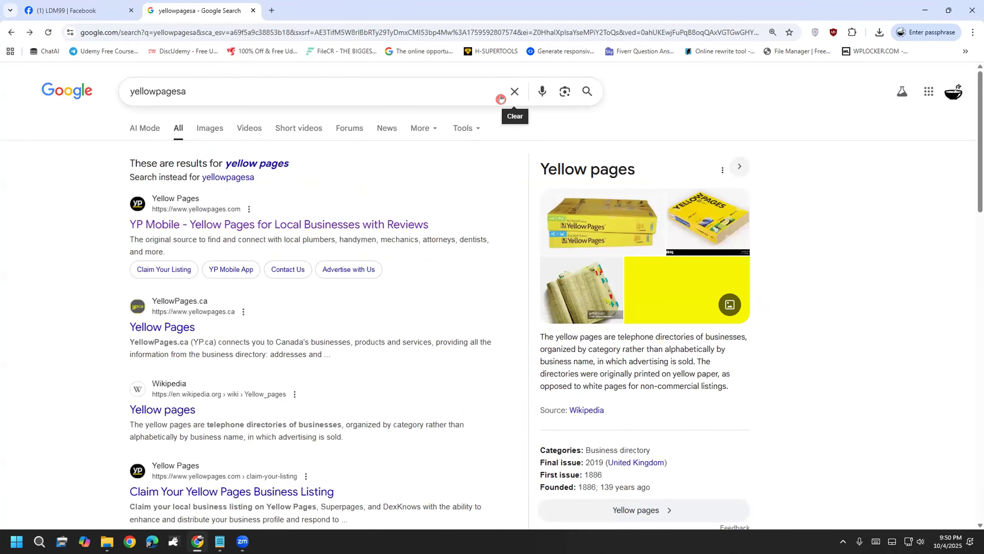
pyautogui.click(500, 95)
pyautogui.write('u')
pyautogui.press('BackSpace')
pyautogui.write('yello')
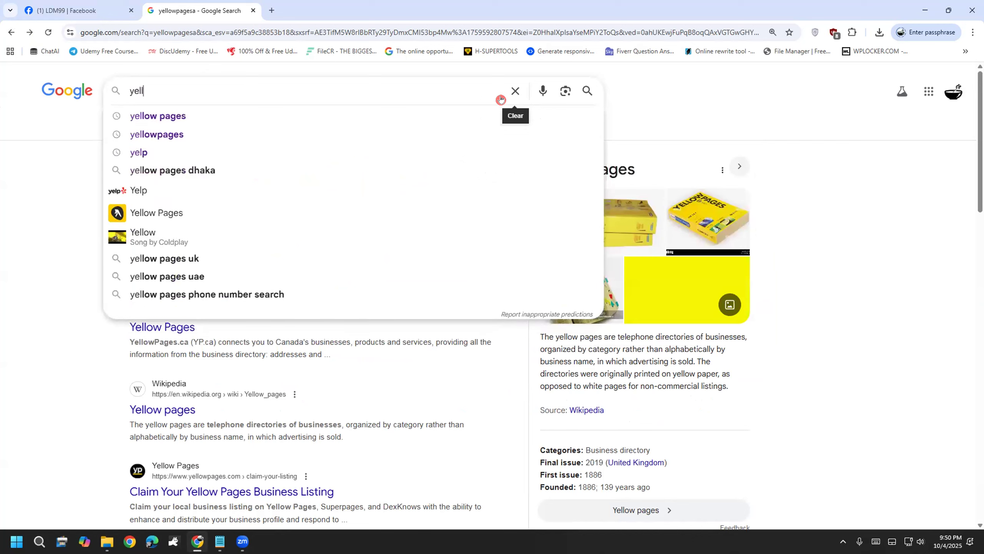
pyautogui.press('BackSpace')
pyautogui.press('BackSpace')
pyautogui.write('p')
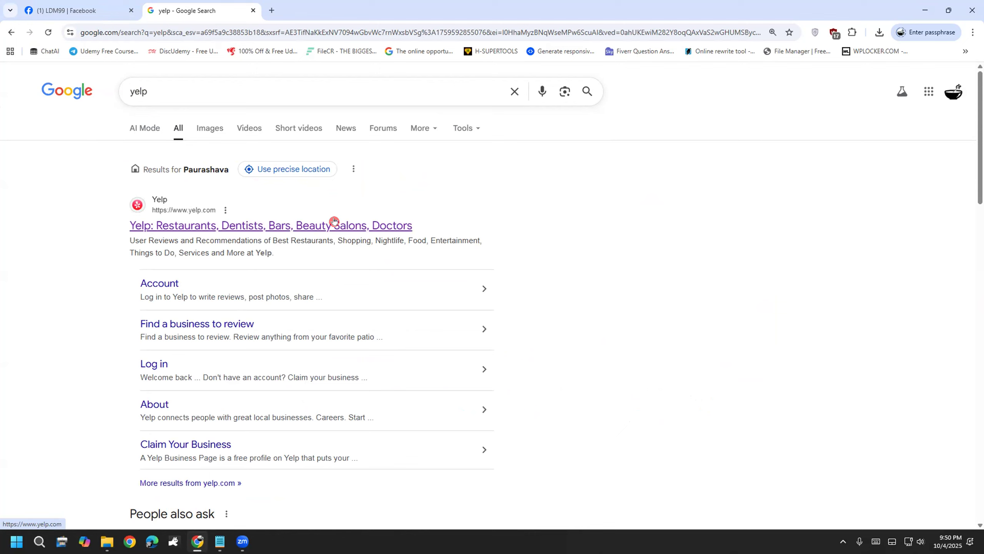
pyautogui.click(131, 10)
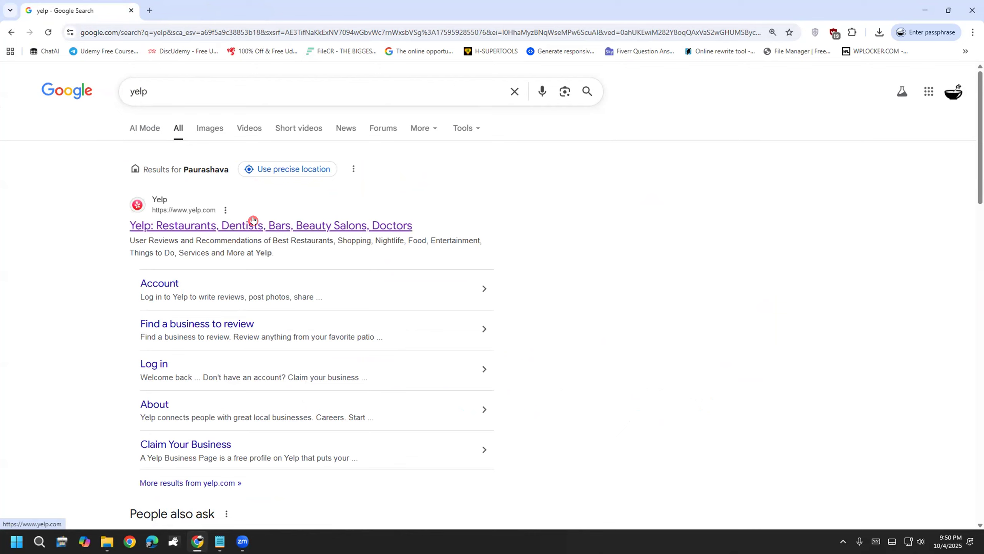
pyautogui.click(312, 226)
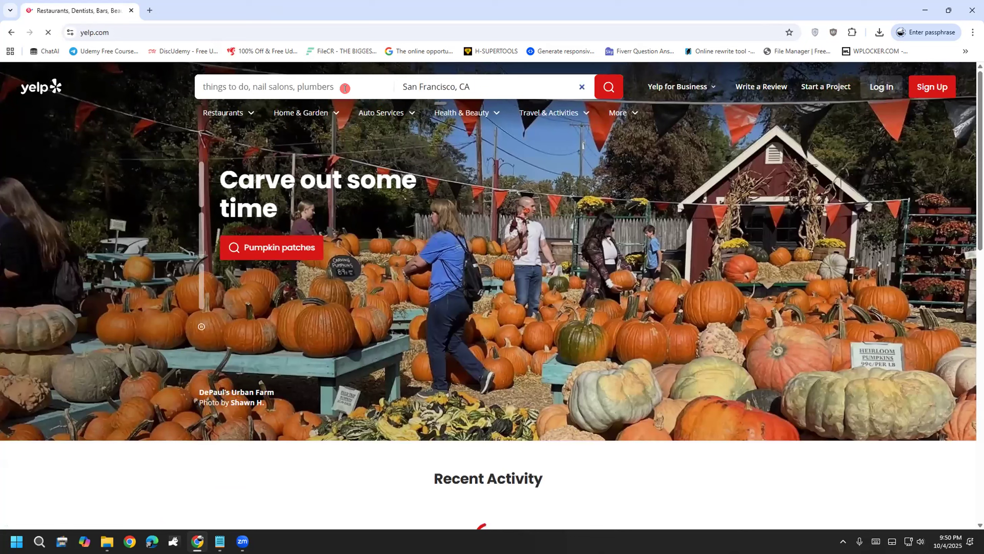
# Step: Search Yelp for 'Restaurants' to list the top restaurants near San Francisco, California
pyautogui.click(345, 89)
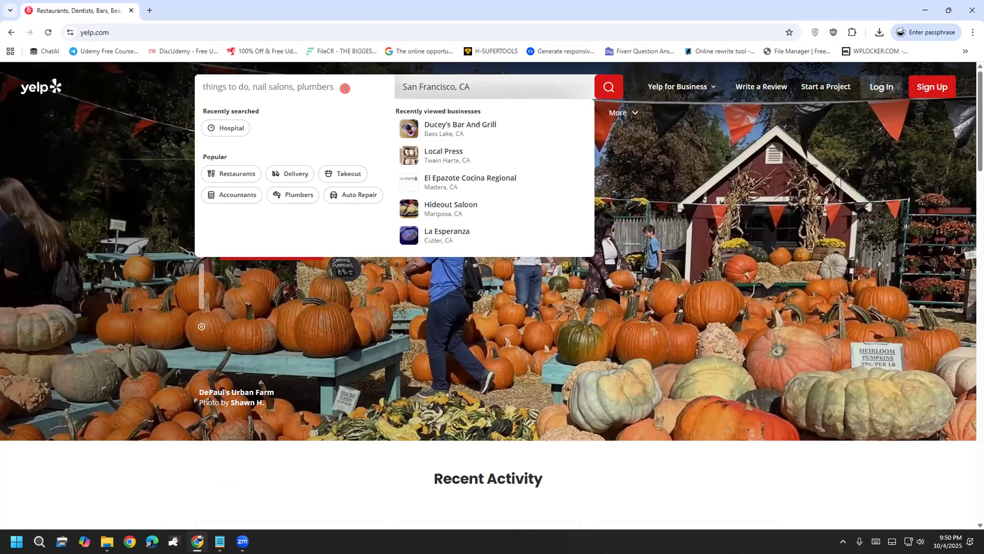
pyautogui.write('Resta')
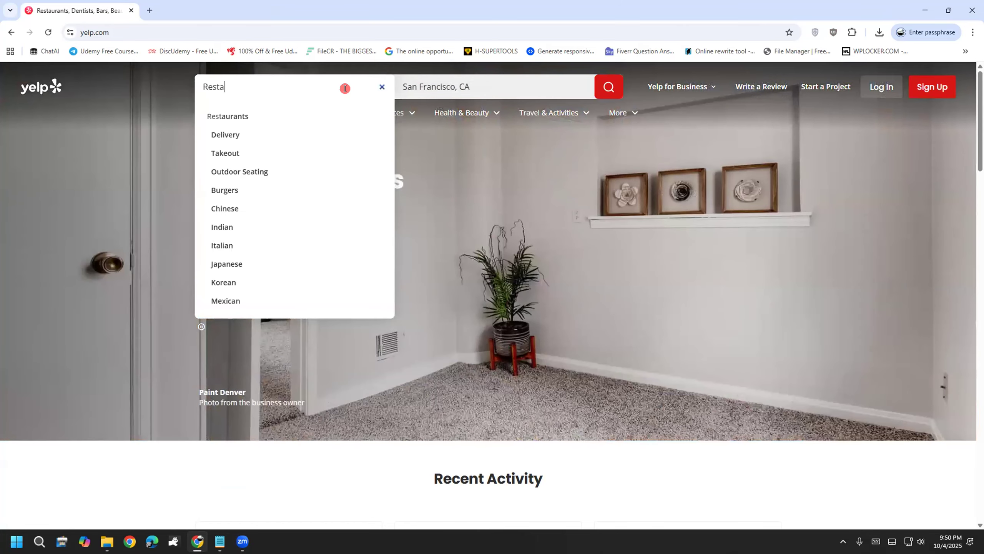
pyautogui.write('u')
pyautogui.press('BackSpace')
pyautogui.press('BackSpace')
pyautogui.press('BackSpace')
pyautogui.press('BackSpace')
pyautogui.press('BackSpace')
pyautogui.press('BackSpace')
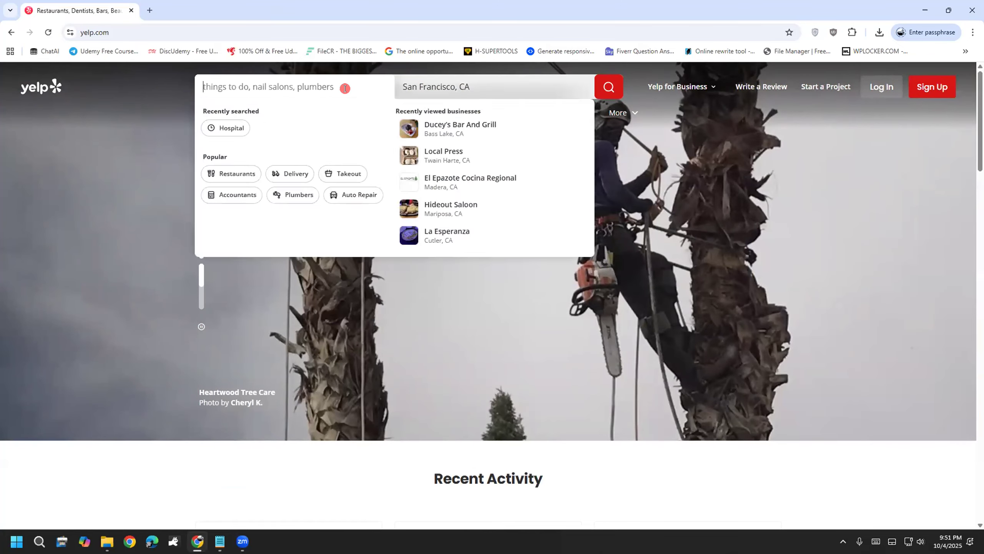
pyautogui.write('R')
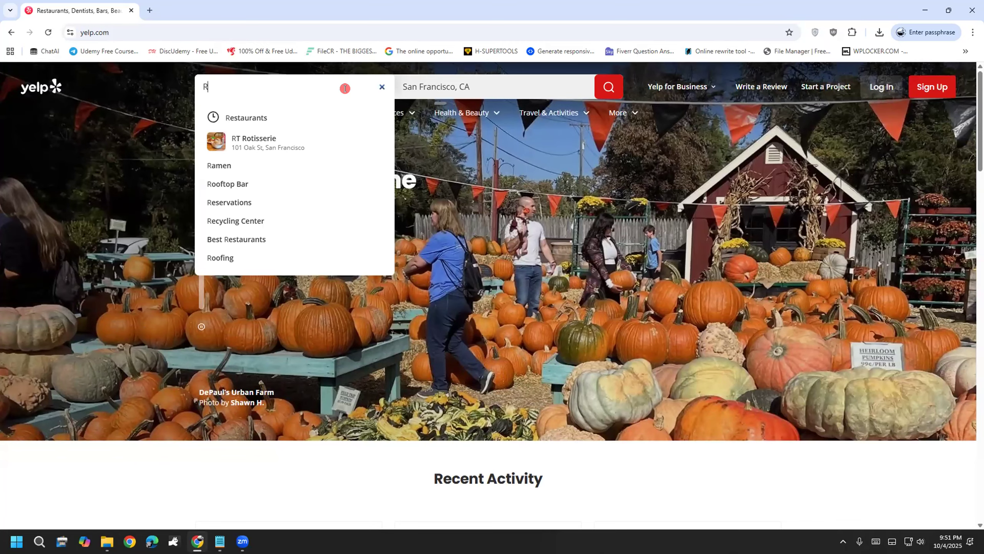
pyautogui.press('Down')
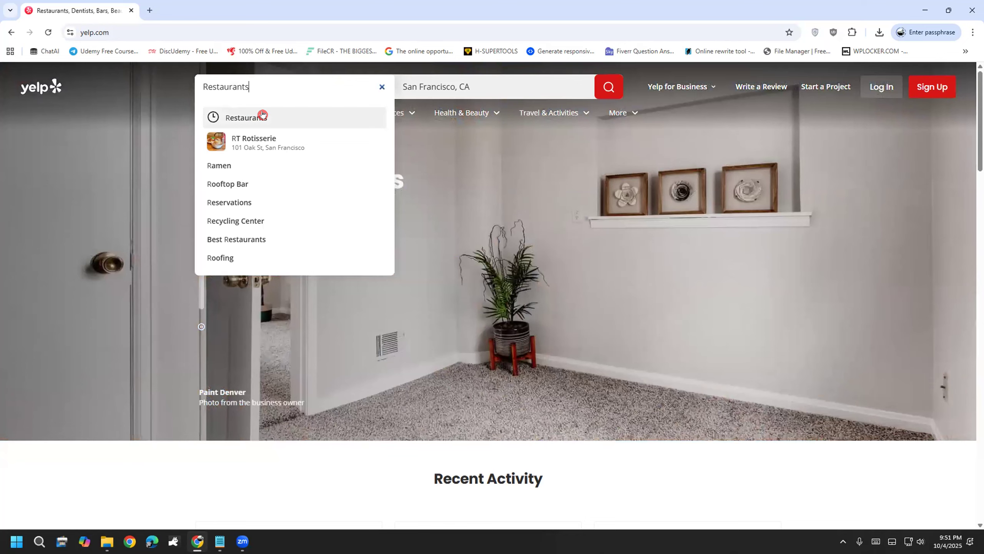
pyautogui.click(263, 113)
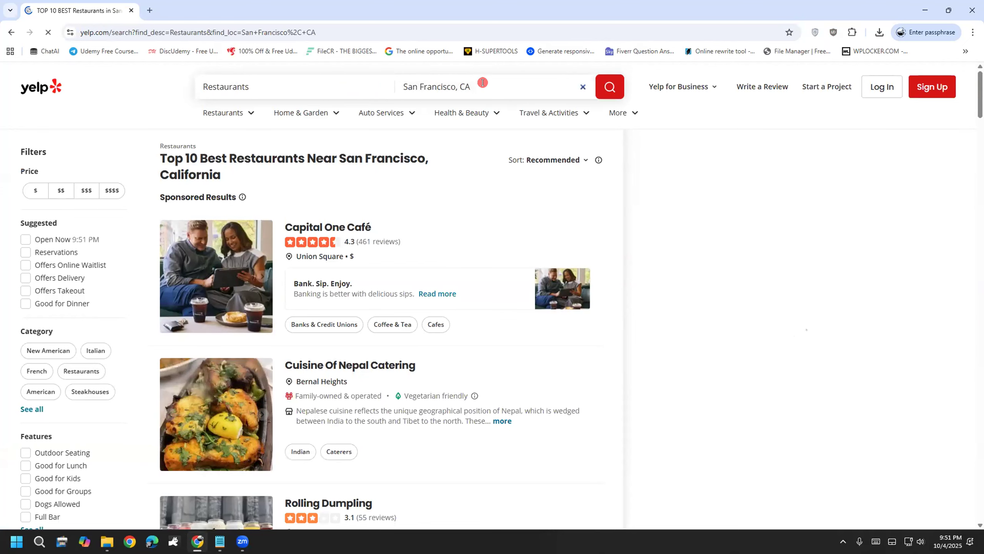
# Step: Set the search location to 'San Francisco, CA, United States' and right-click beside the map
pyautogui.click(482, 83)
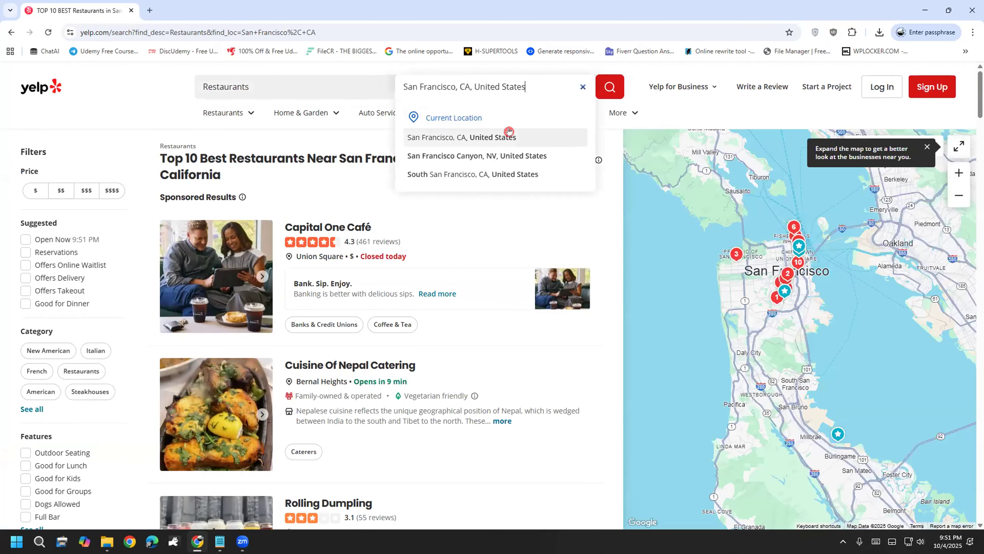
pyautogui.click(524, 141)
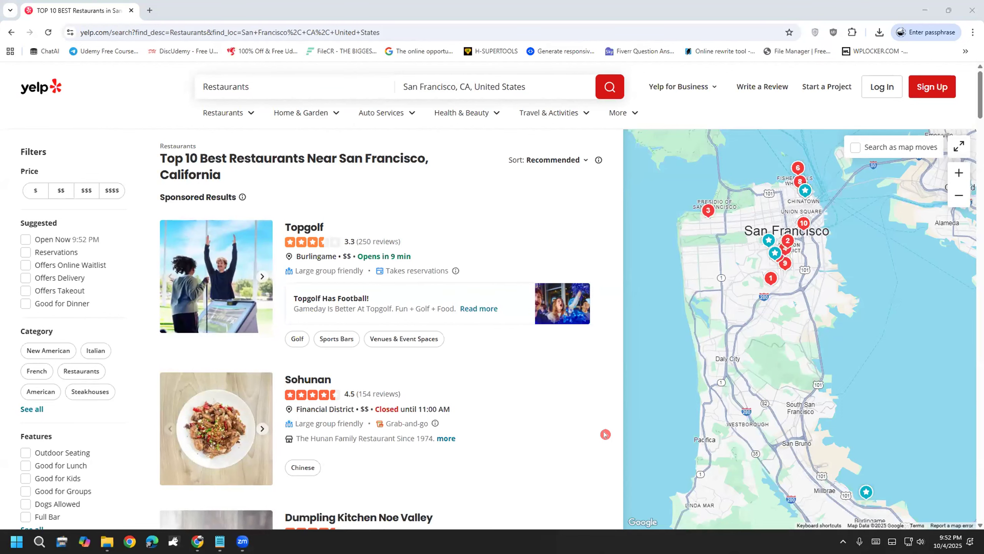
pyautogui.rightClick(605, 433)
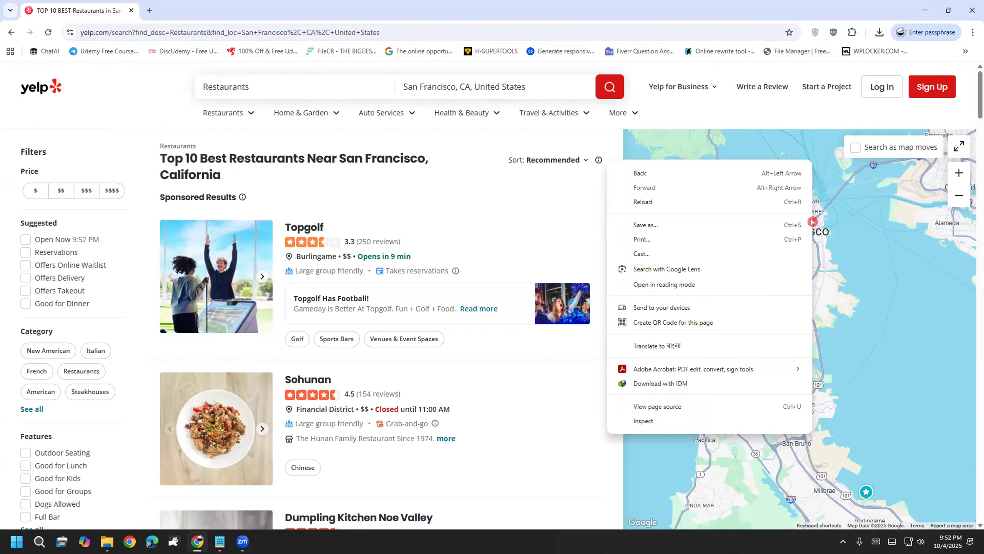
# Step: Inspect the Yelp page and dock Chrome DevTools to the bottom of the window
pyautogui.click(813, 222)
pyautogui.rightClick(604, 420)
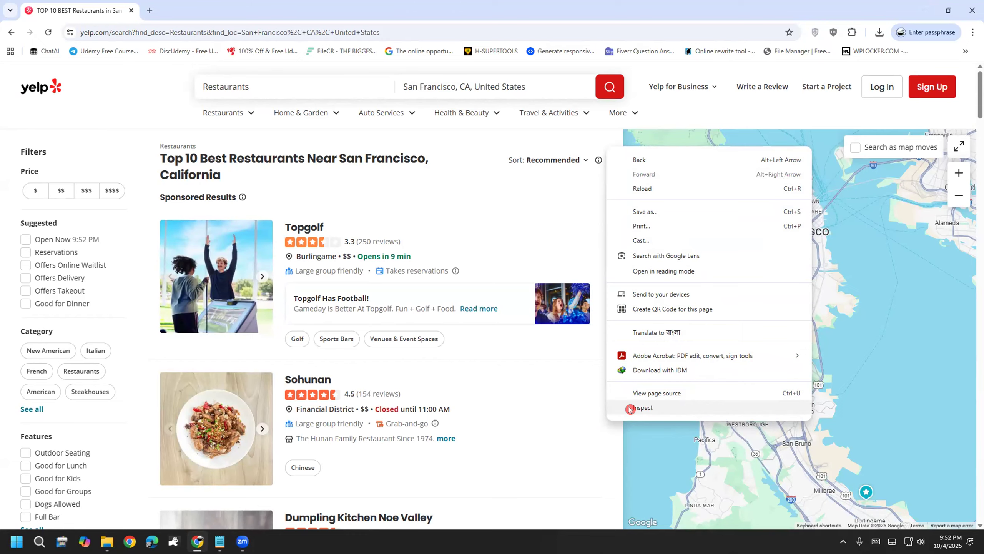
pyautogui.click(630, 408)
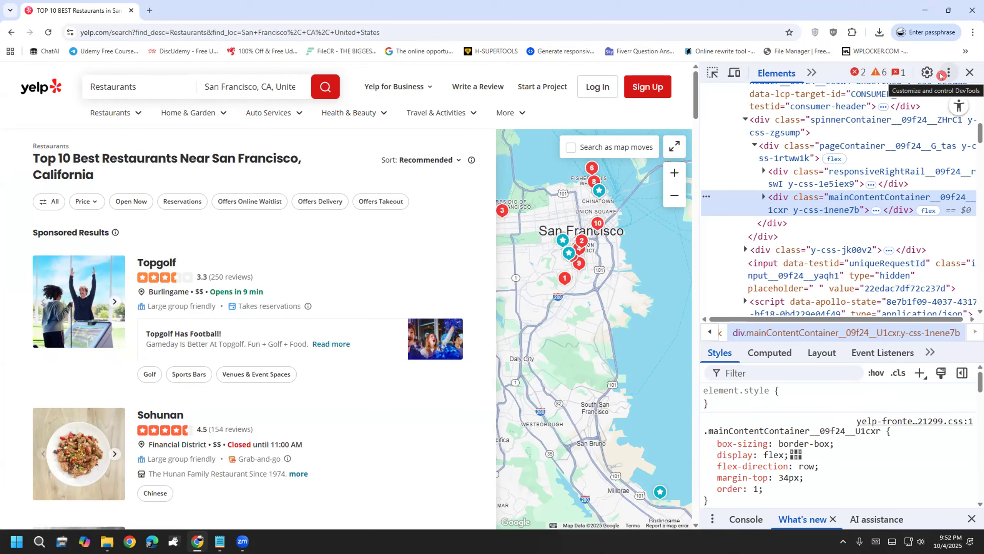
pyautogui.click(944, 70)
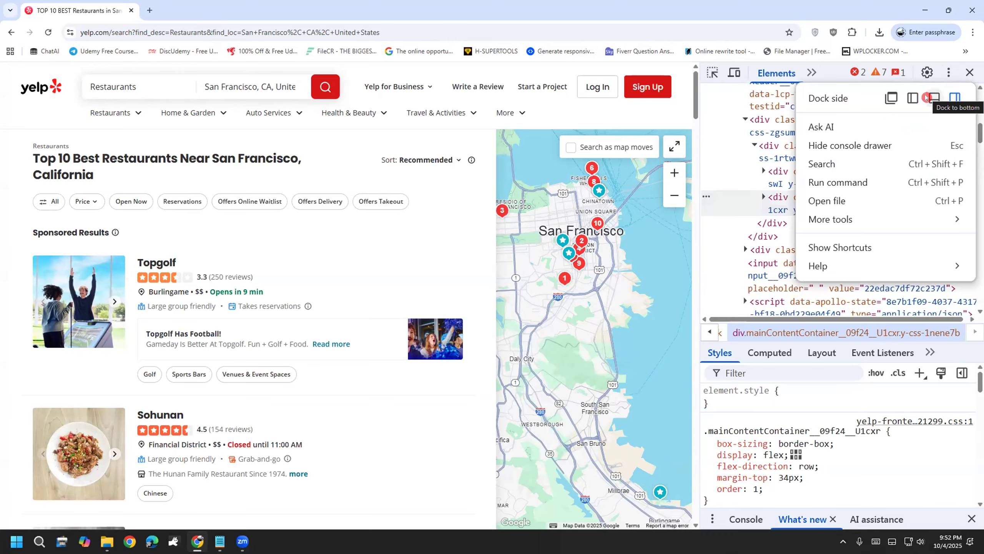
pyautogui.click(926, 96)
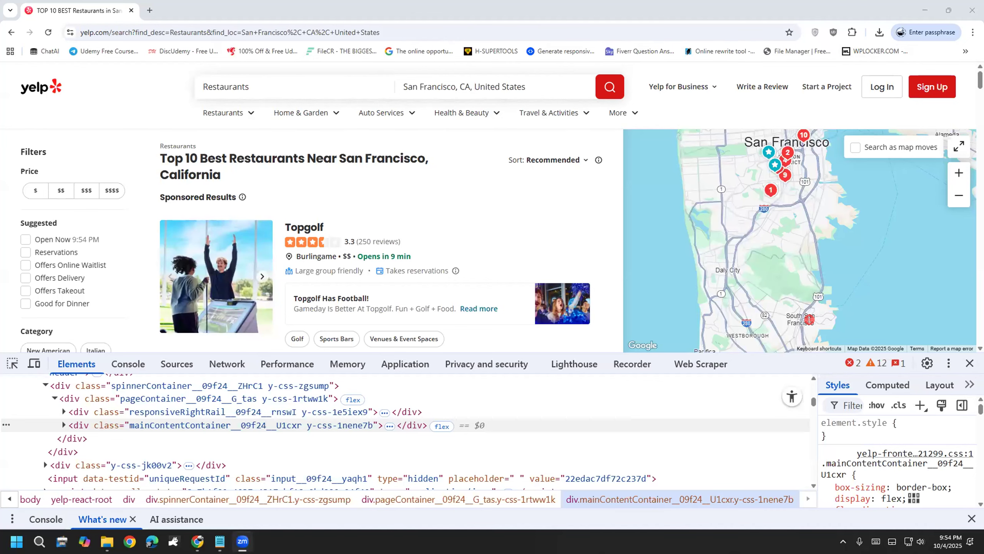
# Step: In the Web Scraper panel, choose Create new sitemap > Create Sitemap for a blank sitemap
pyautogui.click(702, 364)
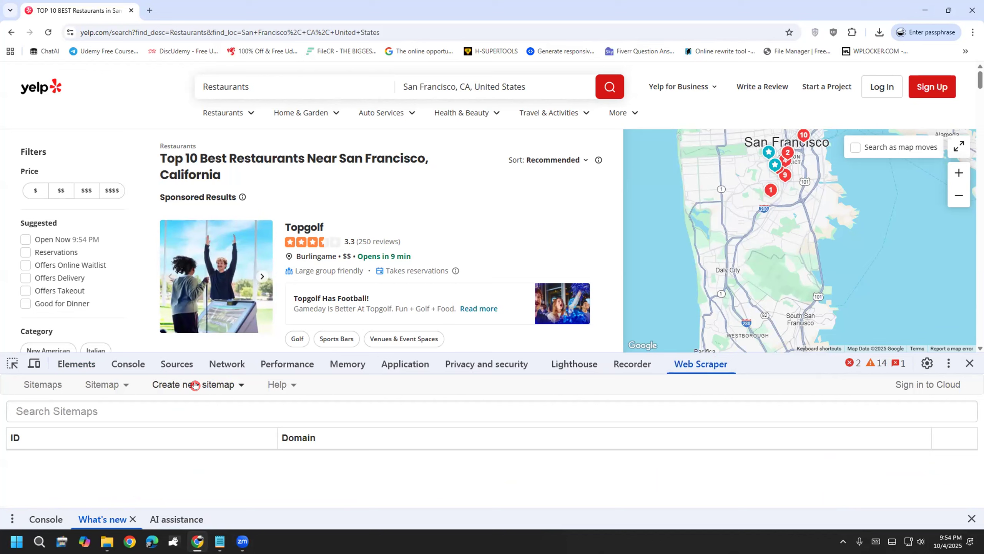
pyautogui.click(195, 385)
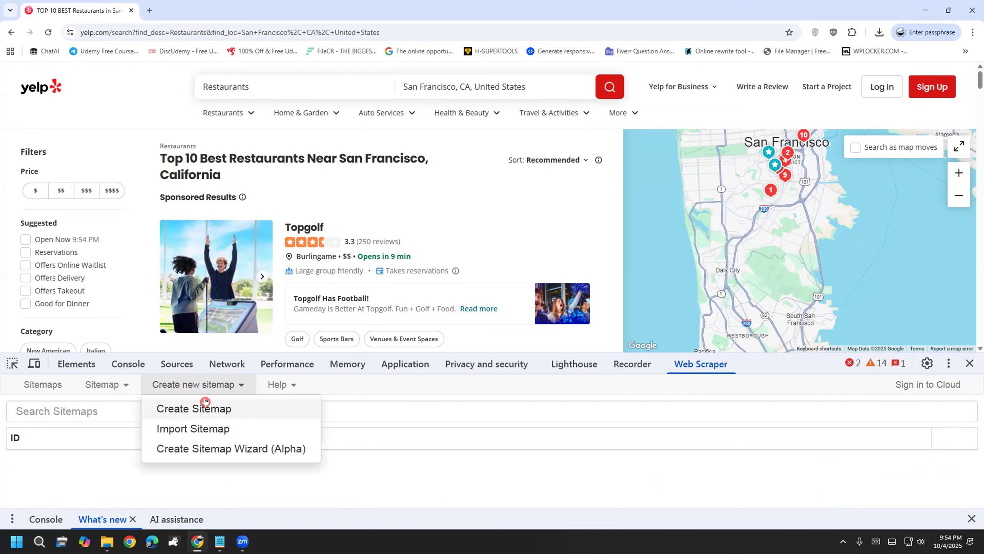
pyautogui.click(205, 401)
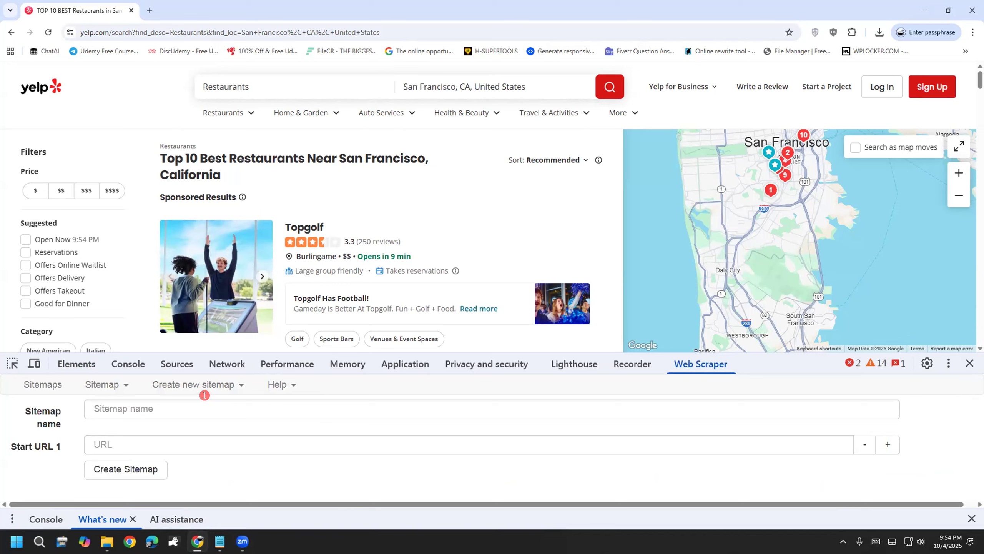
pyautogui.click(180, 410)
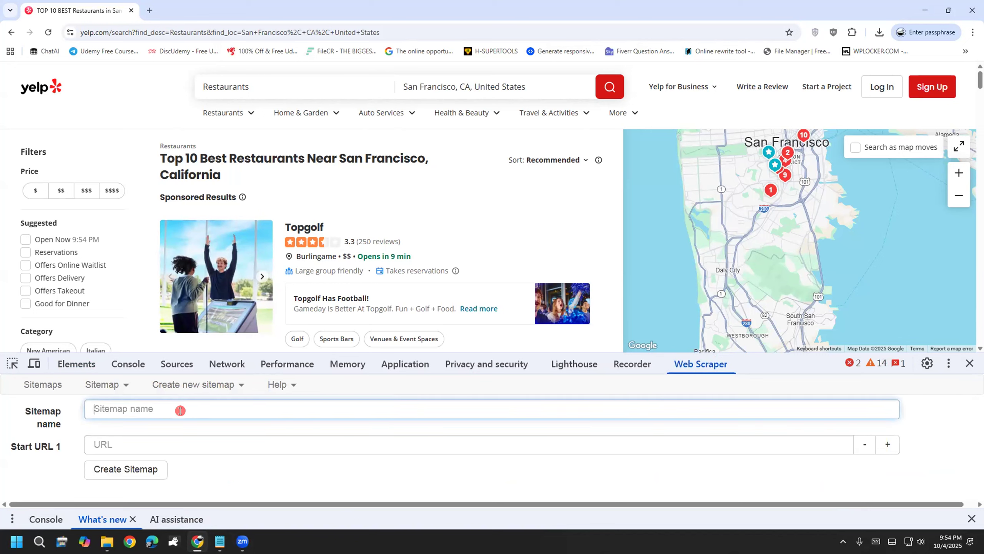
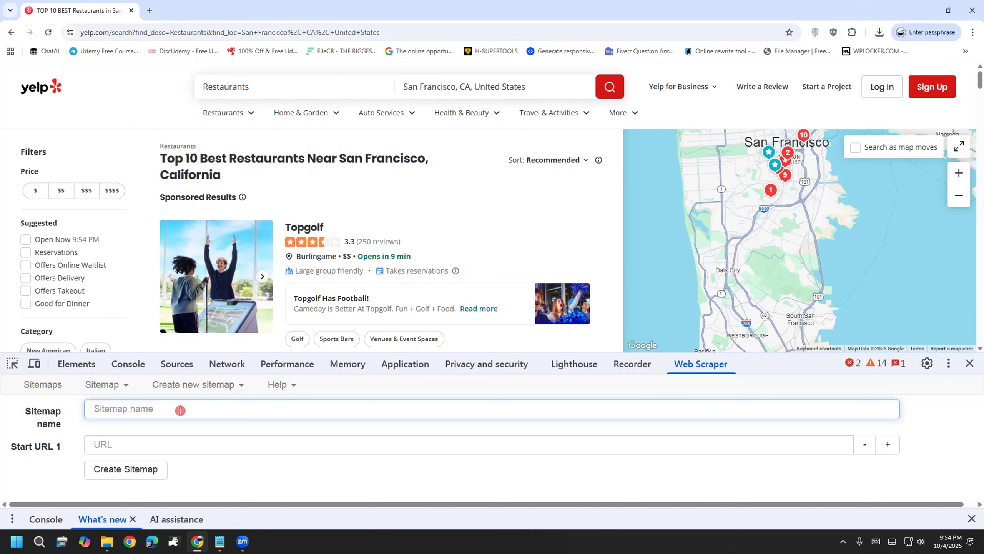
# Step: Create the 'yelp' sitemap with the San Francisco Yelp restaurant search URL as start URL, then close DevTools
pyautogui.write('yelp')
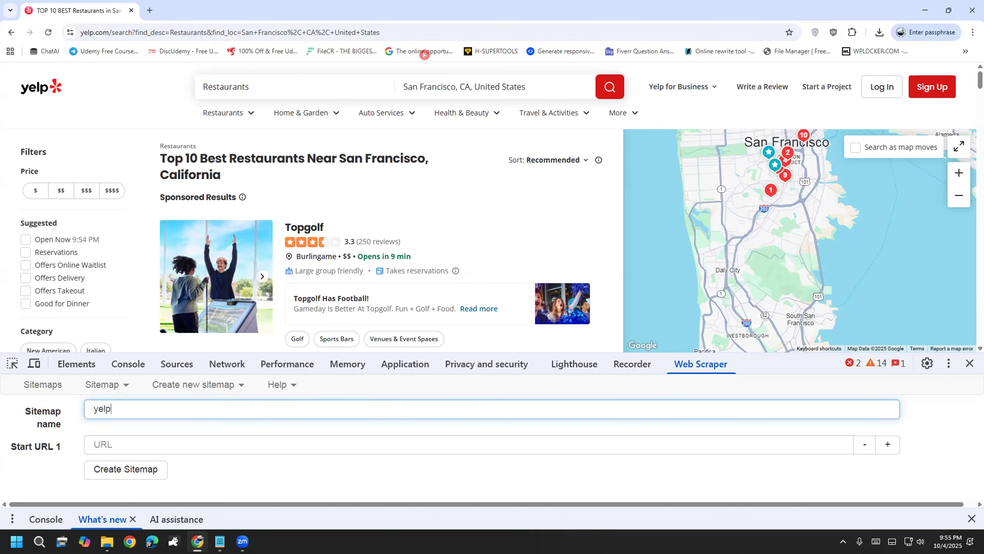
pyautogui.click(242, 442)
pyautogui.click(309, 39)
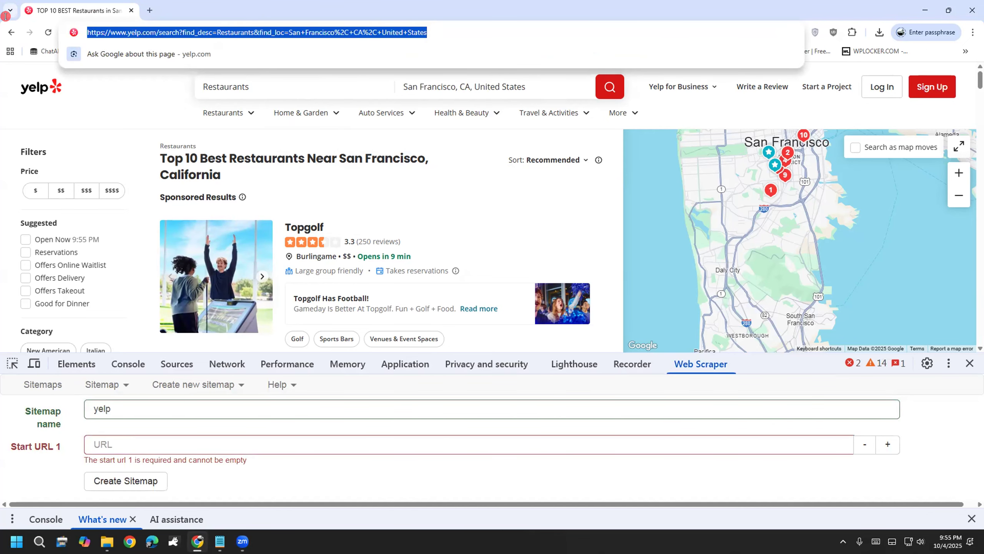
pyautogui.rightClick(198, 41)
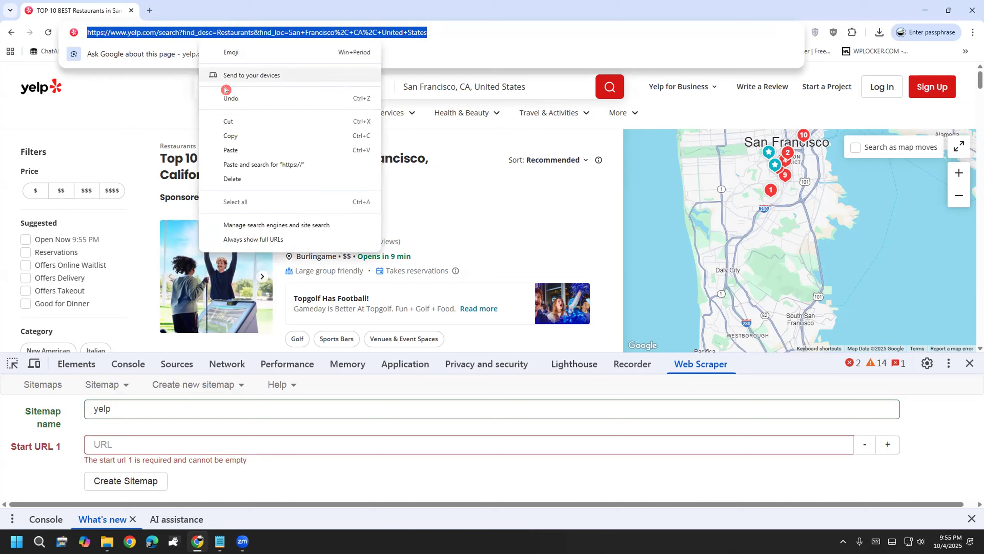
pyautogui.click(232, 136)
pyautogui.click(185, 442)
pyautogui.hotkey('ctrl', 'v')
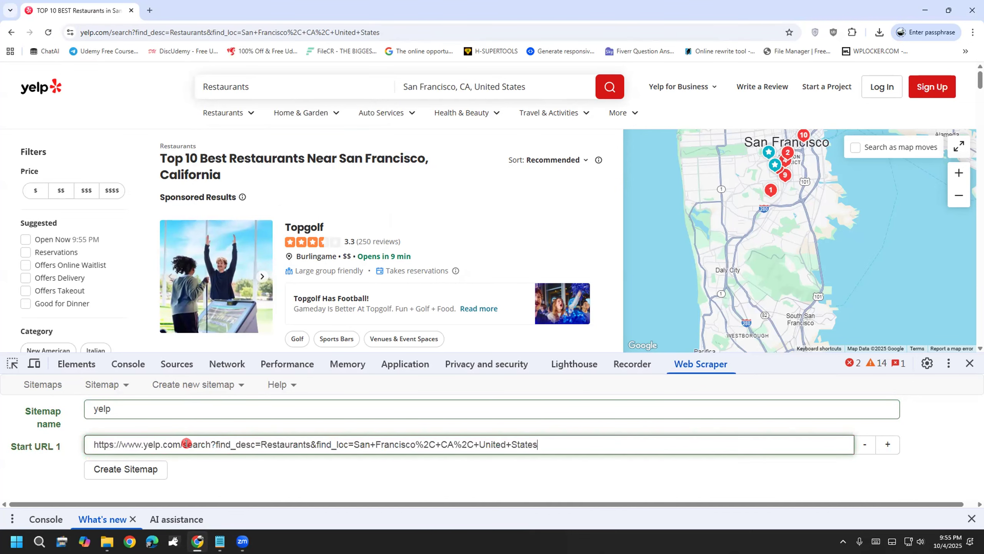
pyautogui.click(145, 475)
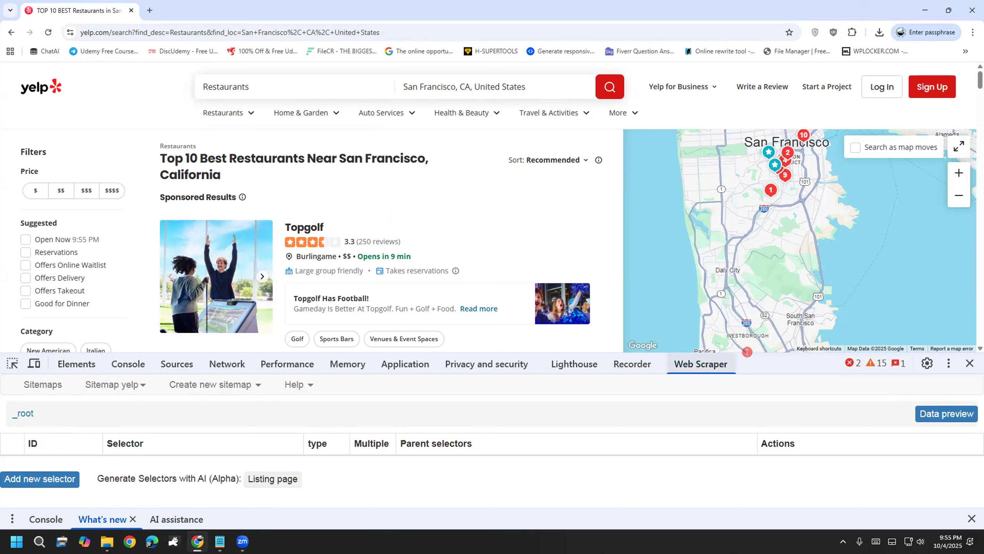
pyautogui.click(970, 363)
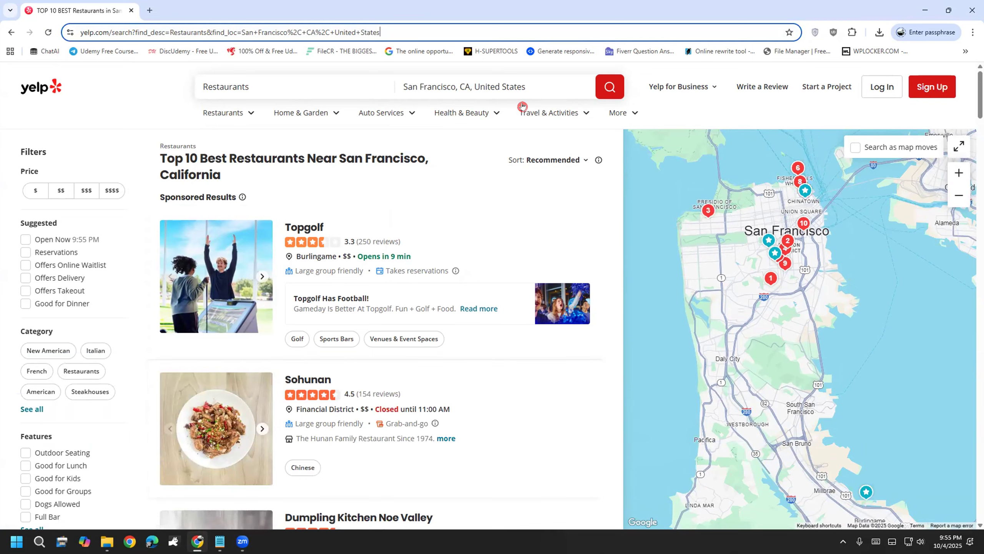
pyautogui.scroll(-5, 549, 292)
pyautogui.scroll(4, 538, 306)
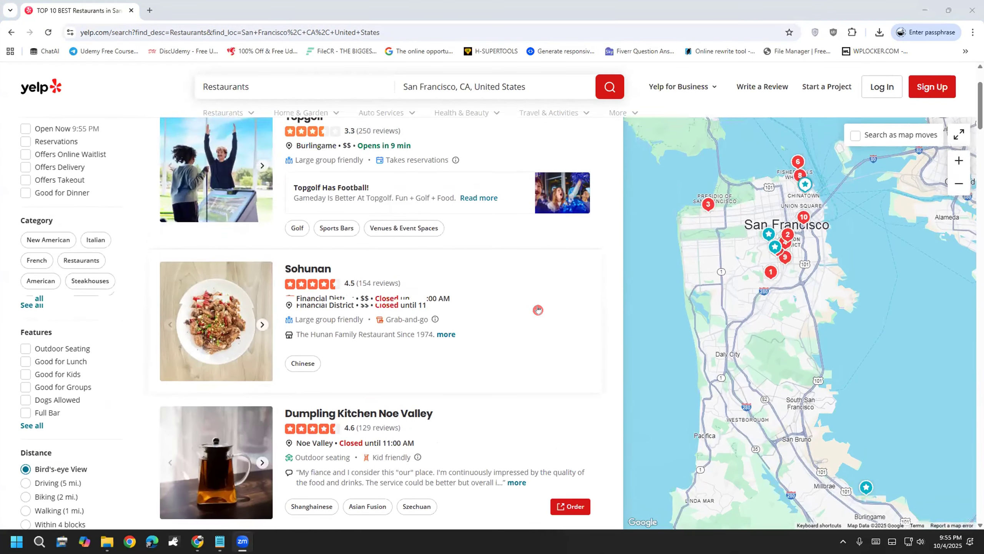
pyautogui.scroll(-8, 536, 303)
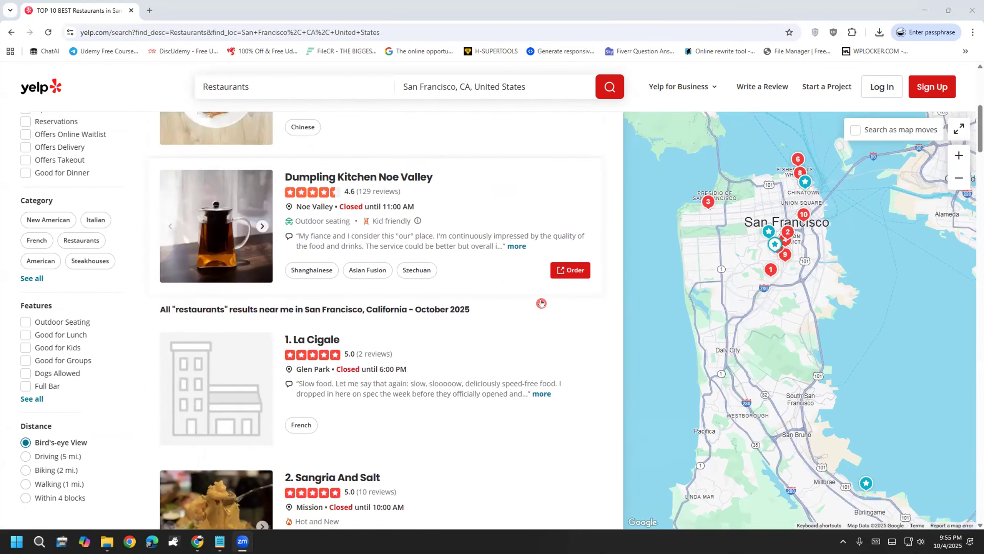
pyautogui.scroll(-2, 537, 302)
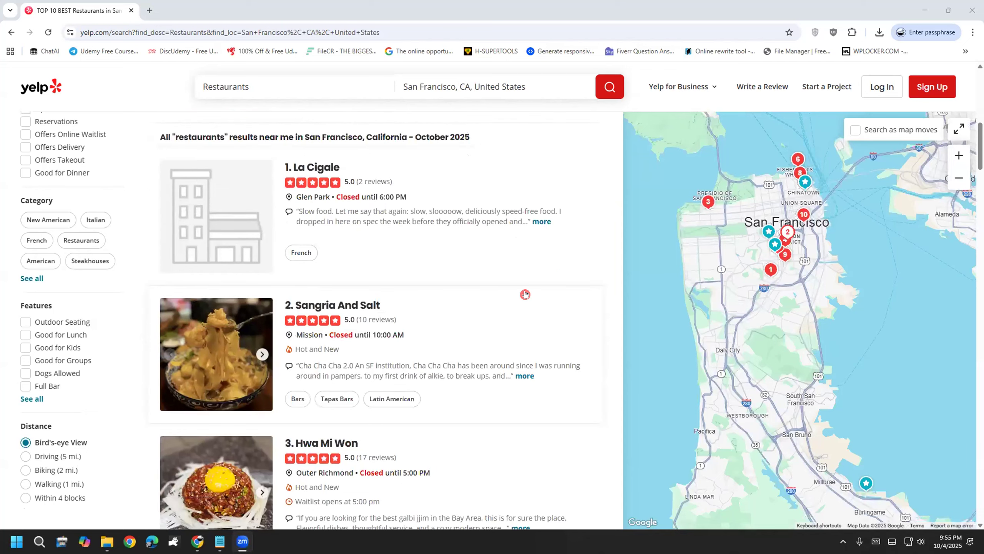
pyautogui.rightClick(305, 164)
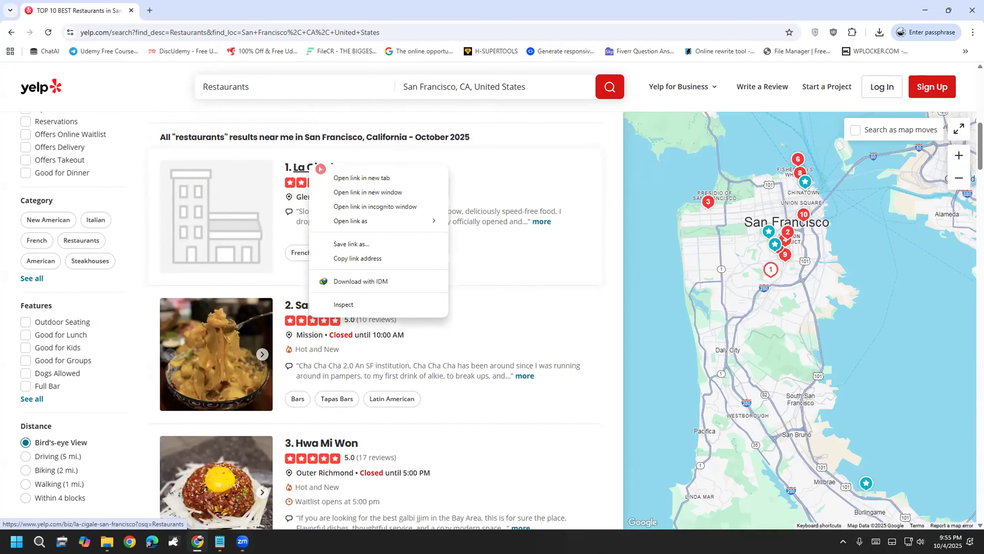
pyautogui.click(616, 233)
pyautogui.scroll(-12, 589, 310)
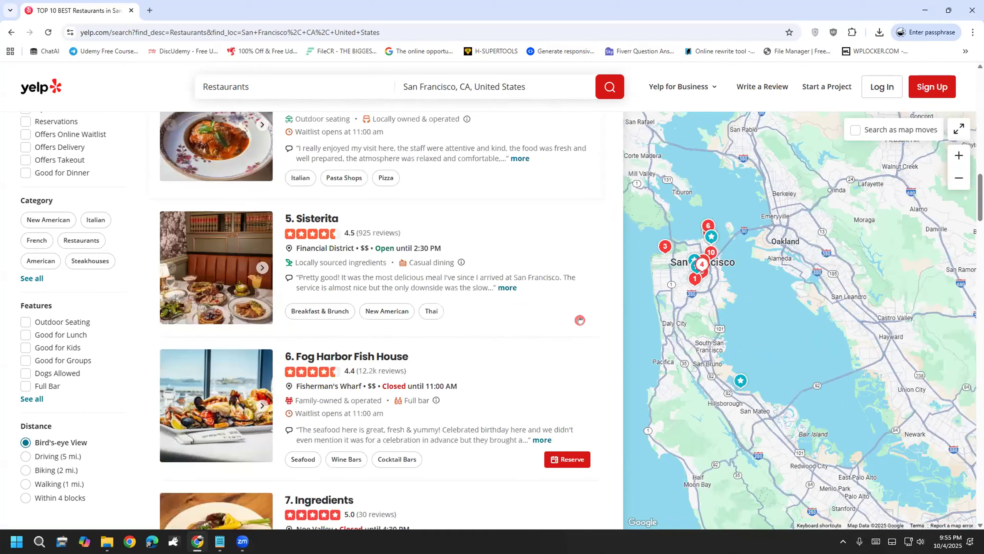
pyautogui.scroll(-10, 580, 318)
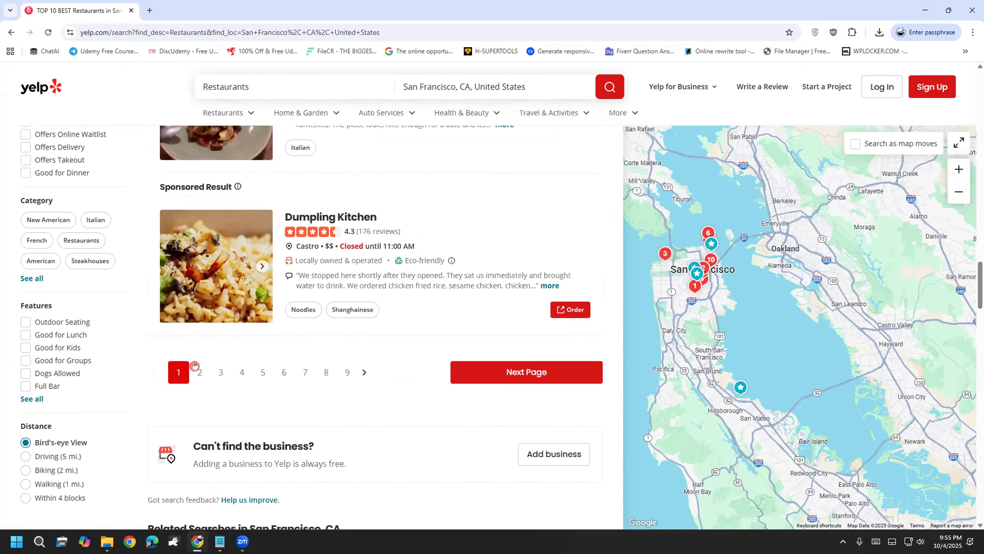
pyautogui.click(196, 366)
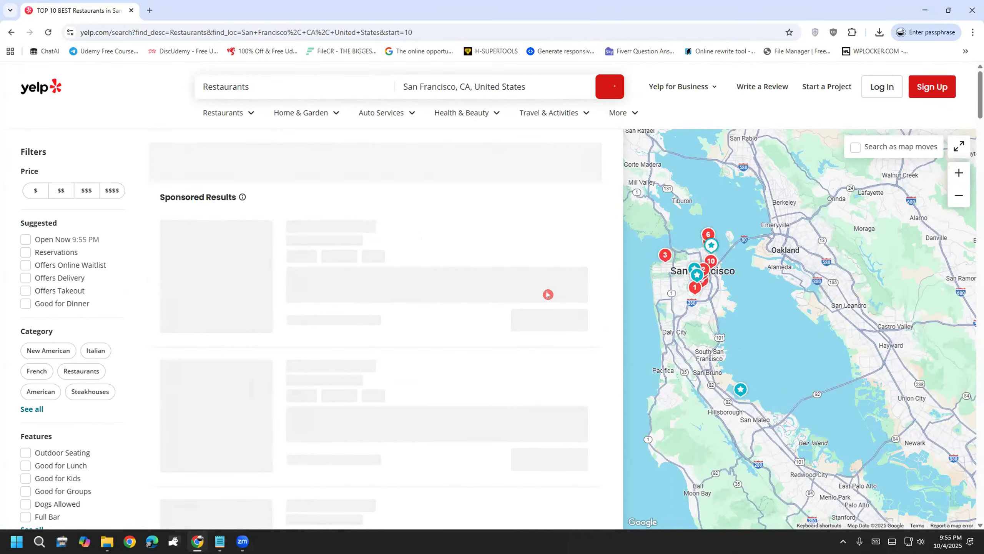
pyautogui.scroll(-1, 548, 295)
pyautogui.scroll(-10, 544, 293)
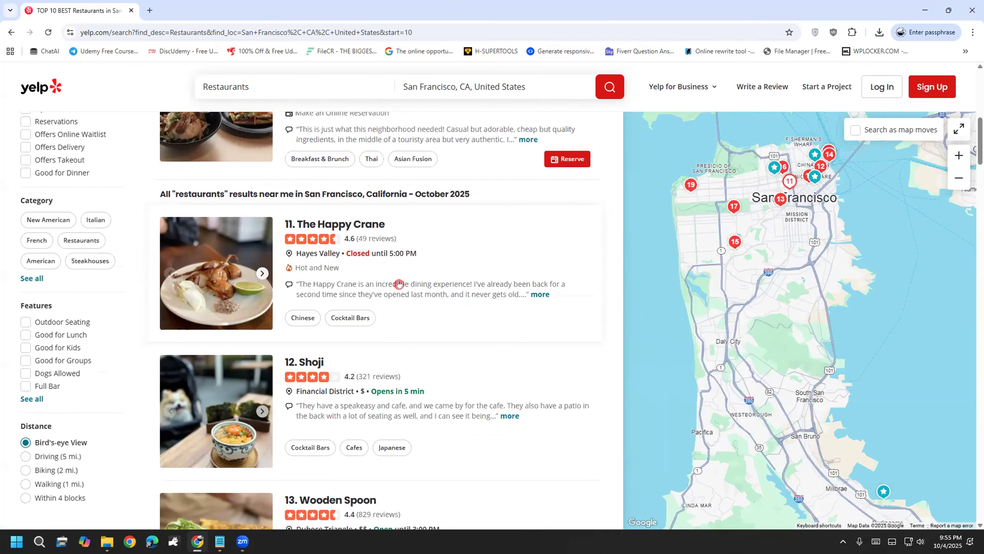
pyautogui.scroll(-5, 399, 283)
pyautogui.scroll(-10, 409, 377)
pyautogui.scroll(-12, 414, 375)
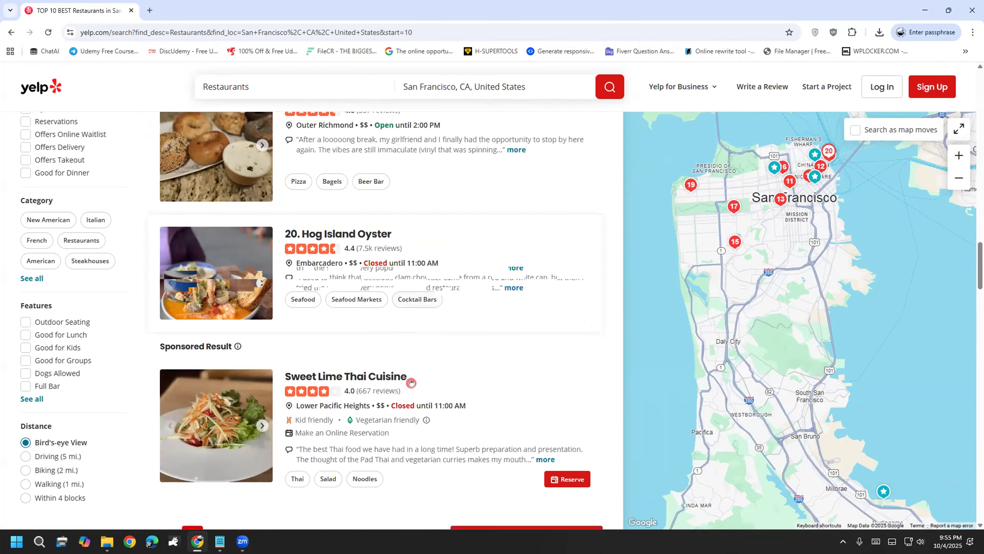
pyautogui.scroll(-5, 411, 382)
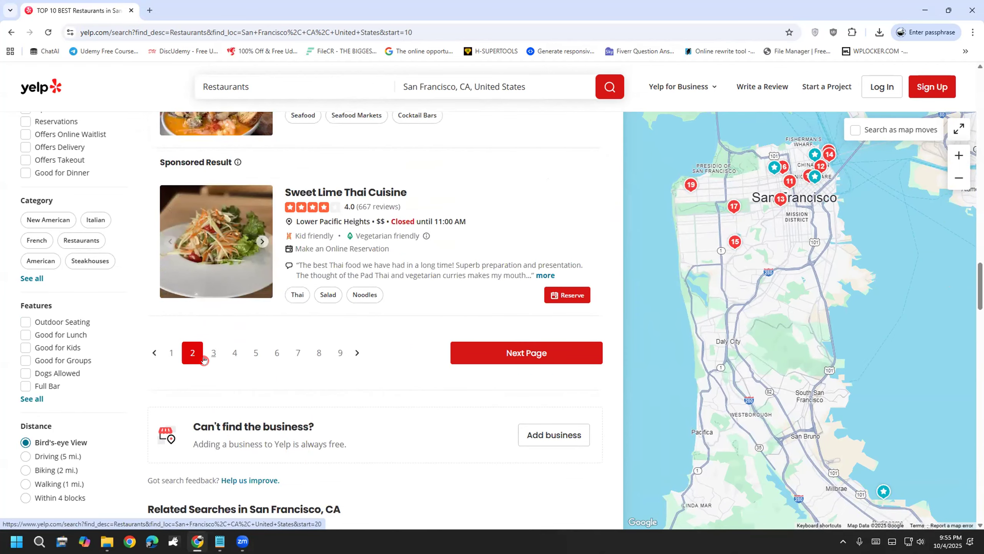
pyautogui.click(204, 359)
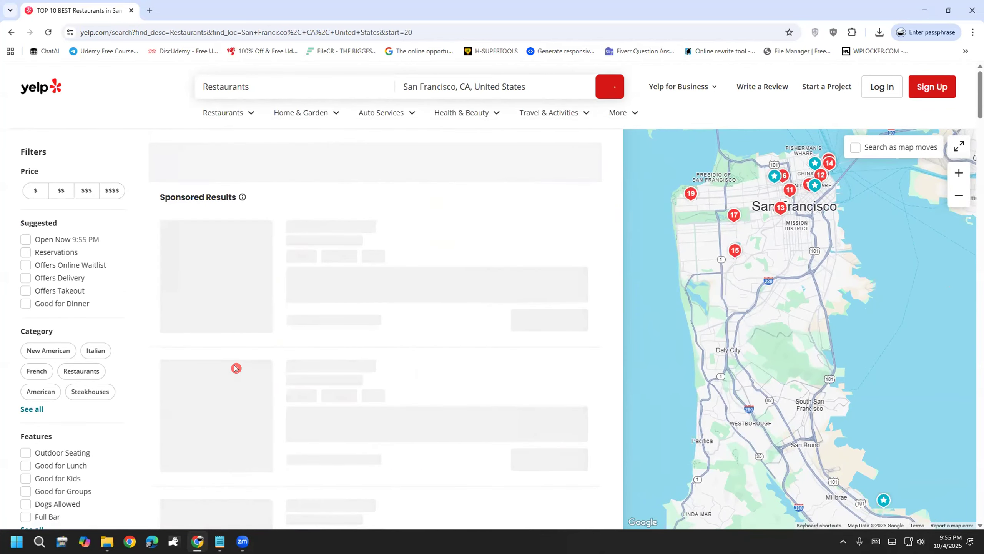
pyautogui.scroll(-9, 217, 370)
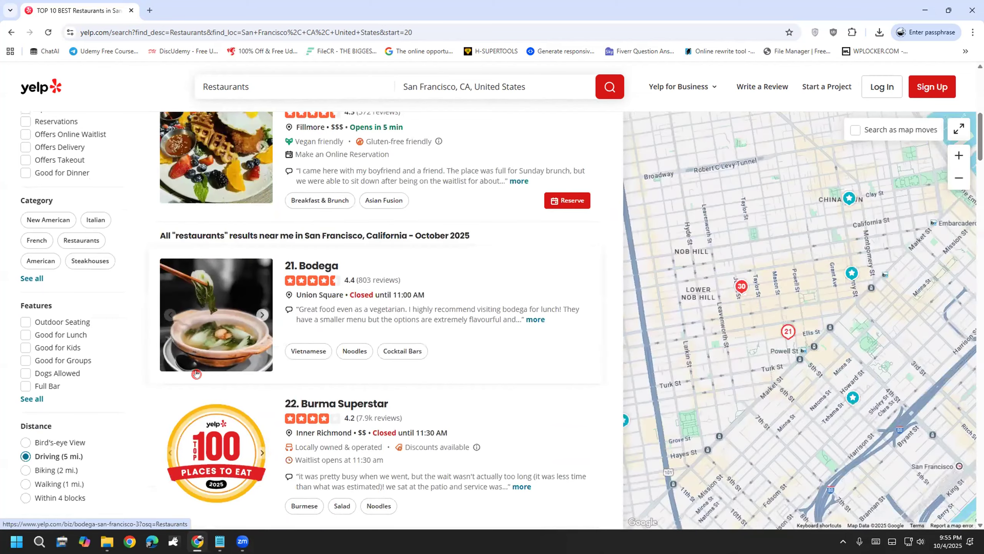
pyautogui.scroll(-10, 196, 373)
pyautogui.scroll(-12, 250, 399)
pyautogui.scroll(-5, 254, 390)
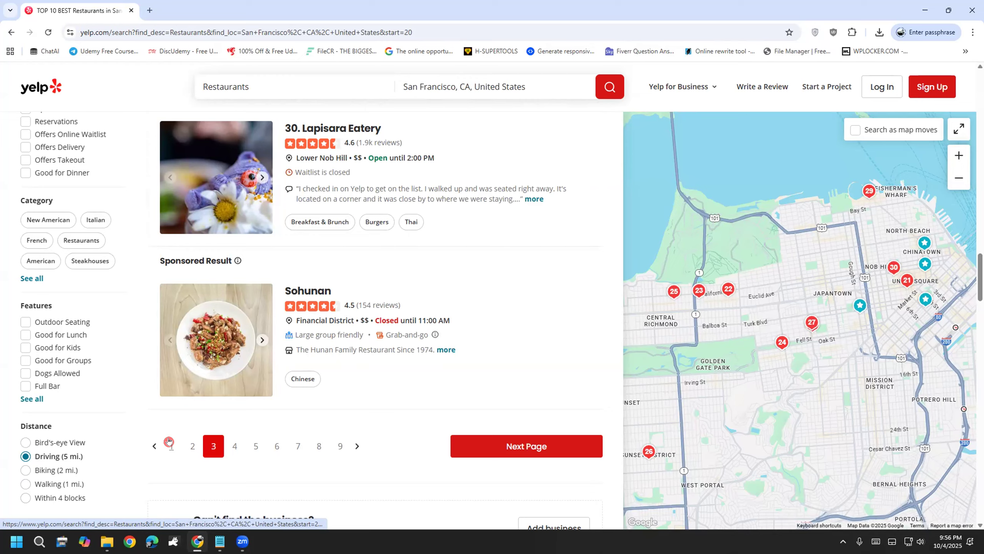
pyautogui.click(170, 445)
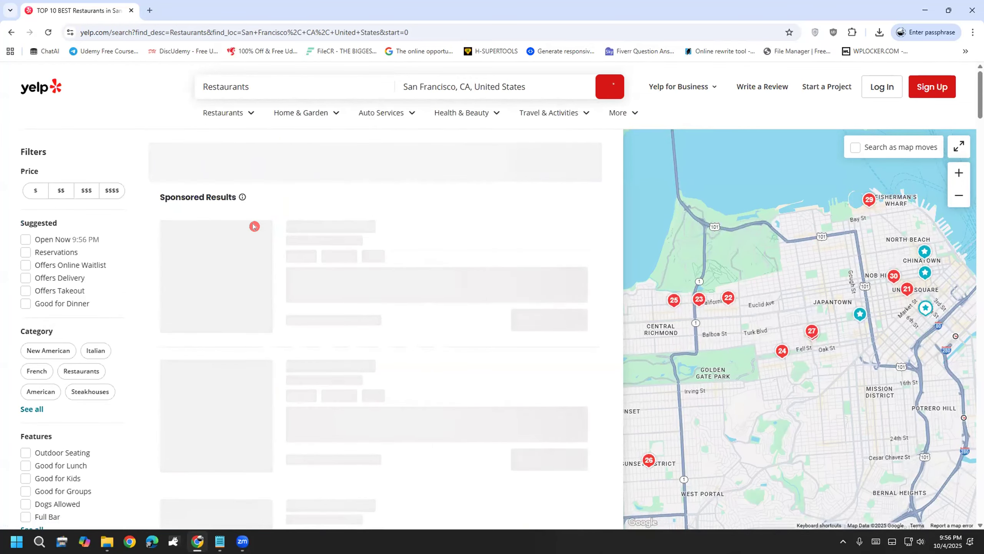
pyautogui.scroll(-5, 457, 246)
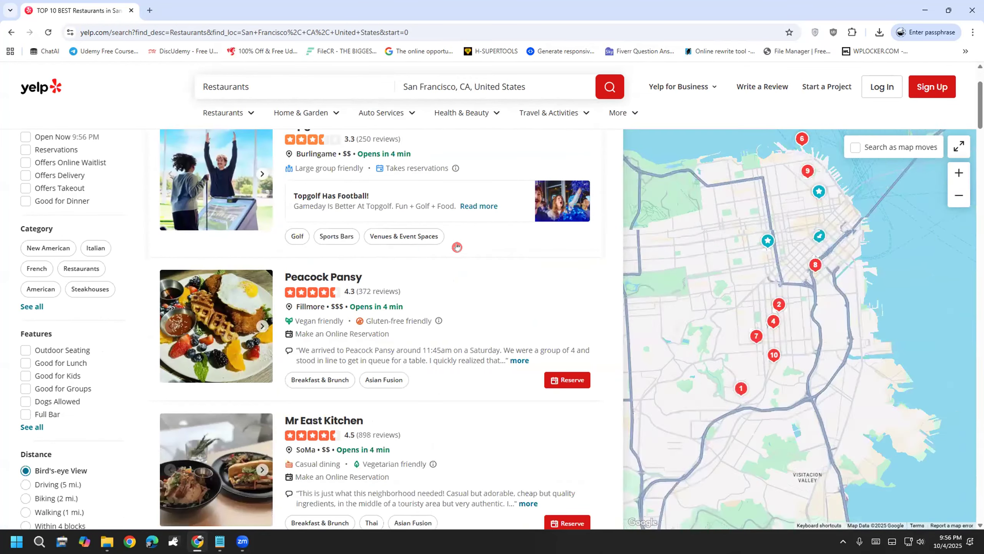
pyautogui.scroll(-5, 458, 246)
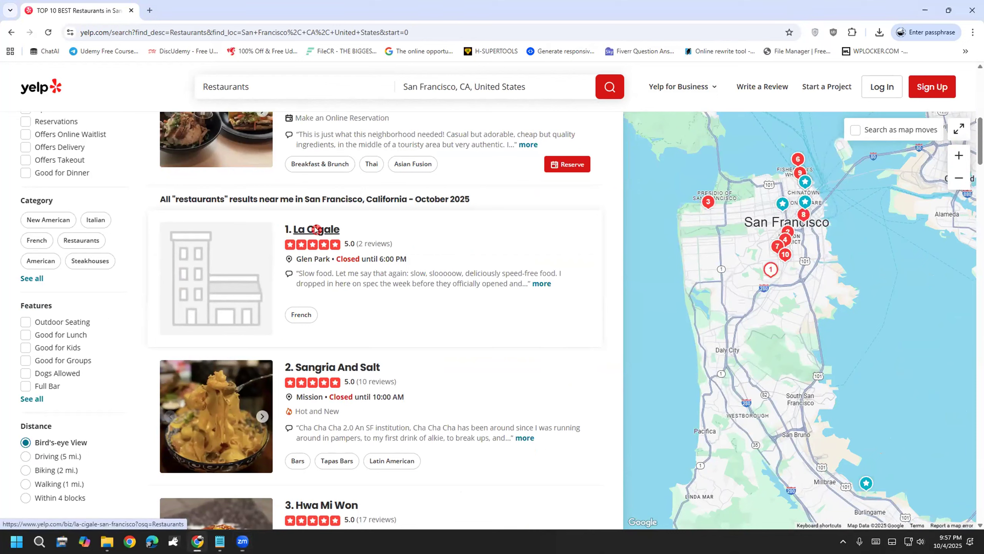
pyautogui.rightClick(334, 232)
# Step: Open the La Cigale and Sangria And Salt business pages in new tabs
pyautogui.click(351, 243)
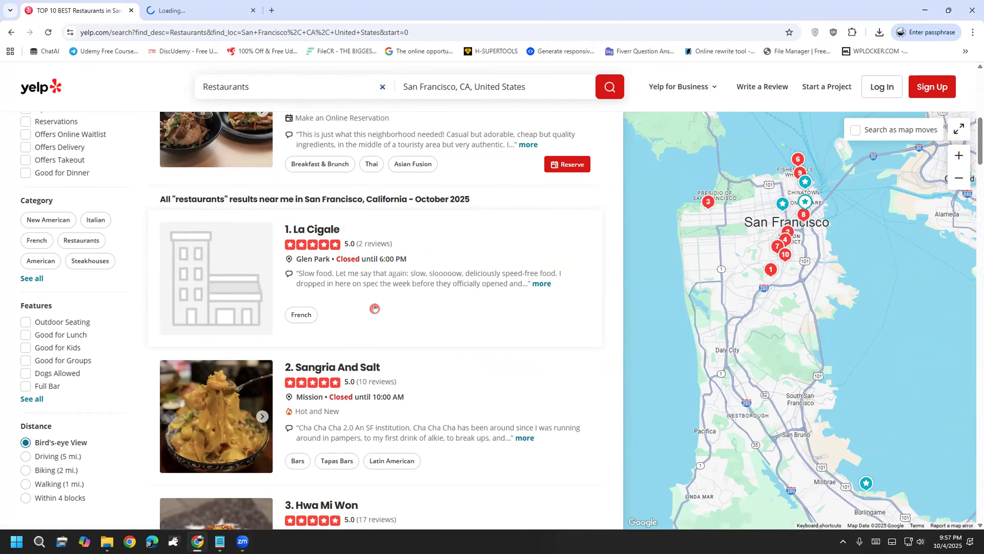
pyautogui.rightClick(348, 367)
pyautogui.click(371, 375)
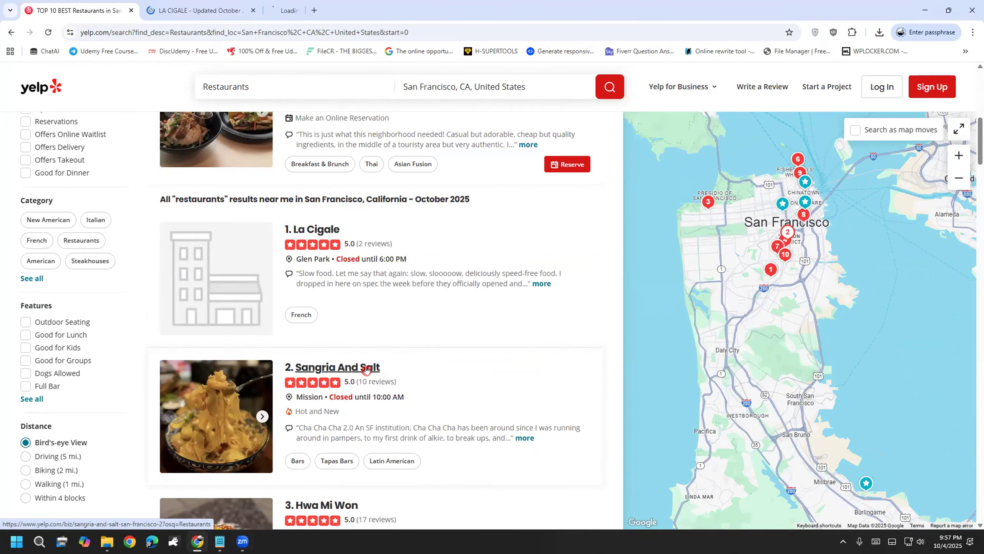
# Step: Browse the La Cigale and Sangria And Salt pages, scrolling through each
pyautogui.click(200, 10)
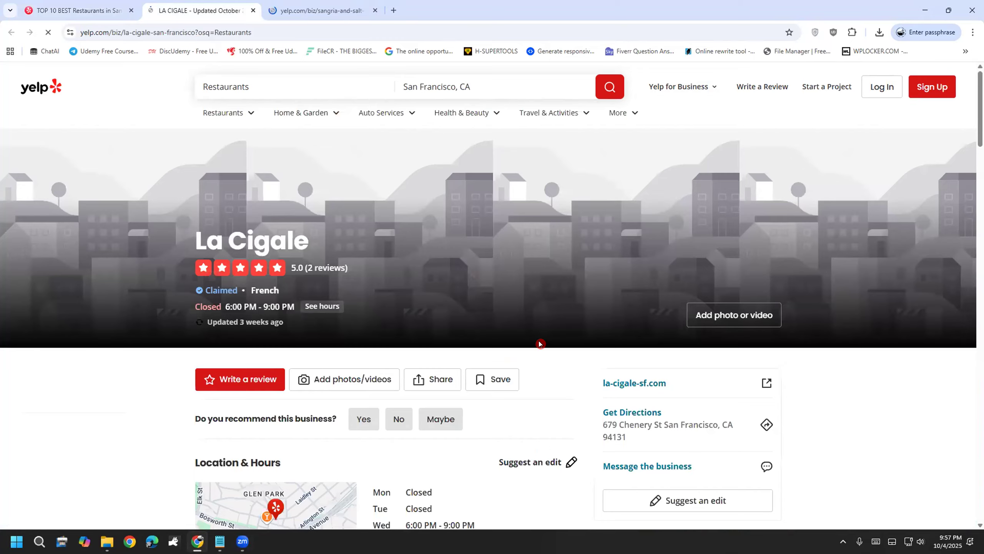
pyautogui.scroll(-3, 489, 319)
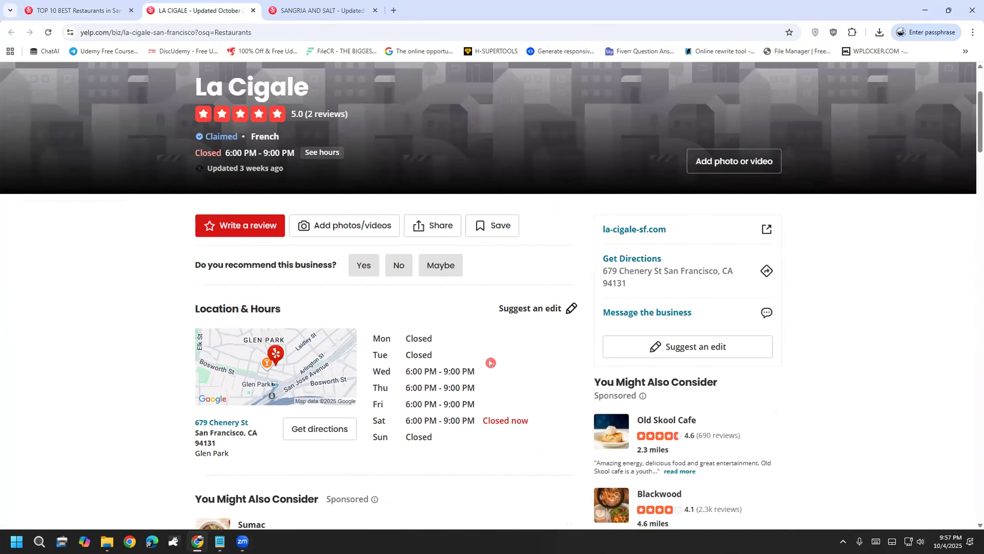
pyautogui.scroll(3, 170, 384)
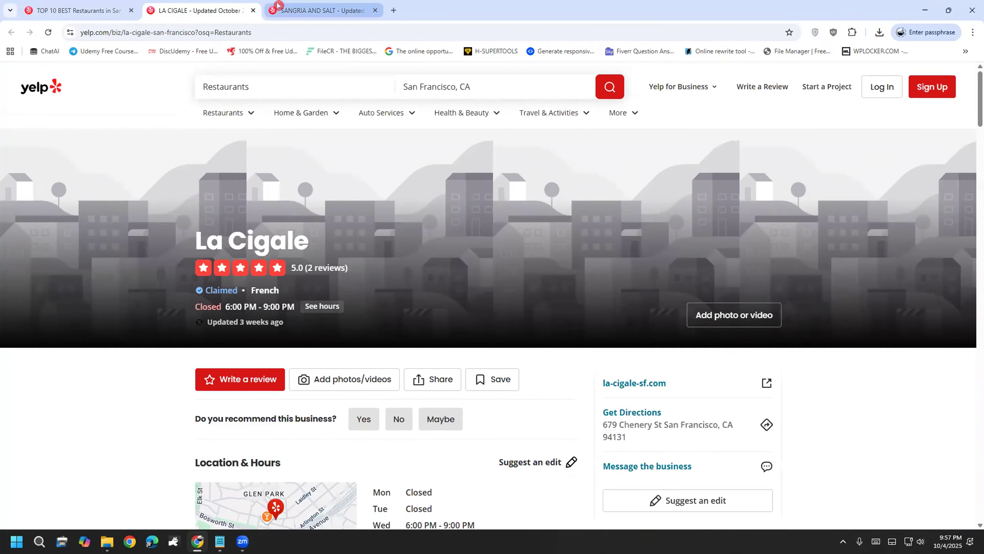
pyautogui.click(278, 6)
pyautogui.scroll(-3, 80, 399)
pyautogui.scroll(3, 80, 399)
pyautogui.scroll(-1, 79, 398)
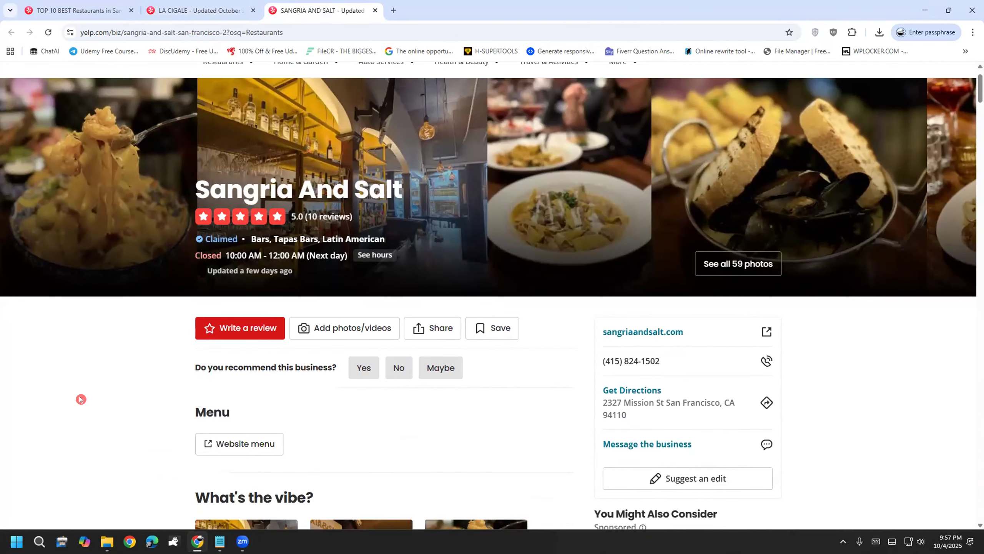
pyautogui.click(202, 11)
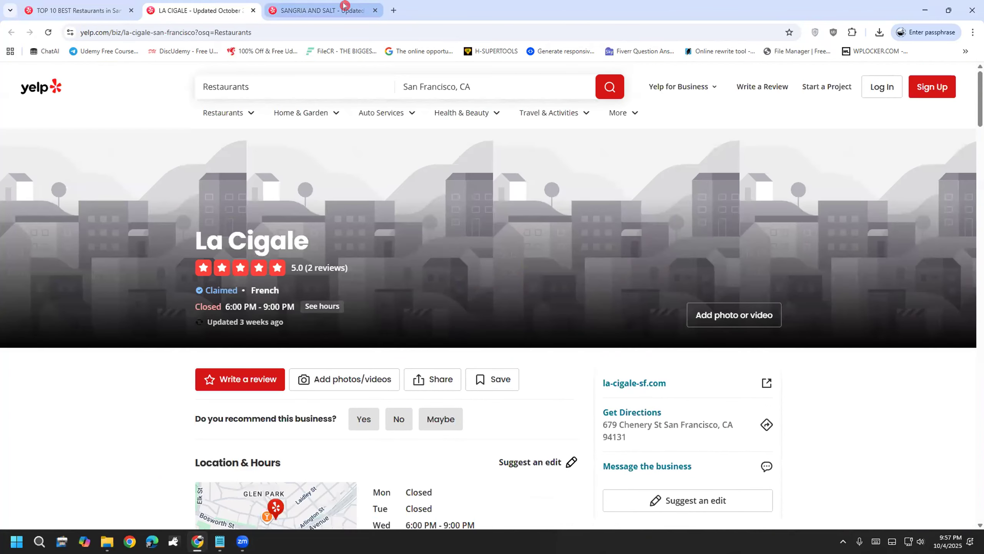
pyautogui.scroll(-3, 231, 306)
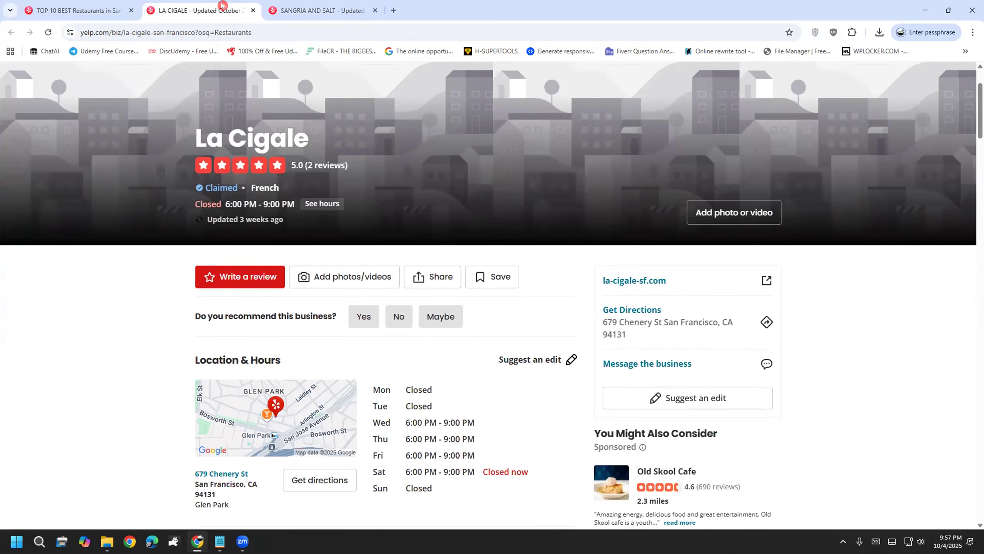
# Step: Compare the two restaurant pages again, then close both tabs
pyautogui.click(308, 5)
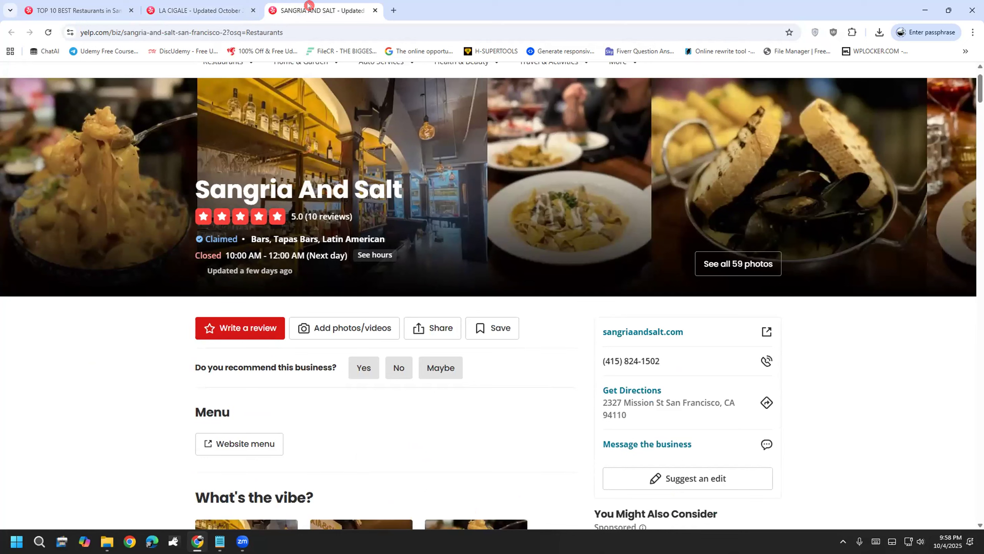
pyautogui.click(162, 6)
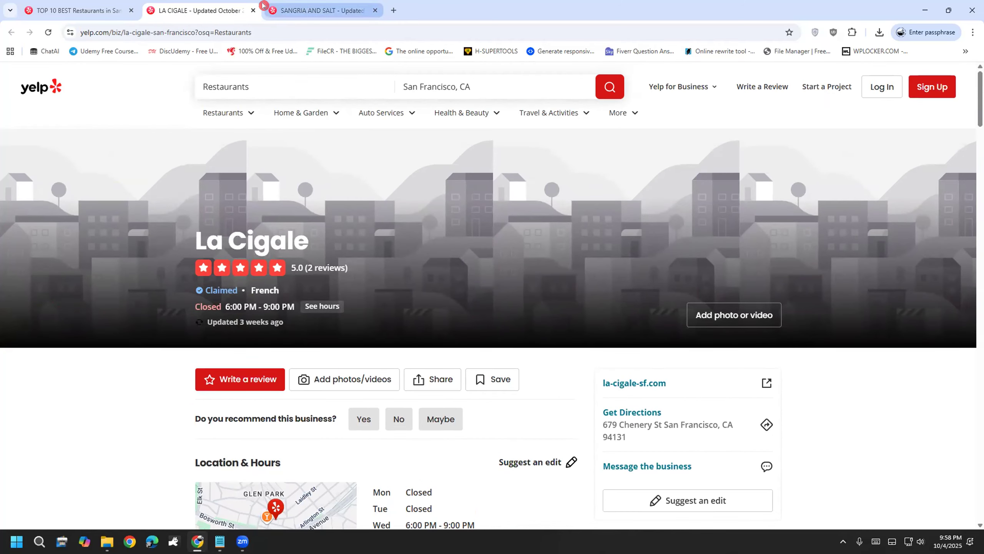
pyautogui.click(300, 5)
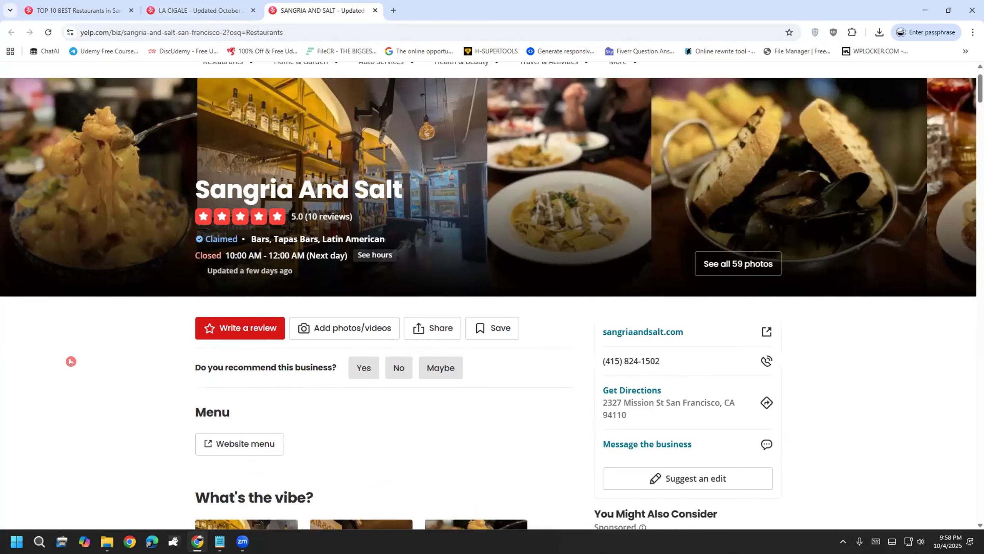
pyautogui.click(220, 6)
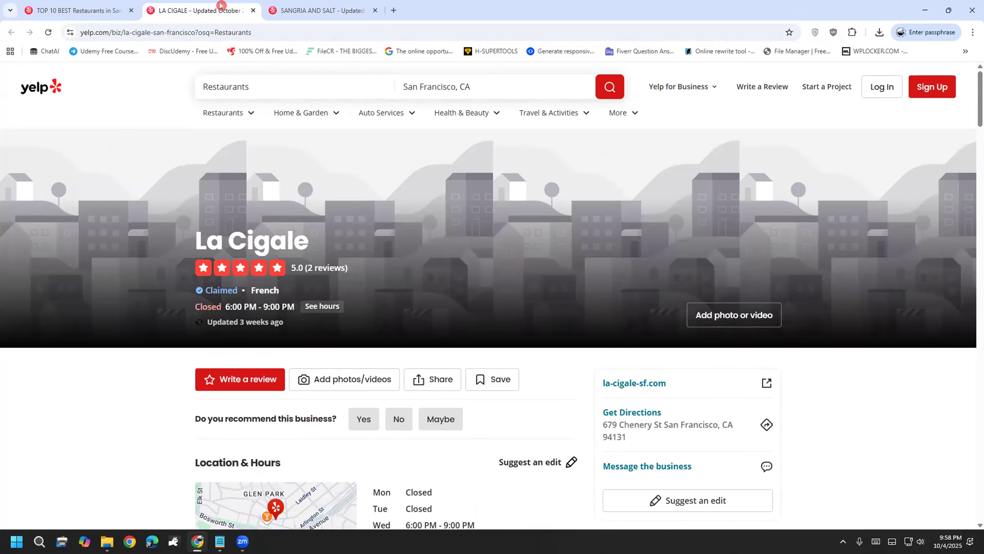
pyautogui.click(348, 5)
pyautogui.click(198, 6)
pyautogui.scroll(-4, 128, 469)
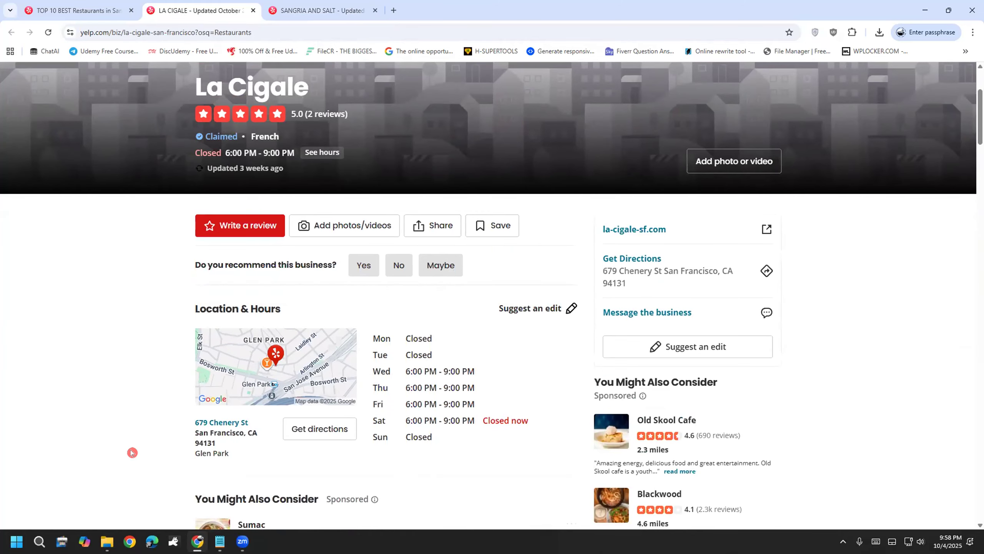
pyautogui.click(285, 5)
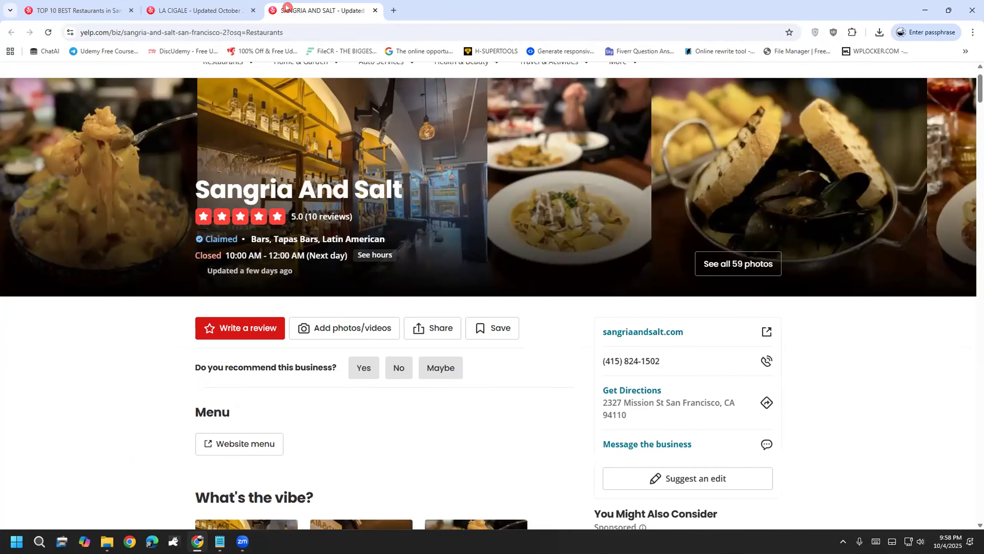
pyautogui.click(240, 8)
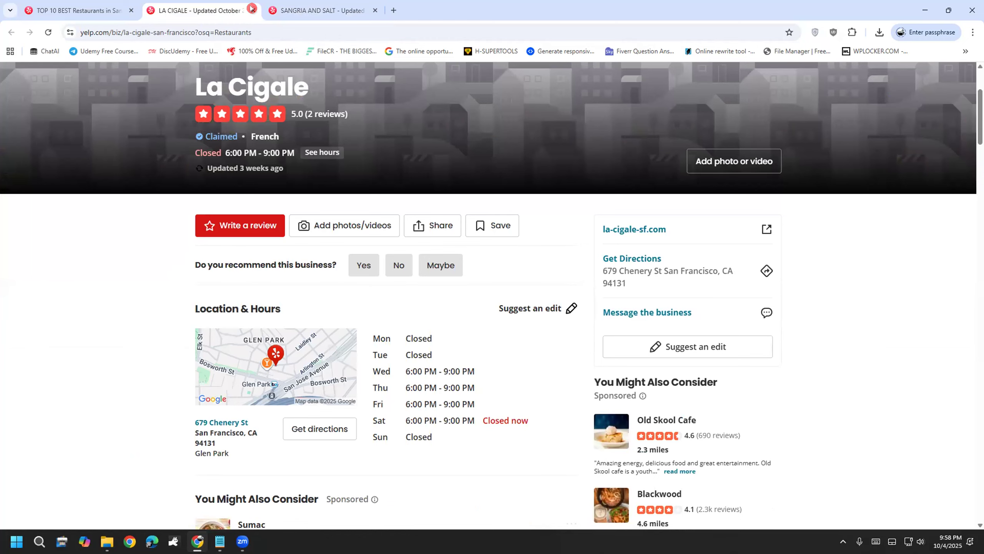
pyautogui.click(251, 9)
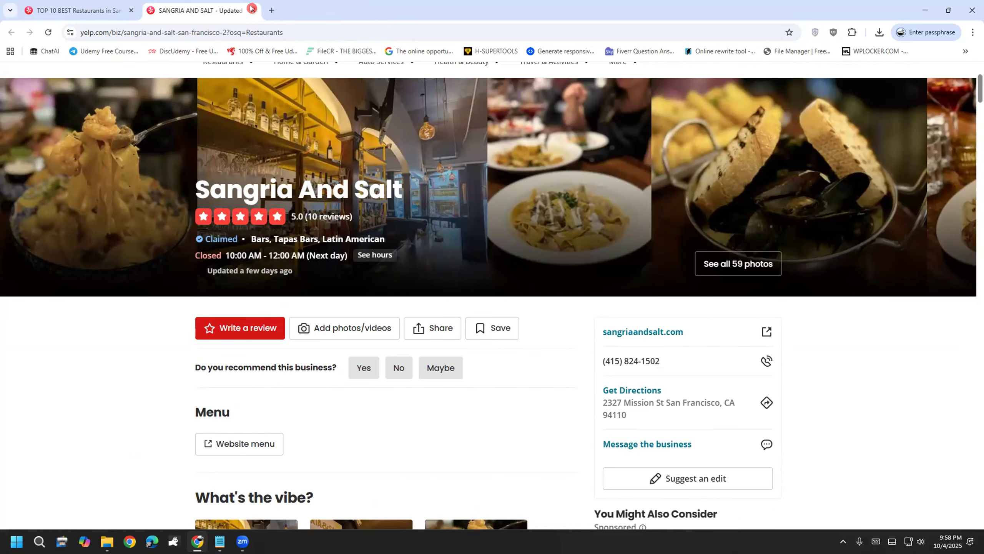
pyautogui.click(252, 9)
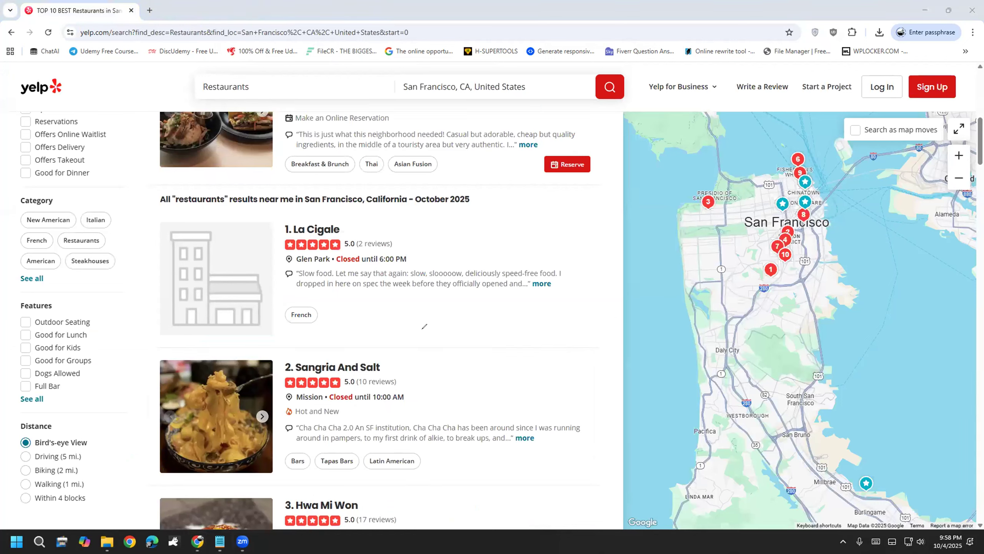
pyautogui.moveTo(402, 302)
pyautogui.mouseDown()
pyautogui.moveTo(419, 326)
pyautogui.moveTo(519, 304)
pyautogui.mouseUp()
pyautogui.moveTo(471, 246)
pyautogui.mouseDown()
pyautogui.moveTo(369, 324)
pyautogui.moveTo(525, 320)
pyautogui.moveTo(466, 239)
pyautogui.mouseUp()
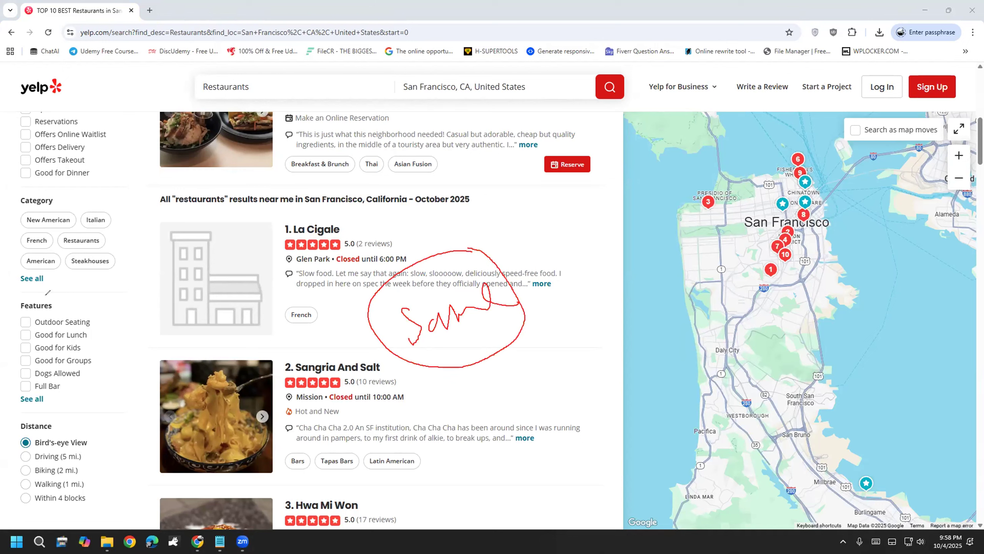
pyautogui.press('e')
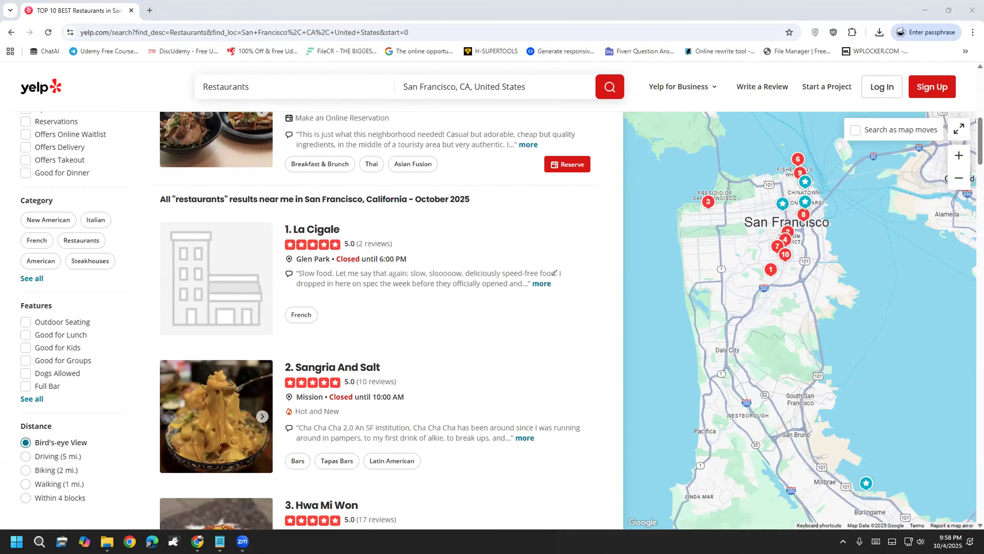
pyautogui.moveTo(397, 301); pyautogui.dragTo(442, 353)
pyautogui.moveTo(454, 312)
pyautogui.mouseDown()
pyautogui.moveTo(476, 347)
pyautogui.moveTo(503, 337)
pyautogui.moveTo(503, 322)
pyautogui.moveTo(545, 312)
pyautogui.mouseUp()
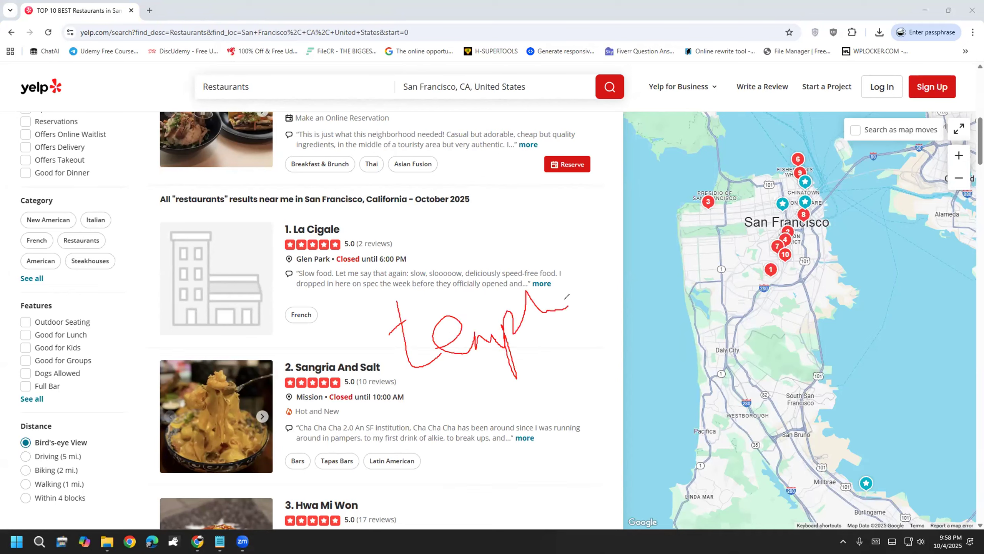
pyautogui.moveTo(479, 385)
pyautogui.mouseDown()
pyautogui.moveTo(501, 428)
pyautogui.moveTo(512, 396)
pyautogui.moveTo(536, 437)
pyautogui.mouseUp()
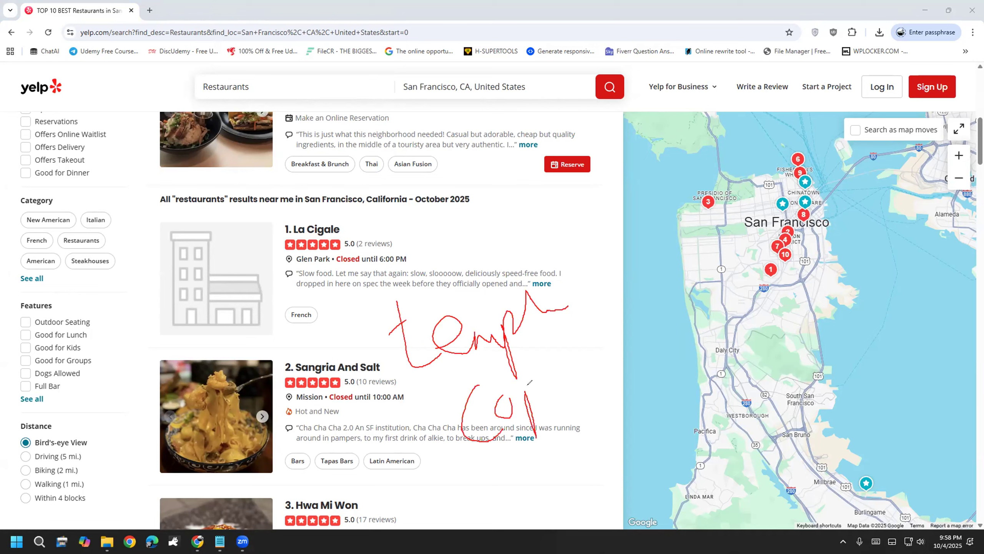
pyautogui.moveTo(546, 384)
pyautogui.mouseDown()
pyautogui.moveTo(555, 372)
pyautogui.moveTo(525, 457)
pyautogui.mouseUp()
pyautogui.moveTo(467, 503)
pyautogui.mouseDown()
pyautogui.moveTo(582, 458)
pyautogui.moveTo(404, 234)
pyautogui.moveTo(395, 413)
pyautogui.moveTo(518, 466)
pyautogui.mouseUp()
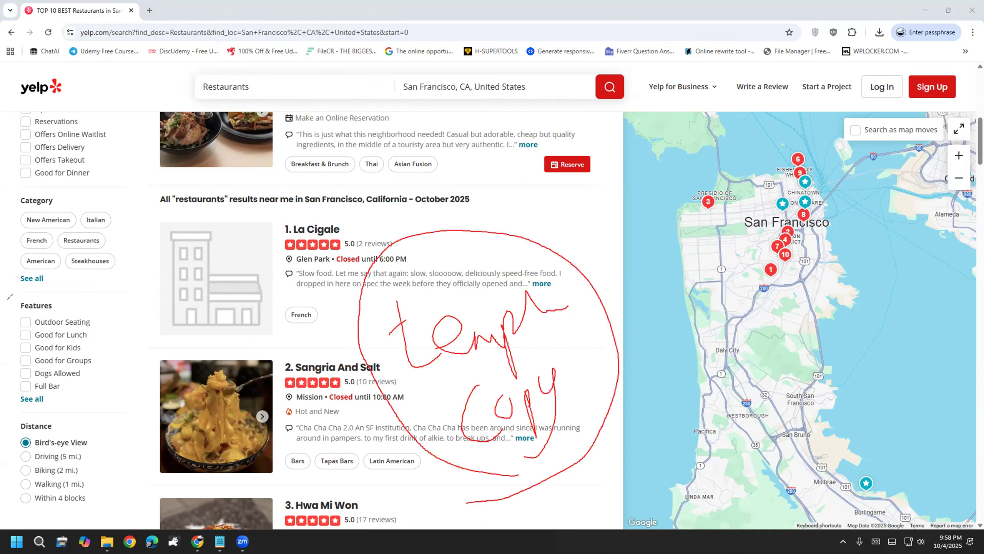
pyautogui.press('e')
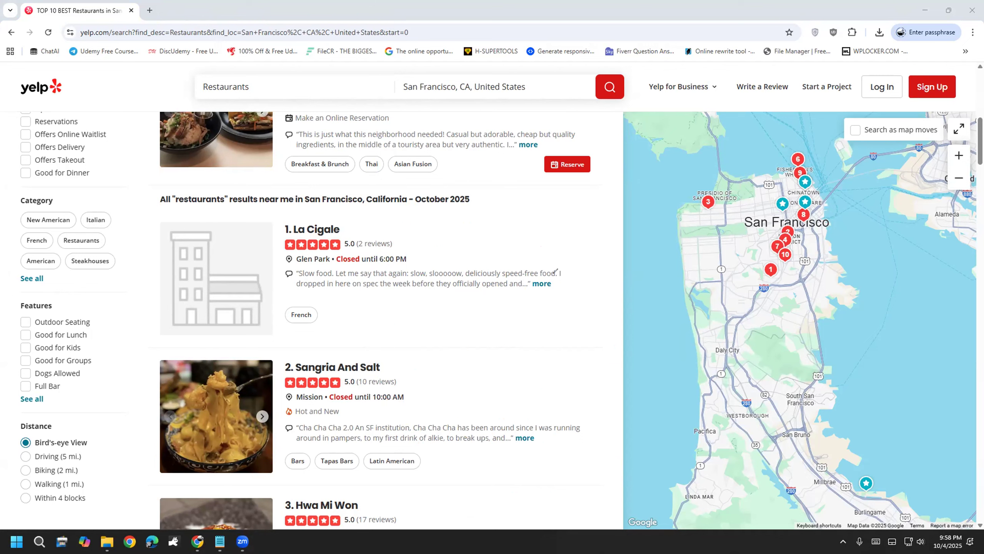
pyautogui.moveTo(455, 309)
pyautogui.mouseDown()
pyautogui.moveTo(479, 387)
pyautogui.moveTo(480, 347)
pyautogui.mouseUp()
pyautogui.moveTo(487, 351)
pyautogui.mouseDown()
pyautogui.moveTo(531, 369)
pyautogui.moveTo(552, 348)
pyautogui.mouseUp()
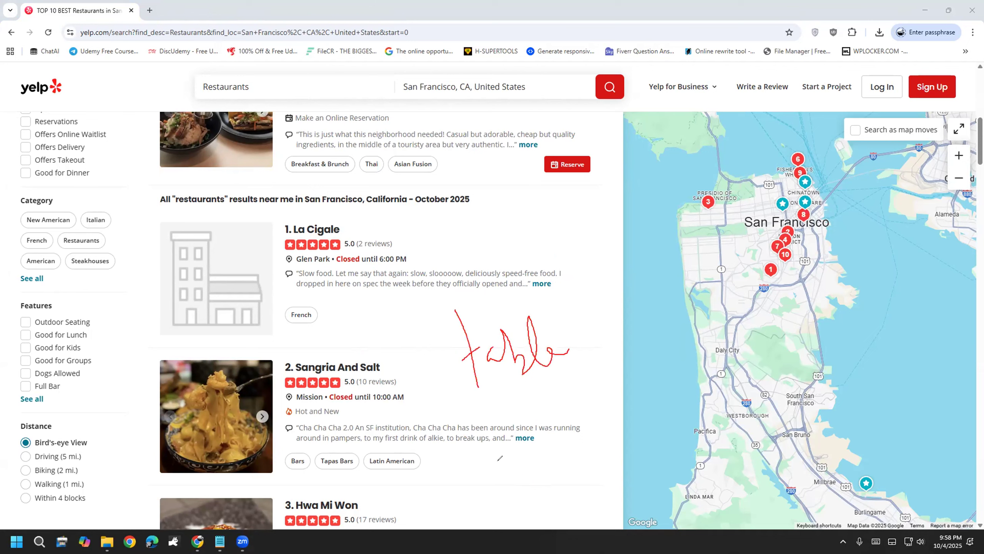
pyautogui.moveTo(465, 404)
pyautogui.mouseDown()
pyautogui.moveTo(583, 382)
pyautogui.moveTo(399, 282)
pyautogui.moveTo(438, 402)
pyautogui.moveTo(503, 397)
pyautogui.mouseUp()
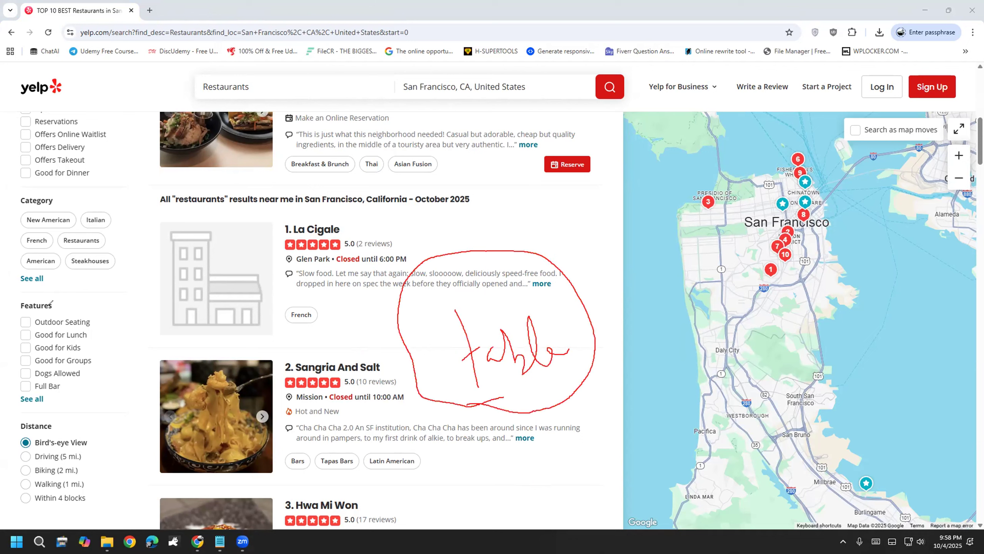
pyautogui.press('Escape')
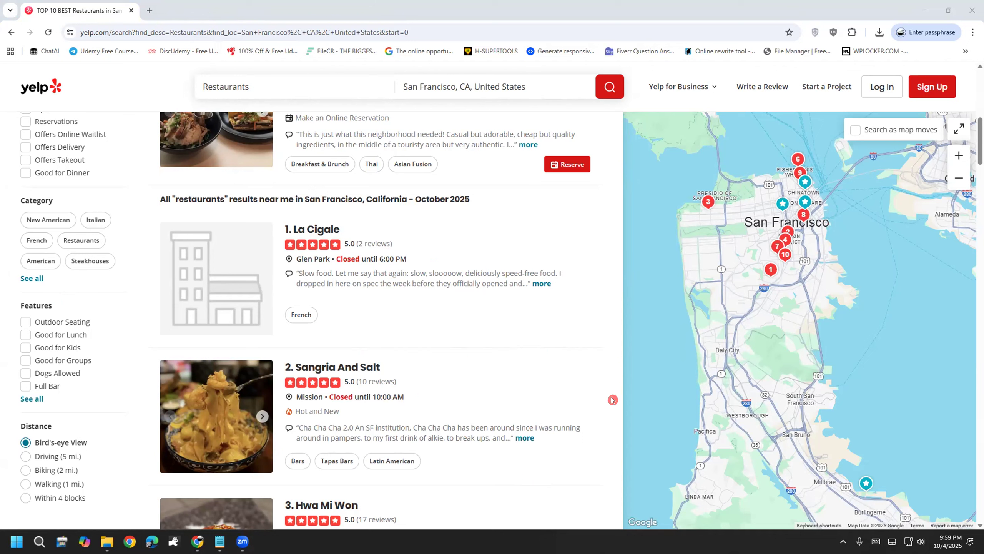
# Step: Reopen DevTools on the Yelp results and open the yelp sitemap in Web Scraper
pyautogui.rightClick(607, 375)
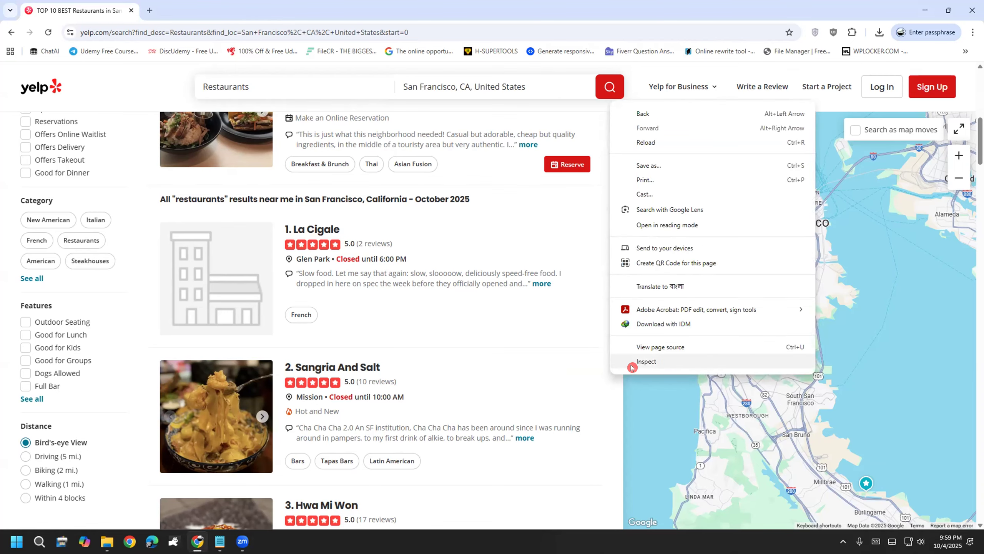
pyautogui.click(632, 366)
pyautogui.click(690, 365)
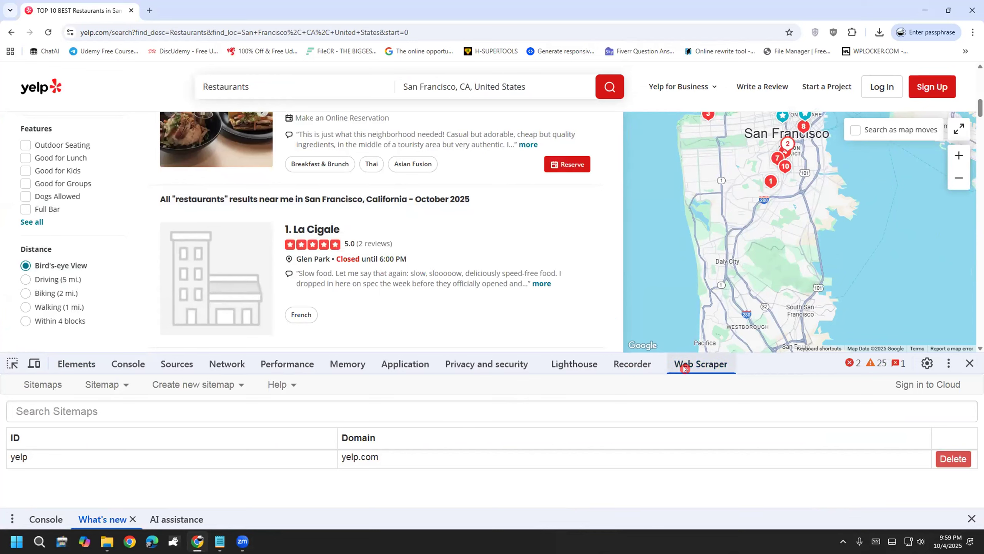
pyautogui.click(87, 452)
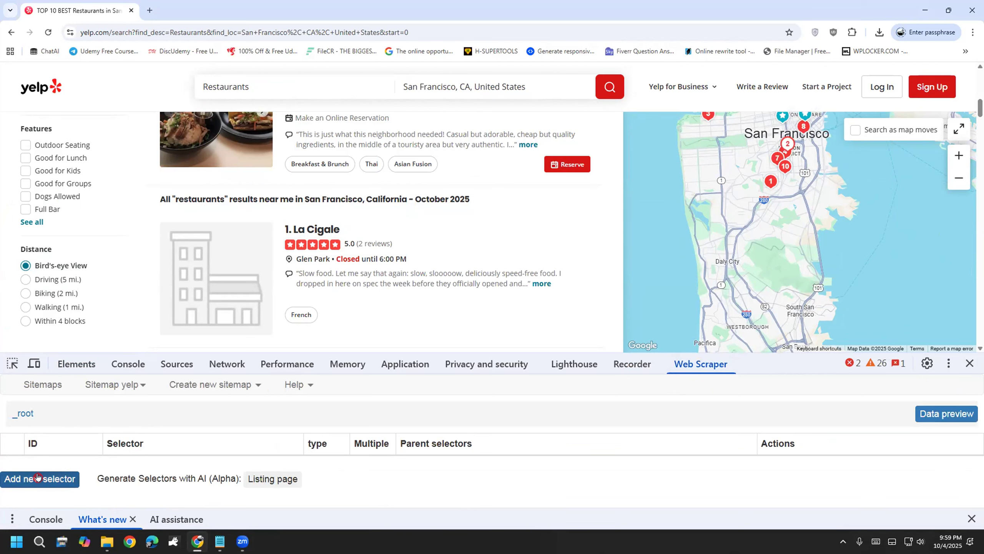
# Step: Begin adding a new selector to the yelp sitemap's _root level
pyautogui.scroll(-1, 554, 254)
pyautogui.scroll(-2, 554, 253)
pyautogui.scroll(2, 554, 253)
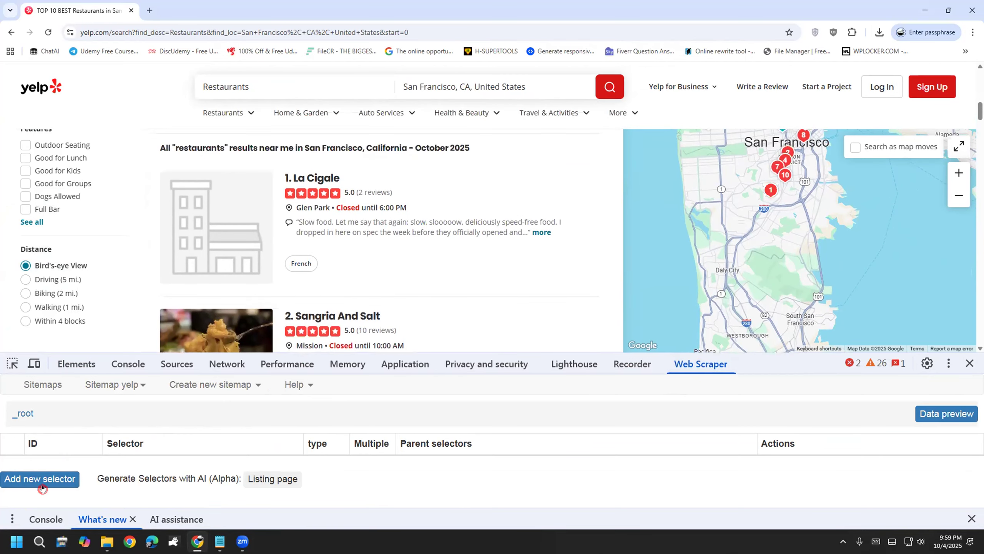
pyautogui.scroll(-2, 417, 259)
pyautogui.moveTo(306, 113)
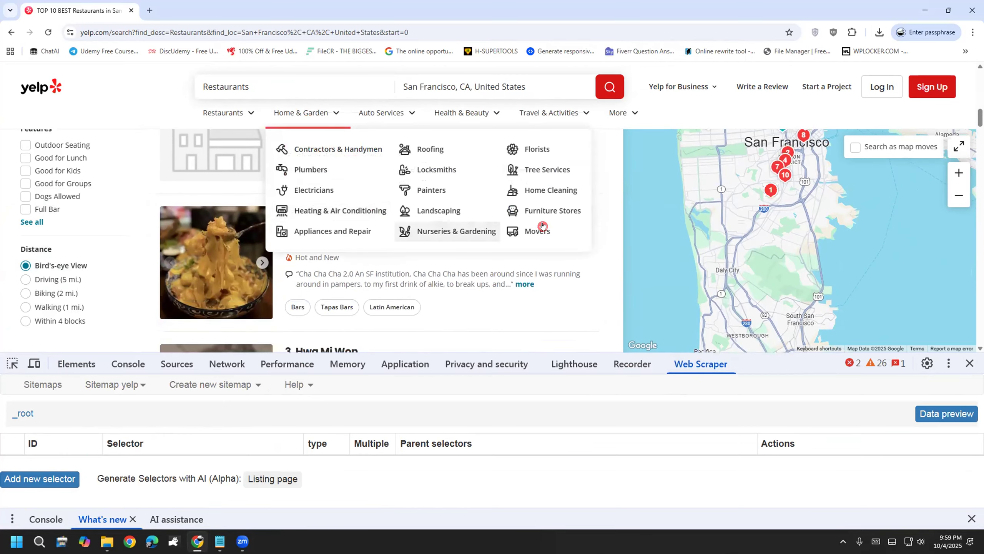
pyautogui.scroll(-3, 407, 226)
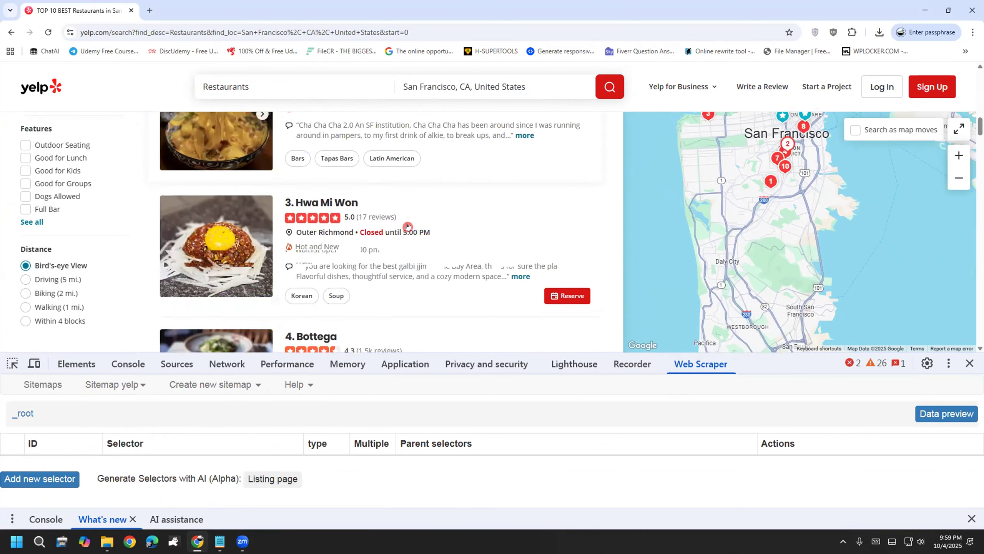
pyautogui.scroll(3, 433, 319)
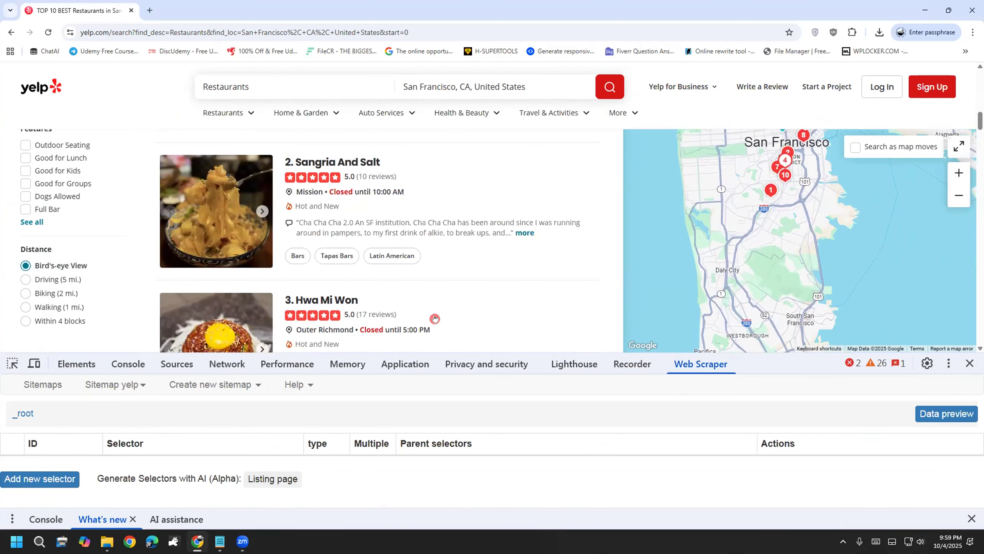
pyautogui.scroll(-2, 424, 244)
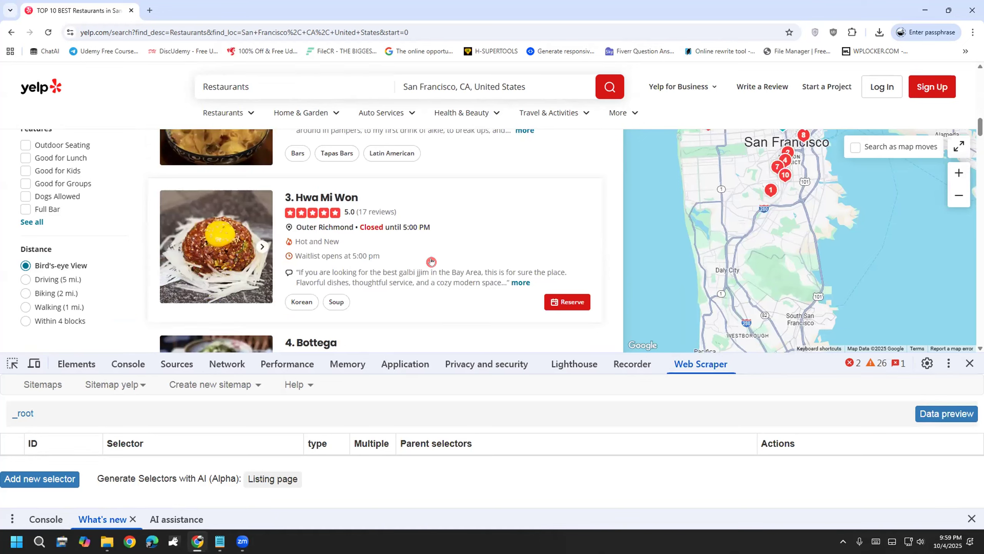
pyautogui.click(5, 482)
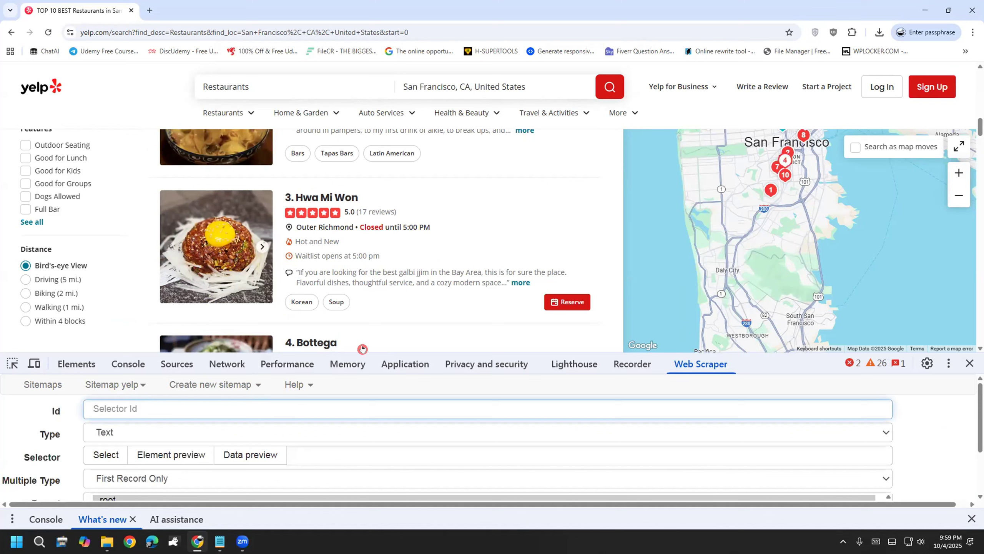
# Step: Set the new selector's id to 'Restaurants' using the spelling suggestion
pyautogui.write('Restaurents')
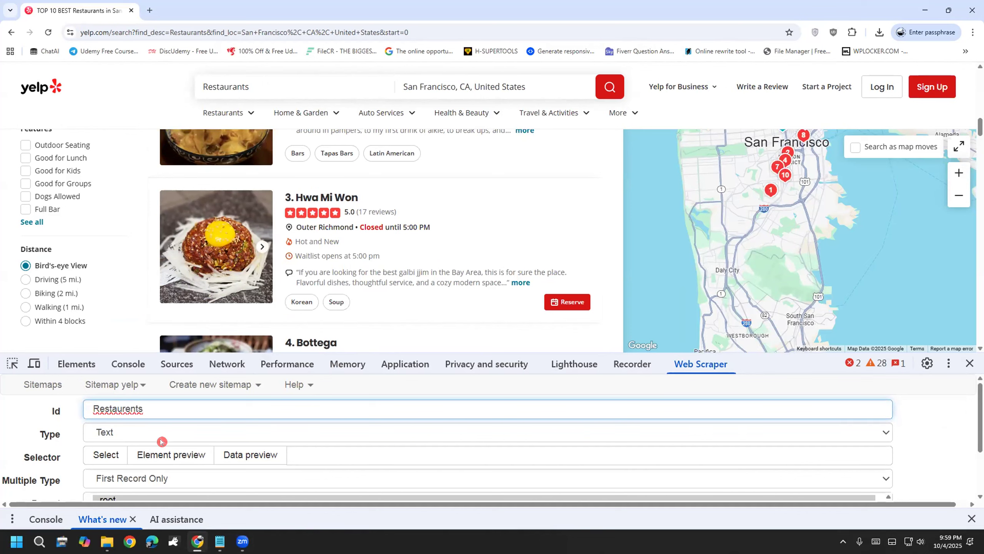
pyautogui.rightClick(113, 408)
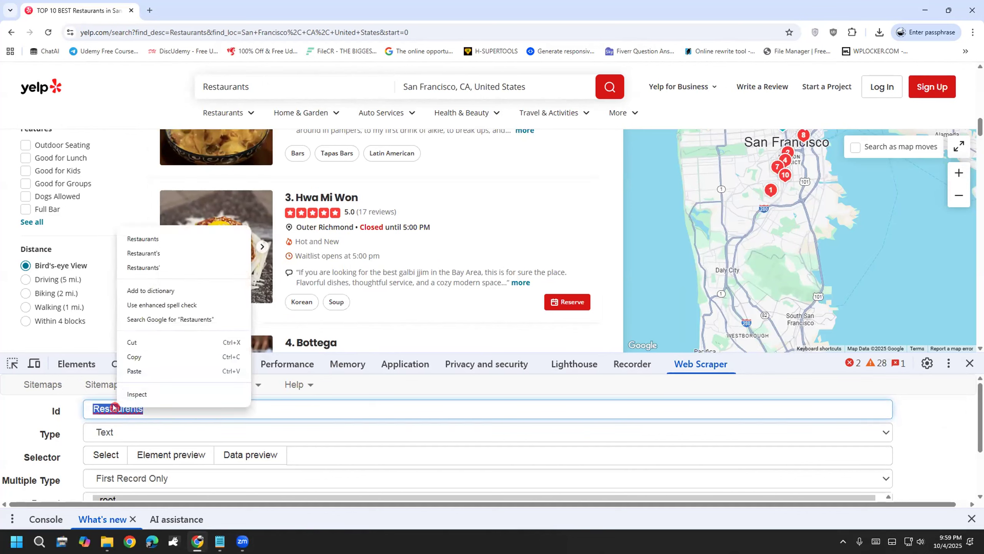
pyautogui.click(169, 240)
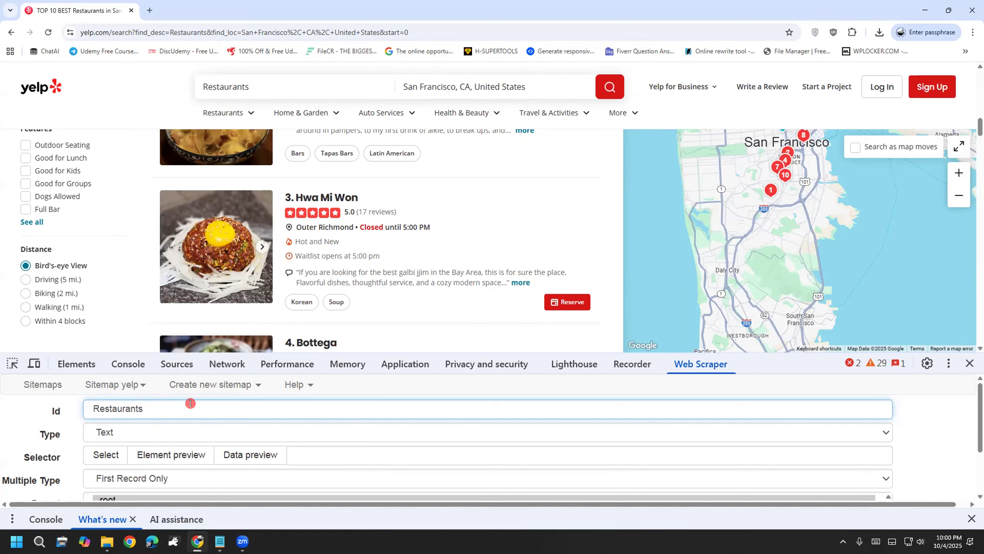
pyautogui.scroll(5, 364, 252)
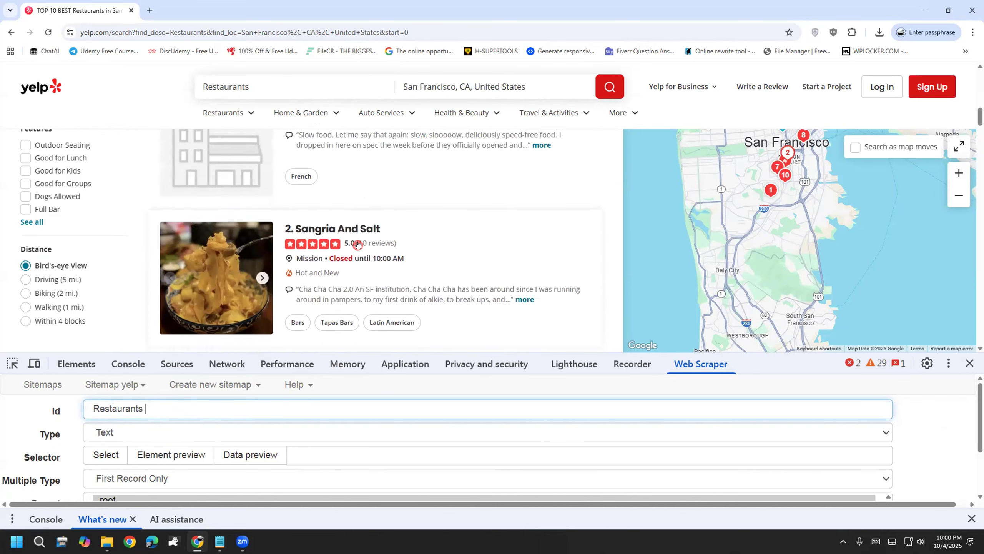
pyautogui.scroll(2, 343, 259)
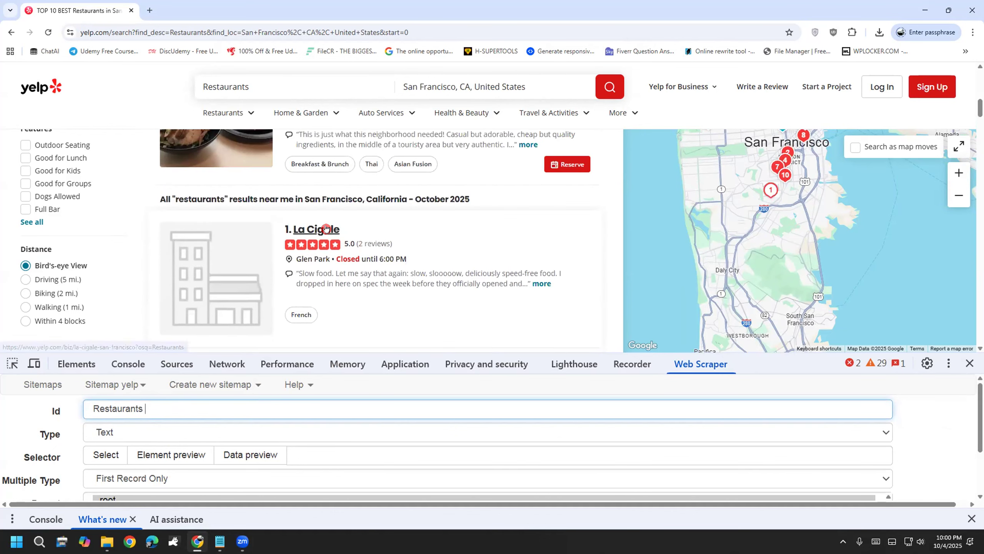
pyautogui.scroll(-6, 326, 228)
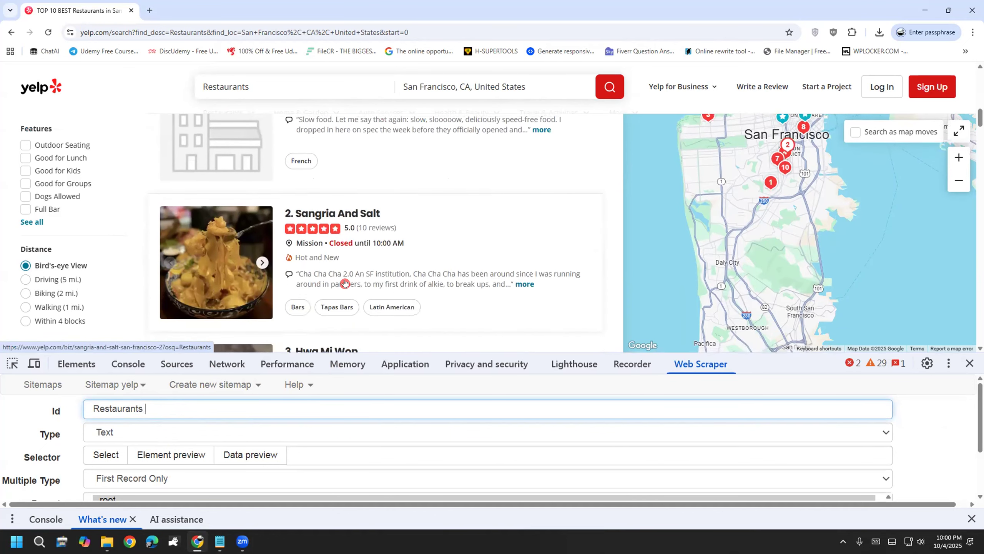
# Step: Set the selector type to Link and enable Multiple
pyautogui.click(124, 433)
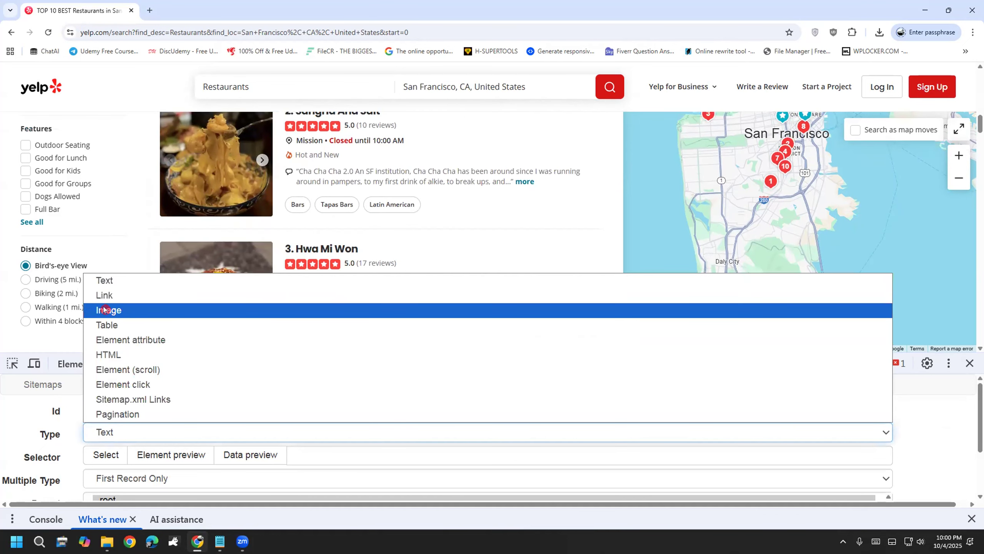
pyautogui.click(116, 296)
pyautogui.scroll(-1, 336, 391)
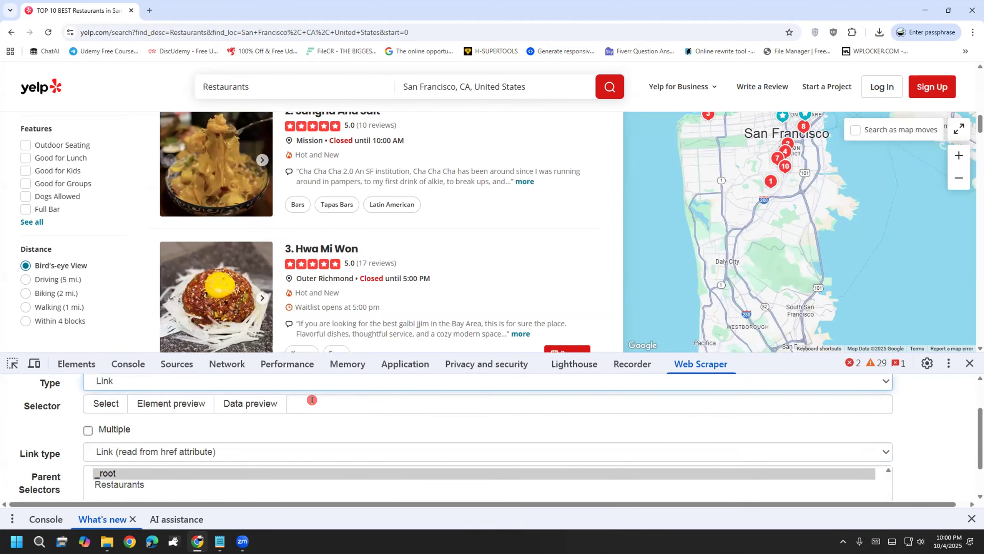
pyautogui.scroll(1, 319, 267)
pyautogui.scroll(5, 318, 266)
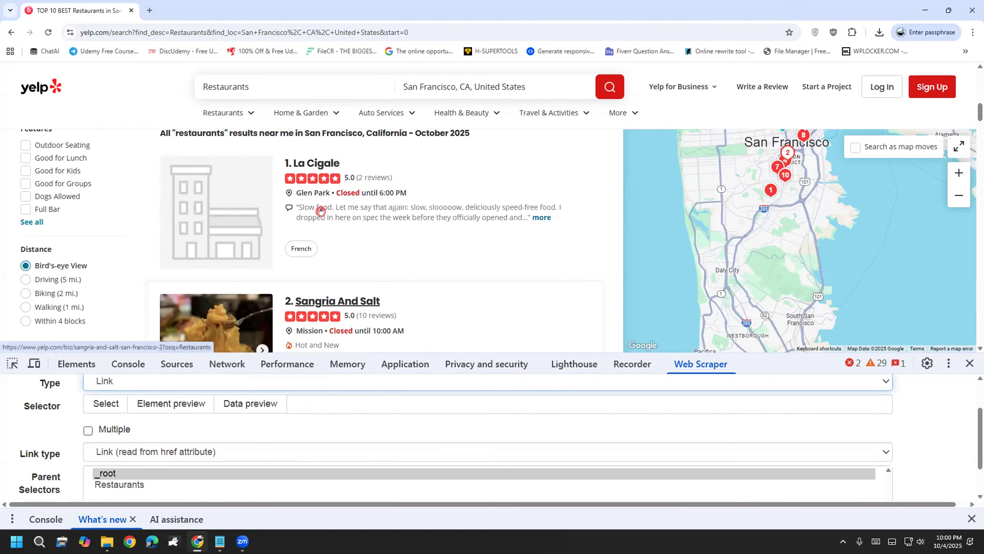
pyautogui.scroll(-2, 333, 222)
pyautogui.scroll(-2, 333, 222)
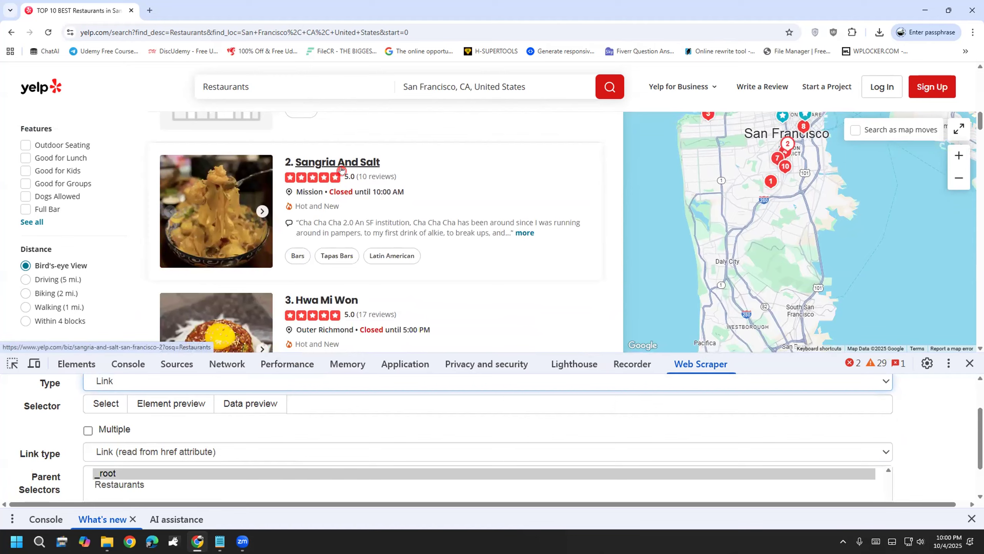
pyautogui.scroll(-2, 336, 194)
pyautogui.scroll(4, 336, 195)
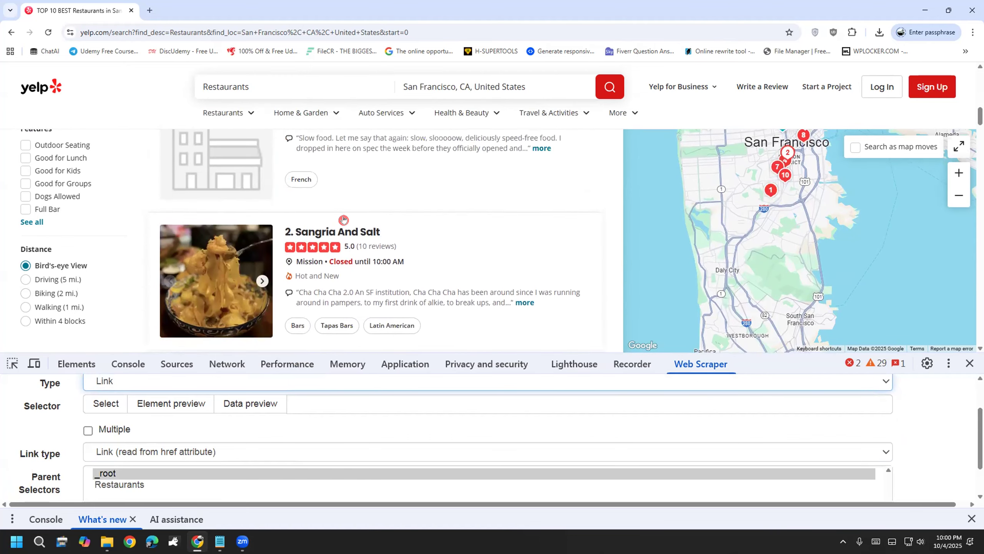
pyautogui.click(111, 427)
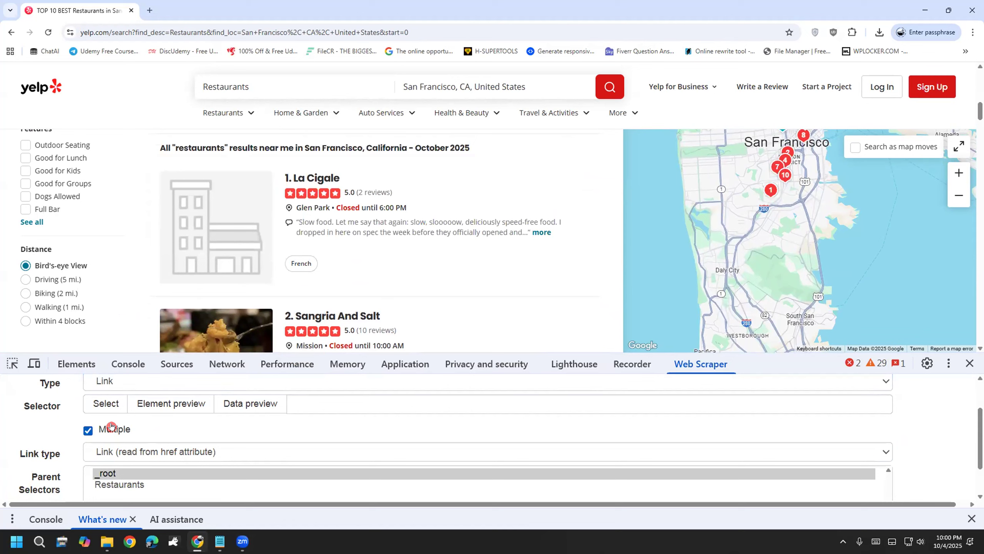
# Step: Select the La Cigale and Sangria And Salt title links on the page
pyautogui.click(97, 402)
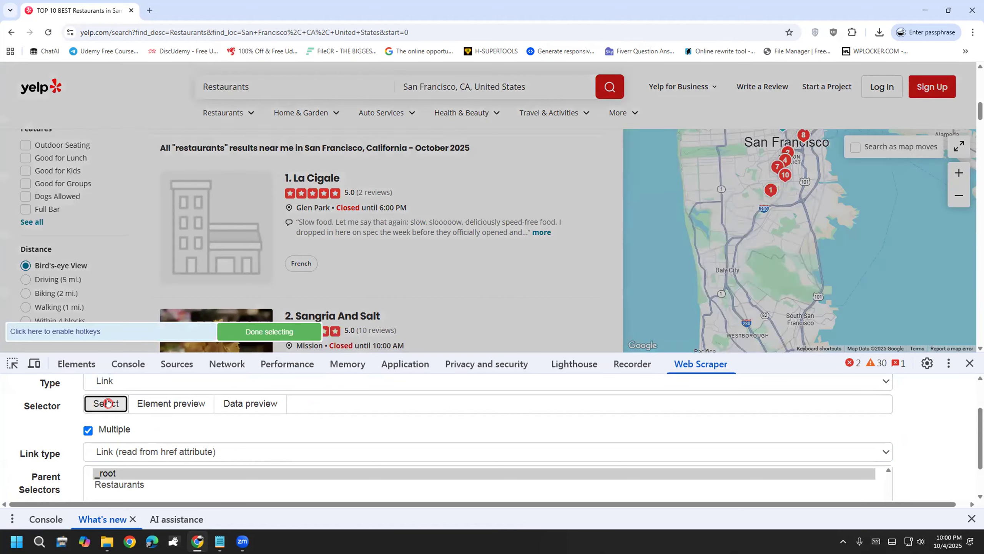
pyautogui.click(317, 171)
pyautogui.scroll(-2, 317, 194)
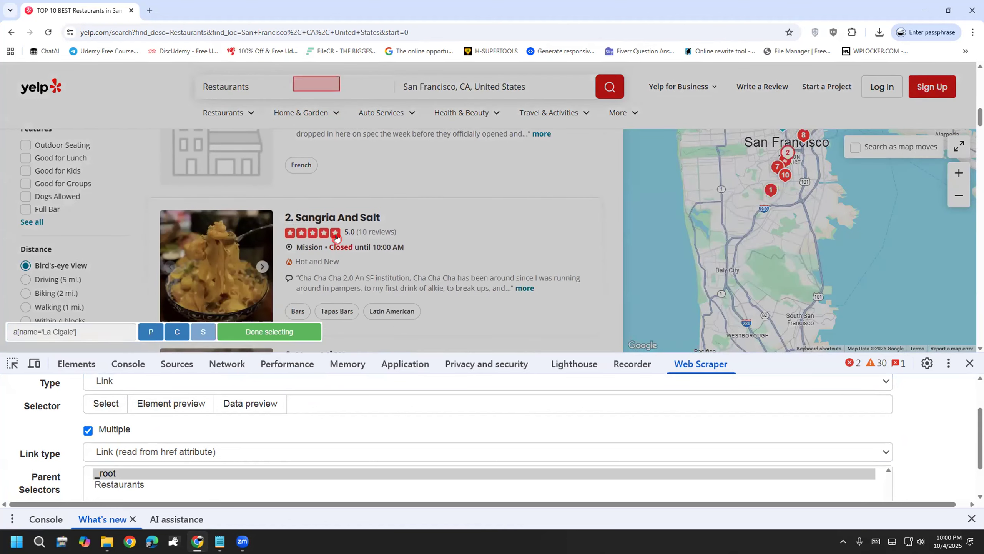
pyautogui.click(317, 212)
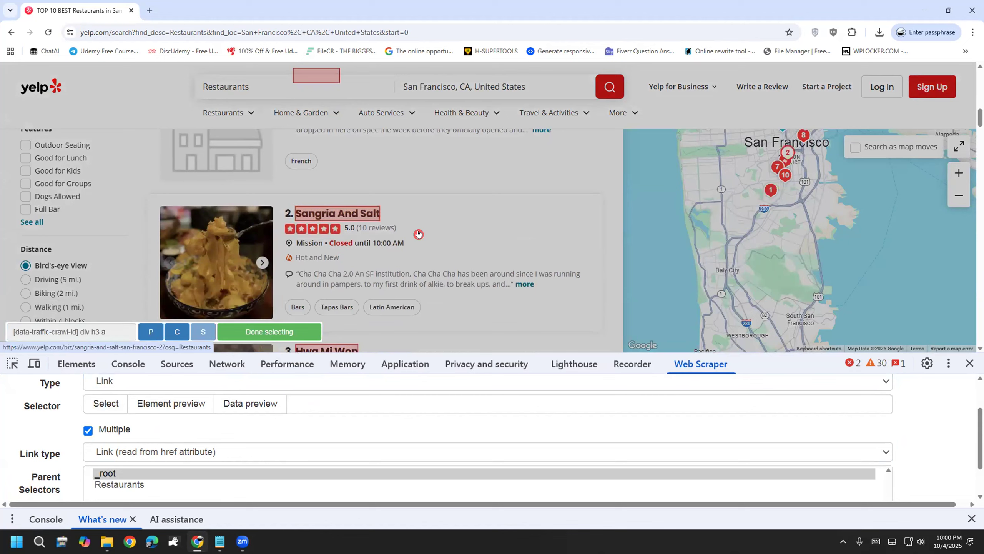
pyautogui.scroll(2, 424, 248)
pyautogui.scroll(-4, 446, 260)
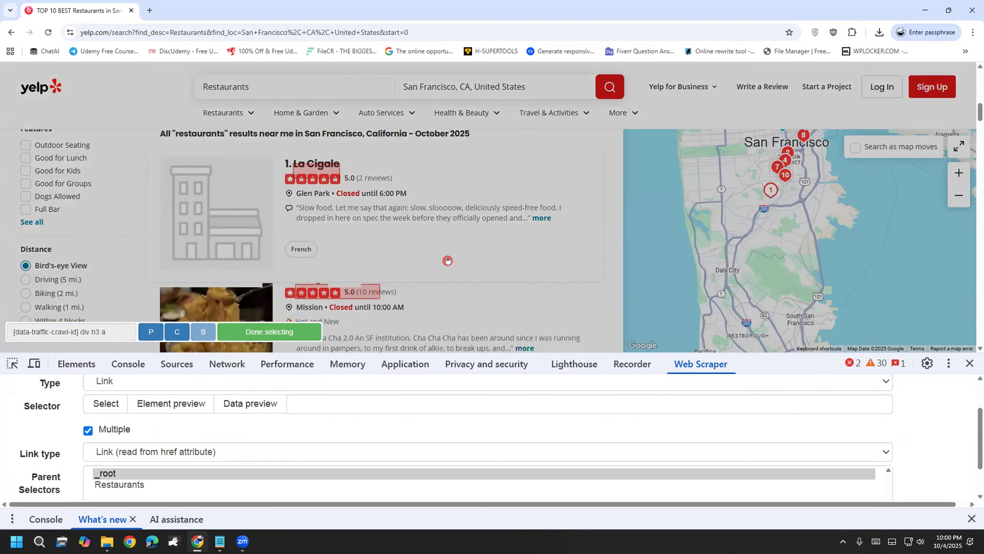
pyautogui.scroll(-5, 447, 260)
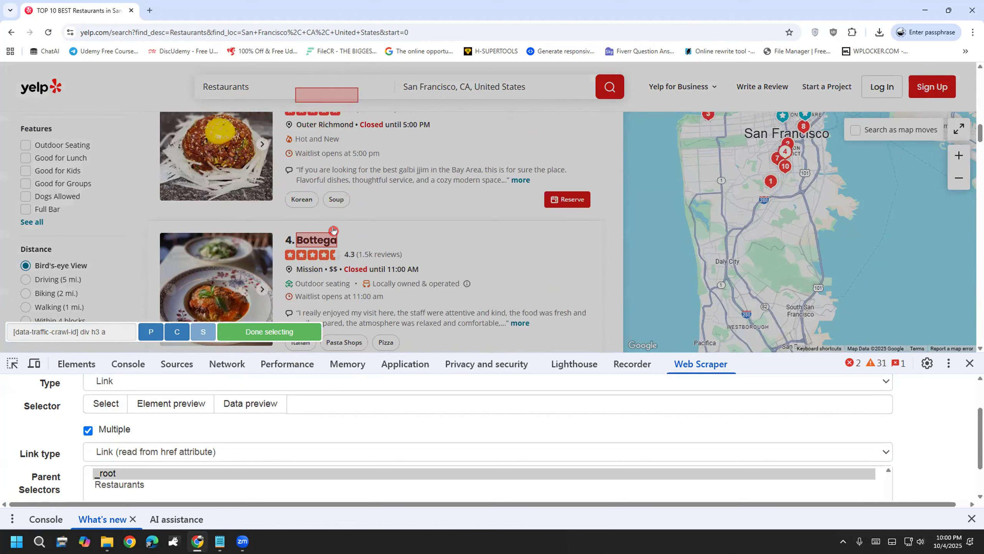
# Step: Finish picking so the selector reads [data-traffic-crawl-id] div h3 a, and save Restaurants
pyautogui.click(277, 331)
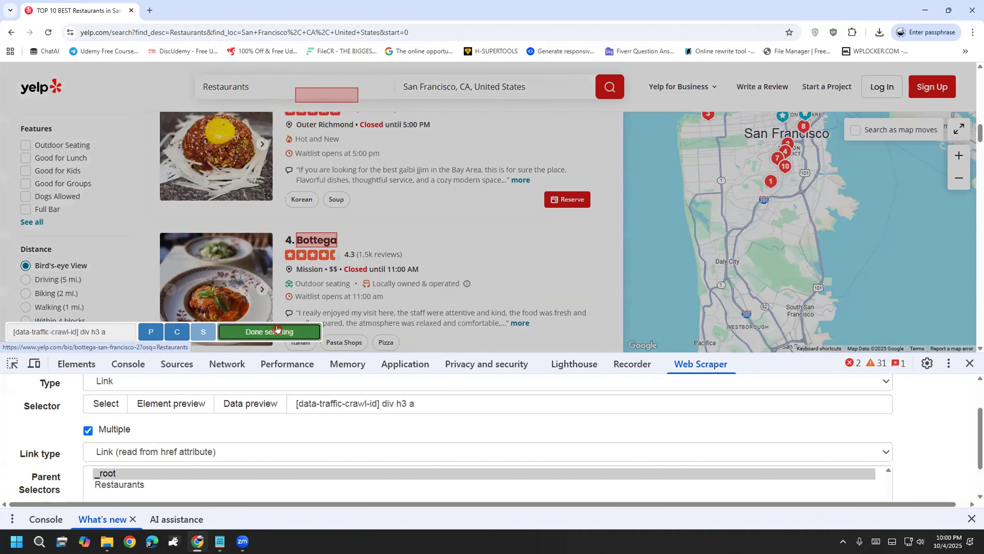
pyautogui.doubleClick(414, 403)
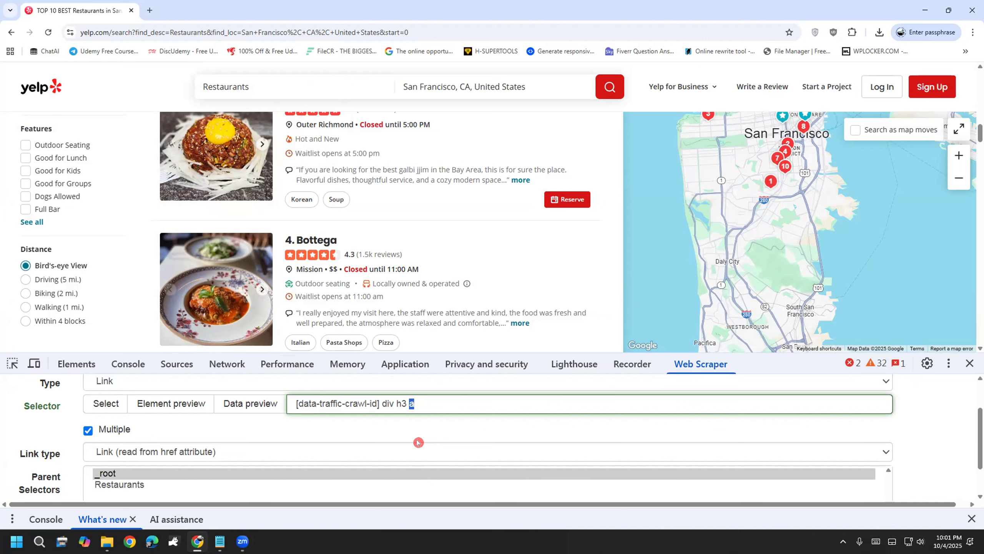
pyautogui.click(434, 400)
pyautogui.doubleClick(410, 404)
pyautogui.scroll(-1, 396, 445)
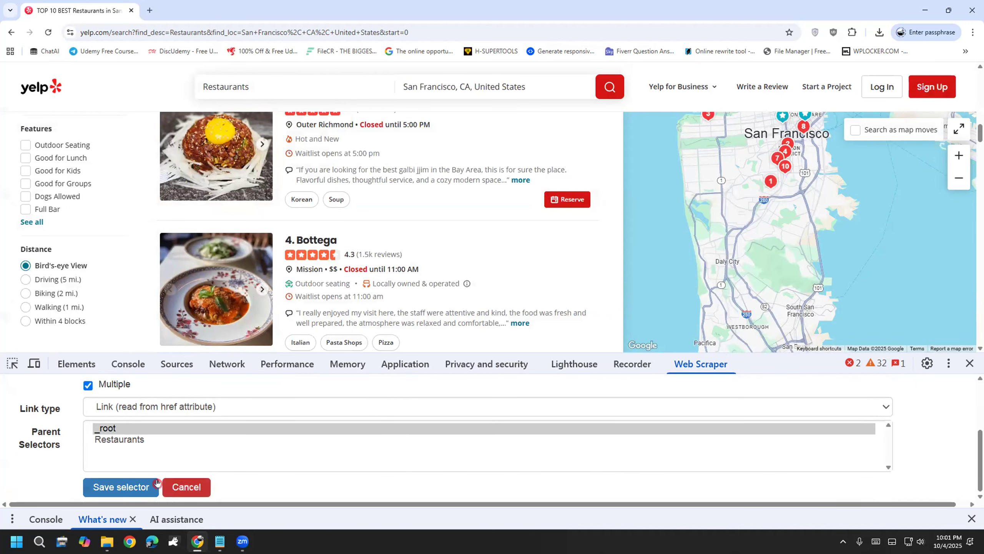
pyautogui.click(122, 487)
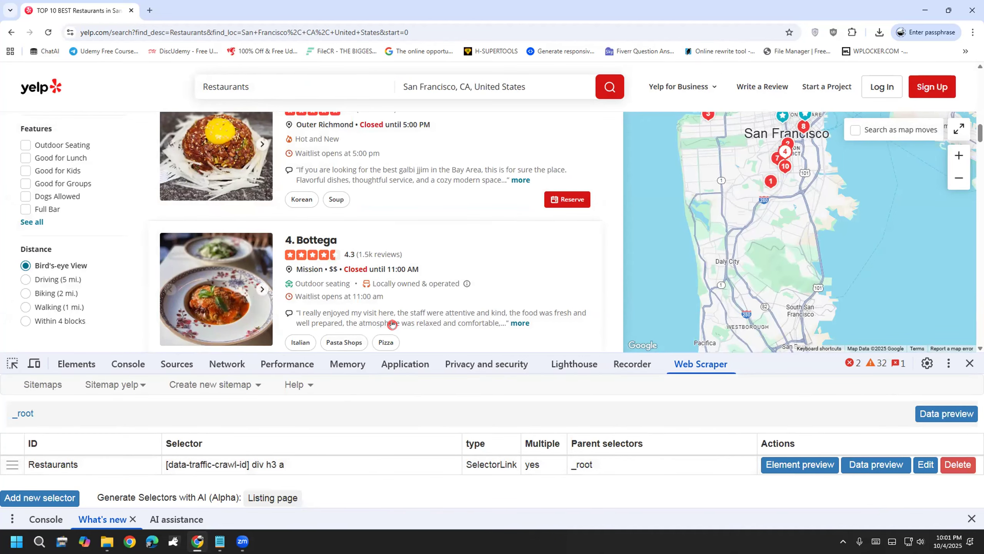
pyautogui.scroll(10, 392, 324)
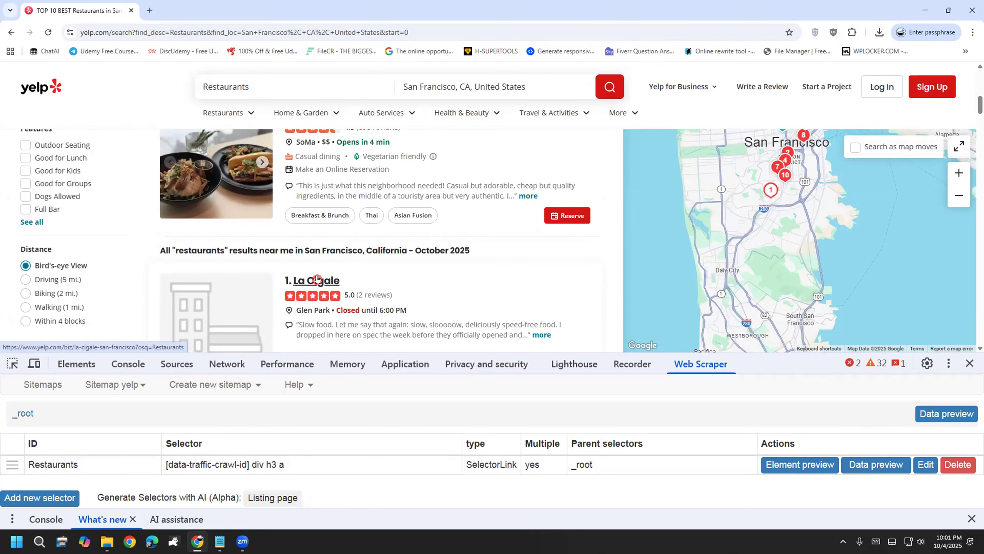
# Step: Open the Sangria And Salt business page in a new tab and switch to it
pyautogui.scroll(-2, 317, 279)
pyautogui.rightClick(341, 316)
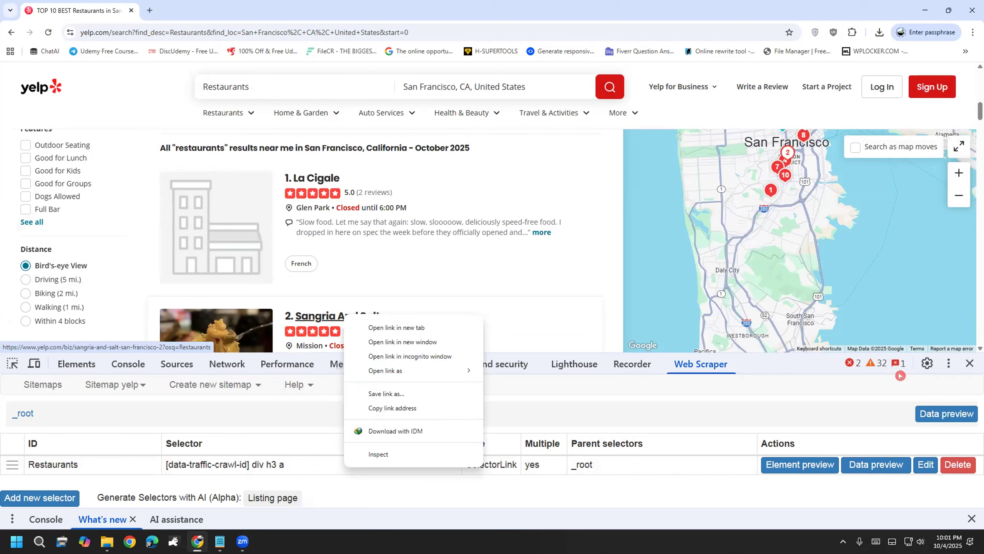
pyautogui.click(970, 362)
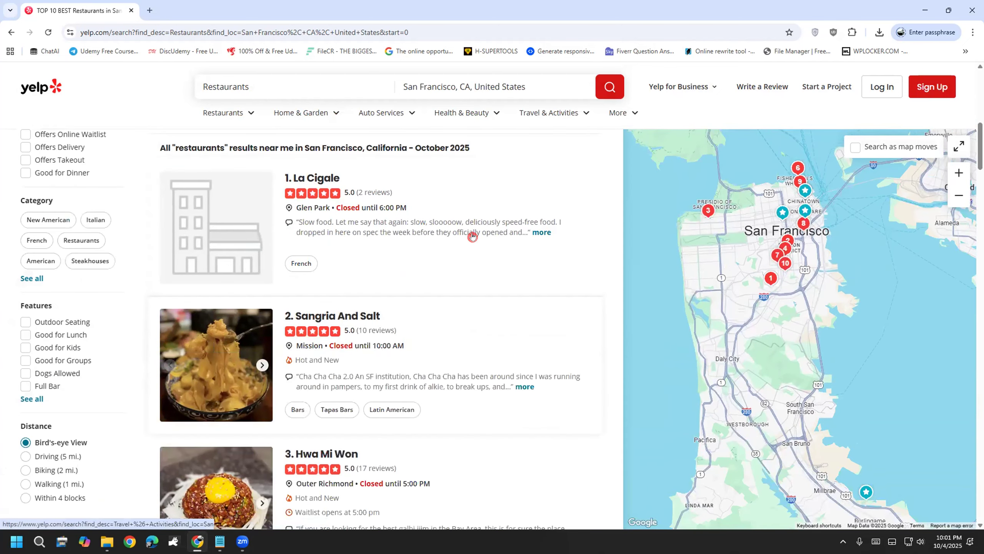
pyautogui.rightClick(344, 314)
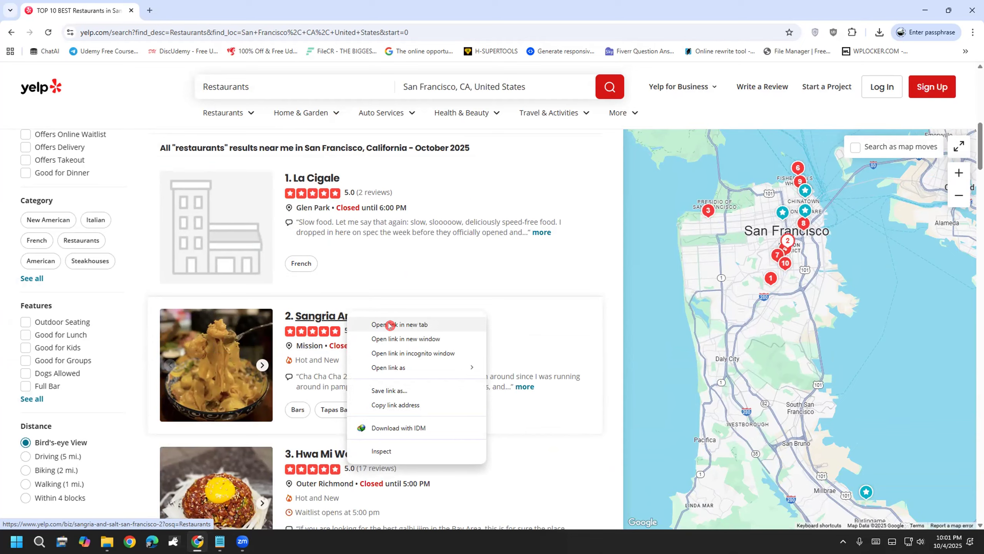
pyautogui.click(389, 324)
pyautogui.click(170, 5)
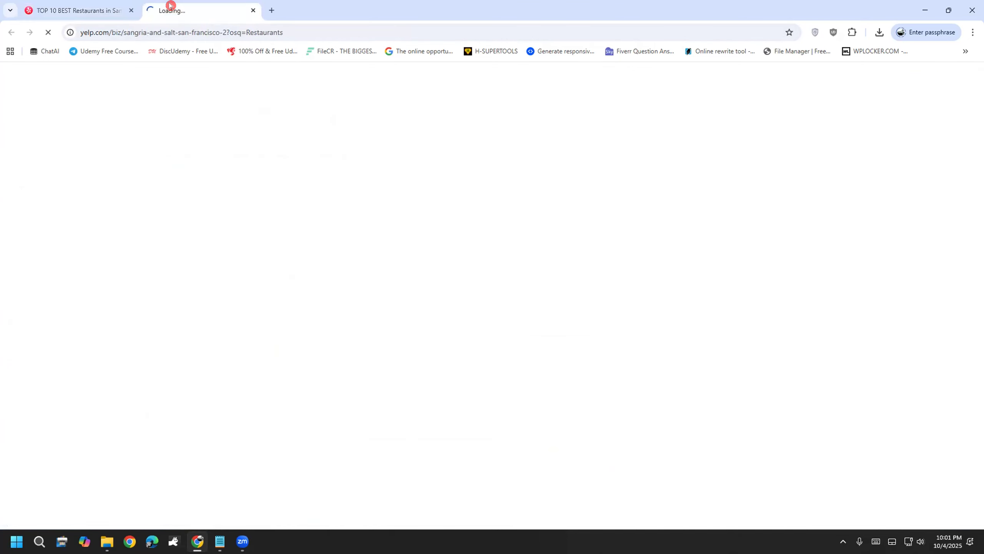
# Step: Mark the website, phone number, address and Bars category as data to collect, then clear marks
pyautogui.scroll(-3, 467, 171)
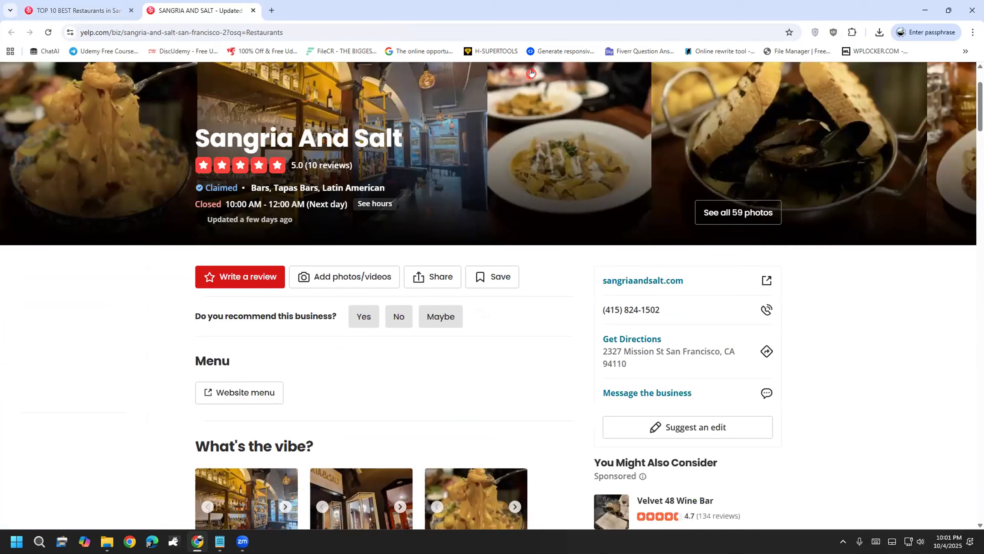
pyautogui.moveTo(582, 287); pyautogui.dragTo(621, 266)
pyautogui.moveTo(595, 313)
pyautogui.mouseDown()
pyautogui.moveTo(604, 324)
pyautogui.moveTo(625, 293)
pyautogui.mouseUp()
pyautogui.moveTo(605, 341); pyautogui.dragTo(630, 320)
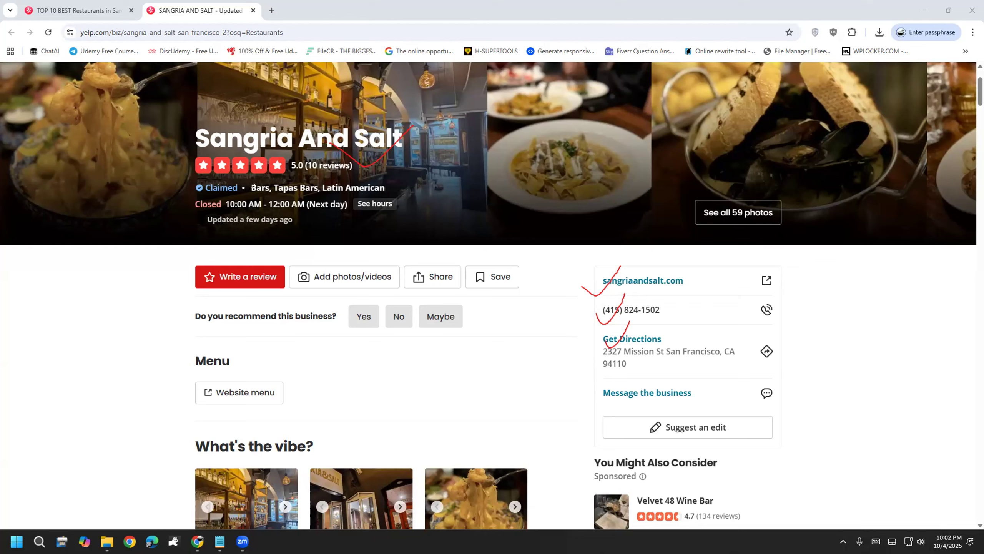
pyautogui.moveTo(252, 191); pyautogui.dragTo(280, 180)
pyautogui.press('Escape')
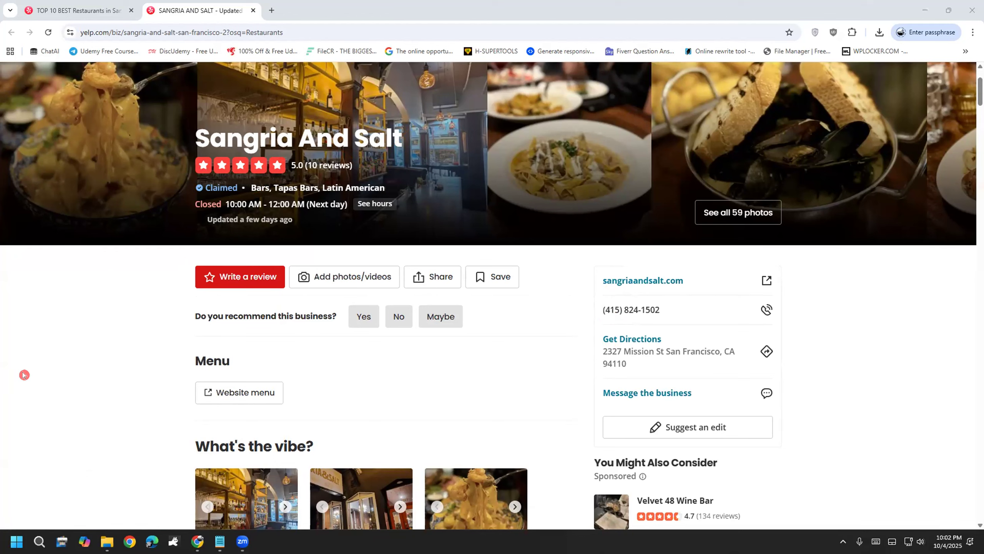
# Step: Open DevTools on Sangria And Salt, go to yelp > Restaurants, and add a new selector
pyautogui.rightClick(41, 456)
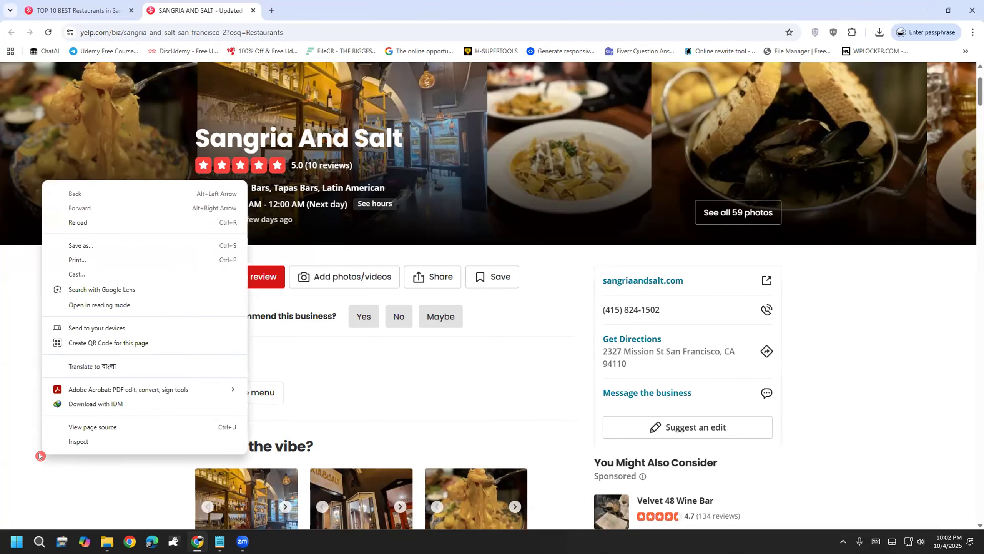
pyautogui.click(98, 443)
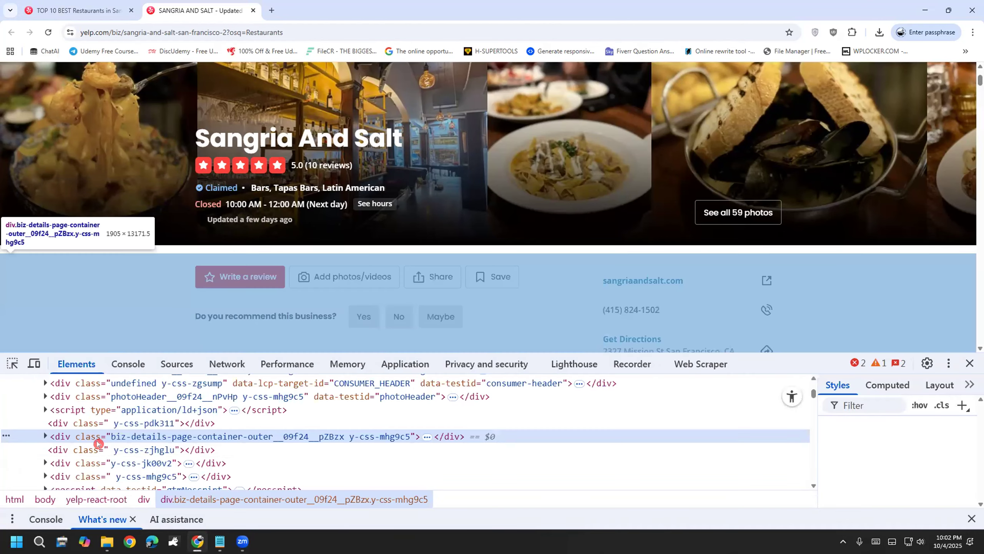
pyautogui.click(701, 366)
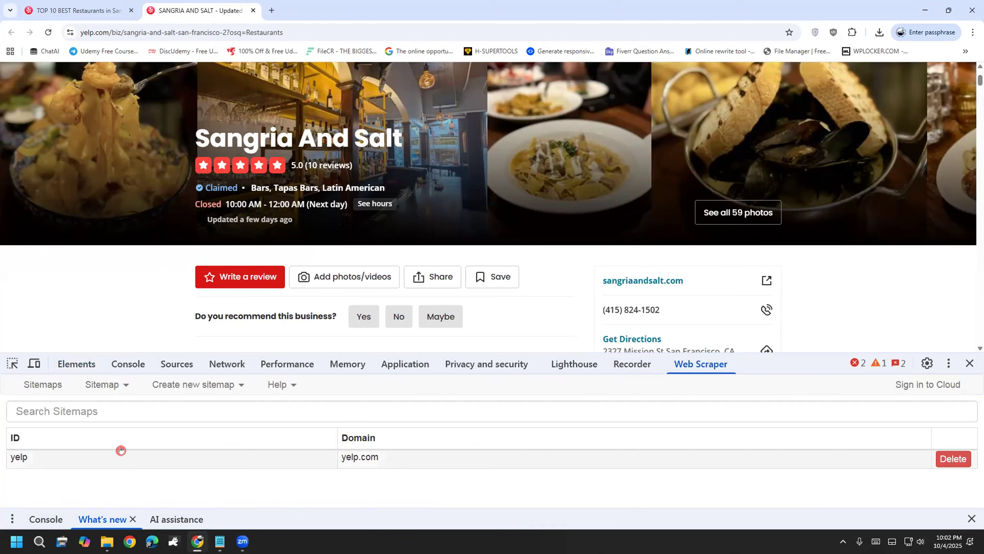
pyautogui.click(121, 449)
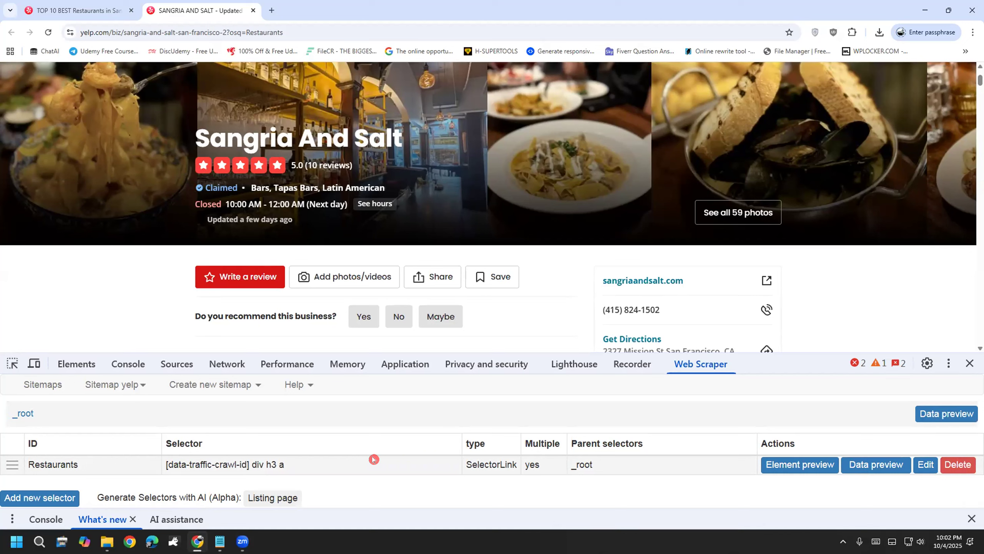
pyautogui.click(373, 458)
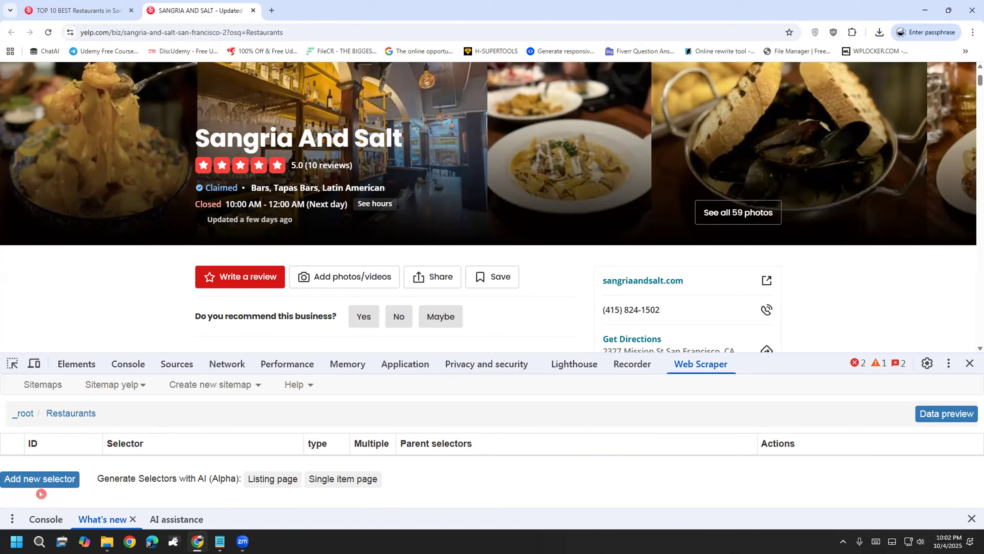
pyautogui.click(33, 481)
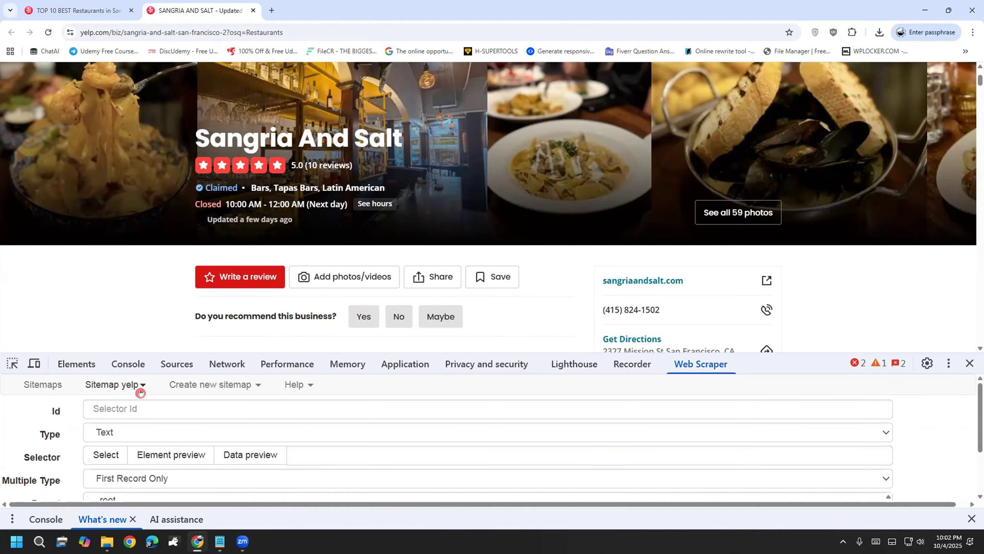
# Step: Enter 'Name' as the new selector's id
pyautogui.click(279, 404)
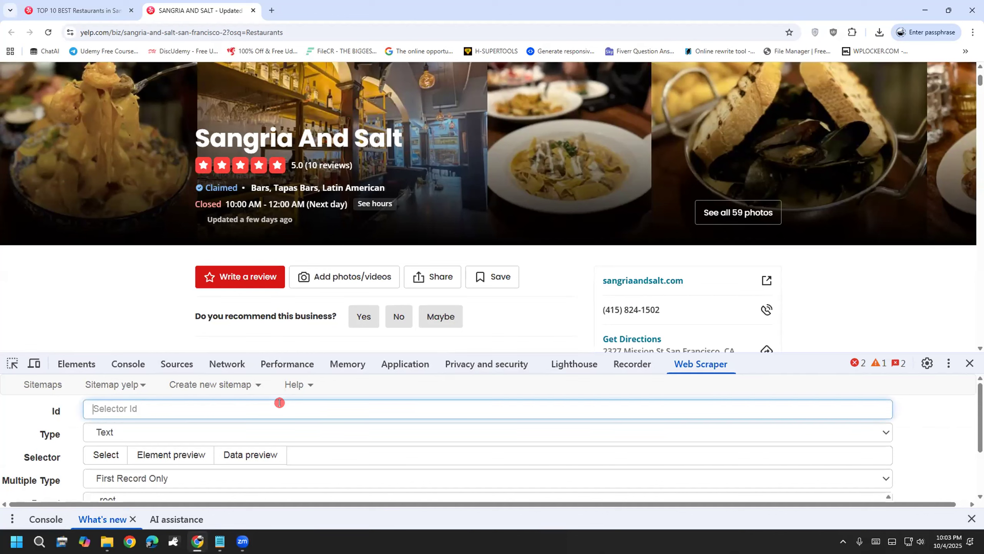
pyautogui.write('Name')
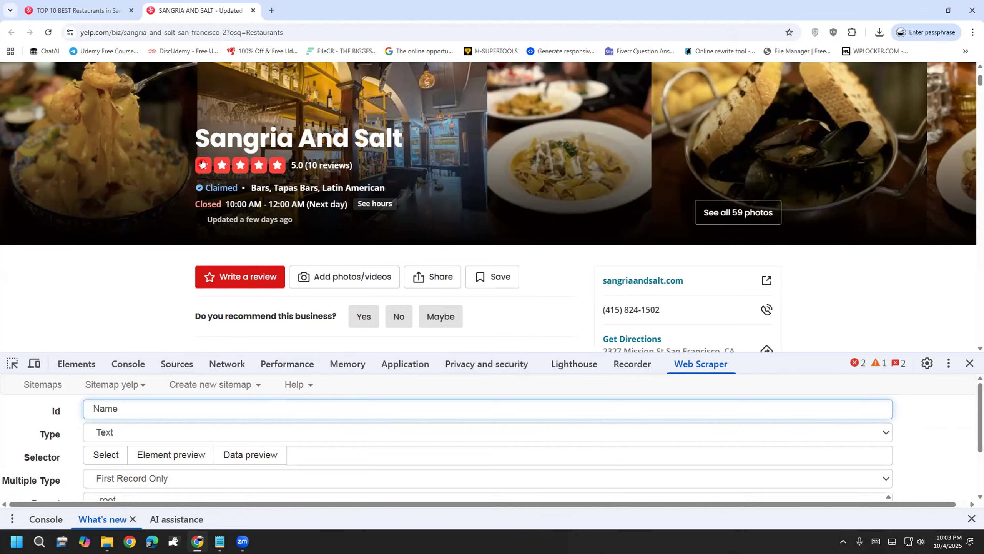
pyautogui.moveTo(194, 137); pyautogui.dragTo(390, 130)
pyautogui.click(391, 131)
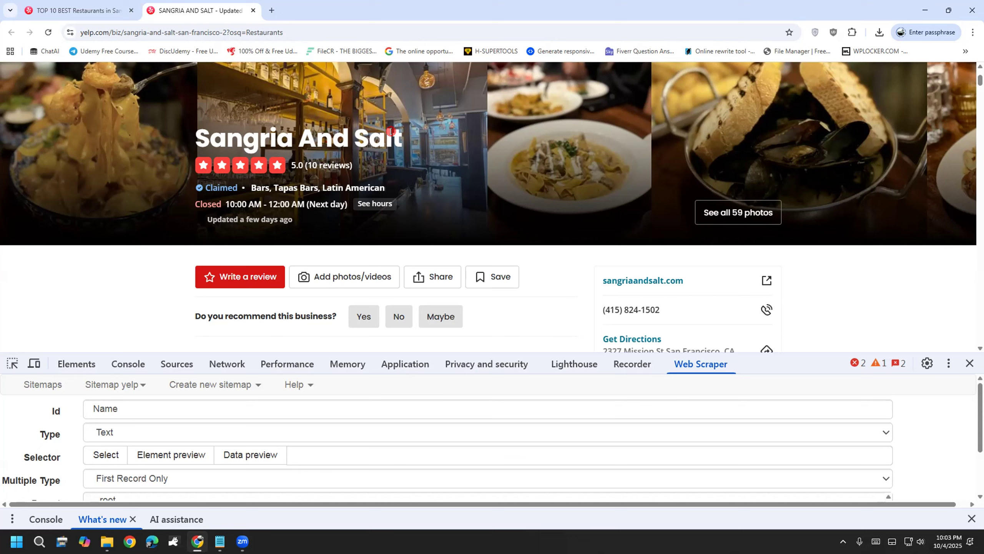
pyautogui.scroll(-2, 29, 473)
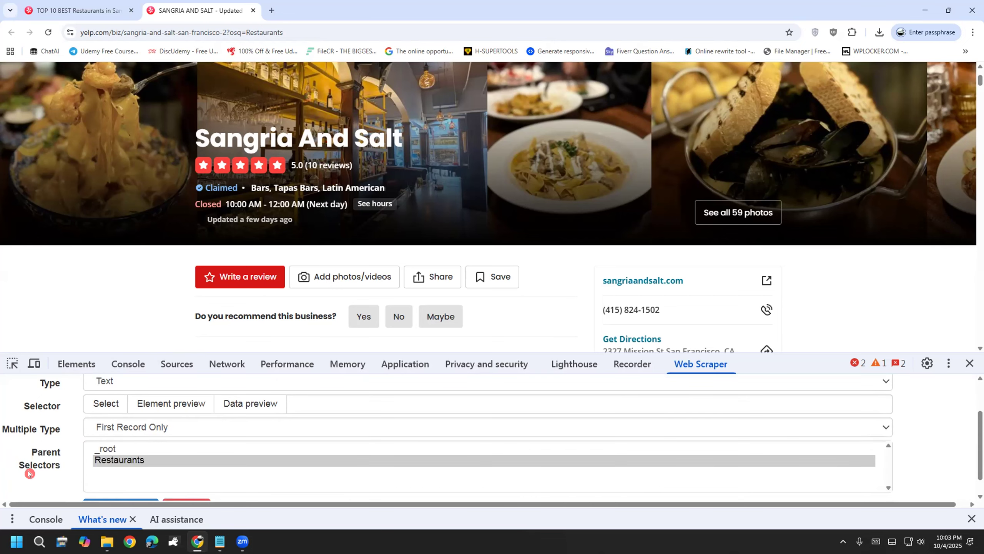
pyautogui.scroll(2, 71, 416)
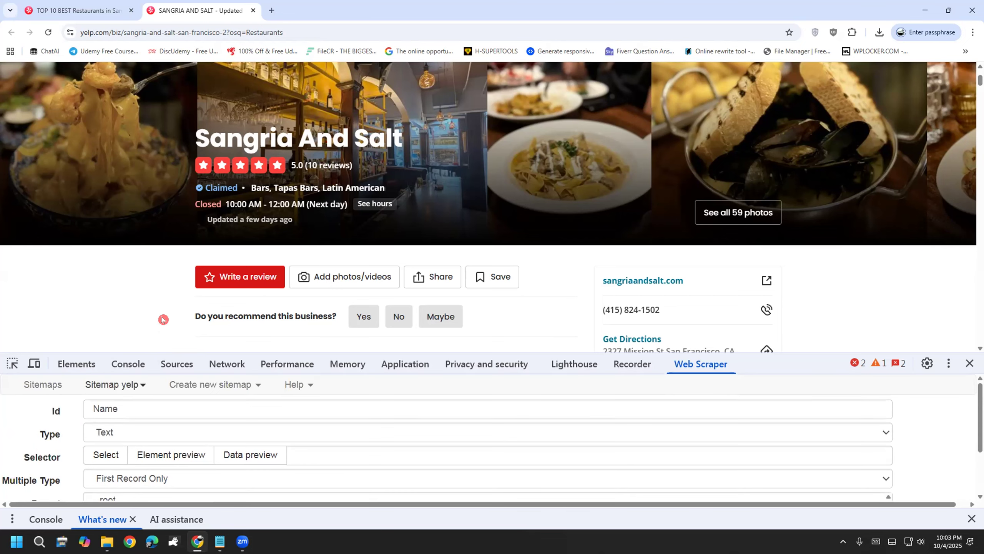
# Step: Pick the restaurant's h1 heading as the selector and save it
pyautogui.click(91, 457)
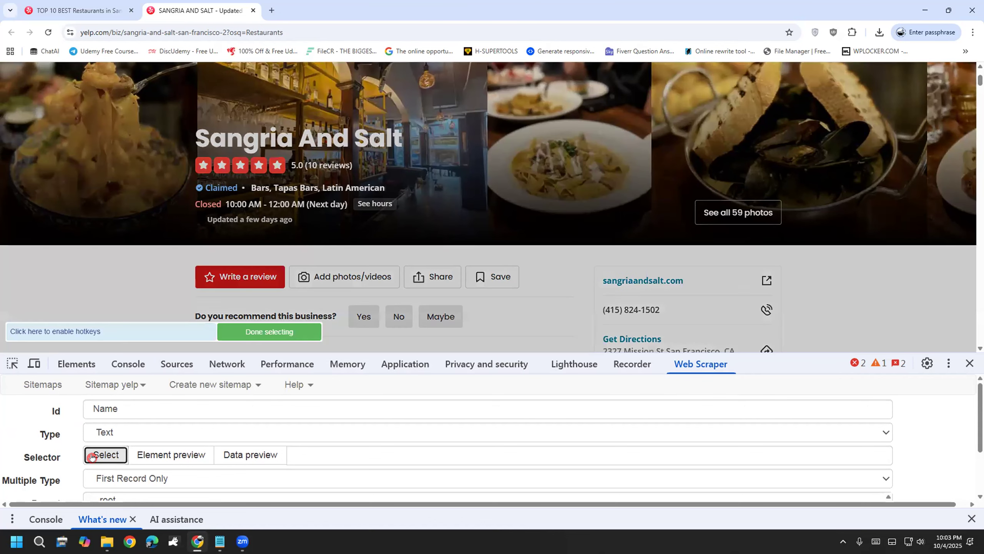
pyautogui.click(302, 133)
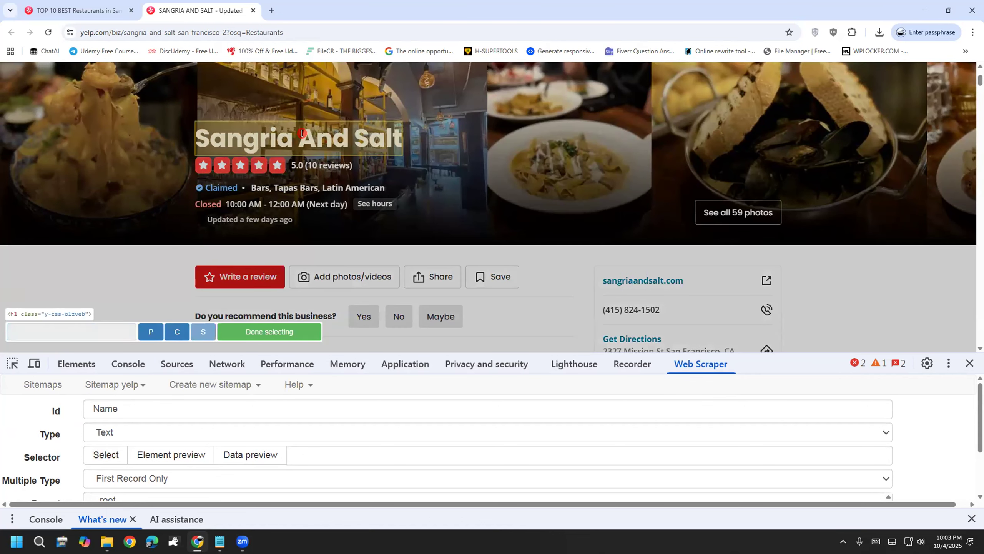
pyautogui.click(276, 332)
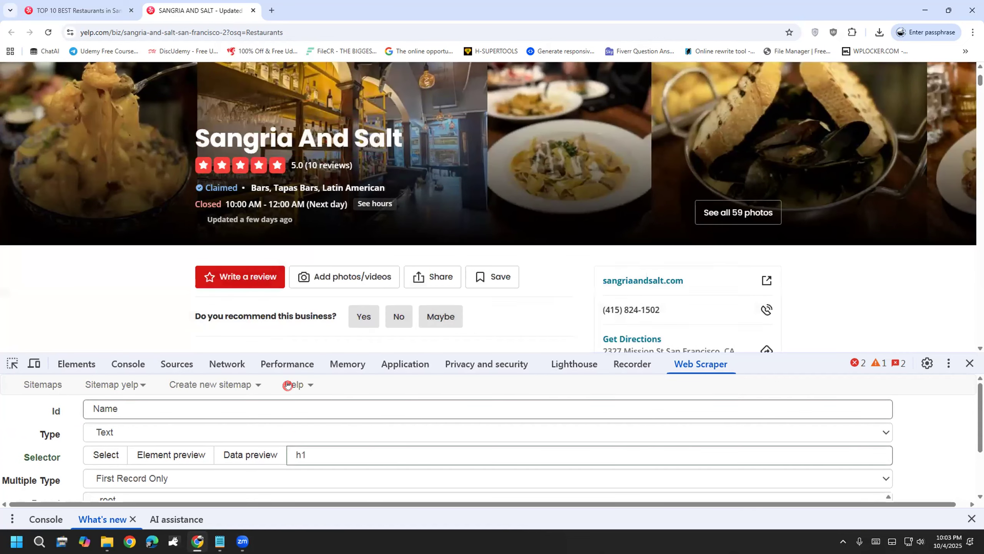
pyautogui.doubleClick(301, 455)
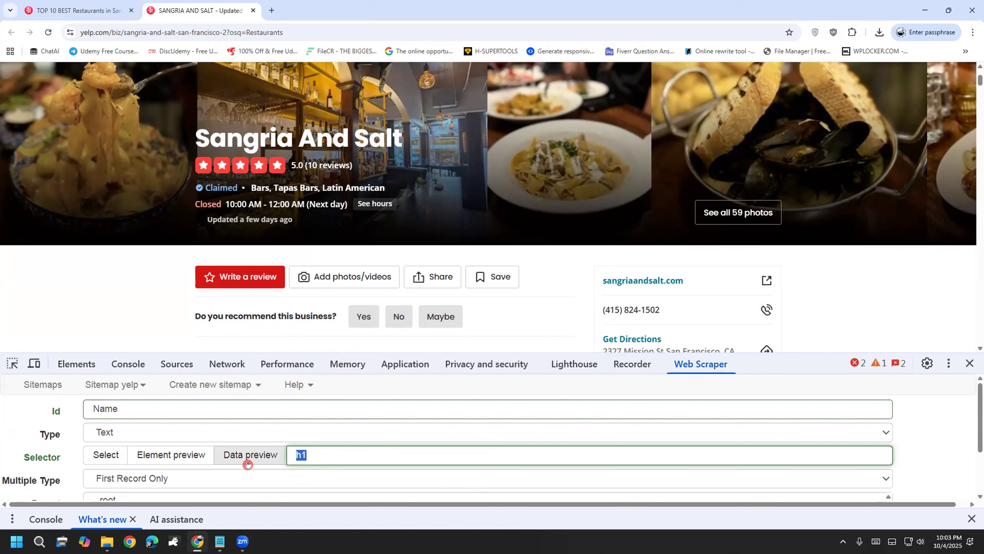
pyautogui.scroll(-2, 304, 466)
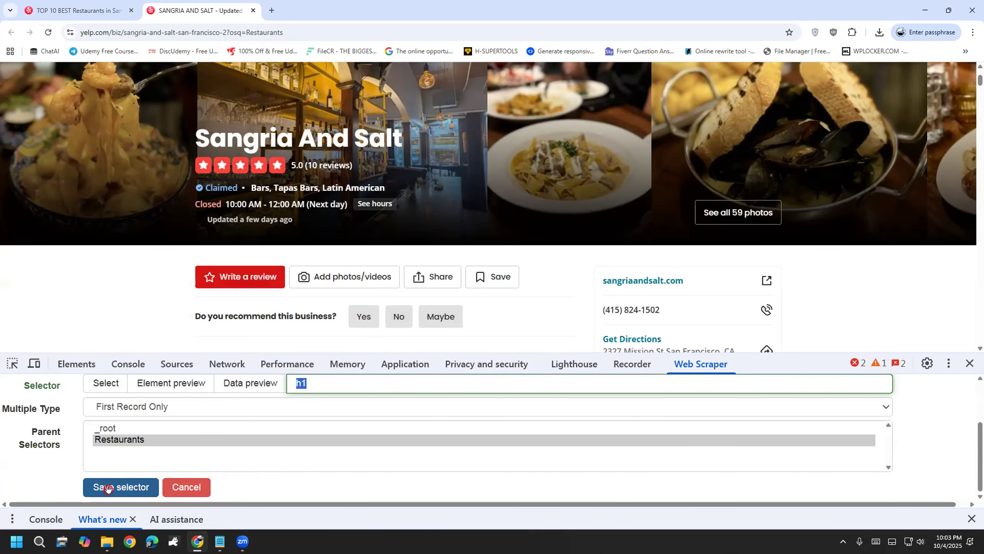
pyautogui.click(108, 488)
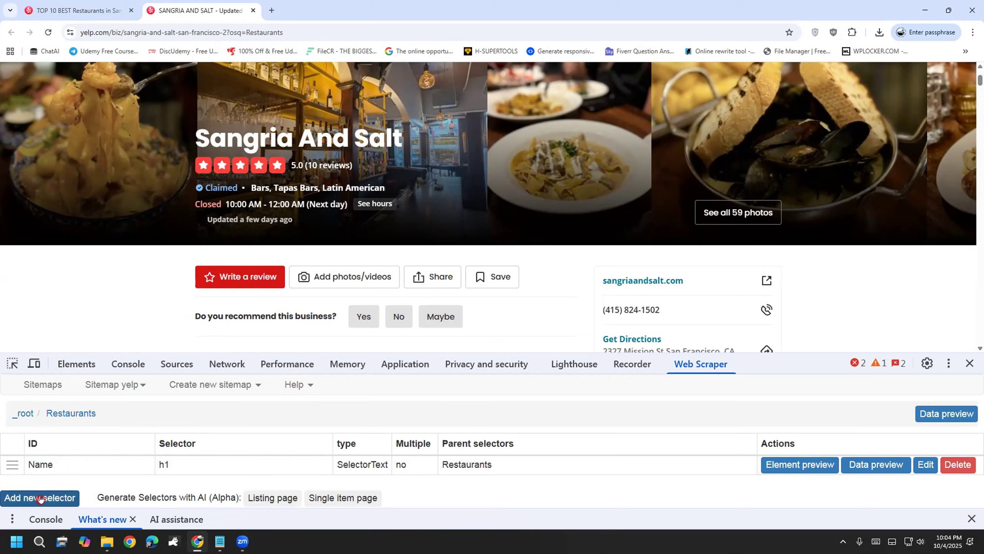
# Step: Add a selector with id 'Category' that picks the Bars category link
pyautogui.click(40, 497)
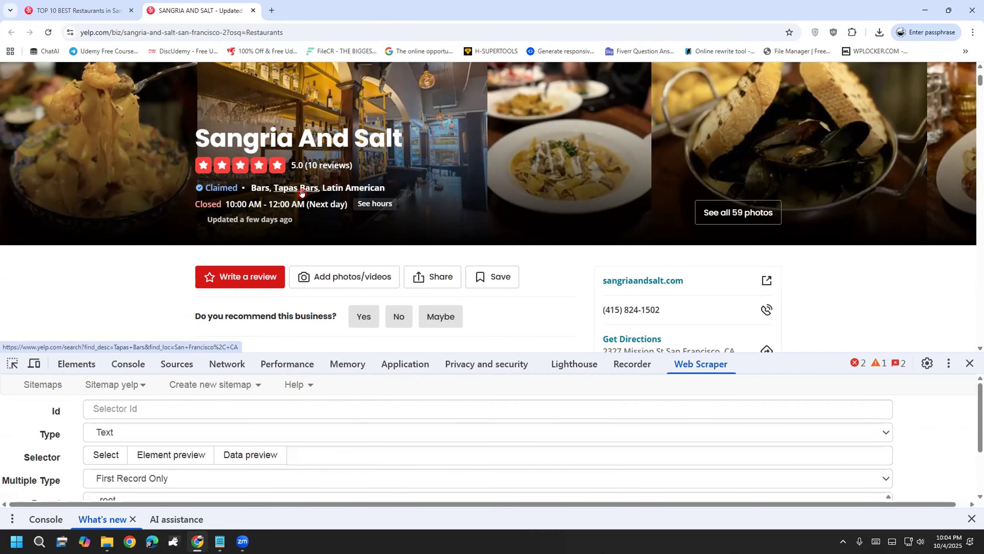
pyautogui.click(115, 408)
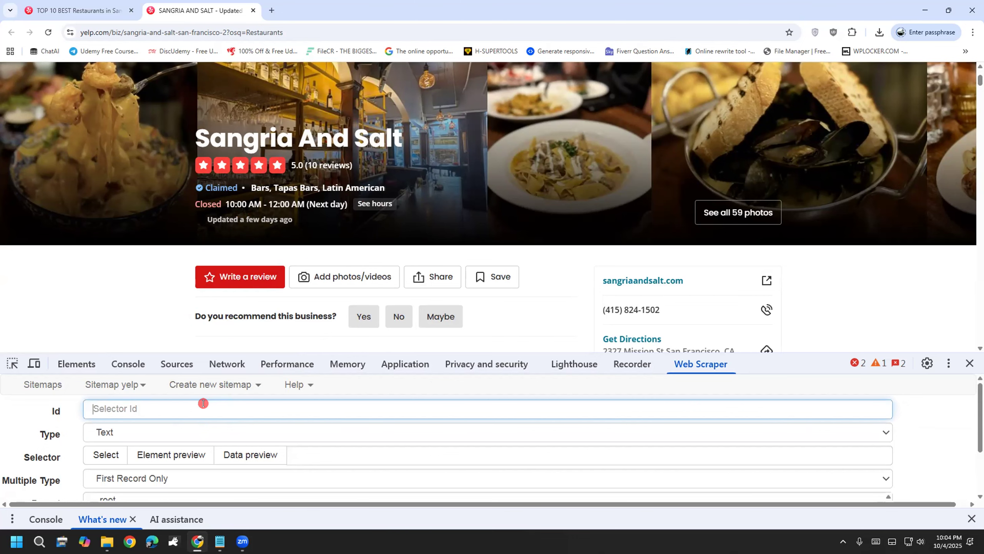
pyautogui.write('Category')
pyautogui.click(105, 455)
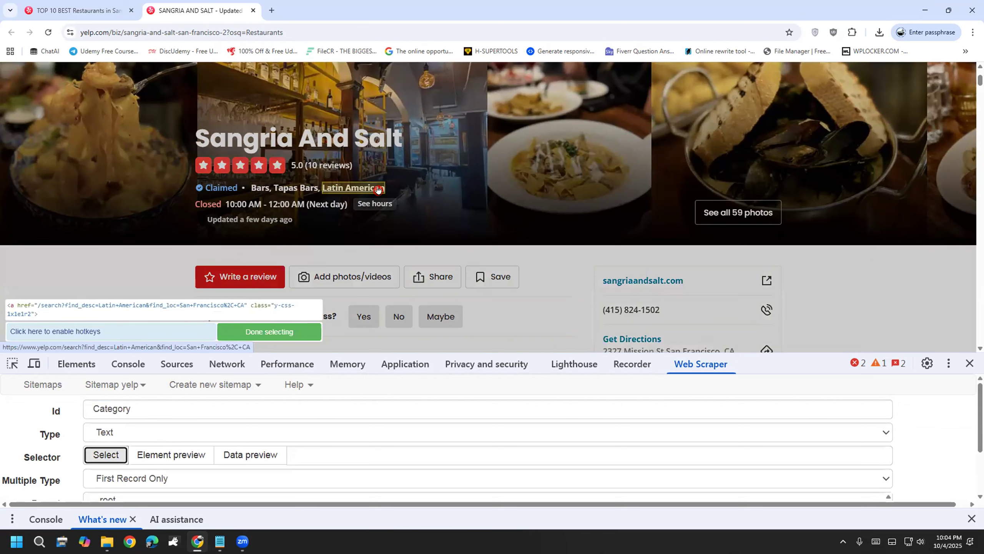
pyautogui.click(263, 188)
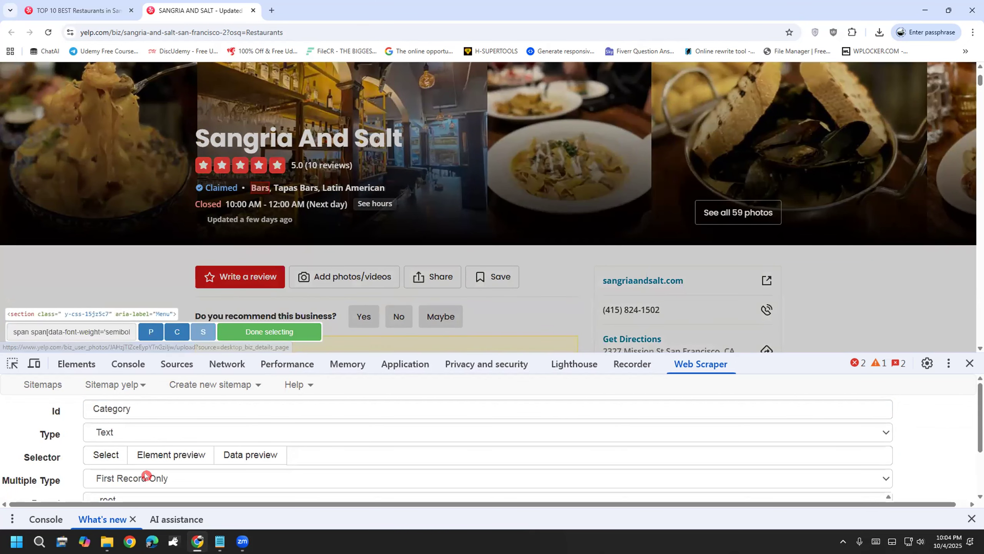
pyautogui.click(243, 329)
pyautogui.doubleClick(306, 454)
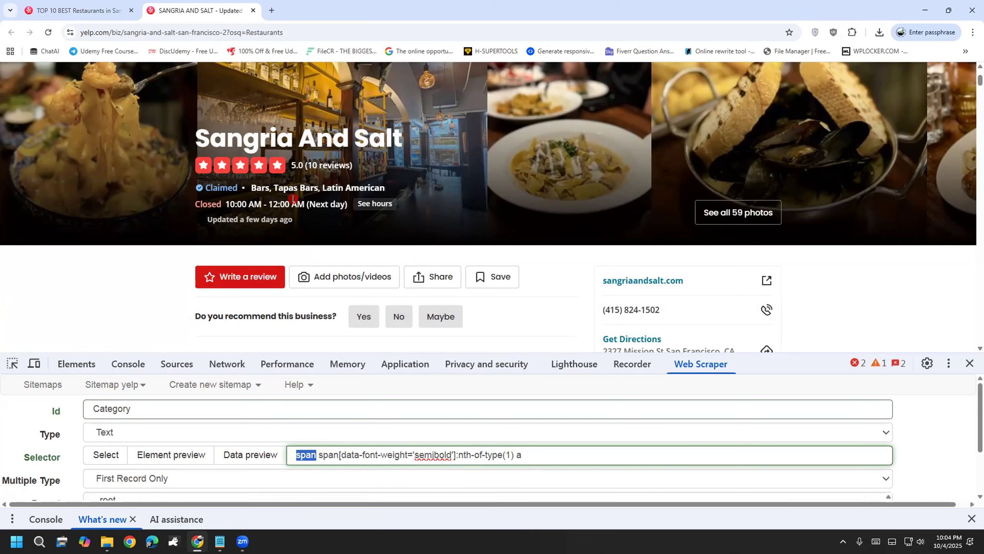
pyautogui.doubleClick(517, 453)
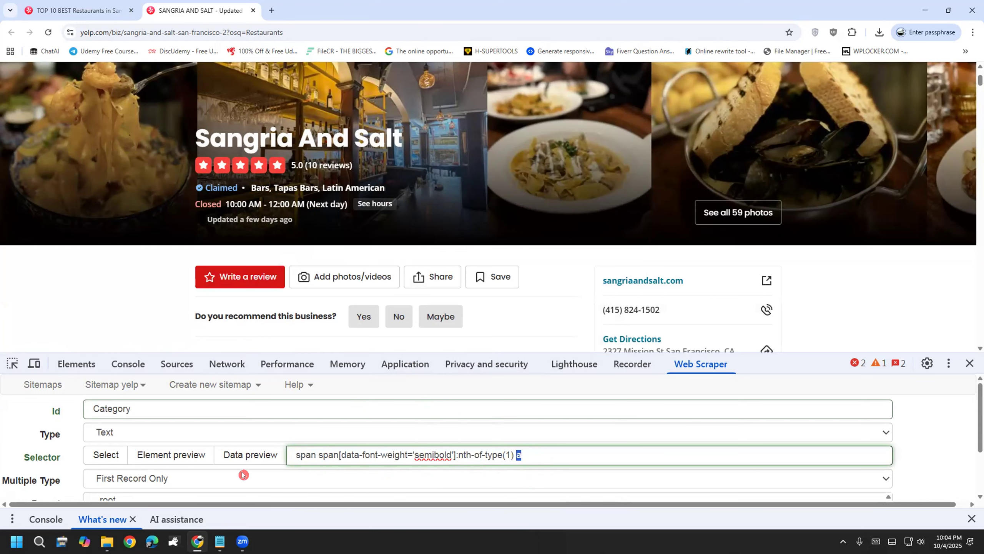
# Step: Save the Category selector and start another new selector
pyautogui.scroll(-2, 39, 441)
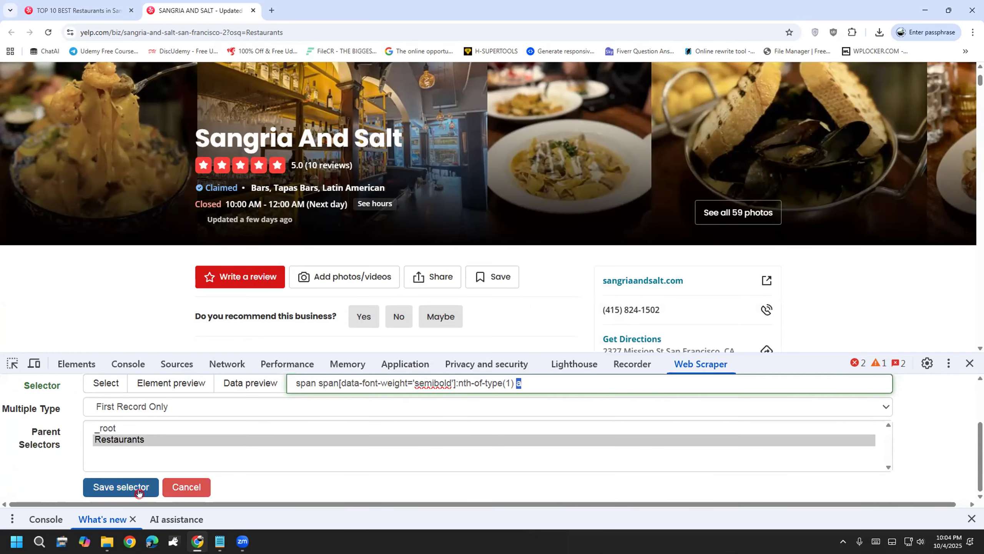
pyautogui.click(114, 488)
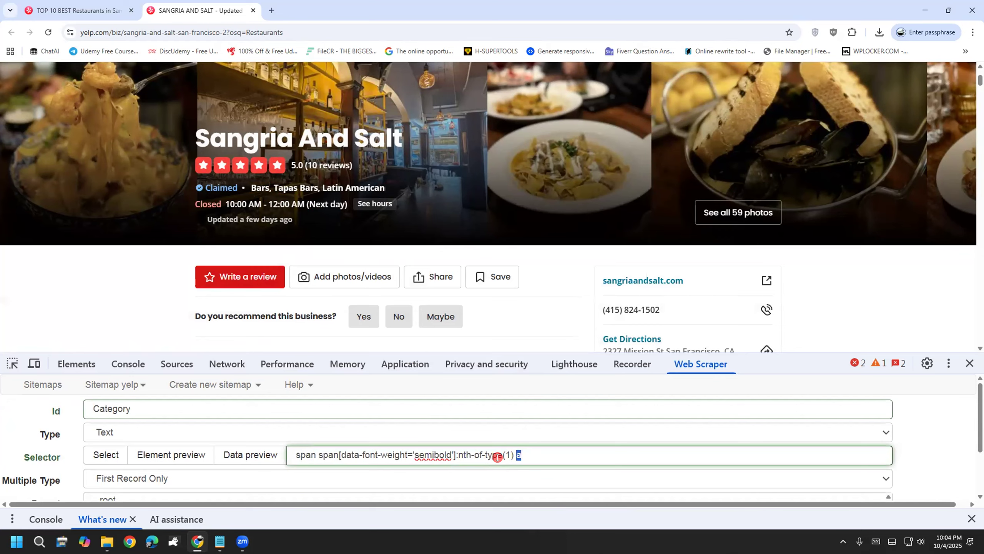
pyautogui.scroll(-2, 497, 457)
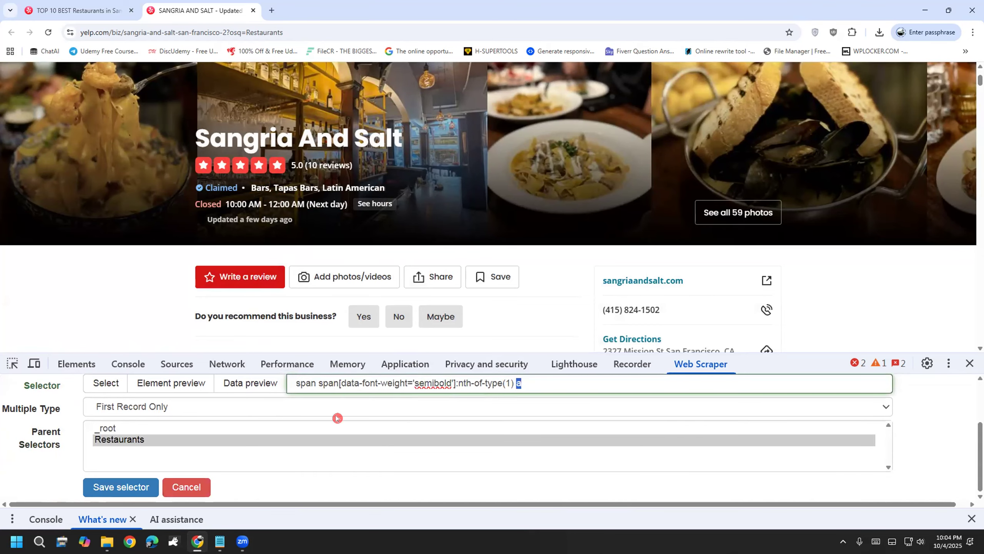
pyautogui.click(104, 484)
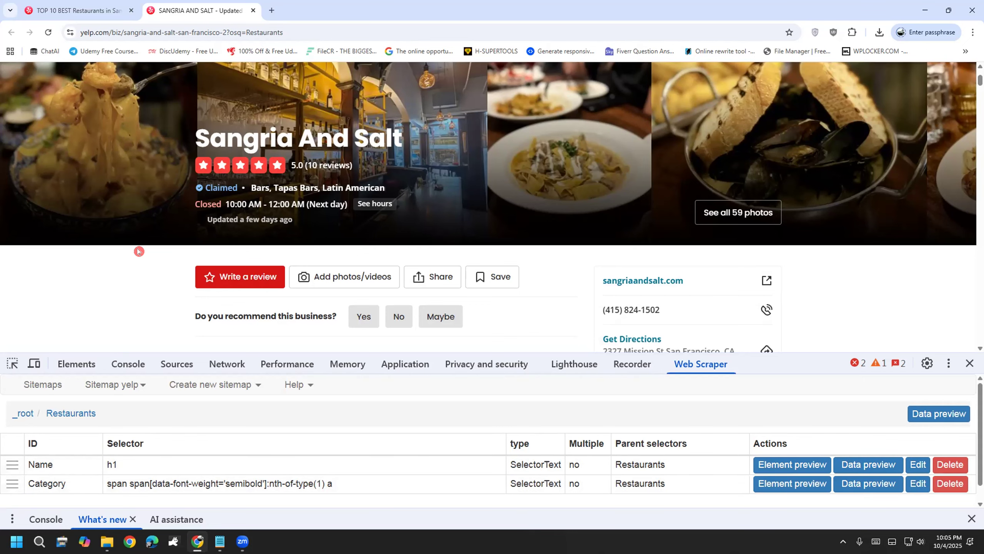
pyautogui.scroll(-2, 138, 251)
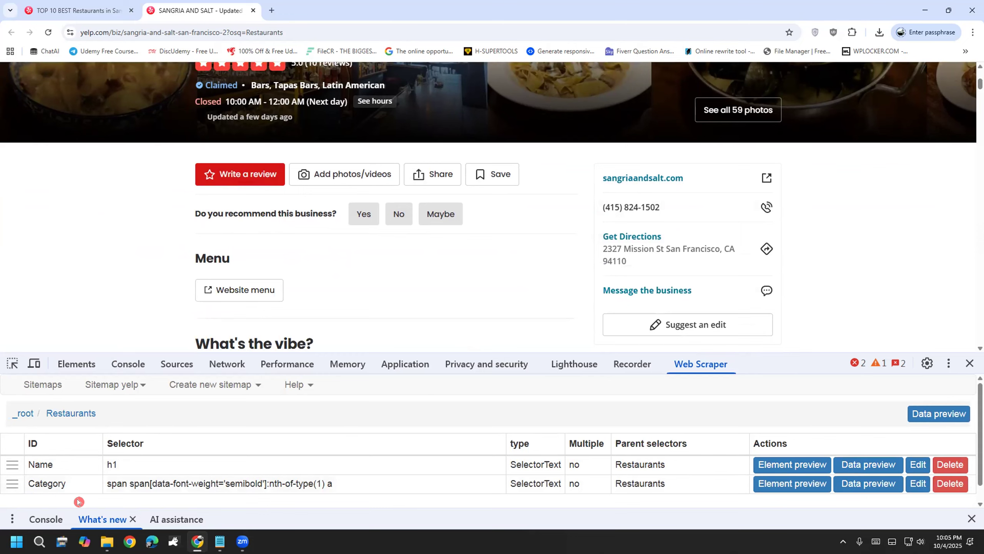
pyautogui.scroll(-1, 62, 449)
pyautogui.click(46, 491)
# Step: Name the selector 'Phone Number' and pick the restaurant's phone number on the page
pyautogui.click(165, 387)
pyautogui.write('Phone Number')
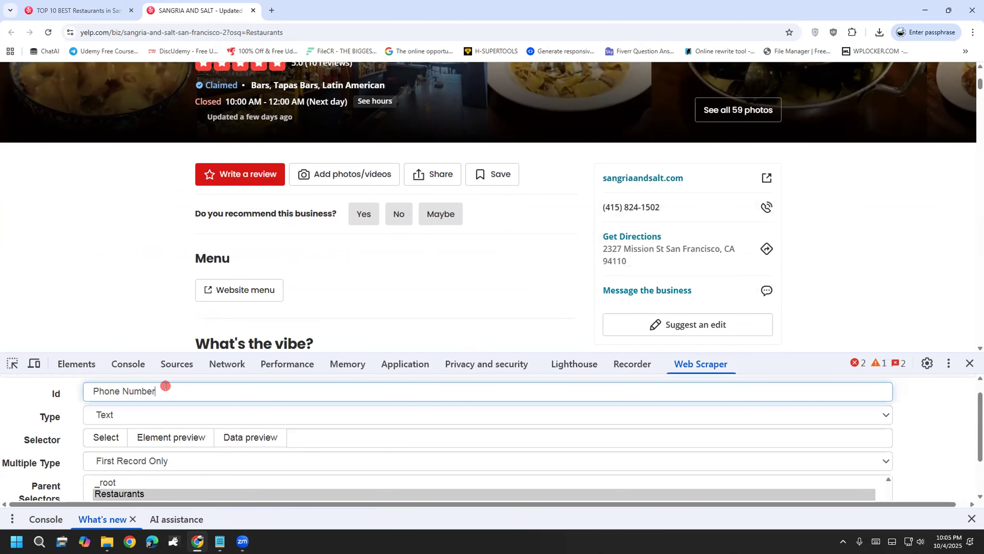
pyautogui.click(106, 436)
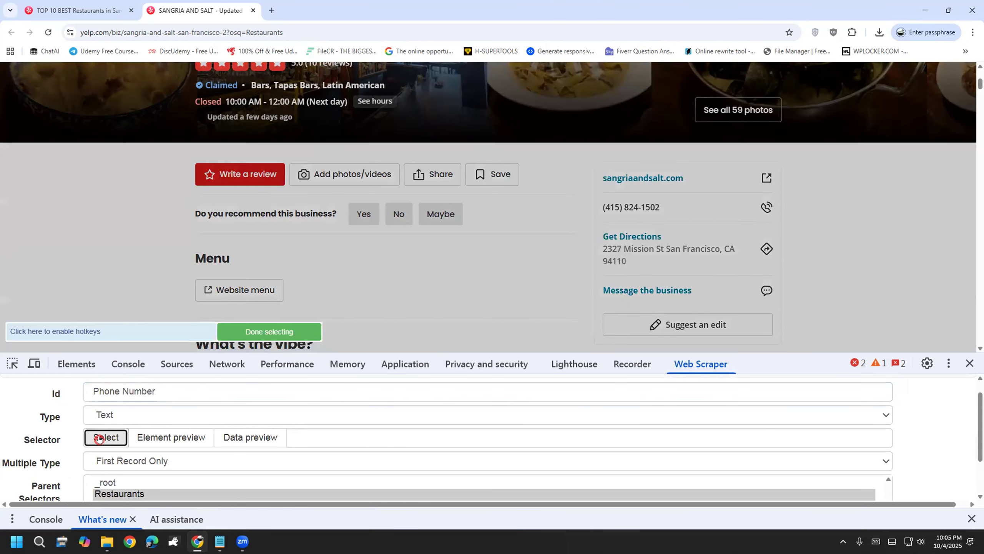
pyautogui.click(623, 198)
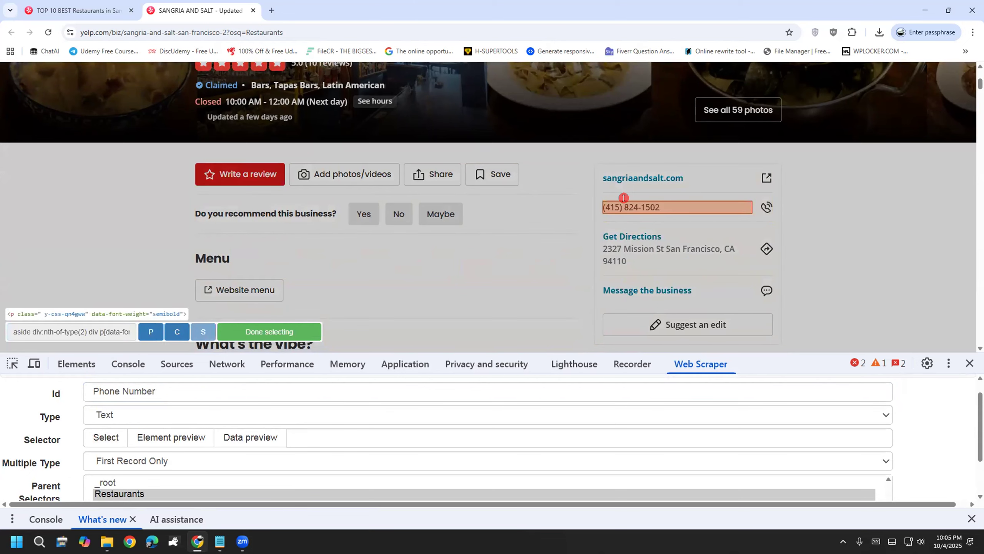
pyautogui.click(258, 331)
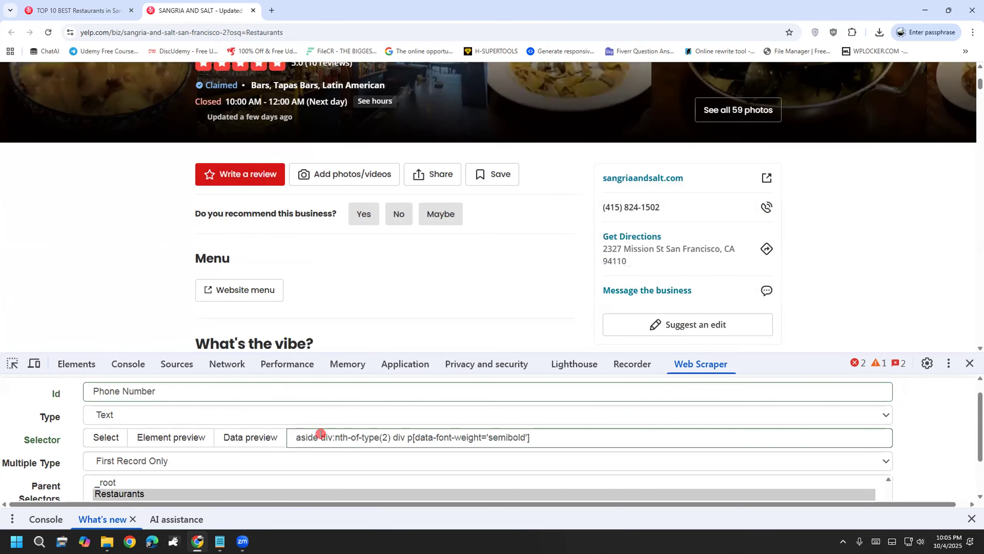
# Step: Check the aside div:nth-of-type(2) div p[data-font-weight='semibold'] selector text and save it
pyautogui.doubleClick(306, 436)
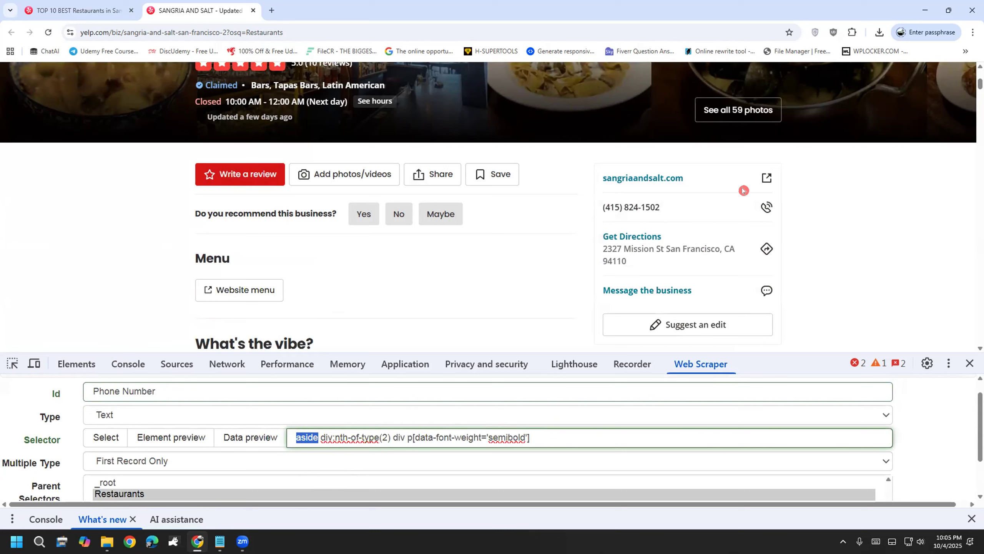
pyautogui.click(310, 434)
pyautogui.doubleClick(308, 436)
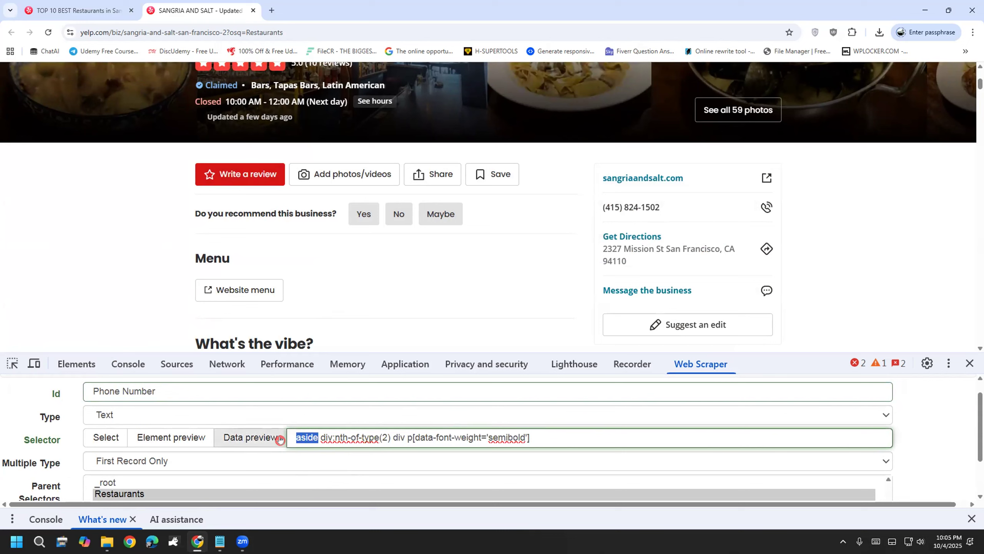
pyautogui.moveTo(319, 436); pyautogui.dragTo(326, 436)
pyautogui.click(324, 435)
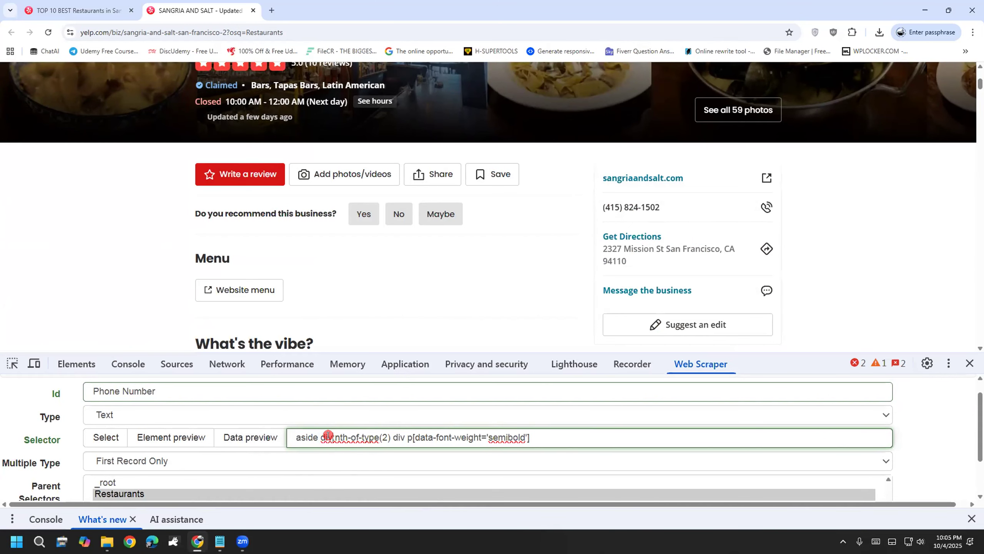
pyautogui.scroll(-1, 392, 424)
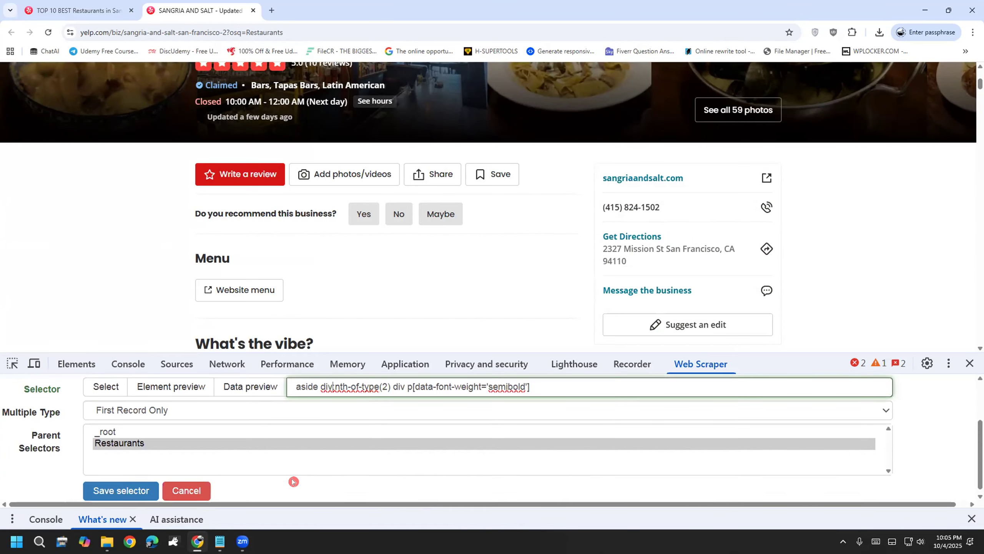
pyautogui.click(103, 489)
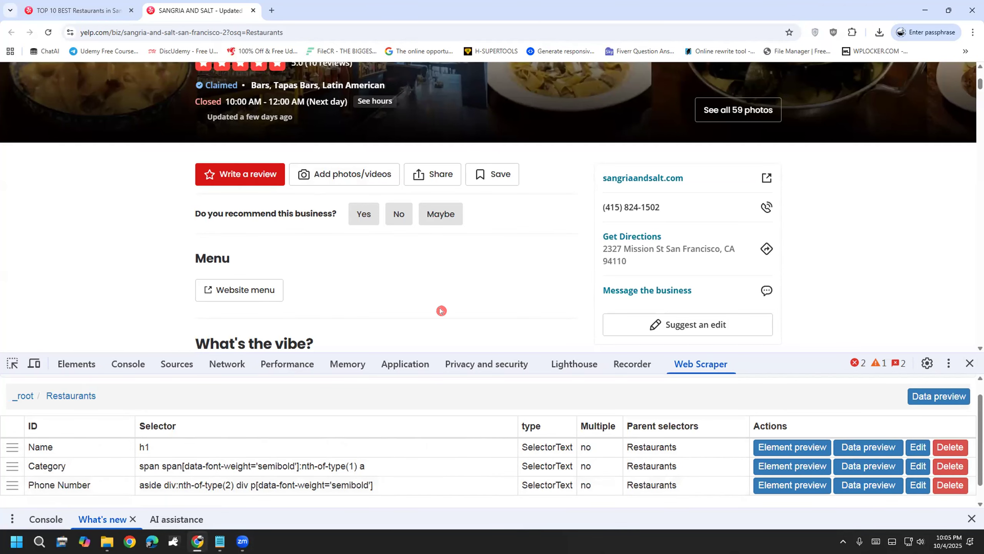
pyautogui.scroll(-1, 111, 434)
pyautogui.scroll(-1, 104, 442)
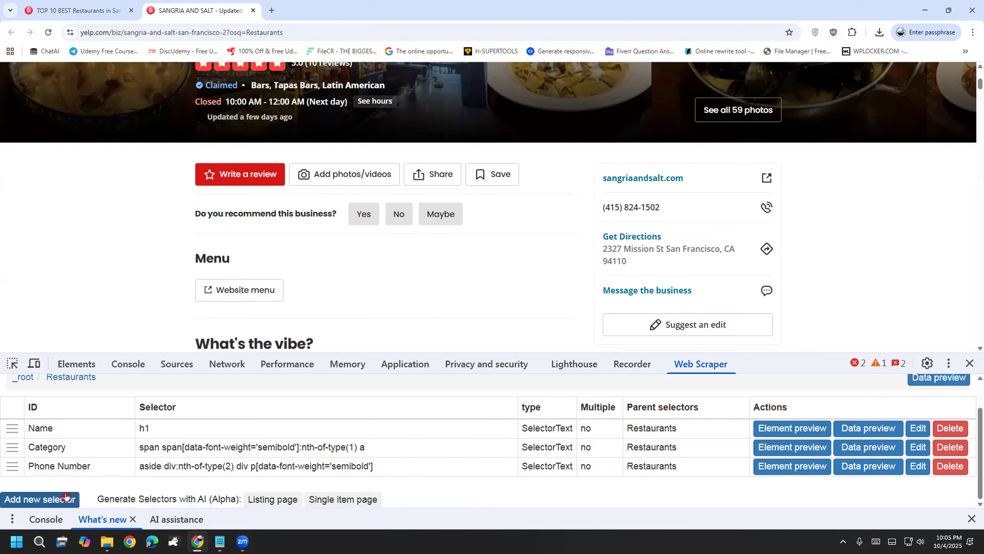
# Step: Add an 'Address' text selector for the street address (p.y-css-p0gpmm) and save it
pyautogui.click(34, 500)
pyautogui.scroll(1, 136, 434)
pyautogui.click(140, 404)
pyautogui.write('Address')
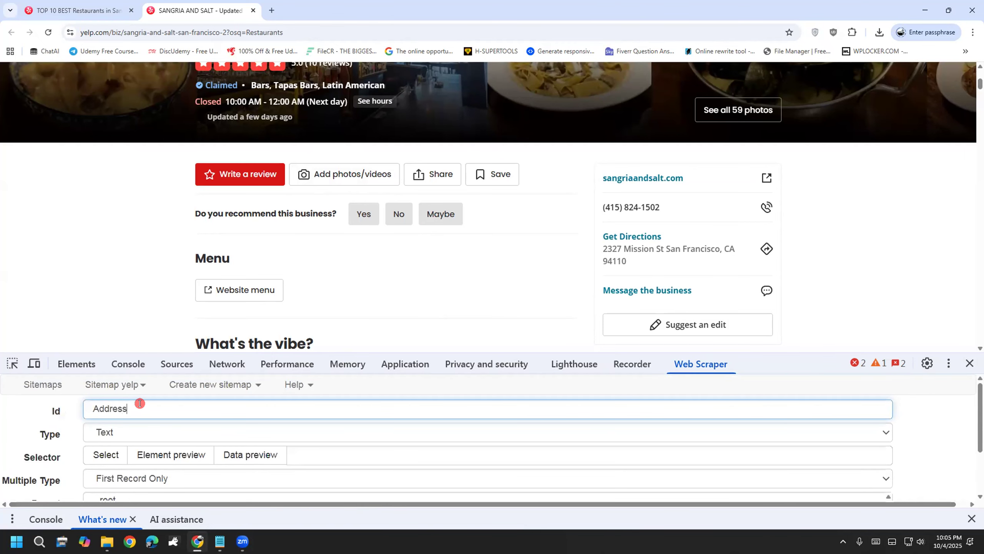
pyautogui.click(107, 453)
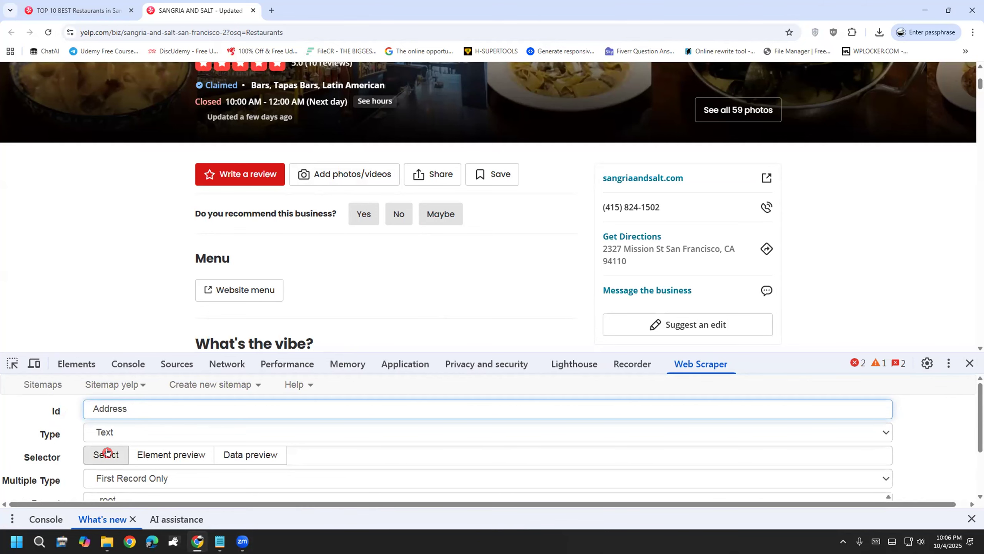
pyautogui.click(621, 255)
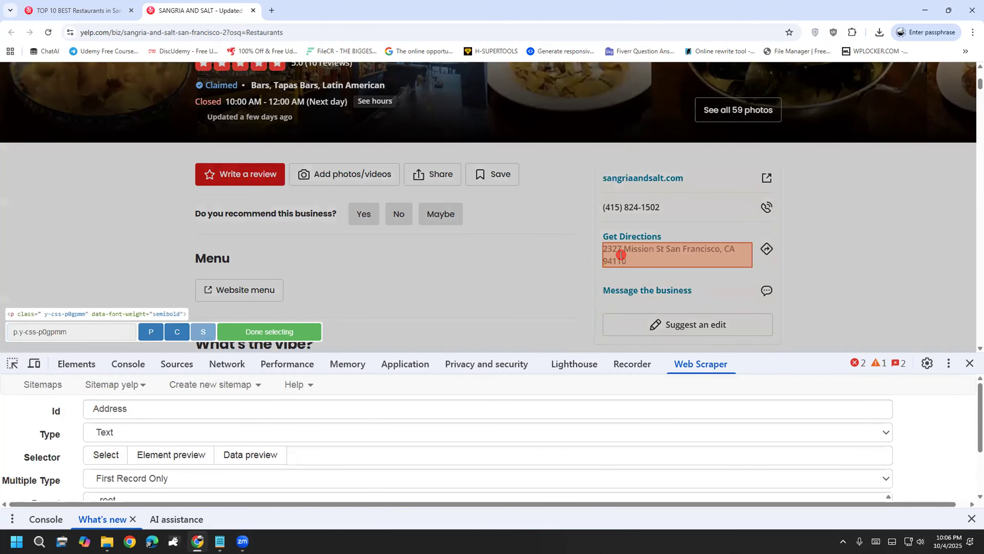
pyautogui.click(278, 333)
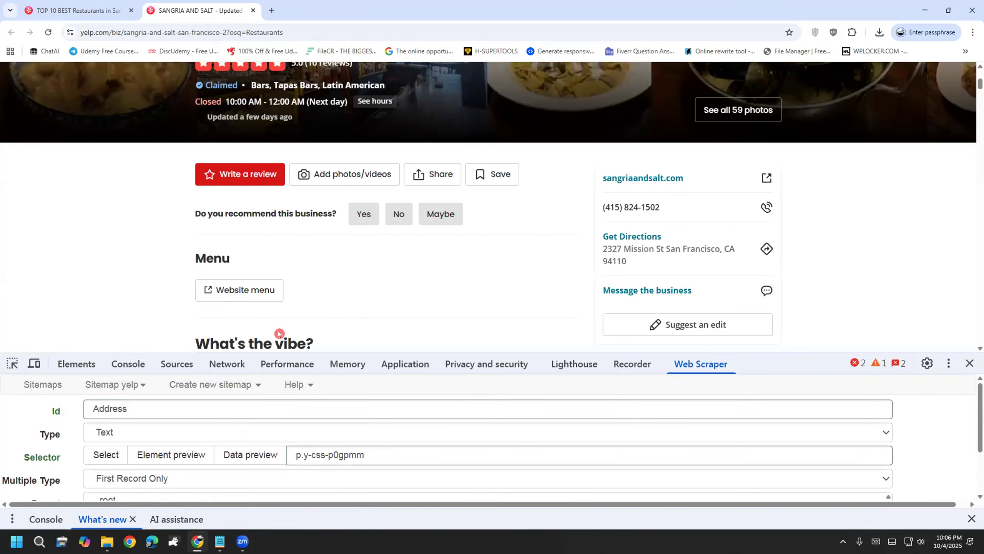
pyautogui.doubleClick(294, 455)
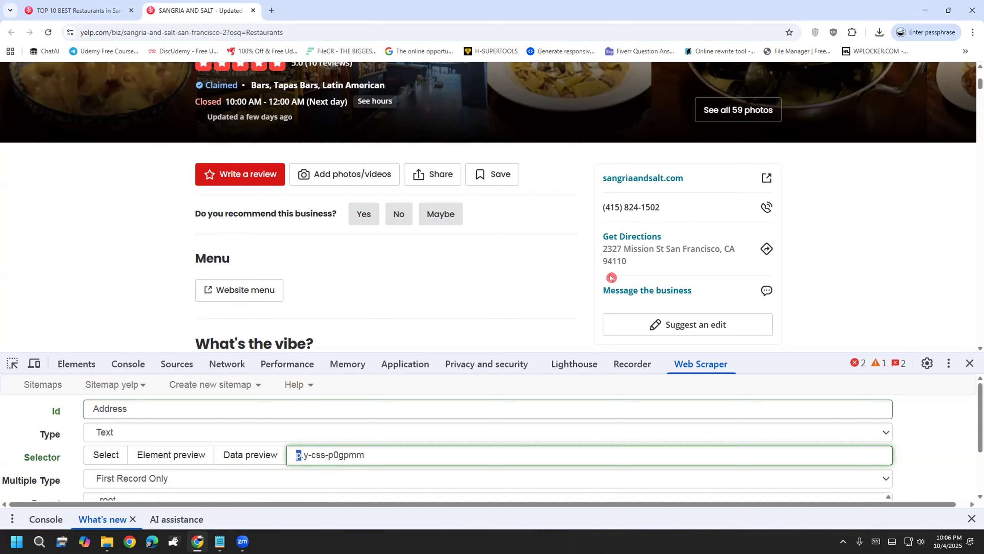
pyautogui.scroll(-2, 230, 485)
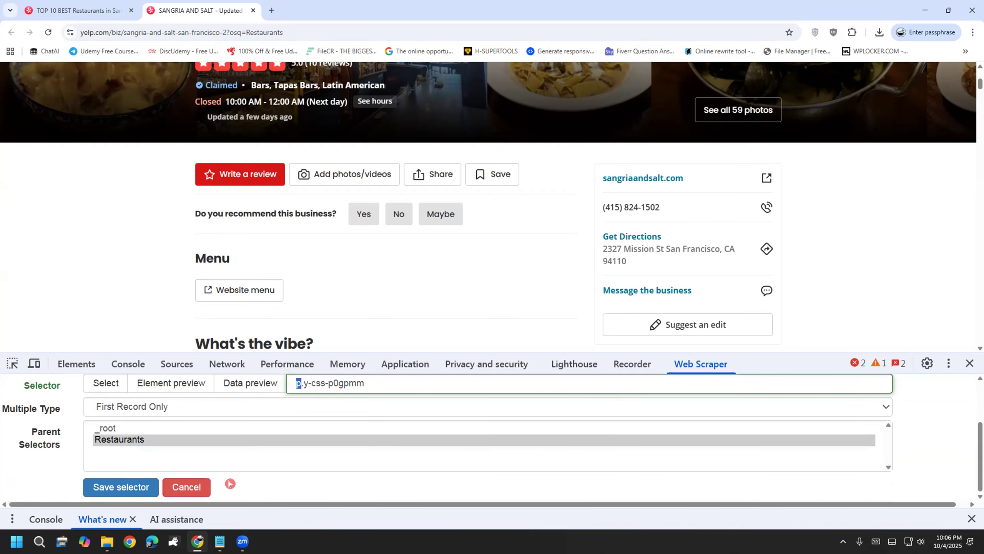
pyautogui.click(111, 488)
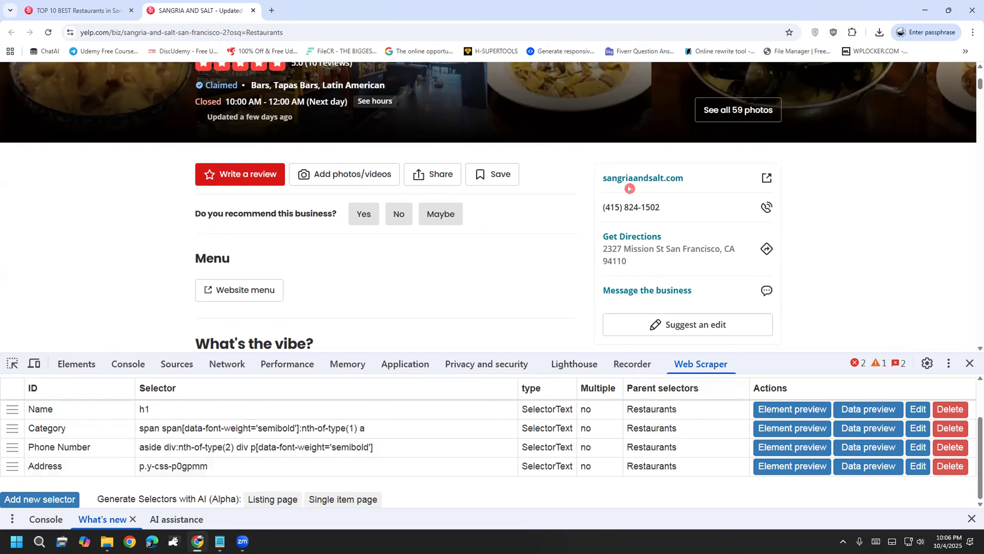
pyautogui.click(60, 500)
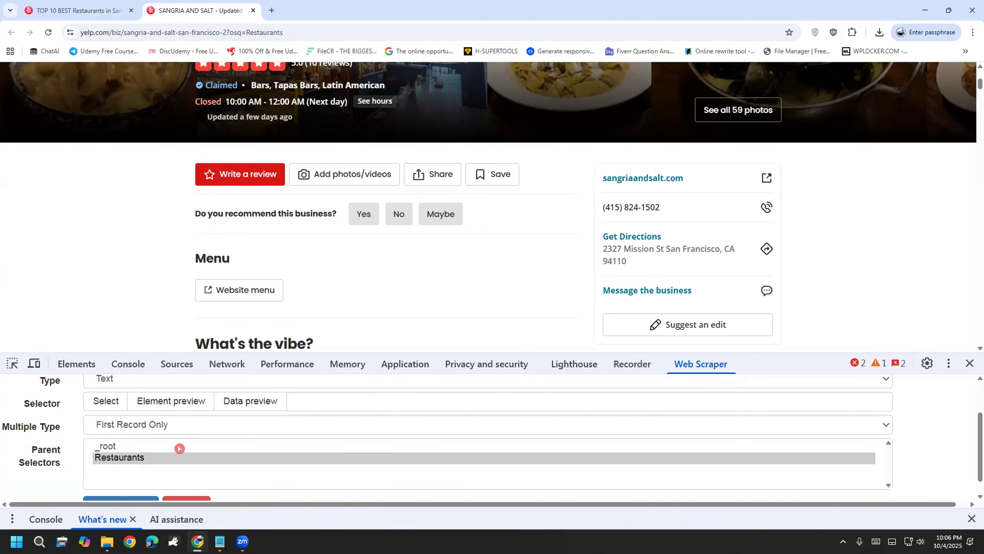
# Step: Name the new selector 'Website' and set its type to Link
pyautogui.scroll(3, 194, 430)
pyautogui.click(163, 402)
pyautogui.write('Website')
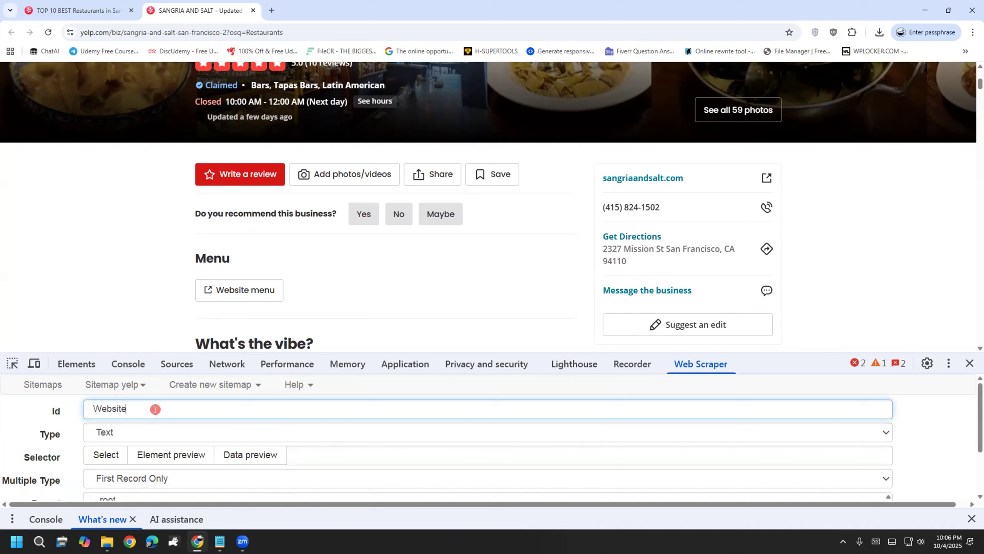
pyautogui.click(130, 433)
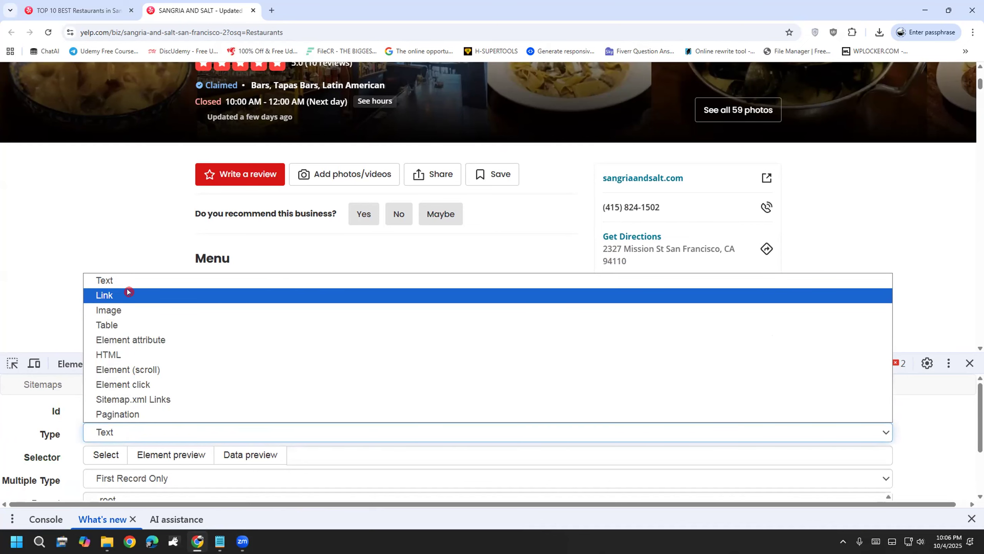
pyautogui.click(128, 292)
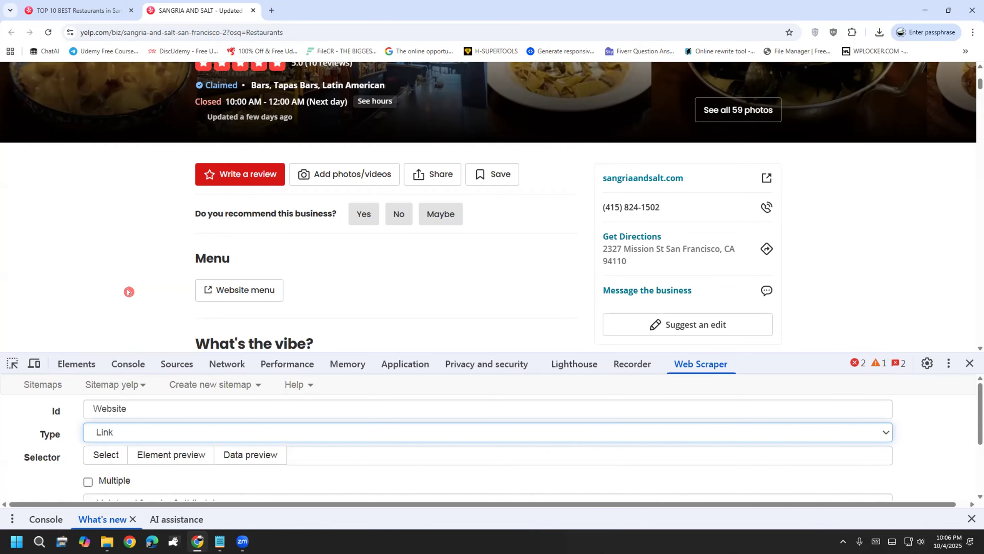
# Step: Pick the sangriaandsalt.com link on the page, giving the selector aside p a[target]
pyautogui.click(105, 456)
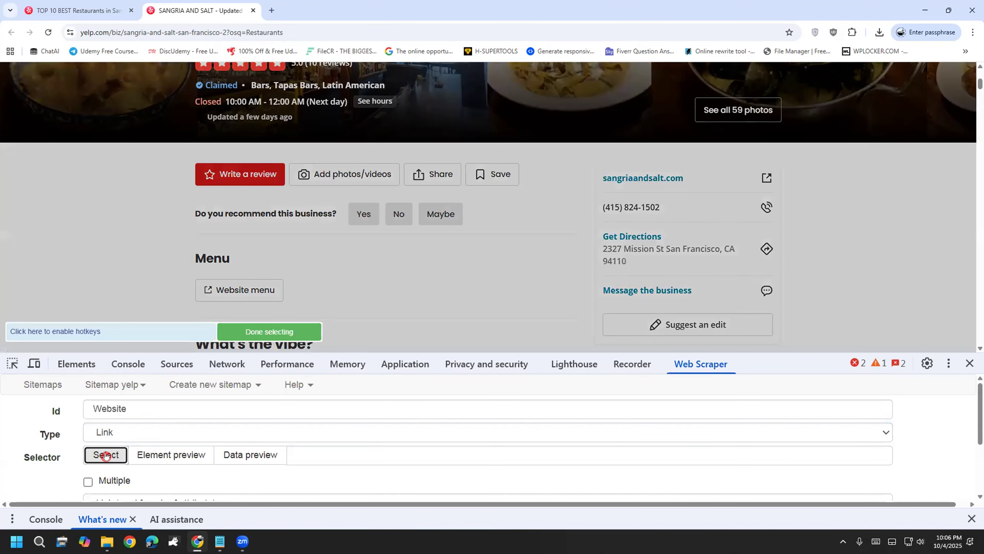
pyautogui.click(622, 178)
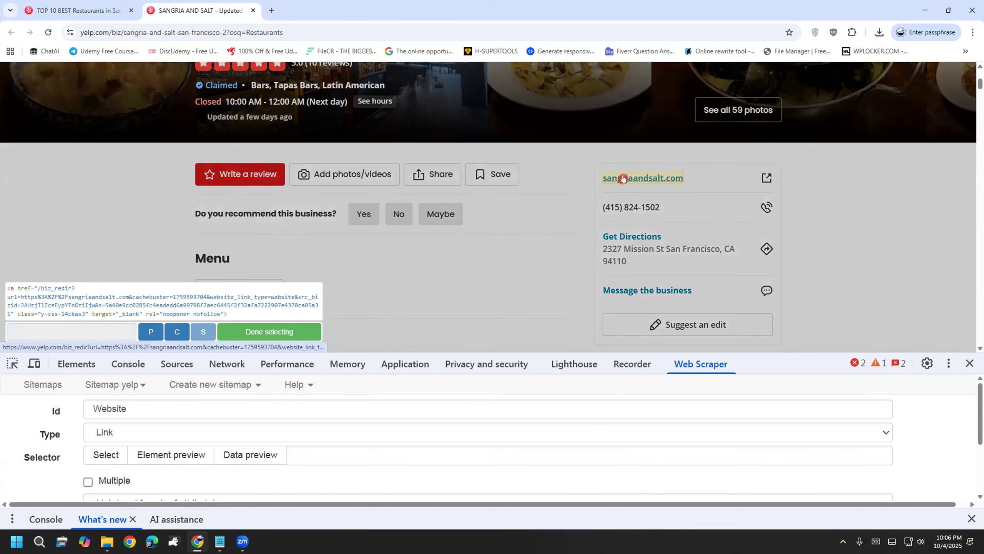
pyautogui.click(264, 332)
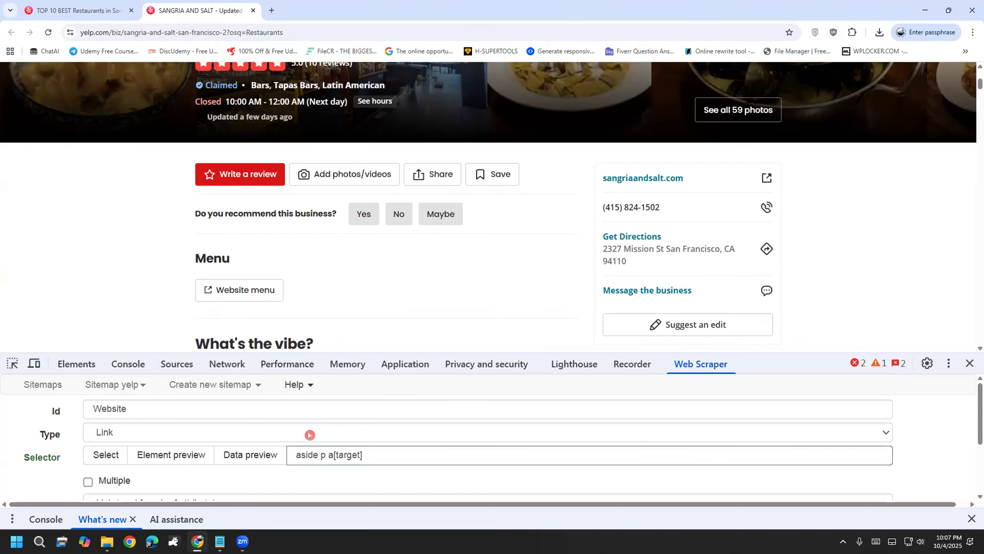
pyautogui.doubleClick(320, 453)
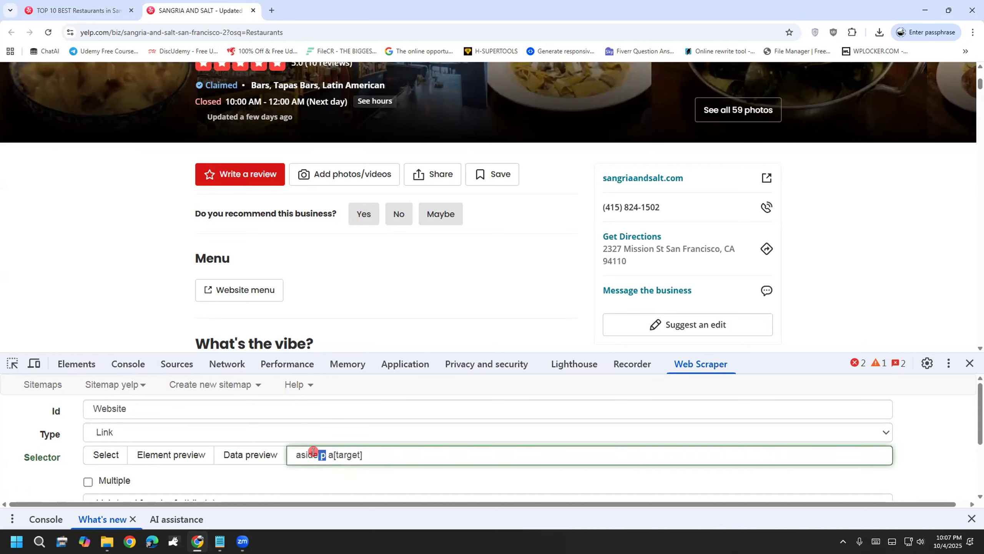
pyautogui.click(318, 453)
pyautogui.moveTo(328, 453); pyautogui.dragTo(367, 453)
pyautogui.click(359, 453)
pyautogui.click(377, 467)
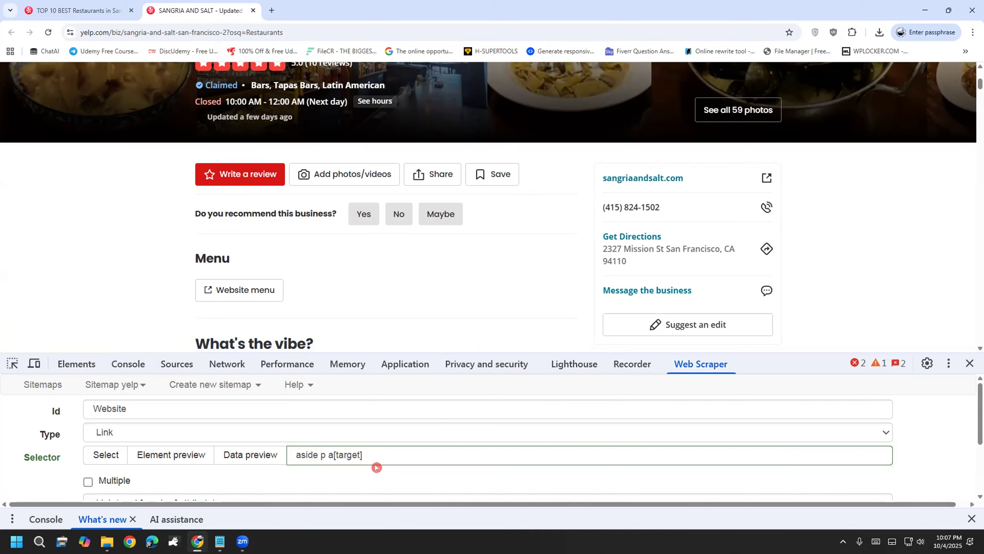
pyautogui.click(368, 452)
pyautogui.moveTo(368, 452); pyautogui.dragTo(336, 455)
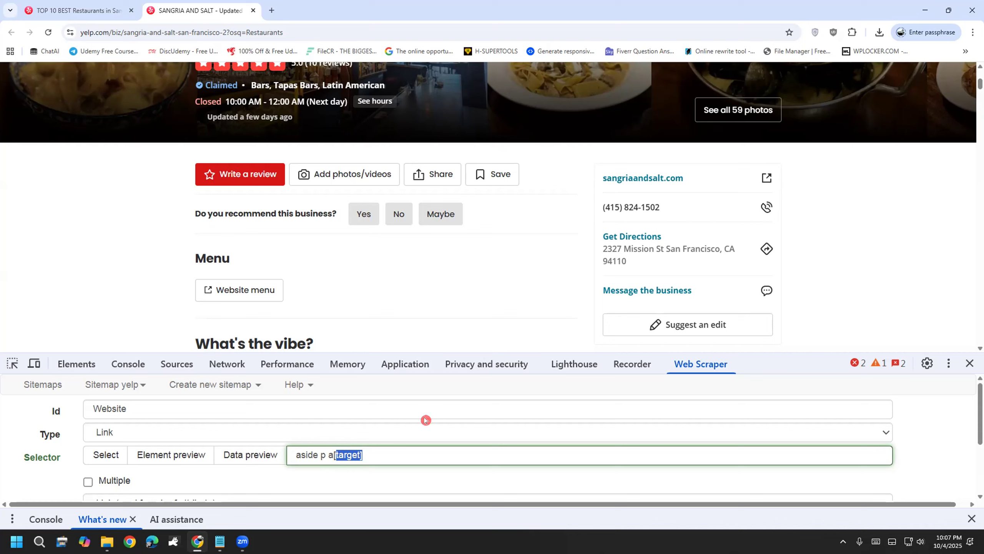
# Step: Sketch the a[target] notation on the page, then save the Website selector
pyautogui.moveTo(471, 257); pyautogui.dragTo(503, 297)
pyautogui.moveTo(525, 228)
pyautogui.mouseDown()
pyautogui.moveTo(534, 312)
pyautogui.moveTo(545, 299)
pyautogui.moveTo(539, 248)
pyautogui.moveTo(572, 265)
pyautogui.moveTo(600, 233)
pyautogui.mouseUp()
pyautogui.moveTo(599, 233)
pyautogui.mouseDown()
pyautogui.moveTo(608, 244)
pyautogui.moveTo(616, 211)
pyautogui.mouseUp()
pyautogui.moveTo(616, 212)
pyautogui.mouseDown()
pyautogui.moveTo(628, 242)
pyautogui.moveTo(697, 215)
pyautogui.moveTo(684, 238)
pyautogui.moveTo(595, 295)
pyautogui.mouseUp()
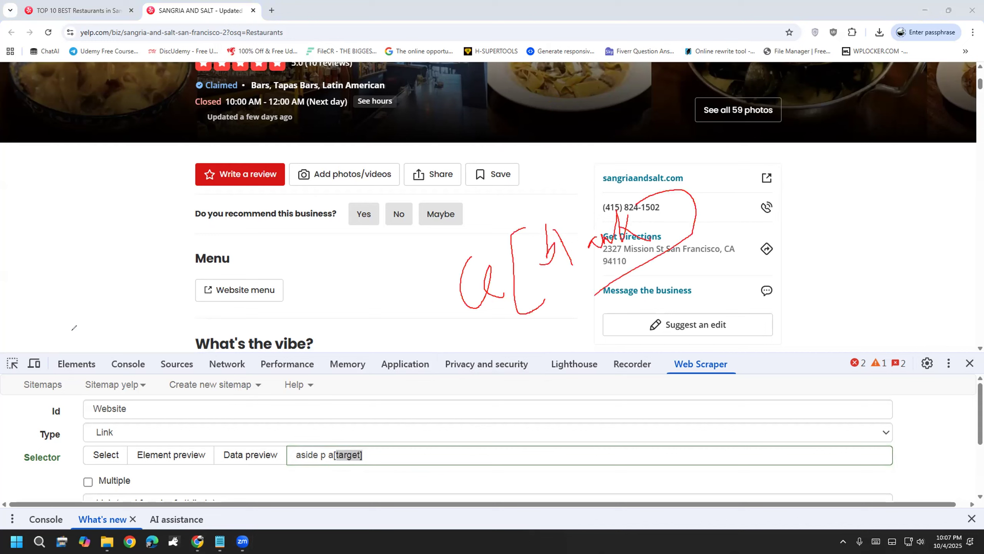
pyautogui.click(70, 303)
pyautogui.click(383, 457)
pyautogui.scroll(-2, 393, 441)
pyautogui.scroll(-1, 393, 441)
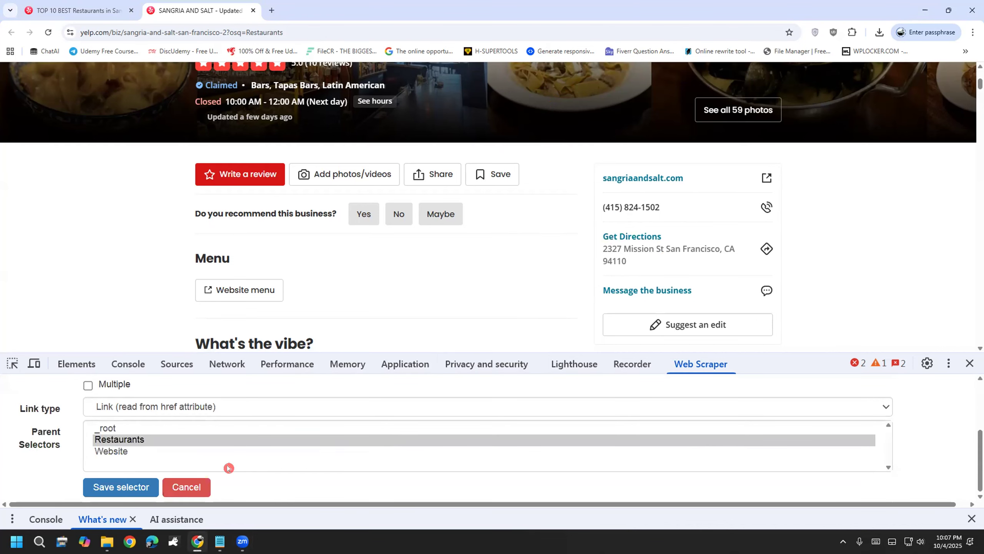
pyautogui.click(96, 484)
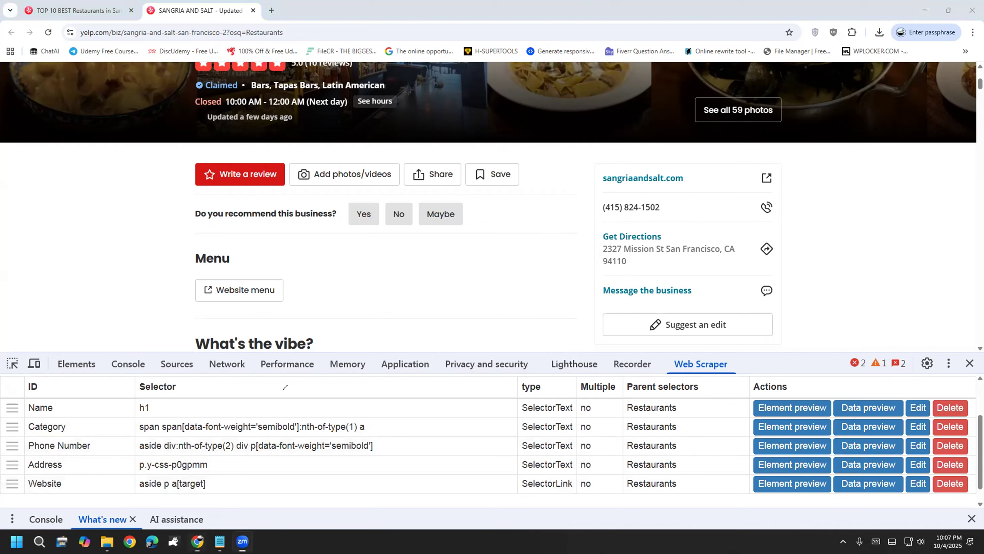
# Step: Annotate how the selectors map to page elements, then erase the drawings
pyautogui.moveTo(114, 376)
pyautogui.mouseDown()
pyautogui.moveTo(114, 502)
pyautogui.moveTo(392, 488)
pyautogui.moveTo(389, 369)
pyautogui.moveTo(114, 375)
pyautogui.mouseUp()
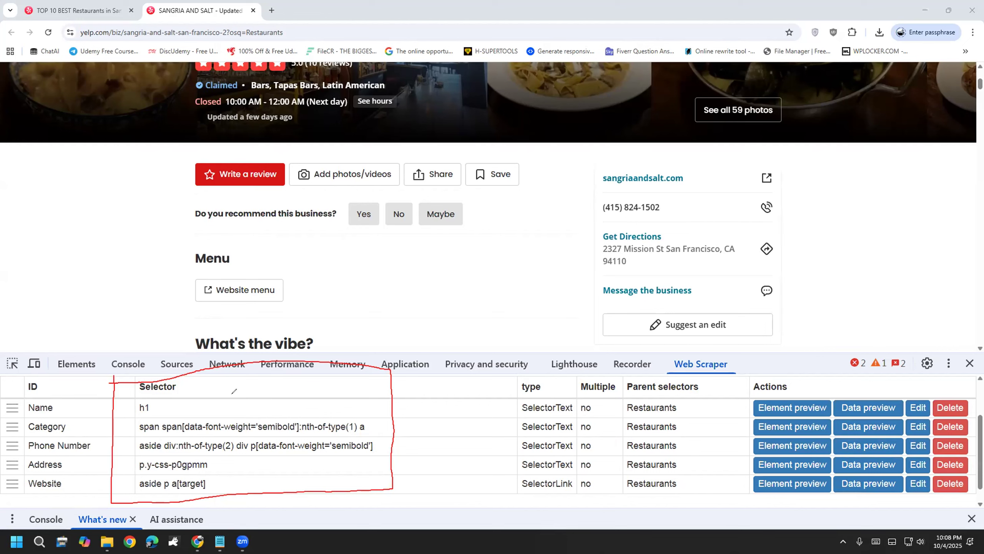
pyautogui.moveTo(209, 407); pyautogui.dragTo(346, 277)
pyautogui.moveTo(318, 275)
pyautogui.mouseDown()
pyautogui.moveTo(347, 275)
pyautogui.moveTo(343, 303)
pyautogui.mouseUp()
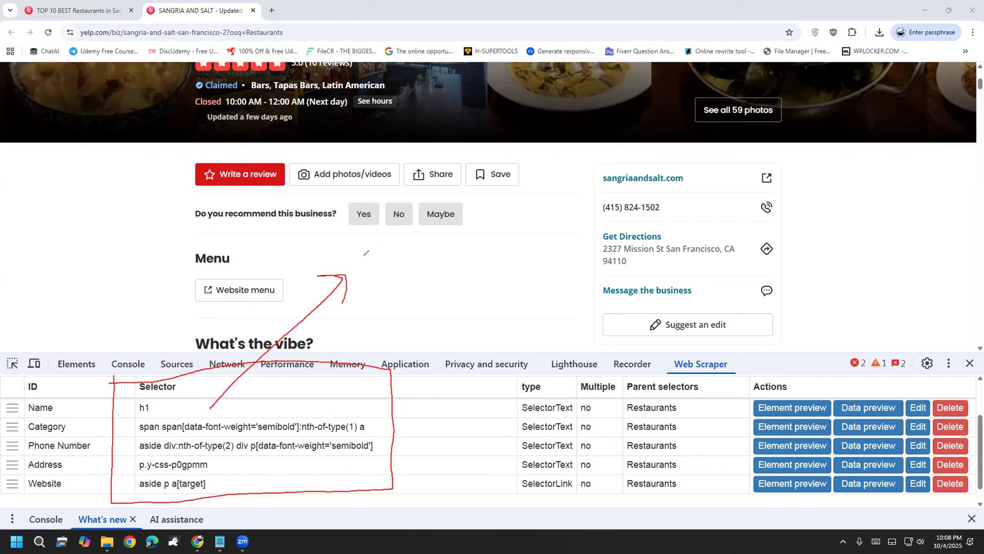
pyautogui.moveTo(366, 254)
pyautogui.mouseDown()
pyautogui.moveTo(355, 264)
pyautogui.moveTo(386, 278)
pyautogui.moveTo(341, 276)
pyautogui.mouseUp()
pyautogui.moveTo(390, 234)
pyautogui.mouseDown()
pyautogui.moveTo(393, 252)
pyautogui.moveTo(423, 267)
pyautogui.moveTo(450, 233)
pyautogui.moveTo(433, 248)
pyautogui.mouseUp()
pyautogui.moveTo(378, 329); pyautogui.dragTo(471, 253)
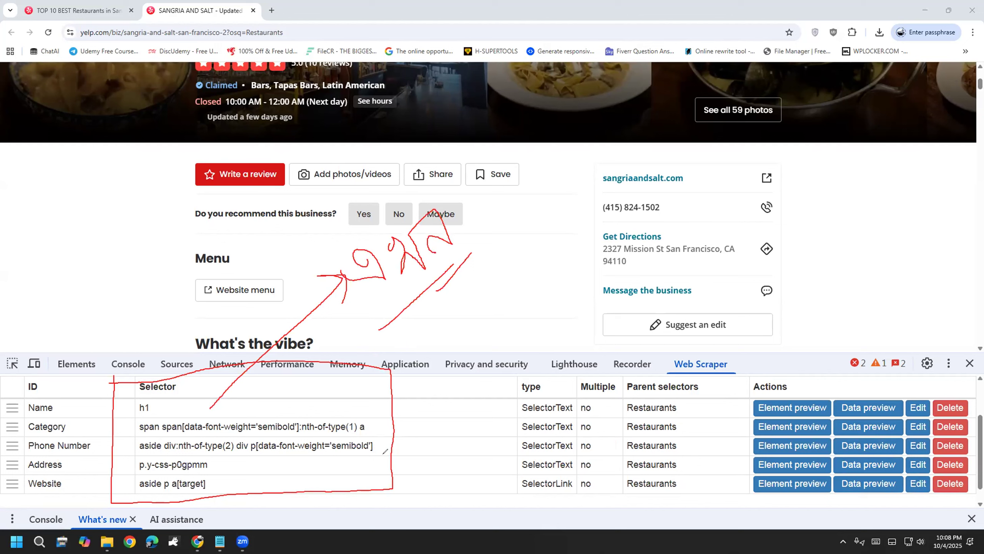
pyautogui.moveTo(366, 297); pyautogui.dragTo(378, 329)
pyautogui.moveTo(418, 274)
pyautogui.mouseDown()
pyautogui.moveTo(434, 301)
pyautogui.moveTo(476, 244)
pyautogui.mouseUp()
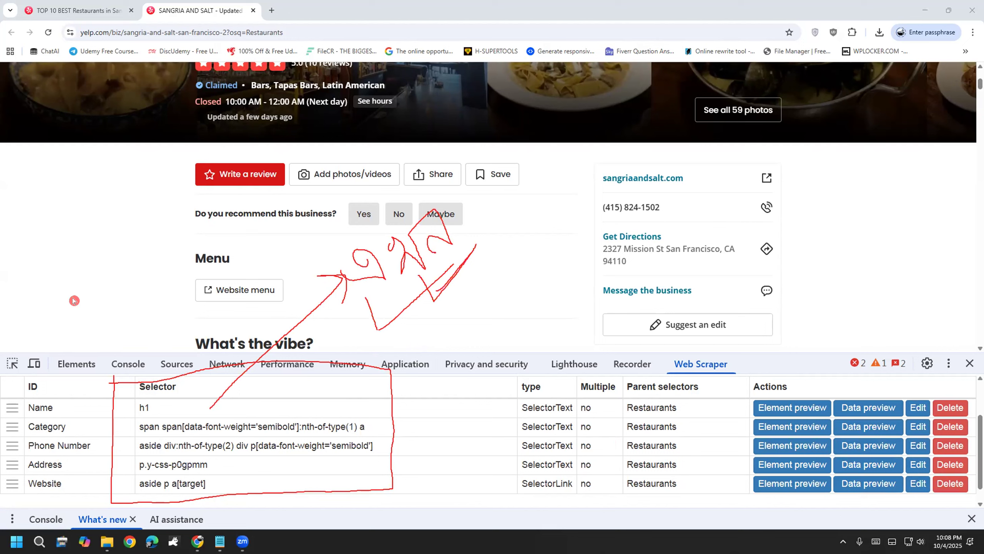
pyautogui.press('e')
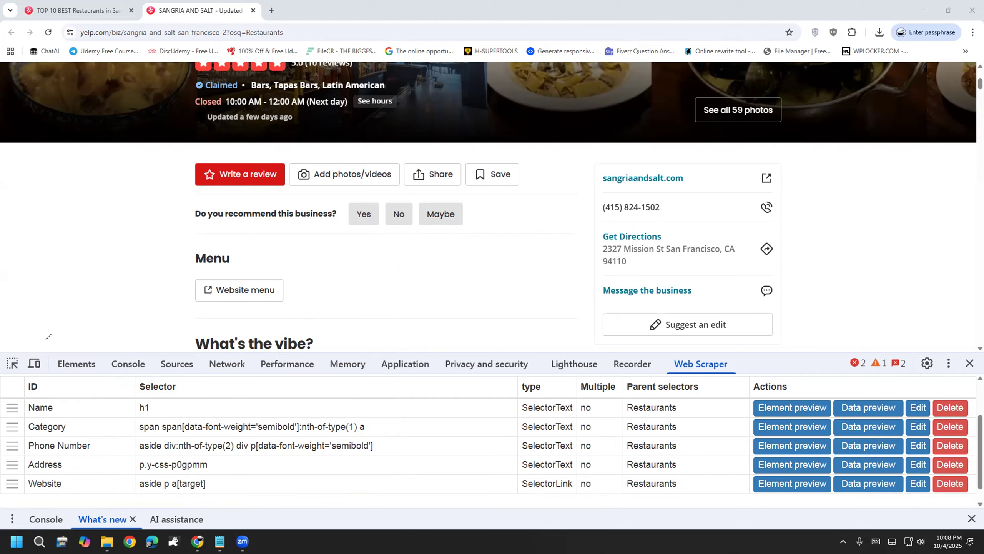
# Step: Review the Category and Phone Number selectors, then close the developer tools
pyautogui.moveTo(149, 426); pyautogui.dragTo(227, 427)
pyautogui.moveTo(140, 446); pyautogui.dragTo(168, 465)
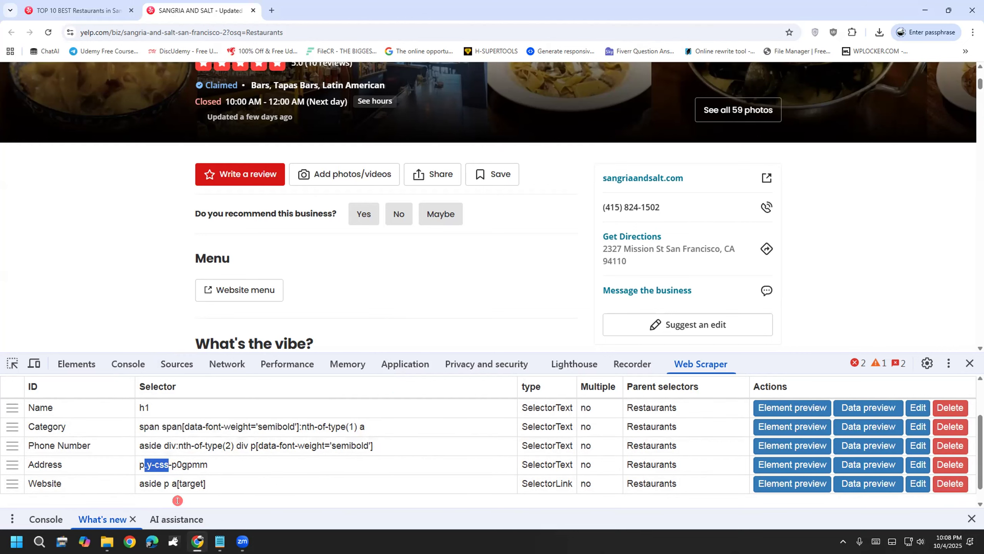
pyautogui.click(148, 430)
pyautogui.click(969, 364)
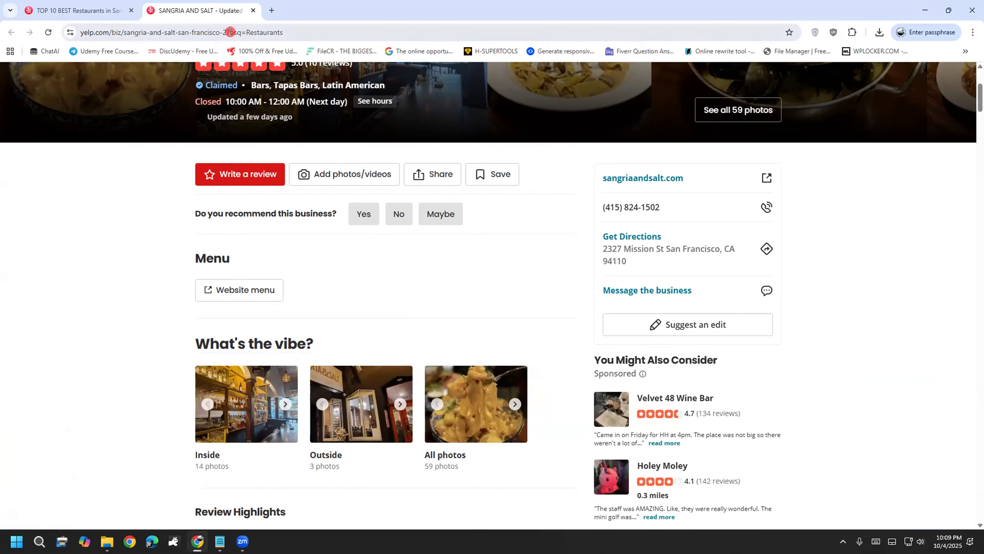
pyautogui.click(253, 11)
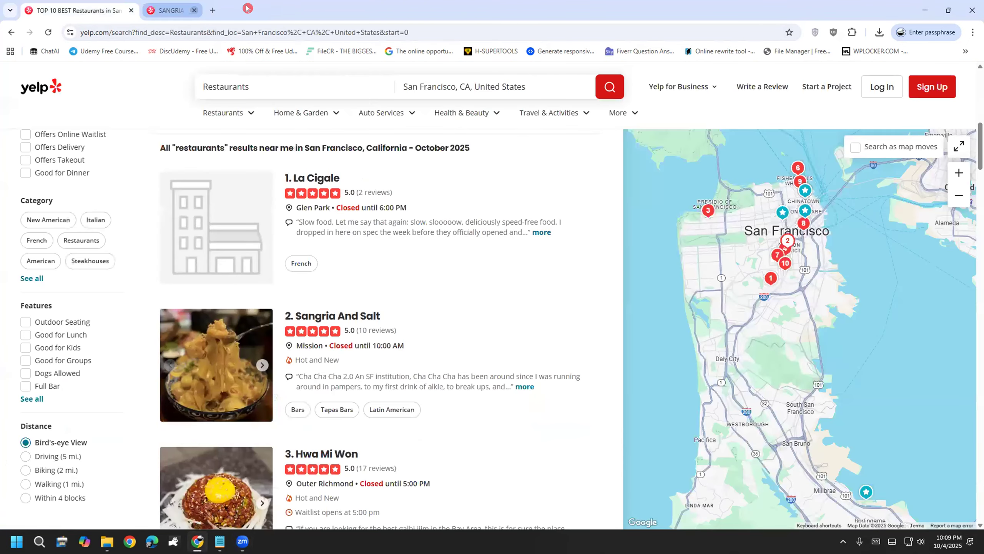
pyautogui.rightClick(601, 485)
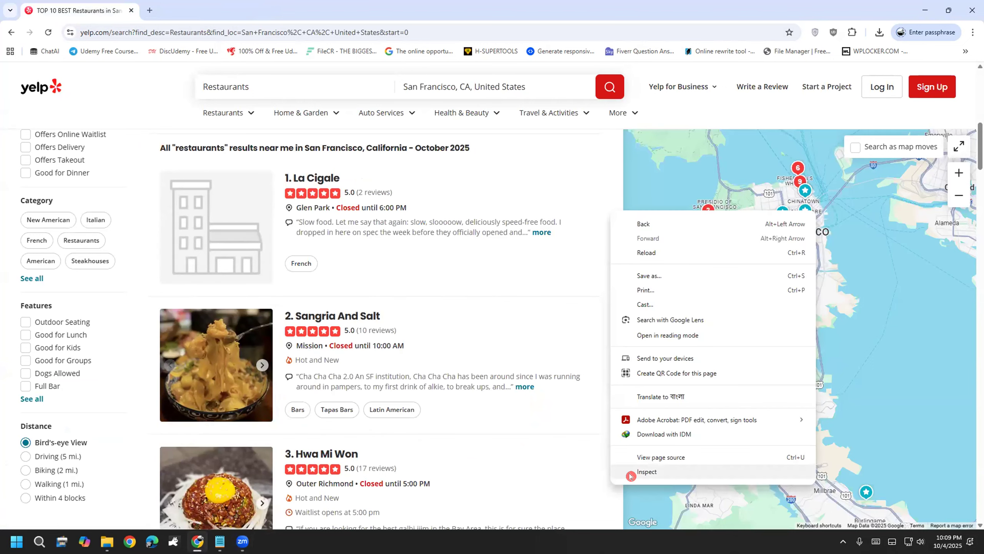
pyautogui.click(647, 471)
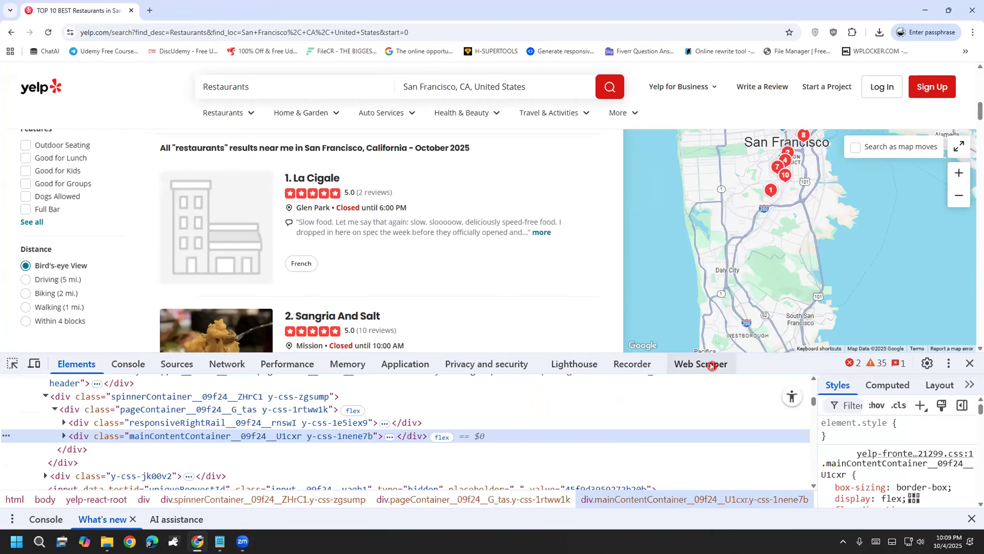
pyautogui.click(711, 365)
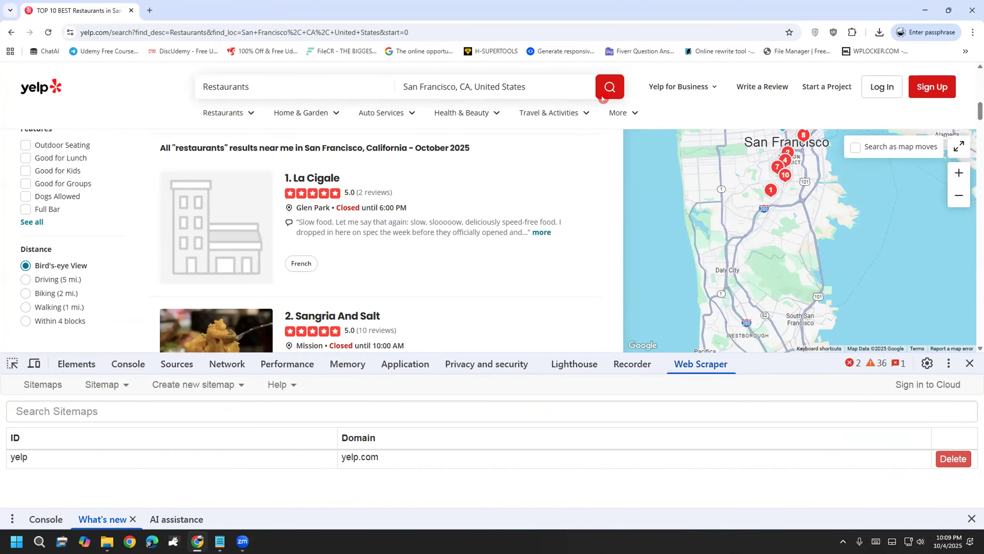
pyautogui.click(965, 361)
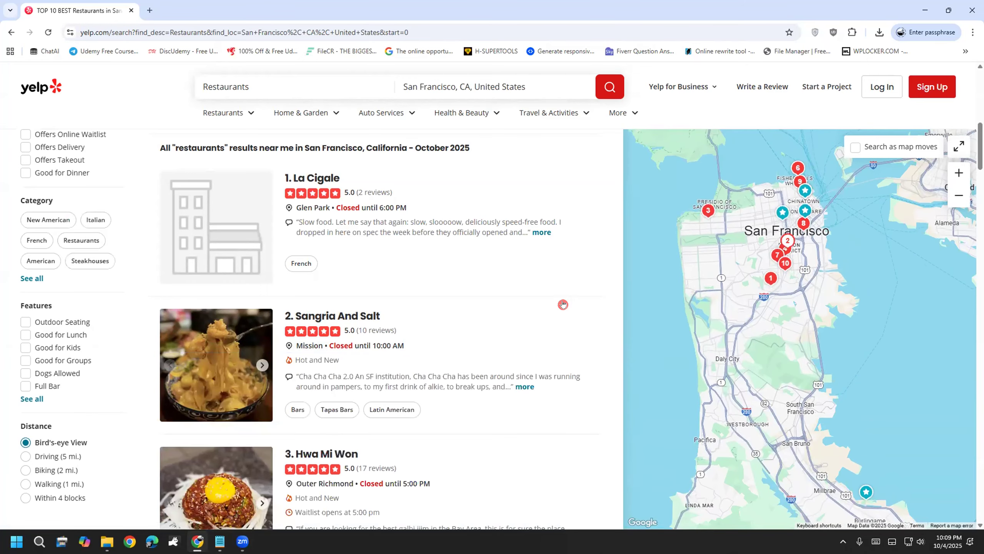
pyautogui.scroll(-2, 590, 212)
pyautogui.scroll(1, 590, 211)
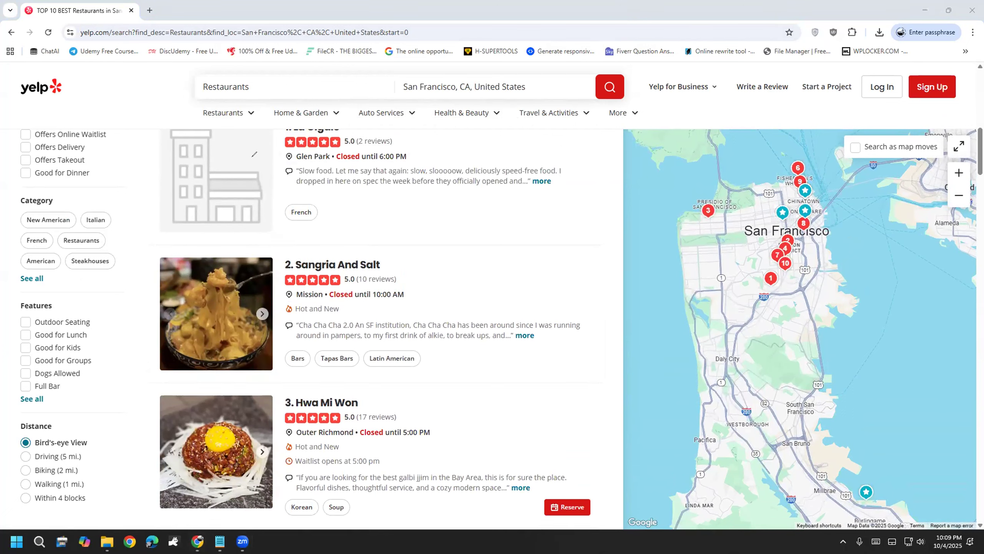
pyautogui.moveTo(329, 278); pyautogui.dragTo(348, 251)
pyautogui.moveTo(197, 187); pyautogui.dragTo(235, 165)
pyautogui.moveTo(212, 452); pyautogui.dragTo(234, 432)
pyautogui.scroll(-20, 49, 300)
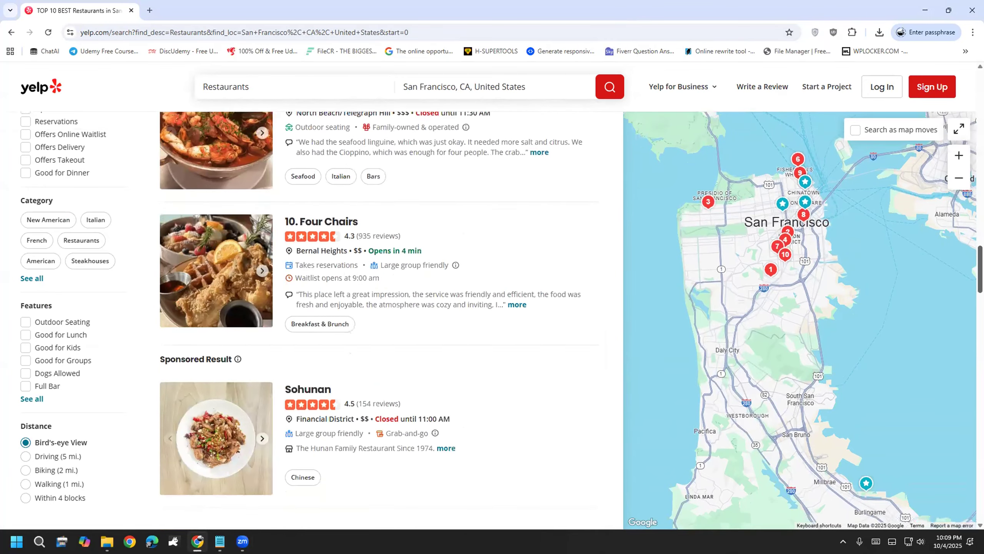
pyautogui.scroll(-3, 380, 310)
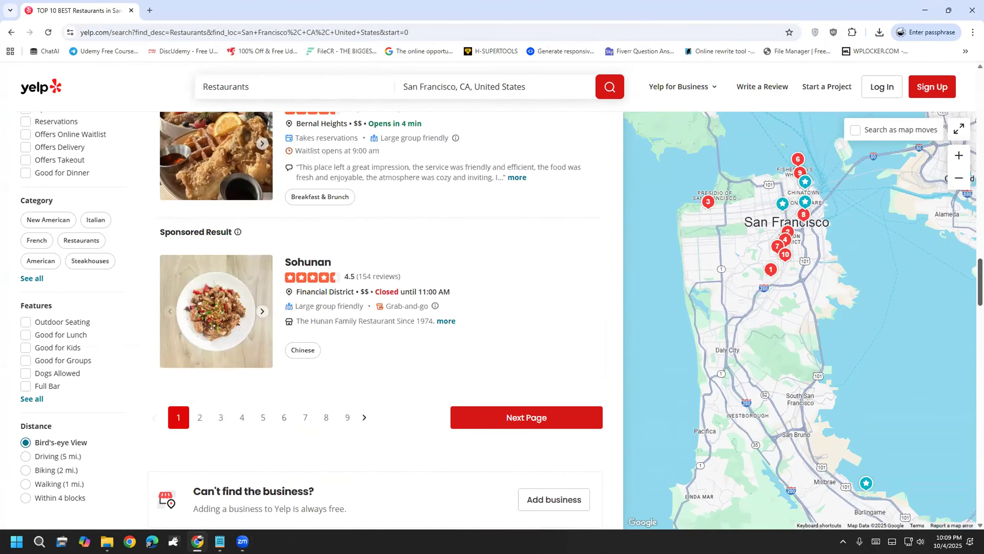
pyautogui.scroll(2, 522, 103)
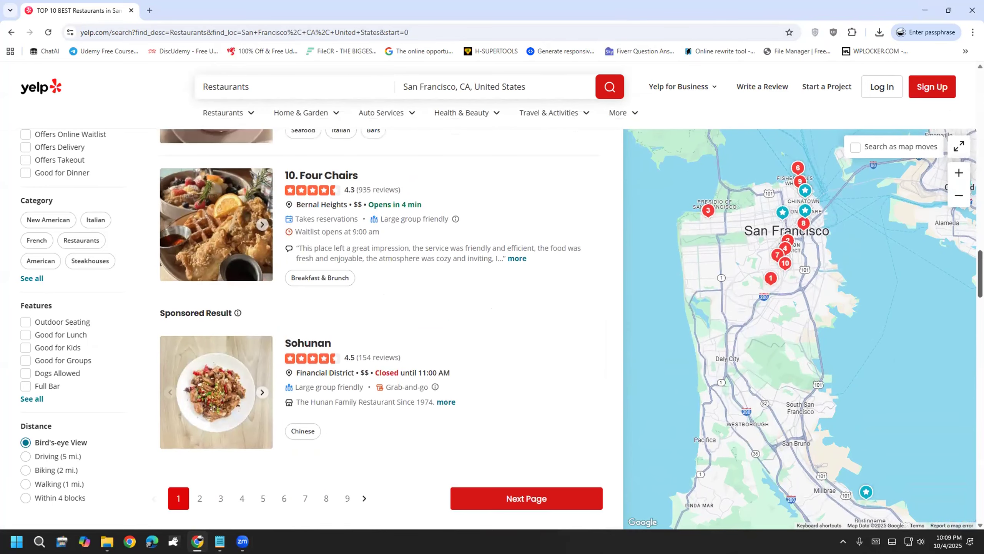
pyautogui.moveTo(500, 176); pyautogui.dragTo(535, 201)
pyautogui.moveTo(522, 155)
pyautogui.mouseDown()
pyautogui.moveTo(498, 147)
pyautogui.moveTo(533, 206)
pyautogui.moveTo(528, 147)
pyautogui.mouseUp()
pyautogui.moveTo(521, 210)
pyautogui.mouseDown()
pyautogui.moveTo(535, 267)
pyautogui.moveTo(547, 249)
pyautogui.mouseUp()
pyautogui.moveTo(510, 306)
pyautogui.mouseDown()
pyautogui.moveTo(539, 291)
pyautogui.moveTo(552, 326)
pyautogui.mouseUp()
pyautogui.moveTo(555, 288)
pyautogui.mouseDown()
pyautogui.moveTo(553, 303)
pyautogui.moveTo(554, 287)
pyautogui.moveTo(477, 315)
pyautogui.moveTo(578, 318)
pyautogui.moveTo(539, 268)
pyautogui.mouseUp()
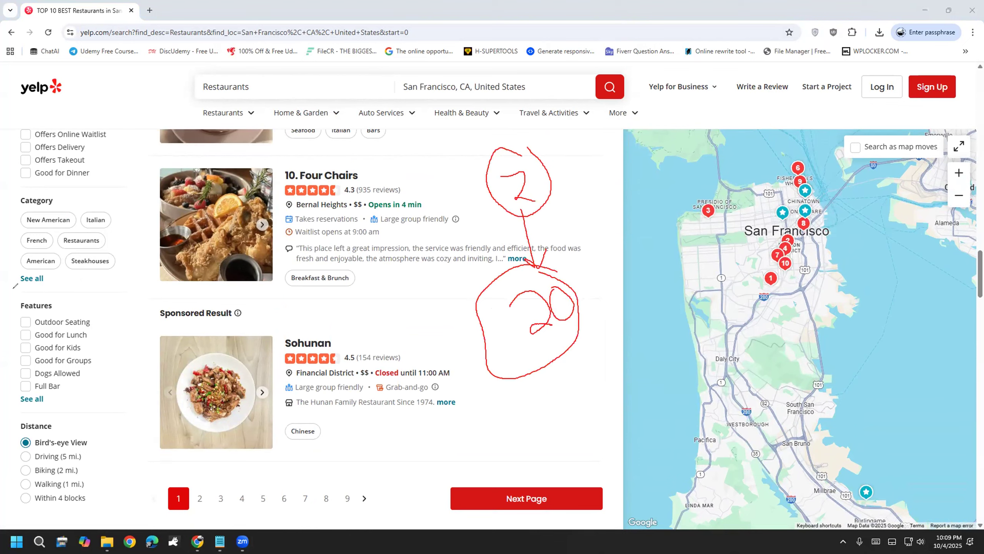
pyautogui.press('e')
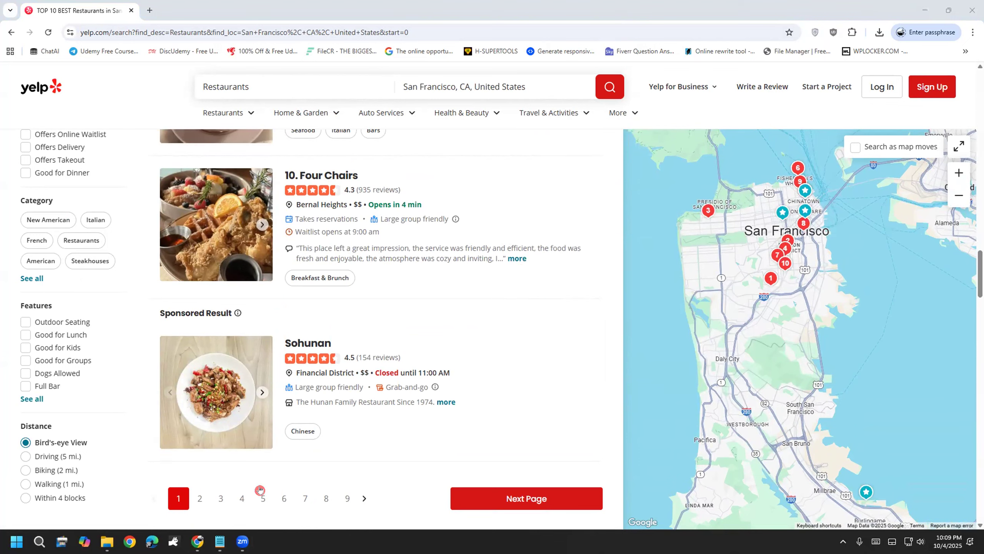
pyautogui.moveTo(483, 327)
pyautogui.mouseDown()
pyautogui.moveTo(438, 374)
pyautogui.moveTo(486, 345)
pyautogui.moveTo(526, 299)
pyautogui.mouseUp()
pyautogui.moveTo(554, 258)
pyautogui.mouseDown()
pyautogui.moveTo(552, 276)
pyautogui.moveTo(574, 268)
pyautogui.mouseUp()
pyautogui.moveTo(486, 362)
pyautogui.mouseDown()
pyautogui.moveTo(513, 366)
pyautogui.moveTo(503, 411)
pyautogui.moveTo(540, 390)
pyautogui.mouseUp()
pyautogui.moveTo(544, 328)
pyautogui.mouseDown()
pyautogui.moveTo(562, 383)
pyautogui.moveTo(581, 305)
pyautogui.mouseUp()
pyautogui.moveTo(497, 458)
pyautogui.mouseDown()
pyautogui.moveTo(615, 394)
pyautogui.moveTo(471, 450)
pyautogui.moveTo(564, 417)
pyautogui.mouseUp()
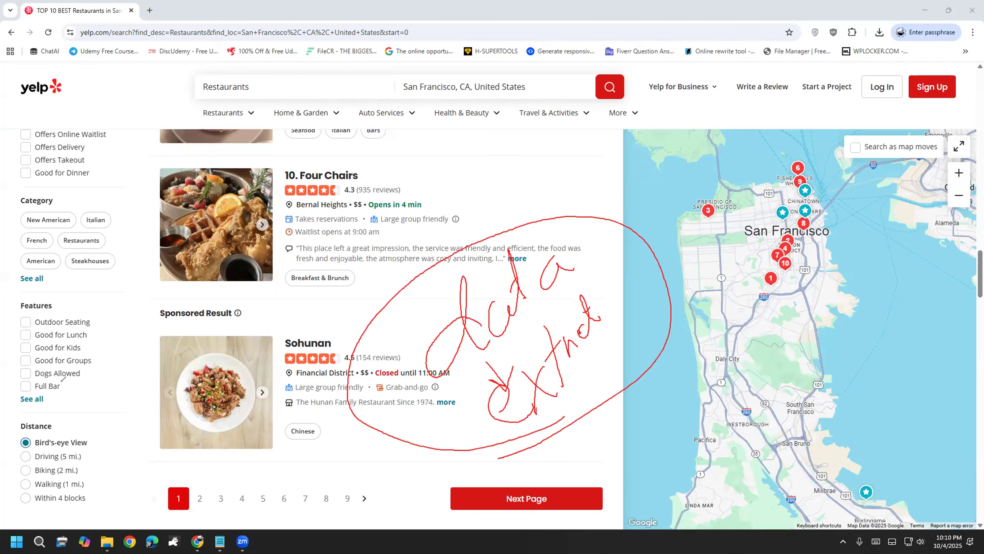
pyautogui.press('Escape')
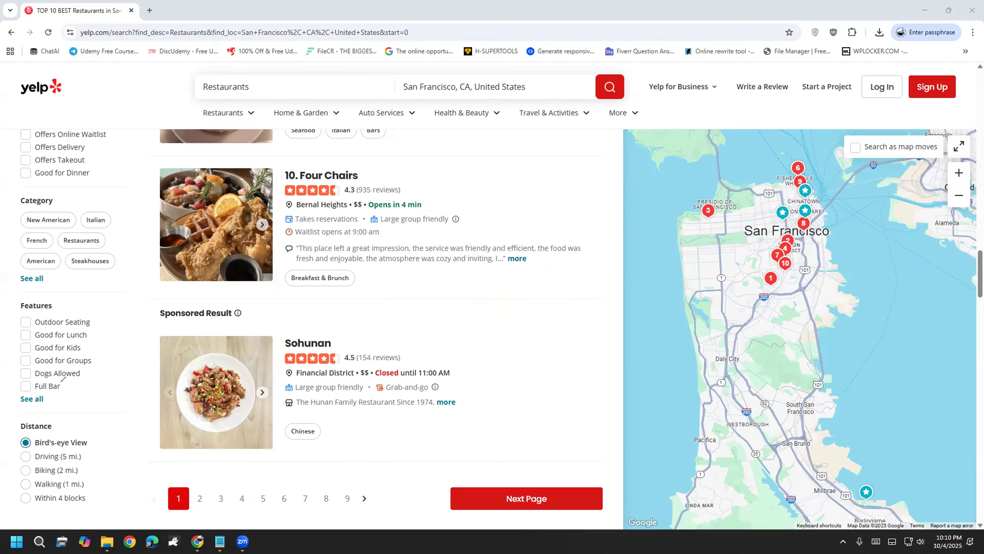
pyautogui.rightClick(573, 418)
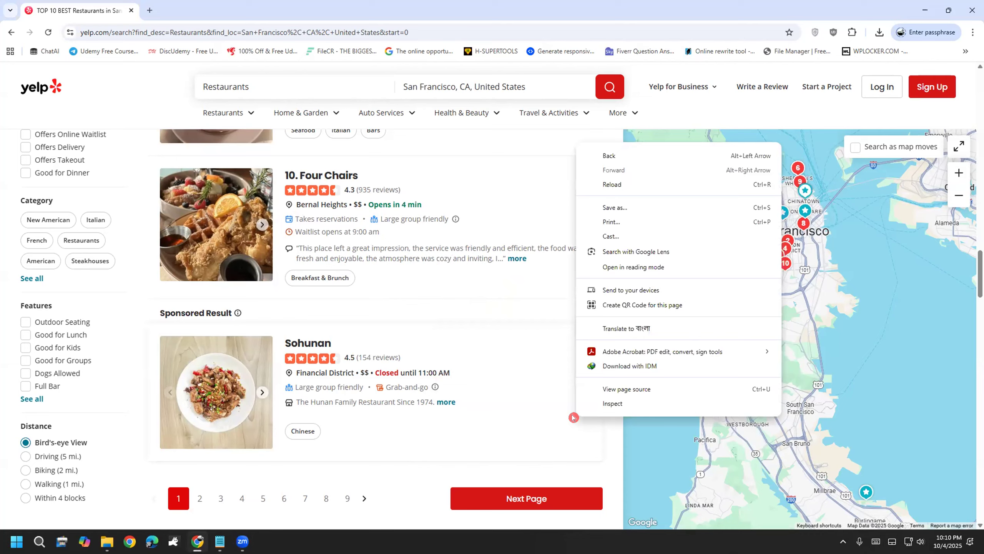
# Step: Reopen the Web Scraper panel and bring up the yelp sitemap's Scrape settings (2000 ms interval and delay)
pyautogui.rightClick(609, 426)
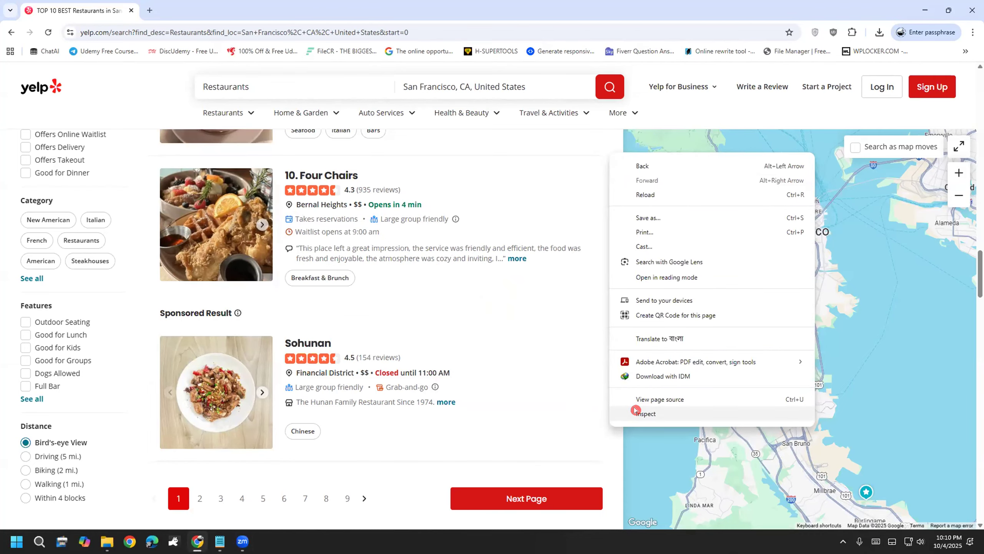
pyautogui.click(645, 413)
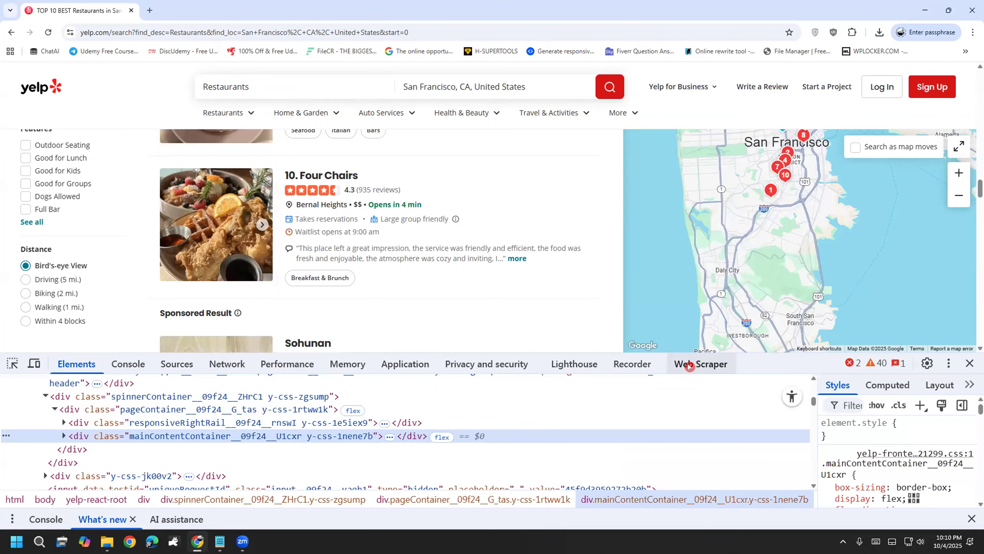
pyautogui.click(689, 366)
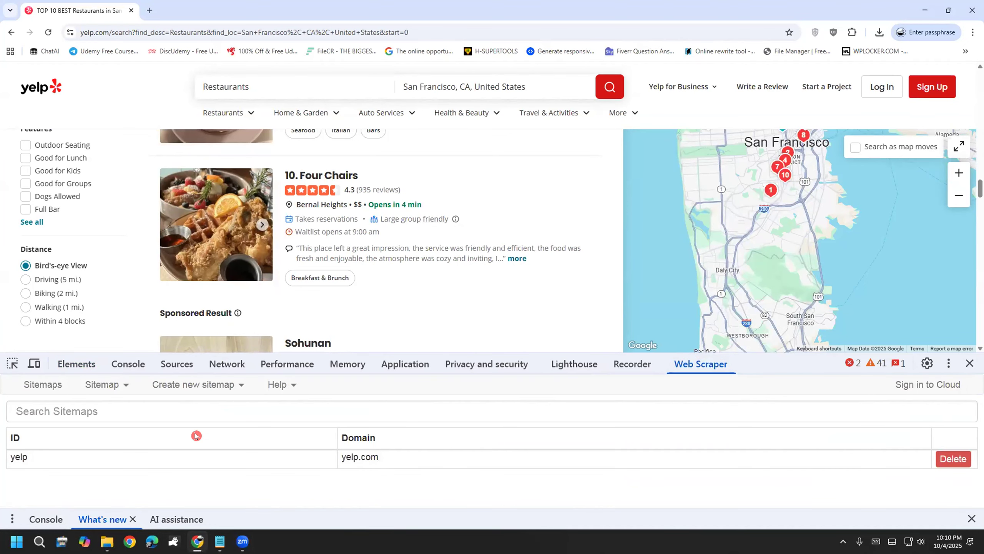
pyautogui.click(54, 458)
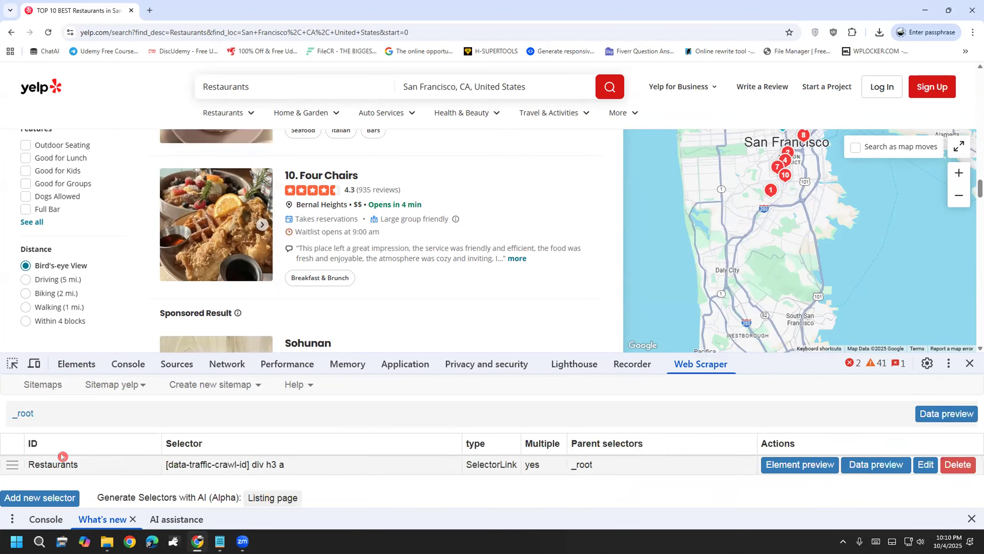
pyautogui.click(120, 389)
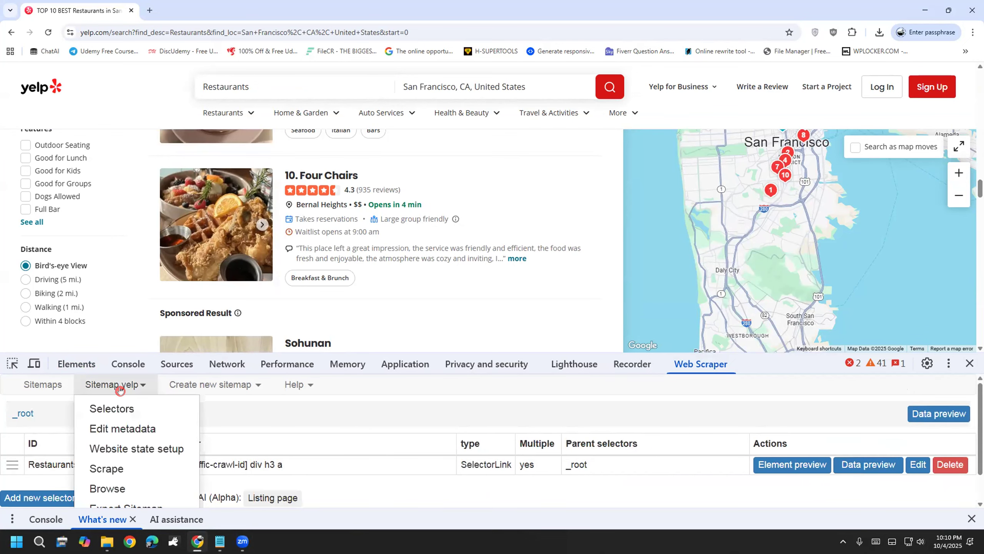
pyautogui.scroll(-2, 121, 384)
pyautogui.scroll(2, 116, 388)
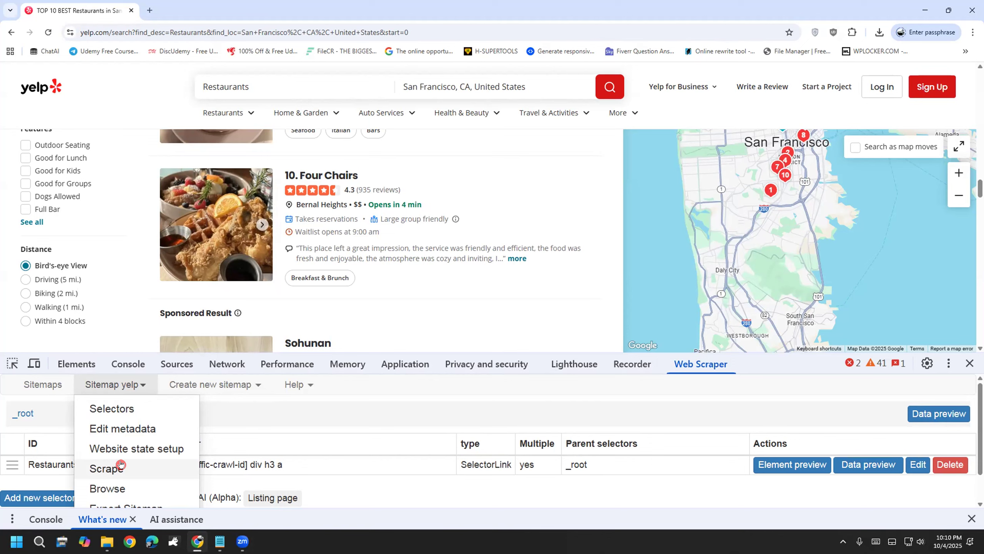
pyautogui.click(121, 466)
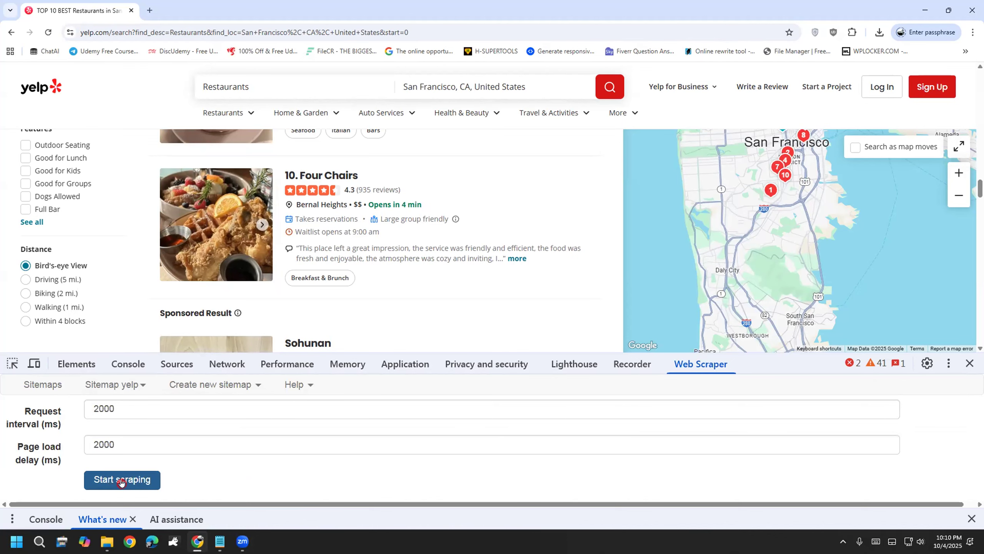
# Step: Start scraping the yelp sitemap and annotate the page while each restaurant page loads
pyautogui.click(120, 481)
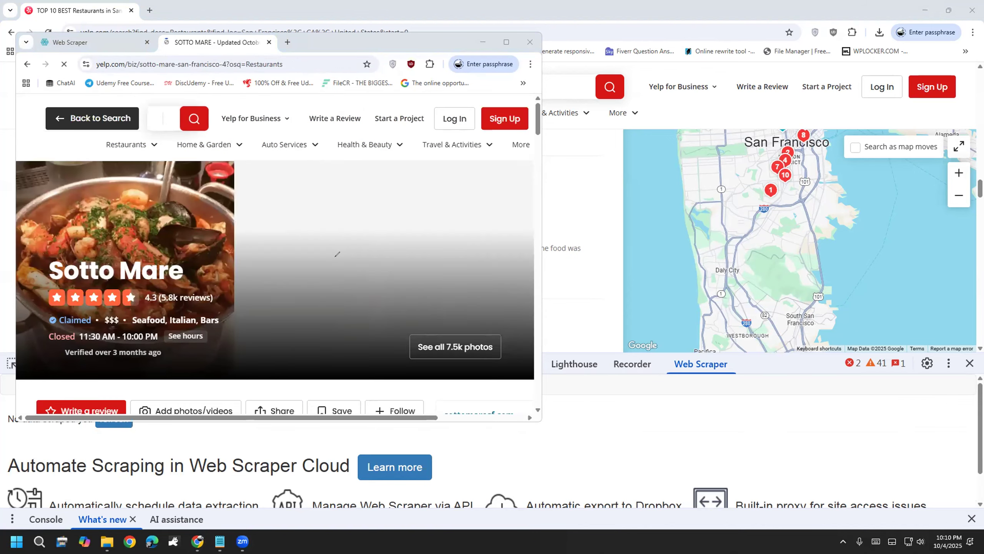
pyautogui.moveTo(575, 175)
pyautogui.mouseDown()
pyautogui.moveTo(582, 202)
pyautogui.moveTo(588, 164)
pyautogui.moveTo(633, 177)
pyautogui.moveTo(639, 147)
pyautogui.moveTo(665, 117)
pyautogui.moveTo(672, 151)
pyautogui.moveTo(657, 171)
pyautogui.mouseUp()
pyautogui.moveTo(620, 223)
pyautogui.mouseDown()
pyautogui.moveTo(621, 267)
pyautogui.moveTo(665, 189)
pyautogui.moveTo(688, 226)
pyautogui.moveTo(682, 205)
pyautogui.mouseUp()
pyautogui.moveTo(663, 190); pyautogui.dragTo(679, 185)
pyautogui.moveTo(583, 309)
pyautogui.mouseDown()
pyautogui.moveTo(595, 295)
pyautogui.moveTo(598, 324)
pyautogui.moveTo(610, 310)
pyautogui.mouseUp()
pyautogui.moveTo(639, 279); pyautogui.dragTo(622, 296)
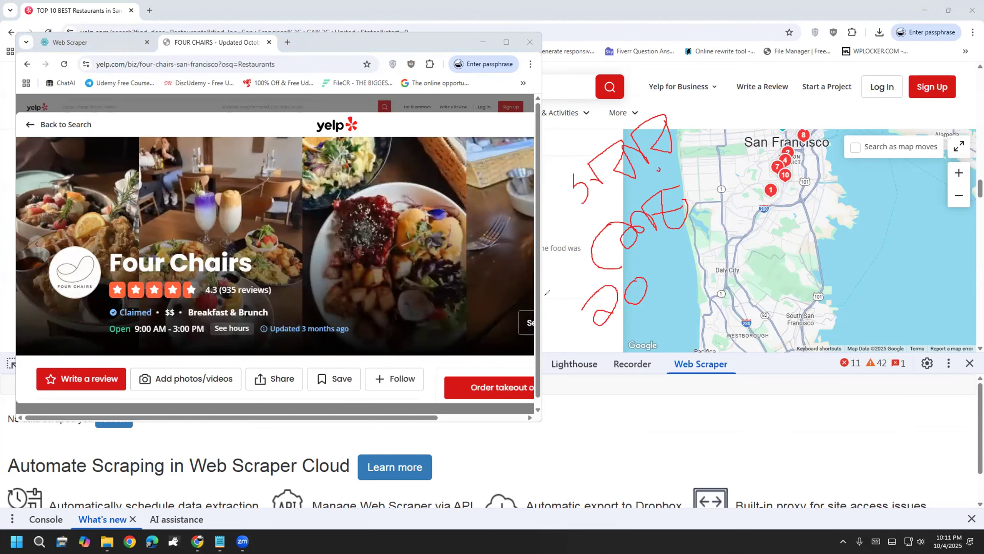
pyautogui.moveTo(625, 262)
pyautogui.mouseDown()
pyautogui.moveTo(616, 364)
pyautogui.moveTo(655, 279)
pyautogui.moveTo(676, 258)
pyautogui.moveTo(682, 271)
pyautogui.mouseUp()
pyautogui.moveTo(701, 231)
pyautogui.mouseDown()
pyautogui.moveTo(666, 263)
pyautogui.moveTo(717, 227)
pyautogui.mouseUp()
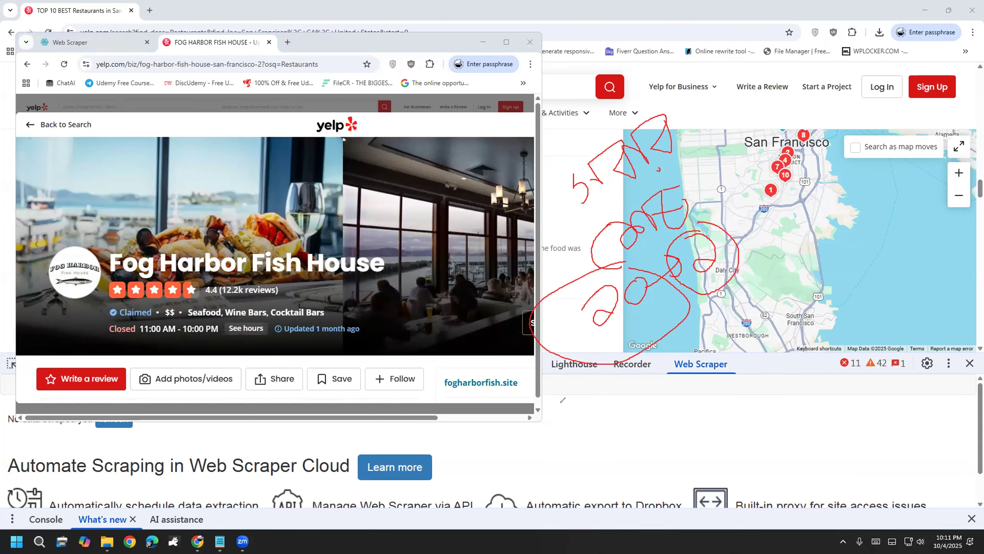
pyautogui.moveTo(563, 407)
pyautogui.mouseDown()
pyautogui.moveTo(635, 446)
pyautogui.moveTo(700, 387)
pyautogui.moveTo(713, 397)
pyautogui.moveTo(728, 387)
pyautogui.moveTo(803, 392)
pyautogui.moveTo(821, 373)
pyautogui.moveTo(839, 389)
pyautogui.moveTo(868, 334)
pyautogui.moveTo(877, 381)
pyautogui.moveTo(898, 379)
pyautogui.mouseUp()
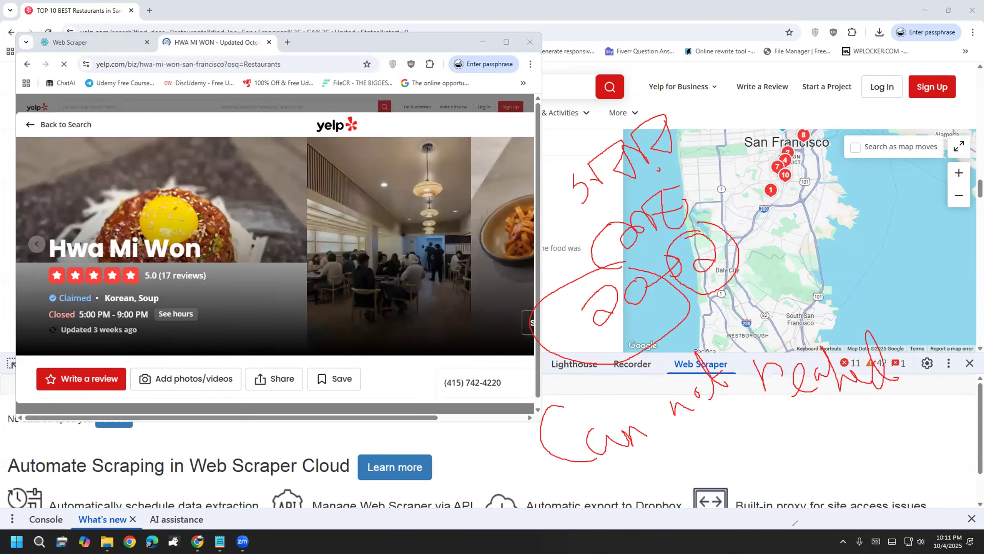
pyautogui.moveTo(675, 451)
pyautogui.mouseDown()
pyautogui.moveTo(735, 442)
pyautogui.moveTo(775, 504)
pyautogui.moveTo(762, 449)
pyautogui.mouseUp()
pyautogui.moveTo(806, 410); pyautogui.dragTo(855, 414)
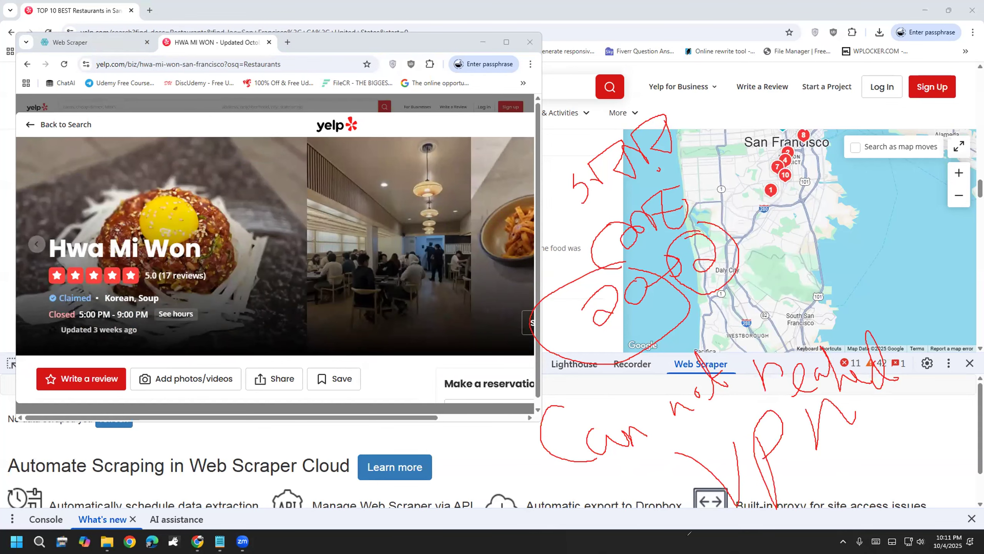
pyautogui.moveTo(546, 115)
pyautogui.mouseDown()
pyautogui.moveTo(529, 496)
pyautogui.moveTo(874, 485)
pyautogui.moveTo(911, 302)
pyautogui.moveTo(712, 167)
pyautogui.moveTo(625, 91)
pyautogui.moveTo(534, 133)
pyautogui.mouseUp()
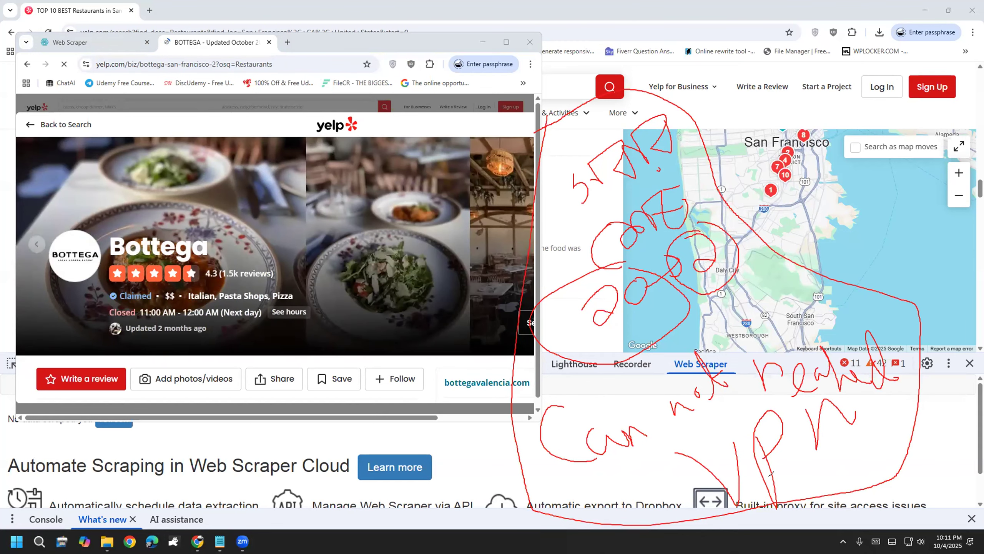
pyautogui.moveTo(120, 126); pyautogui.dragTo(150, 129)
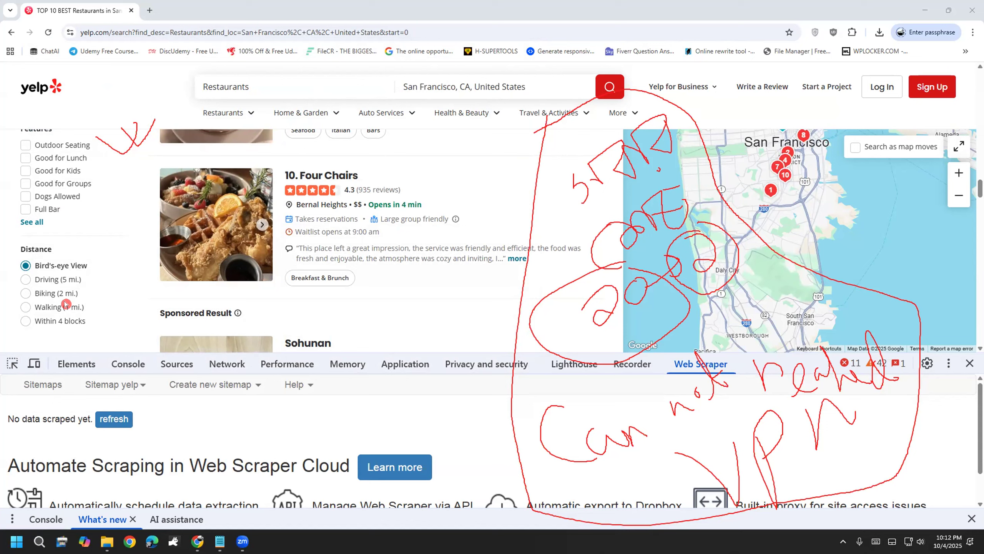
# Step: Load and review the scraped restaurant rows, then open Google's search page in a new tab
pyautogui.press('Escape')
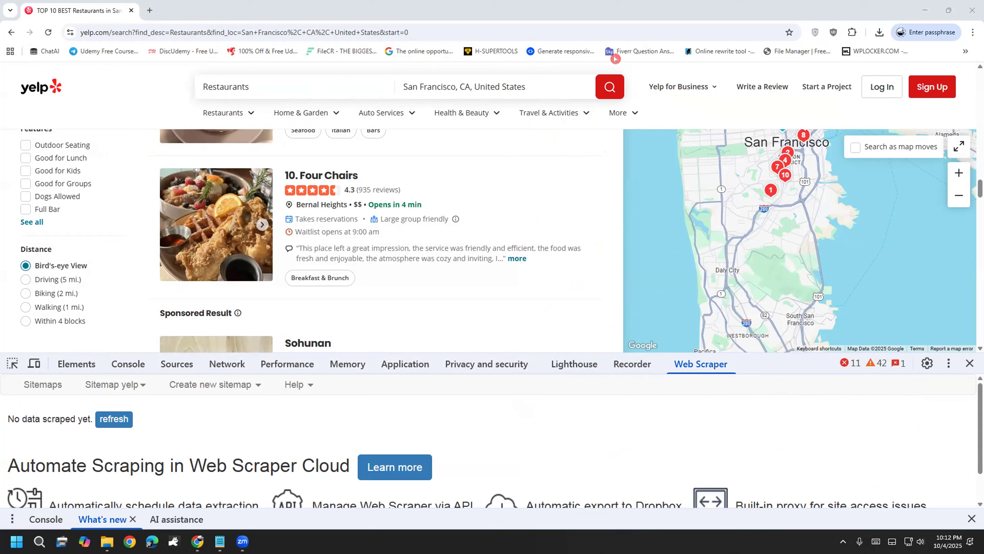
pyautogui.click(100, 423)
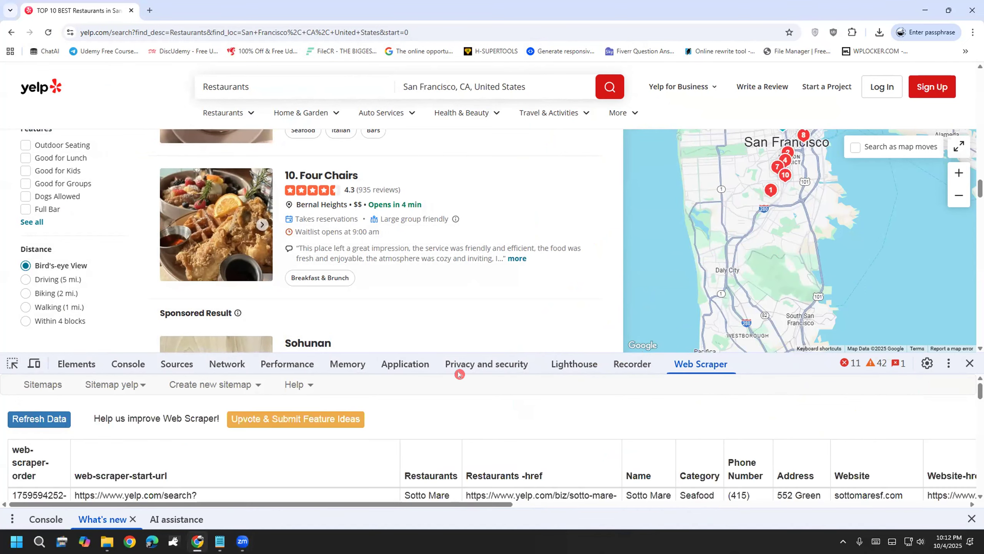
pyautogui.scroll(-3, 400, 434)
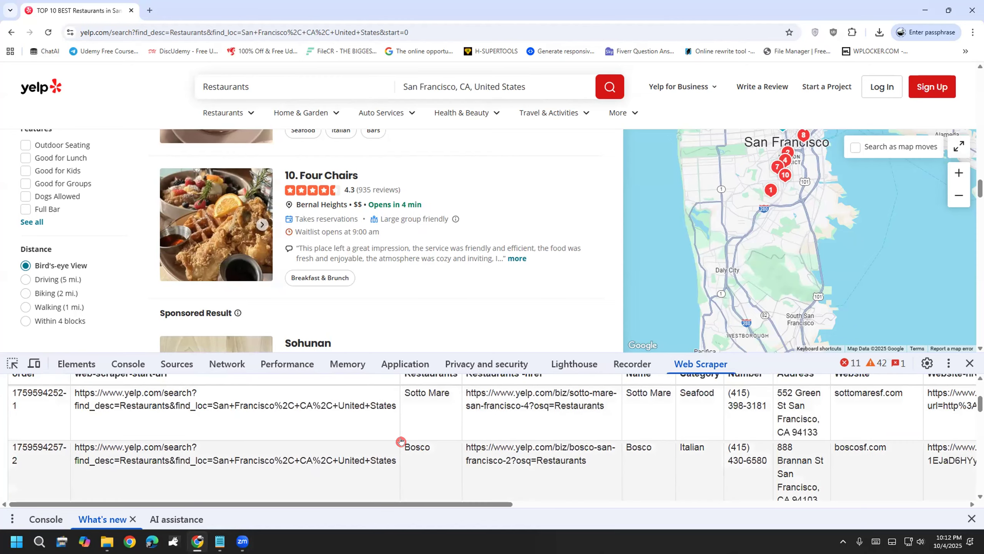
pyautogui.moveTo(408, 503); pyautogui.dragTo(640, 504)
pyautogui.hscroll(-10, 254, 483)
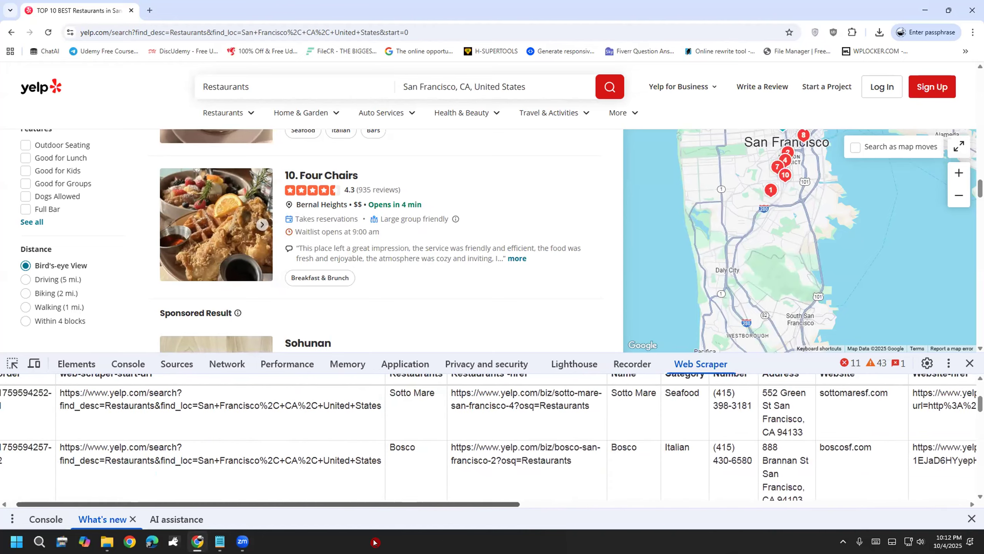
pyautogui.scroll(5, 229, 469)
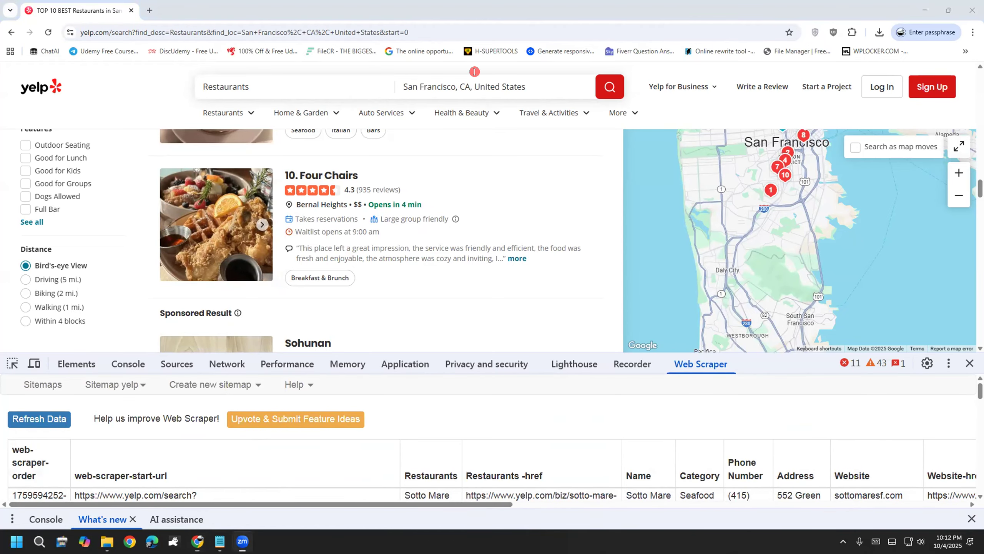
pyautogui.moveTo(502, 167)
pyautogui.mouseDown()
pyautogui.moveTo(517, 201)
pyautogui.moveTo(564, 189)
pyautogui.mouseUp()
pyautogui.moveTo(534, 149); pyautogui.dragTo(509, 218)
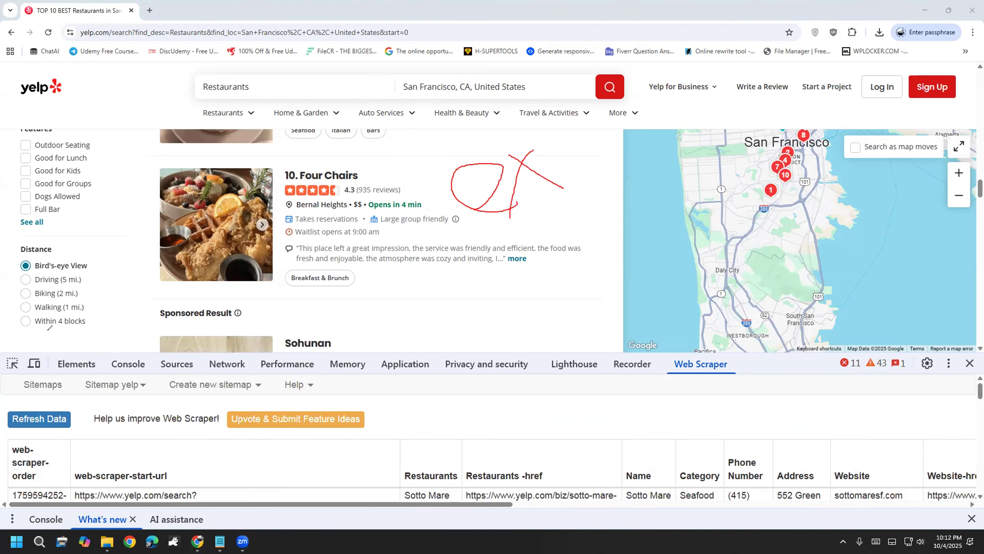
pyautogui.moveTo(452, 272)
pyautogui.mouseDown()
pyautogui.moveTo(461, 321)
pyautogui.moveTo(482, 307)
pyautogui.moveTo(474, 327)
pyautogui.moveTo(515, 274)
pyautogui.moveTo(542, 311)
pyautogui.mouseUp()
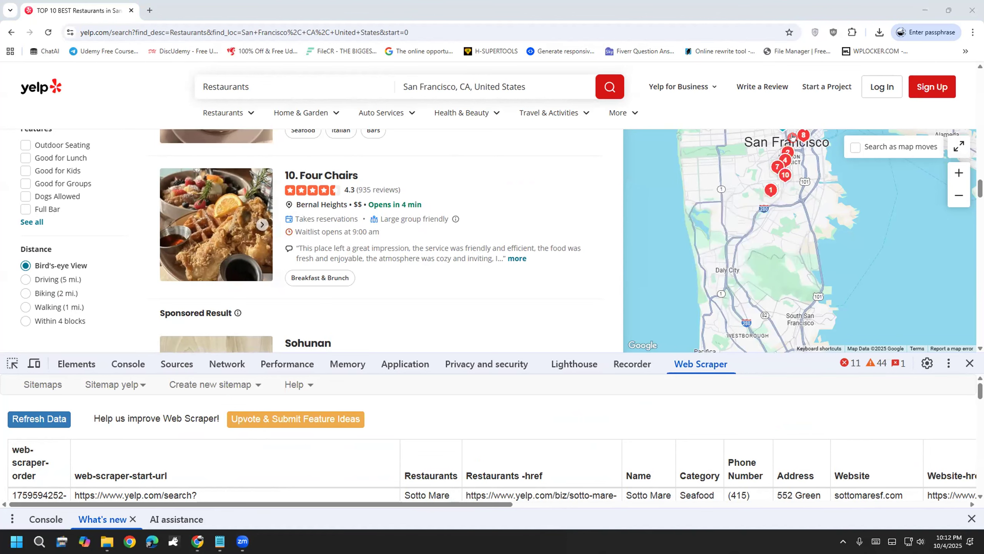
pyautogui.click(149, 10)
pyautogui.click(376, 189)
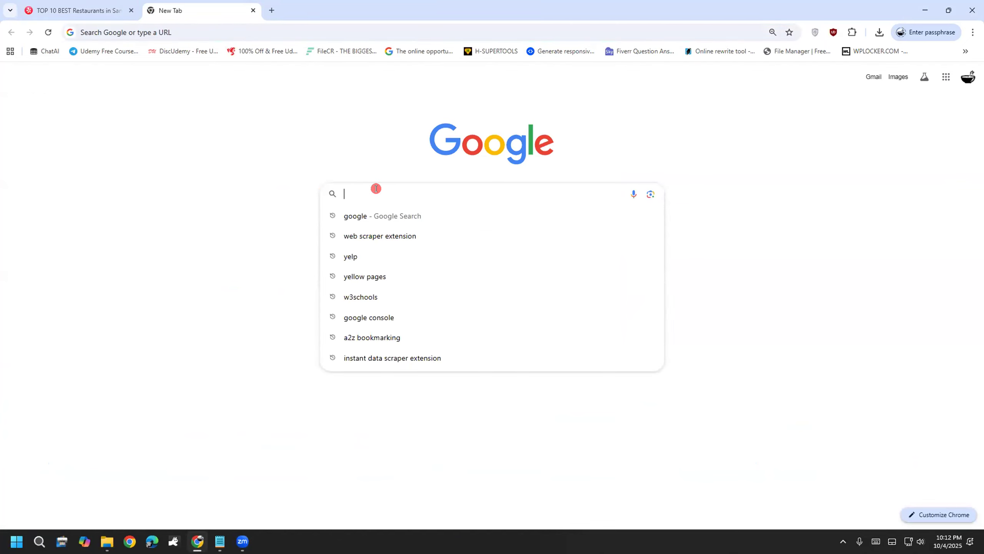
# Step: Search 'veepn ex', open the VeePN store page, and check the installed extensions
pyautogui.write('vee')
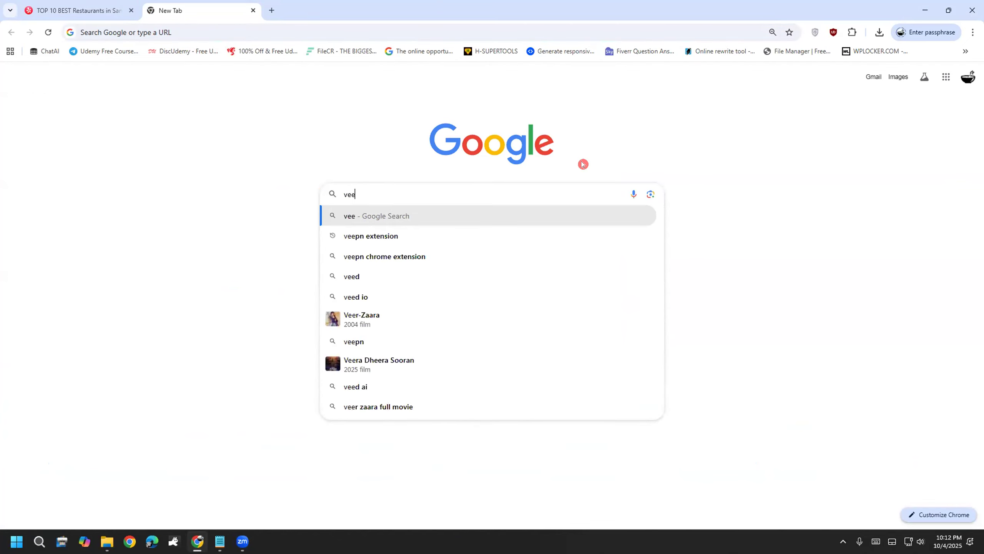
pyautogui.write('pn ex')
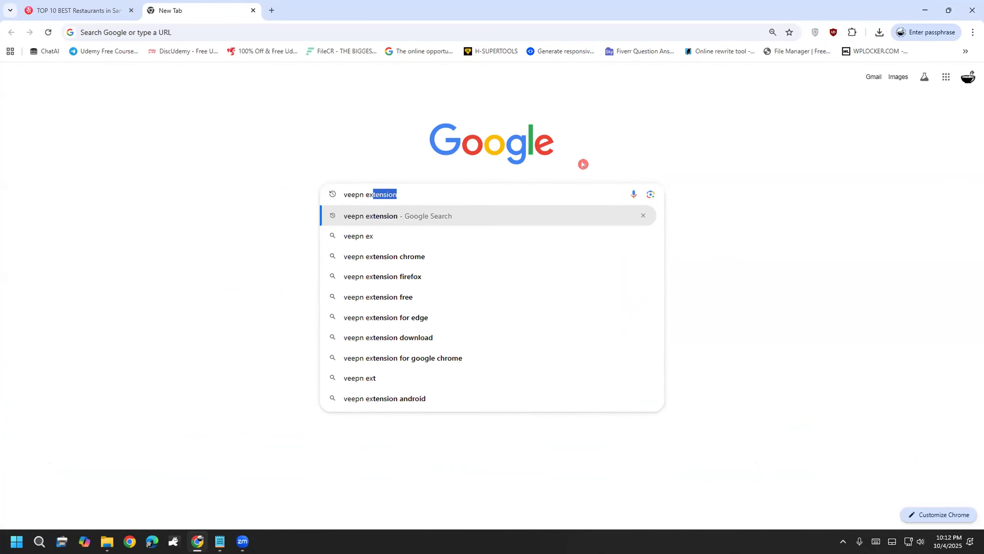
pyautogui.press('Return')
pyautogui.click(181, 178)
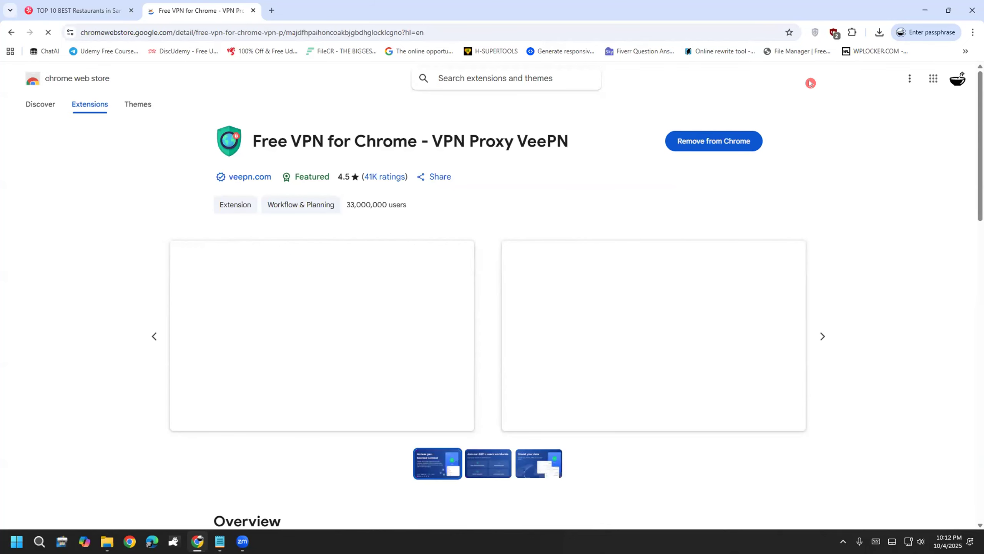
pyautogui.click(879, 33)
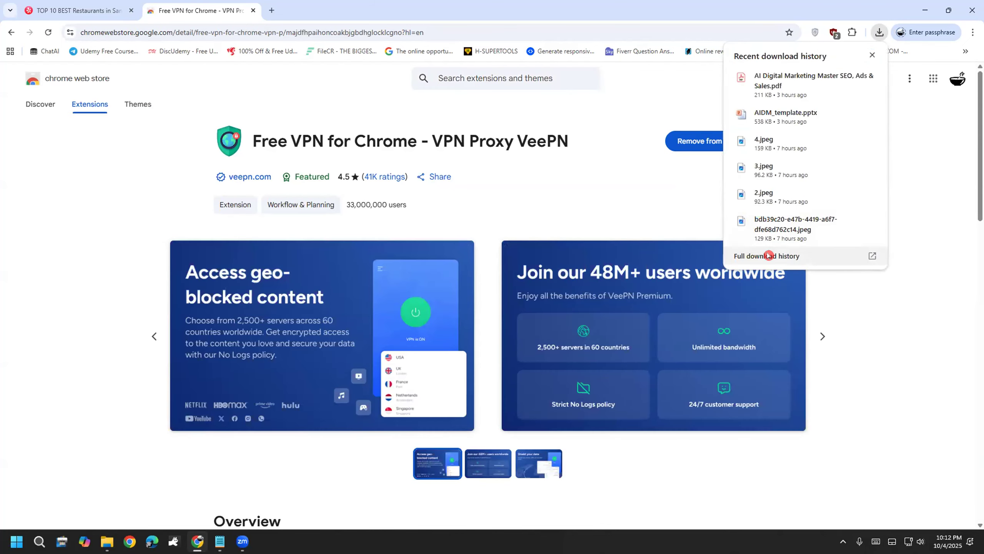
pyautogui.click(852, 33)
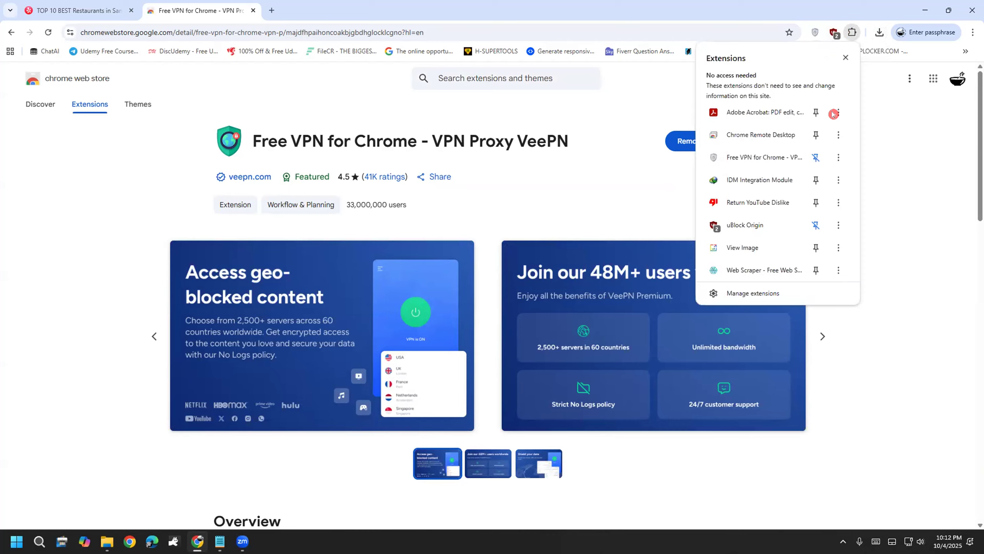
pyautogui.click(771, 291)
pyautogui.scroll(-3, 440, 382)
pyautogui.scroll(3, 415, 344)
pyautogui.scroll(-3, 446, 349)
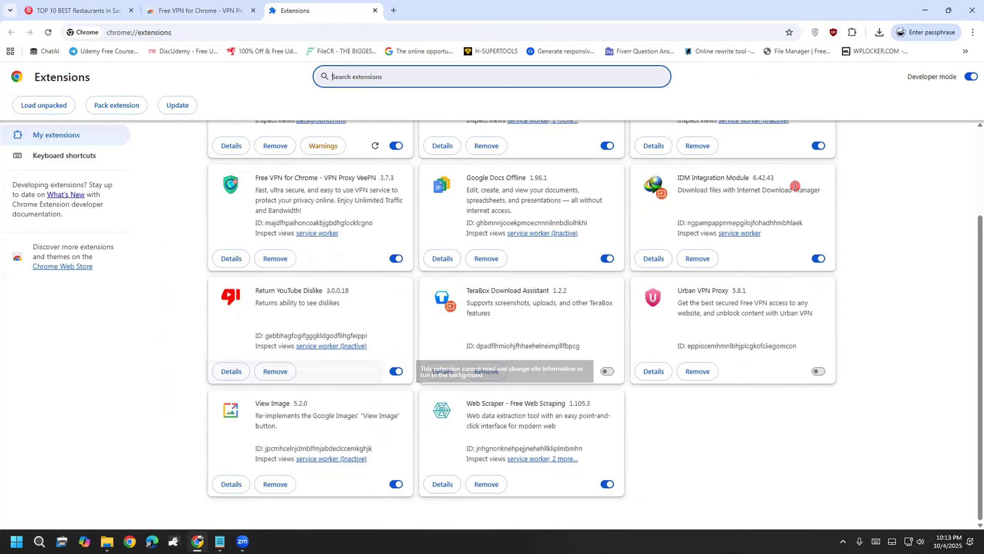
pyautogui.hotkey('ctrl', 'w')
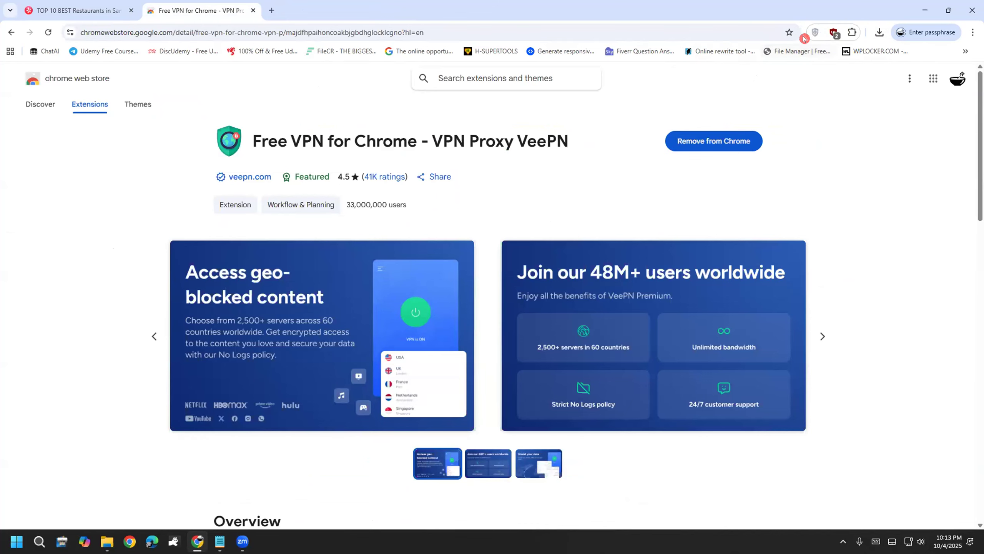
# Step: Switch the VeePN location to Netherlands, then close the popup and the store tab
pyautogui.click(815, 32)
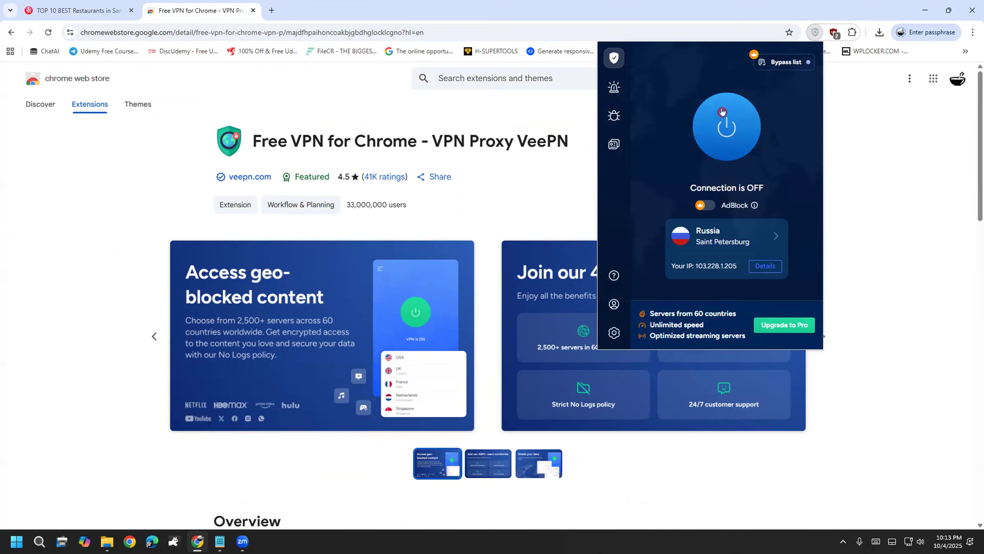
pyautogui.click(743, 236)
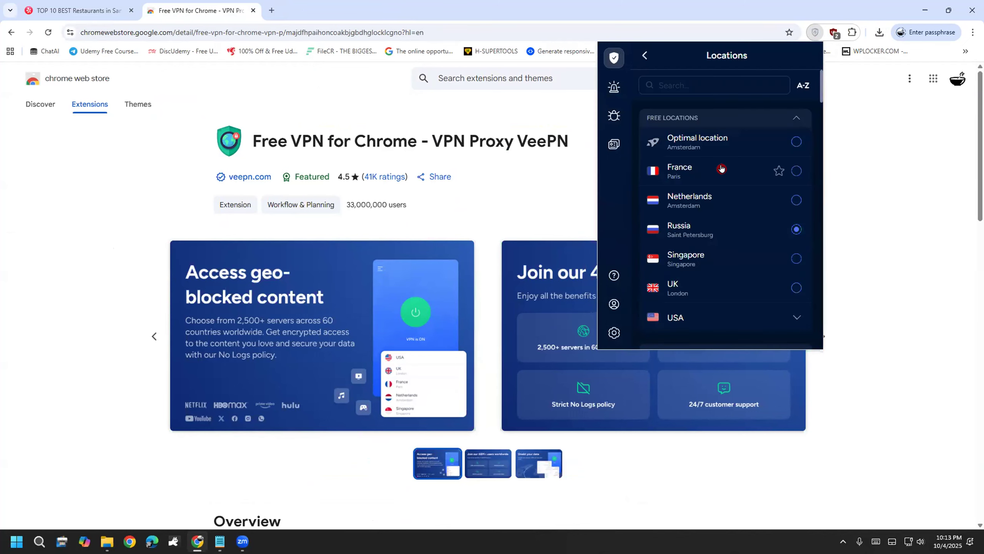
pyautogui.scroll(-1, 791, 186)
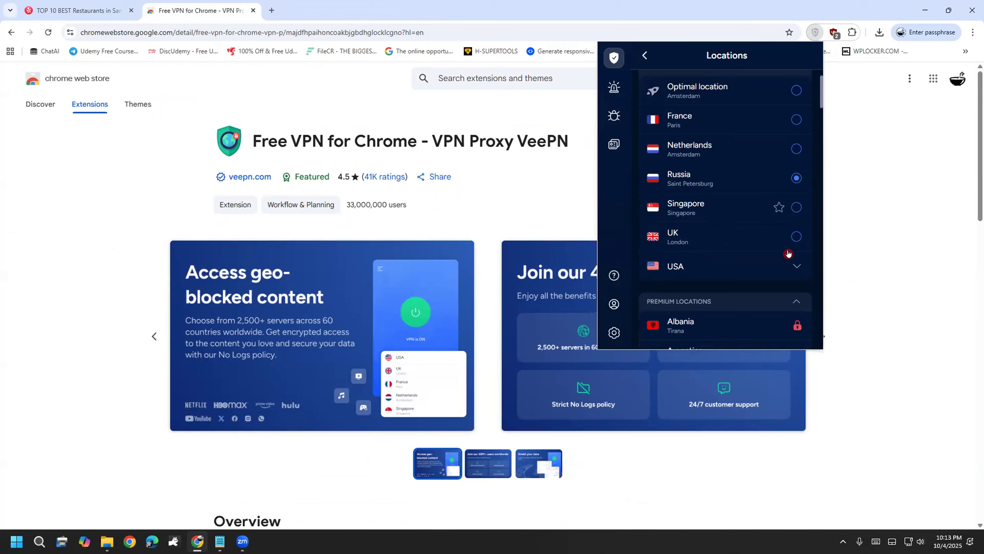
pyautogui.scroll(1, 767, 260)
pyautogui.click(795, 200)
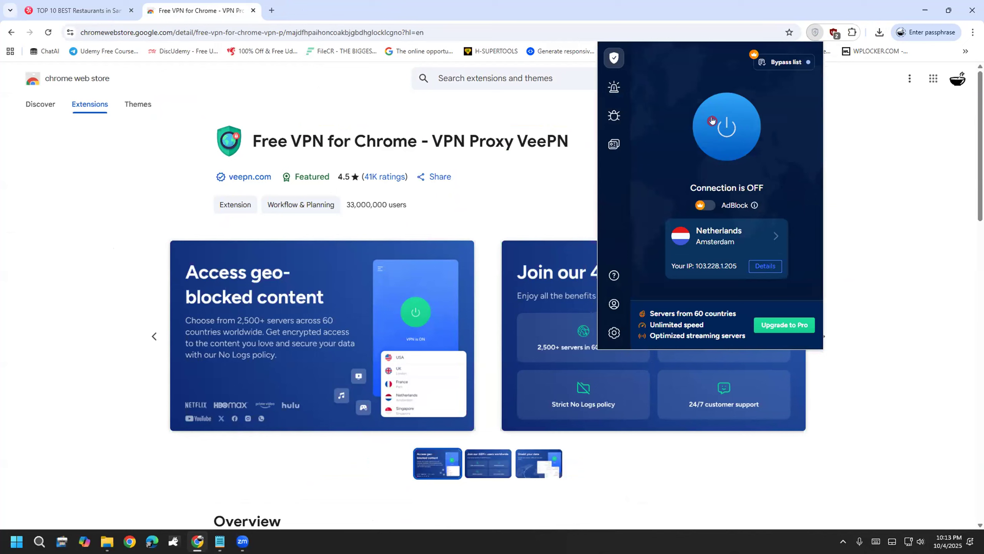
pyautogui.click(475, 132)
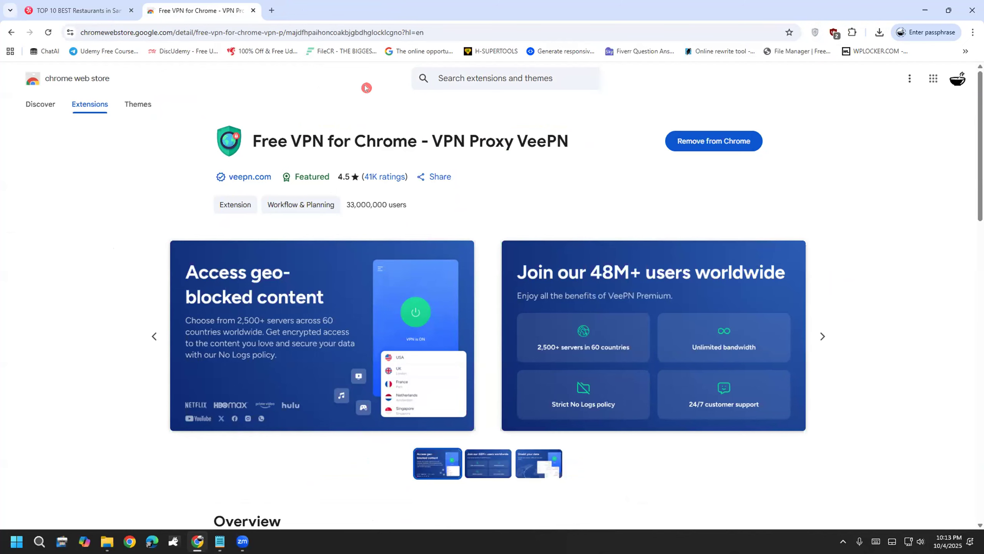
pyautogui.click(251, 10)
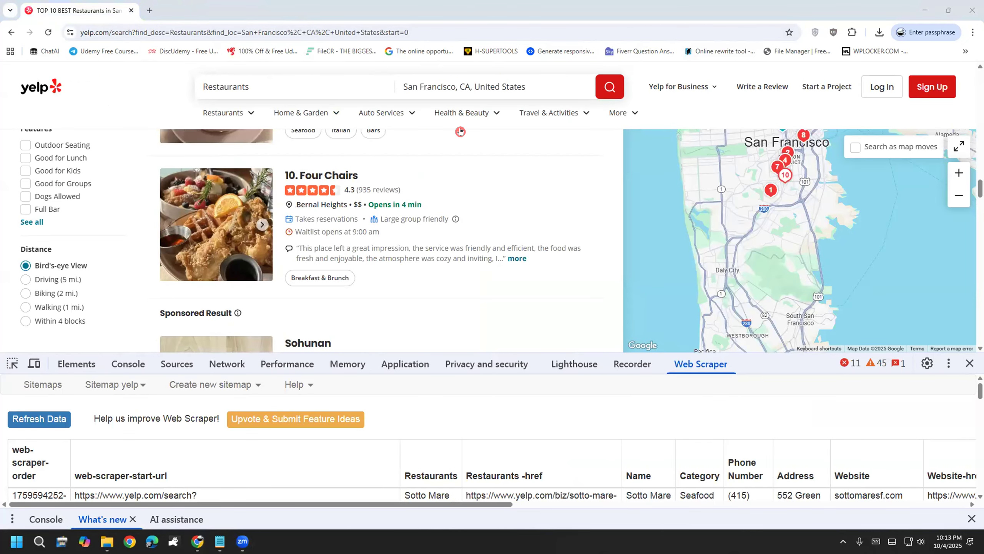
# Step: Export the yelp sitemap's scraped data through Export data as the .XLSX file yelp.xlsx
pyautogui.moveTo(371, 334); pyautogui.dragTo(387, 351)
pyautogui.moveTo(390, 298)
pyautogui.mouseDown()
pyautogui.moveTo(417, 326)
pyautogui.moveTo(389, 351)
pyautogui.moveTo(460, 279)
pyautogui.mouseUp()
pyautogui.moveTo(475, 320); pyautogui.dragTo(472, 354)
pyautogui.moveTo(487, 276); pyautogui.dragTo(549, 324)
pyautogui.moveTo(521, 285); pyautogui.dragTo(518, 342)
pyautogui.moveTo(547, 269)
pyautogui.mouseDown()
pyautogui.moveTo(546, 314)
pyautogui.moveTo(590, 289)
pyautogui.mouseUp()
pyautogui.moveTo(577, 266)
pyautogui.mouseDown()
pyautogui.moveTo(627, 297)
pyautogui.moveTo(590, 338)
pyautogui.mouseUp()
pyautogui.moveTo(360, 404)
pyautogui.mouseDown()
pyautogui.moveTo(616, 258)
pyautogui.moveTo(297, 370)
pyautogui.moveTo(430, 395)
pyautogui.mouseUp()
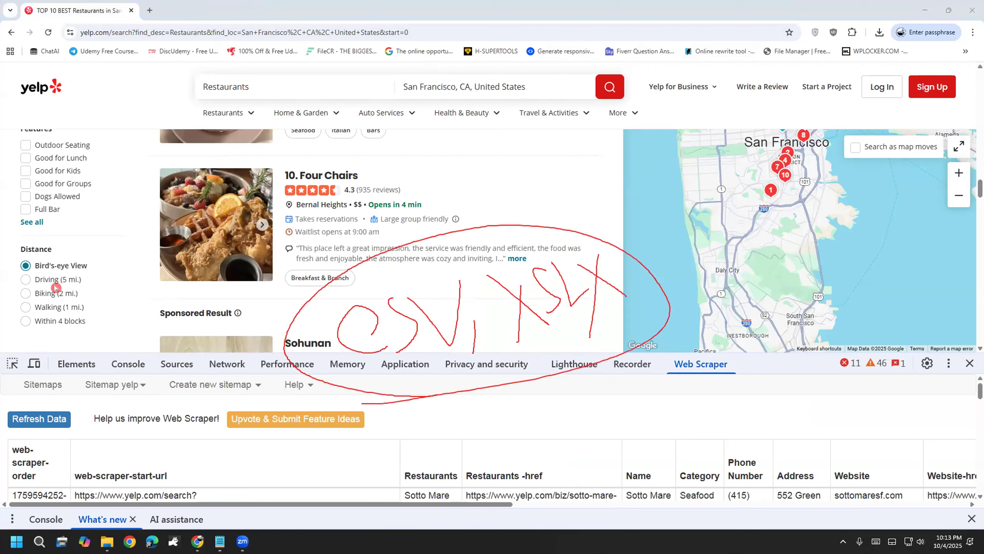
pyautogui.click(124, 385)
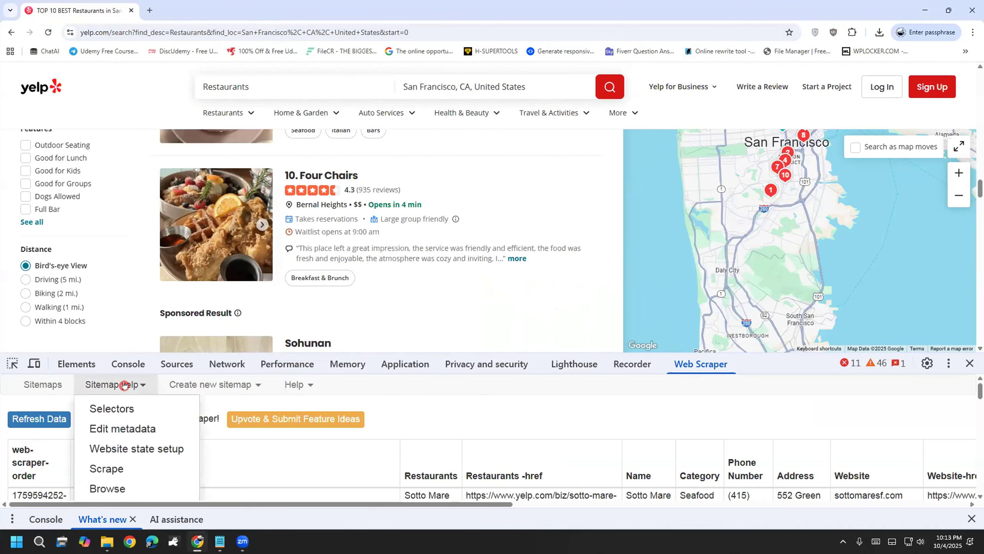
pyautogui.scroll(-3, 134, 463)
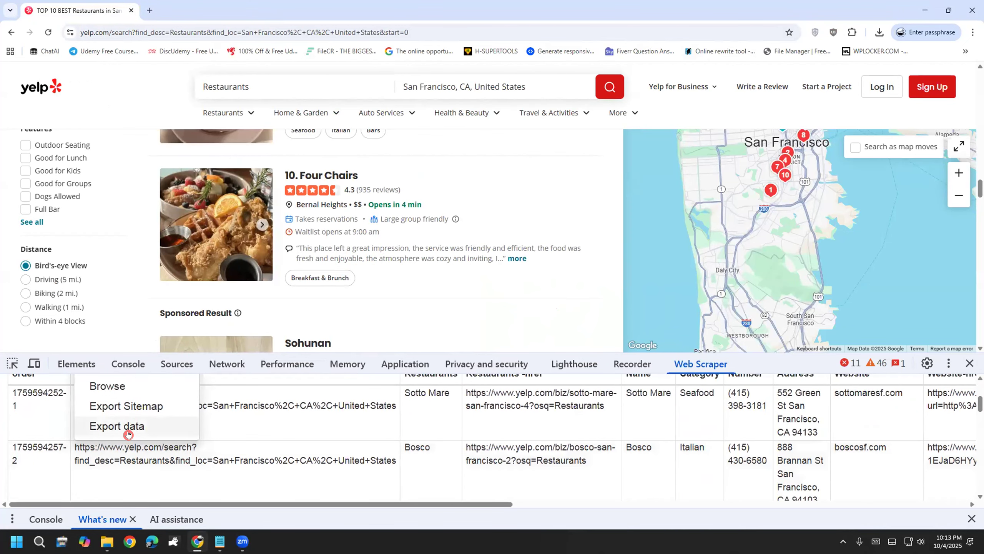
pyautogui.scroll(2, 134, 469)
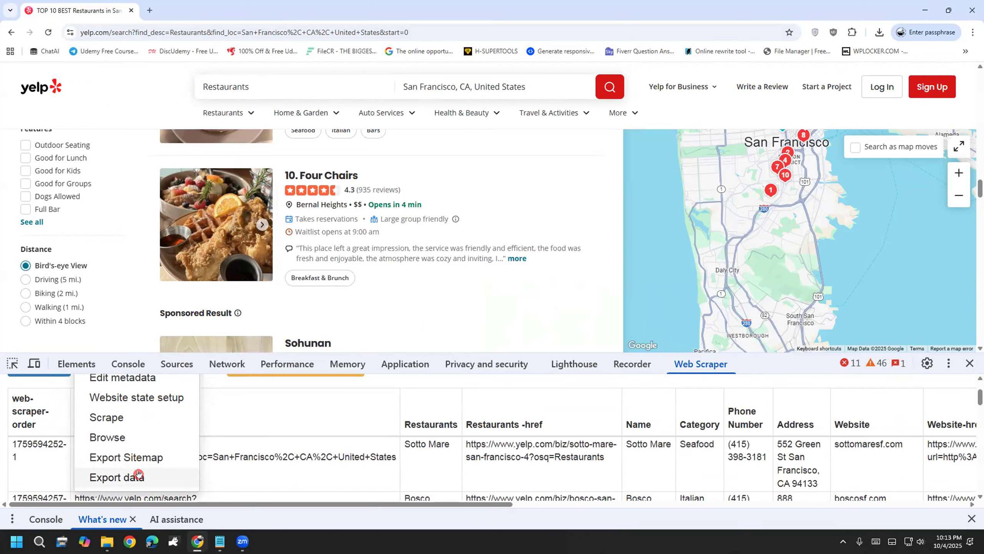
pyautogui.click(138, 474)
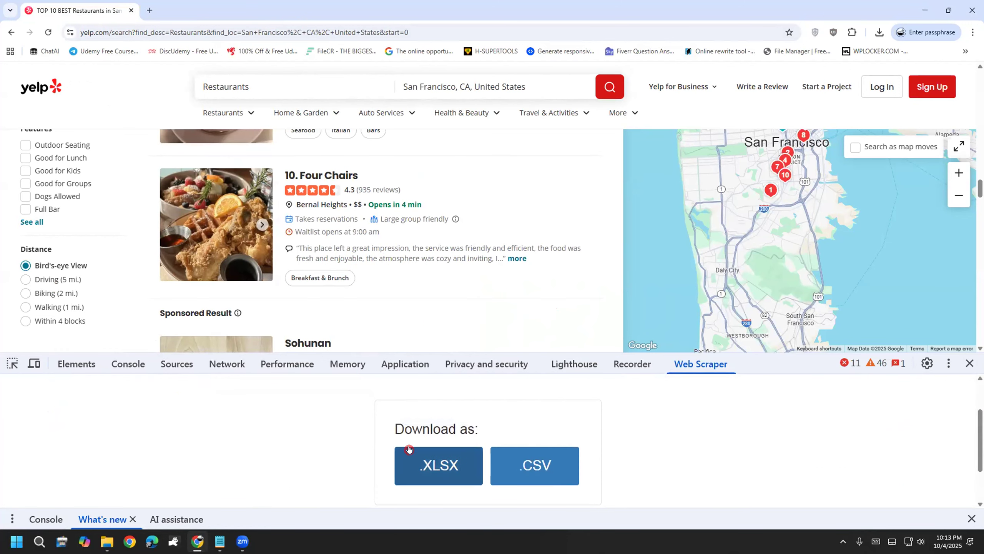
pyautogui.click(443, 473)
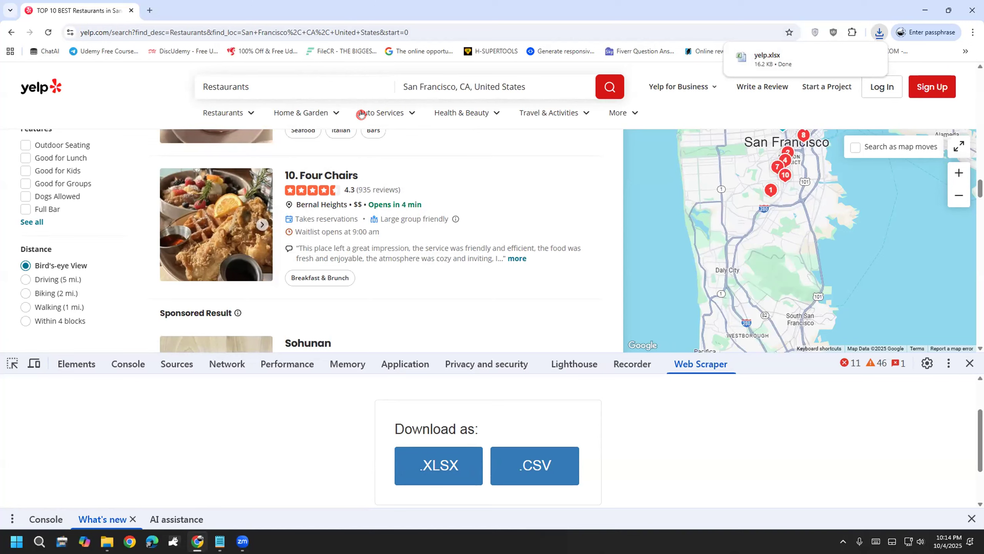
# Step: Create a new blank Google spreadsheet in a new tab, zoomed to 110%
pyautogui.click(149, 10)
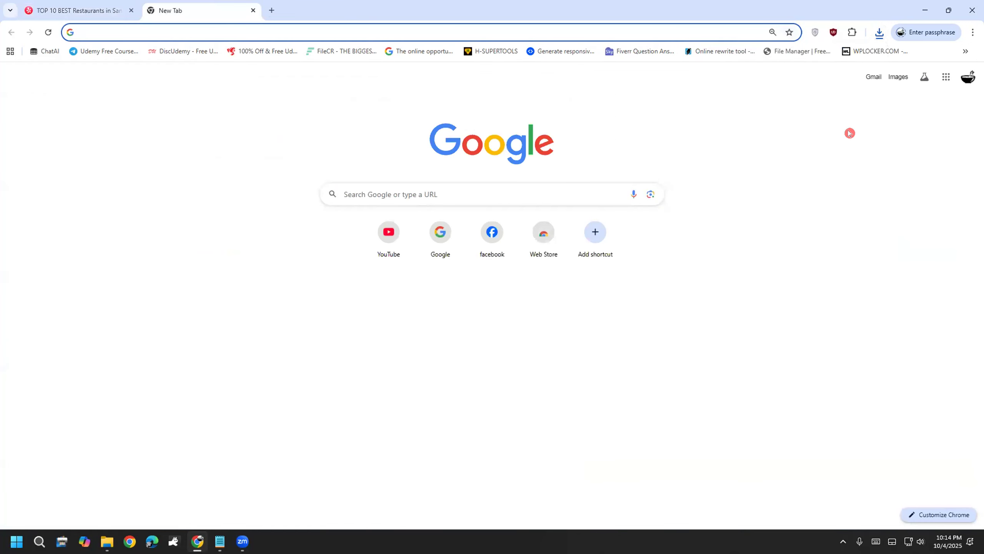
pyautogui.click(946, 77)
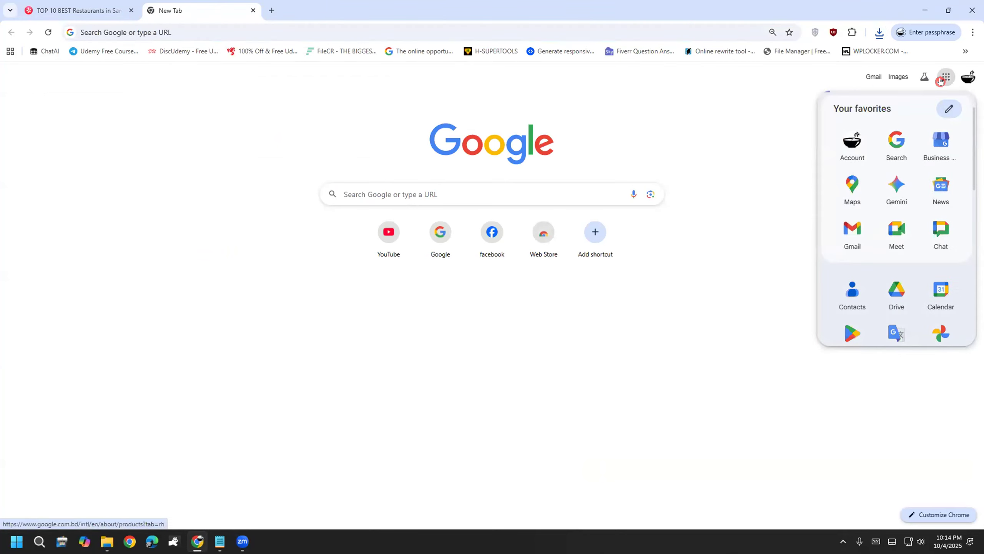
pyautogui.click(874, 198)
pyautogui.click(945, 77)
pyautogui.scroll(-4, 917, 282)
pyautogui.scroll(-1, 917, 283)
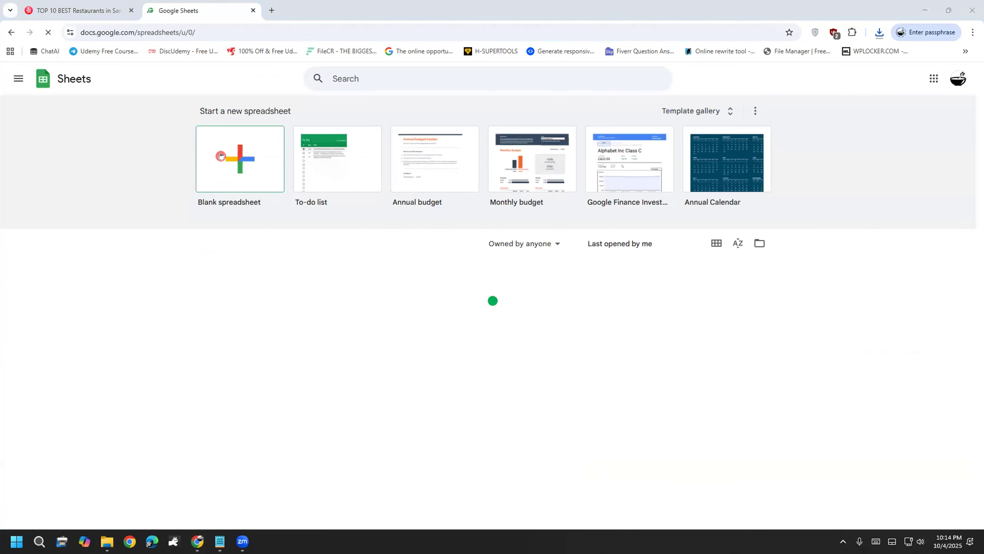
pyautogui.click(198, 129)
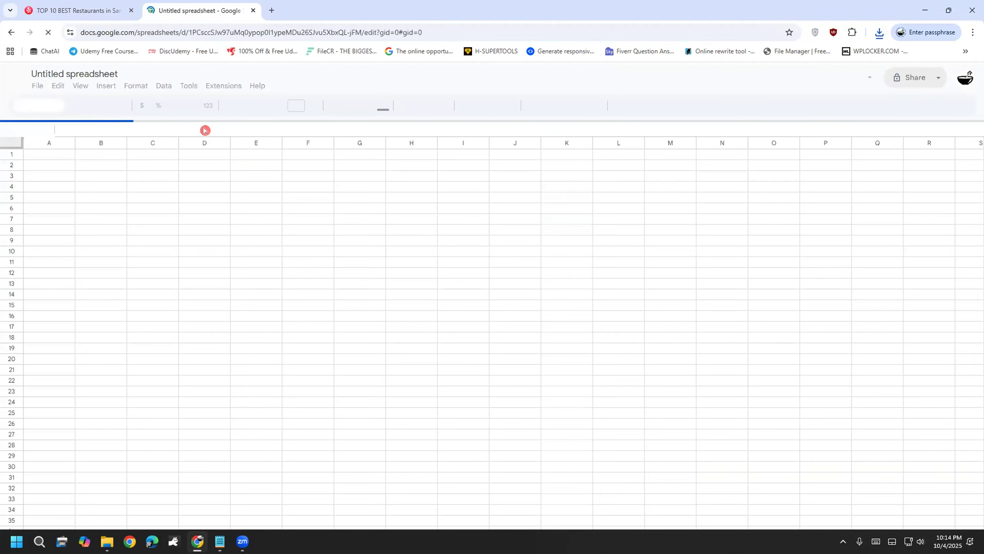
pyautogui.hotkey('ctrl', '+')
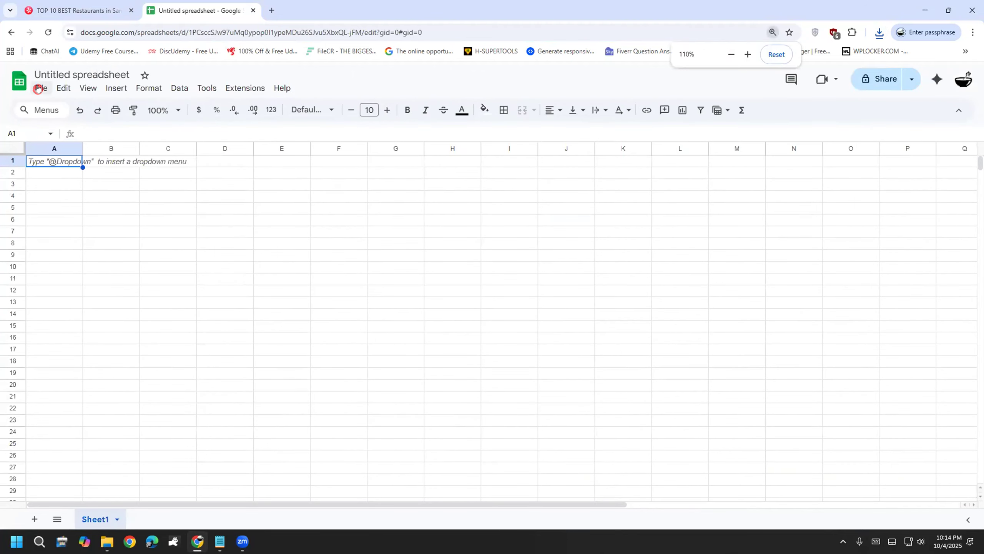
# Step: Upload yelp.xlsx from Downloads and import it with Replace spreadsheet
pyautogui.click(38, 88)
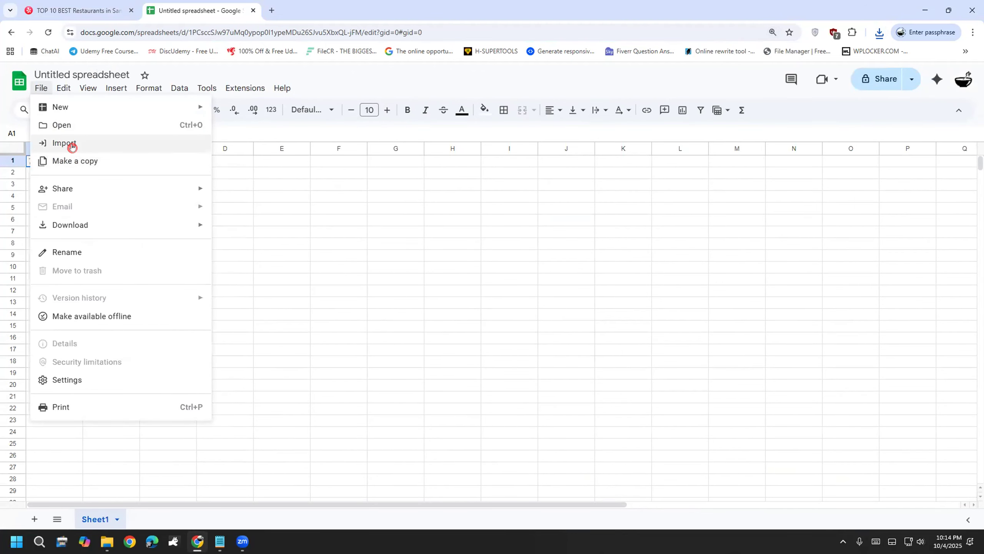
pyautogui.click(72, 145)
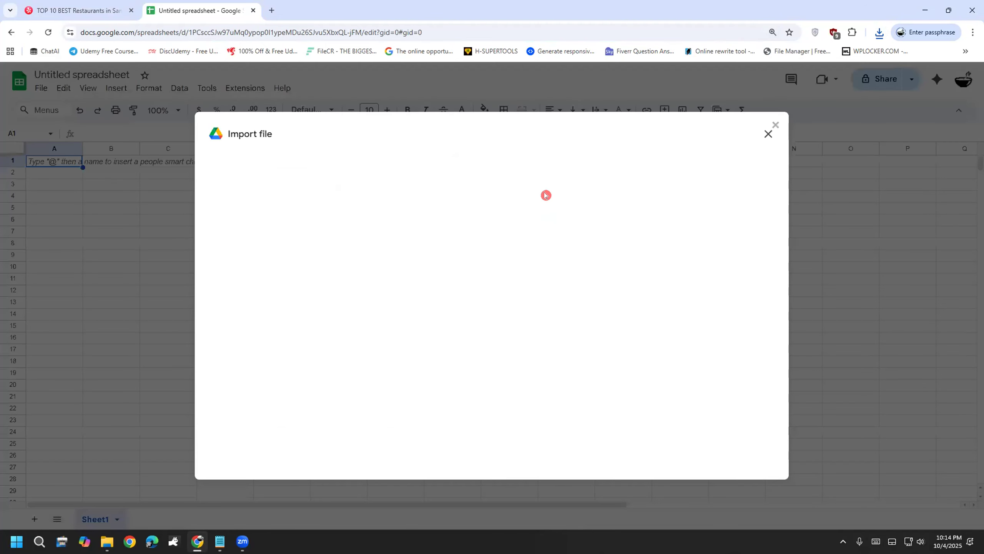
pyautogui.click(390, 170)
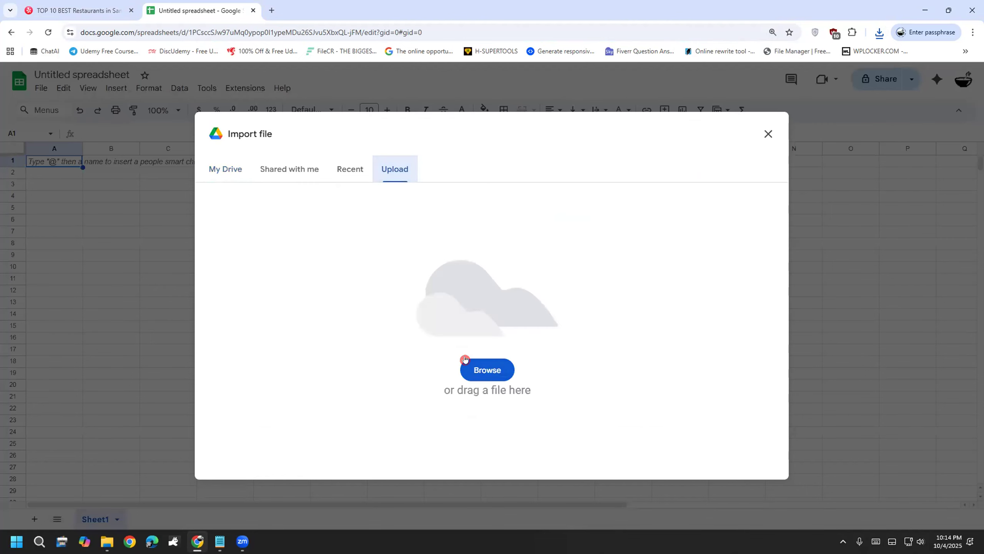
pyautogui.click(483, 369)
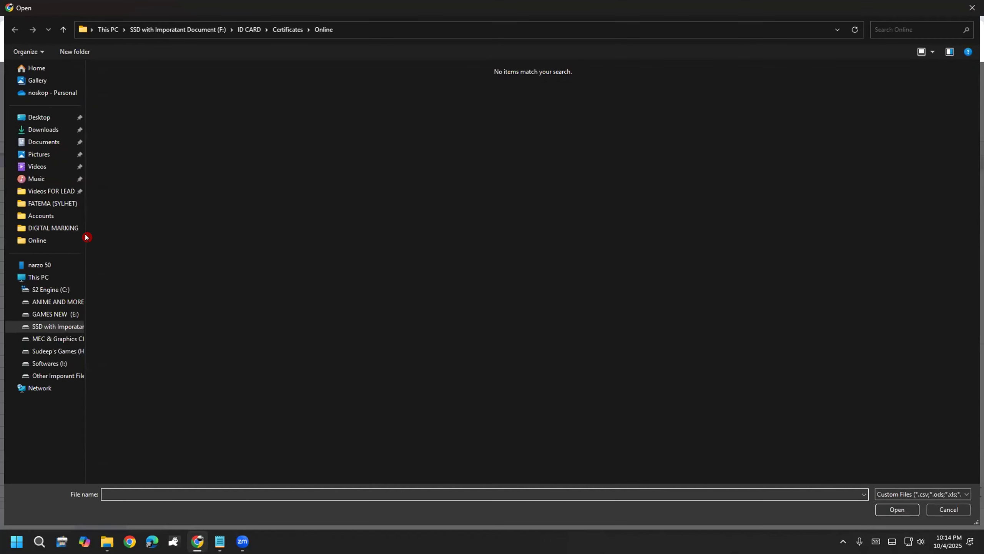
pyautogui.click(40, 129)
pyautogui.click(188, 195)
pyautogui.doubleClick(188, 195)
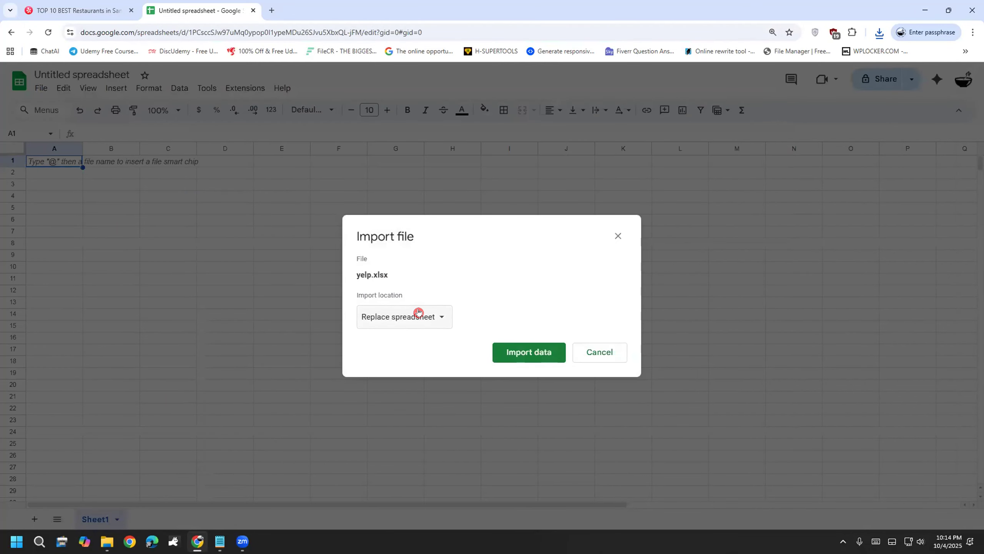
pyautogui.click(417, 314)
pyautogui.click(418, 314)
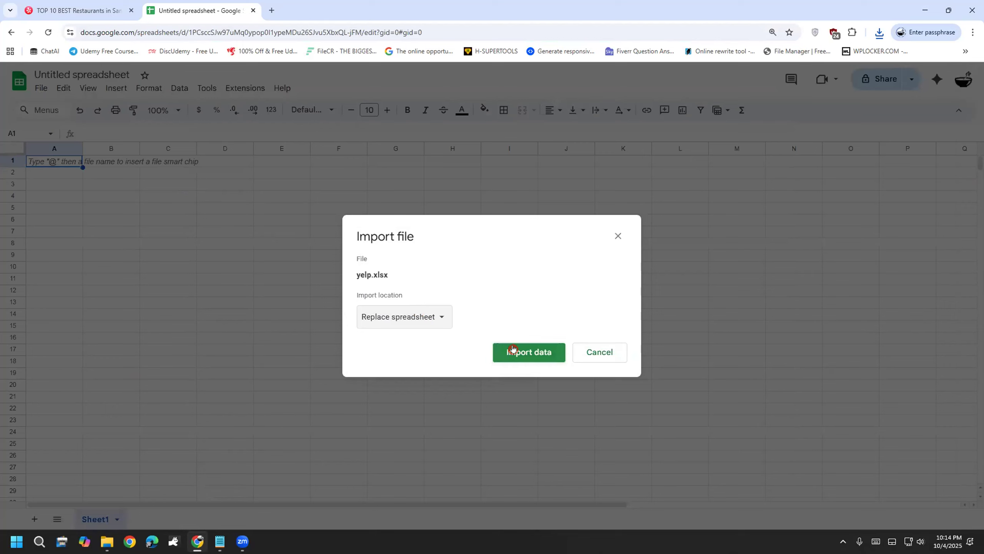
pyautogui.click(512, 349)
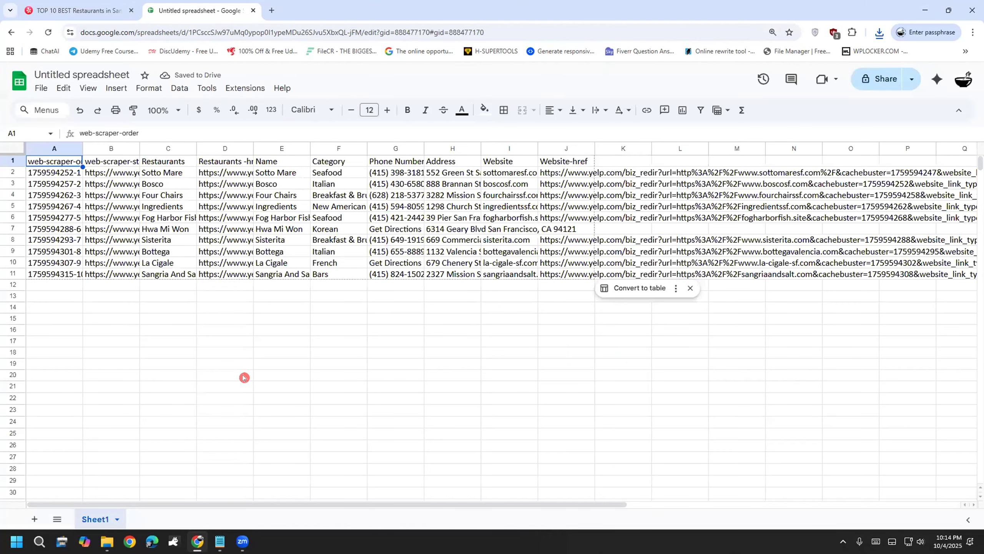
# Step: Zoom the page in so the imported yelp.xlsx sheet is easier to read
pyautogui.hotkey('ctrl', '+')
pyautogui.hotkey('ctrl', '+')
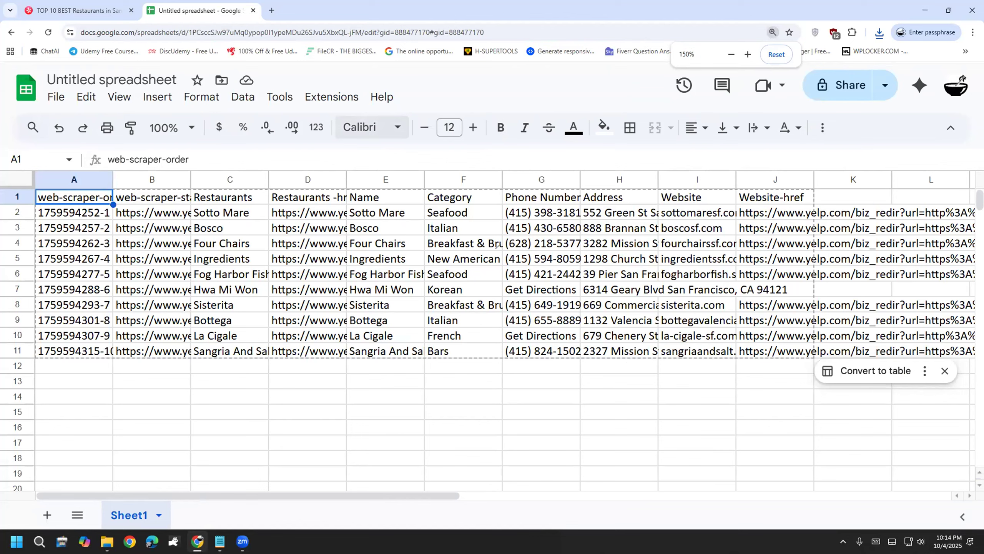
pyautogui.moveTo(311, 368); pyautogui.dragTo(317, 435)
pyautogui.moveTo(415, 386)
pyautogui.mouseDown()
pyautogui.moveTo(437, 388)
pyautogui.moveTo(478, 355)
pyautogui.moveTo(500, 403)
pyautogui.mouseUp()
pyautogui.moveTo(550, 462)
pyautogui.mouseDown()
pyautogui.moveTo(486, 454)
pyautogui.moveTo(531, 455)
pyautogui.mouseUp()
pyautogui.moveTo(601, 415)
pyautogui.mouseDown()
pyautogui.moveTo(604, 456)
pyautogui.moveTo(654, 412)
pyautogui.mouseUp()
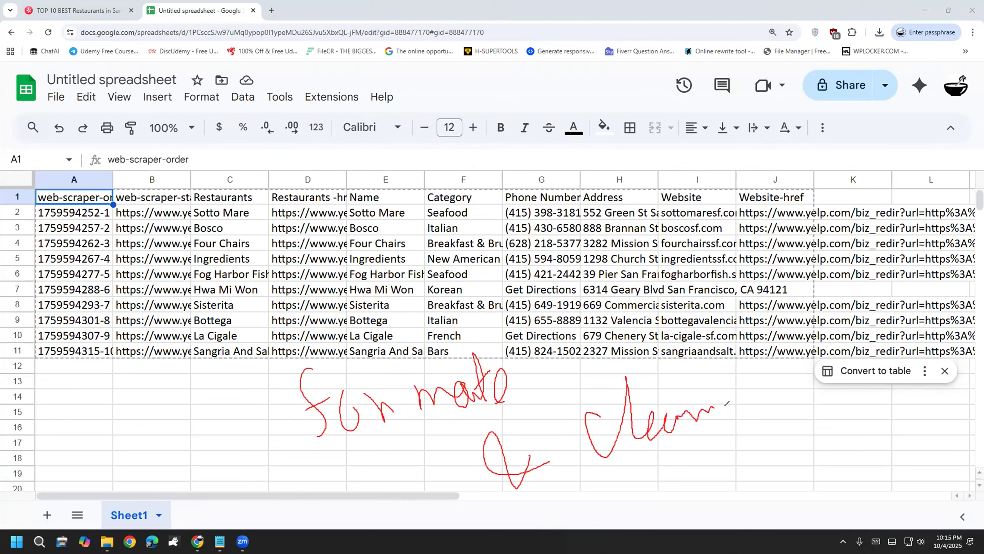
pyautogui.moveTo(787, 386); pyautogui.dragTo(789, 383)
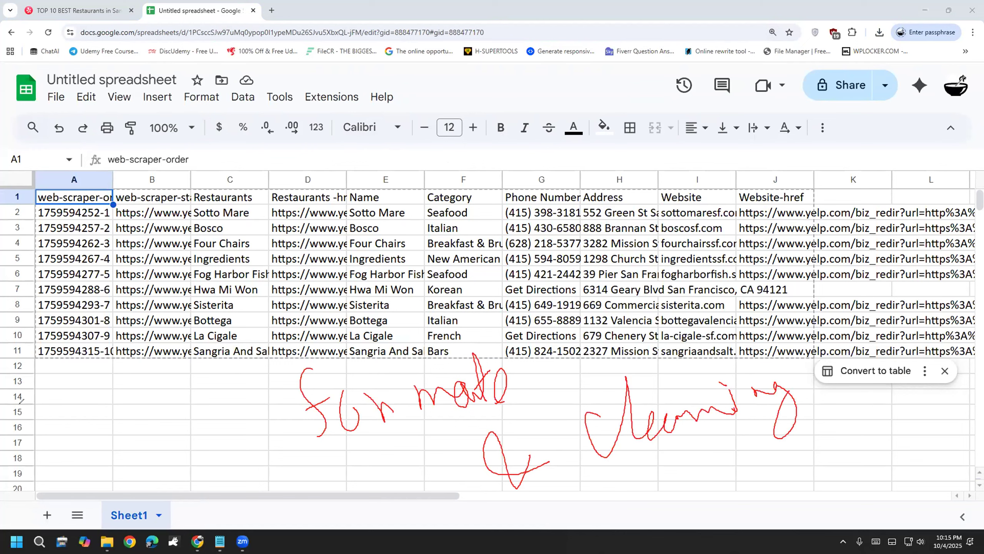
# Step: Delete the web-scraper-order and web-scraper-start-url columns
pyautogui.click(73, 175)
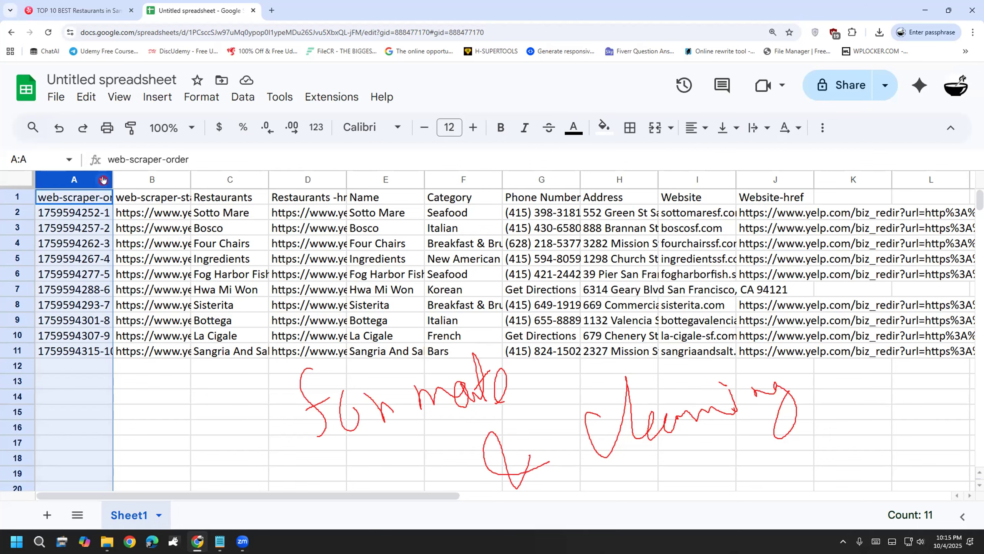
pyautogui.click(103, 179)
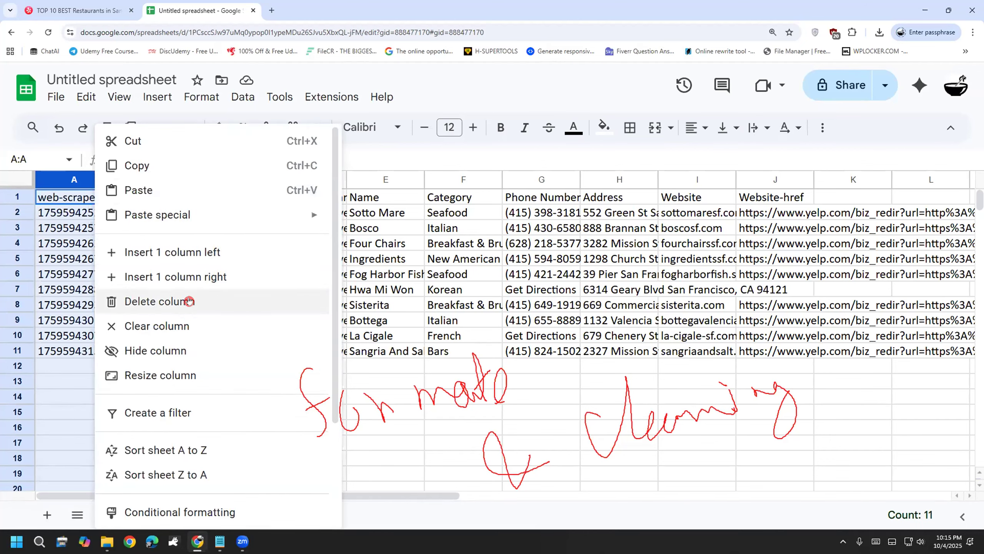
pyautogui.click(189, 301)
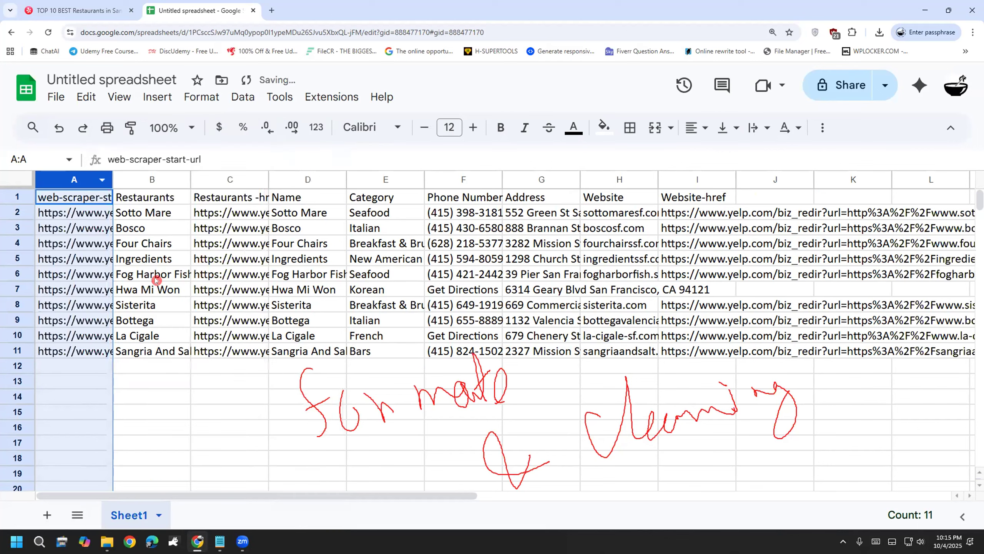
pyautogui.moveTo(105, 177); pyautogui.dragTo(244, 178)
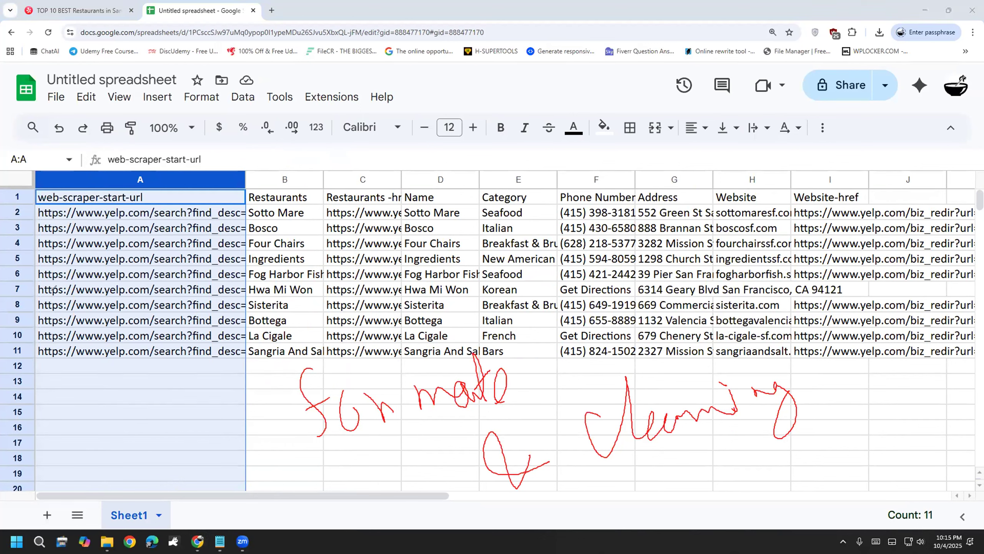
pyautogui.press('Escape')
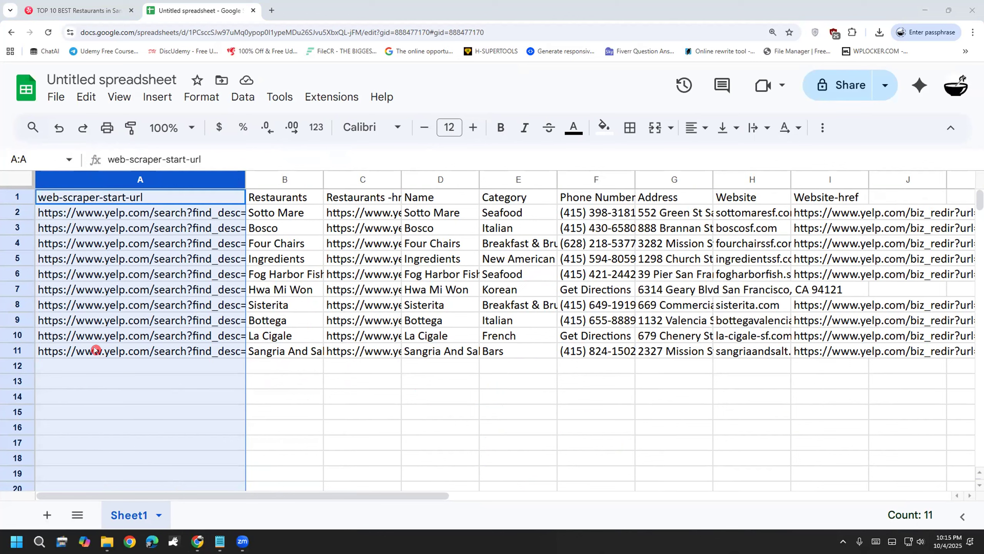
pyautogui.click(232, 179)
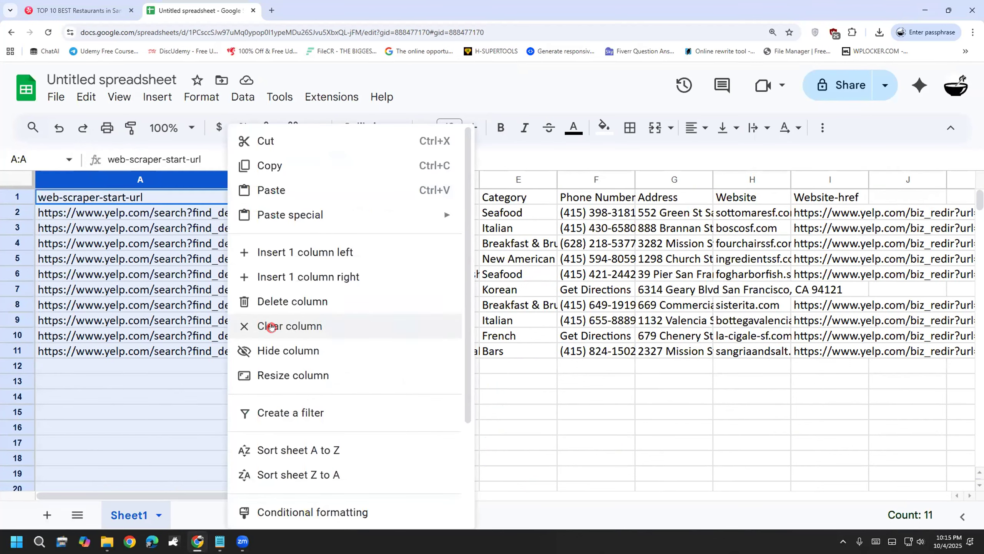
pyautogui.click(270, 302)
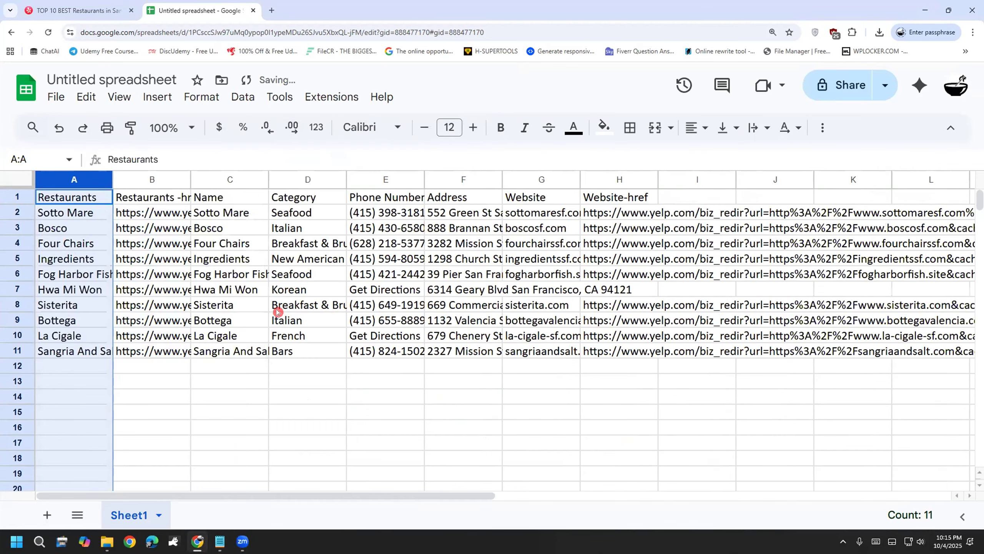
pyautogui.click(231, 425)
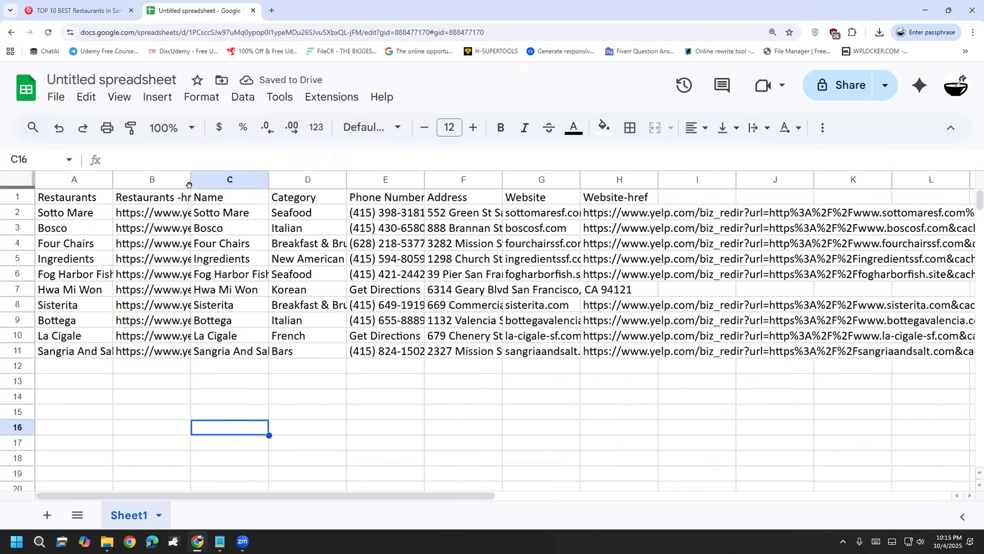
# Step: Widen the Restaurants -href column to check it, then delete it
pyautogui.moveTo(191, 179); pyautogui.dragTo(346, 180)
pyautogui.click(254, 180)
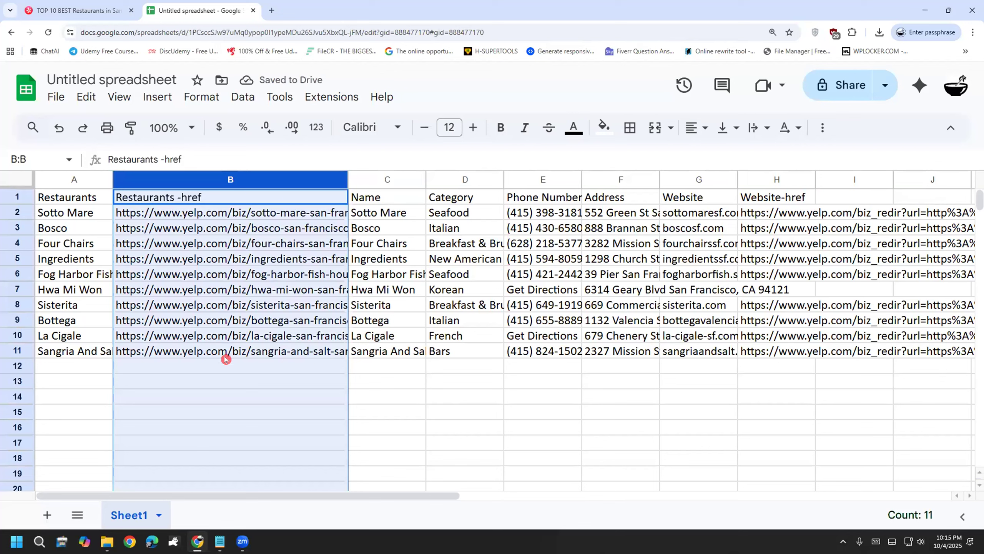
pyautogui.rightClick(334, 179)
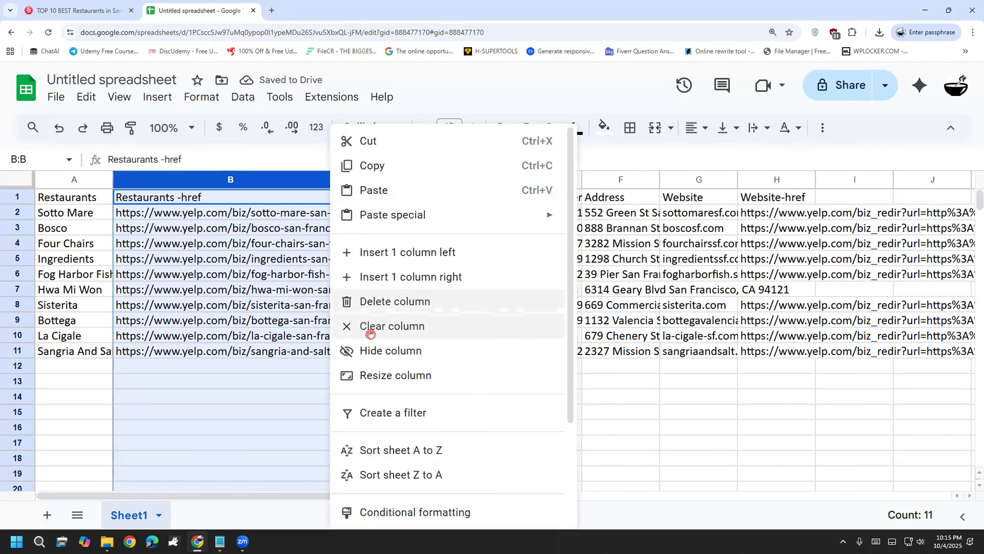
pyautogui.click(386, 306)
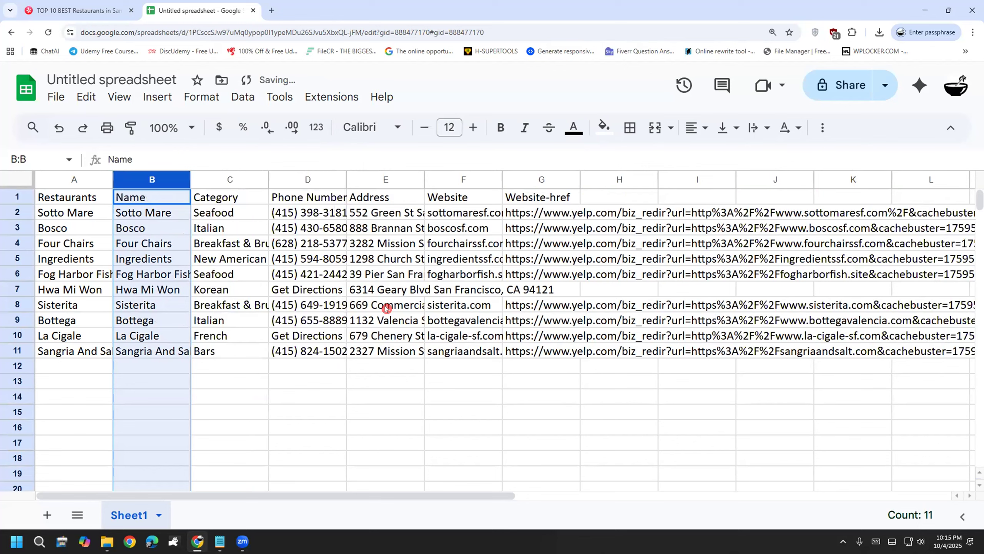
# Step: Compare the Name column against Restaurants and delete the duplicate Name column
pyautogui.moveTo(191, 176); pyautogui.dragTo(341, 177)
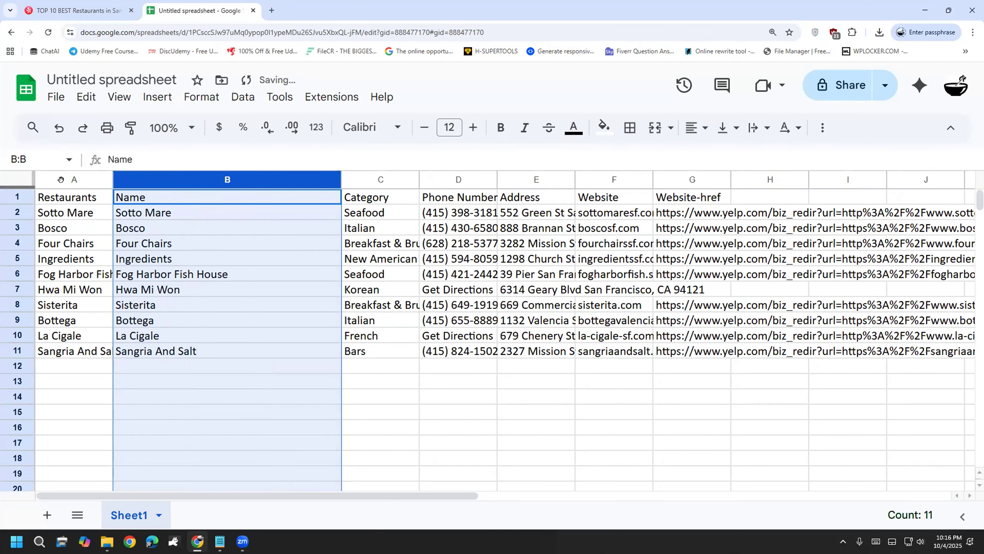
pyautogui.click(58, 178)
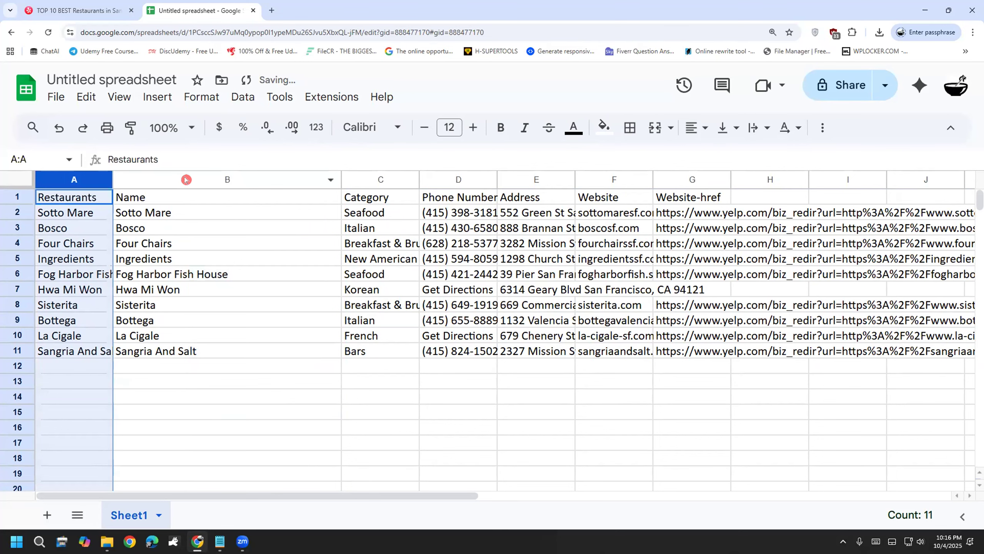
pyautogui.click(168, 173)
pyautogui.moveTo(108, 178); pyautogui.dragTo(180, 178)
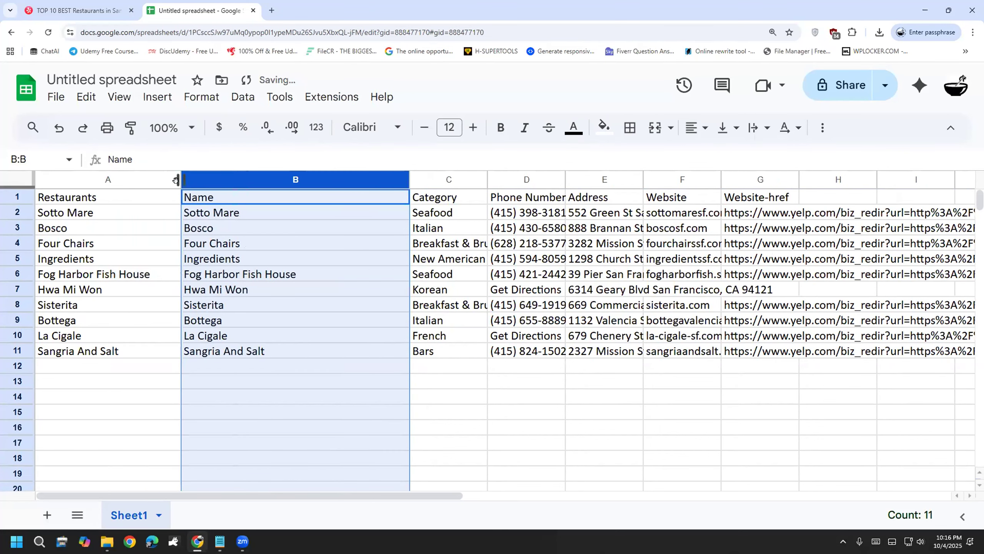
pyautogui.click(52, 172)
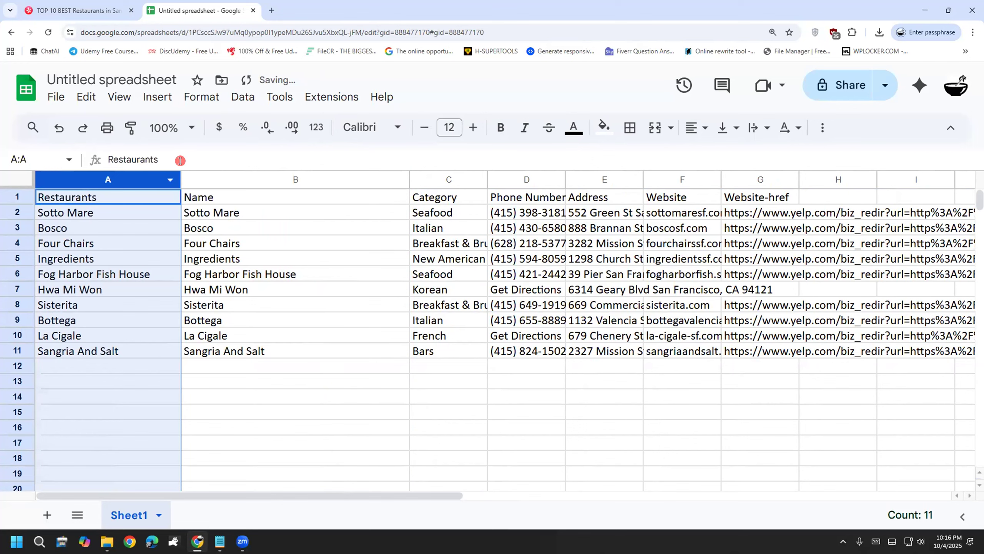
pyautogui.click(202, 177)
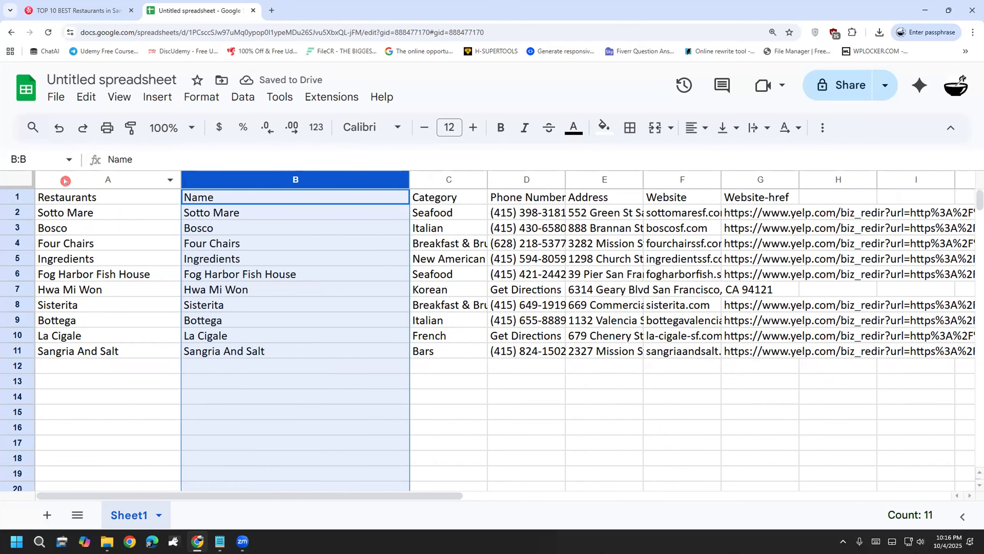
pyautogui.click(65, 179)
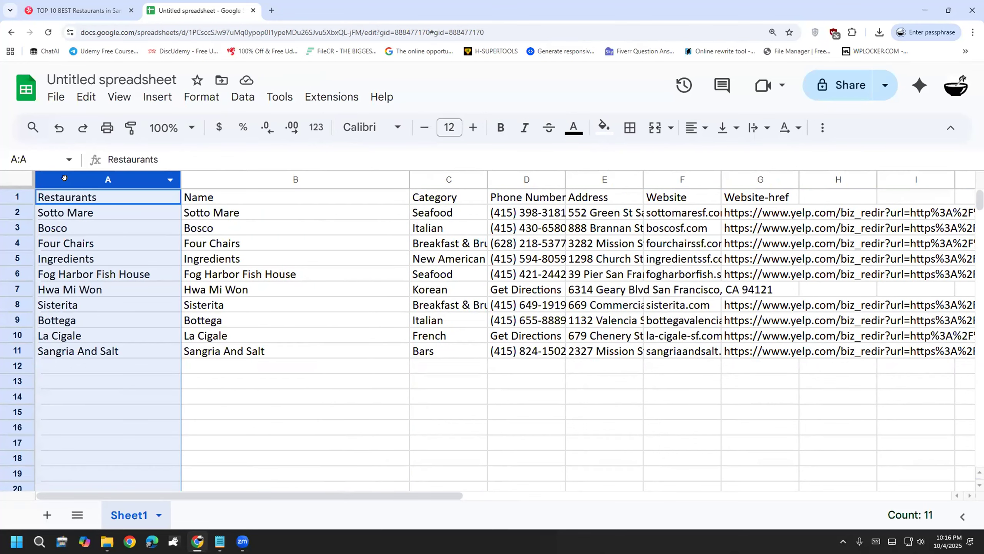
pyautogui.click(205, 177)
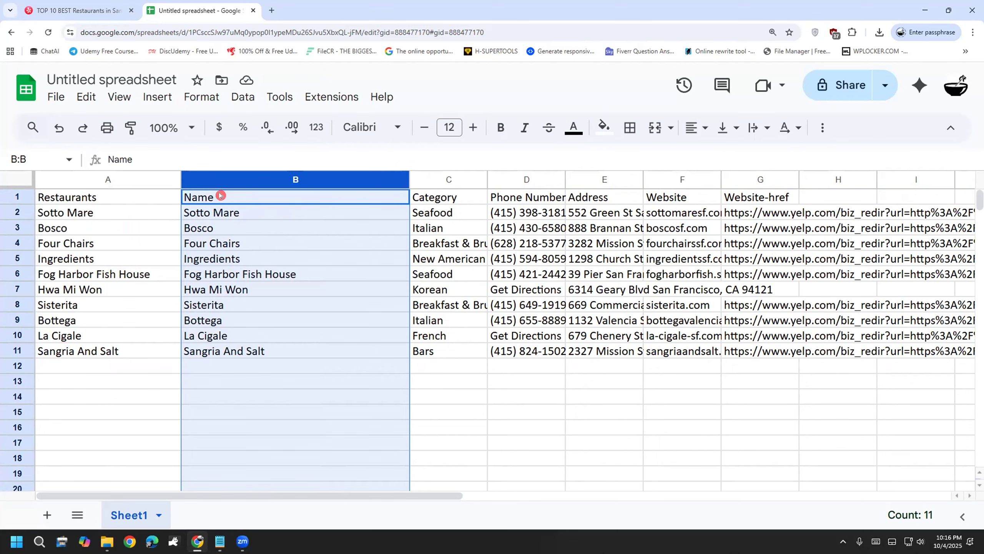
pyautogui.rightClick(392, 183)
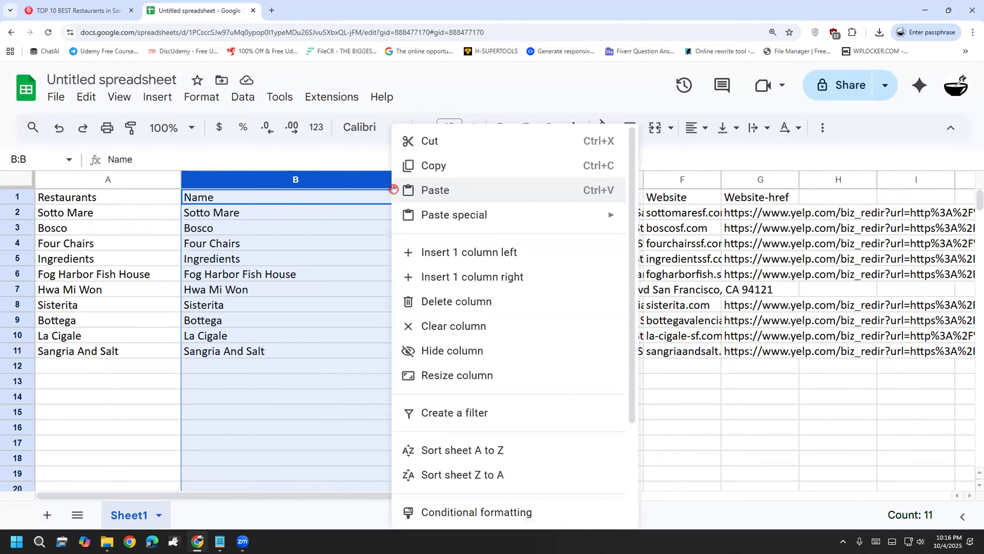
pyautogui.click(408, 302)
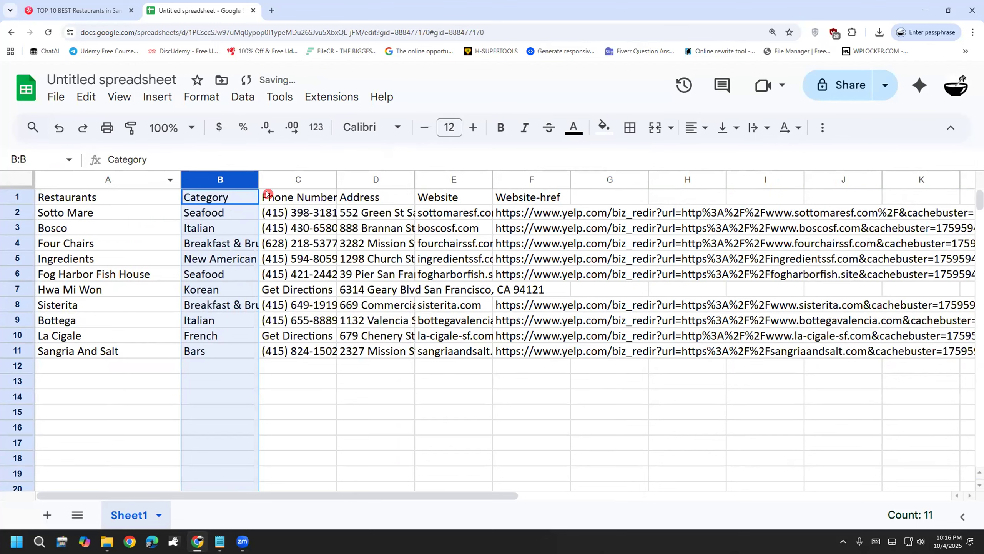
# Step: Widen Phone Number and auto-fit the Address and Website columns to their contents
pyautogui.click(302, 178)
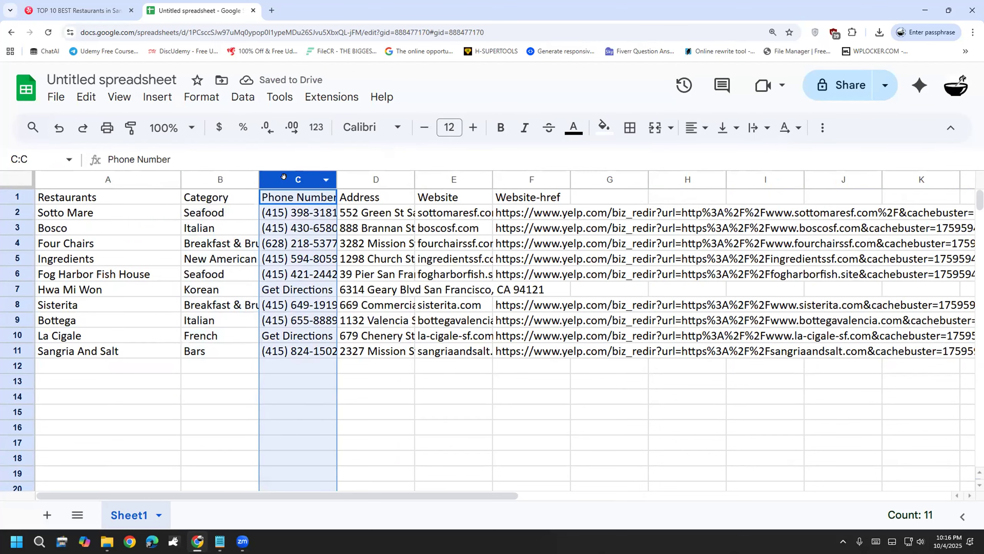
pyautogui.moveTo(336, 176); pyautogui.dragTo(341, 176)
pyautogui.doubleClick(418, 178)
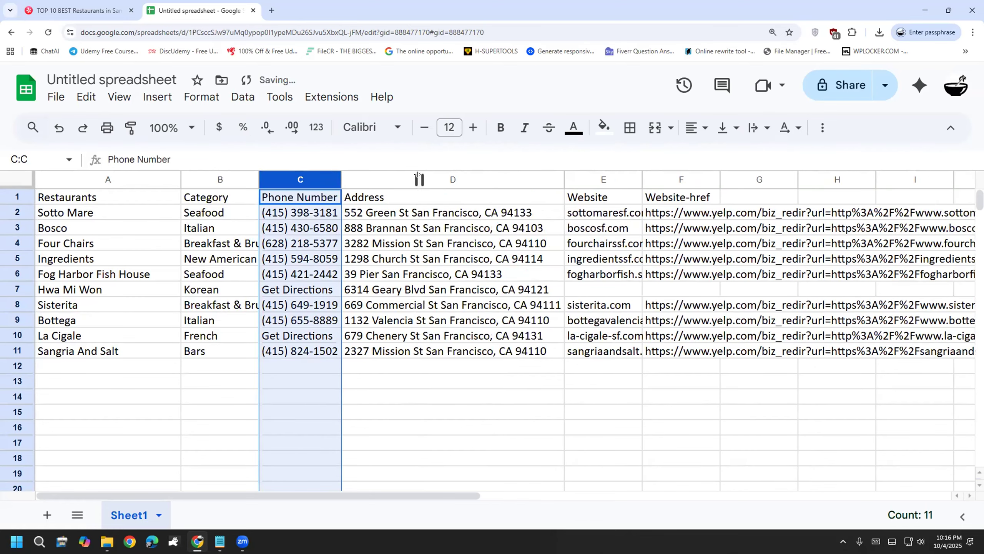
pyautogui.doubleClick(640, 173)
pyautogui.moveTo(426, 495); pyautogui.dragTo(600, 496)
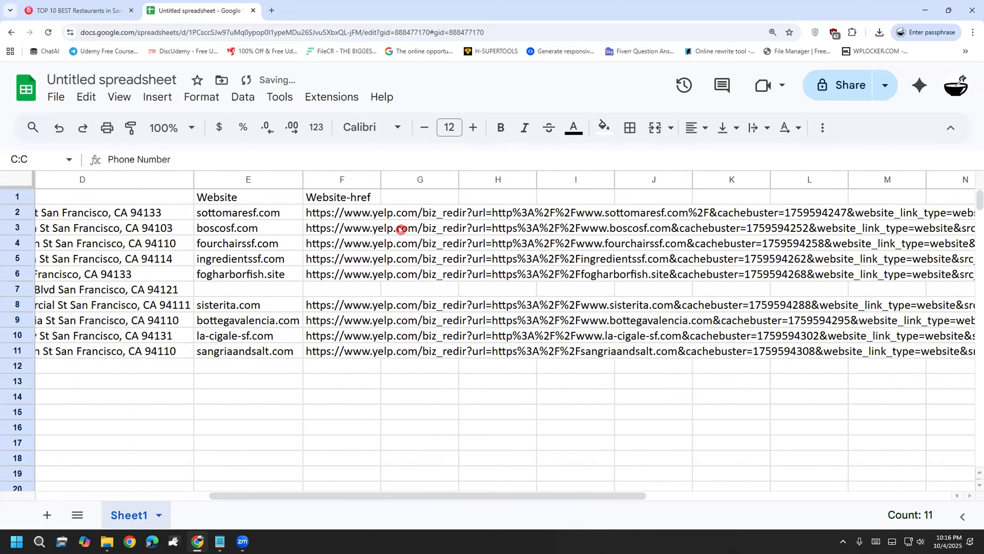
# Step: Delete the Website-href column of Yelp redirect links and scroll back left
pyautogui.moveTo(381, 179); pyautogui.dragTo(677, 171)
pyautogui.click(562, 193)
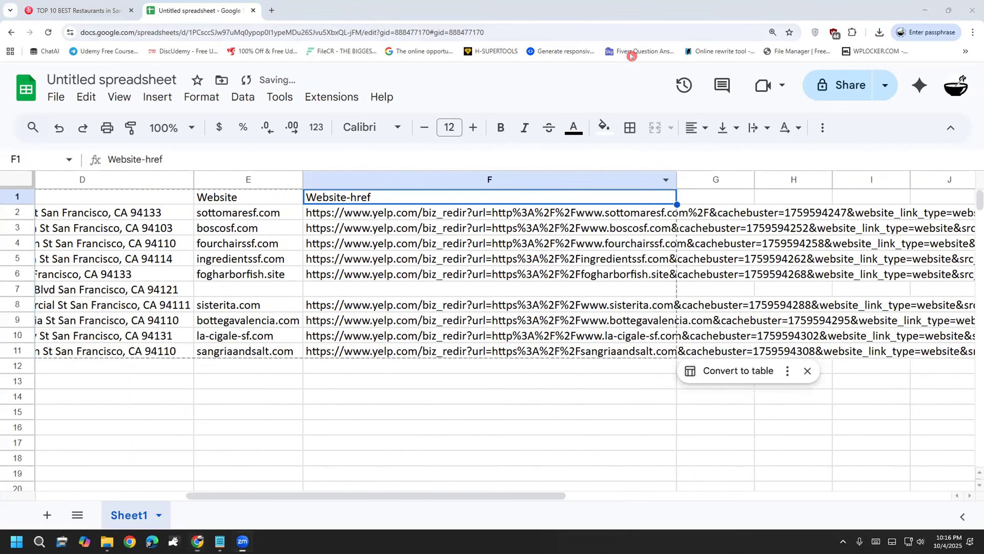
pyautogui.moveTo(303, 163)
pyautogui.mouseDown()
pyautogui.moveTo(307, 365)
pyautogui.moveTo(503, 382)
pyautogui.moveTo(548, 183)
pyautogui.moveTo(300, 172)
pyautogui.mouseUp()
pyautogui.click(366, 169)
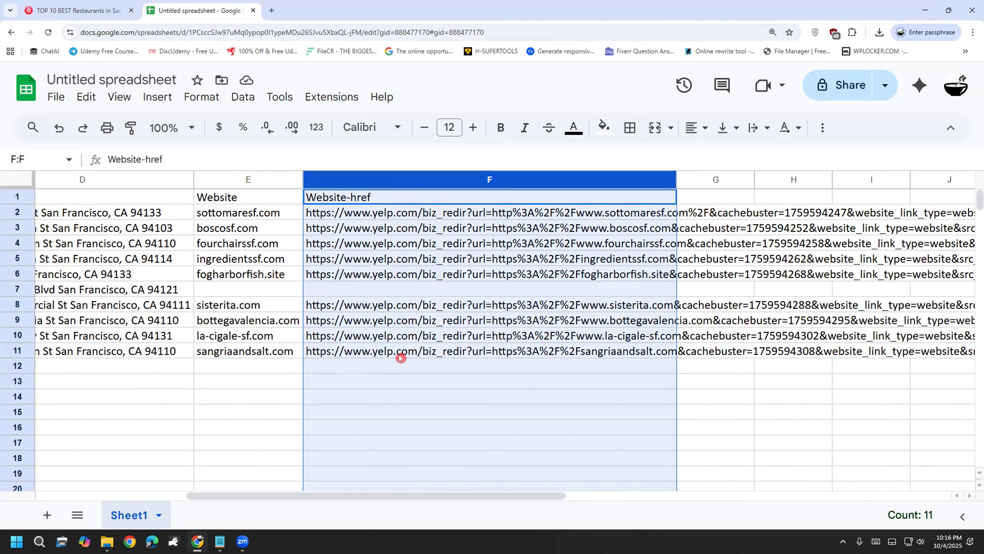
pyautogui.click(663, 180)
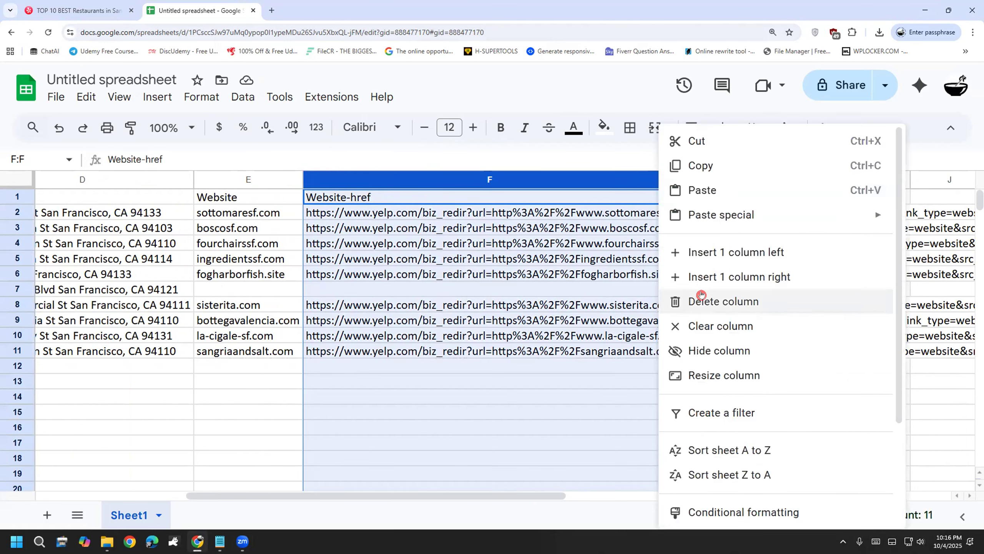
pyautogui.click(701, 294)
pyautogui.click(463, 441)
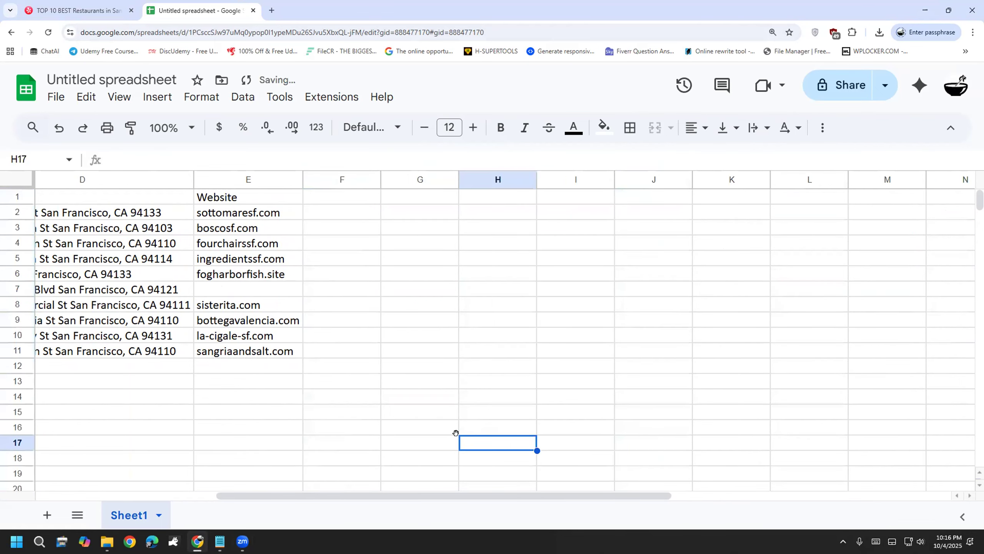
pyautogui.moveTo(378, 495); pyautogui.dragTo(195, 514)
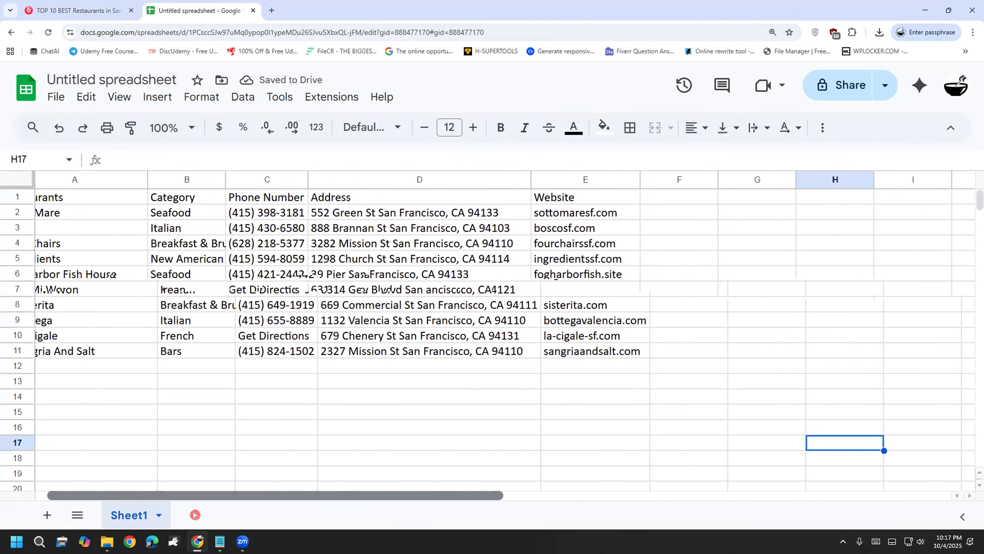
# Step: Enter the header 'Email' in cell F1 beside the Website column
pyautogui.click(607, 366)
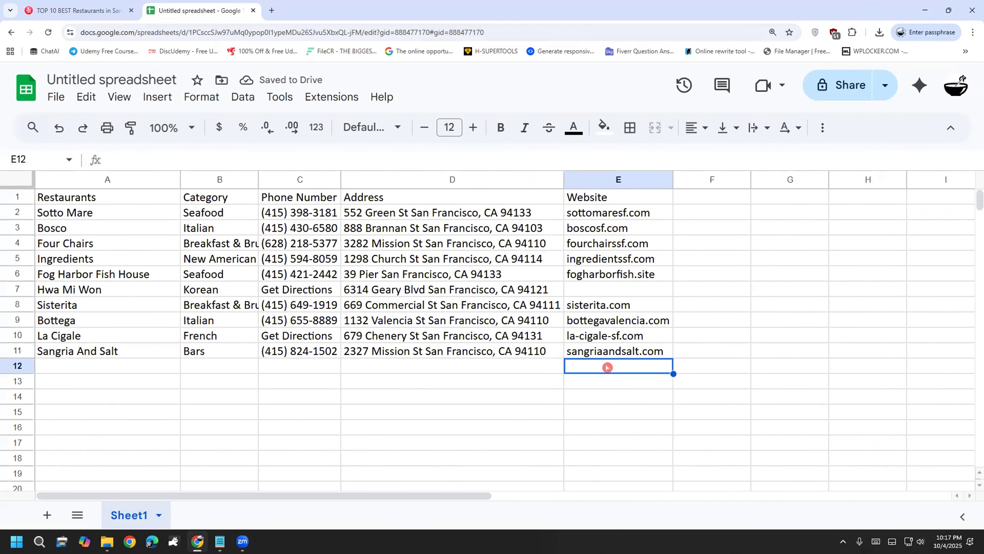
pyautogui.click(586, 200)
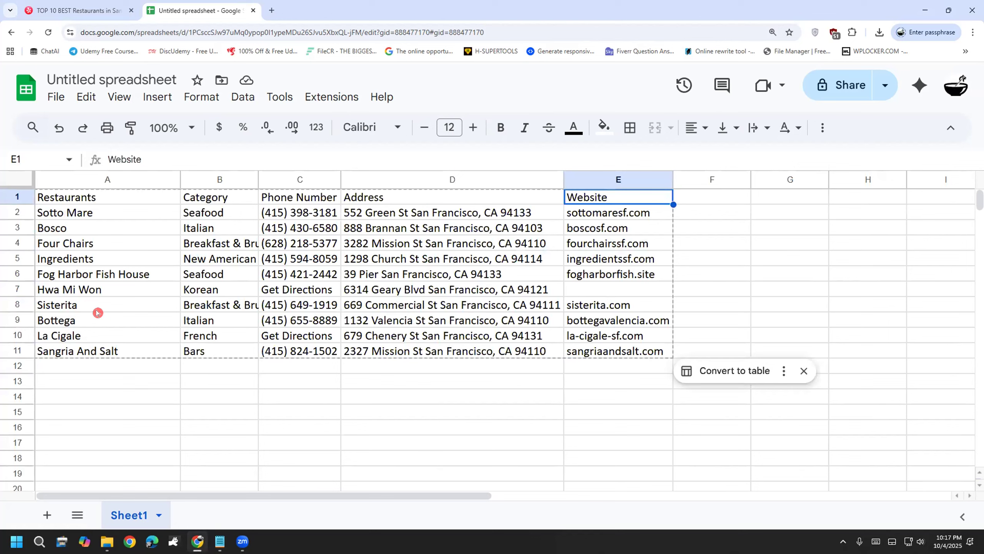
pyautogui.click(530, 478)
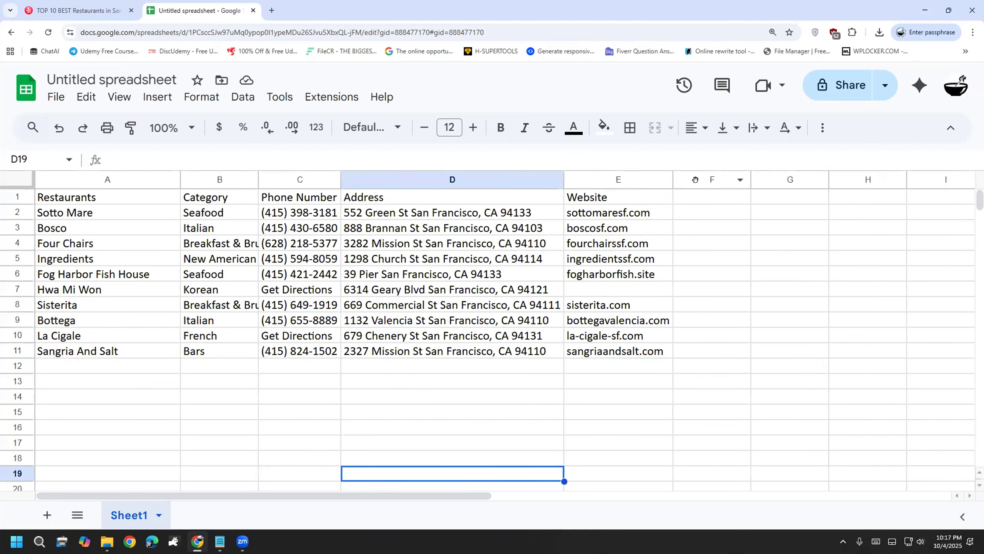
pyautogui.click(693, 194)
pyautogui.write('Email')
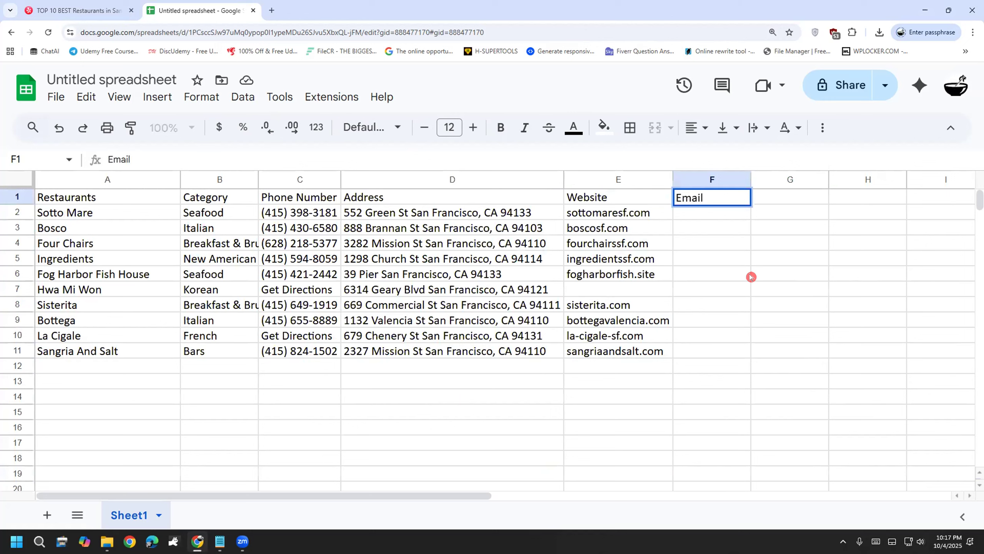
pyautogui.click(722, 393)
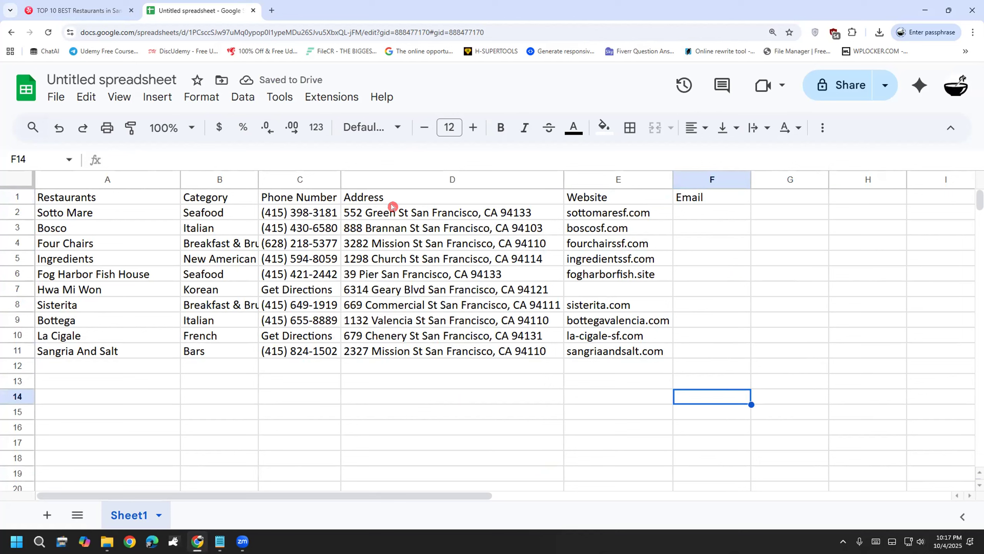
# Step: Select the table A1:F12 and raise its font size to 16
pyautogui.moveTo(744, 373); pyautogui.dragTo(15, 258)
pyautogui.moveTo(24, 198); pyautogui.dragTo(23, 197)
pyautogui.click(470, 125)
pyautogui.click(470, 125)
pyautogui.click(470, 125)
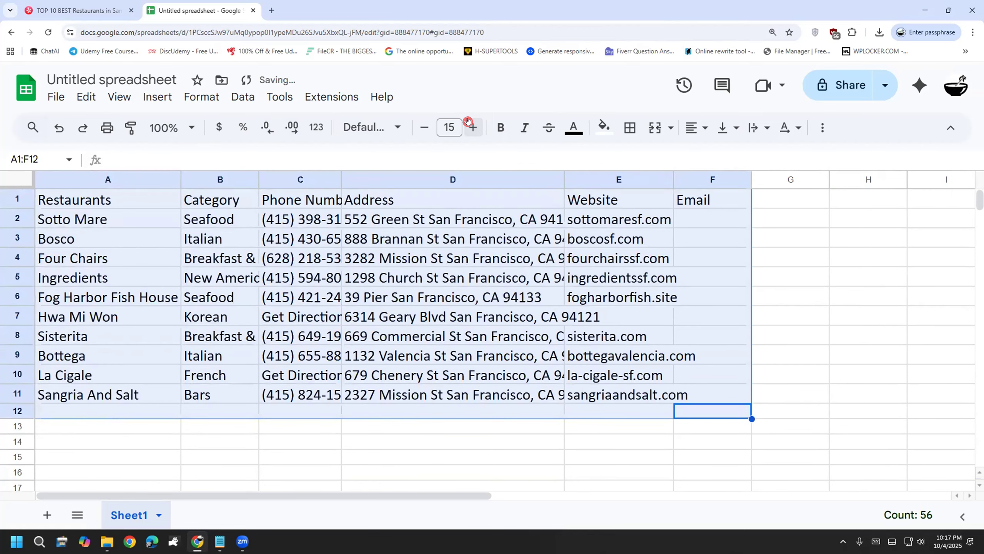
pyautogui.click(470, 125)
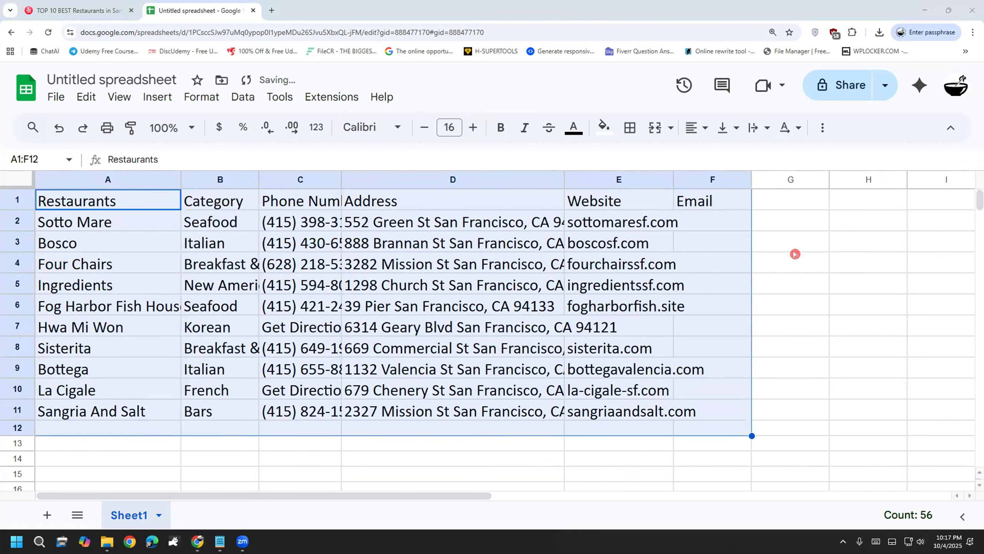
pyautogui.click(794, 255)
# Step: Raise the header row's font size to 20
pyautogui.moveTo(784, 204); pyautogui.dragTo(62, 209)
pyautogui.click(470, 125)
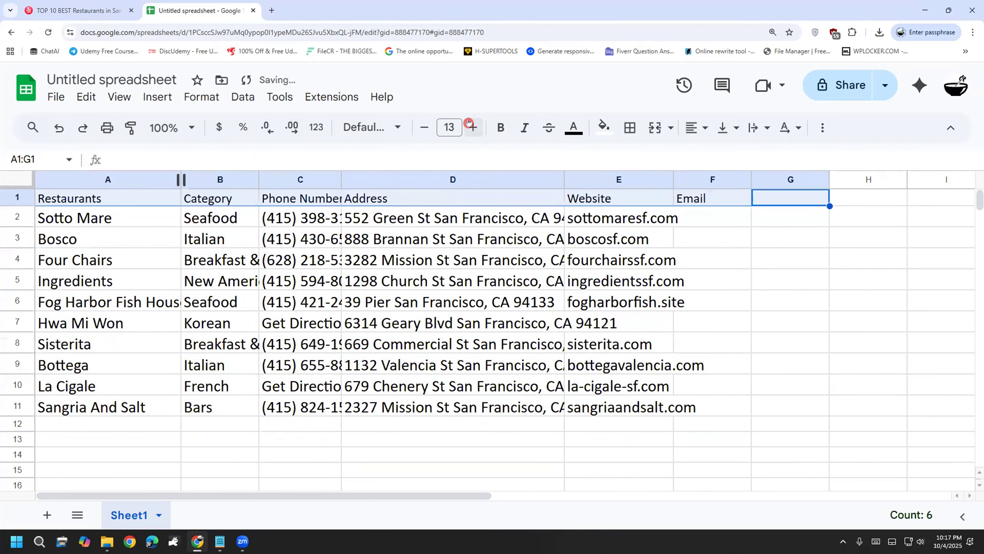
pyautogui.click(470, 125)
pyautogui.click(469, 125)
pyautogui.click(470, 125)
pyautogui.click(470, 125)
pyautogui.click(469, 125)
pyautogui.click(470, 125)
pyautogui.click(469, 125)
pyautogui.click(195, 332)
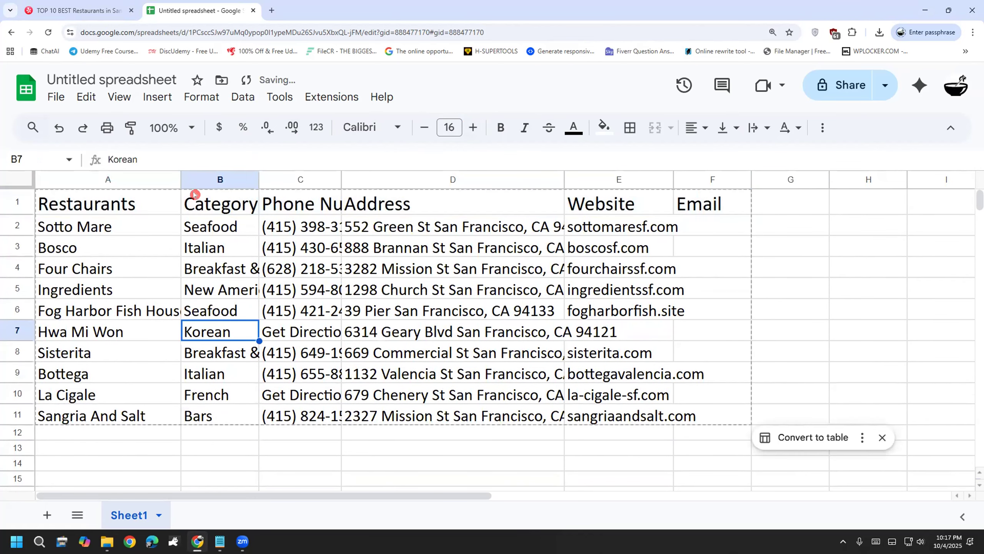
# Step: Auto-fit columns A–E to the names, categories, phone numbers, addresses and websites
pyautogui.doubleClick(177, 178)
pyautogui.doubleClick(269, 179)
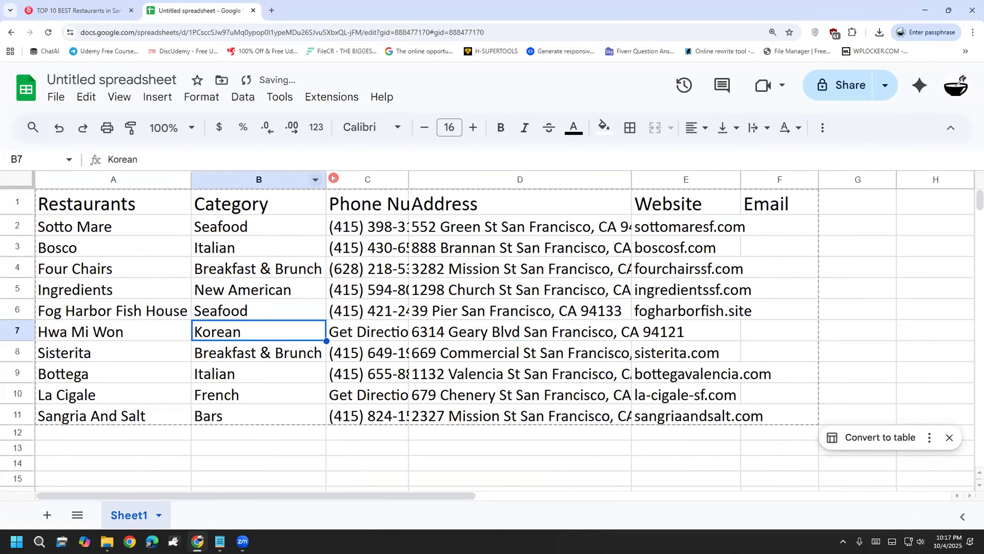
pyautogui.doubleClick(408, 178)
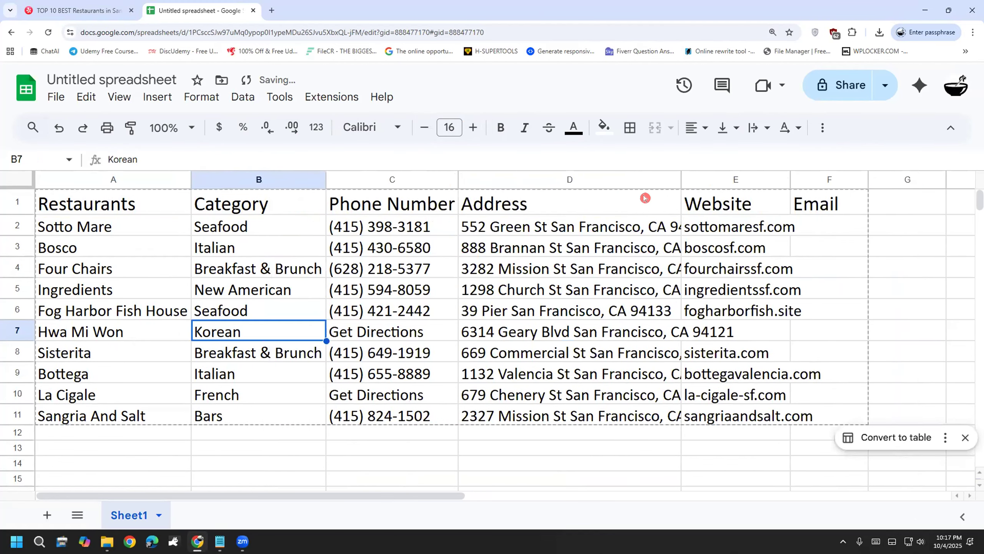
pyautogui.doubleClick(682, 179)
pyautogui.doubleClick(862, 179)
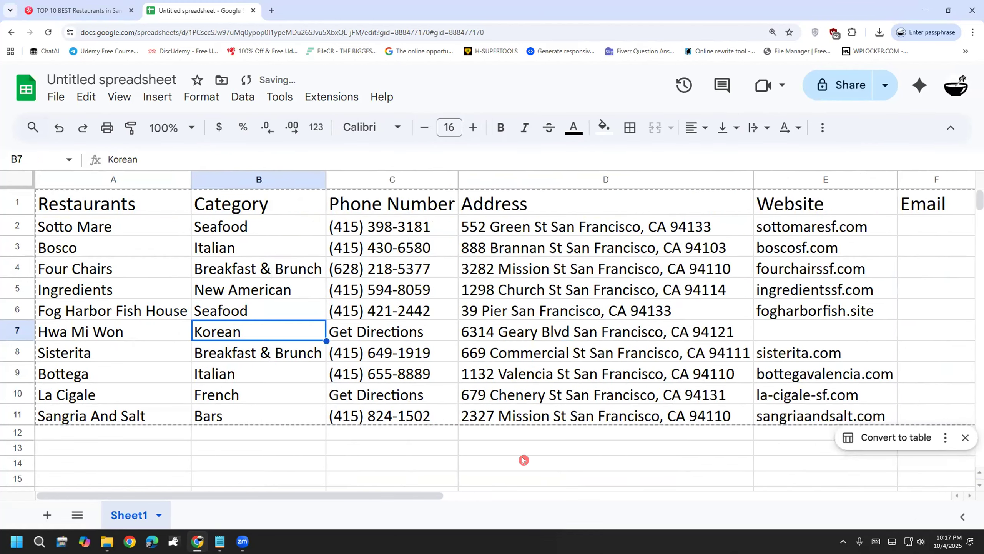
pyautogui.moveTo(439, 492); pyautogui.dragTo(445, 493)
pyautogui.moveTo(915, 203); pyautogui.dragTo(27, 209)
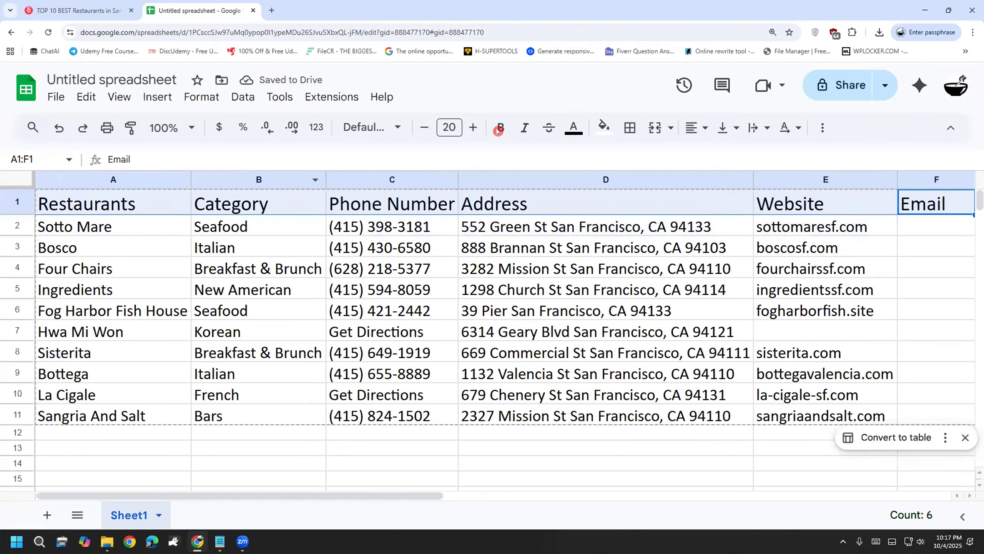
# Step: Fill the header row light blue and make its text white
pyautogui.click(599, 123)
pyautogui.click(675, 195)
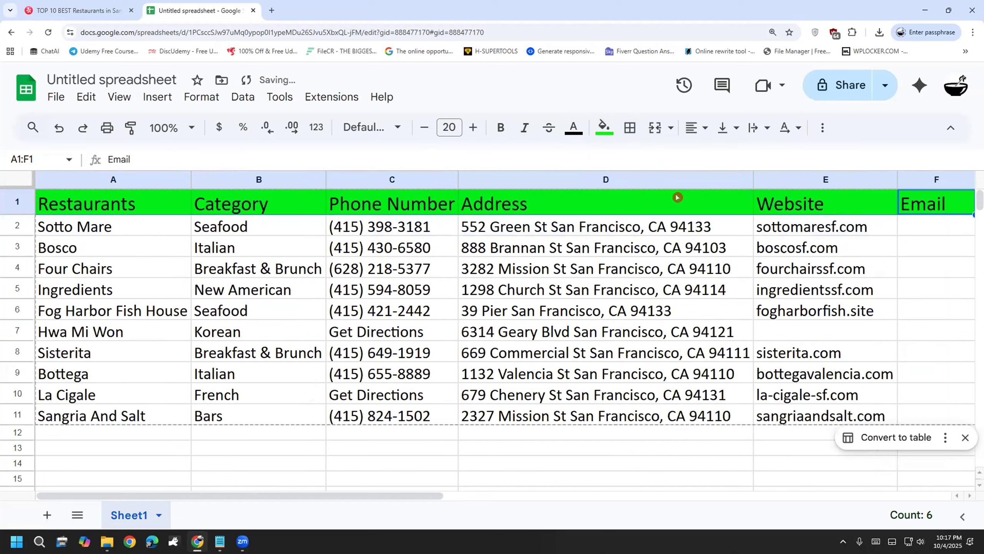
pyautogui.click(604, 127)
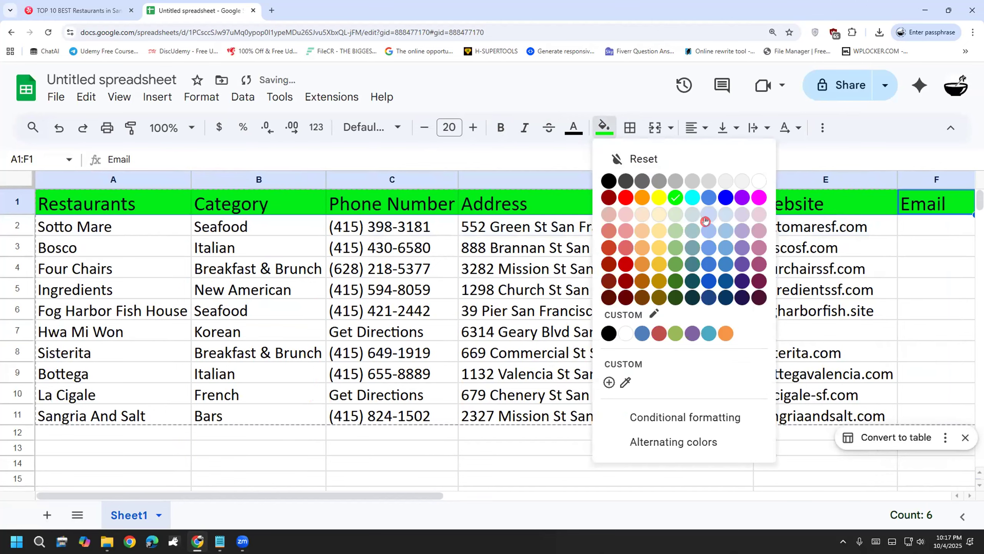
pyautogui.click(726, 228)
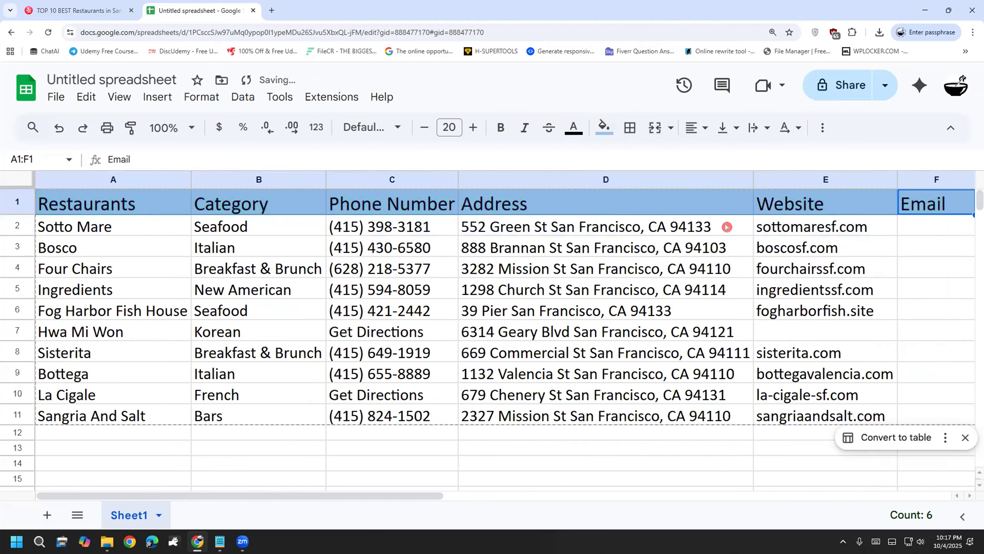
pyautogui.click(573, 127)
pyautogui.click(728, 180)
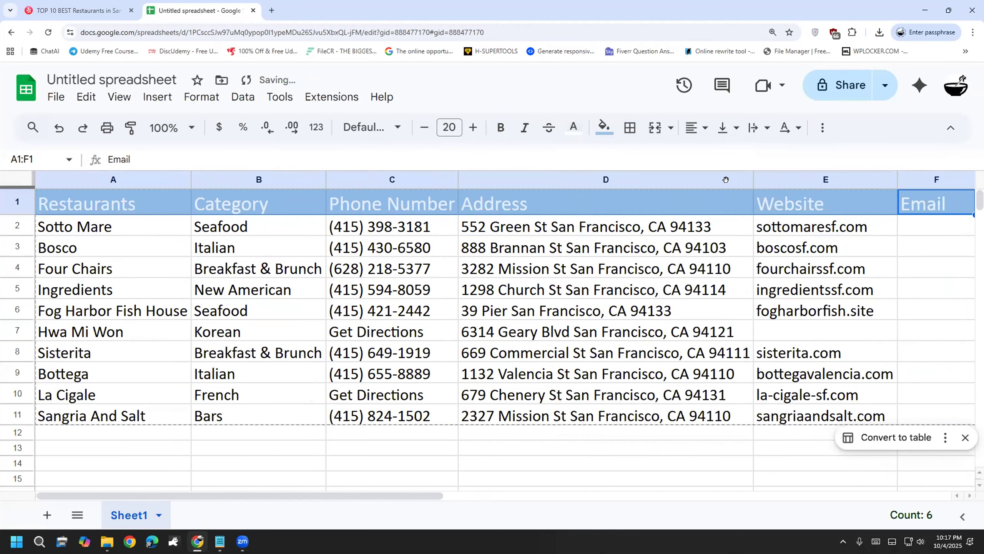
# Step: Zoom the page back out and deselect the header to review the table
pyautogui.click(718, 330)
pyautogui.hotkey('ctrl', '-')
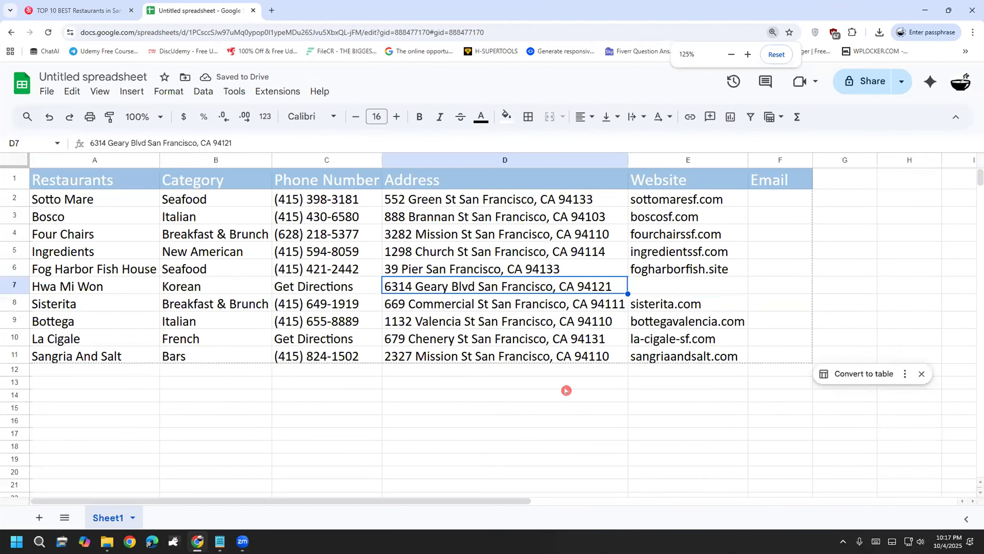
pyautogui.click(600, 422)
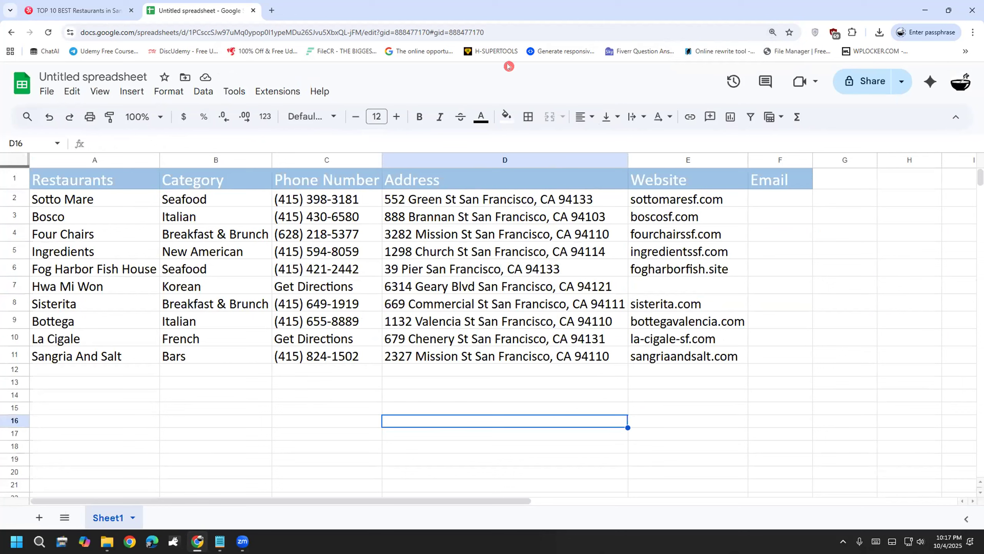
pyautogui.click(367, 408)
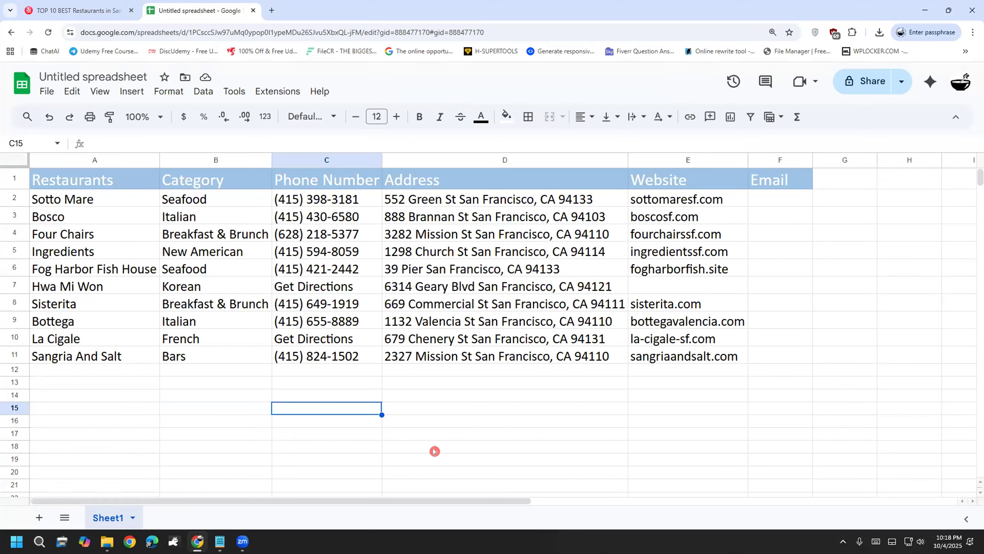
# Step: Delete row 7, the Hwa Mi Won restaurant, from the table
pyautogui.click(14, 283)
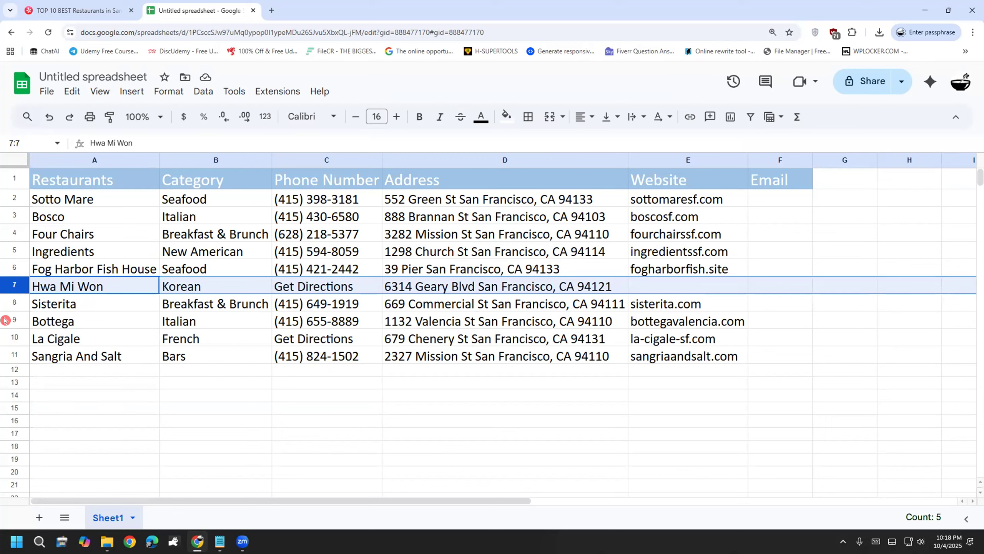
pyautogui.rightClick(5, 284)
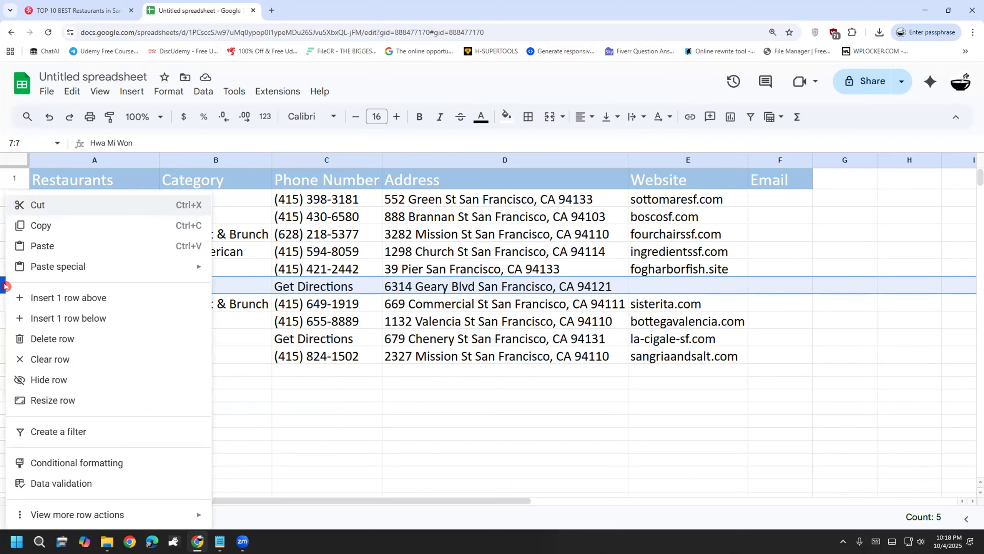
pyautogui.click(87, 339)
pyautogui.click(368, 479)
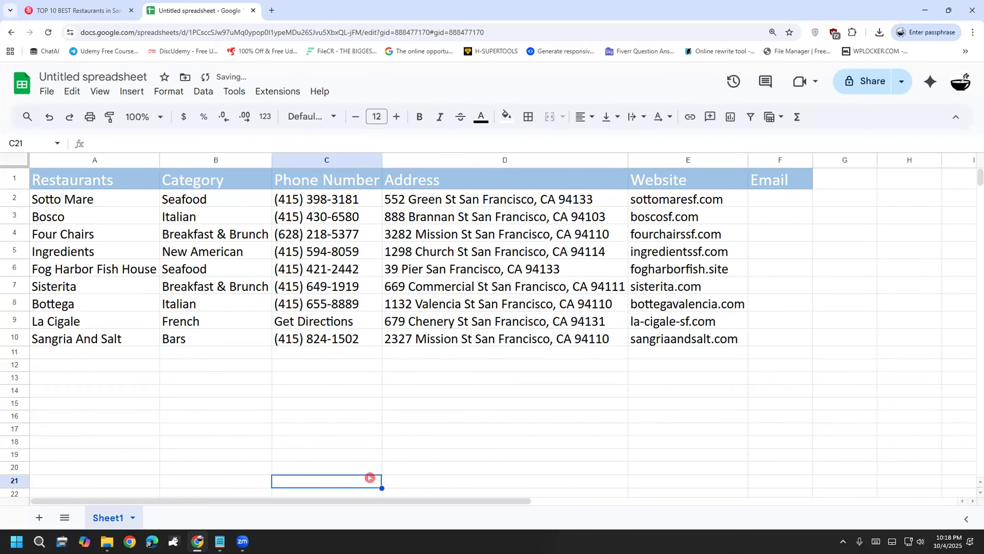
# Step: Copy Sotto Mare's website address, sottomaresf.com, from cell E2
pyautogui.doubleClick(706, 191)
pyautogui.moveTo(722, 193); pyautogui.dragTo(616, 198)
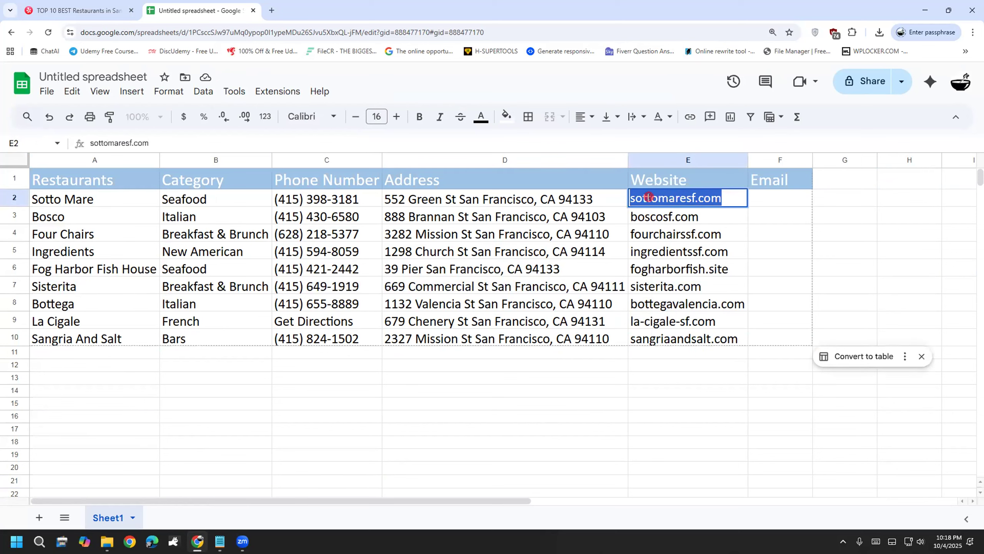
pyautogui.rightClick(653, 202)
pyautogui.click(685, 264)
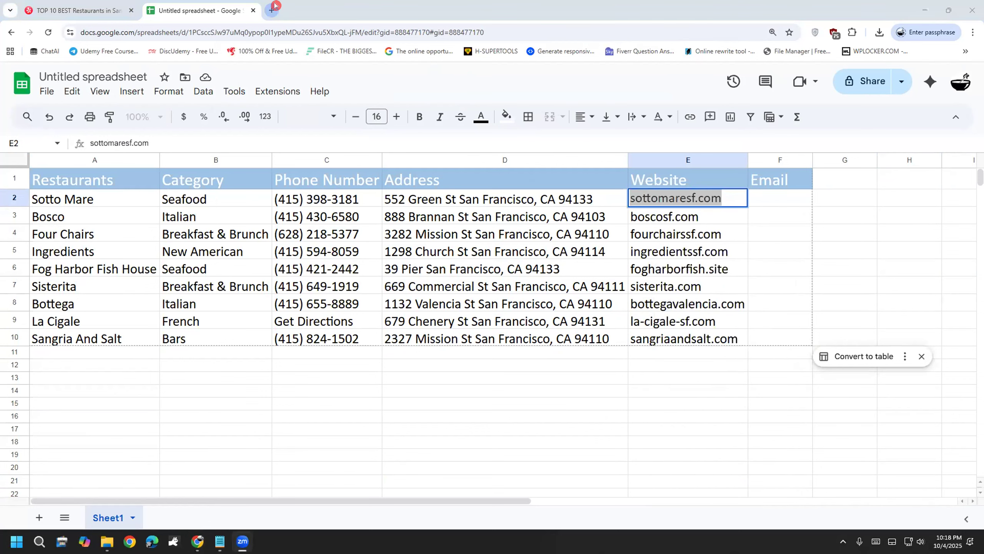
pyautogui.hotkey('ctrl', 't')
# Step: Paste sottomaresf.com into the new tab and browse Sotto Mare's homepage
pyautogui.click(368, 179)
pyautogui.hotkey('ctrl', 'v')
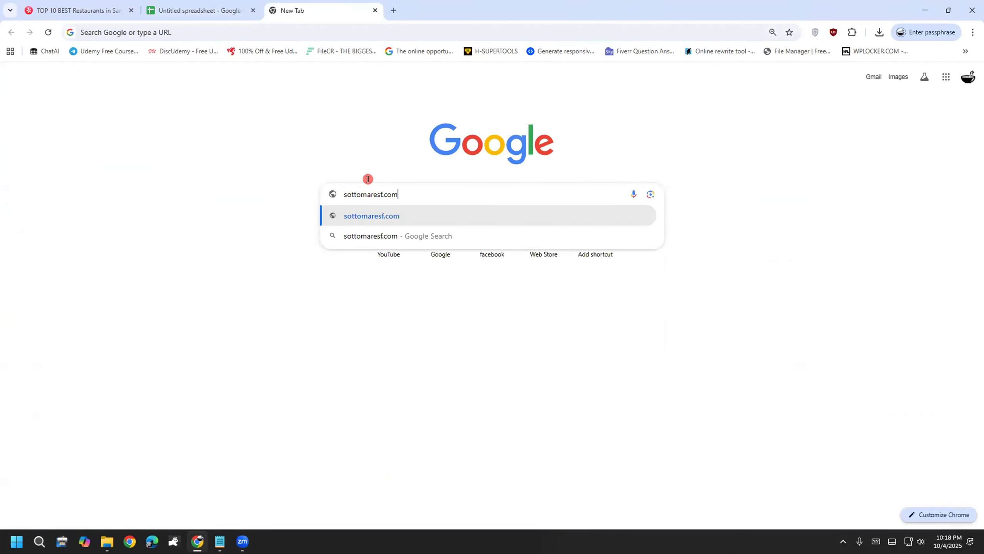
pyautogui.press('Return')
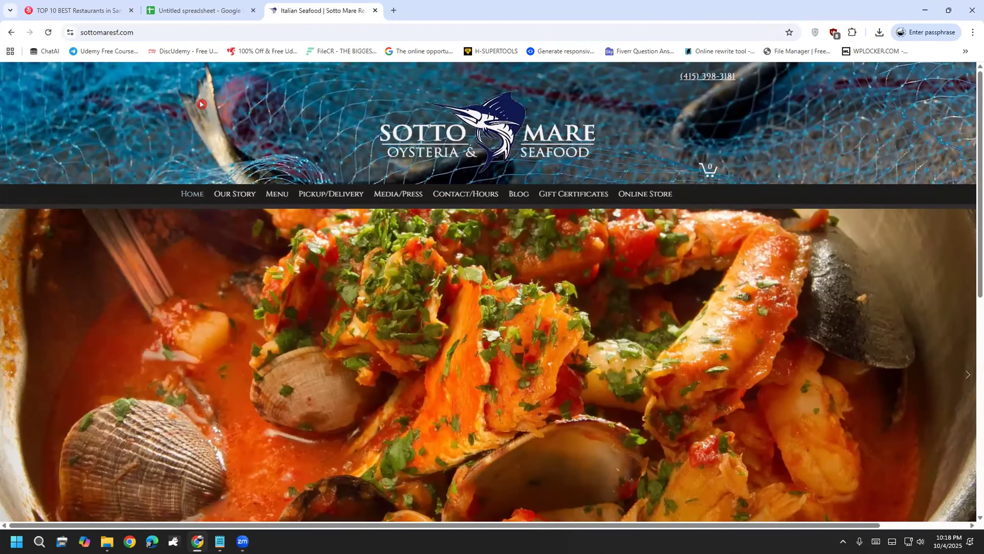
pyautogui.scroll(-5, 589, 308)
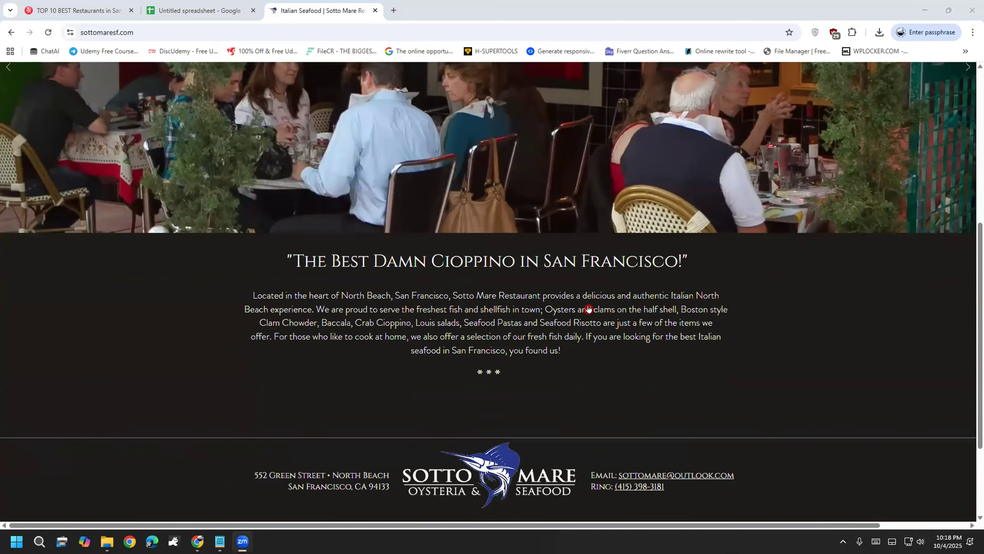
pyautogui.scroll(-3, 588, 308)
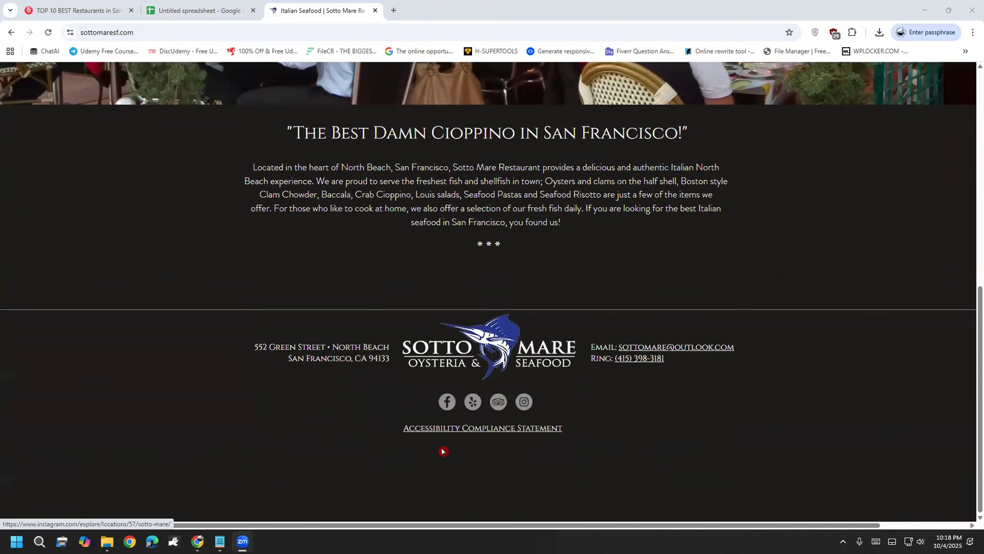
pyautogui.scroll(10, 473, 402)
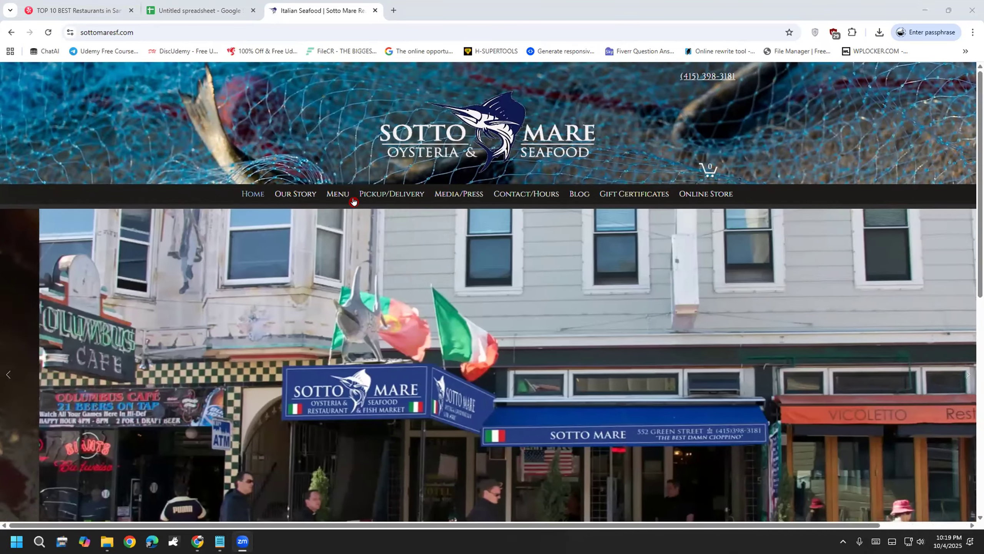
# Step: Open Sotto Mare's Contact/Hours page and scroll down to the footer
pyautogui.moveTo(353, 201)
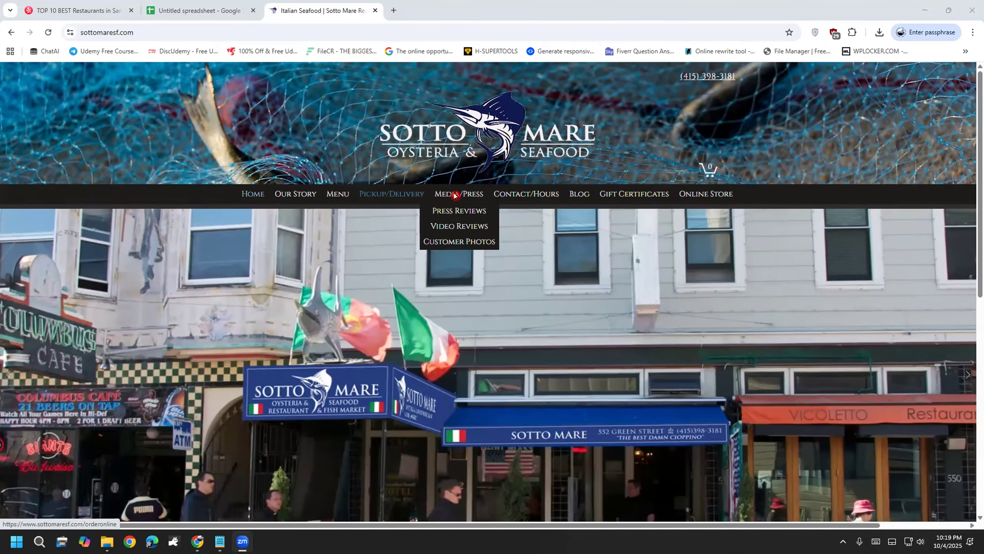
pyautogui.click(539, 194)
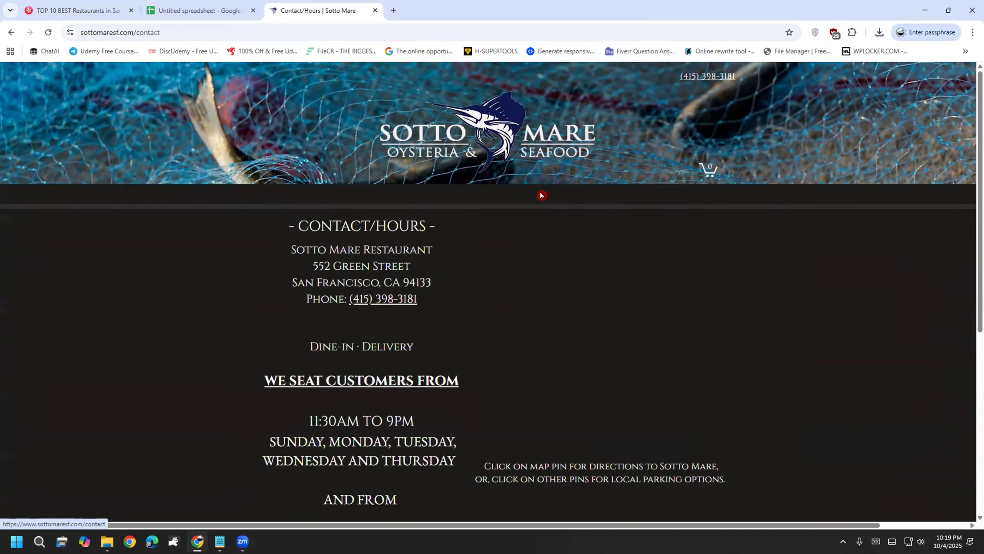
pyautogui.scroll(-2, 580, 310)
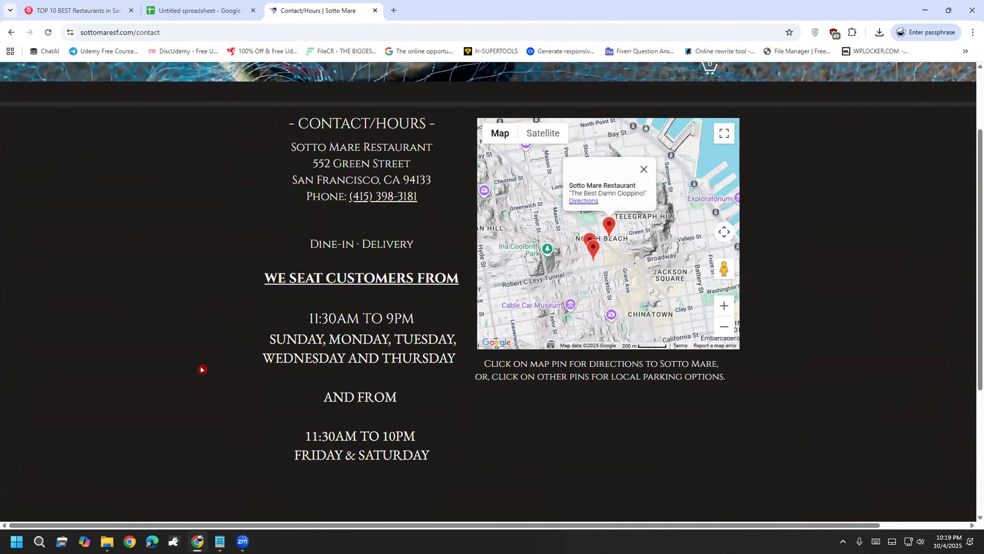
pyautogui.scroll(2, 201, 369)
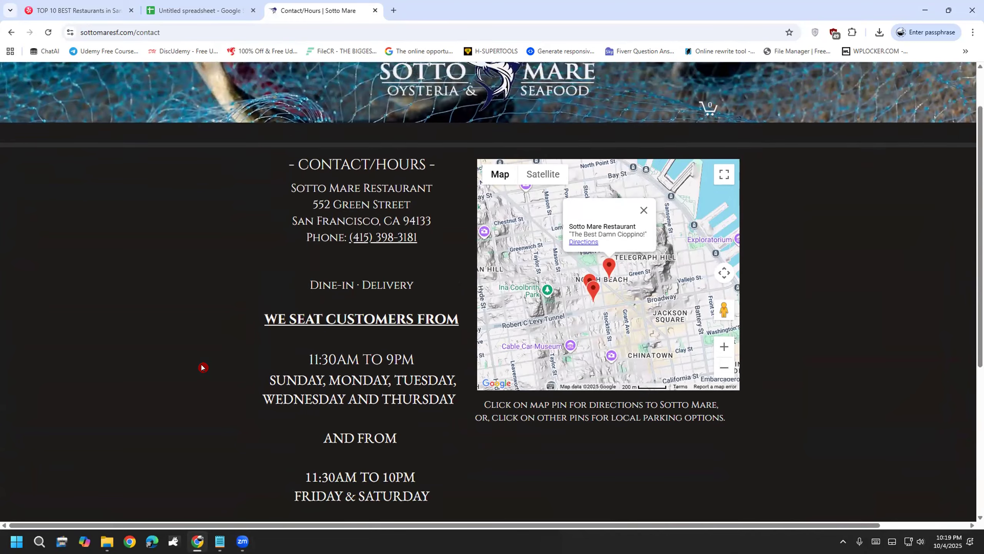
pyautogui.scroll(-1, 201, 367)
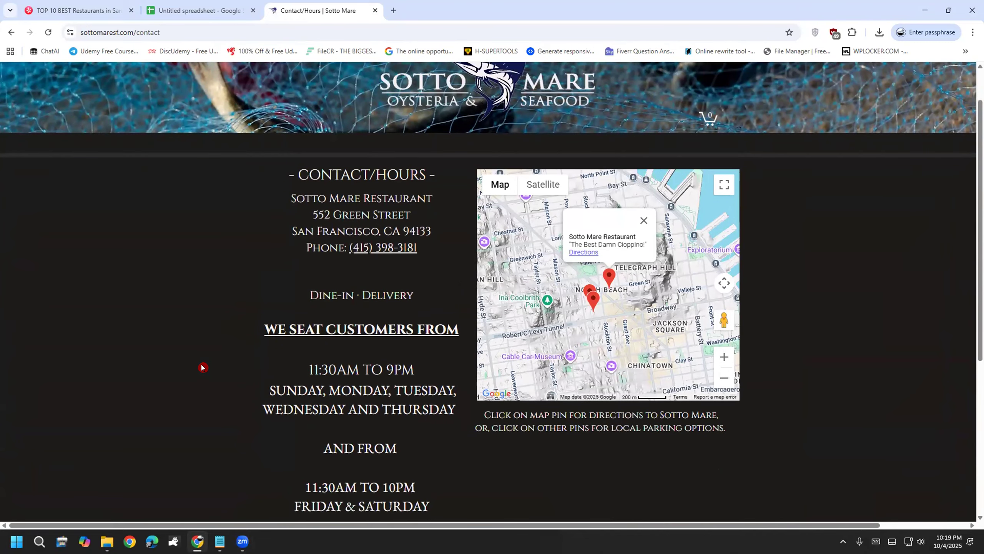
pyautogui.scroll(1, 202, 367)
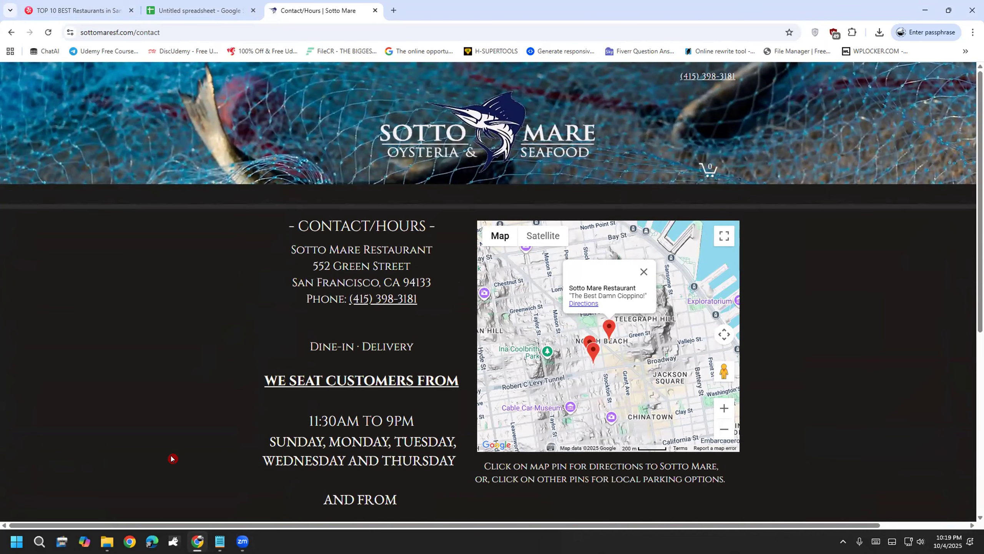
pyautogui.scroll(-6, 173, 458)
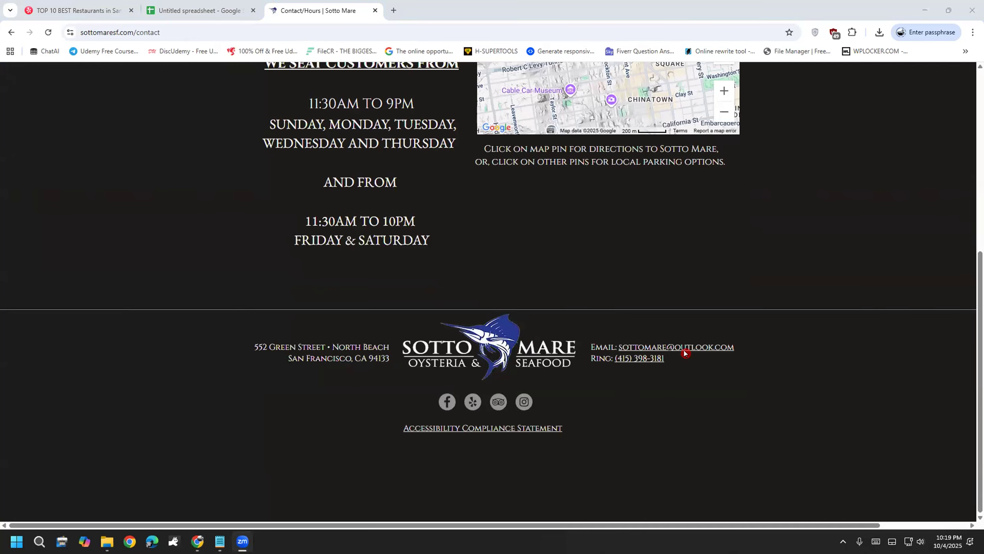
# Step: Copy the restaurant's contact e-mail address from the site footer
pyautogui.moveTo(735, 344); pyautogui.dragTo(619, 336)
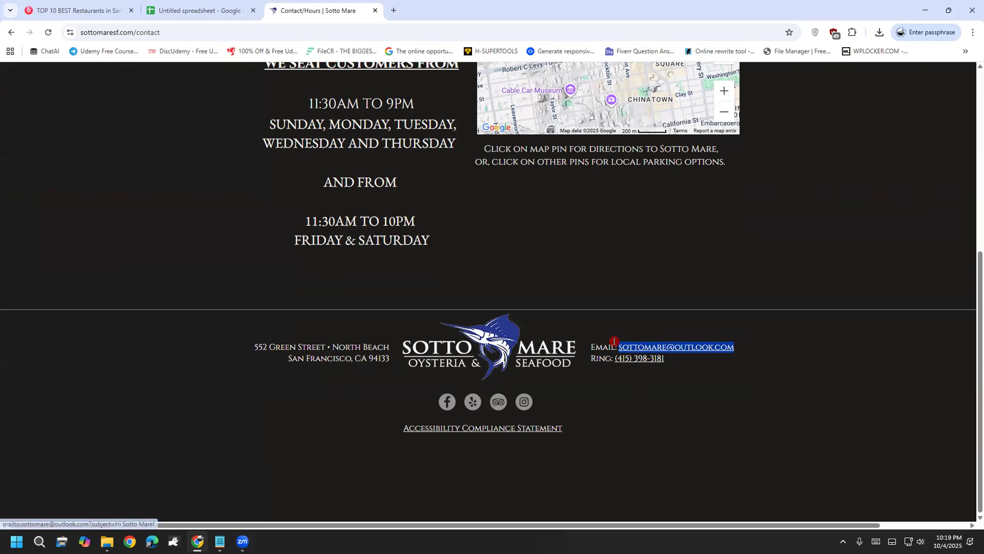
pyautogui.rightClick(695, 341)
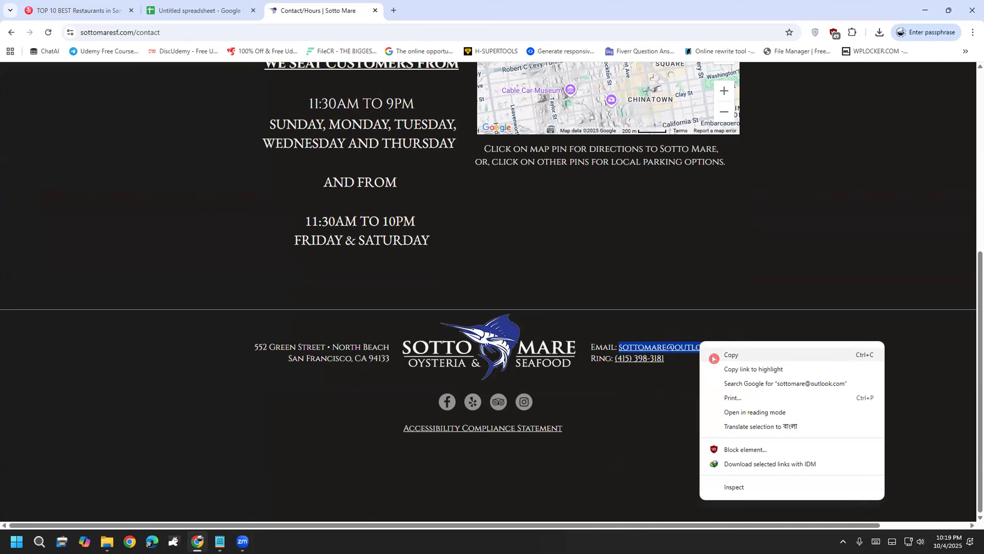
pyautogui.click(731, 355)
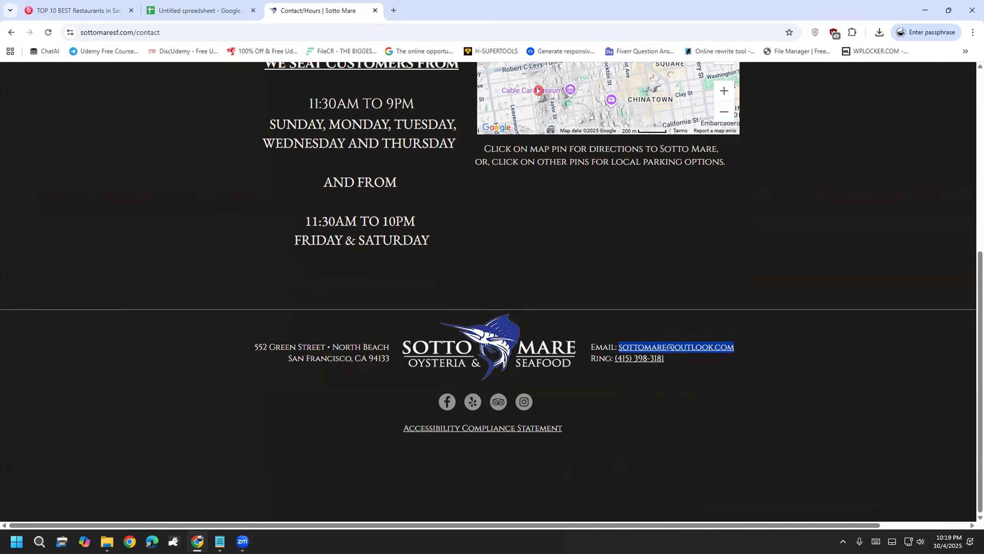
pyautogui.moveTo(529, 241); pyautogui.dragTo(588, 206)
pyautogui.moveTo(610, 259); pyautogui.dragTo(630, 279)
pyautogui.moveTo(624, 220); pyautogui.dragTo(654, 238)
pyautogui.moveTo(683, 167); pyautogui.dragTo(711, 251)
pyautogui.moveTo(689, 221)
pyautogui.mouseDown()
pyautogui.moveTo(699, 207)
pyautogui.moveTo(716, 278)
pyautogui.mouseUp()
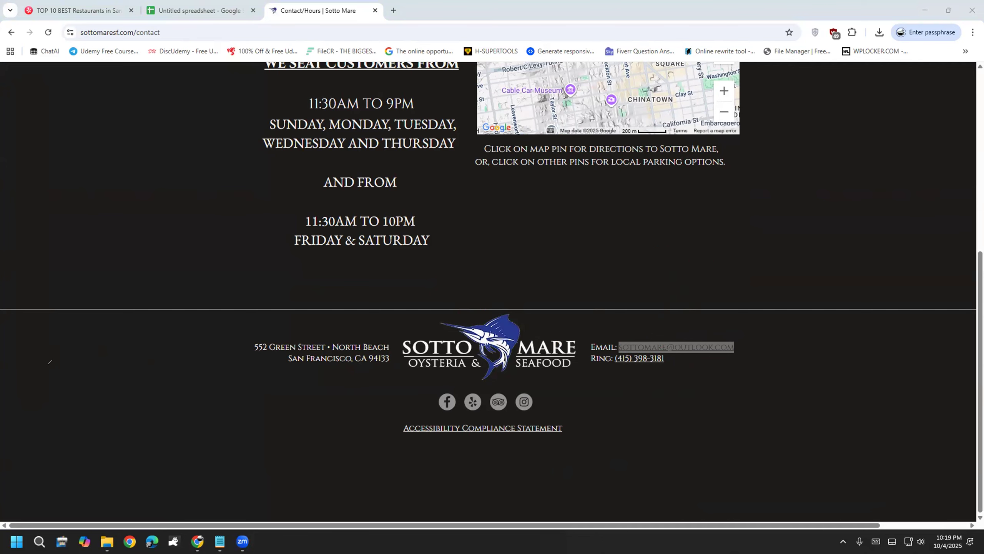
# Step: In a new tab, search Google for 'verify email address'
pyautogui.click(393, 10)
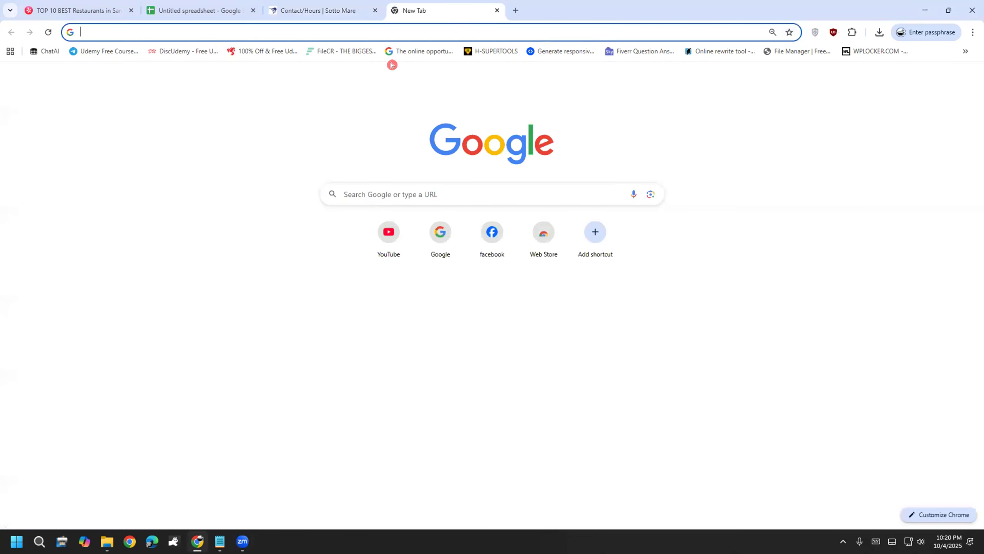
pyautogui.write('g')
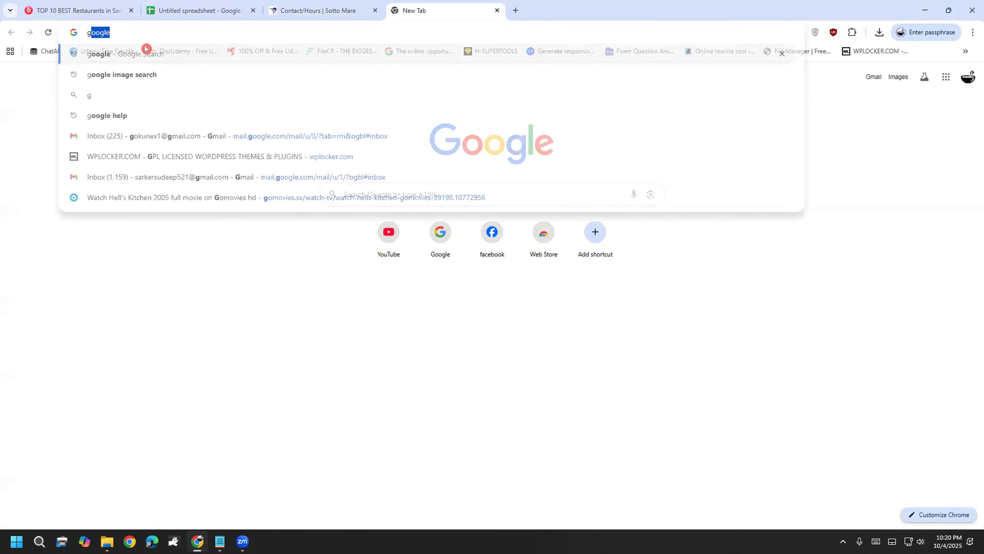
pyautogui.click(129, 57)
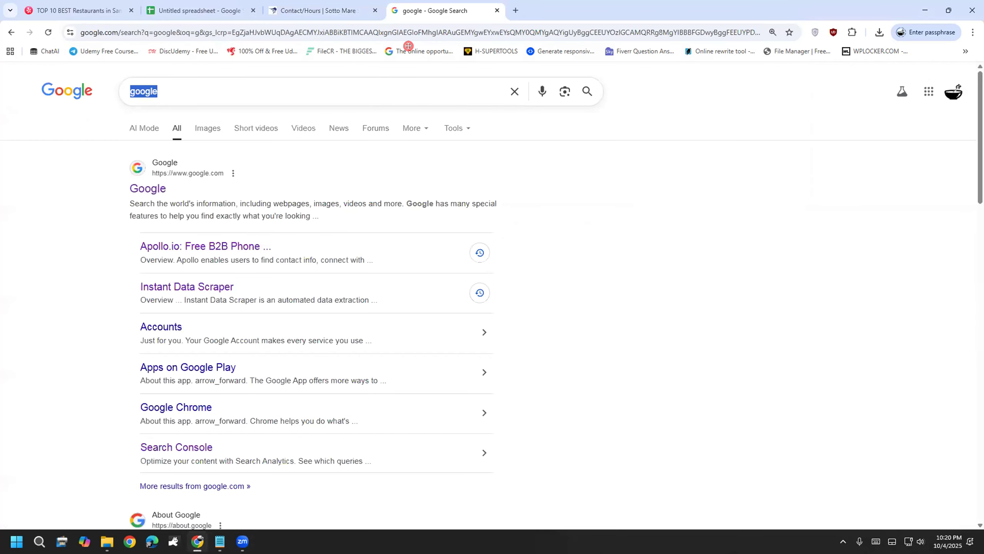
pyautogui.write('ver')
pyautogui.press('Down')
pyautogui.press('Return')
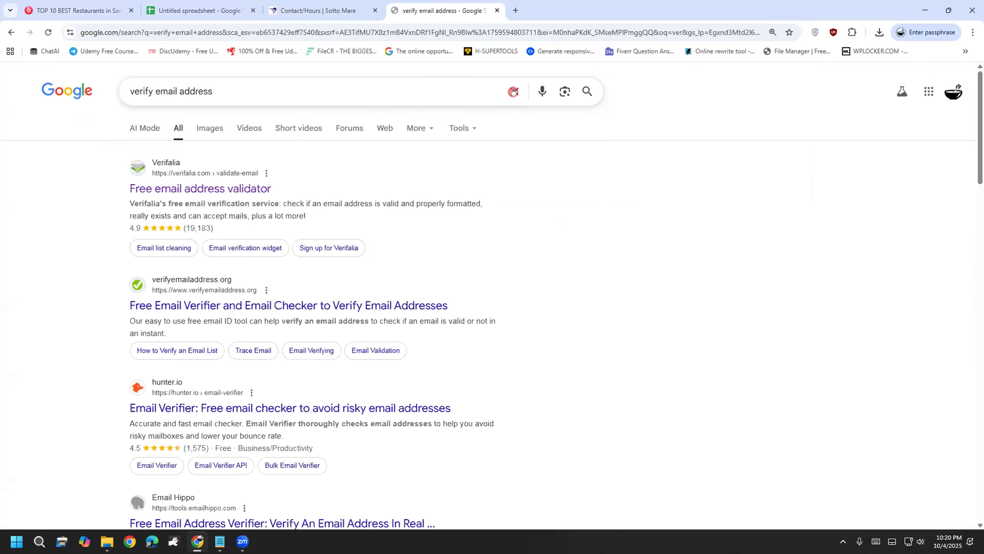
# Step: Preview the Verifalia validator result, then return to the search results
pyautogui.click(227, 188)
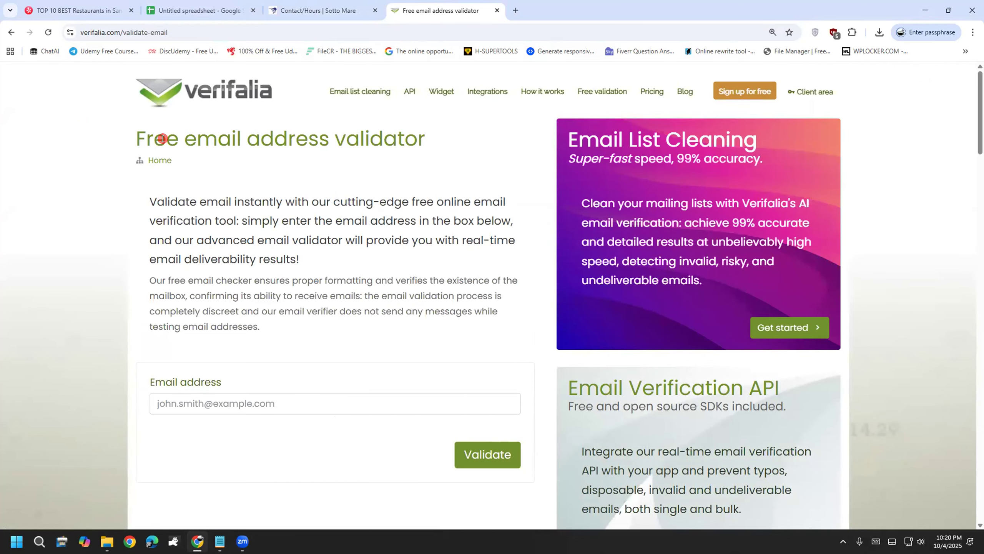
pyautogui.click(11, 32)
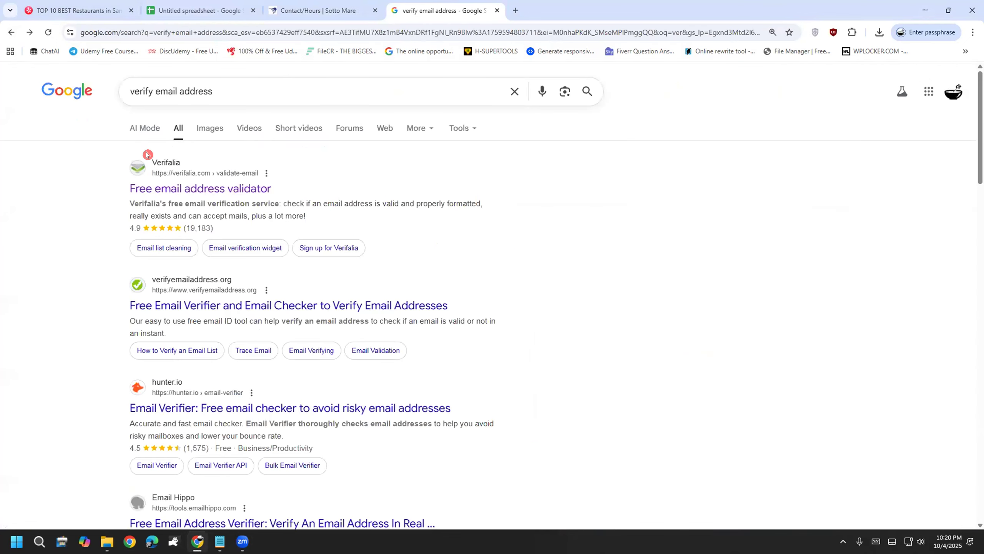
pyautogui.scroll(-2, 101, 251)
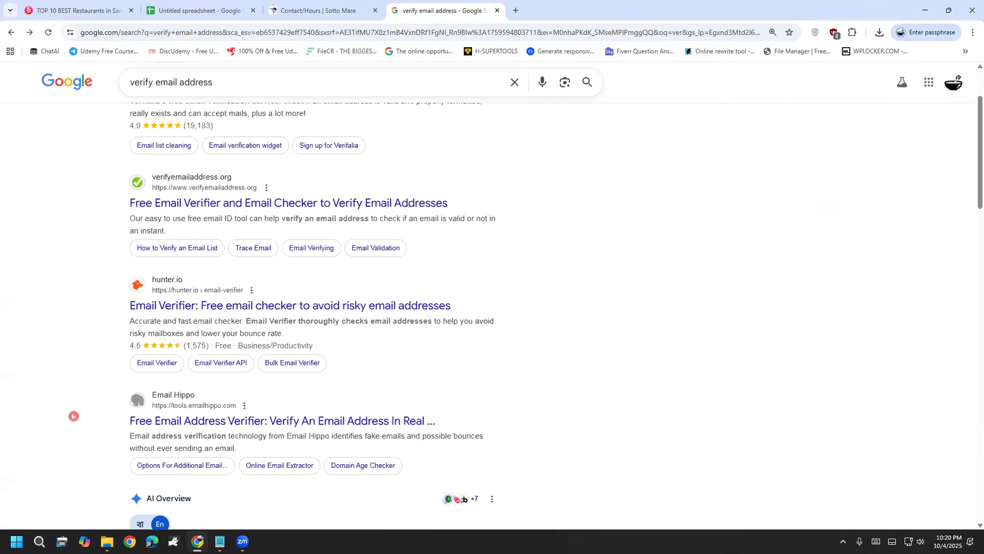
pyautogui.scroll(2, 73, 416)
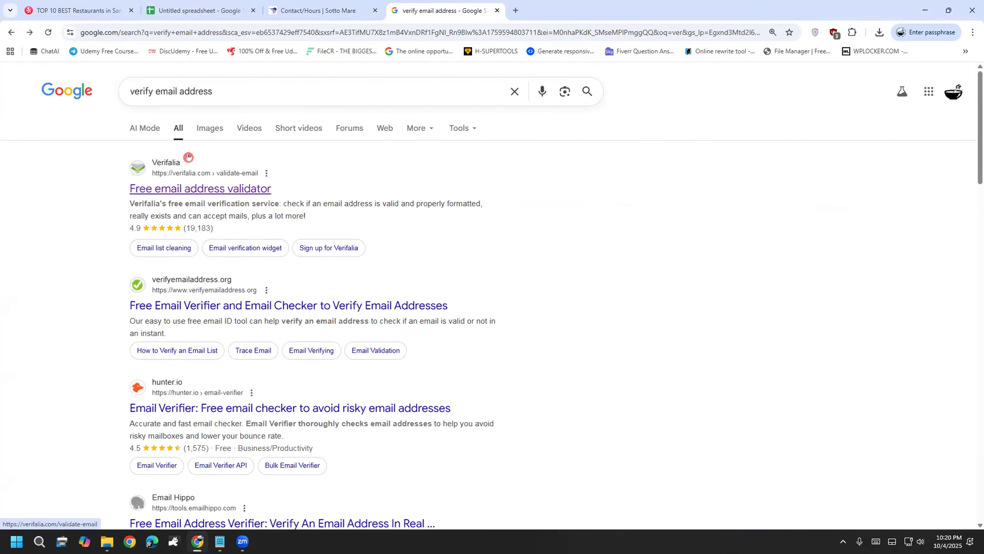
# Step: Open Verifalia's free email validator and circle its Email address field
pyautogui.click(169, 177)
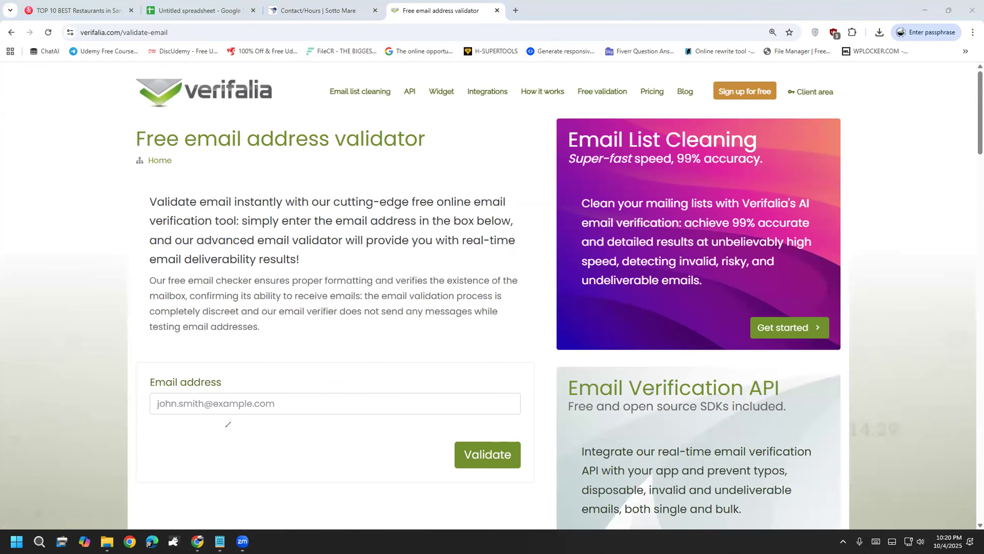
pyautogui.moveTo(136, 409)
pyautogui.mouseDown()
pyautogui.moveTo(165, 431)
pyautogui.moveTo(240, 422)
pyautogui.moveTo(381, 380)
pyautogui.mouseUp()
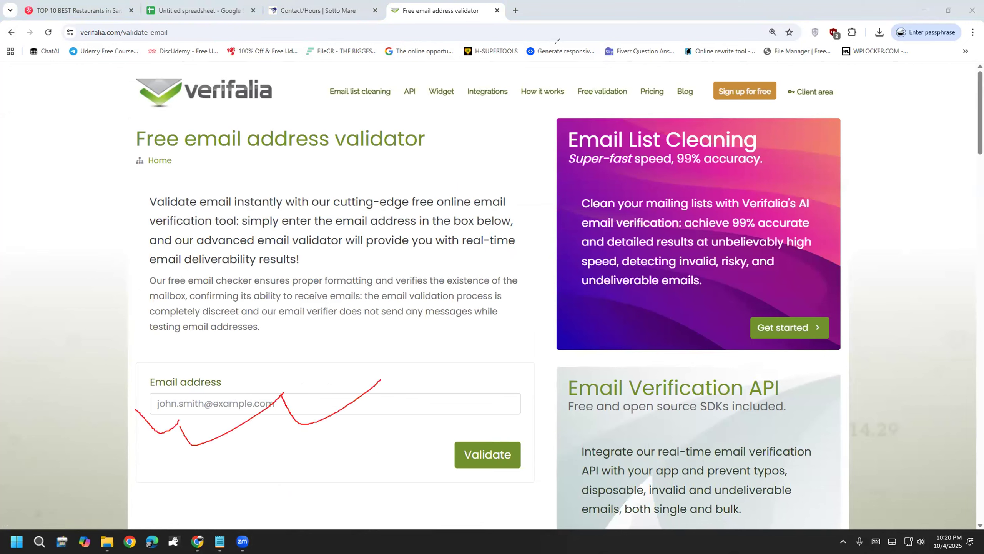
pyautogui.click(80, 305)
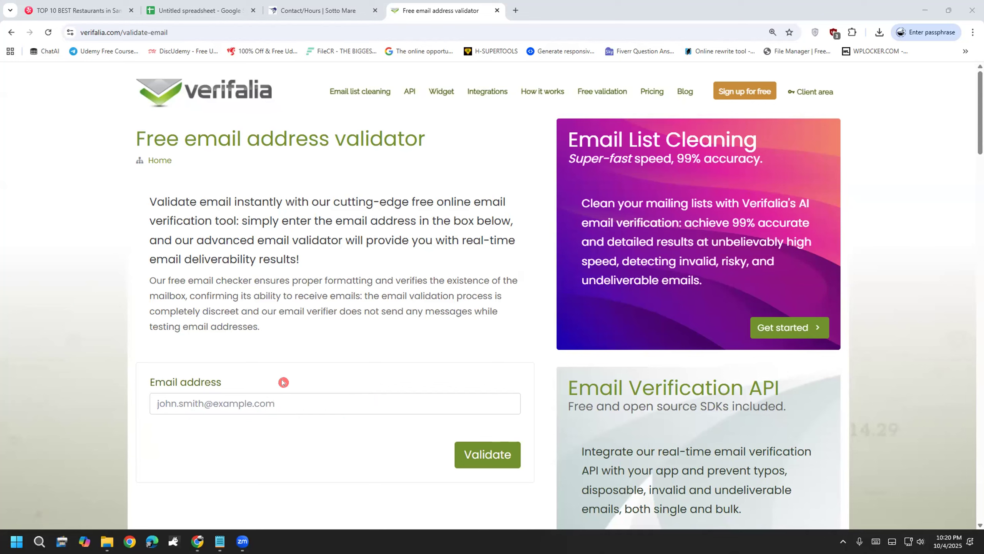
pyautogui.moveTo(252, 374)
pyautogui.mouseDown()
pyautogui.moveTo(259, 425)
pyautogui.moveTo(285, 380)
pyautogui.moveTo(213, 484)
pyautogui.mouseUp()
pyautogui.moveTo(306, 414)
pyautogui.mouseDown()
pyautogui.moveTo(209, 384)
pyautogui.moveTo(253, 441)
pyautogui.mouseUp()
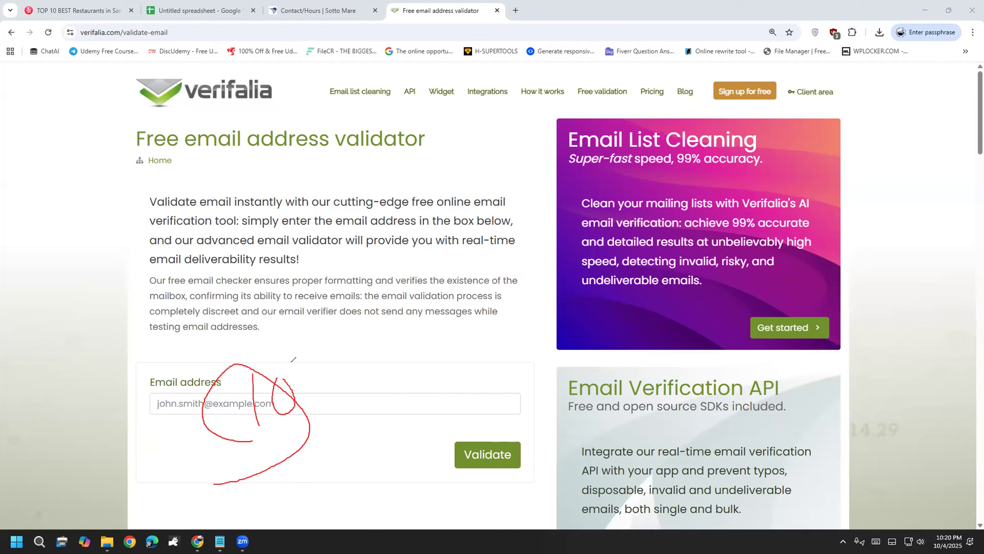
# Step: Cross out the sign-up offer, clear the annotations, and focus the Email address box
pyautogui.moveTo(752, 91); pyautogui.dragTo(774, 114)
pyautogui.moveTo(763, 81); pyautogui.dragTo(714, 140)
pyautogui.click(75, 301)
pyautogui.press('Escape')
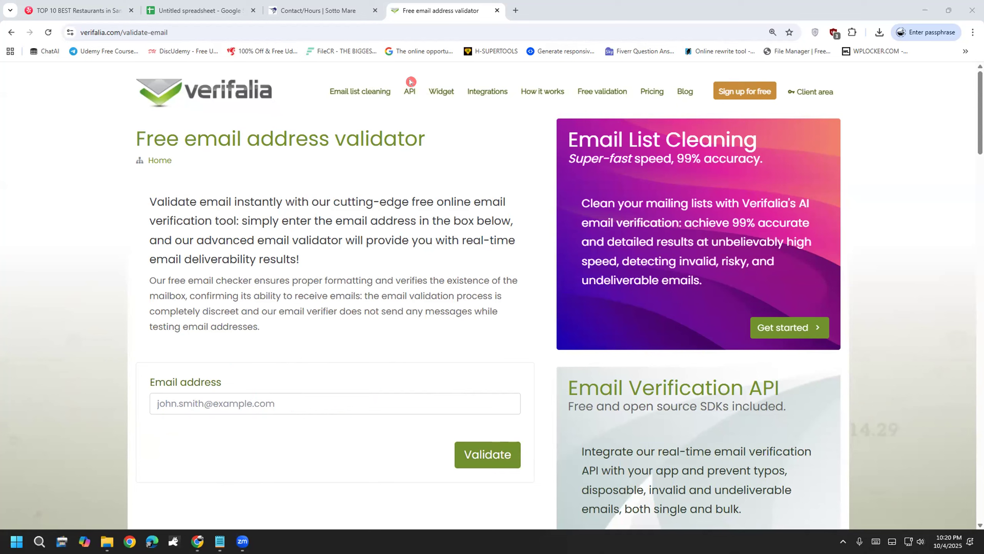
pyautogui.click(255, 403)
pyautogui.scroll(-4, 97, 426)
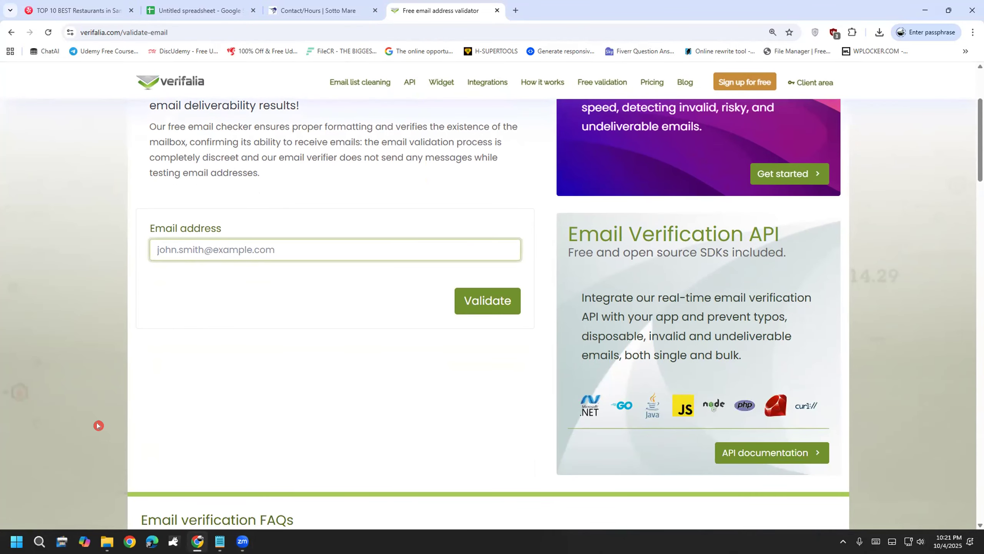
# Step: Paste Sotto Mare's contact email into Verifalia, validate it, and confirm it is Deliverable
pyautogui.rightClick(205, 242)
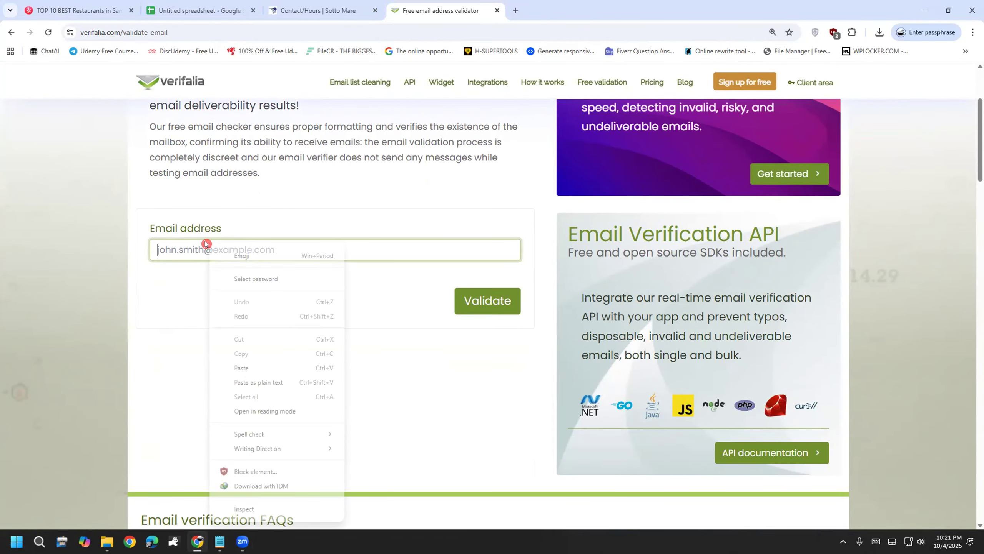
pyautogui.click(253, 368)
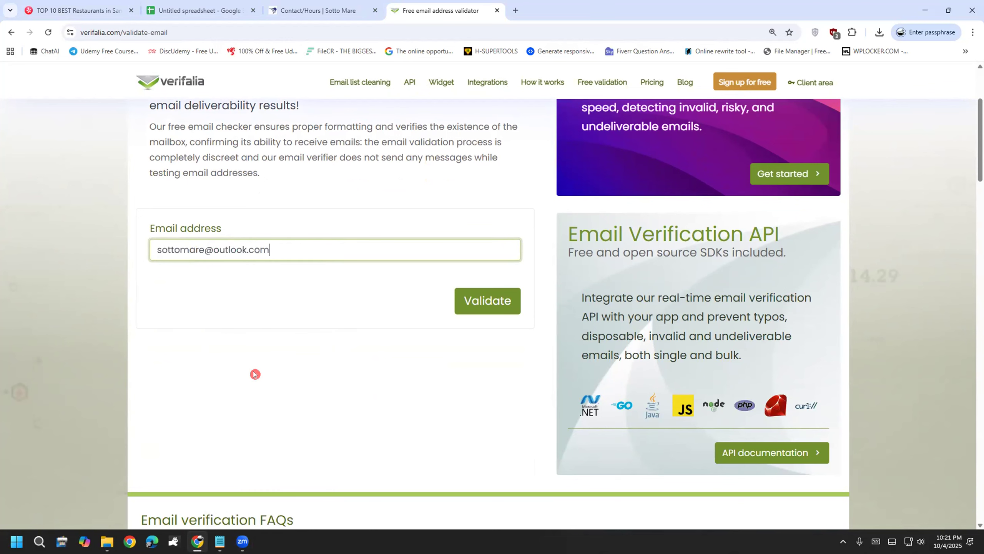
pyautogui.click(484, 301)
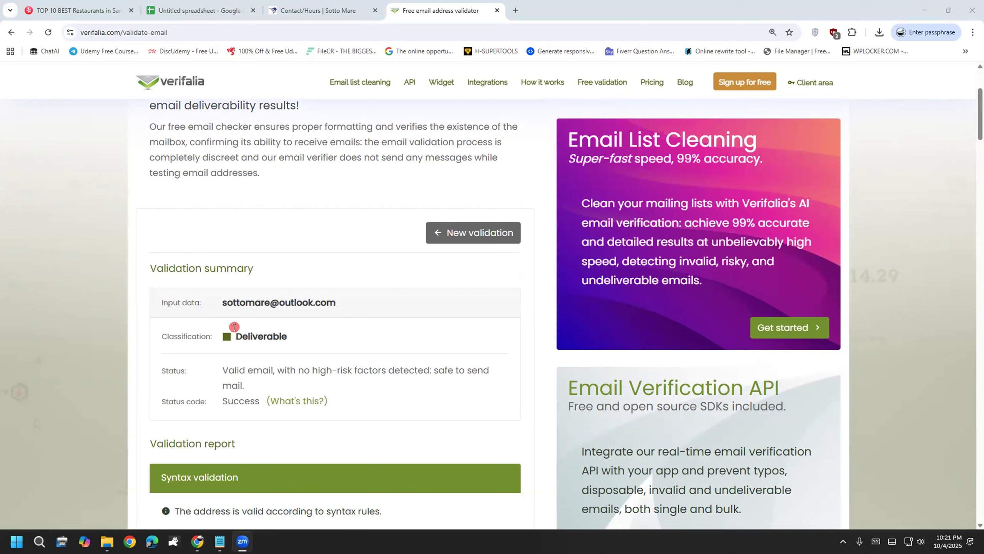
pyautogui.moveTo(228, 333); pyautogui.dragTo(300, 336)
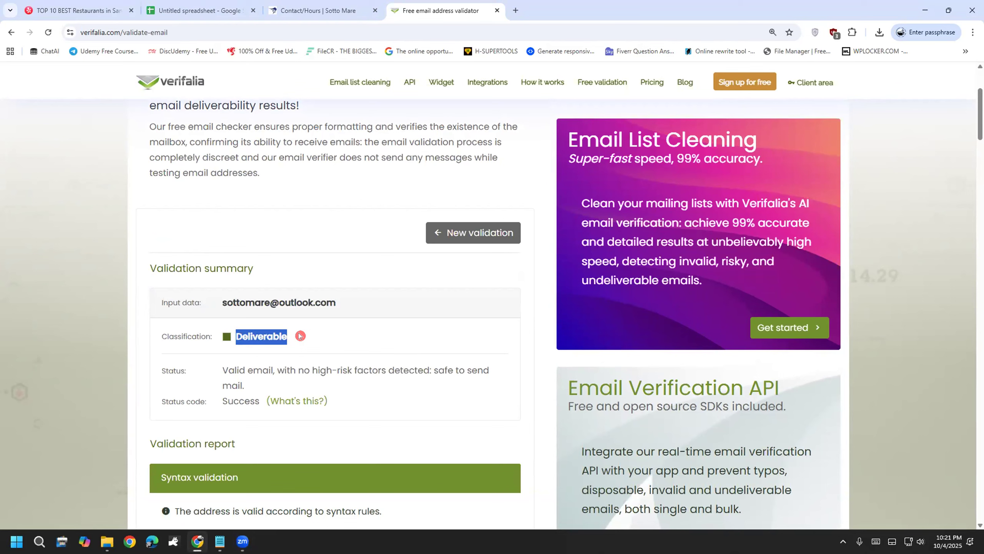
pyautogui.click(300, 336)
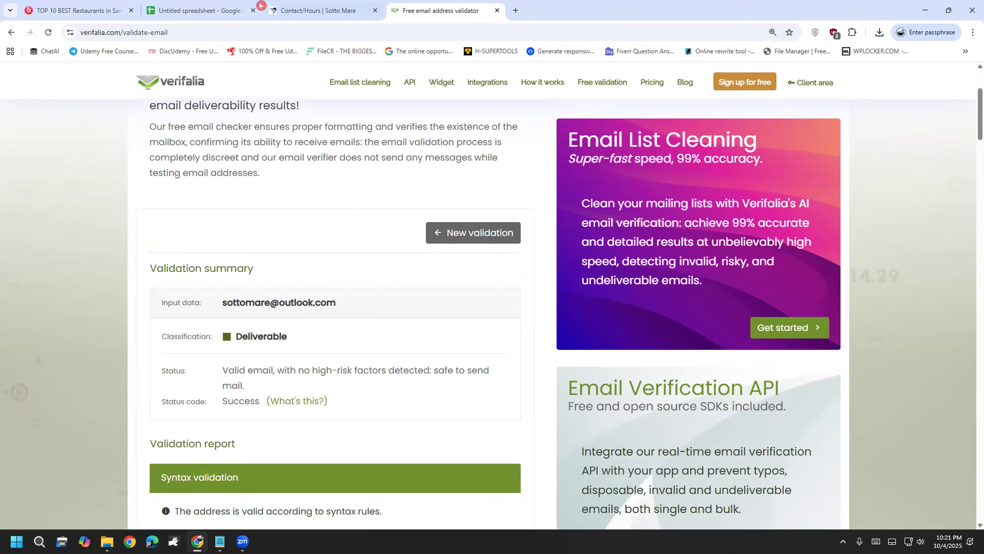
pyautogui.click(222, 7)
# Step: Paste Sotto Mare's verified email into cell F2 and widen column F to fit it
pyautogui.click(792, 202)
pyautogui.hotkey('ctrl', 'v')
pyautogui.click(743, 366)
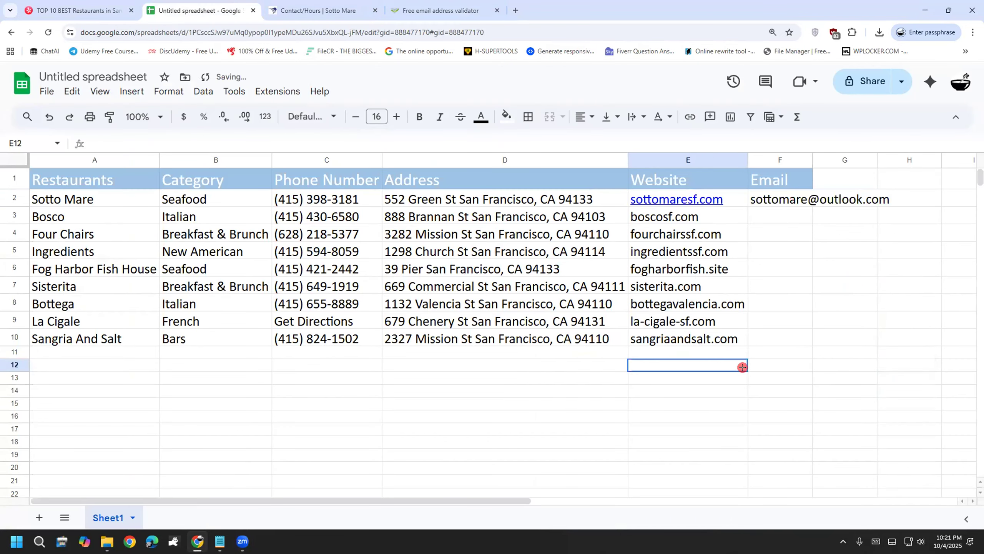
pyautogui.doubleClick(812, 160)
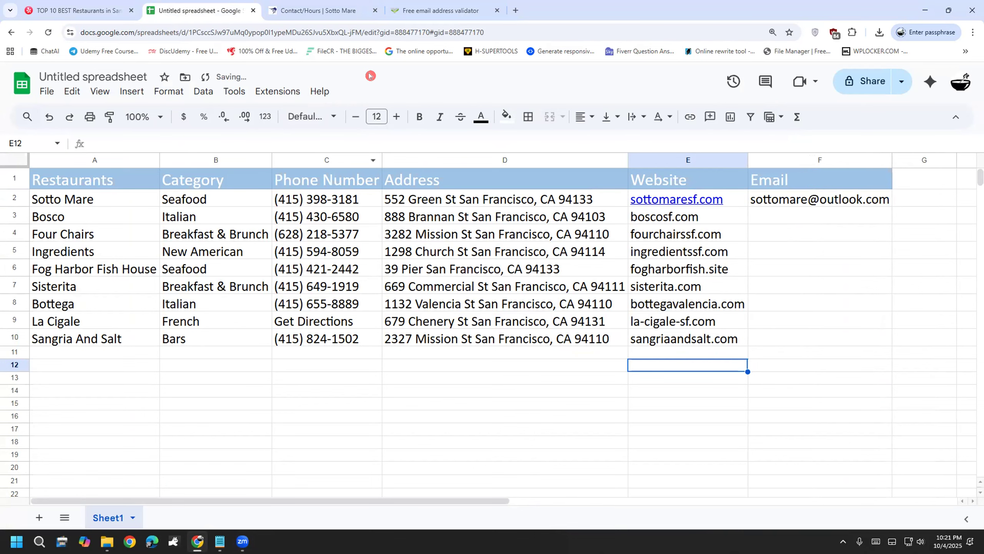
pyautogui.click(350, 8)
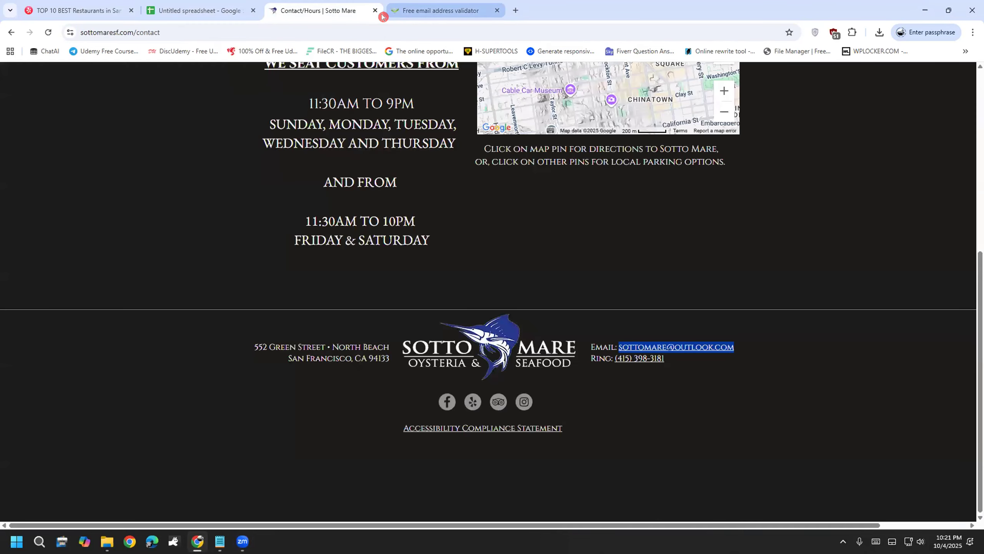
pyautogui.click(198, 7)
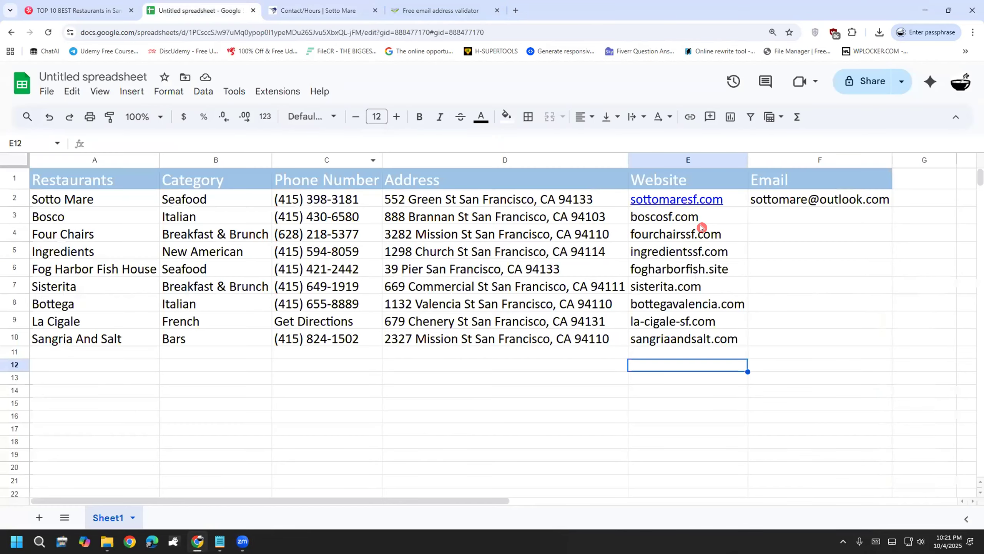
pyautogui.click(323, 221)
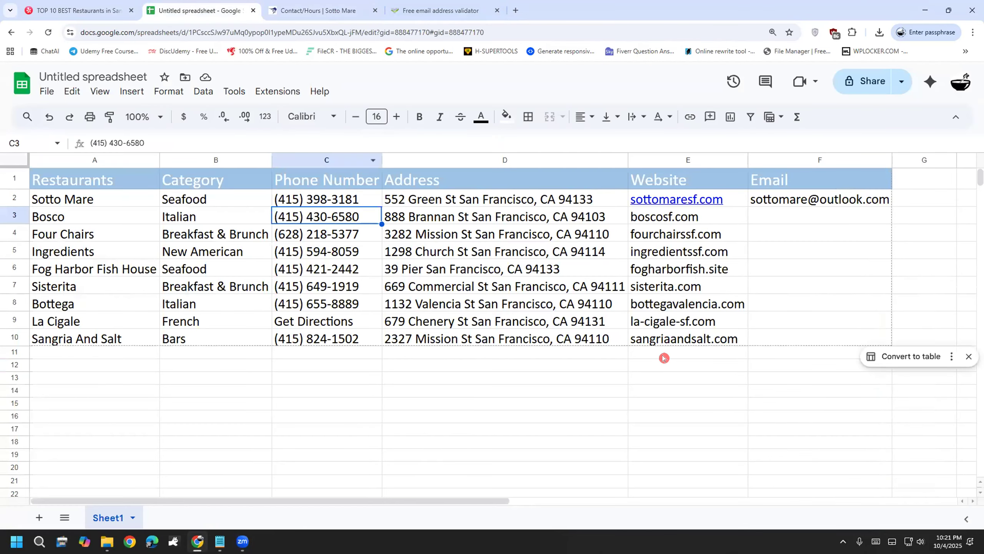
pyautogui.hotkey('ctrl', 'Tab')
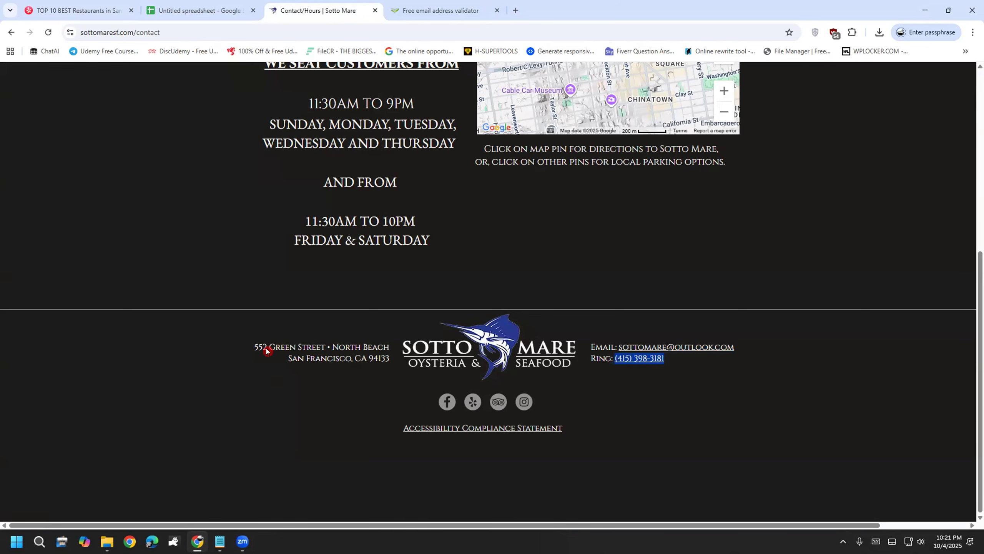
pyautogui.click(218, 5)
pyautogui.doubleClick(362, 214)
pyautogui.moveTo(362, 214); pyautogui.dragTo(244, 231)
pyautogui.hotkey('ctrl', 'z')
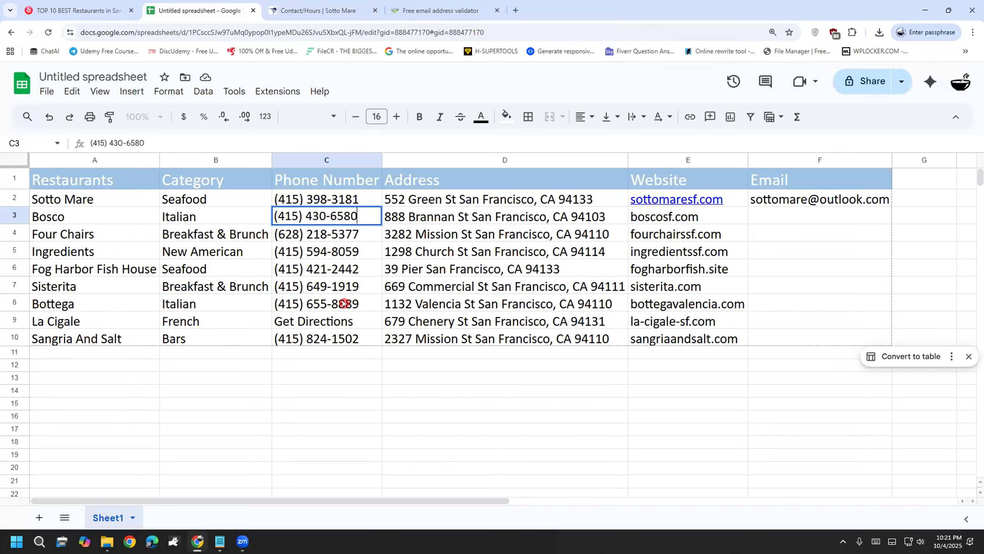
pyautogui.click(365, 203)
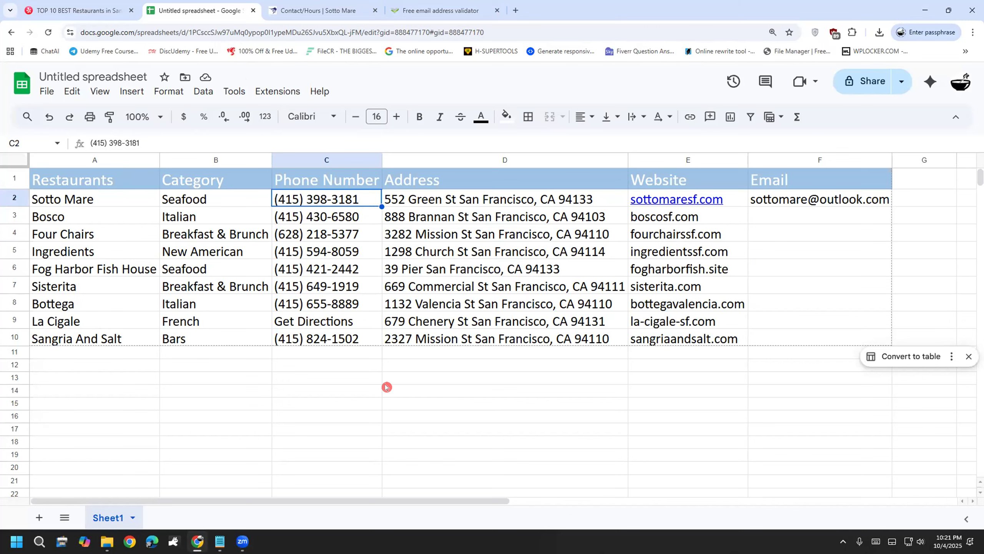
pyautogui.hotkey('ctrl', 'z')
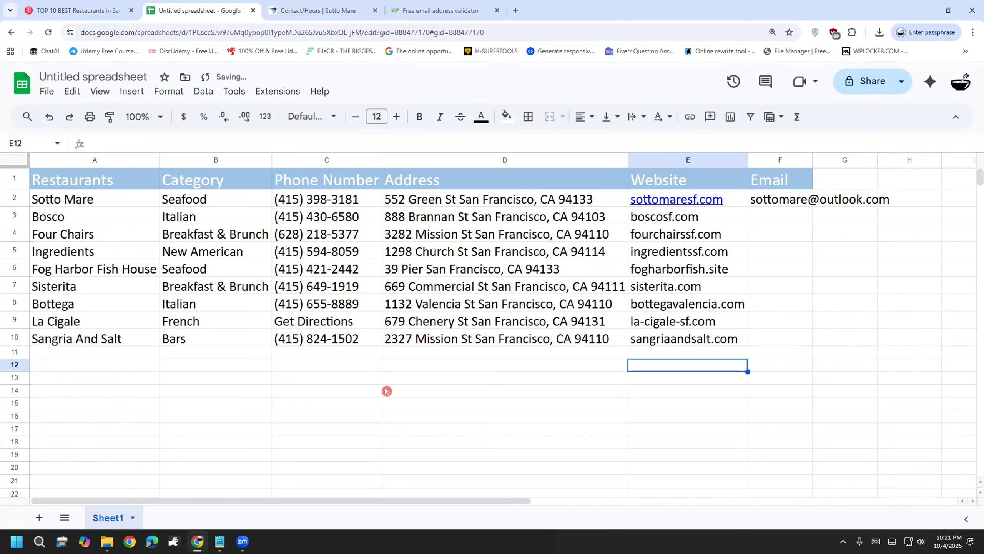
pyautogui.click(350, 198)
pyautogui.doubleClick(357, 198)
pyautogui.moveTo(357, 197); pyautogui.dragTo(178, 210)
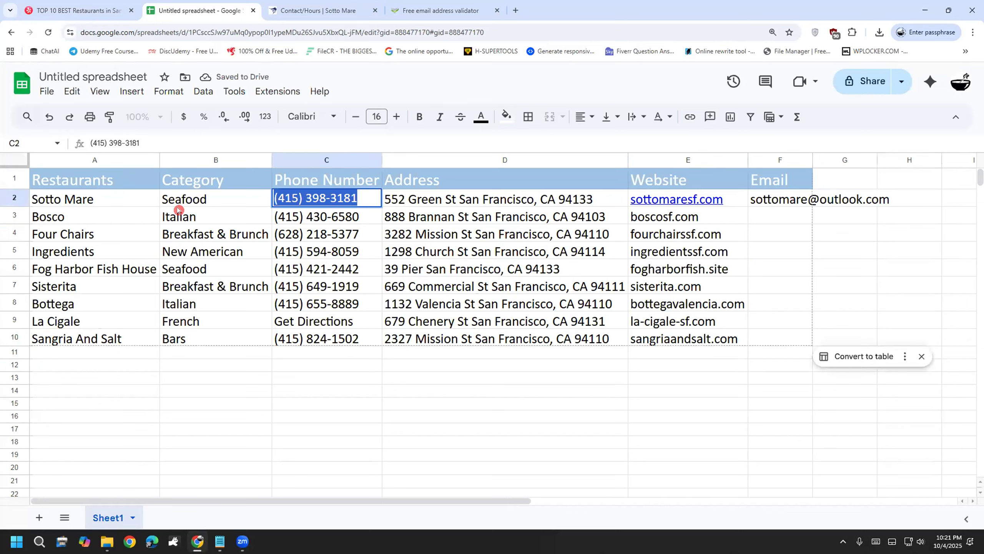
pyautogui.click(362, 446)
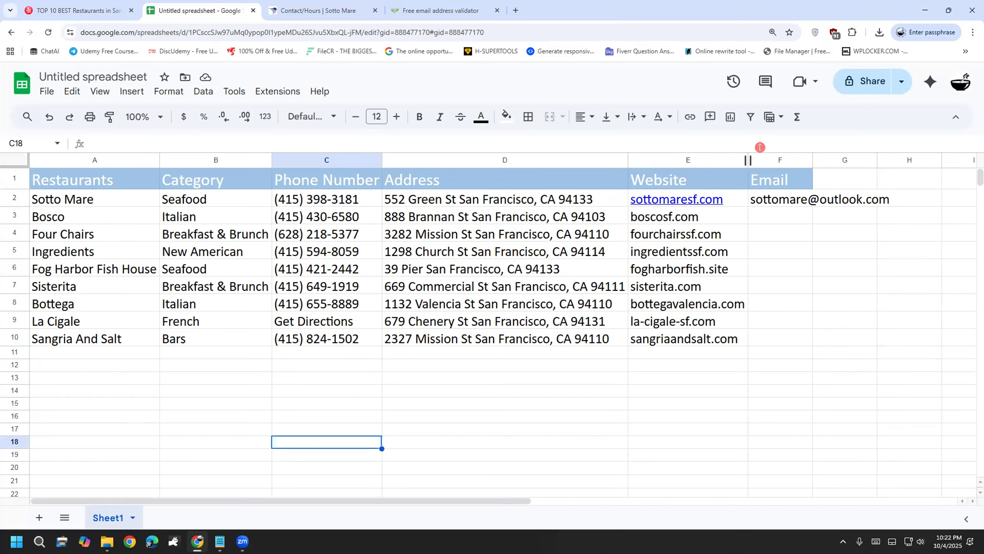
pyautogui.doubleClick(811, 159)
pyautogui.click(772, 444)
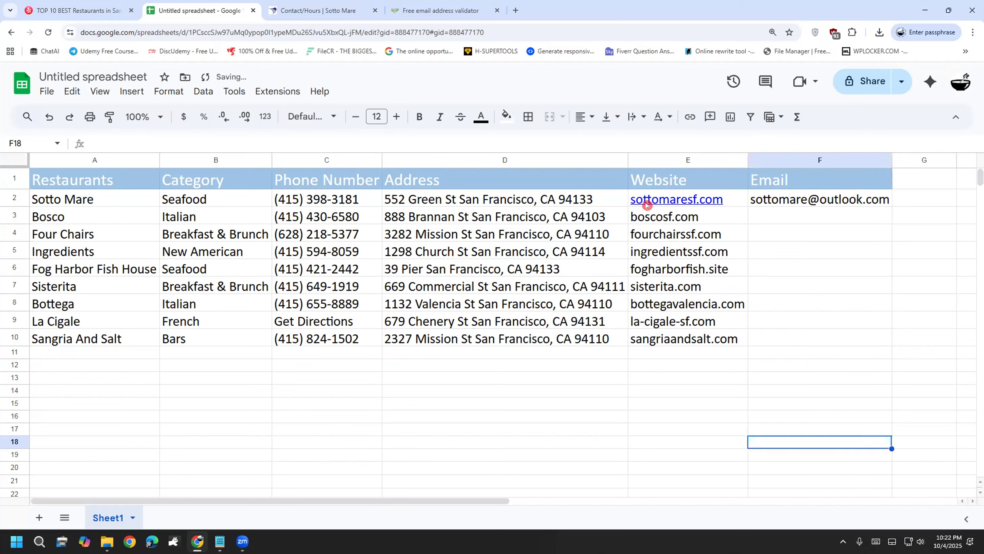
# Step: Copy Bosco's website address, boscosf.com, from cell E3
pyautogui.doubleClick(690, 216)
pyautogui.moveTo(705, 213); pyautogui.dragTo(624, 214)
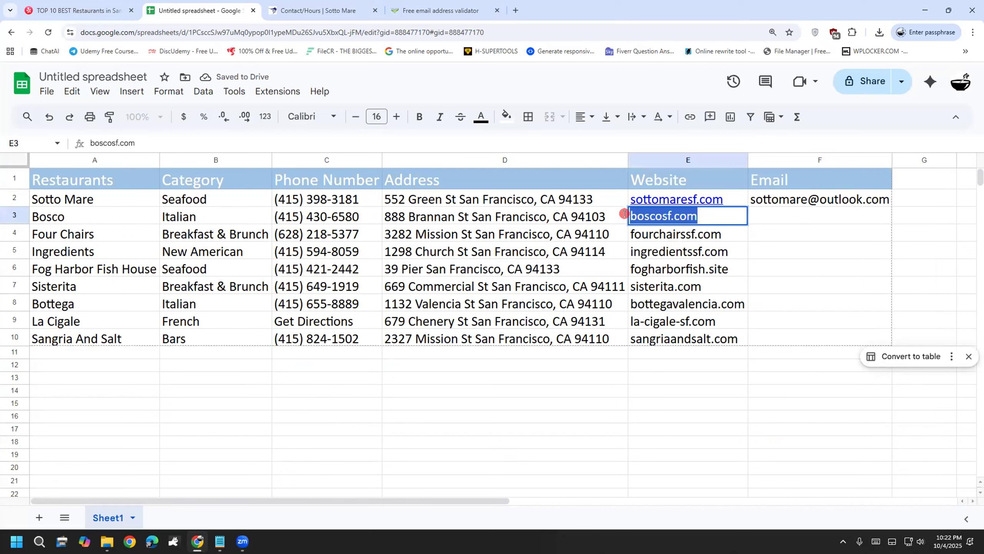
pyautogui.rightClick(677, 213)
pyautogui.click(714, 287)
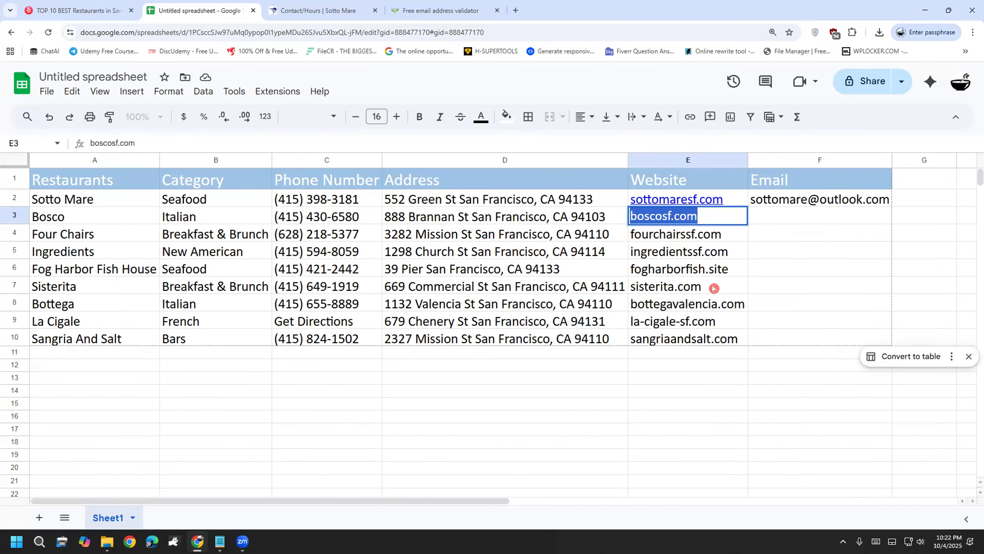
pyautogui.click(341, 9)
# Step: Search Google for 'email extractor'
pyautogui.click(157, 33)
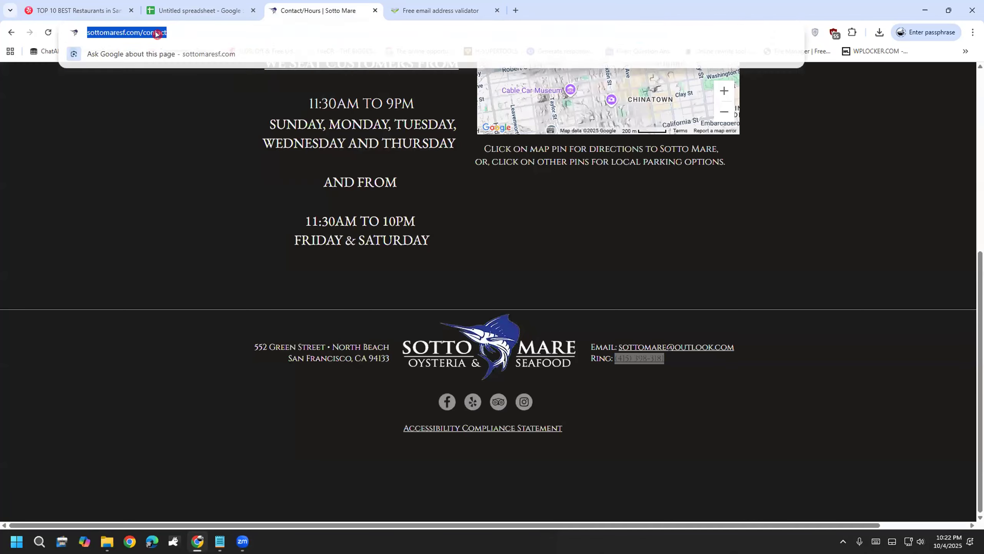
pyautogui.write('google')
pyautogui.press('Return')
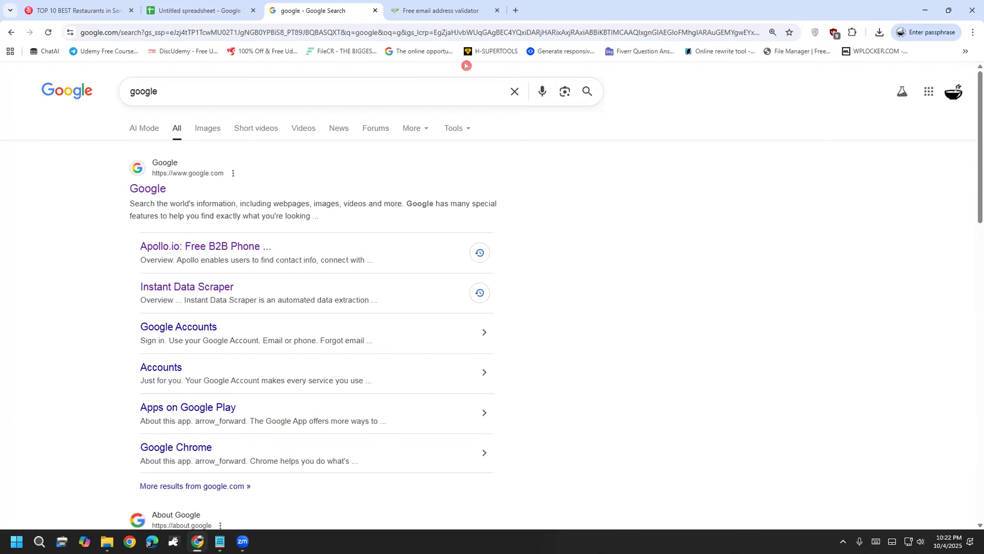
pyautogui.click(512, 92)
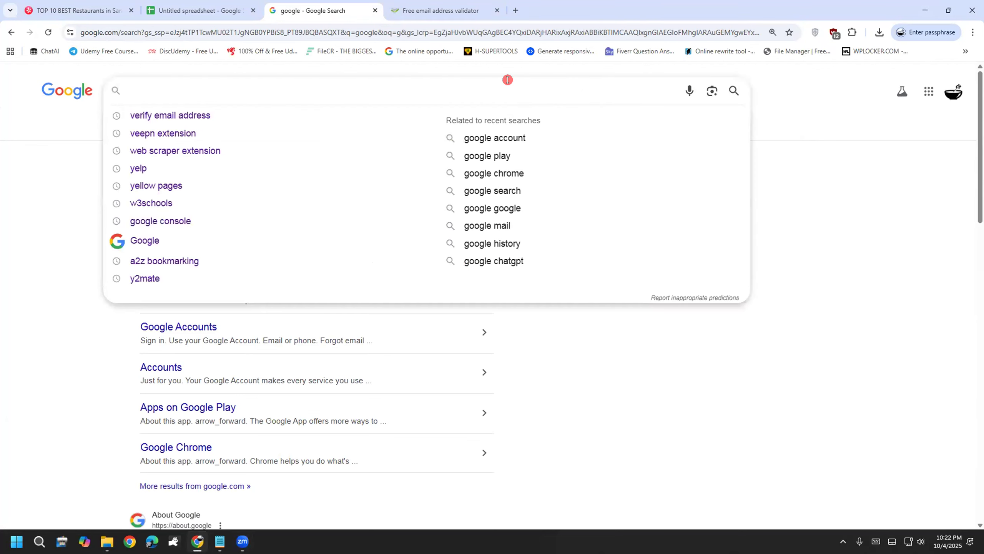
pyautogui.write('email')
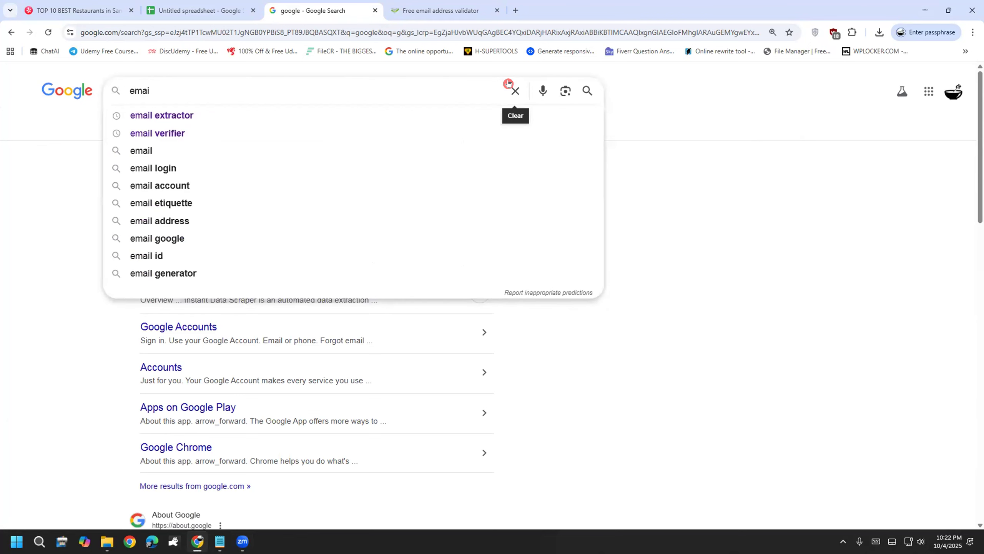
pyautogui.press('Down')
pyautogui.press('Return')
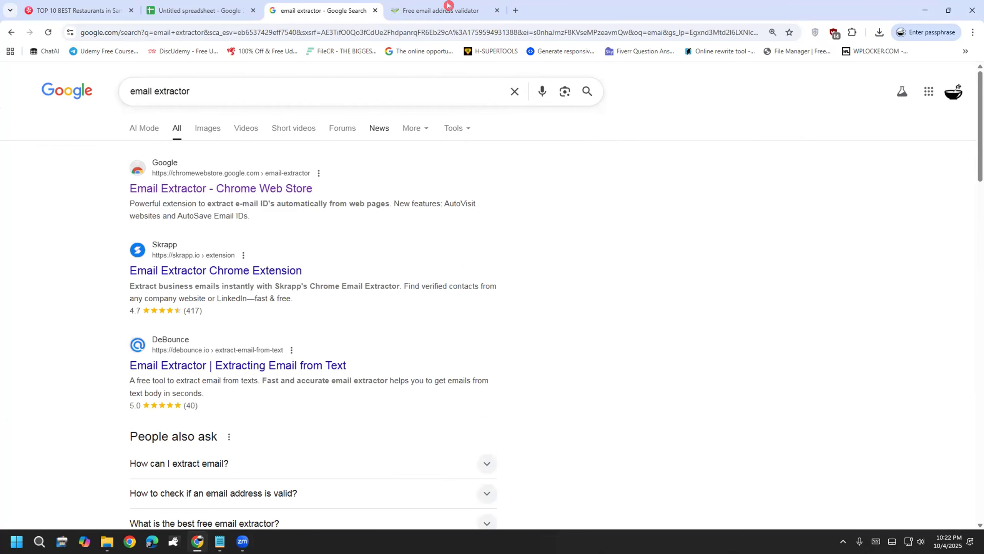
# Step: Install the Email Extractor extension from its Chrome Web Store page
pyautogui.click(276, 188)
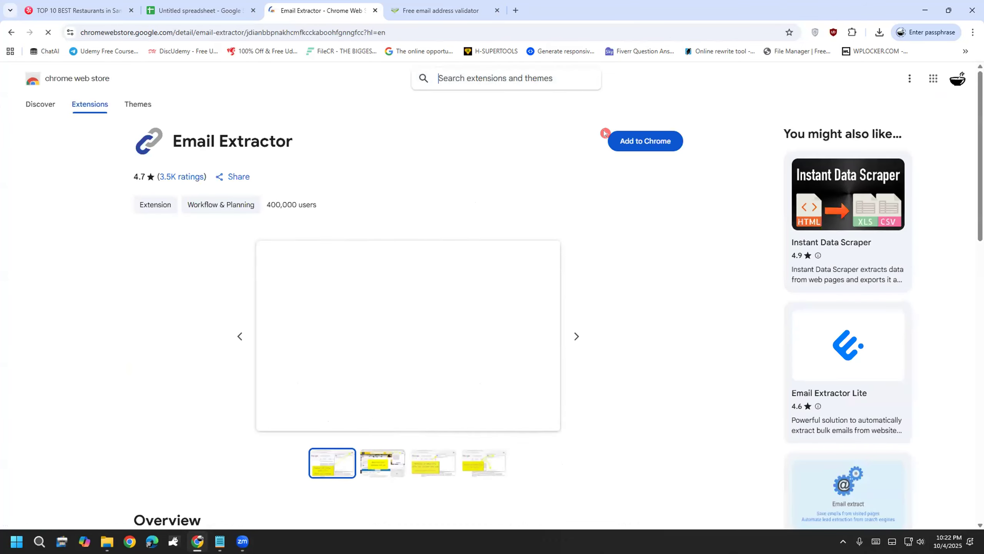
pyautogui.click(615, 138)
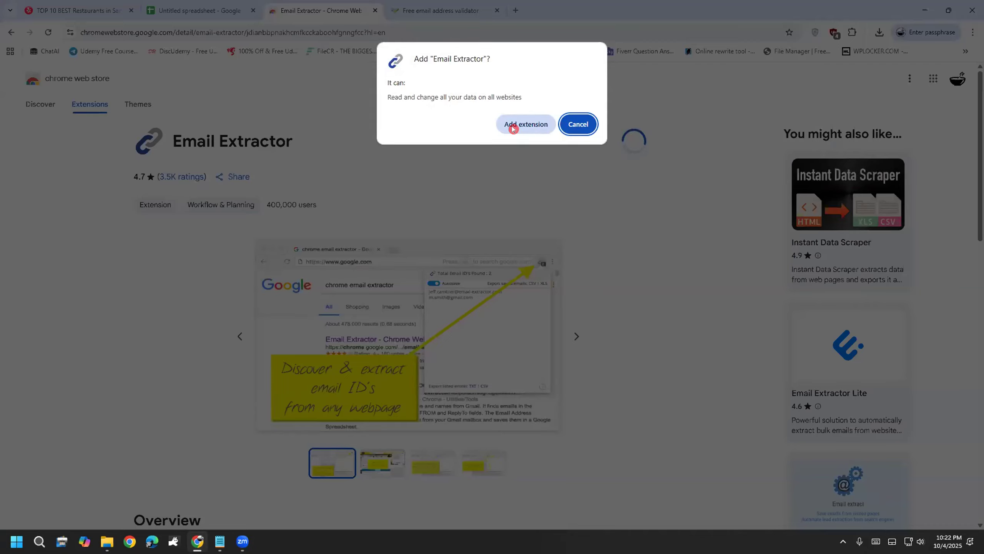
pyautogui.click(500, 122)
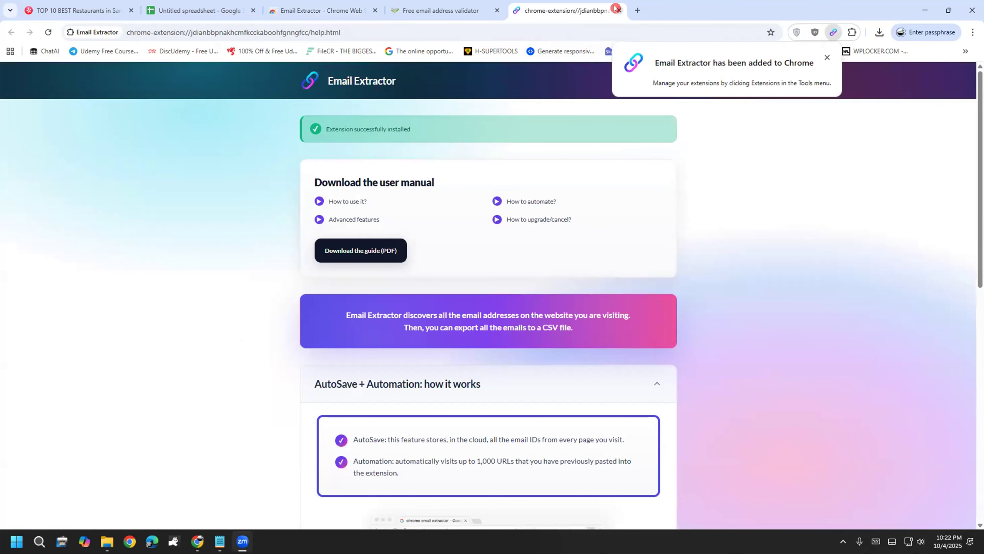
pyautogui.click(334, 11)
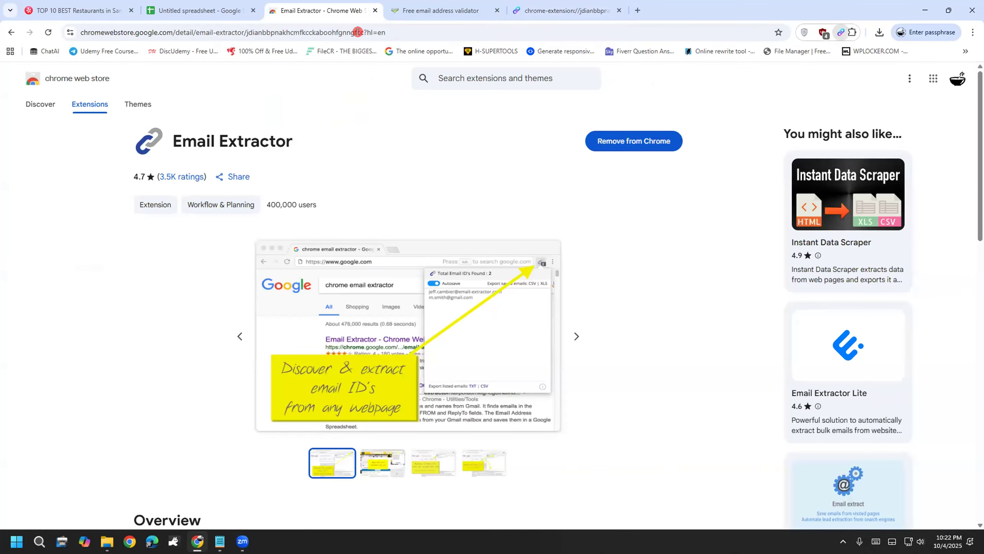
# Step: Annotate the Email Extractor store listing with notes, then close its help page
pyautogui.moveTo(137, 113)
pyautogui.mouseDown()
pyautogui.moveTo(91, 221)
pyautogui.moveTo(756, 204)
pyautogui.moveTo(383, 78)
pyautogui.moveTo(106, 128)
pyautogui.mouseUp()
pyautogui.moveTo(542, 190)
pyautogui.mouseDown()
pyautogui.moveTo(617, 291)
pyautogui.moveTo(649, 240)
pyautogui.mouseUp()
pyautogui.moveTo(612, 347)
pyautogui.mouseDown()
pyautogui.moveTo(670, 367)
pyautogui.moveTo(680, 333)
pyautogui.moveTo(695, 336)
pyautogui.mouseUp()
pyautogui.moveTo(713, 284)
pyautogui.mouseDown()
pyautogui.moveTo(736, 343)
pyautogui.moveTo(800, 317)
pyautogui.mouseUp()
pyautogui.moveTo(678, 376)
pyautogui.mouseDown()
pyautogui.moveTo(667, 442)
pyautogui.moveTo(687, 420)
pyautogui.mouseUp()
pyautogui.moveTo(569, 480)
pyautogui.mouseDown()
pyautogui.moveTo(596, 468)
pyautogui.moveTo(645, 504)
pyautogui.moveTo(655, 473)
pyautogui.moveTo(687, 464)
pyautogui.moveTo(668, 500)
pyautogui.mouseUp()
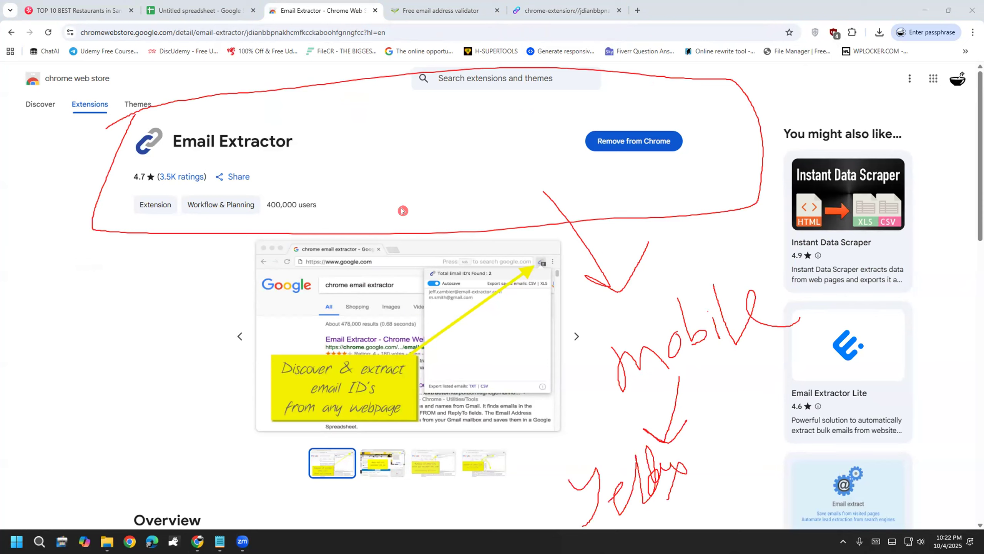
pyautogui.click(565, 10)
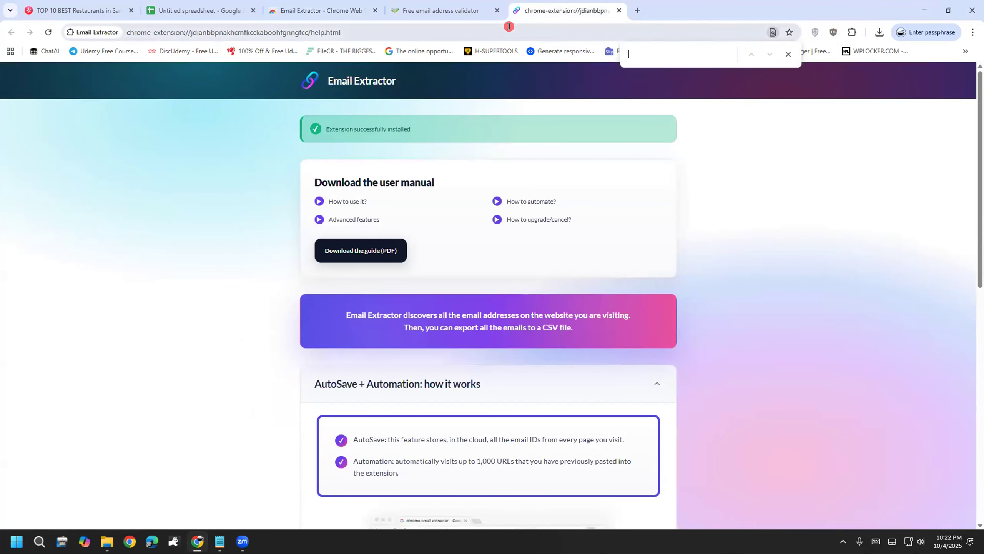
pyautogui.click(619, 10)
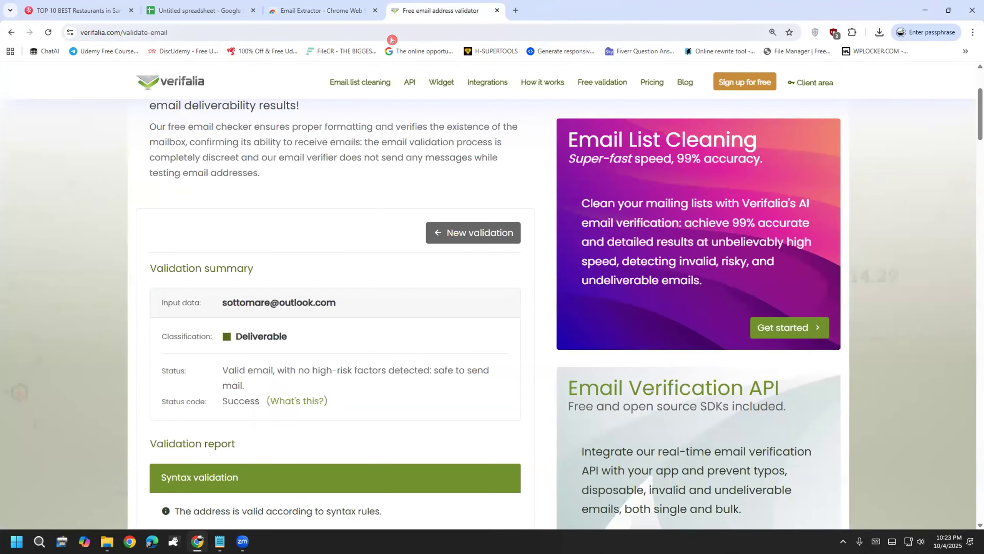
pyautogui.click(348, 11)
# Step: Search Google for boscosf.com to reach Bosco's website
pyautogui.click(340, 33)
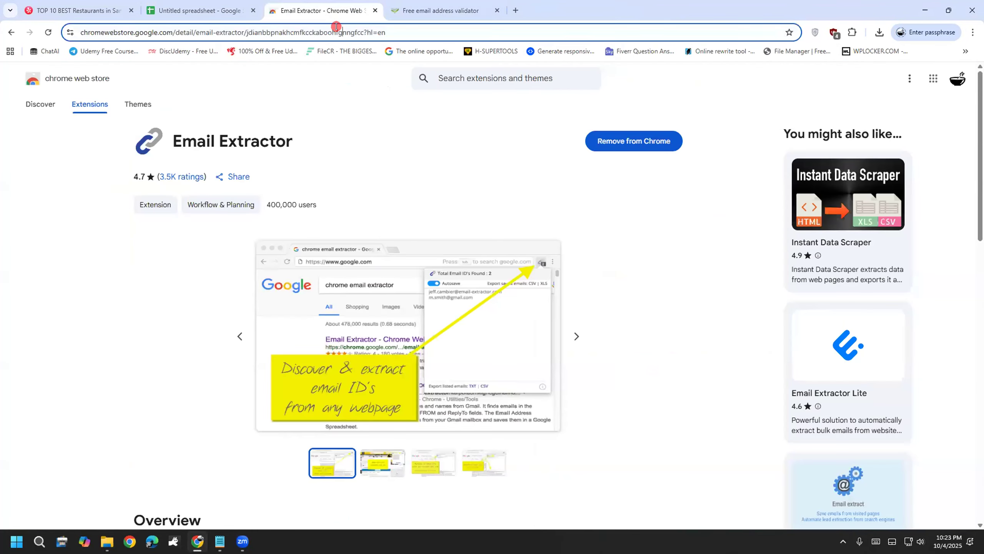
pyautogui.write('google')
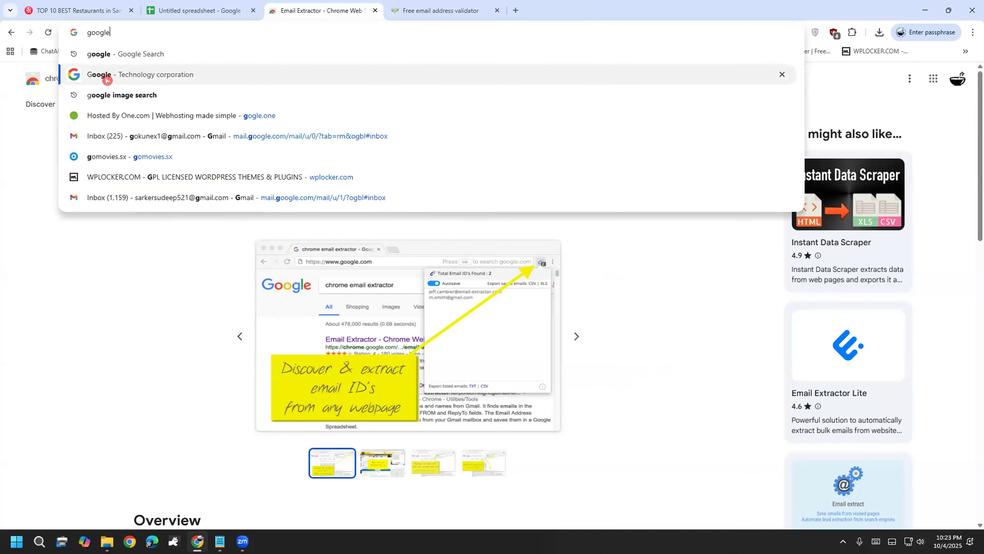
pyautogui.click(103, 75)
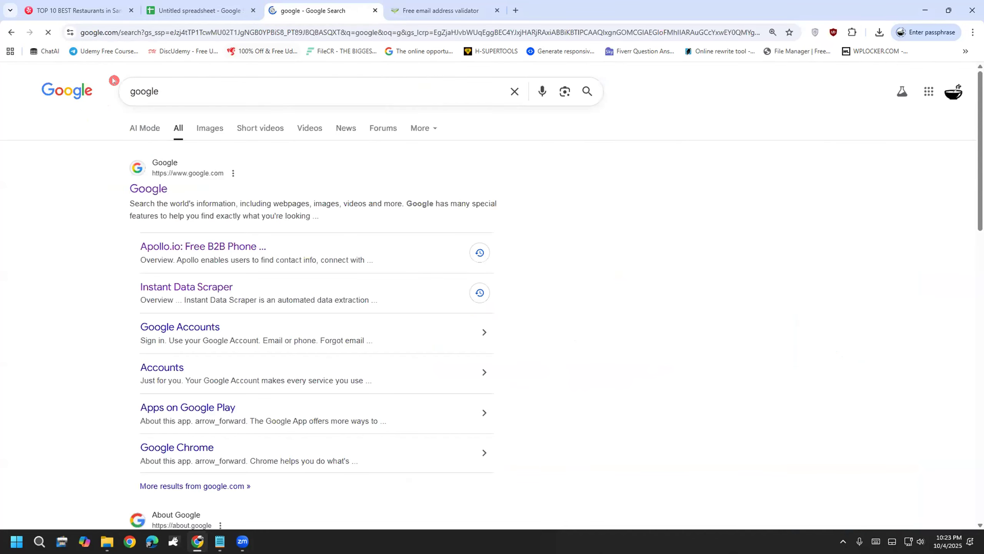
pyautogui.click(514, 91)
pyautogui.hotkey('ctrl', 'v')
pyautogui.press('Return')
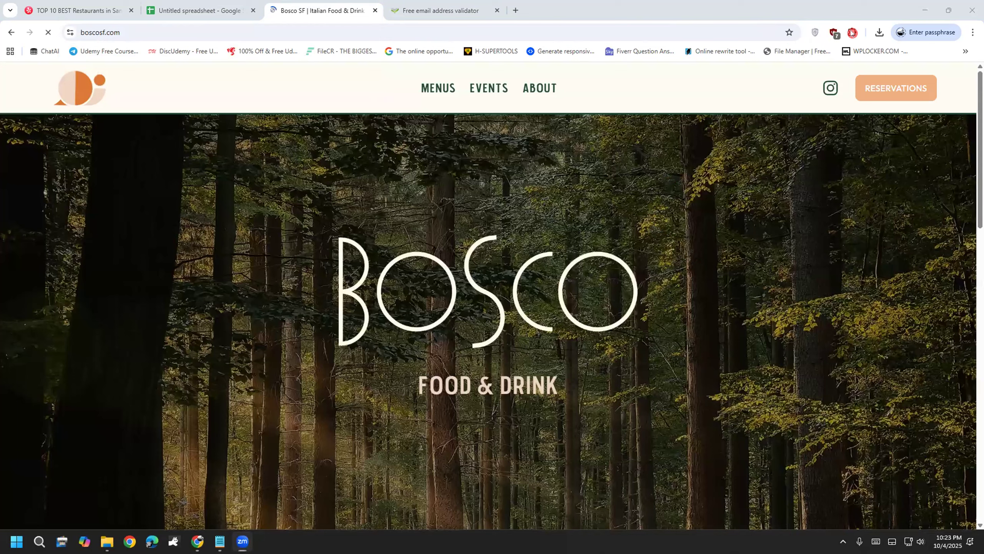
# Step: Pin Email Extractor to the toolbar and open it to show Bosco's two emails
pyautogui.click(852, 32)
pyautogui.click(807, 135)
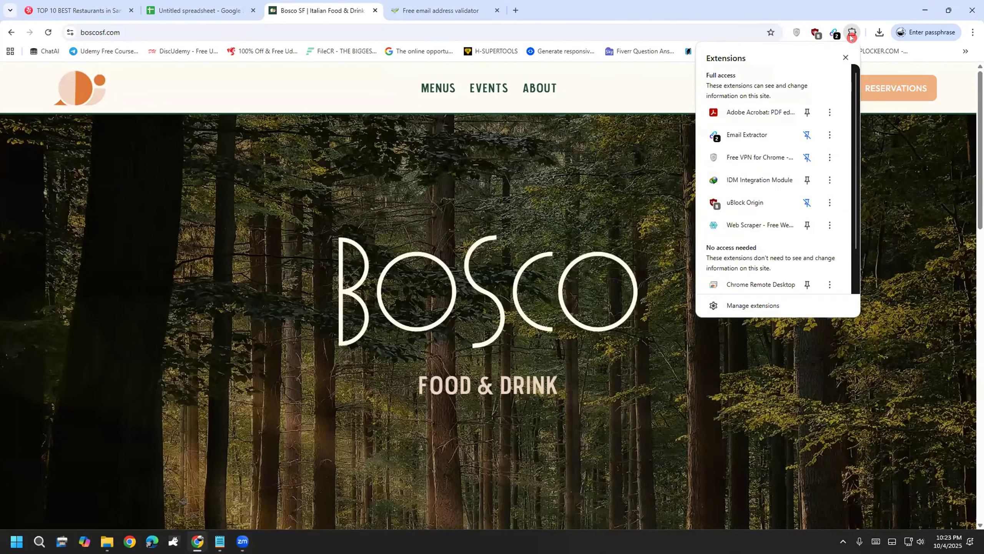
pyautogui.click(835, 37)
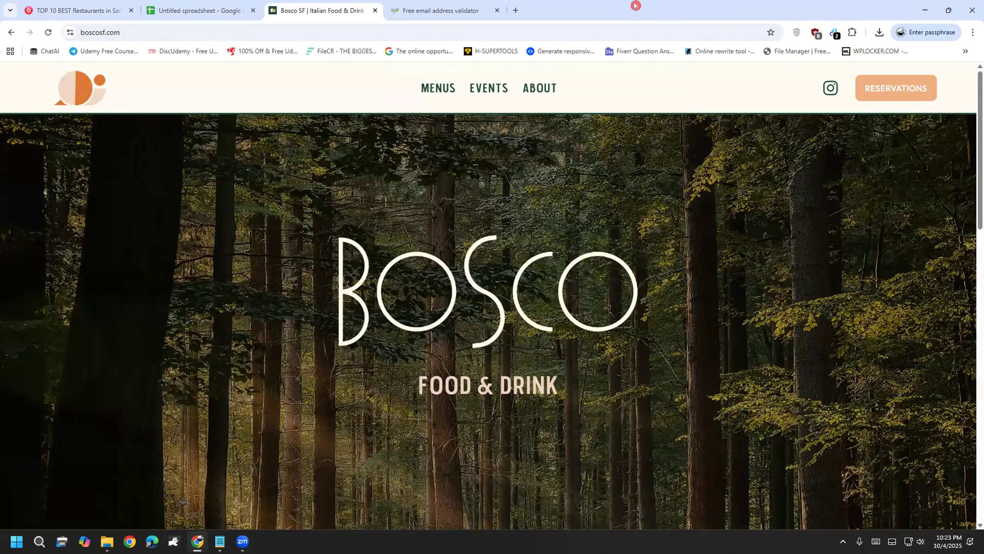
pyautogui.moveTo(813, 33); pyautogui.dragTo(828, 46)
pyautogui.moveTo(812, 5)
pyautogui.mouseDown()
pyautogui.moveTo(813, 56)
pyautogui.moveTo(788, 35)
pyautogui.moveTo(868, 17)
pyautogui.moveTo(819, 48)
pyautogui.moveTo(807, 6)
pyautogui.moveTo(877, 58)
pyautogui.moveTo(788, 17)
pyautogui.mouseUp()
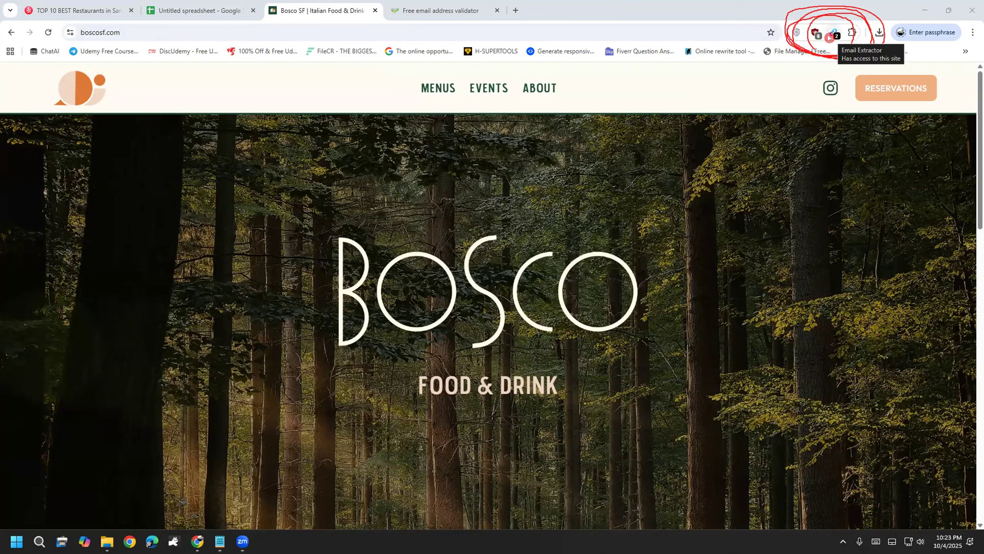
pyautogui.click(829, 36)
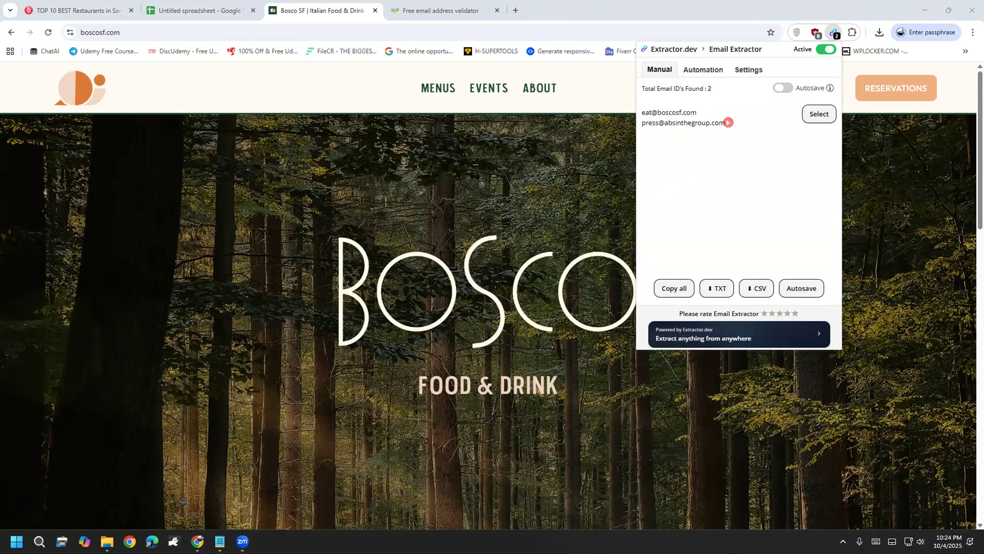
# Step: Copy the first contact e-mail found on the Bosco website
pyautogui.tripleClick(645, 120)
pyautogui.click(693, 106)
pyautogui.tripleClick(636, 113)
pyautogui.rightClick(654, 111)
pyautogui.click(666, 123)
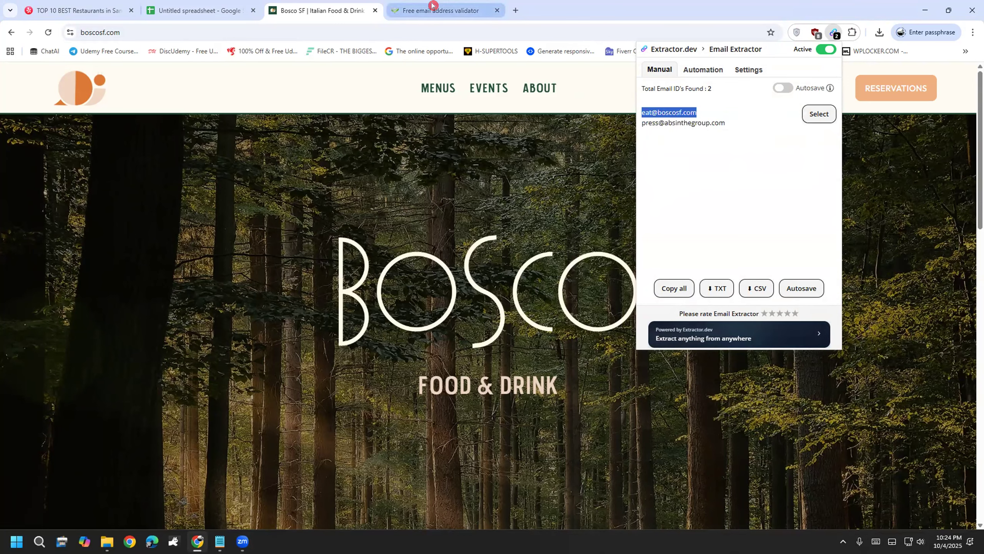
# Step: Validate Bosco's e-mail in Verifalia and confirm it is classified Deliverable
pyautogui.click(434, 10)
pyautogui.scroll(-3, 319, 400)
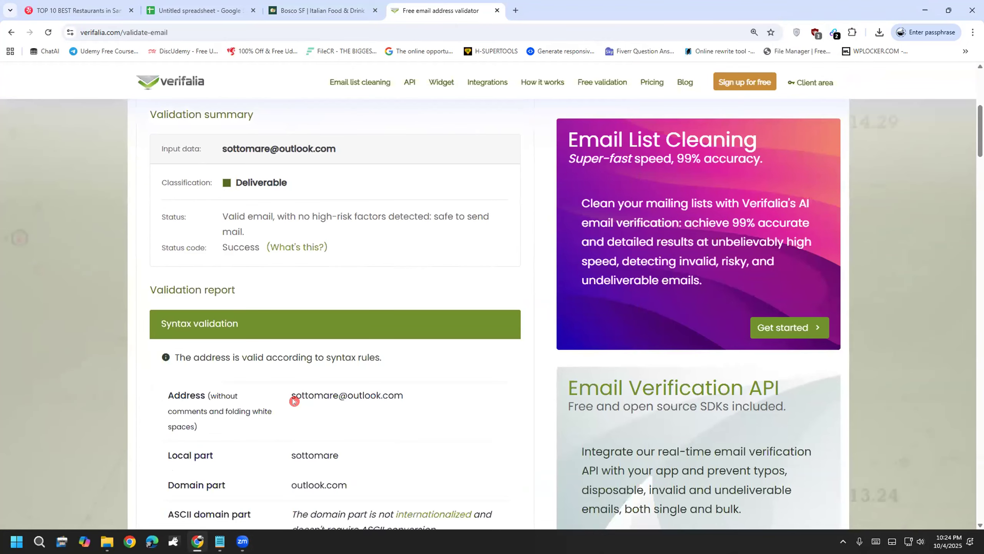
pyautogui.click(48, 32)
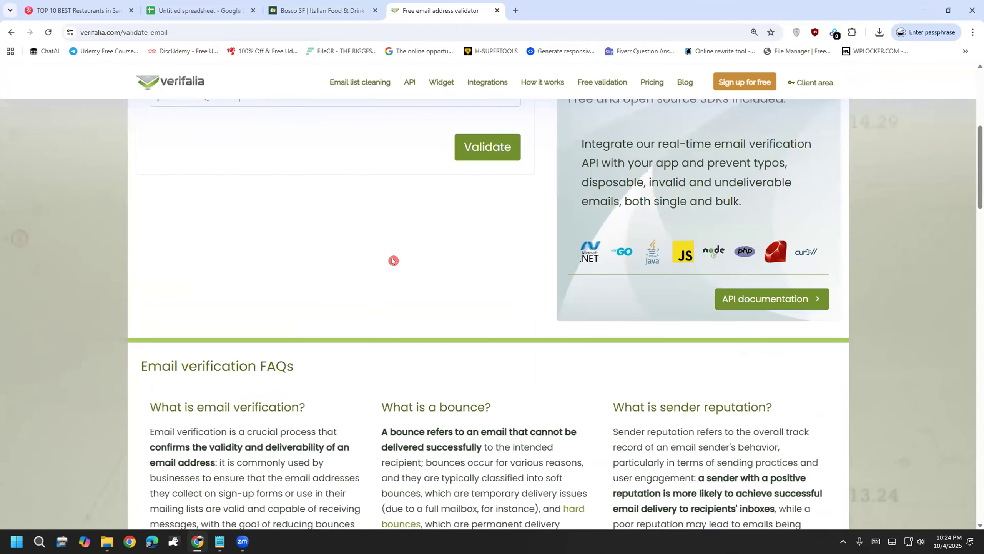
pyautogui.click(283, 250)
pyautogui.hotkey('ctrl', 'v')
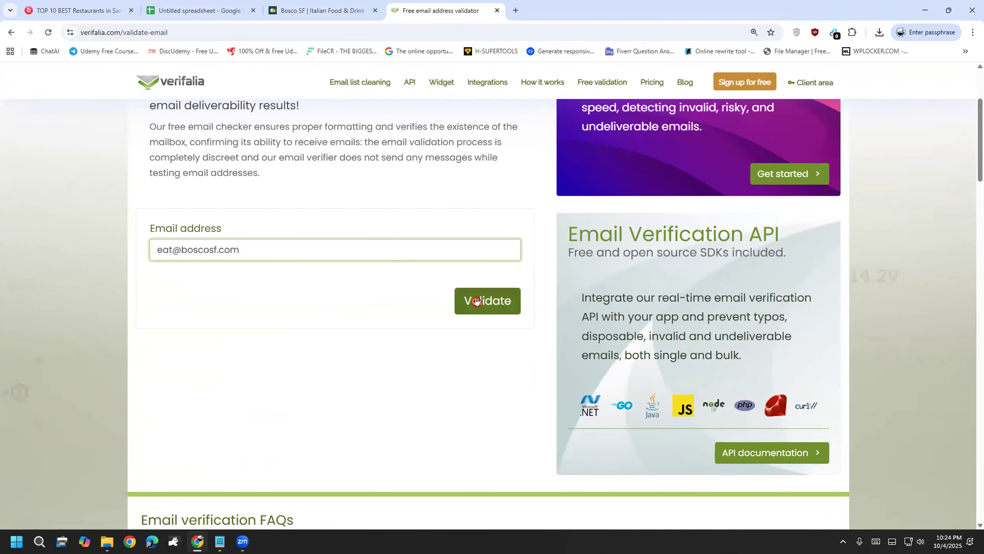
pyautogui.click(480, 300)
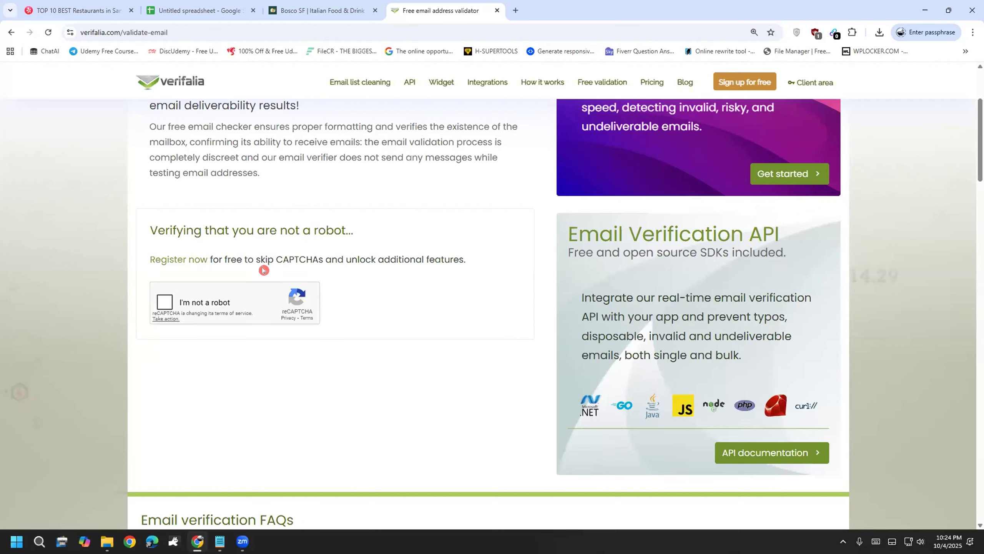
pyautogui.click(166, 304)
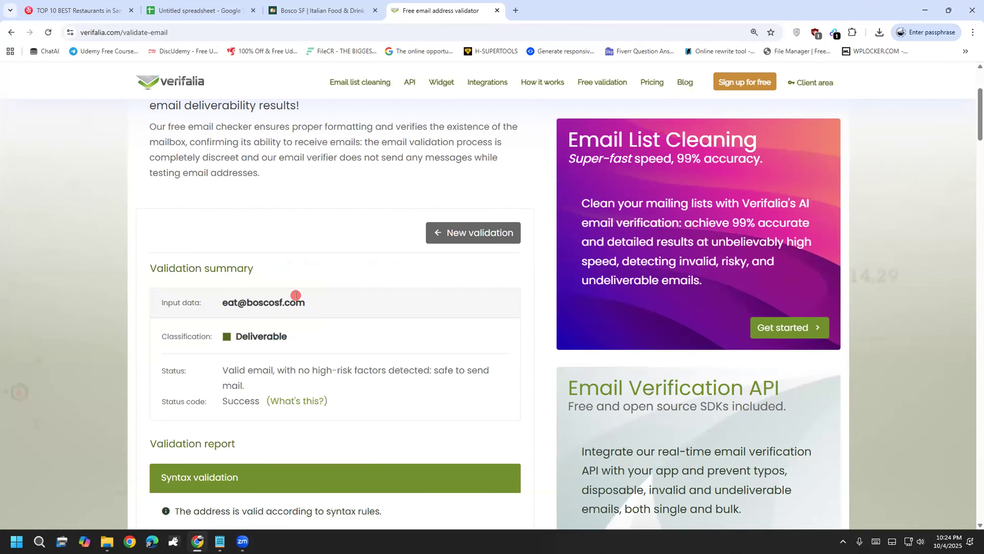
pyautogui.moveTo(301, 328); pyautogui.dragTo(202, 334)
pyautogui.click(298, 421)
pyautogui.click(187, 5)
# Step: Paste Bosco's verified e-mail into its Email cell F3
pyautogui.click(797, 217)
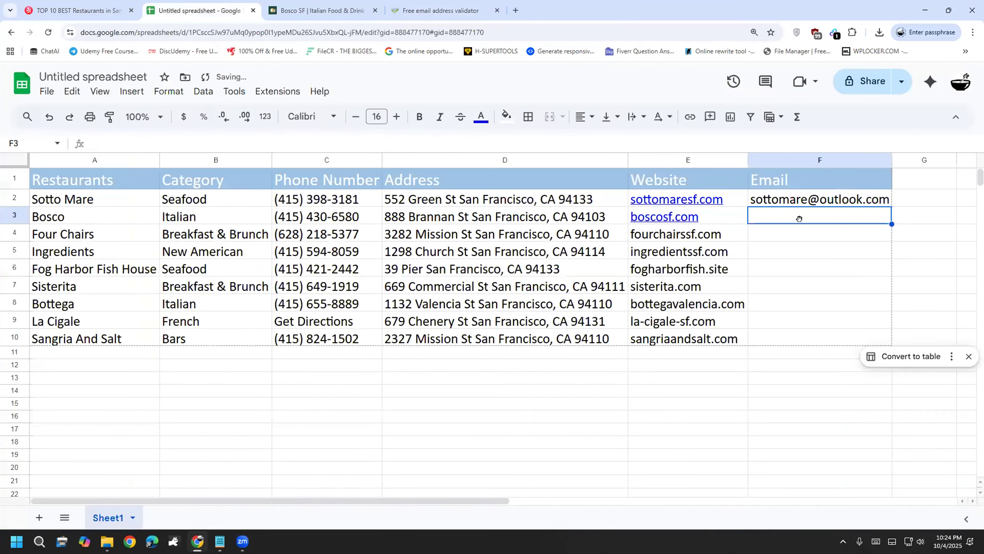
pyautogui.hotkey('ctrl', 'v')
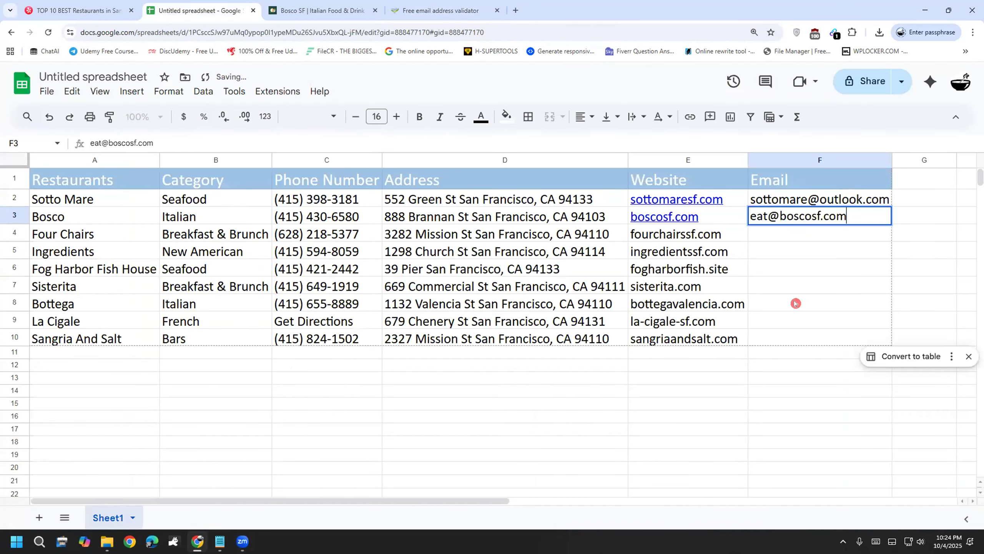
pyautogui.click(775, 269)
pyautogui.click(776, 236)
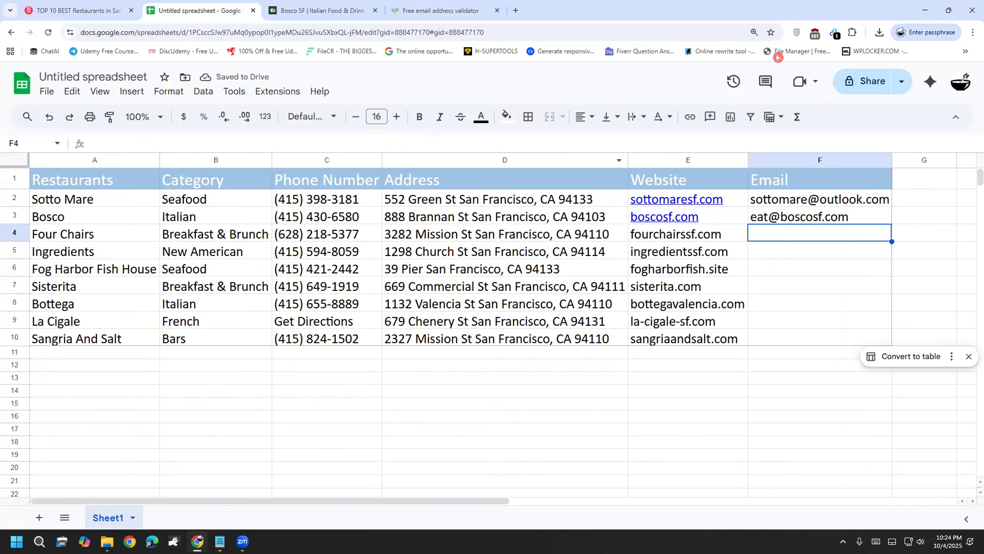
# Step: Recheck the e-mails found on the Bosco site, then close that site
pyautogui.hotkey('ctrl', '4')
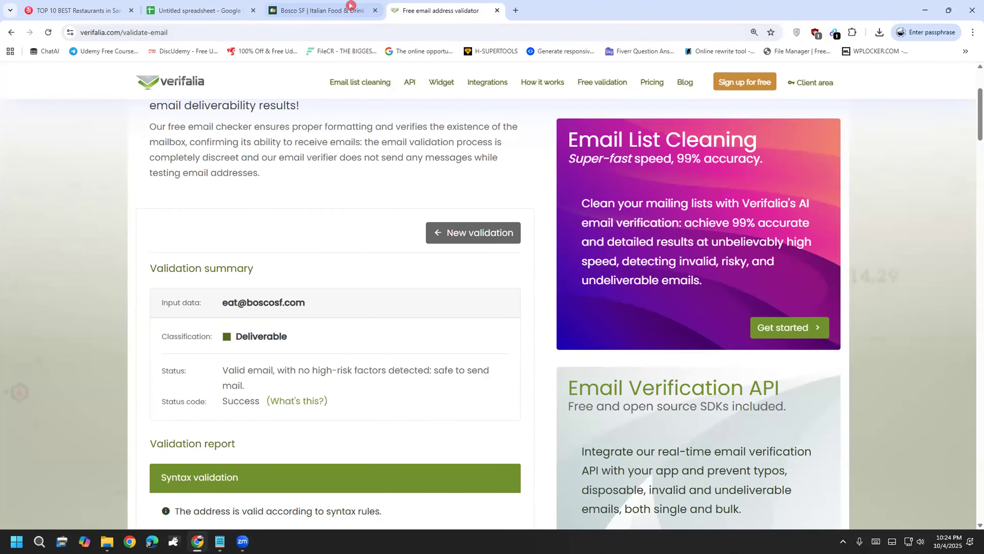
pyautogui.hotkey('ctrl', '3')
pyautogui.click(835, 37)
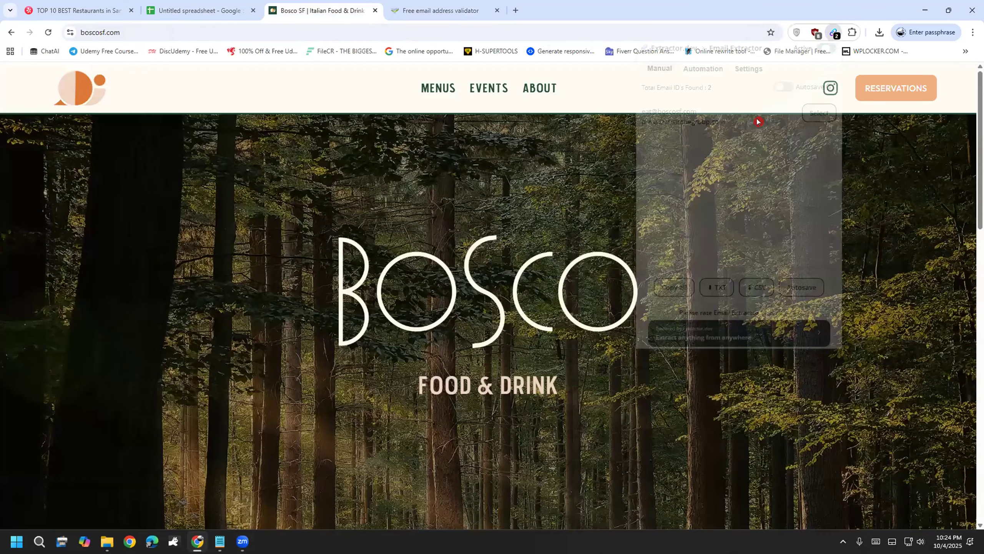
pyautogui.click(373, 11)
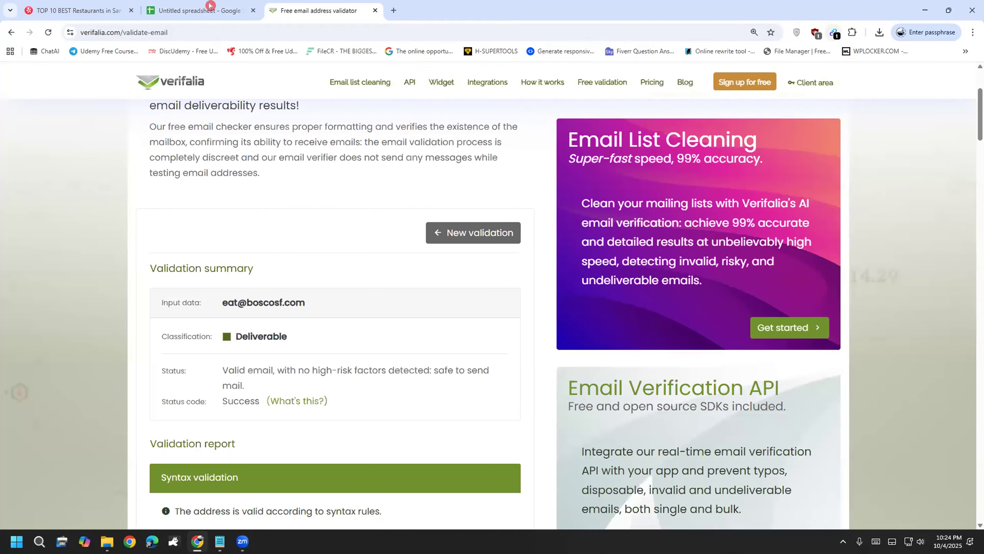
pyautogui.click(209, 5)
# Step: Copy the Four Chairs website address fourchairssf.com from cell E4
pyautogui.click(696, 234)
pyautogui.doubleClick(718, 229)
pyautogui.moveTo(719, 229); pyautogui.dragTo(616, 215)
pyautogui.rightClick(645, 234)
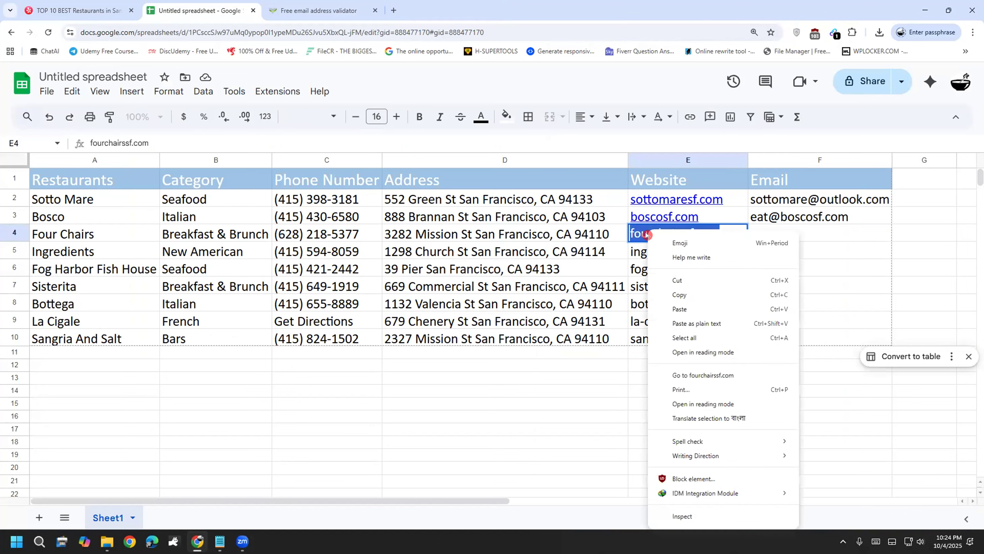
pyautogui.click(693, 288)
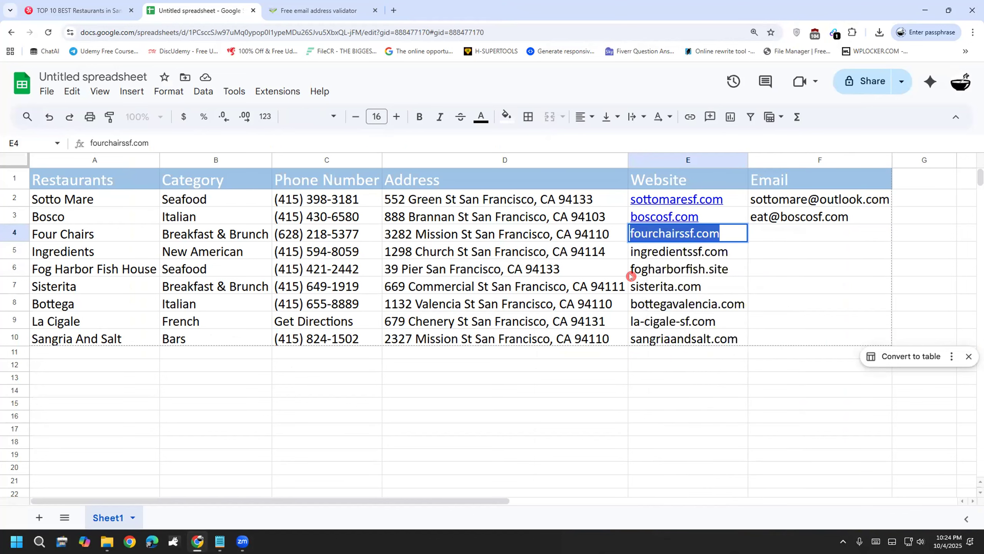
pyautogui.click(388, 7)
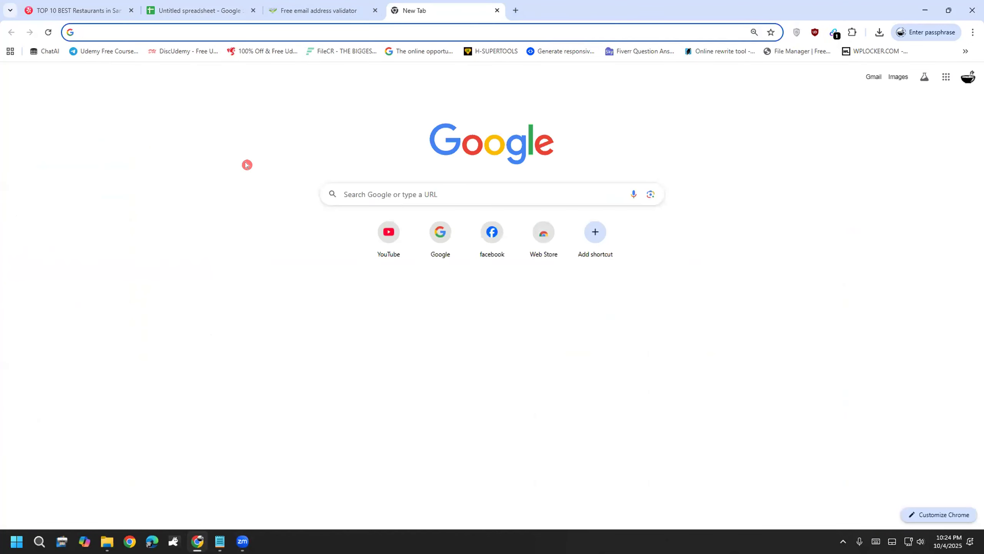
# Step: Load fourchairssf.com in the new tab, reloading after it times out
pyautogui.hotkey('ctrl', 'v')
pyautogui.press('Return')
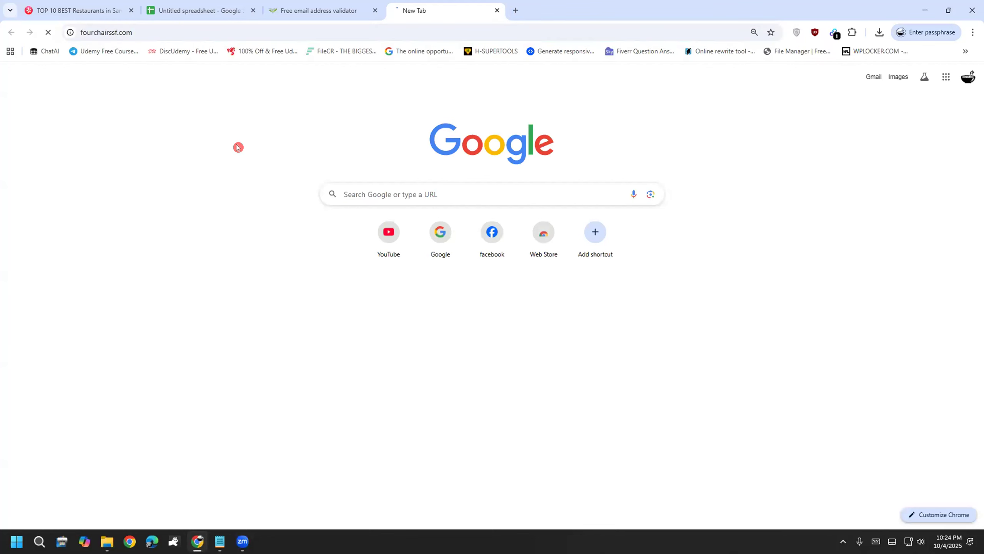
pyautogui.click(48, 33)
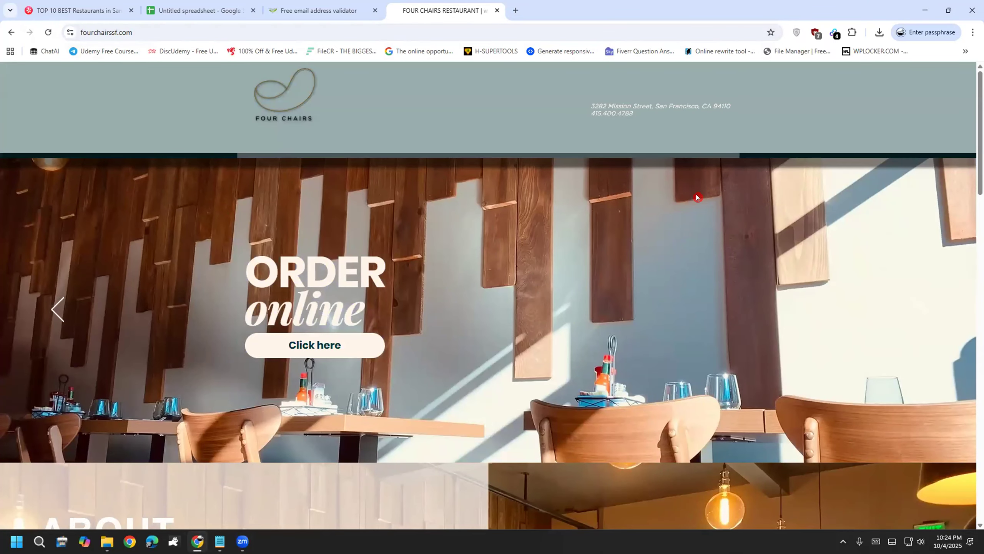
# Step: Copy the info@ e-mail listed by Email Extractor on the Four Chairs site
pyautogui.click(835, 33)
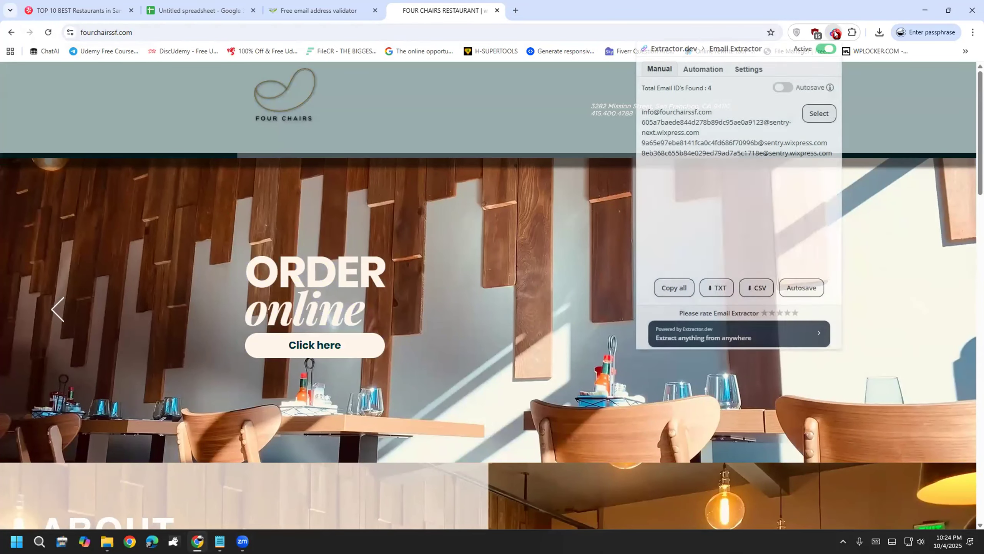
pyautogui.moveTo(712, 113); pyautogui.dragTo(636, 107)
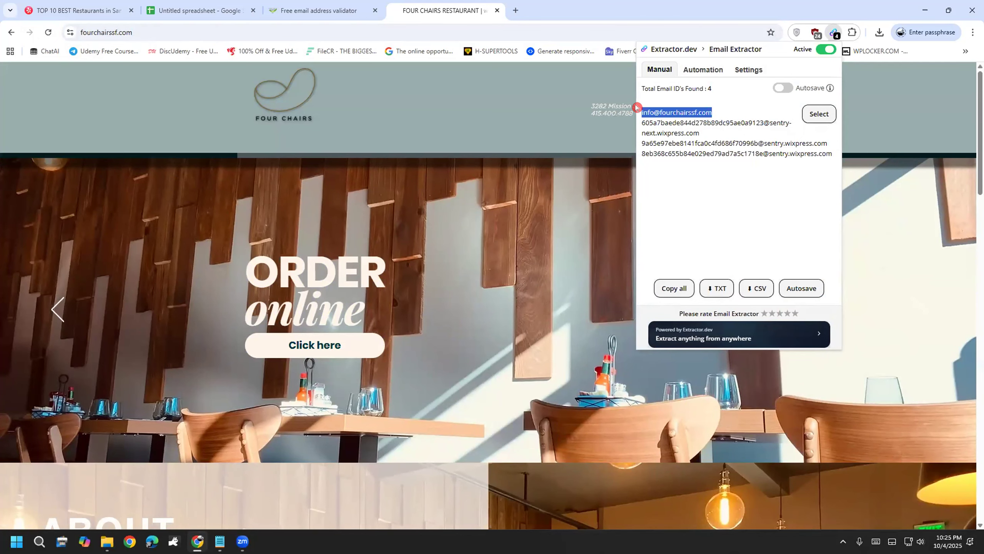
pyautogui.rightClick(666, 113)
pyautogui.click(693, 131)
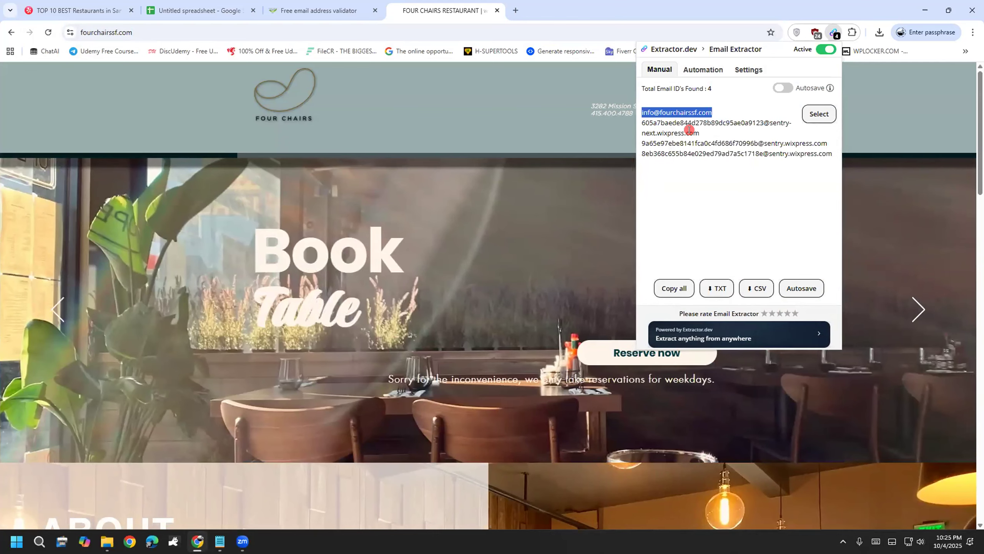
pyautogui.click(287, 7)
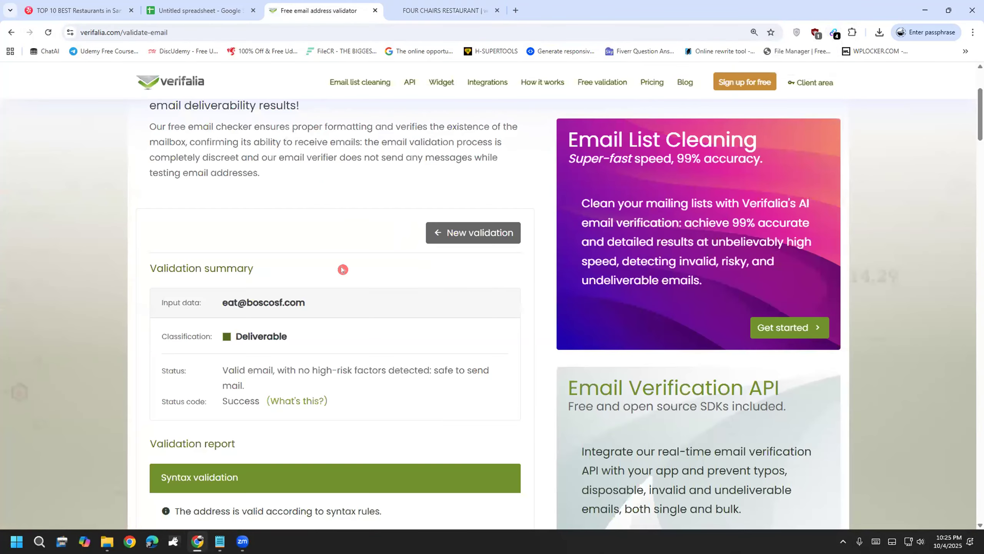
# Step: Run a fresh Verifalia check on Four Chairs' info@ e-mail, which returns Undeliverable
pyautogui.click(49, 32)
pyautogui.click(267, 252)
pyautogui.hotkey('ctrl', 'v')
pyautogui.click(485, 303)
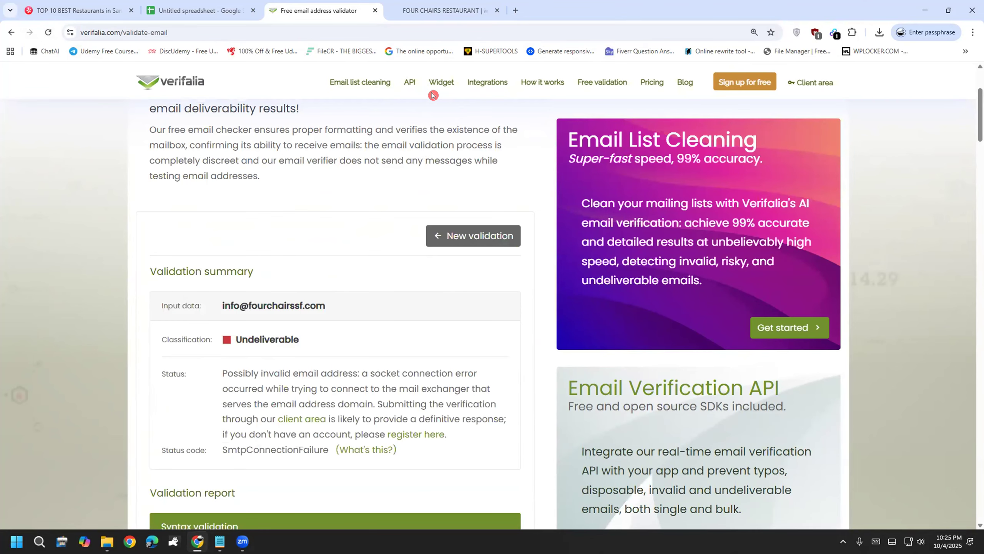
pyautogui.moveTo(253, 338); pyautogui.dragTo(383, 276)
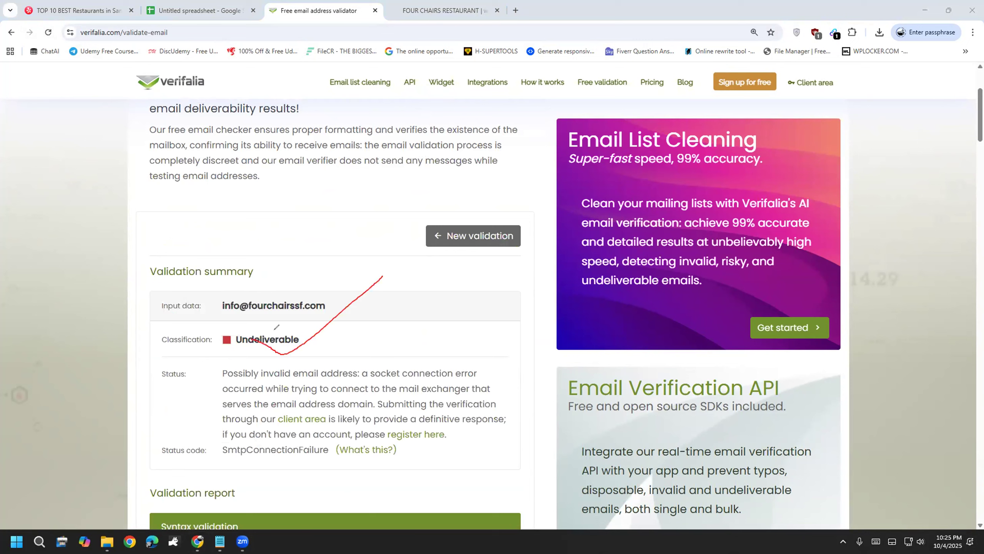
pyautogui.moveTo(263, 293); pyautogui.dragTo(374, 375)
# Step: Review the e-mails Email Extractor found on the Four Chairs site
pyautogui.click(481, 6)
pyautogui.click(834, 32)
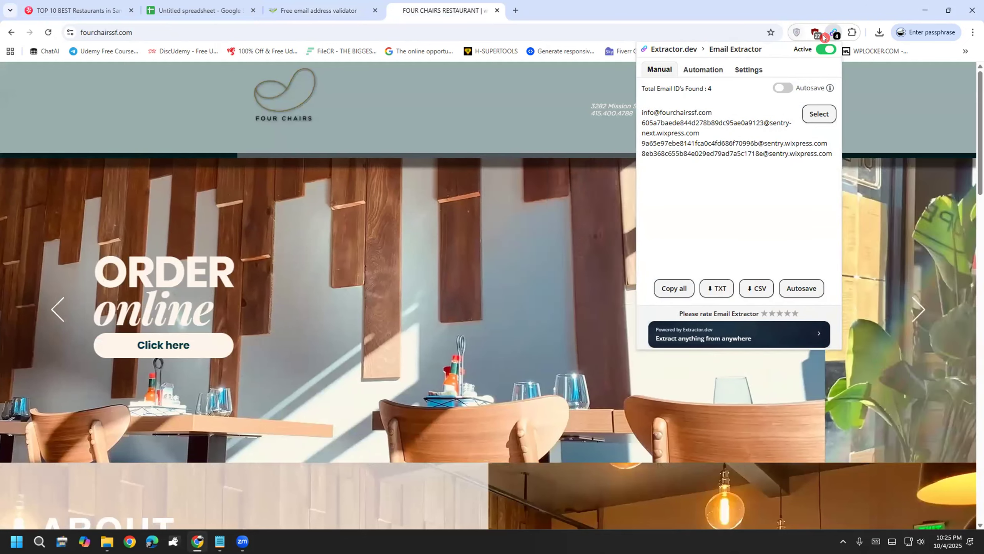
pyautogui.click(573, 279)
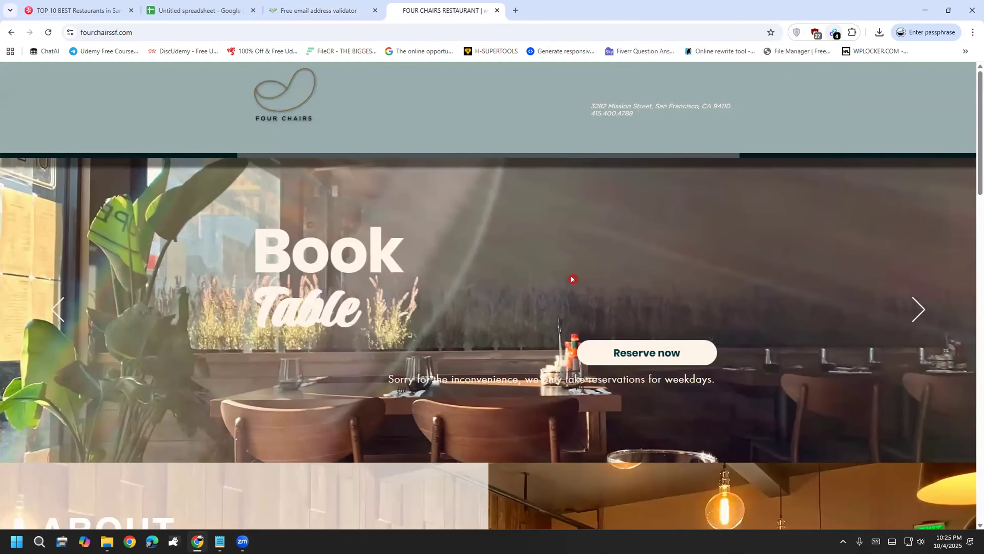
pyautogui.scroll(-5, 417, 379)
pyautogui.scroll(-5, 417, 378)
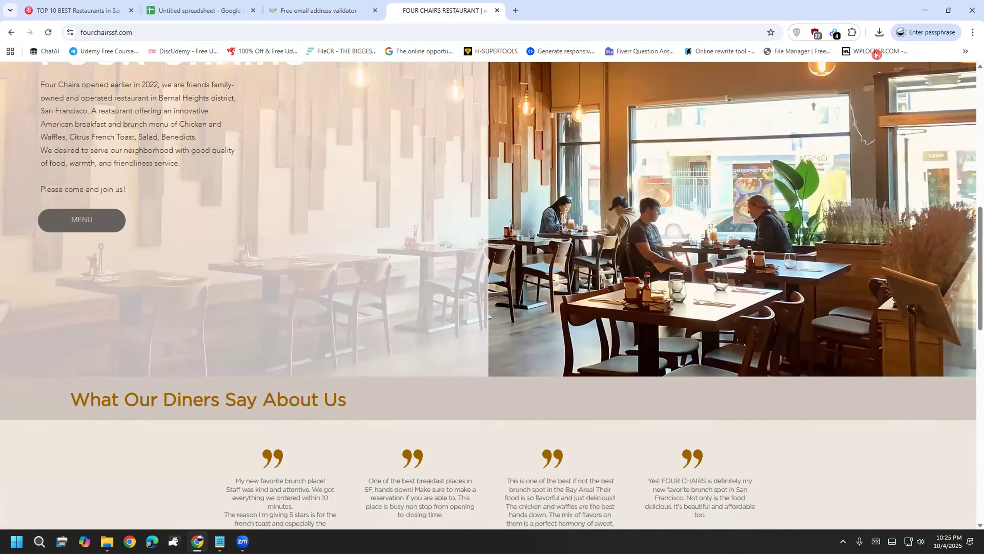
# Step: Open Chrome's extensions management page
pyautogui.click(851, 33)
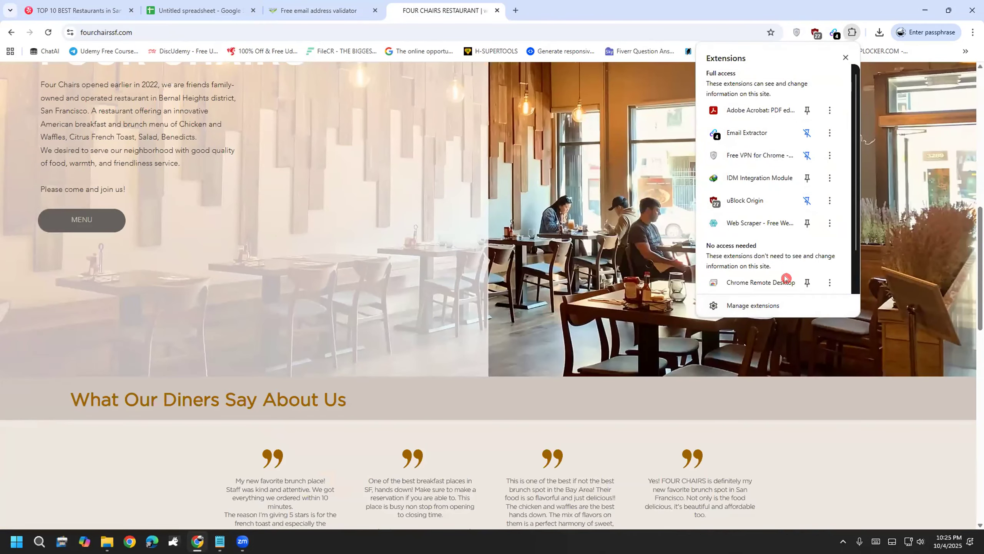
pyautogui.click(782, 316)
pyautogui.scroll(-3, 388, 307)
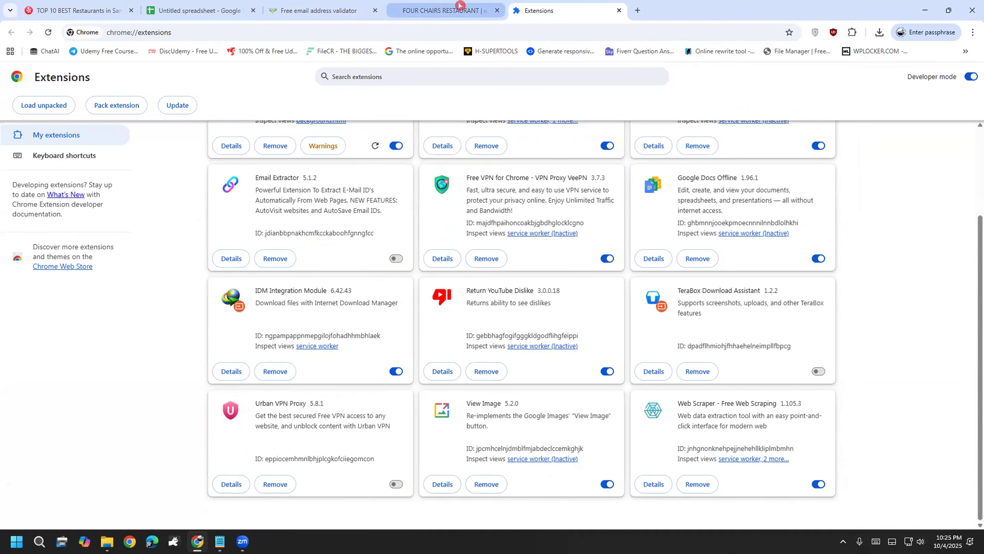
# Step: Follow the Facebook link in the Four Chairs website footer
pyautogui.click(446, 11)
pyautogui.scroll(-12, 458, 353)
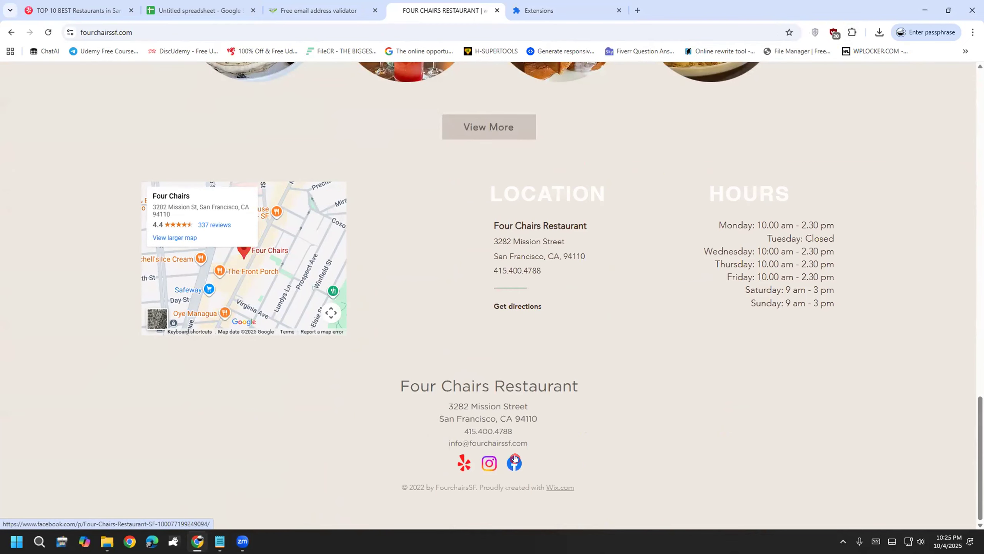
pyautogui.click(514, 459)
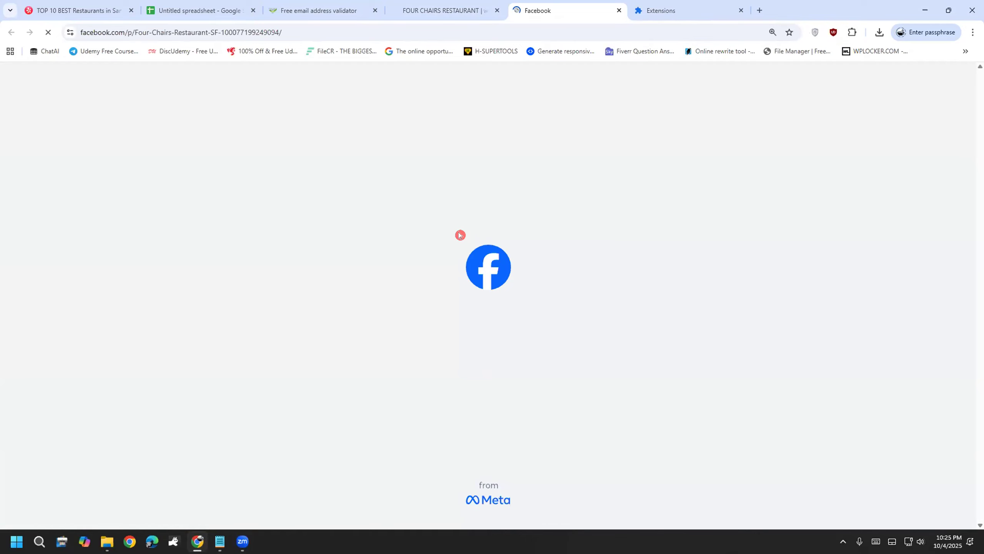
# Step: Copy the contact e-mail shown in the Four Chairs Restaurant SF Facebook Intro section
pyautogui.scroll(-5, 147, 418)
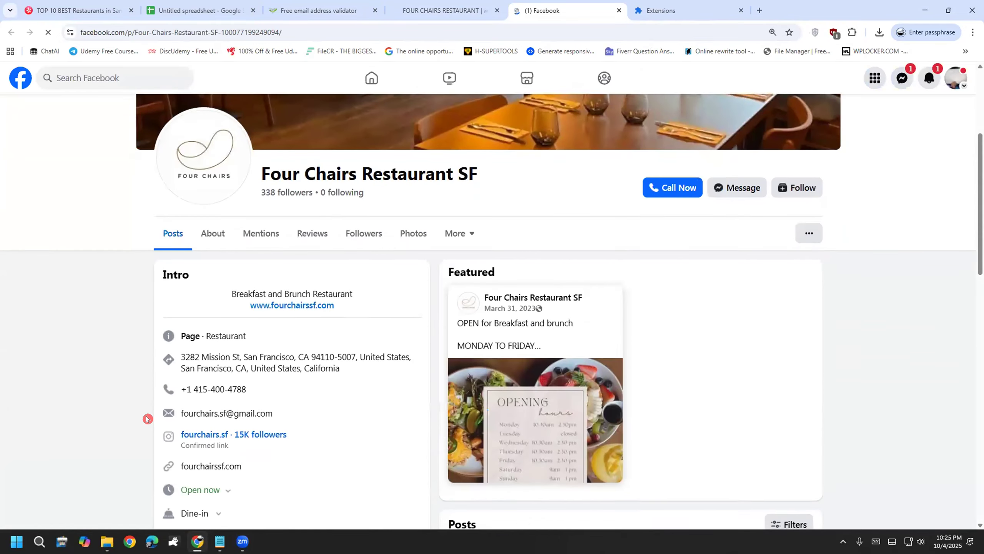
pyautogui.scroll(-2, 147, 417)
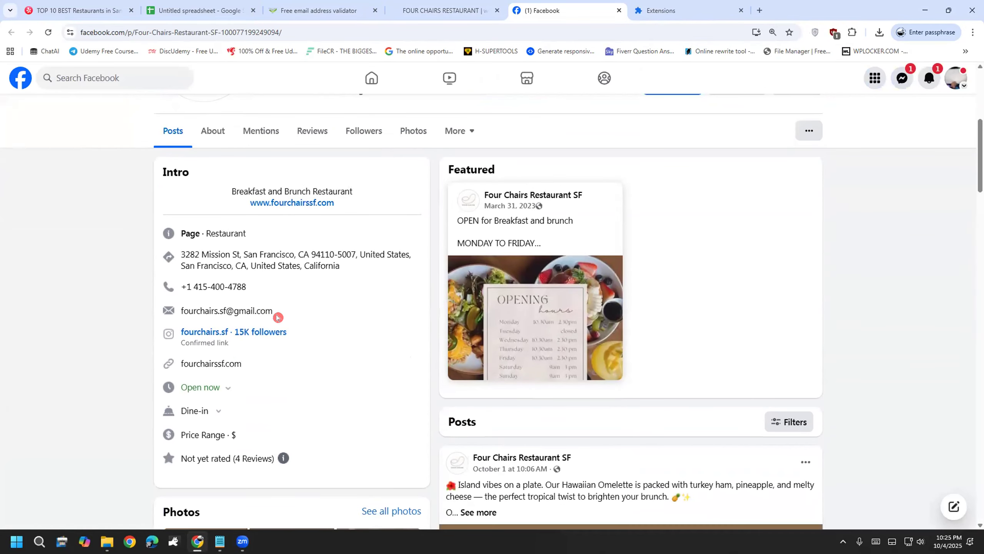
pyautogui.moveTo(273, 310); pyautogui.dragTo(179, 303)
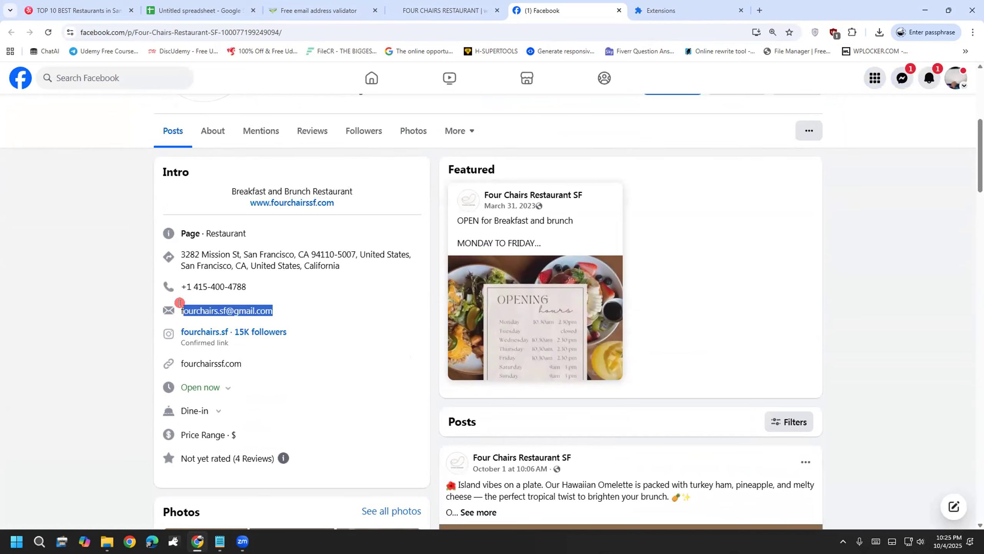
pyautogui.rightClick(231, 318)
pyautogui.click(241, 318)
pyautogui.moveTo(274, 310); pyautogui.dragTo(177, 306)
pyautogui.rightClick(202, 315)
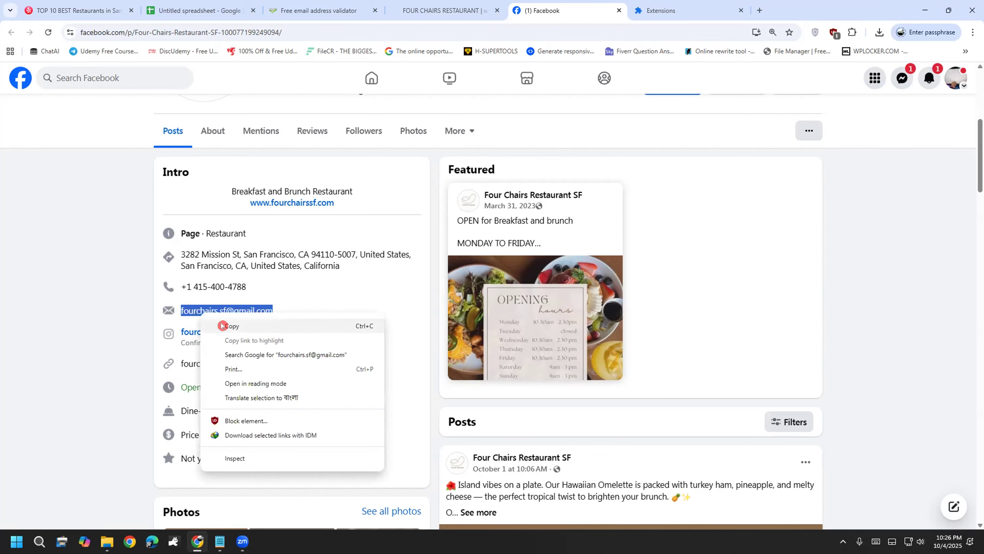
pyautogui.click(223, 326)
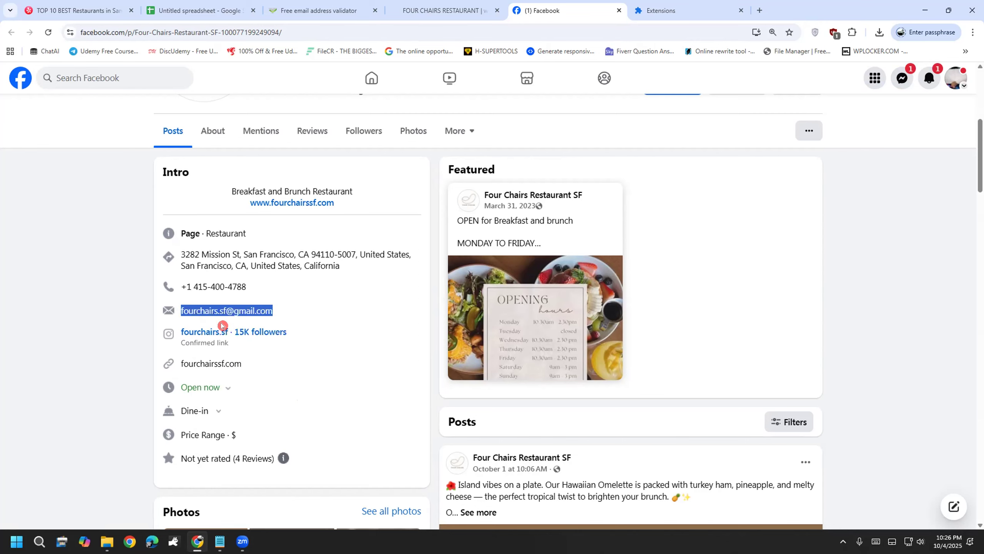
# Step: Validate the copied Facebook e-mail in Verifalia, getting Deliverable with status Success
pyautogui.click(342, 8)
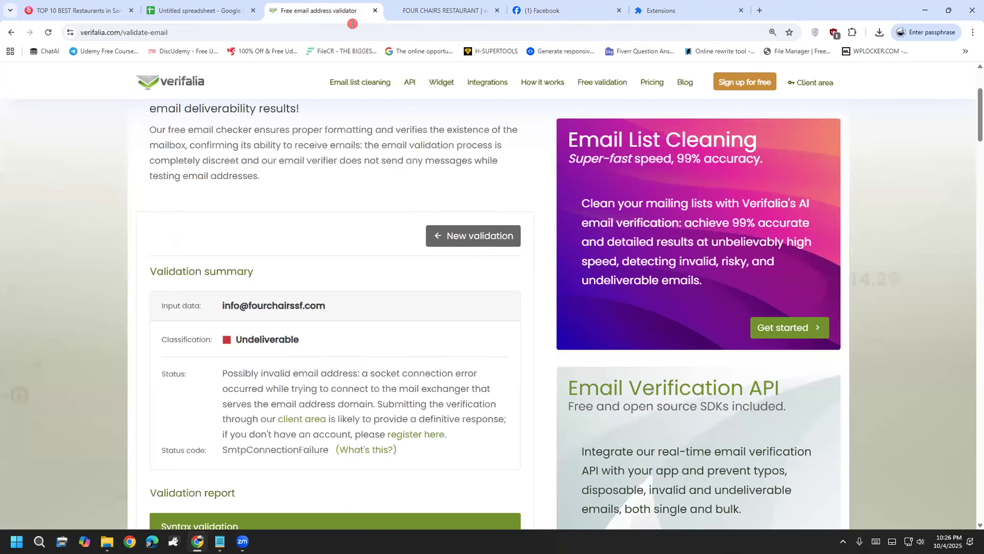
pyautogui.click(446, 236)
pyautogui.click(383, 244)
pyautogui.hotkey('ctrl', 'v')
pyautogui.click(472, 302)
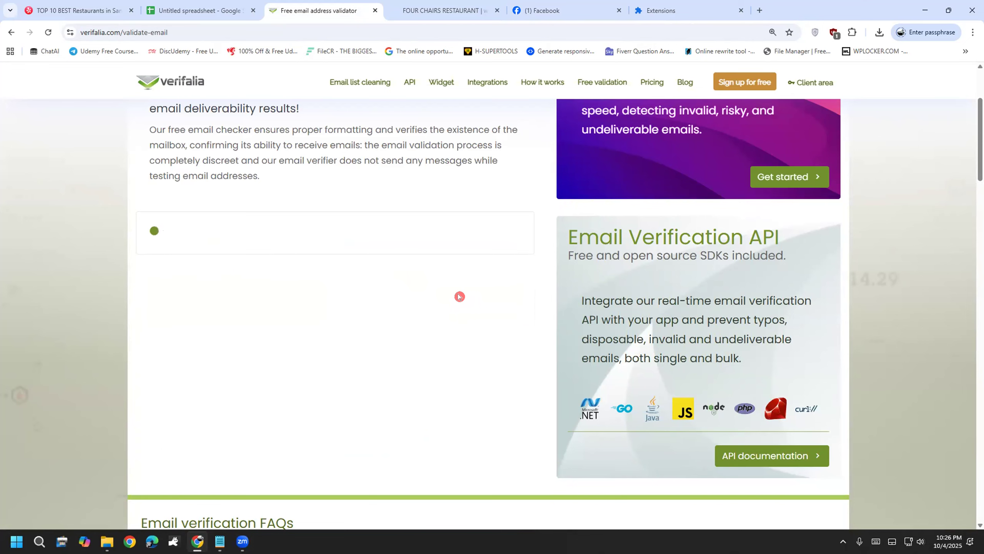
pyautogui.moveTo(222, 305); pyautogui.dragTo(350, 317)
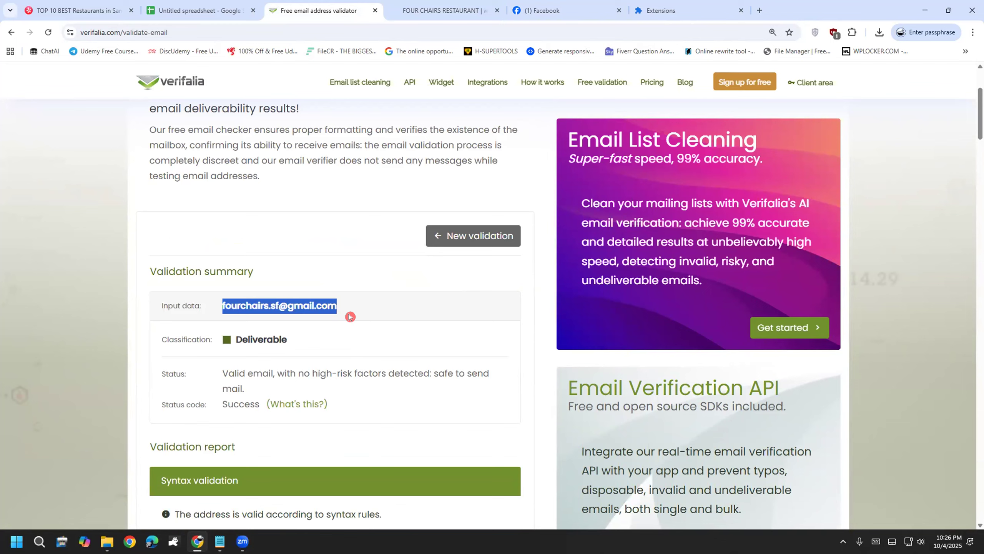
pyautogui.moveTo(235, 339); pyautogui.dragTo(286, 341)
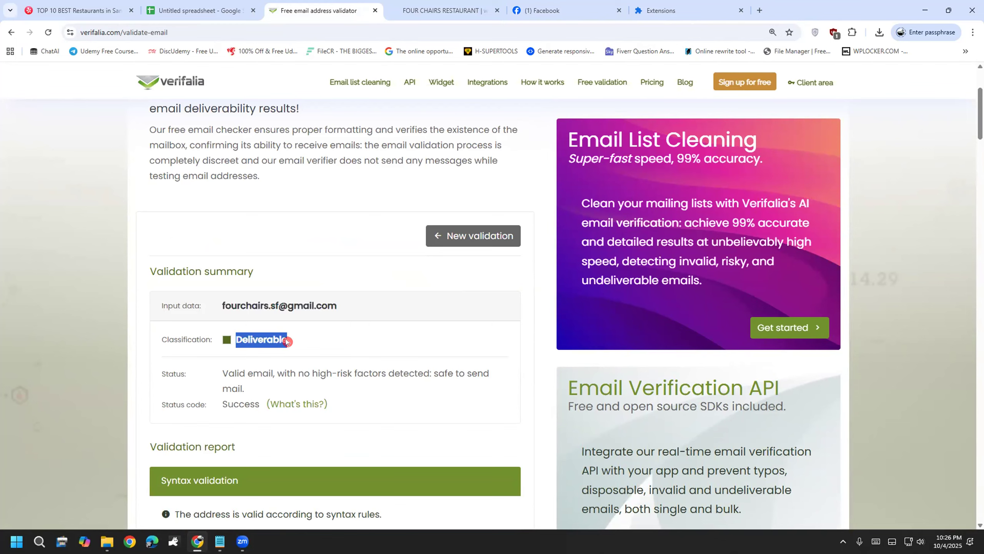
# Step: Paste the verified Four Chairs Facebook e-mail into cell F4
pyautogui.click(200, 12)
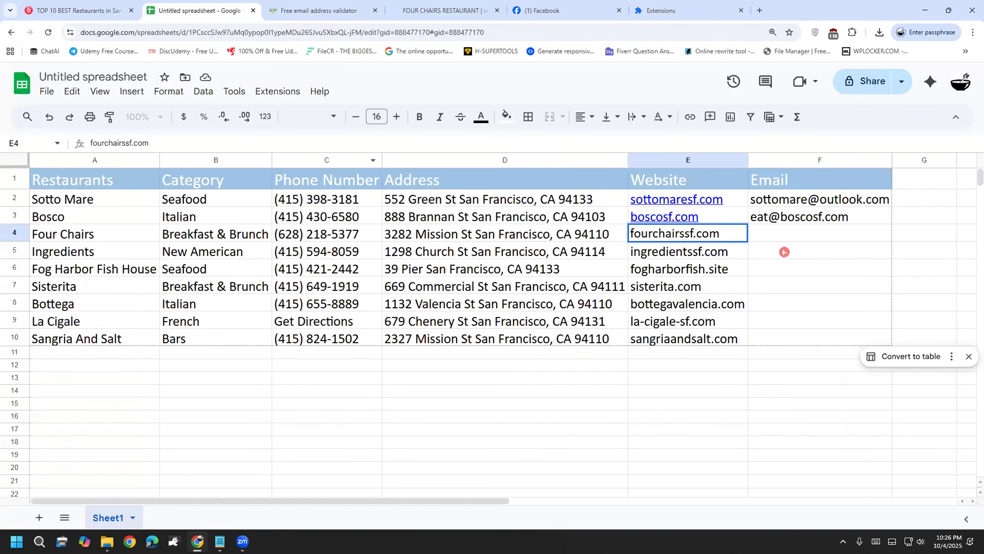
pyautogui.click(777, 235)
pyautogui.doubleClick(778, 235)
pyautogui.hotkey('ctrl', 'v')
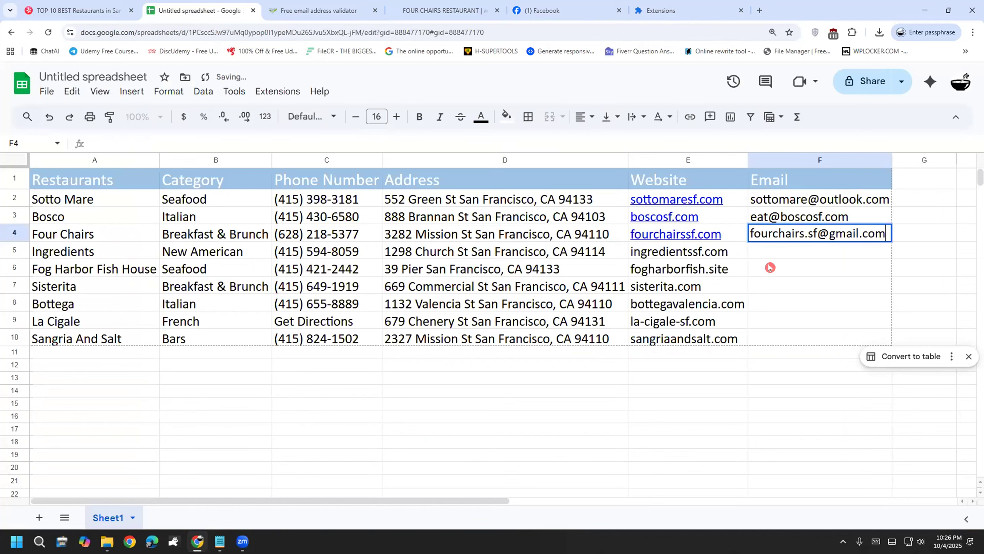
pyautogui.click(796, 420)
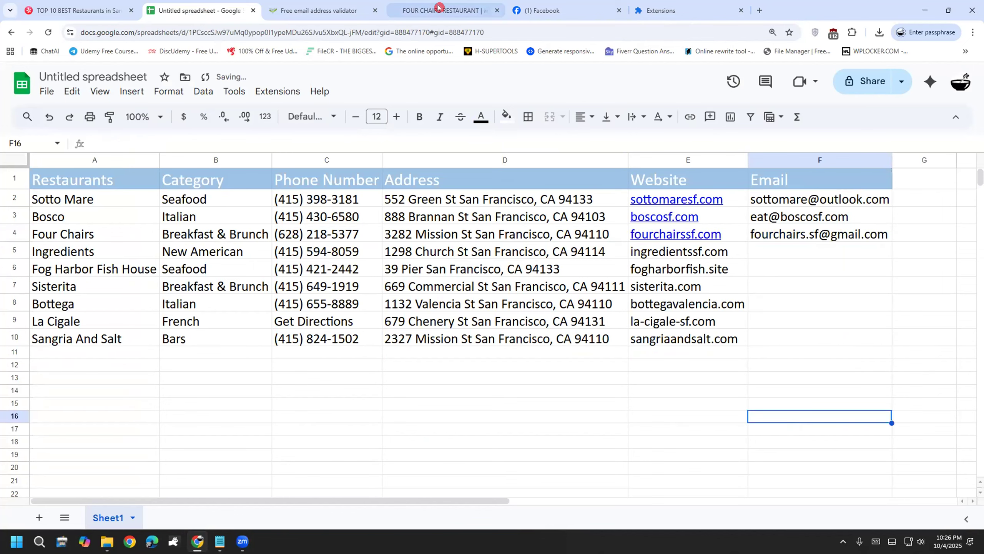
pyautogui.click(534, 5)
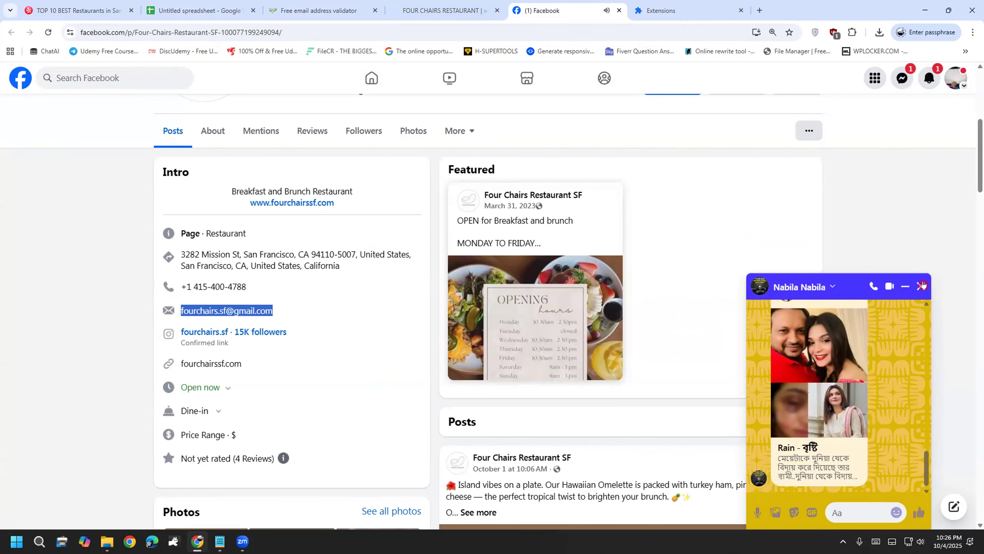
# Step: Close the Messenger chat pop-up covering the Four Chairs Facebook page
pyautogui.click(921, 286)
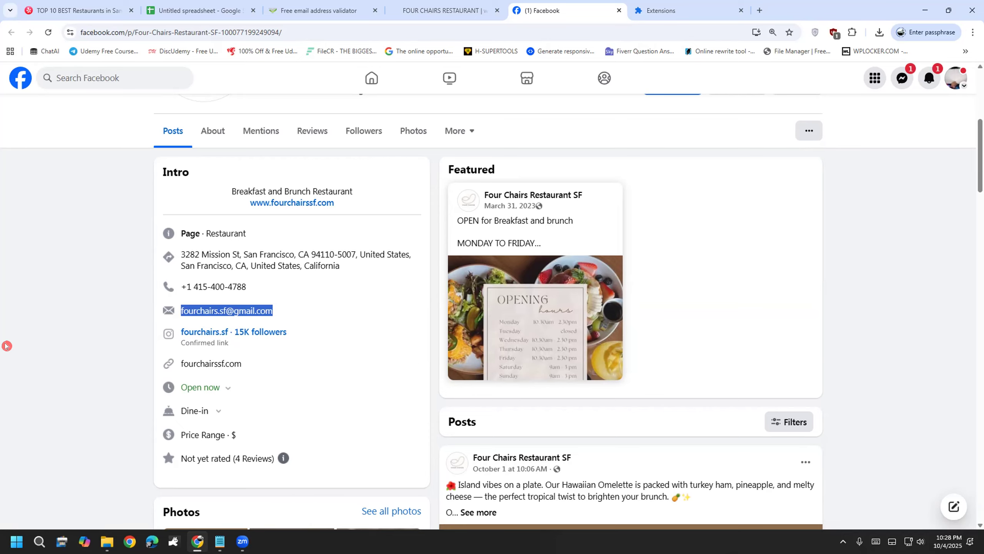
# Step: Scroll to the Four Chairs site footer and annotate its contact area, then clear it
pyautogui.click(464, 10)
pyautogui.scroll(-2, 450, 328)
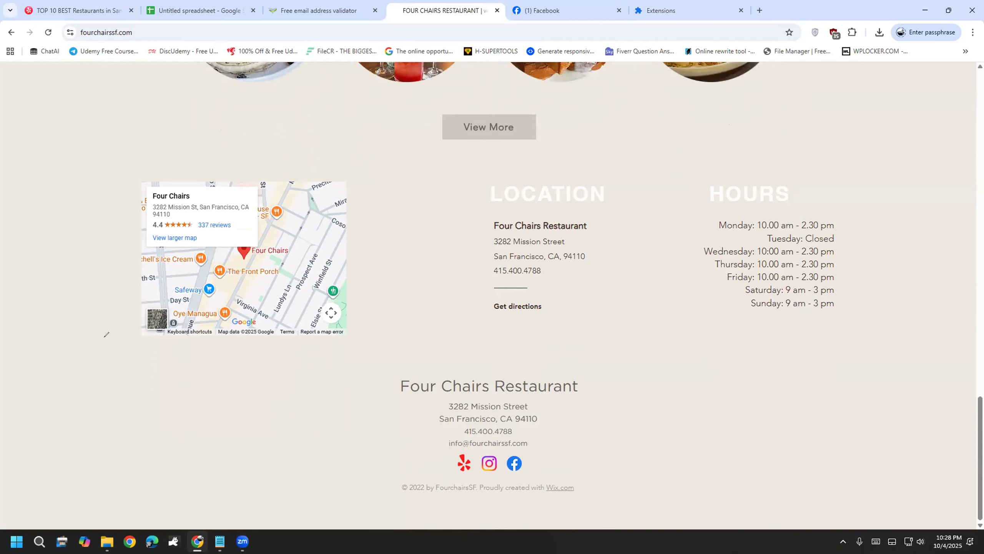
pyautogui.moveTo(100, 337)
pyautogui.mouseDown()
pyautogui.moveTo(116, 504)
pyautogui.moveTo(226, 489)
pyautogui.moveTo(296, 359)
pyautogui.moveTo(89, 343)
pyautogui.moveTo(141, 394)
pyautogui.mouseUp()
pyautogui.moveTo(140, 366); pyautogui.dragTo(166, 387)
pyautogui.moveTo(189, 349); pyautogui.dragTo(188, 382)
pyautogui.moveTo(177, 367)
pyautogui.mouseDown()
pyautogui.moveTo(193, 359)
pyautogui.moveTo(208, 387)
pyautogui.moveTo(238, 367)
pyautogui.moveTo(235, 381)
pyautogui.mouseUp()
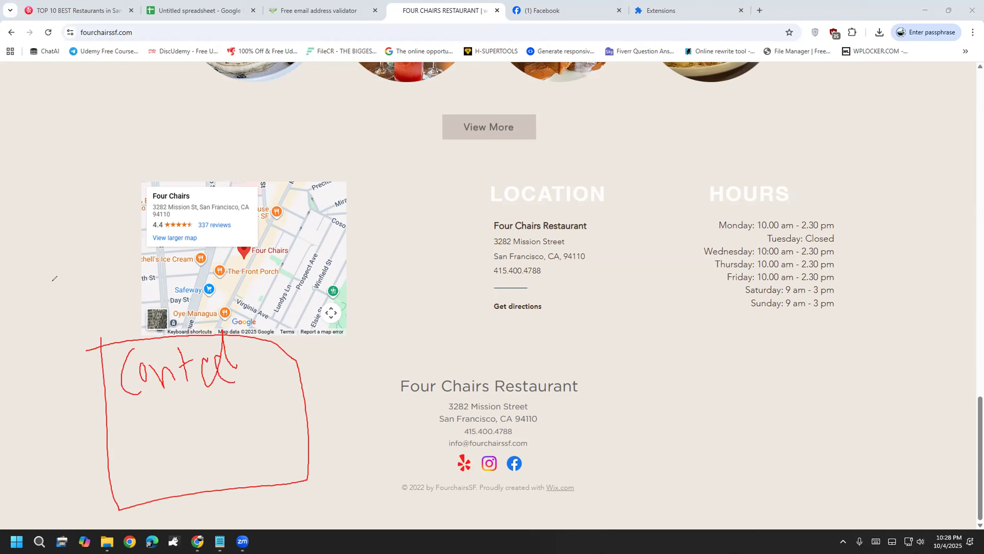
pyautogui.press('e')
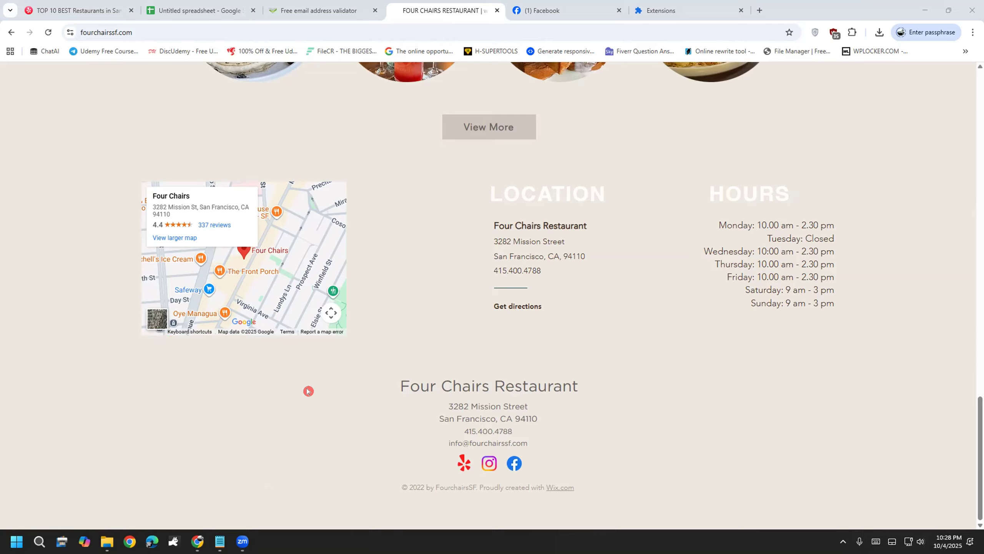
# Step: Bring the footer back into view and mark beside its contact details
pyautogui.scroll(20, 307, 391)
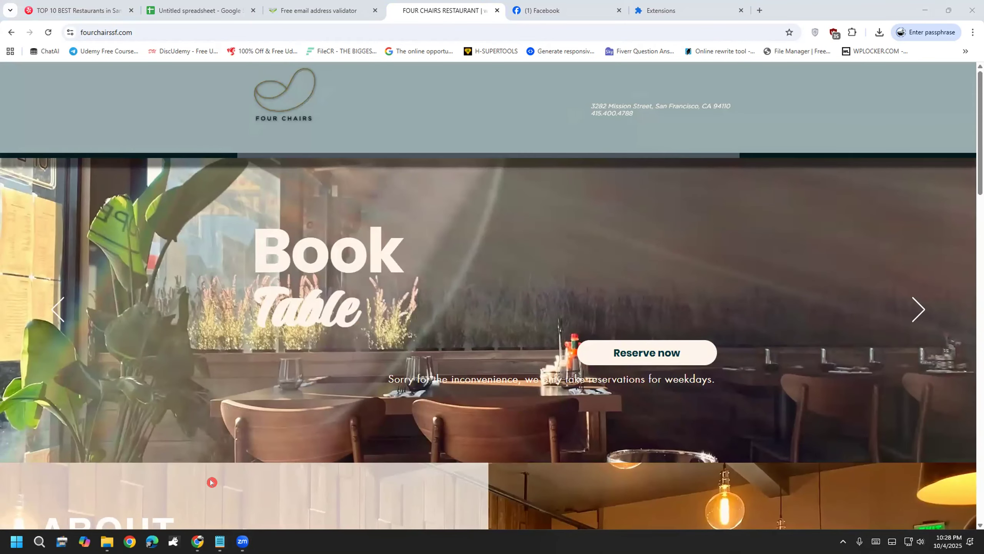
pyautogui.scroll(-10, 196, 424)
pyautogui.scroll(-15, 194, 426)
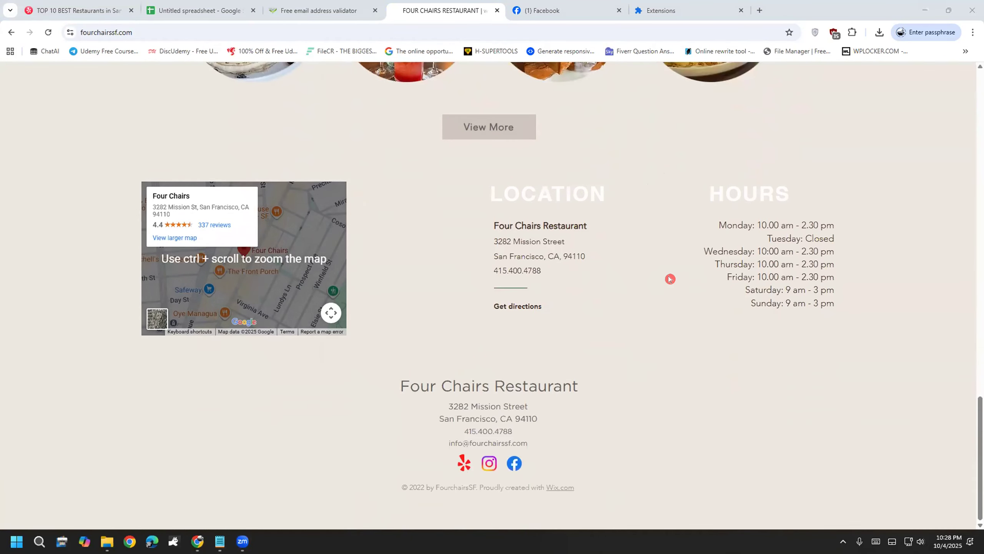
pyautogui.moveTo(116, 356)
pyautogui.mouseDown()
pyautogui.moveTo(120, 422)
pyautogui.moveTo(121, 359)
pyautogui.mouseUp()
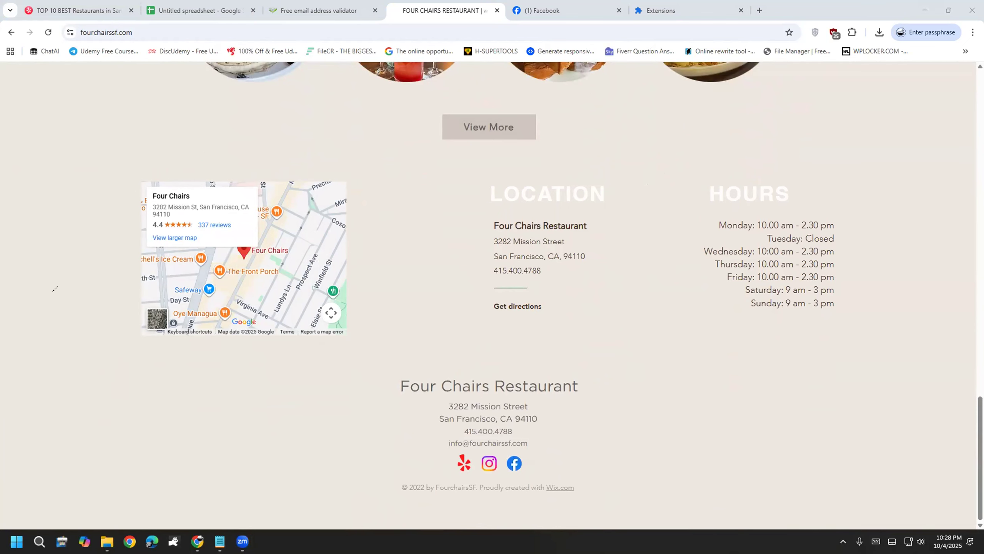
pyautogui.hotkey('ctrl', 'l')
# Step: Load the web designer's portfolio site from the address-bar suggestion
pyautogui.write('s')
pyautogui.press('Return')
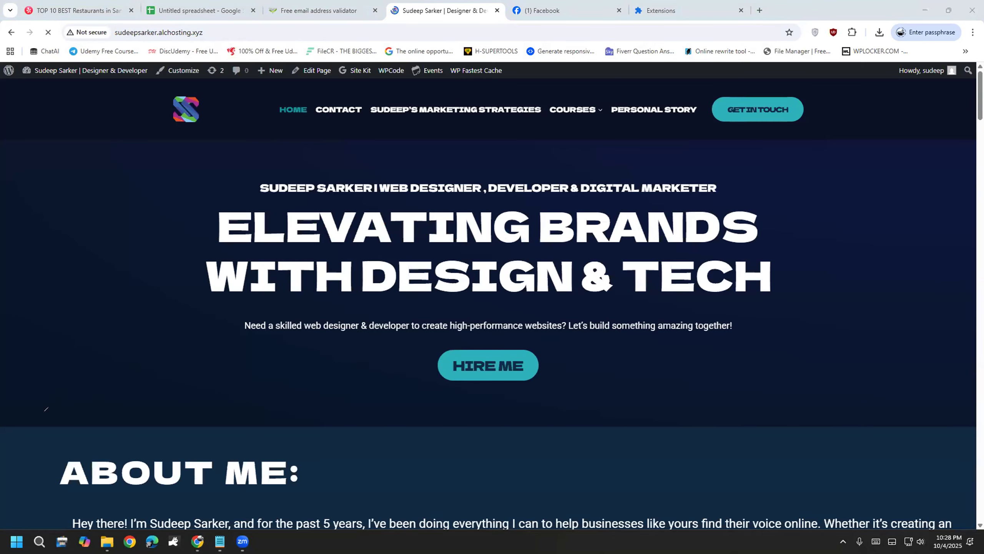
pyautogui.scroll(-10, 180, 434)
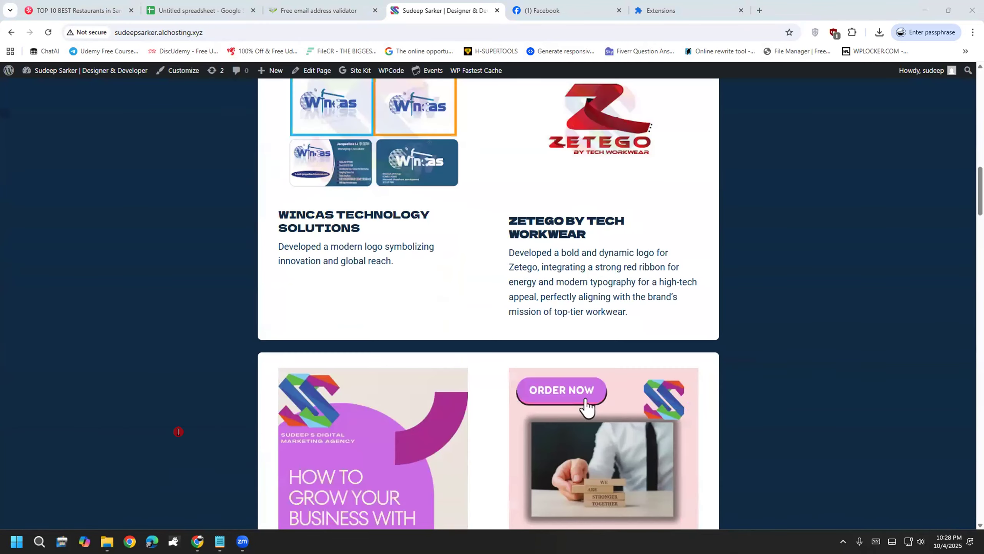
pyautogui.scroll(10, 180, 431)
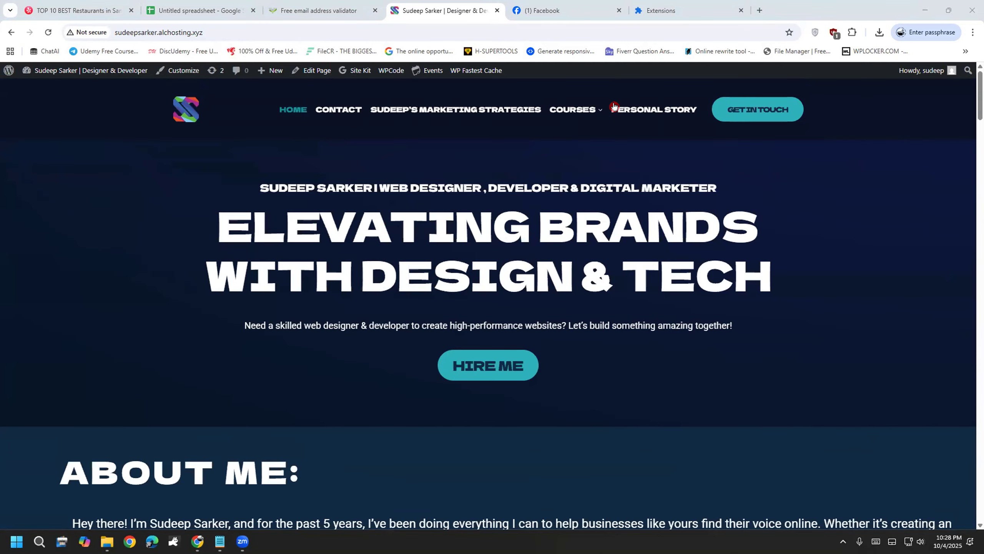
# Step: Go to the Support & FAQ page under COURSES and bring the 'Can't find an answer? Ask us!' form into view
pyautogui.moveTo(588, 105)
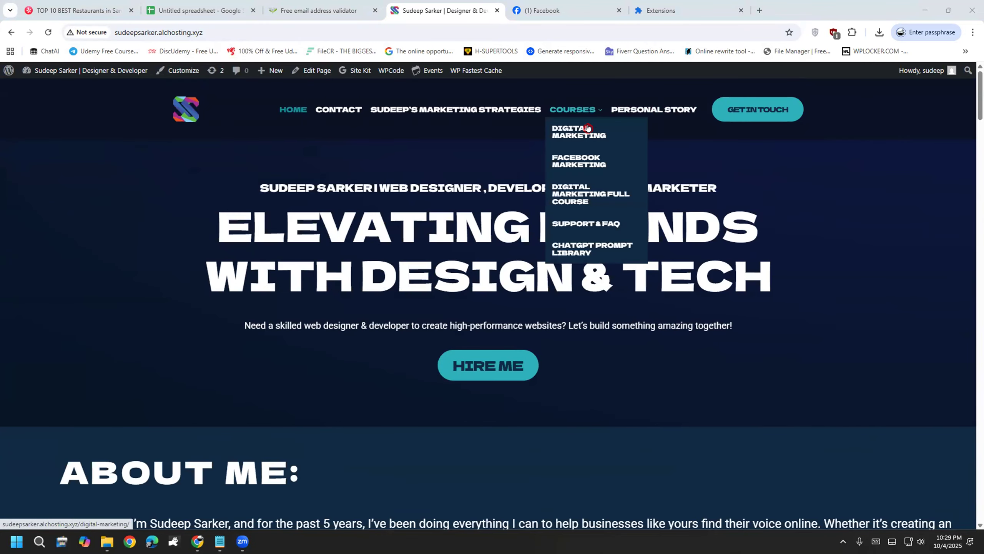
pyautogui.click(599, 226)
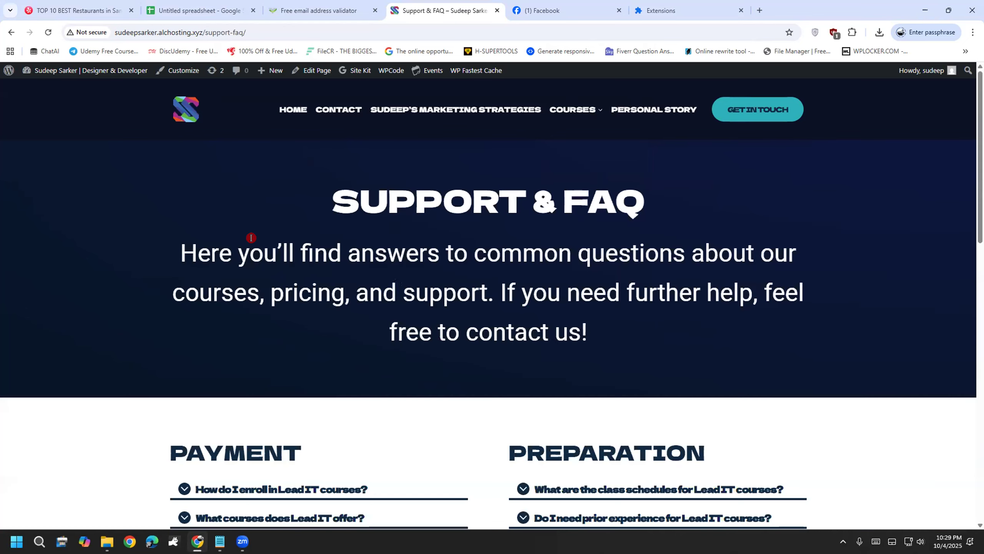
pyautogui.scroll(-8, 250, 242)
pyautogui.scroll(-5, 135, 318)
pyautogui.scroll(3, 137, 318)
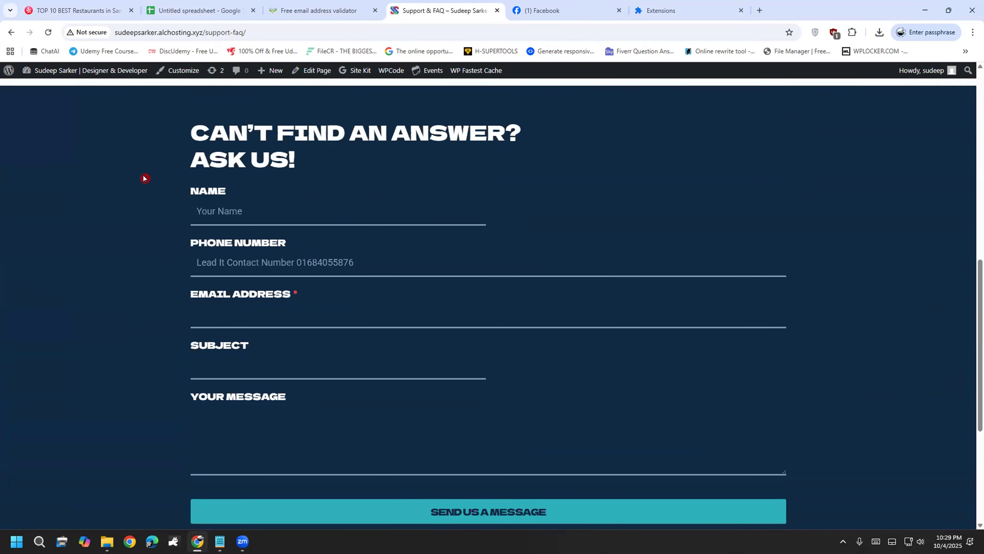
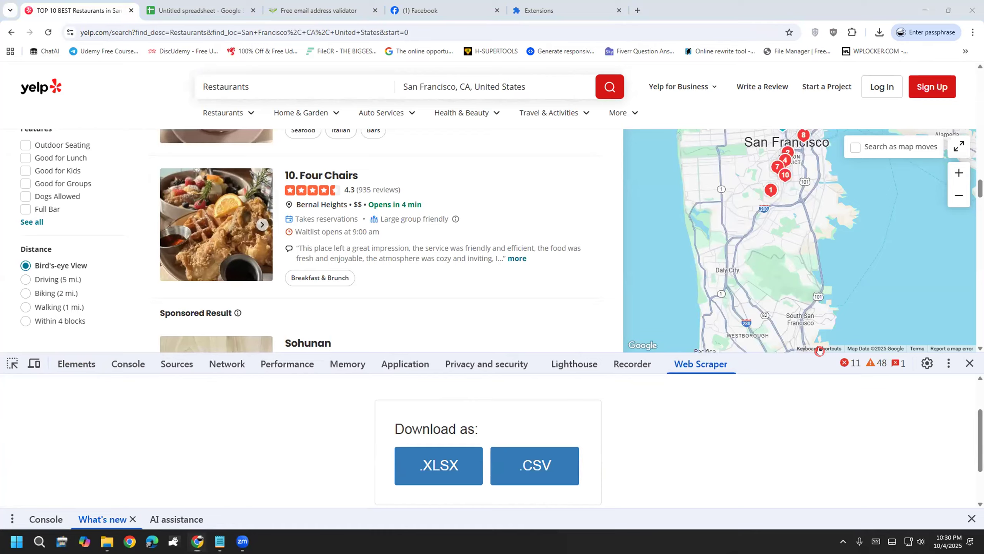
# Step: Scroll to Yelp's results pagination, mark the page numbers, and open DevTools with Inspect
pyautogui.scroll(-4, 391, 328)
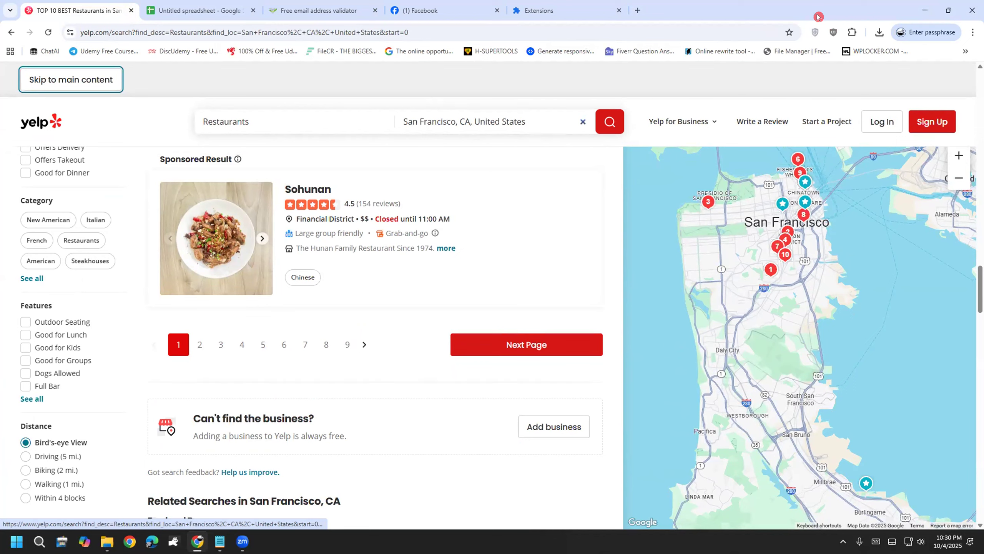
pyautogui.click(571, 81)
pyautogui.moveTo(160, 335)
pyautogui.mouseDown()
pyautogui.moveTo(174, 323)
pyautogui.moveTo(194, 334)
pyautogui.moveTo(173, 364)
pyautogui.moveTo(159, 338)
pyautogui.moveTo(200, 368)
pyautogui.moveTo(197, 348)
pyautogui.moveTo(221, 349)
pyautogui.moveTo(234, 367)
pyautogui.moveTo(353, 351)
pyautogui.mouseUp()
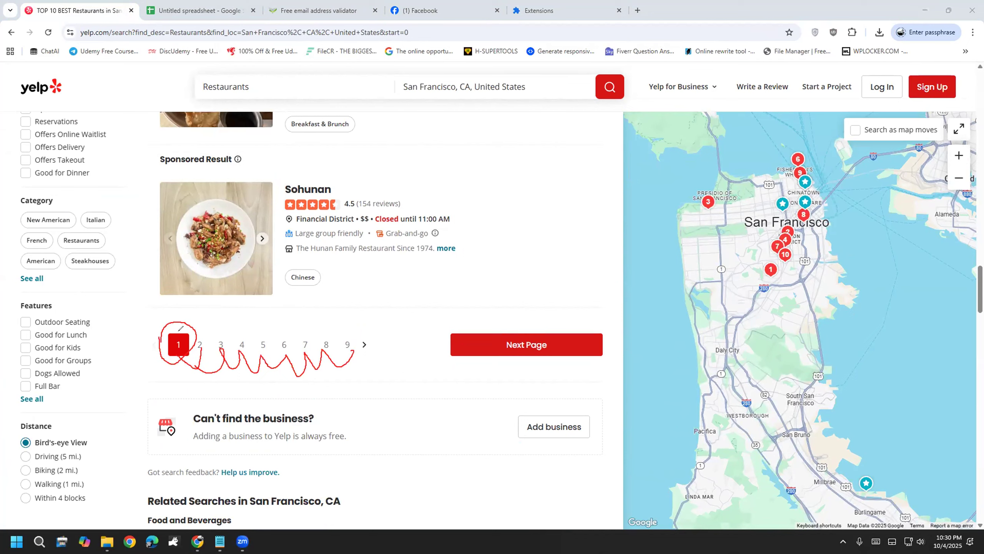
pyautogui.moveTo(335, 285)
pyautogui.mouseDown()
pyautogui.moveTo(321, 309)
pyautogui.moveTo(352, 282)
pyautogui.moveTo(399, 277)
pyautogui.mouseUp()
pyautogui.press('e')
pyautogui.moveTo(179, 322)
pyautogui.mouseDown()
pyautogui.moveTo(164, 323)
pyautogui.moveTo(162, 364)
pyautogui.moveTo(189, 336)
pyautogui.moveTo(173, 319)
pyautogui.mouseUp()
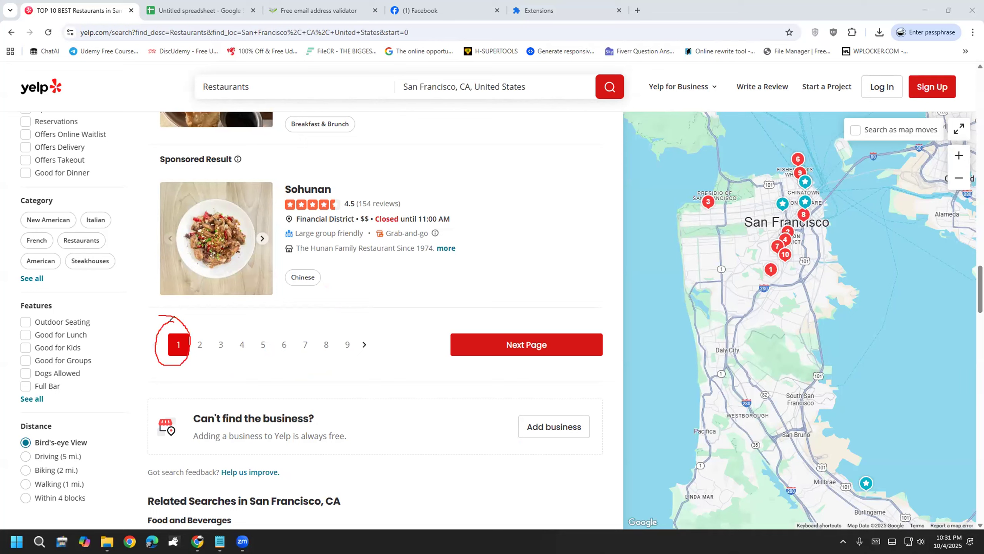
pyautogui.moveTo(186, 366)
pyautogui.mouseDown()
pyautogui.moveTo(192, 356)
pyautogui.moveTo(214, 370)
pyautogui.moveTo(241, 350)
pyautogui.moveTo(257, 368)
pyautogui.moveTo(313, 351)
pyautogui.mouseUp()
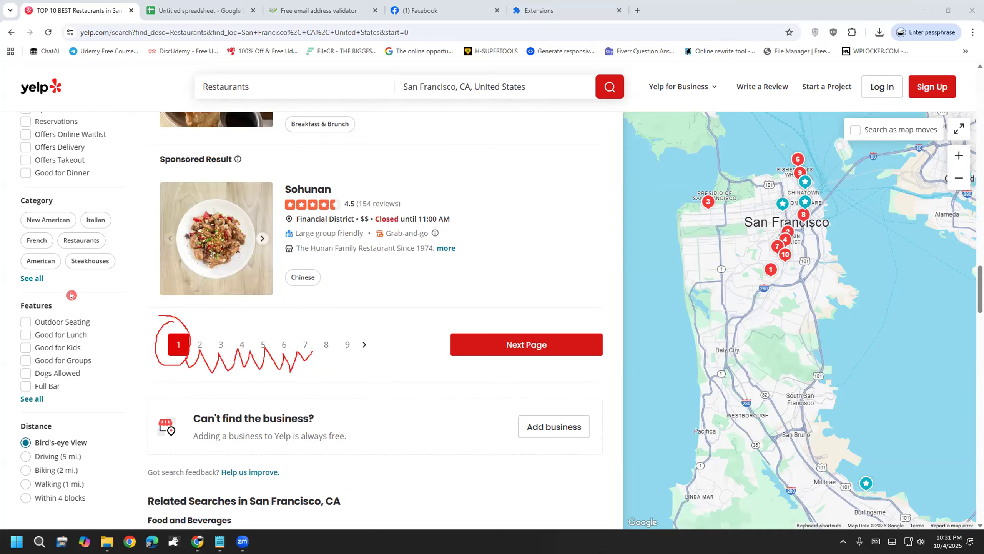
pyautogui.press('Escape')
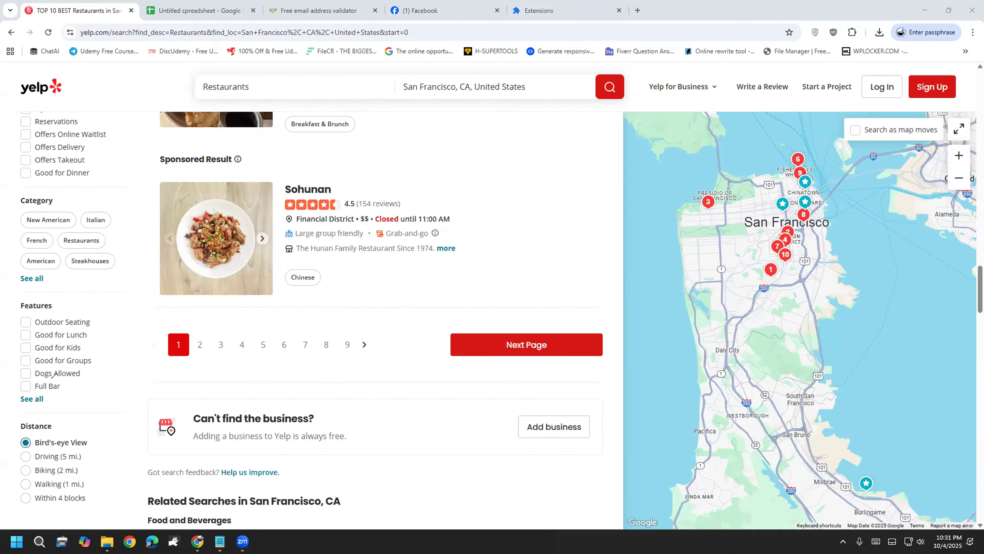
pyautogui.rightClick(509, 490)
pyautogui.click(547, 475)
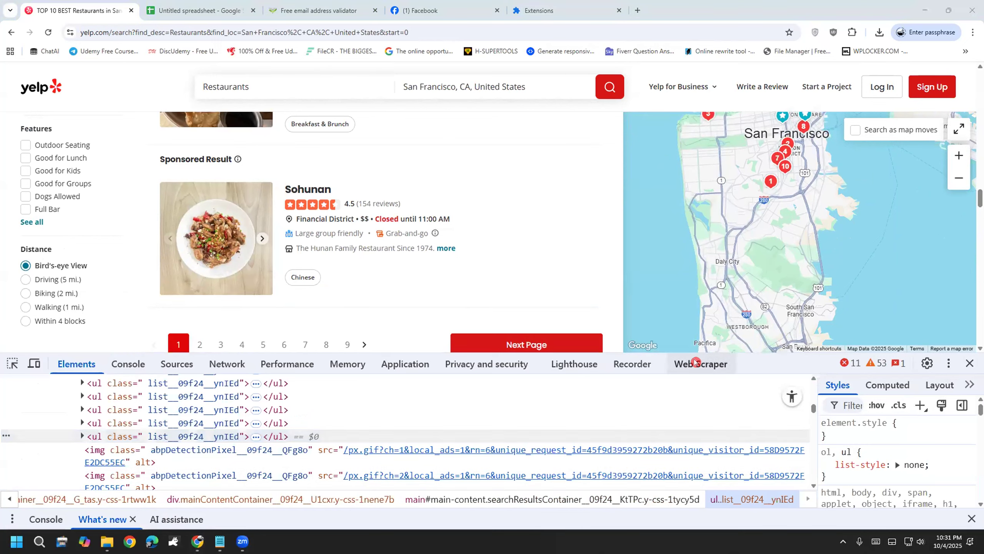
# Step: Switch to the Web Scraper panel and open the yelp sitemap to show its Restaurants selector
pyautogui.click(695, 363)
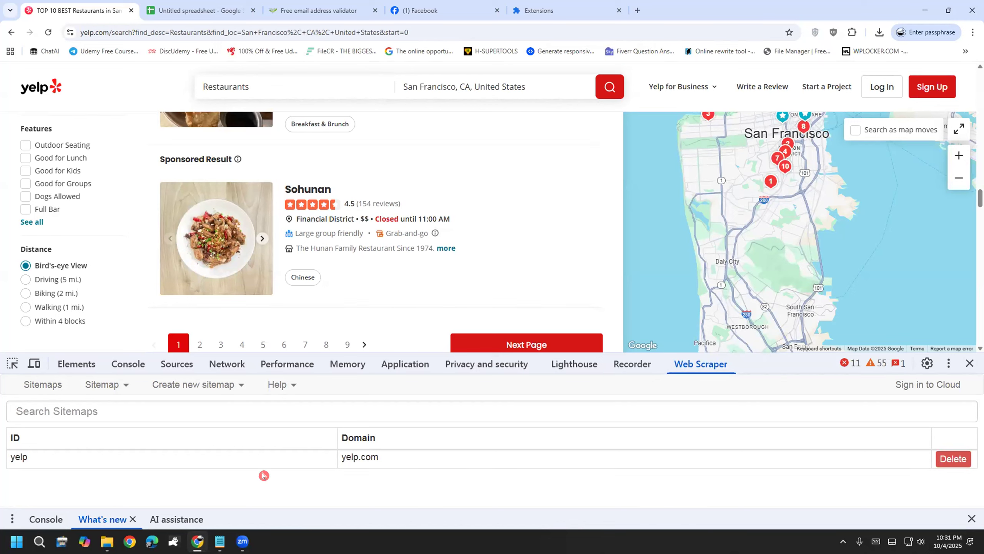
pyautogui.click(202, 452)
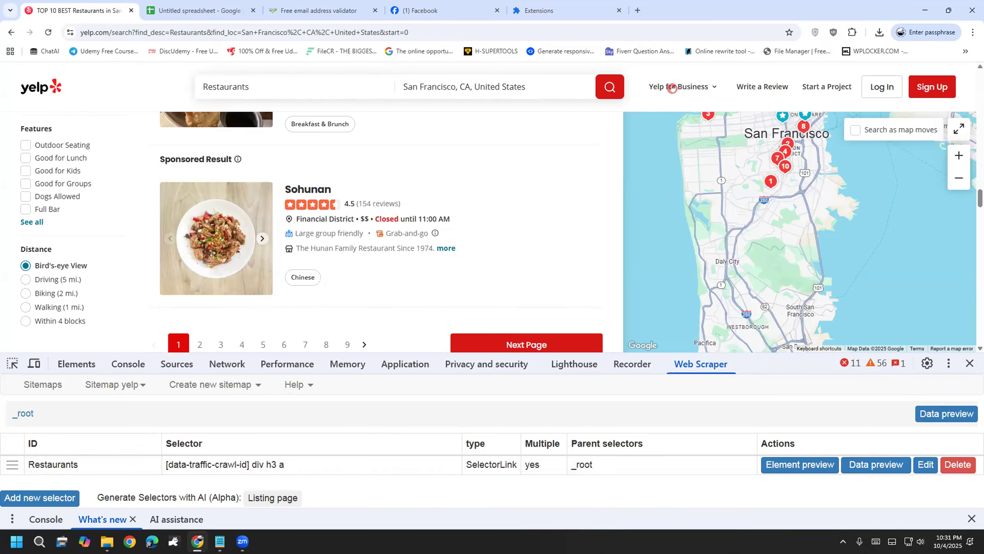
pyautogui.moveTo(418, 482)
pyautogui.mouseDown()
pyautogui.moveTo(423, 491)
pyautogui.moveTo(452, 462)
pyautogui.mouseUp()
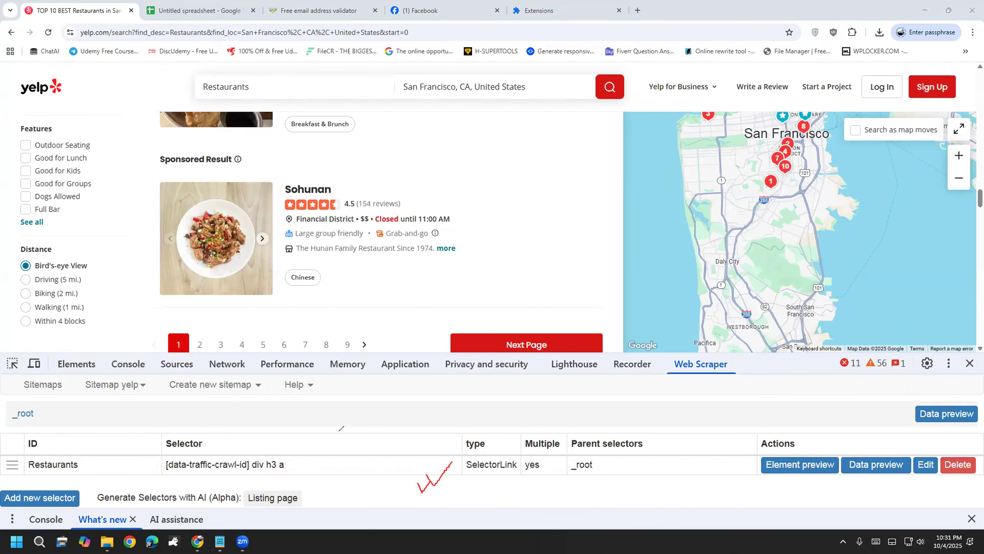
pyautogui.press('Escape')
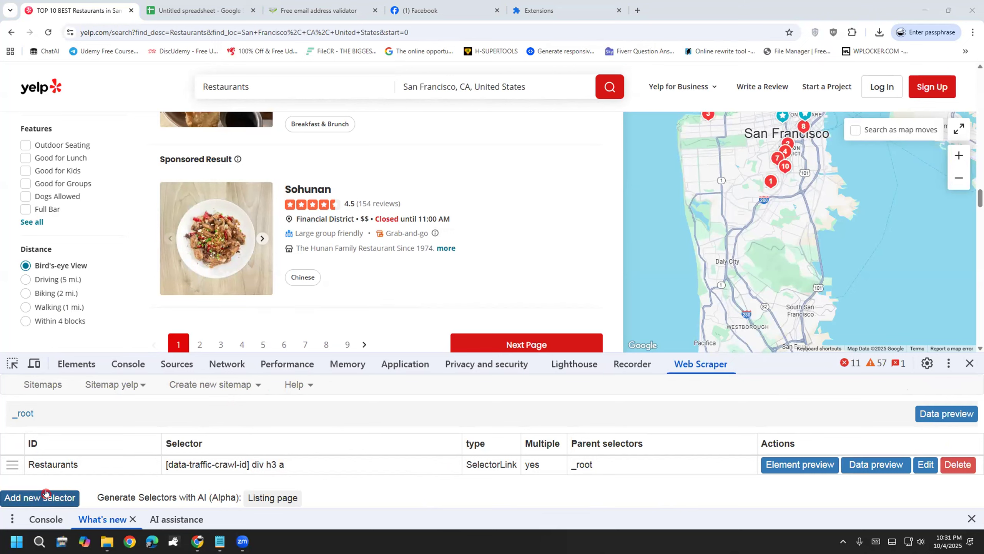
# Step: Start a new selector with Id 'Pages', type Link, and Multiple ticked
pyautogui.click(46, 493)
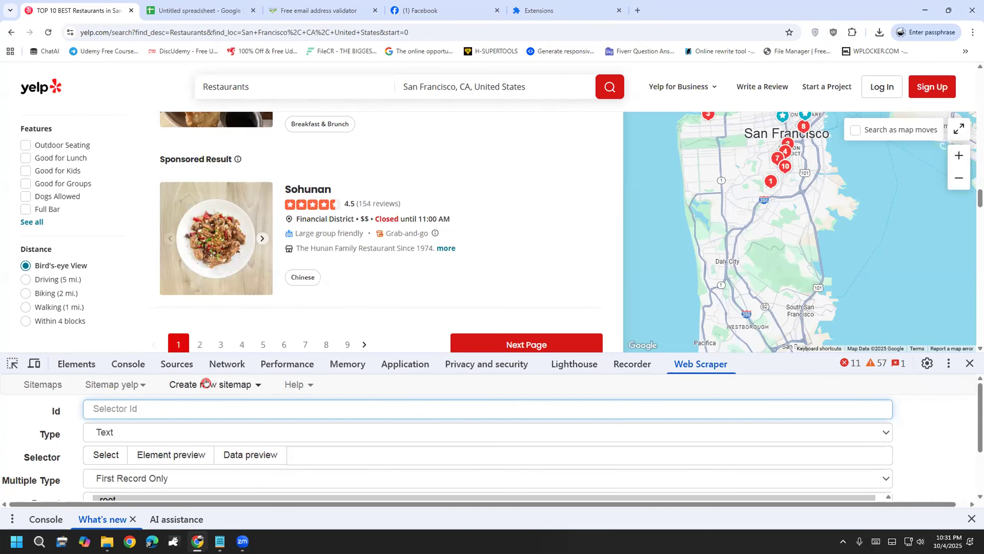
pyautogui.write('Pages')
pyautogui.scroll(-2, 273, 256)
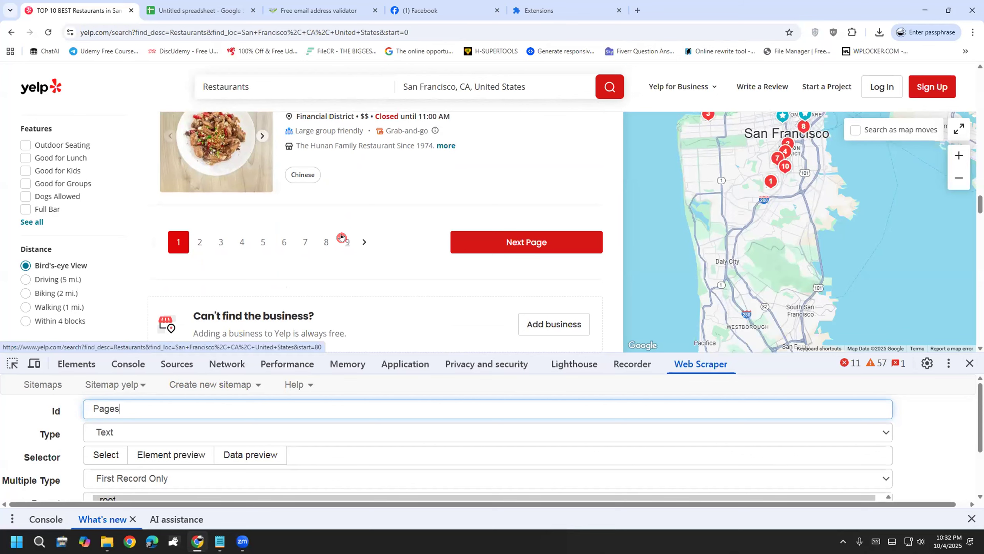
pyautogui.click(118, 432)
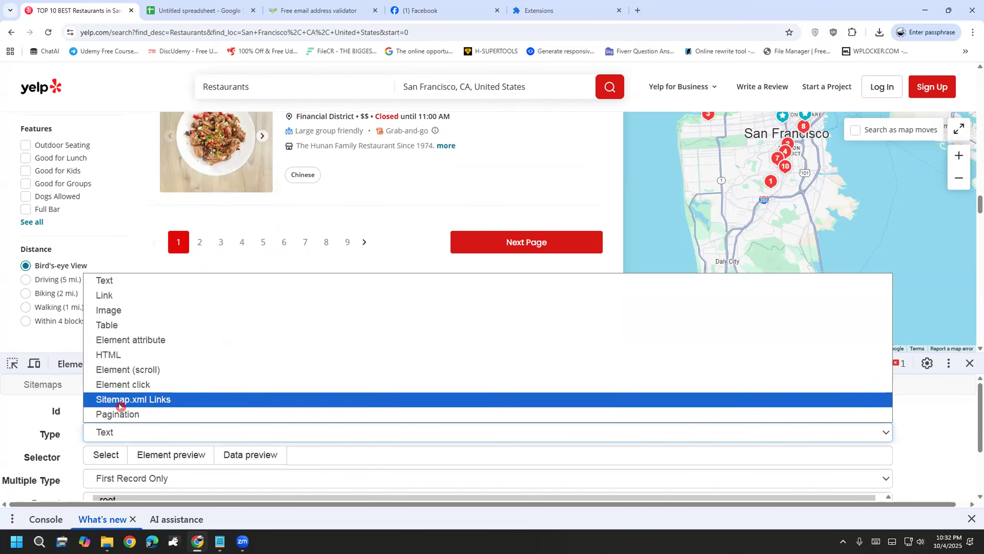
pyautogui.click(131, 301)
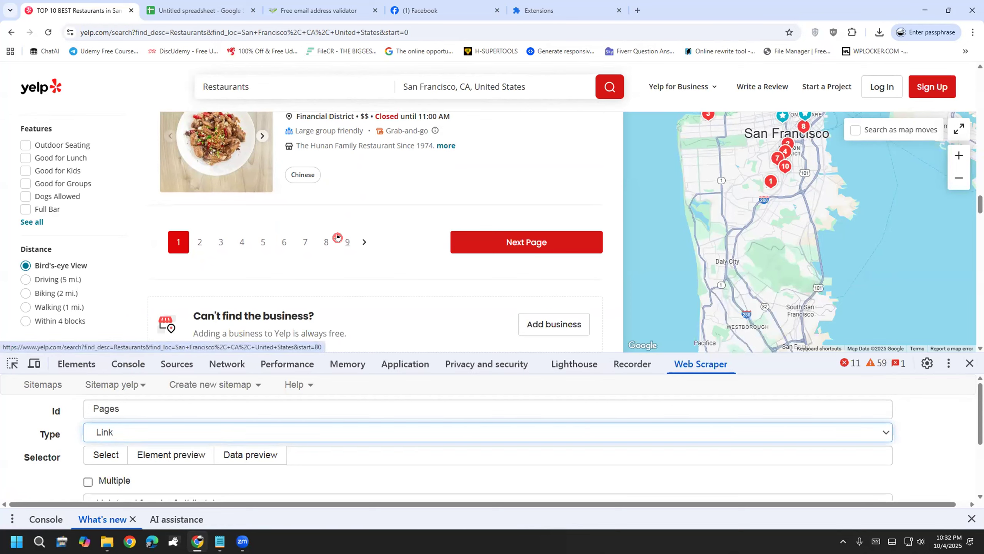
pyautogui.click(103, 481)
# Step: Select Yelp page links 2 and 3 as the Pages elements and save the selector
pyautogui.click(96, 457)
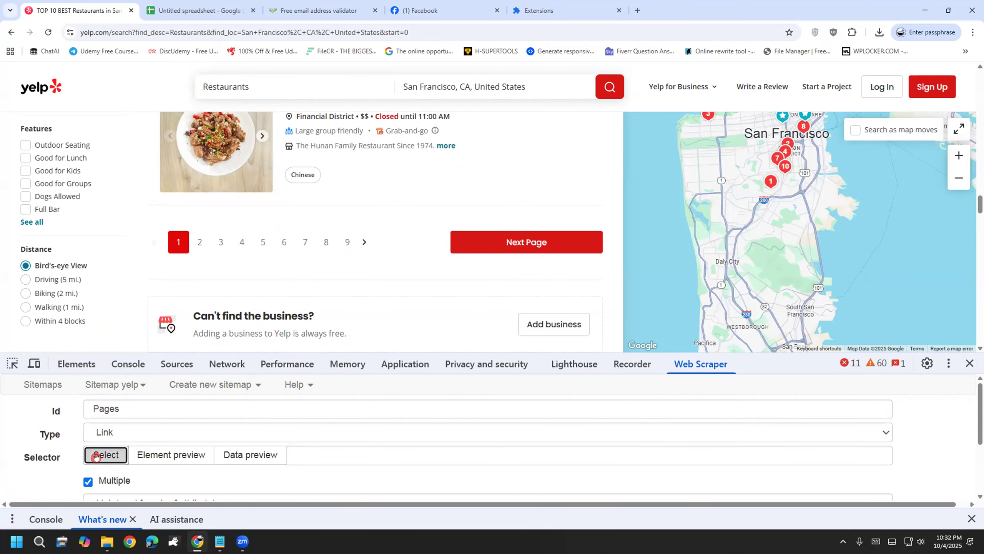
pyautogui.click(197, 245)
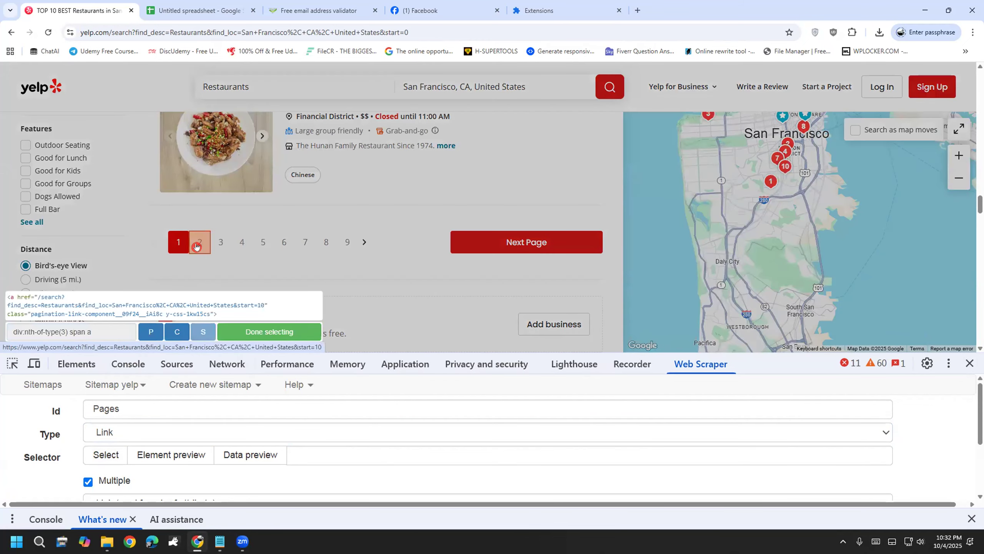
pyautogui.click(211, 246)
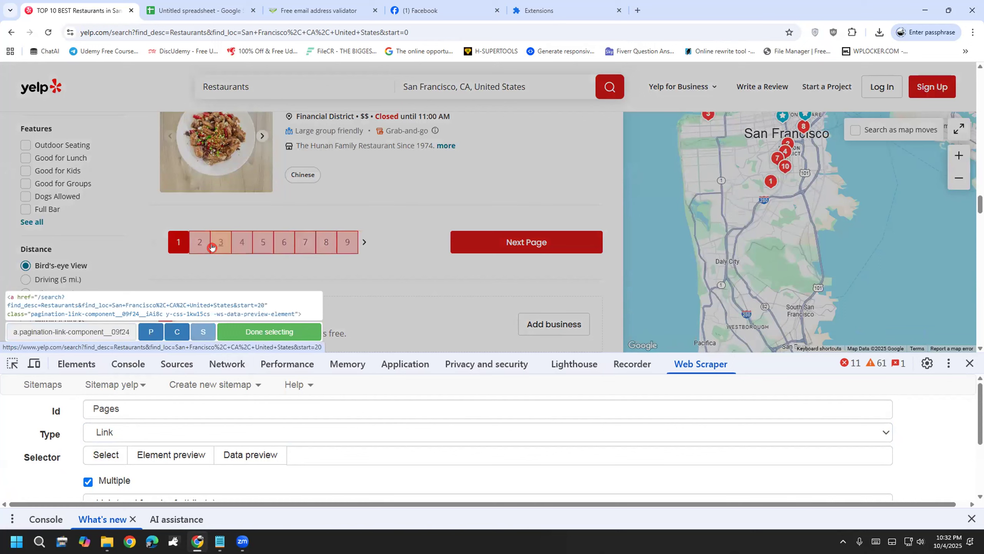
pyautogui.click(269, 331)
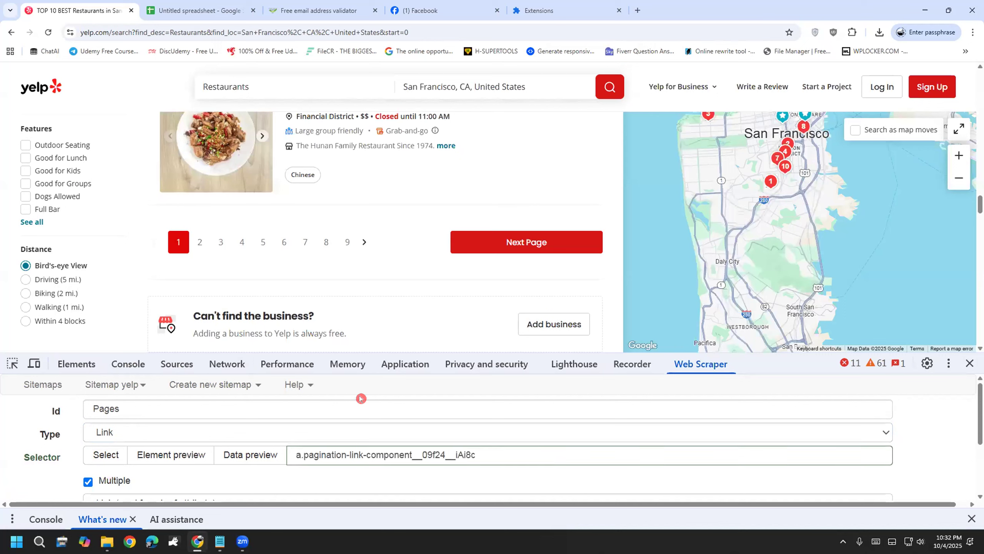
pyautogui.doubleClick(295, 451)
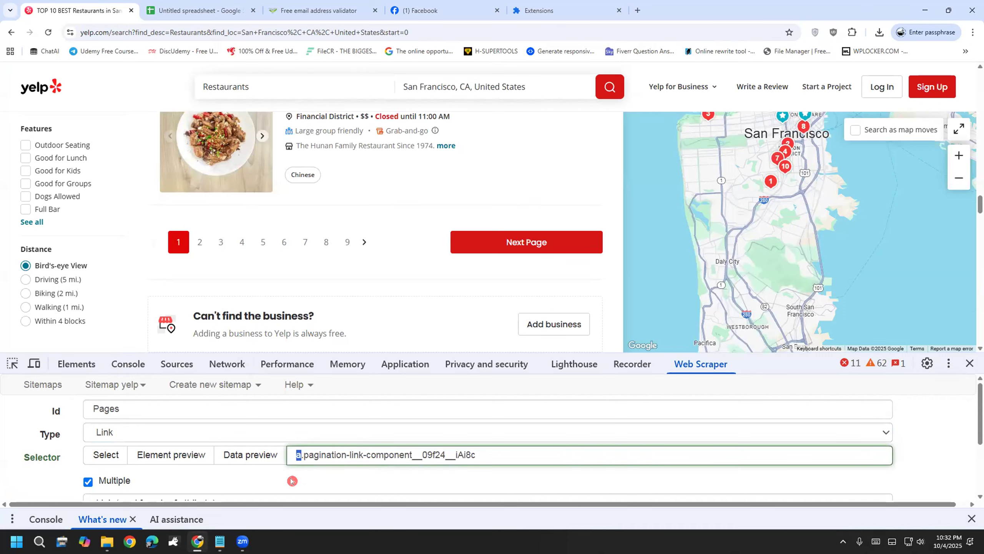
pyautogui.scroll(-2, 292, 481)
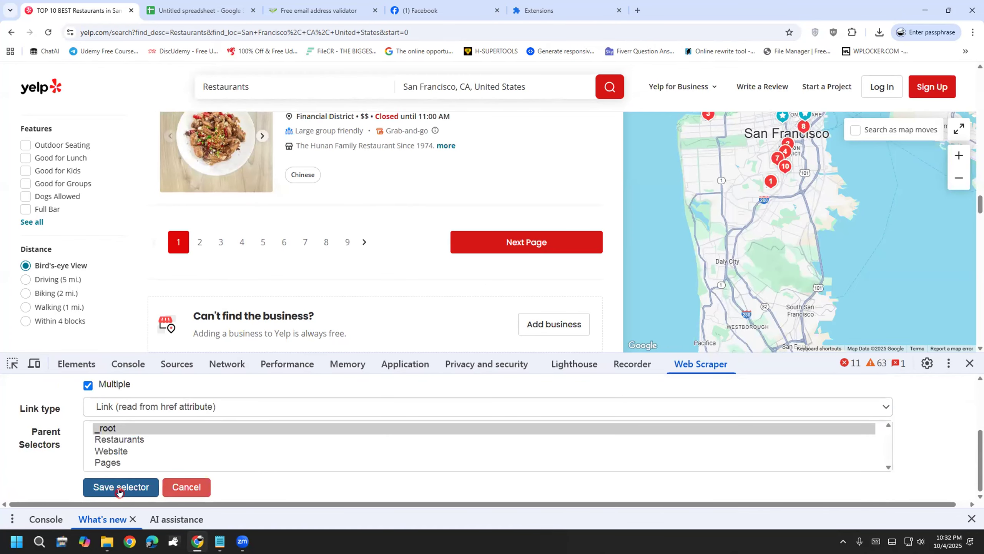
pyautogui.click(119, 488)
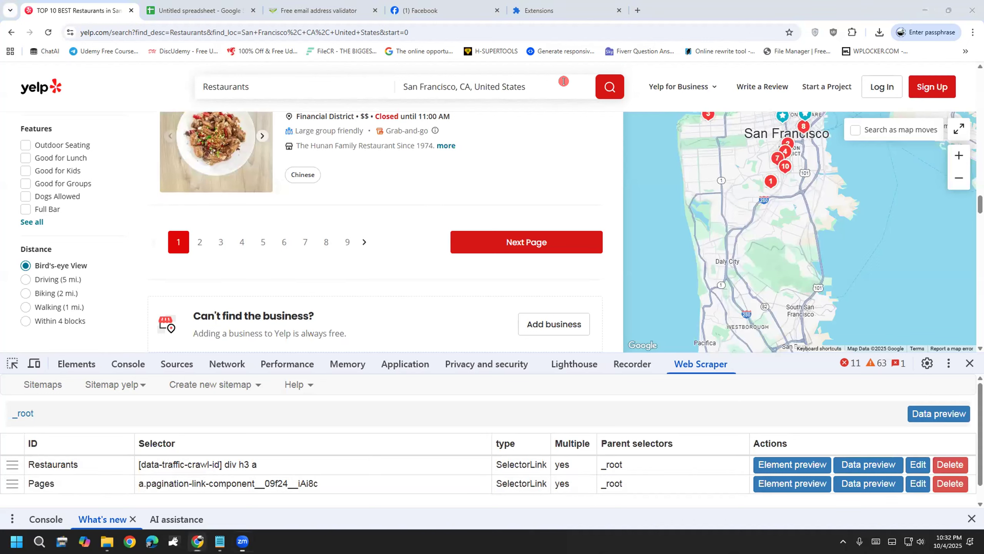
pyautogui.moveTo(62, 482)
pyautogui.mouseDown()
pyautogui.moveTo(32, 472)
pyautogui.moveTo(21, 500)
pyautogui.moveTo(63, 465)
pyautogui.moveTo(75, 489)
pyautogui.moveTo(88, 474)
pyautogui.moveTo(53, 464)
pyautogui.moveTo(80, 476)
pyautogui.moveTo(64, 449)
pyautogui.mouseUp()
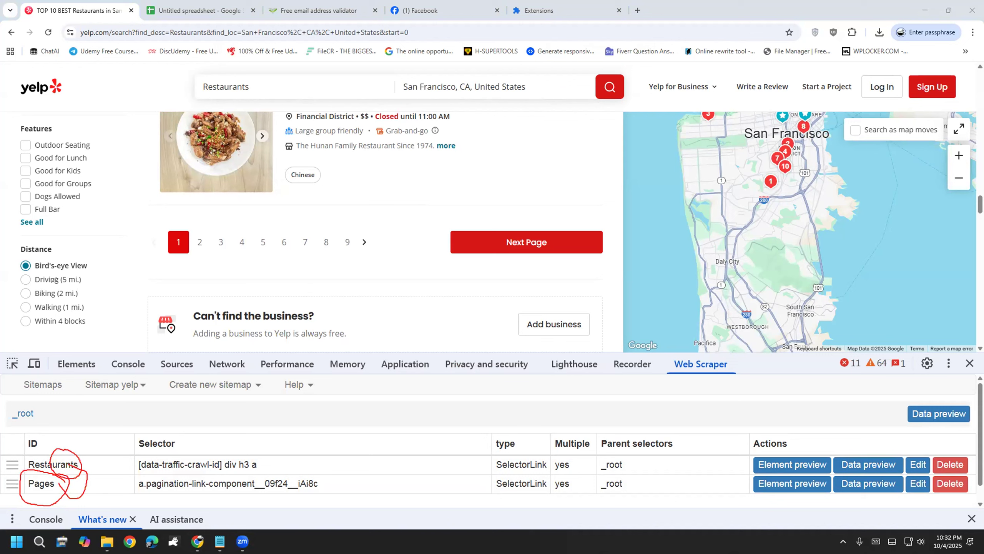
pyautogui.press('e')
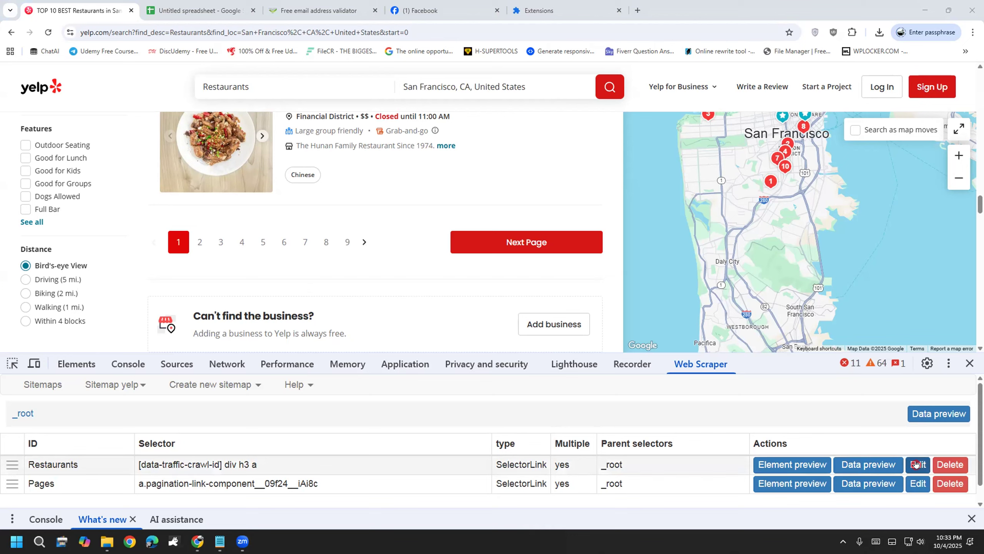
# Step: Edit the Restaurants selector to Ctrl-select _root and Pages as parents, then save
pyautogui.click(917, 464)
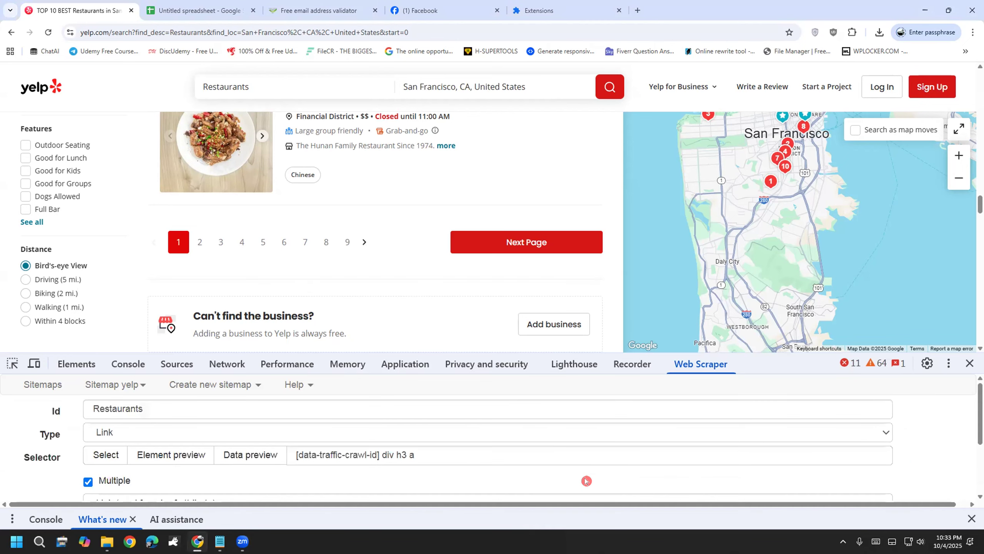
pyautogui.scroll(-3, 578, 480)
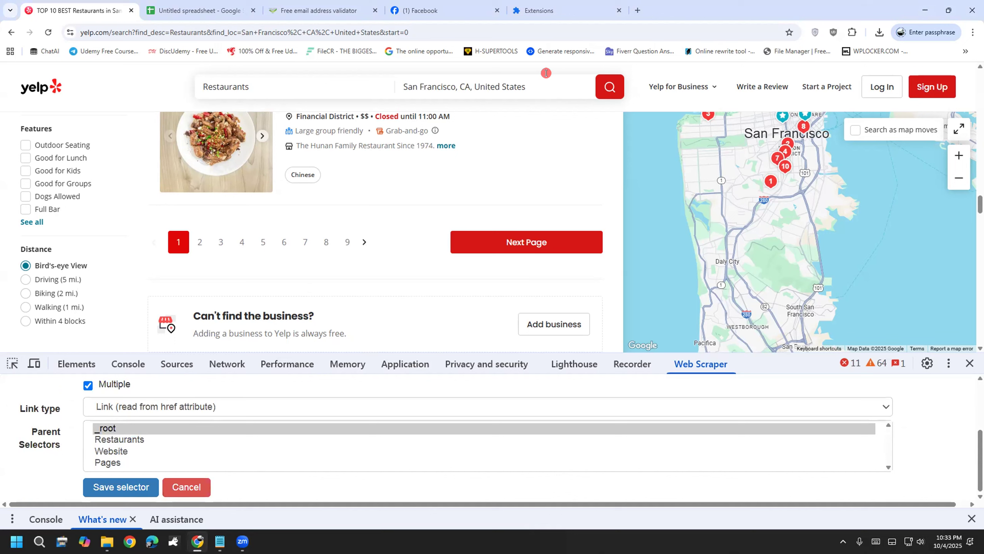
pyautogui.moveTo(393, 261); pyautogui.dragTo(395, 308)
pyautogui.moveTo(404, 233)
pyautogui.mouseDown()
pyautogui.moveTo(422, 306)
pyautogui.moveTo(421, 252)
pyautogui.mouseUp()
pyautogui.moveTo(431, 283)
pyautogui.mouseDown()
pyautogui.moveTo(433, 259)
pyautogui.moveTo(451, 252)
pyautogui.moveTo(462, 224)
pyautogui.moveTo(485, 259)
pyautogui.mouseUp()
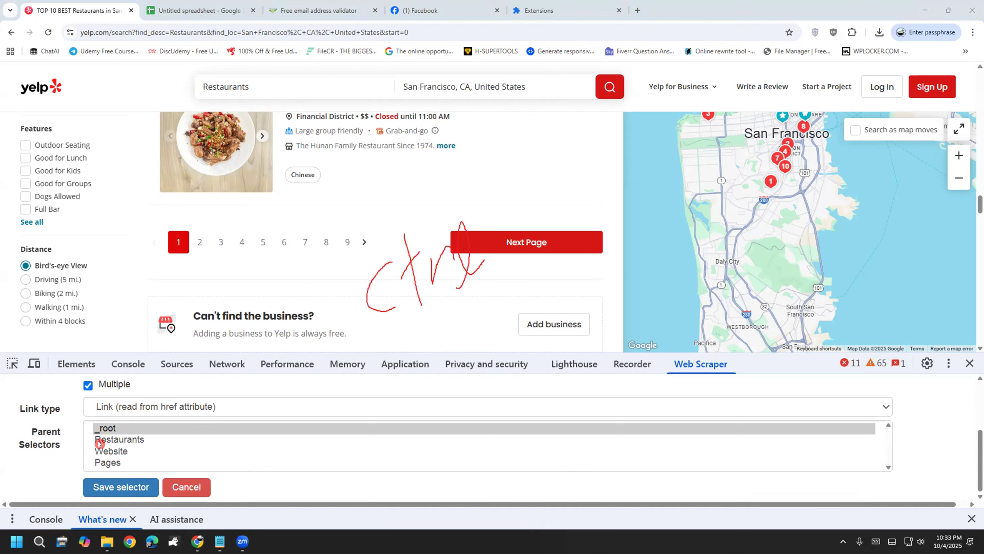
pyautogui.click(105, 427)
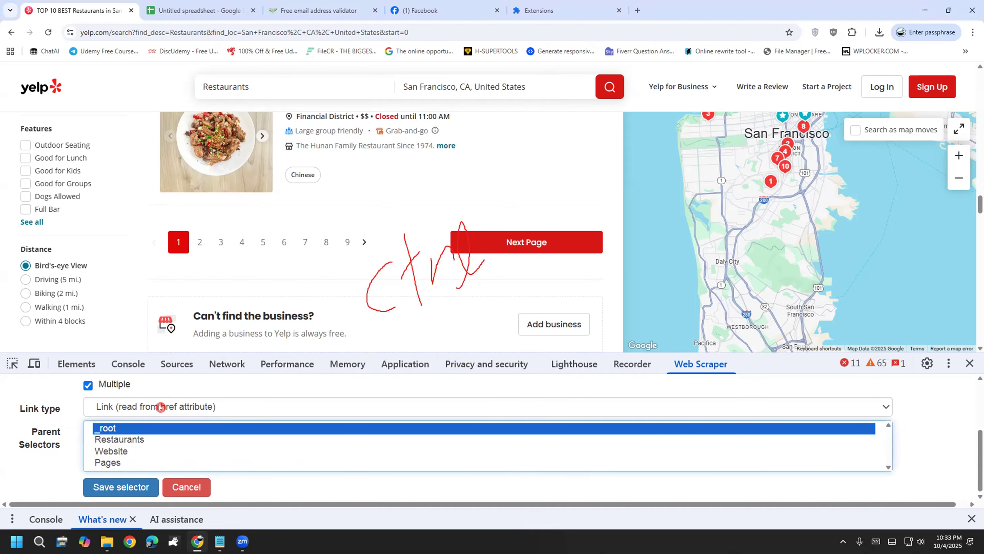
pyautogui.keyDown('ctrl'); pyautogui.click(104, 462); pyautogui.keyUp('ctrl')
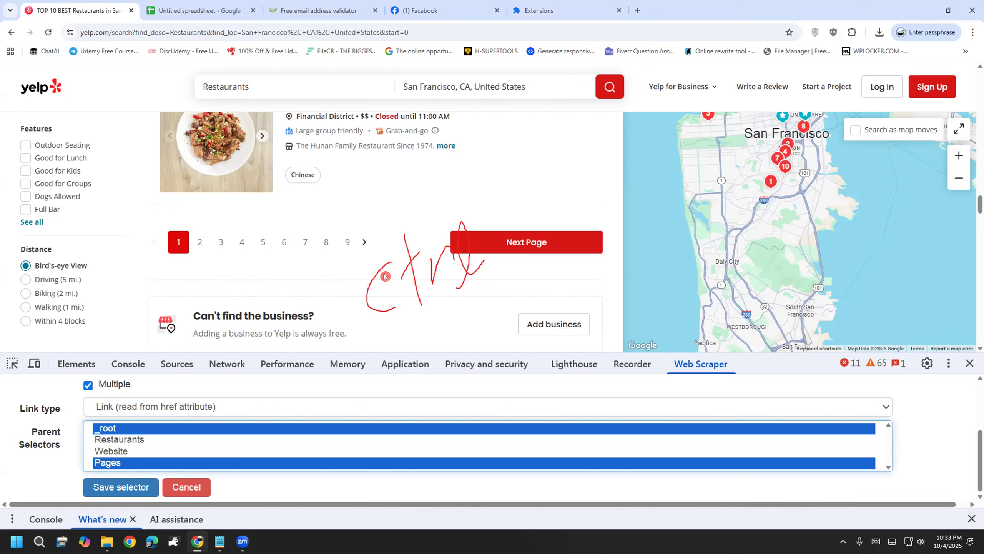
pyautogui.click(121, 486)
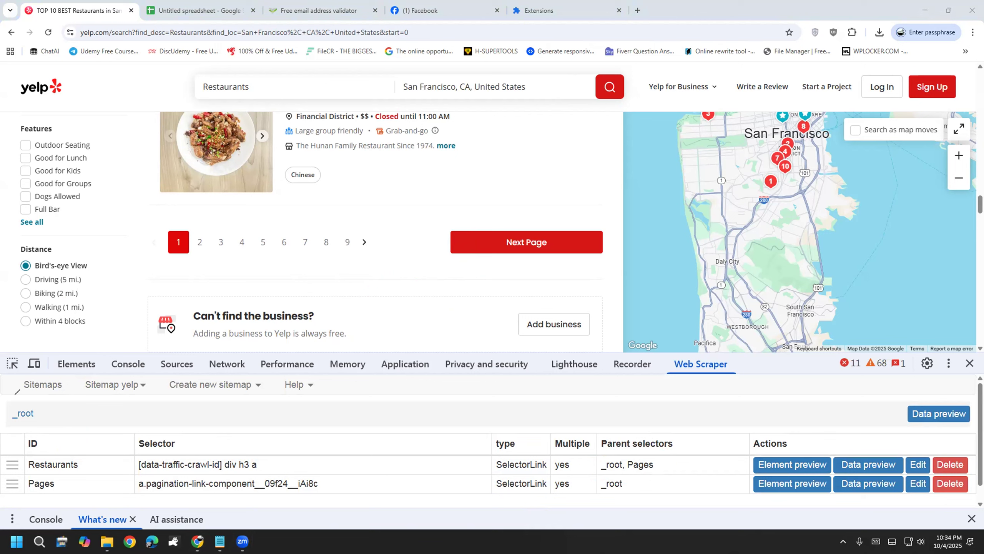
# Step: Start scraping the yelp sitemap and watch pages report 'This page is not available.'
pyautogui.click(115, 385)
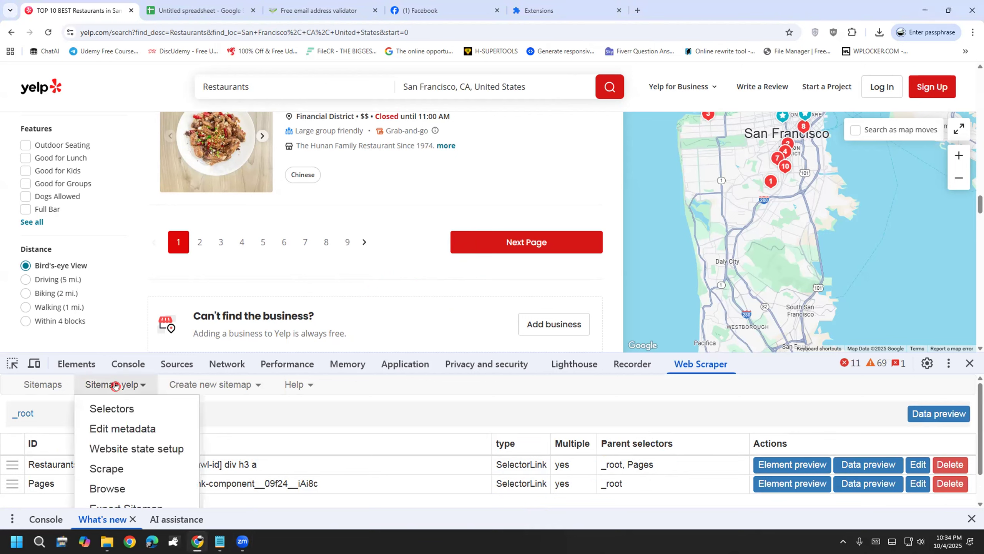
pyautogui.click(121, 473)
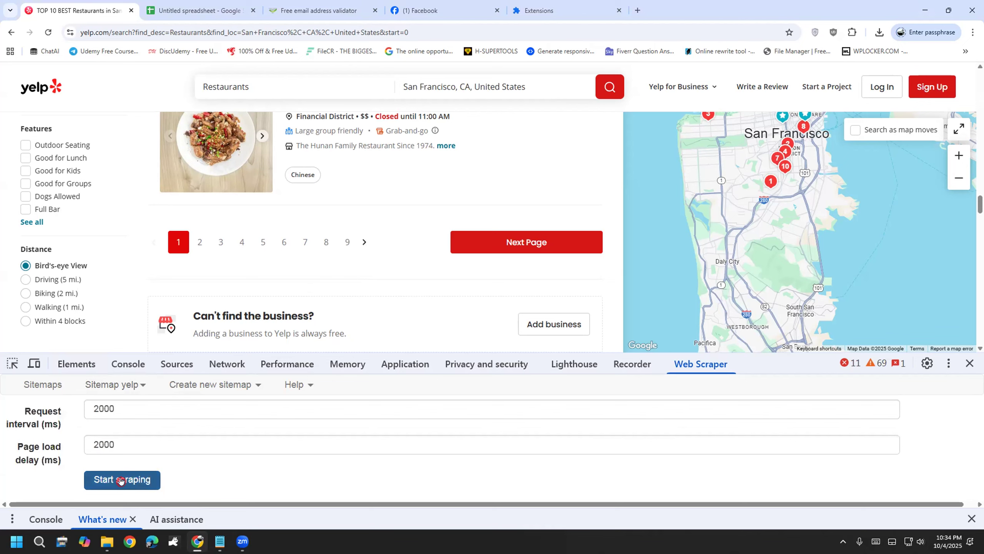
pyautogui.click(121, 480)
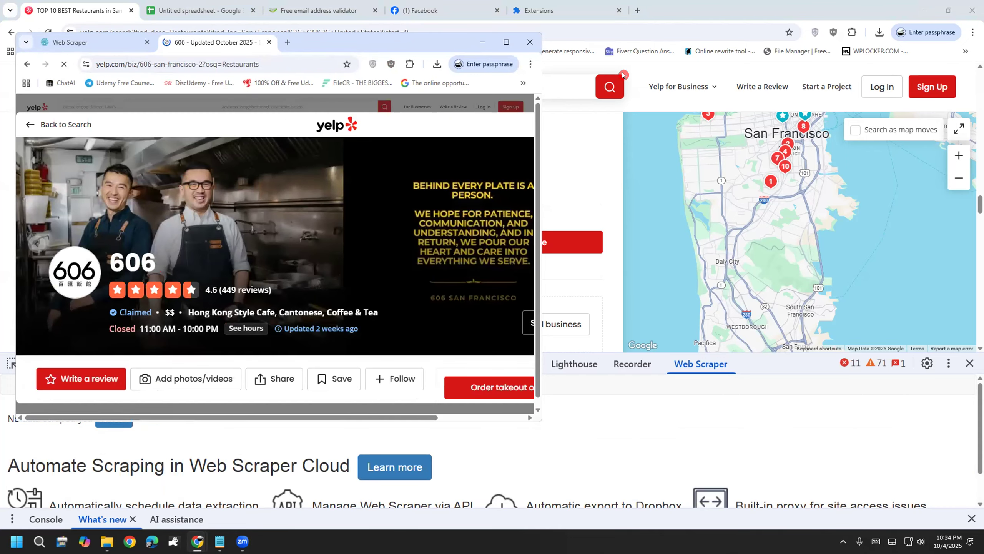
pyautogui.moveTo(555, 146); pyautogui.dragTo(562, 198)
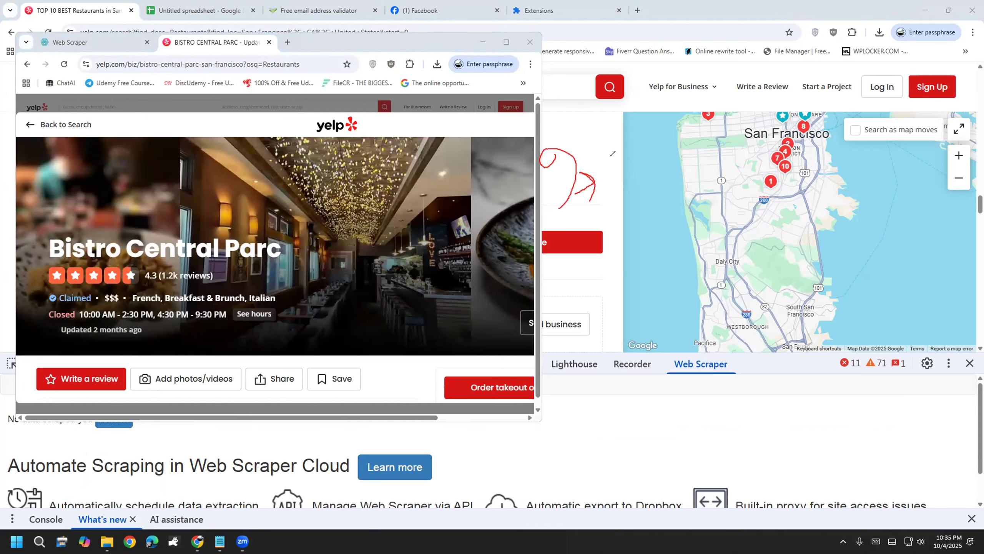
pyautogui.moveTo(611, 154); pyautogui.dragTo(611, 224)
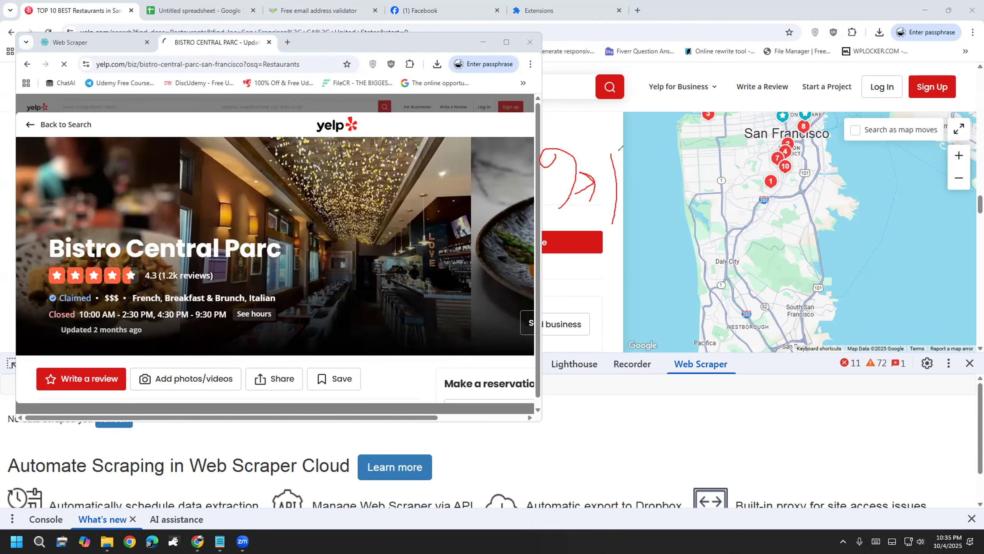
pyautogui.moveTo(619, 154); pyautogui.dragTo(631, 192)
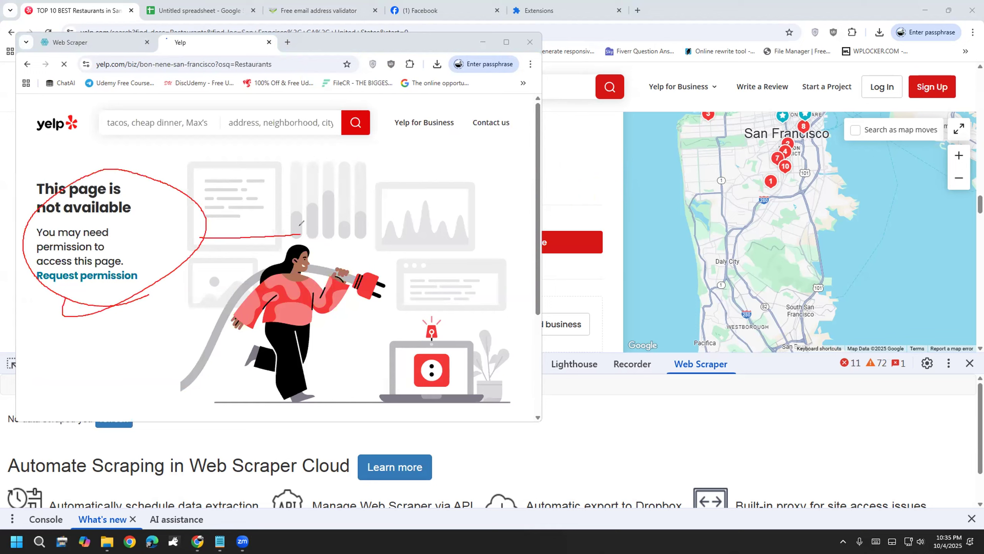
pyautogui.moveTo(330, 236)
pyautogui.mouseDown()
pyautogui.moveTo(361, 233)
pyautogui.moveTo(379, 216)
pyautogui.moveTo(365, 248)
pyautogui.moveTo(443, 217)
pyautogui.mouseUp()
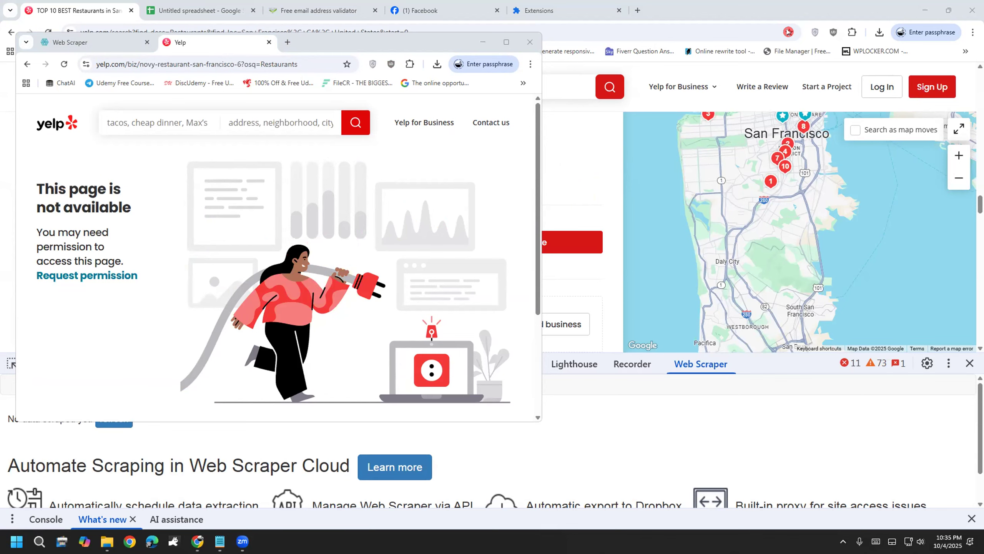
# Step: Turn the VPN on, retry the yelp scrape, and close the access-denied window
pyautogui.click(815, 32)
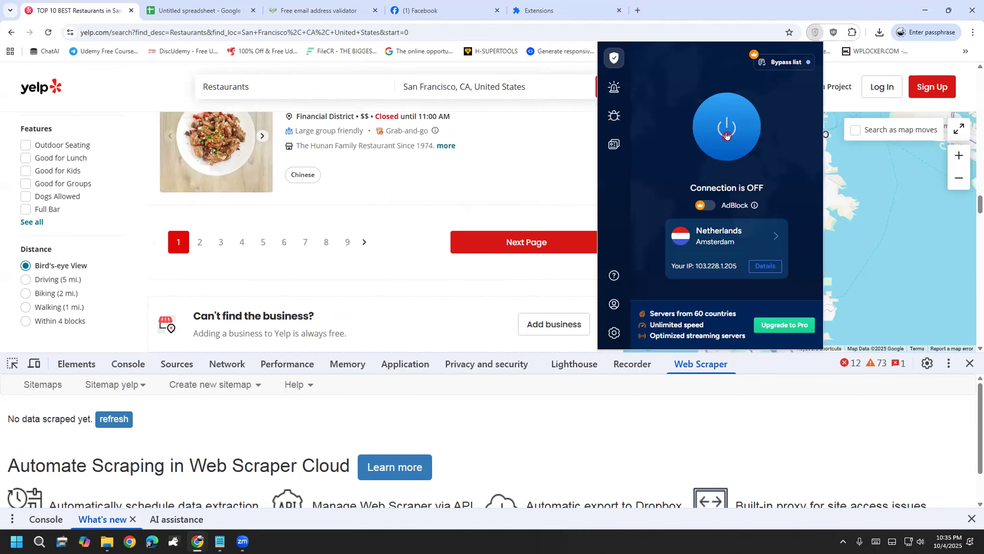
pyautogui.click(726, 135)
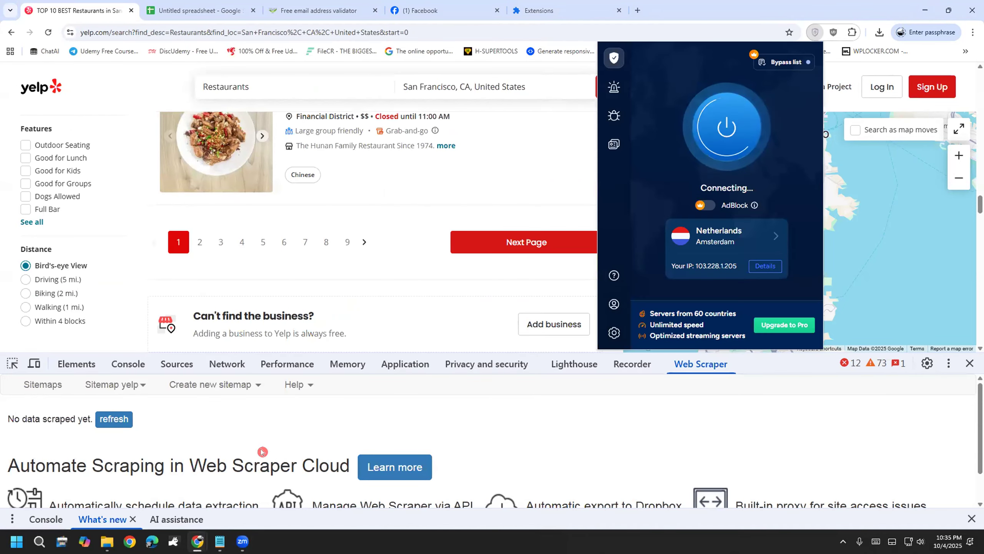
pyautogui.moveTo(198, 540)
pyautogui.click(252, 491)
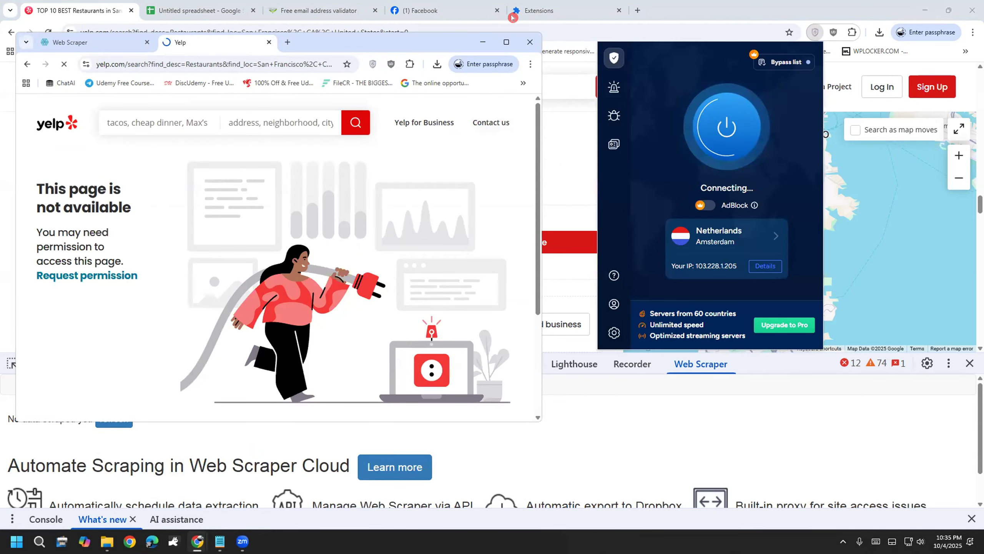
pyautogui.click(512, 17)
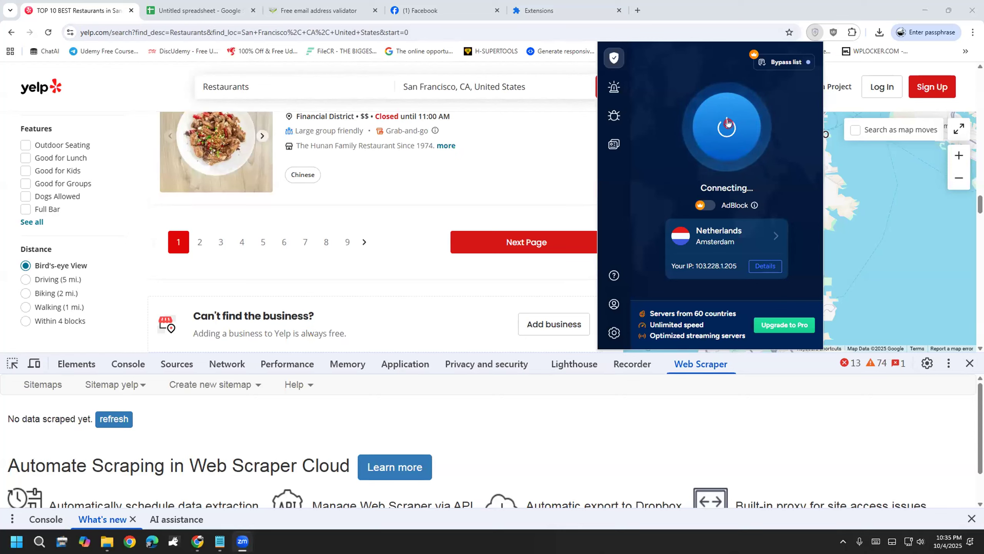
pyautogui.click(116, 390)
pyautogui.click(141, 468)
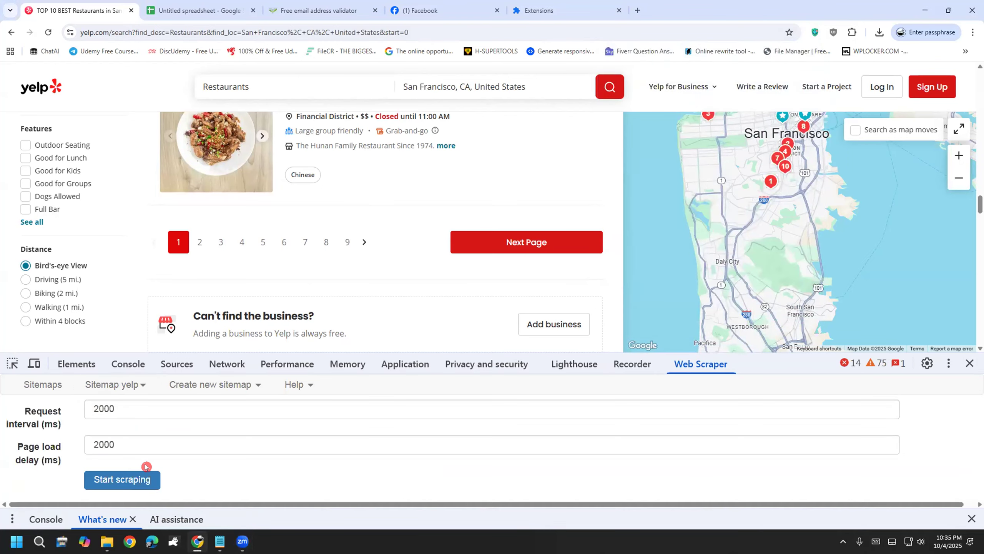
pyautogui.click(138, 478)
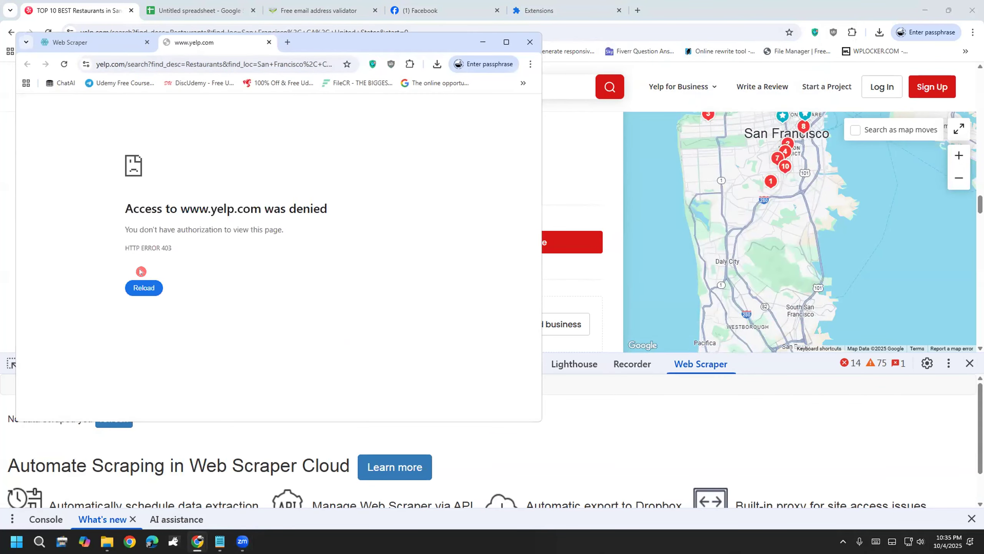
pyautogui.click(537, 46)
# Step: Switch the VPN location from the Netherlands to the UK London server
pyautogui.click(815, 32)
pyautogui.click(738, 236)
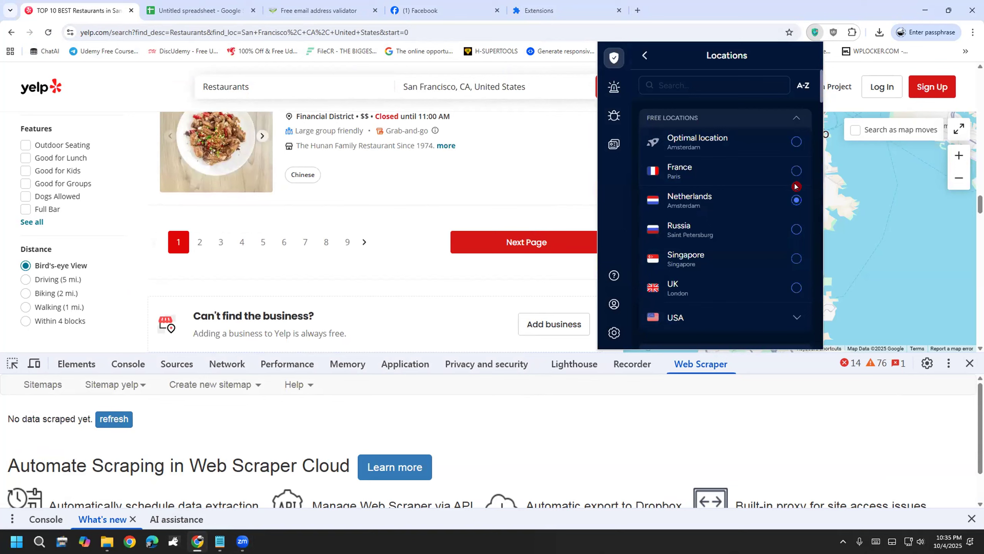
pyautogui.scroll(-1, 795, 196)
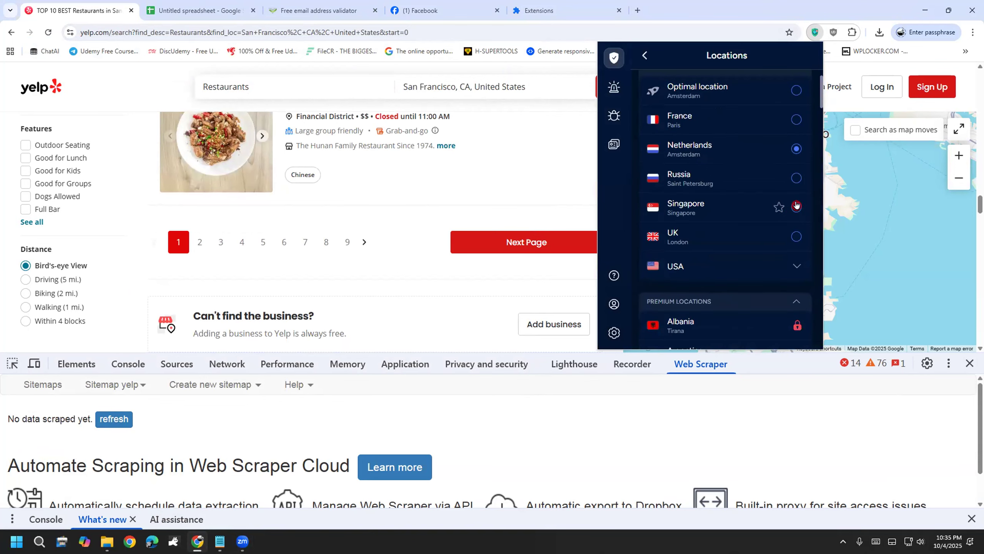
pyautogui.click(795, 237)
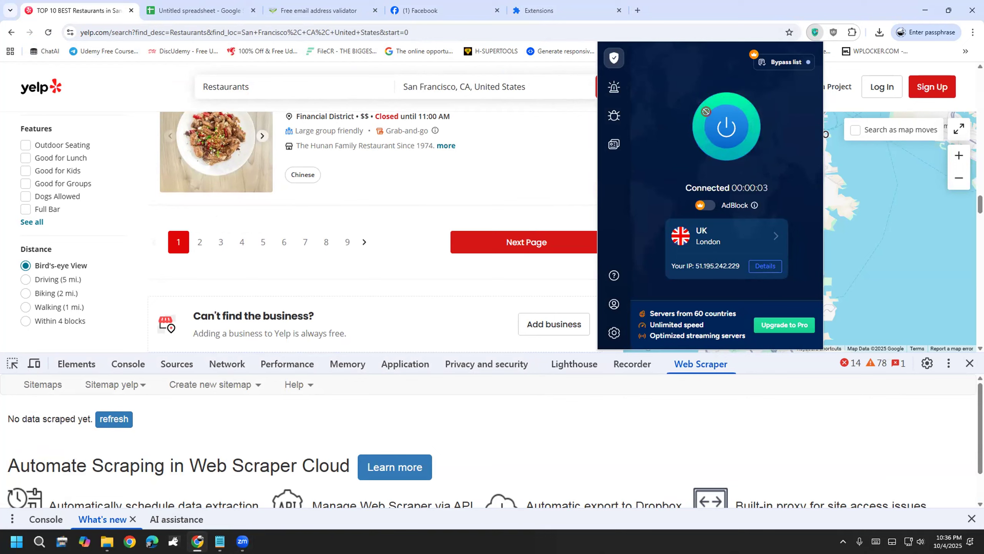
pyautogui.click(115, 384)
# Step: Rerun the yelp sitemap scrape through the UK connection
pyautogui.scroll(-1, 132, 456)
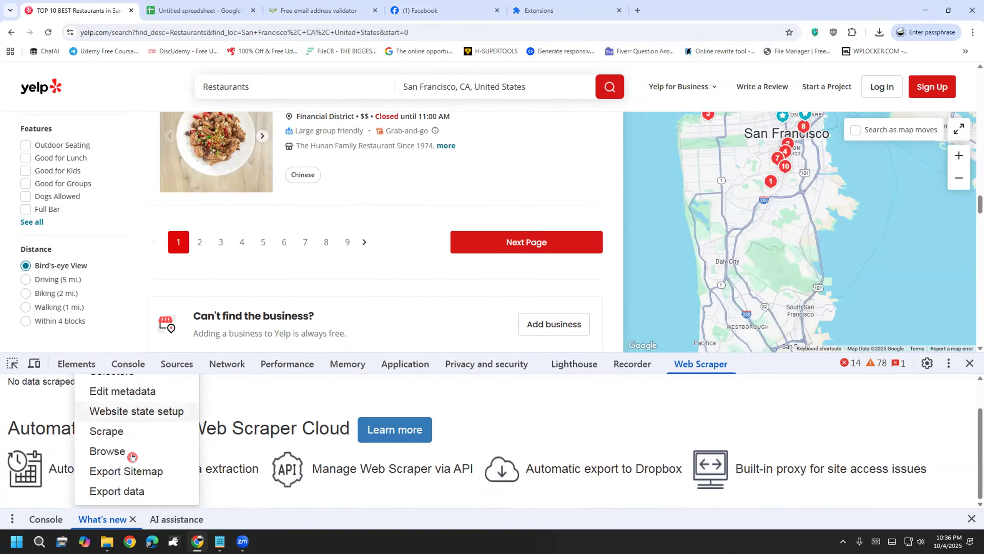
pyautogui.click(119, 435)
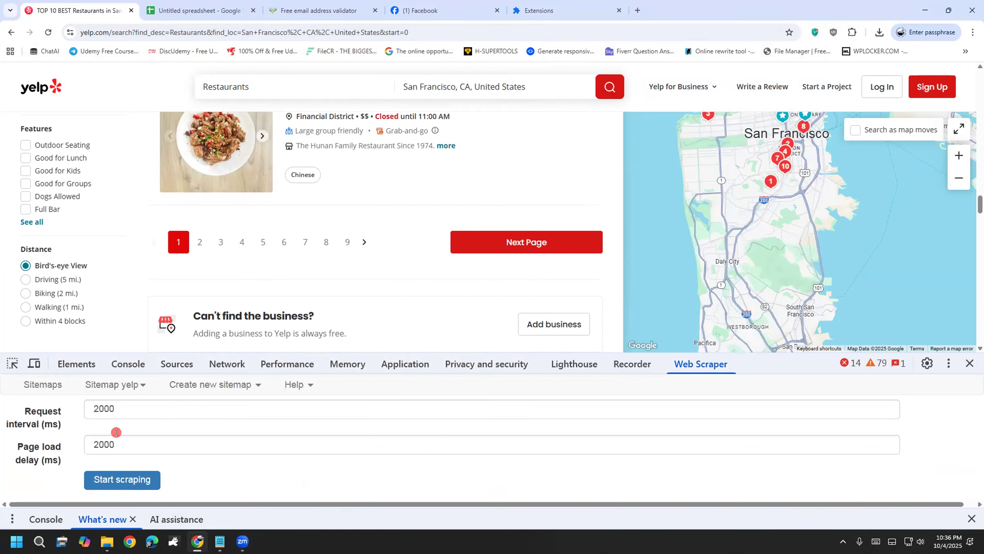
pyautogui.click(103, 480)
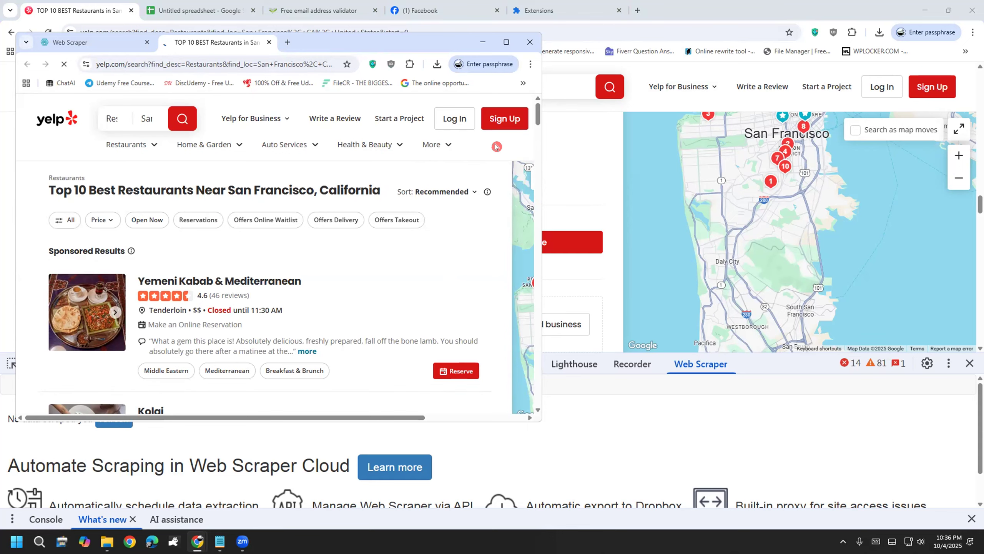
# Step: Scroll the scraper window's results, open the 606 business page, then return to the main window
pyautogui.scroll(-8, 427, 229)
pyautogui.scroll(-15, 410, 230)
pyautogui.scroll(8, 402, 244)
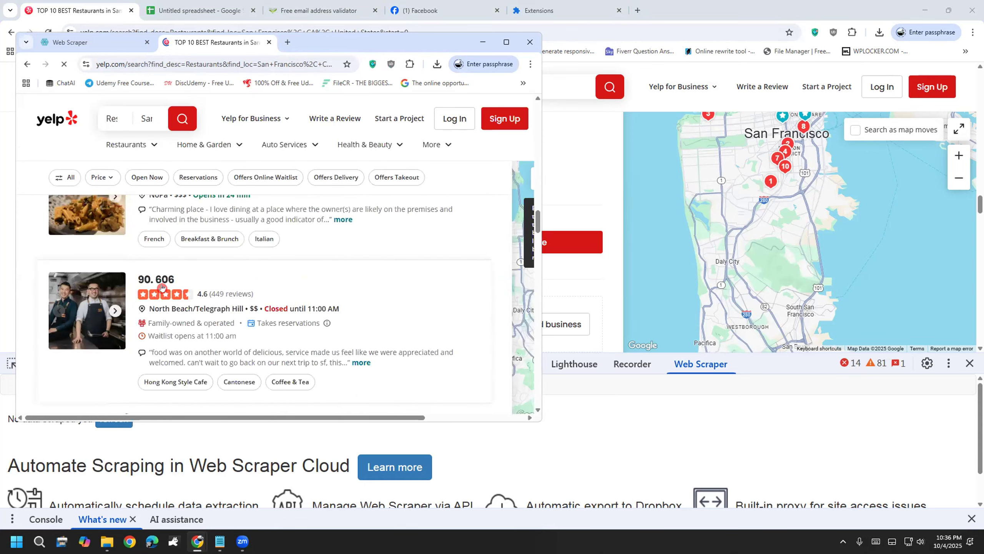
pyautogui.scroll(1, 162, 286)
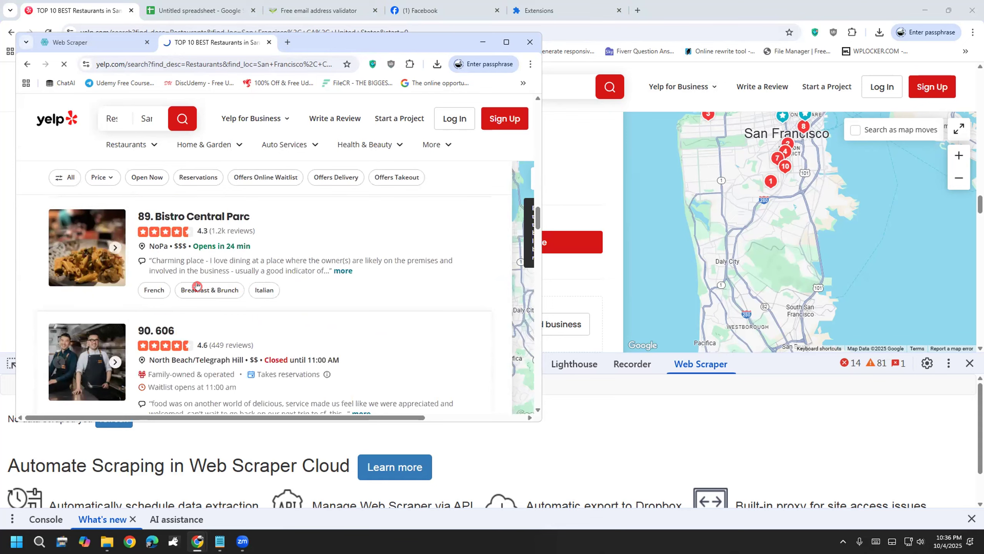
pyautogui.click(170, 328)
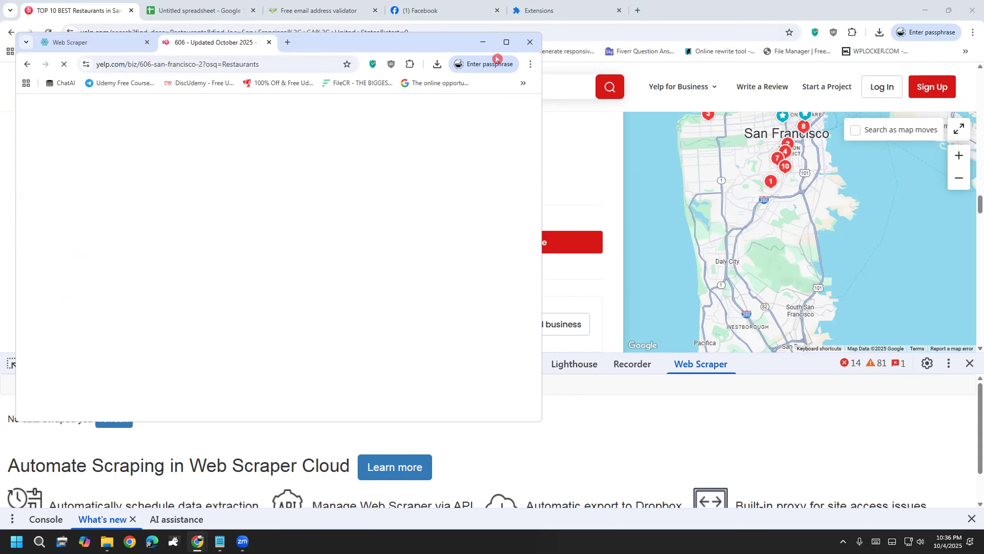
pyautogui.click(701, 5)
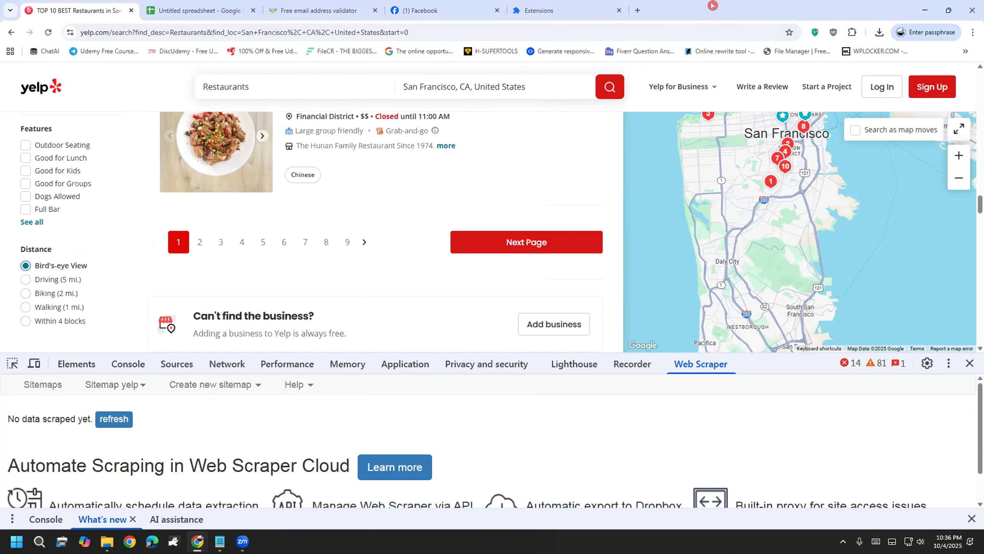
pyautogui.click(341, 10)
# Step: Close the email validator tab and look over the restaurant lead spreadsheet
pyautogui.click(374, 11)
pyautogui.click(245, 9)
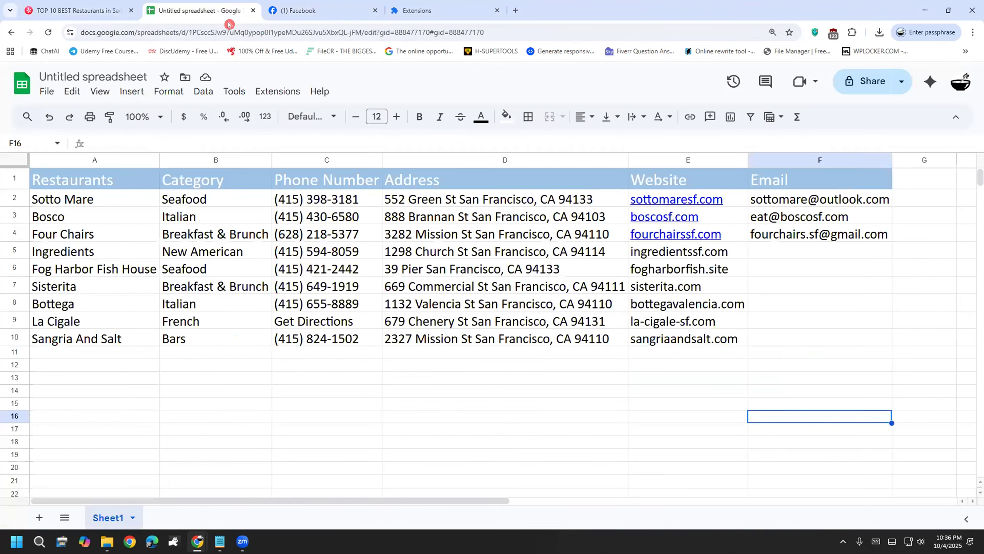
pyautogui.click(236, 30)
pyautogui.click(303, 8)
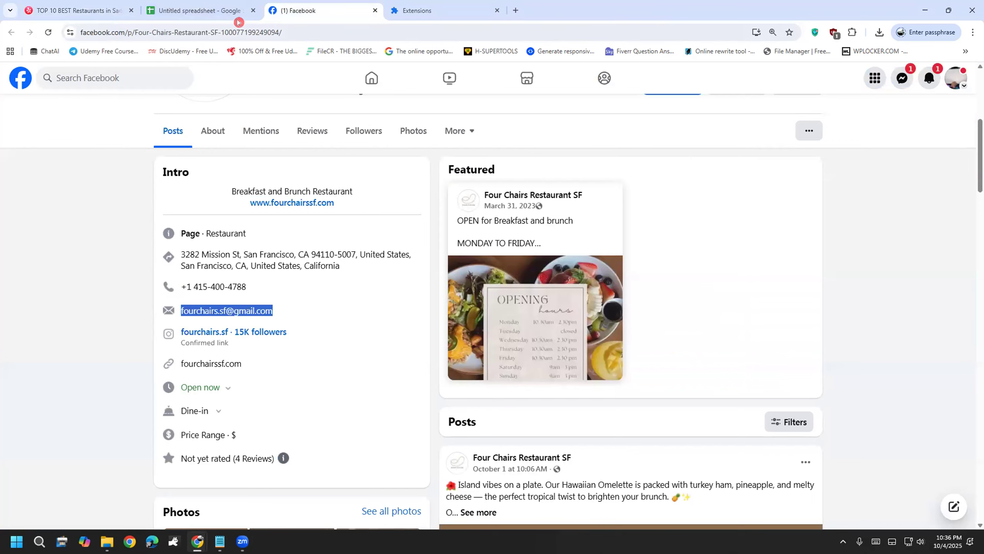
pyautogui.click(219, 8)
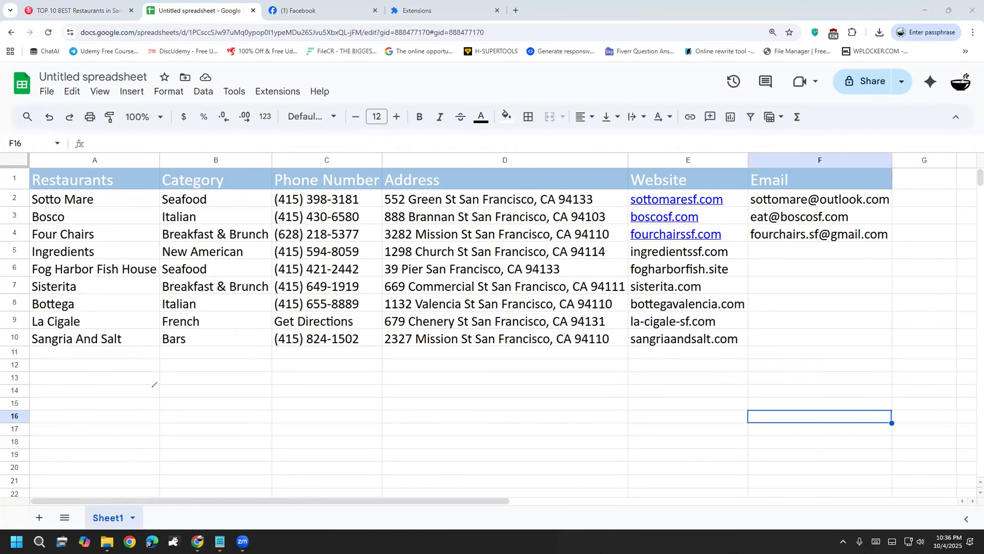
pyautogui.moveTo(166, 386)
pyautogui.mouseDown()
pyautogui.moveTo(170, 424)
pyautogui.moveTo(227, 401)
pyautogui.moveTo(216, 437)
pyautogui.mouseUp()
pyautogui.press('Escape')
# Step: Load yellowpages.com in place of the Facebook page
pyautogui.click(285, 11)
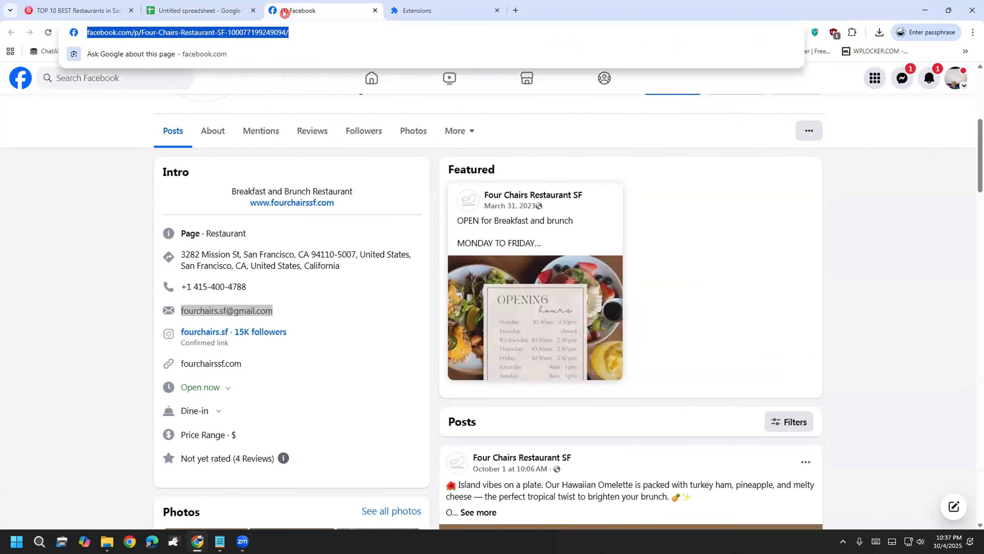
pyautogui.write('yellow')
pyautogui.press('Return')
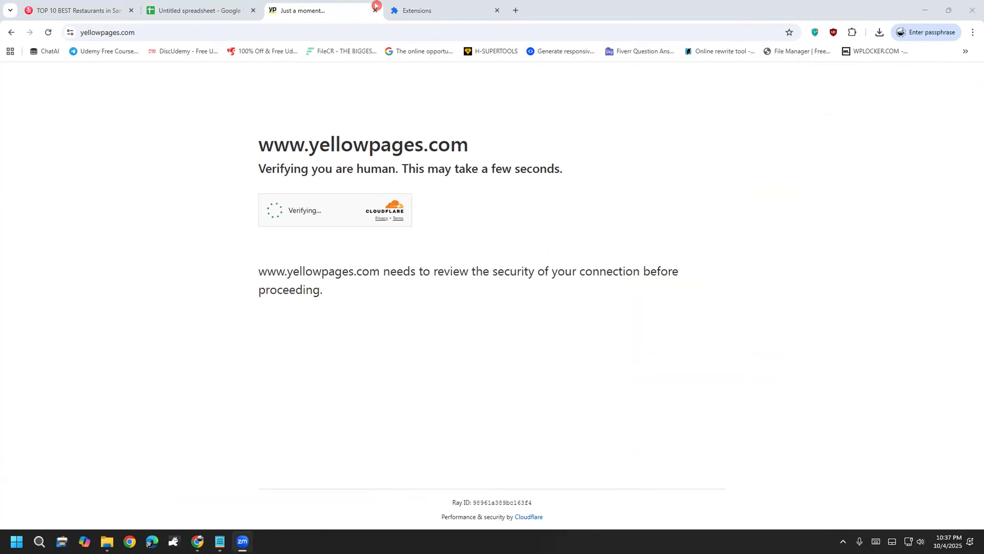
# Step: Pass the Yellow Pages human verification check and close the extra tab
pyautogui.click(268, 206)
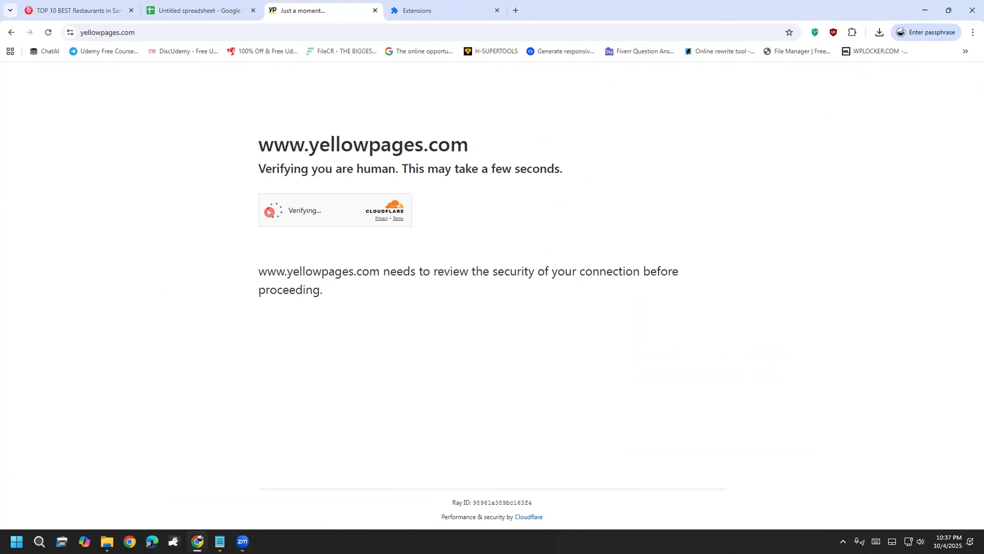
pyautogui.click(211, 6)
pyautogui.click(337, 5)
pyautogui.click(202, 8)
pyautogui.click(276, 31)
pyautogui.click(561, 51)
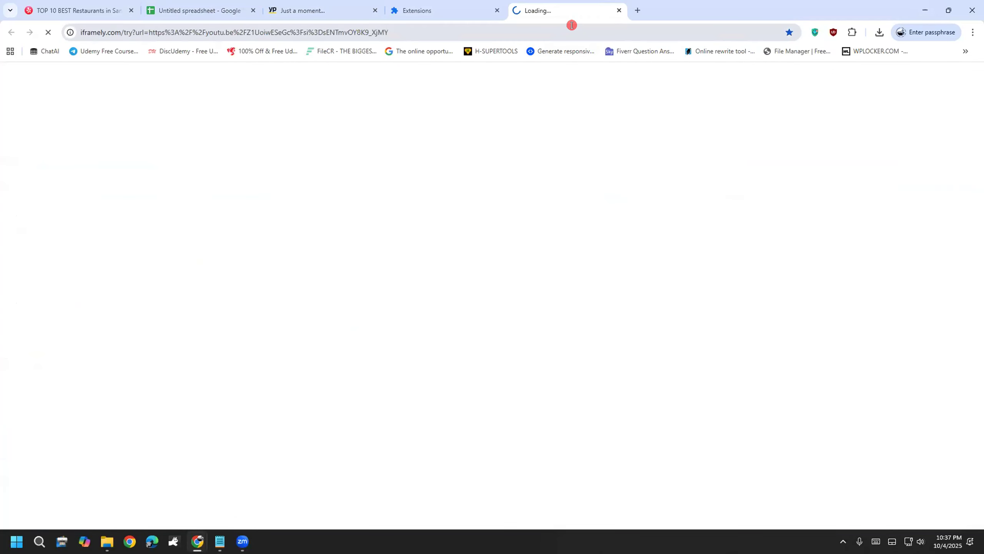
pyautogui.click(287, 7)
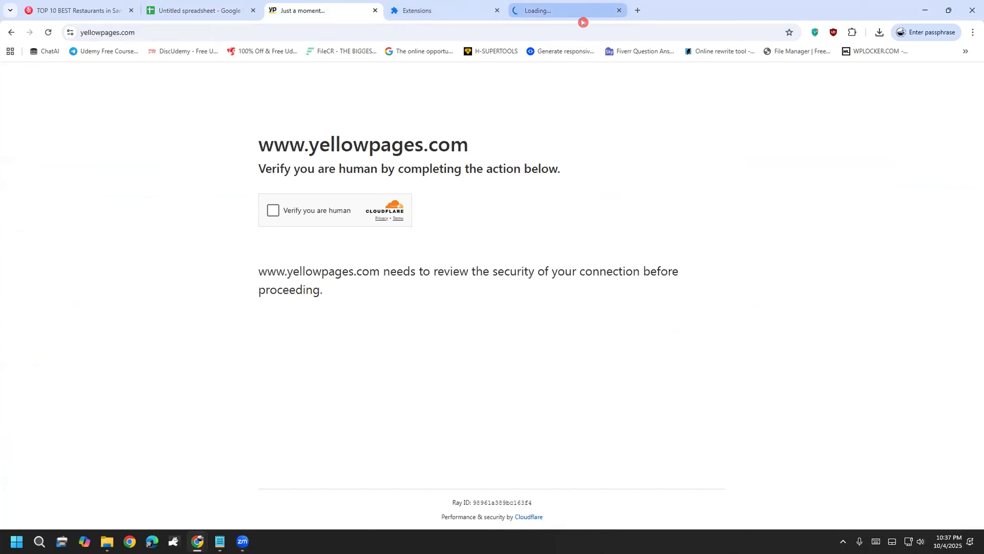
pyautogui.click(273, 209)
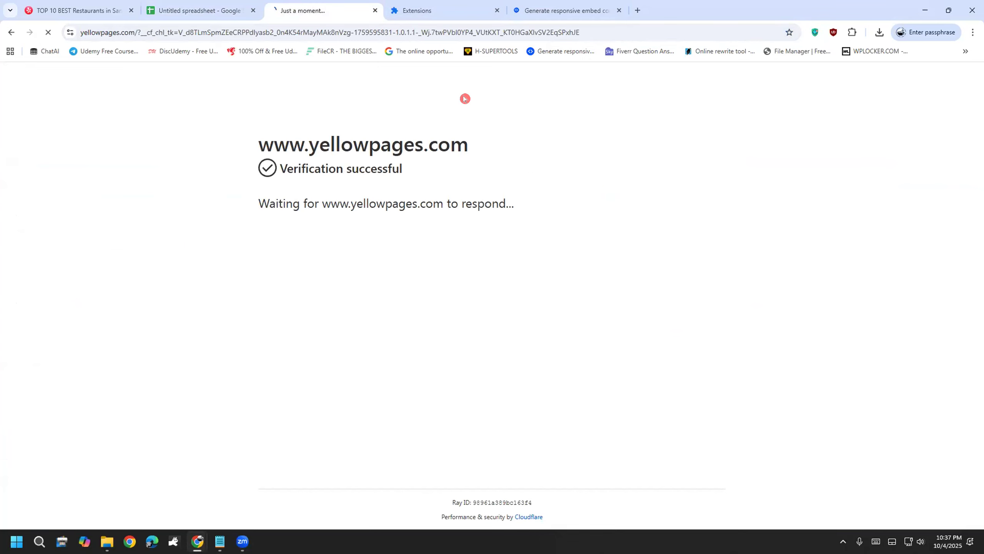
pyautogui.click(617, 10)
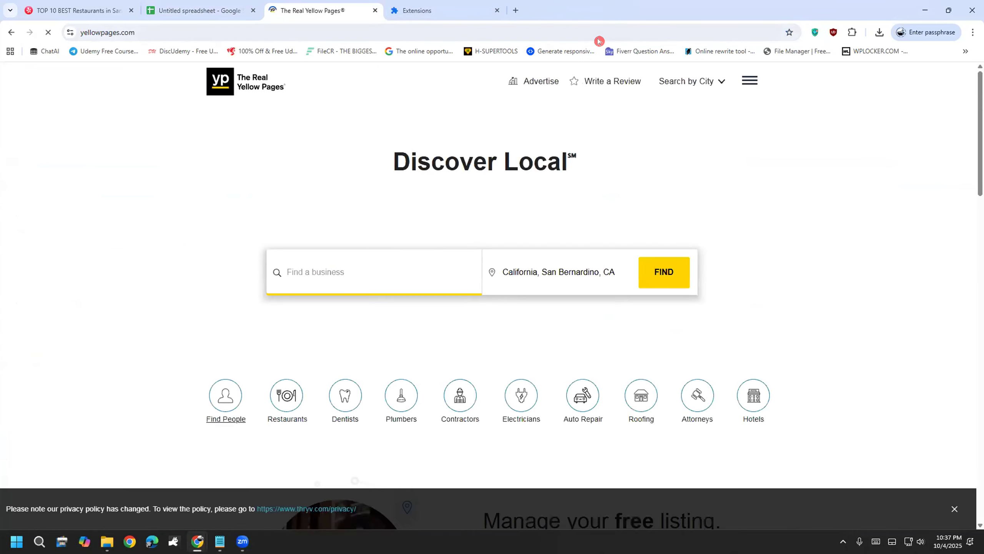
# Step: Search Yellow Pages for 'restaurant' in California, San Bernardino, CA
pyautogui.write('restaur')
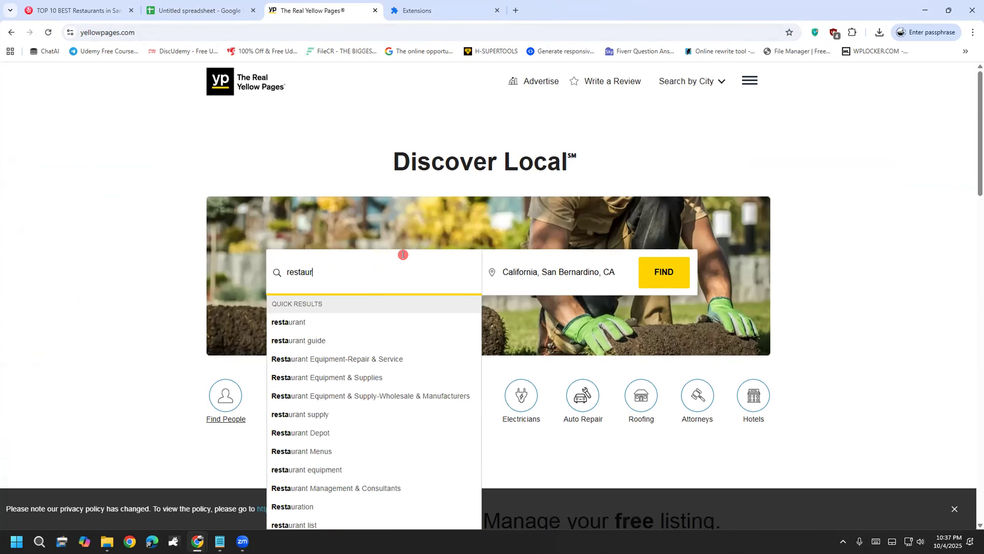
pyautogui.click(327, 322)
pyautogui.click(672, 278)
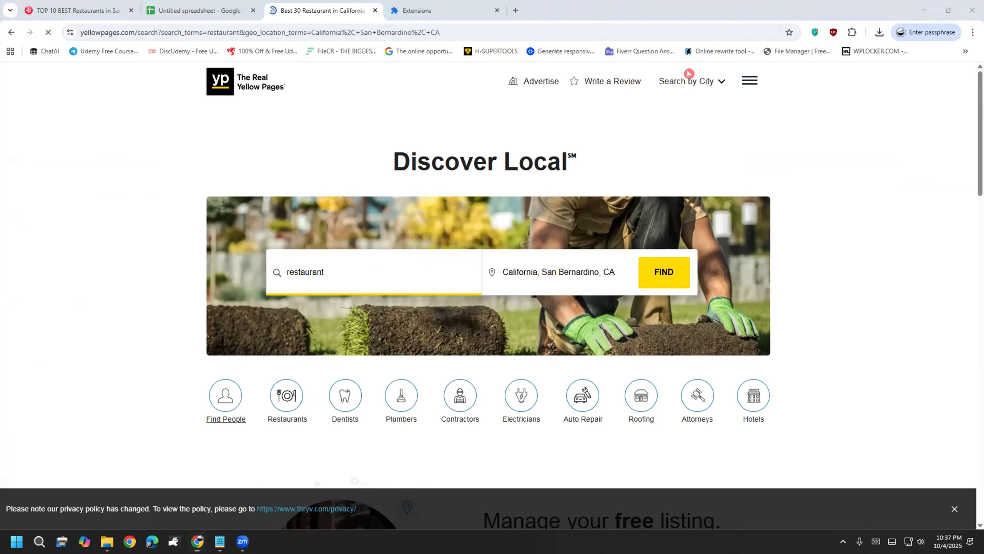
pyautogui.scroll(-3, 159, 350)
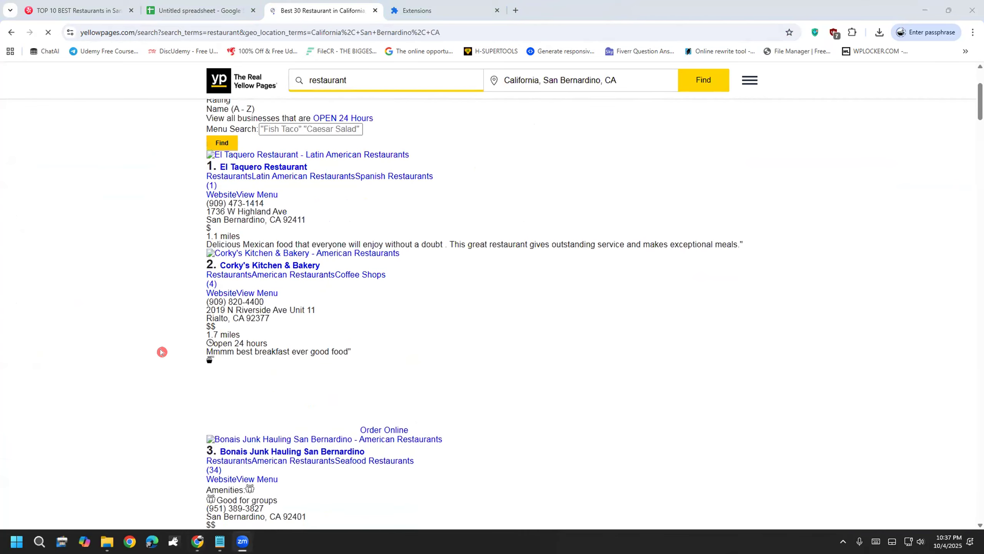
pyautogui.hotkey('ctrl', '-')
pyautogui.hotkey('ctrl', '+')
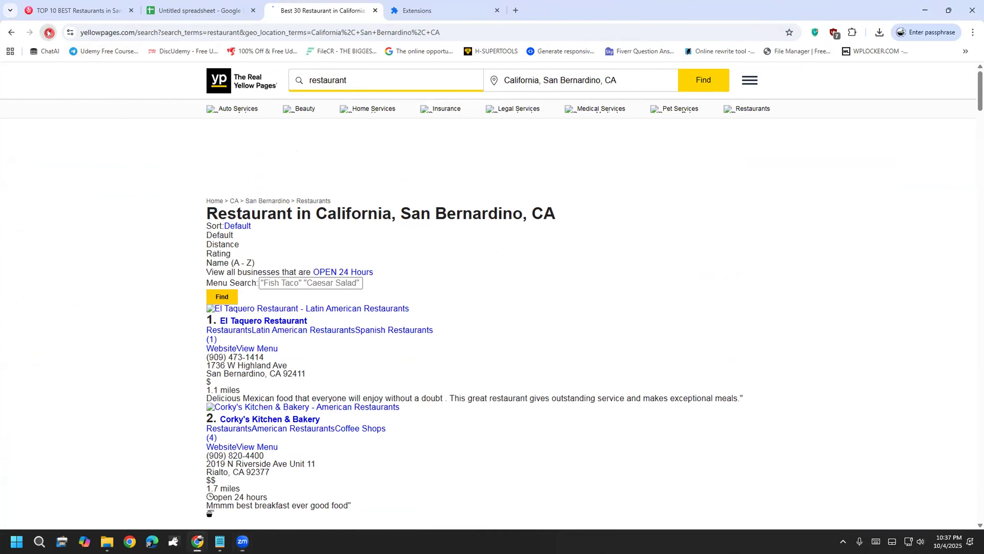
pyautogui.click(217, 235)
# Step: Reload the restaurant results and scroll through all 30 listings down to Mitla Cafe
pyautogui.click(46, 32)
pyautogui.hotkey('ctrl', '-')
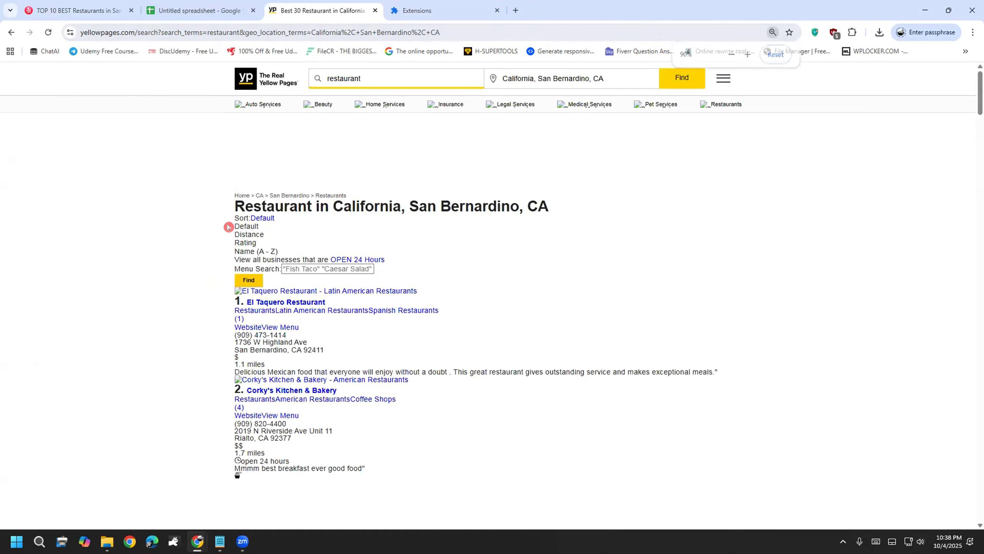
pyautogui.scroll(-10, 227, 230)
pyautogui.click(145, 32)
pyautogui.press('Return')
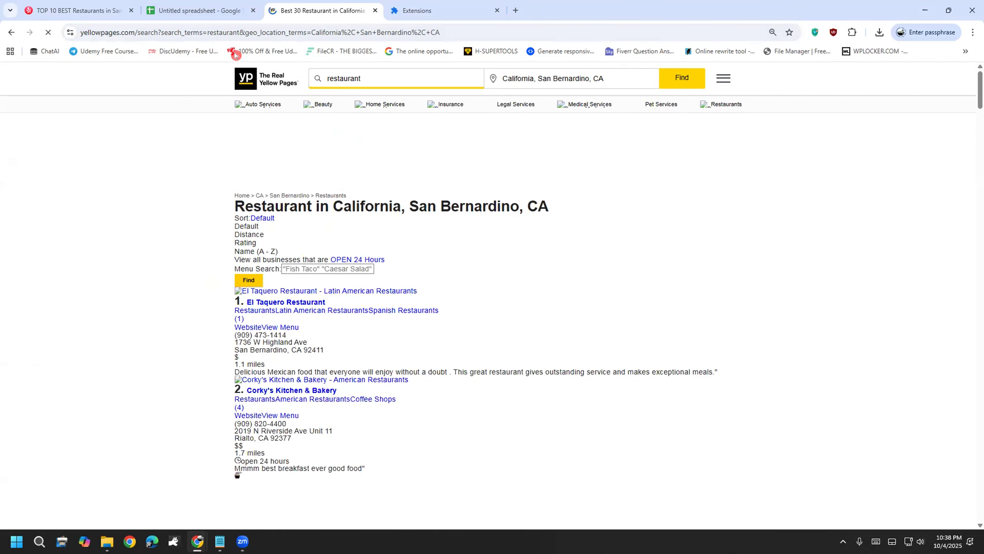
pyautogui.click(212, 27)
pyautogui.press('Return')
pyautogui.click(163, 32)
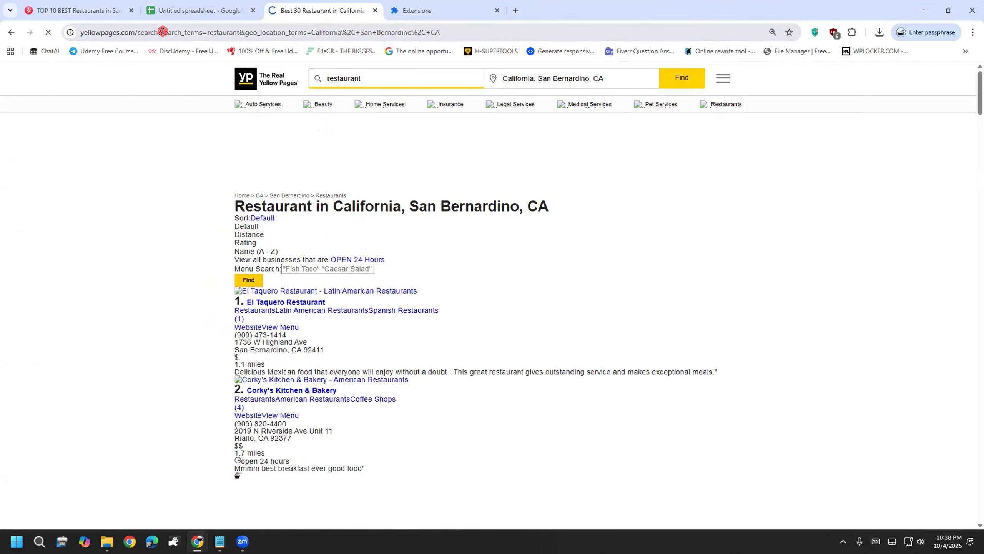
pyautogui.press('Return')
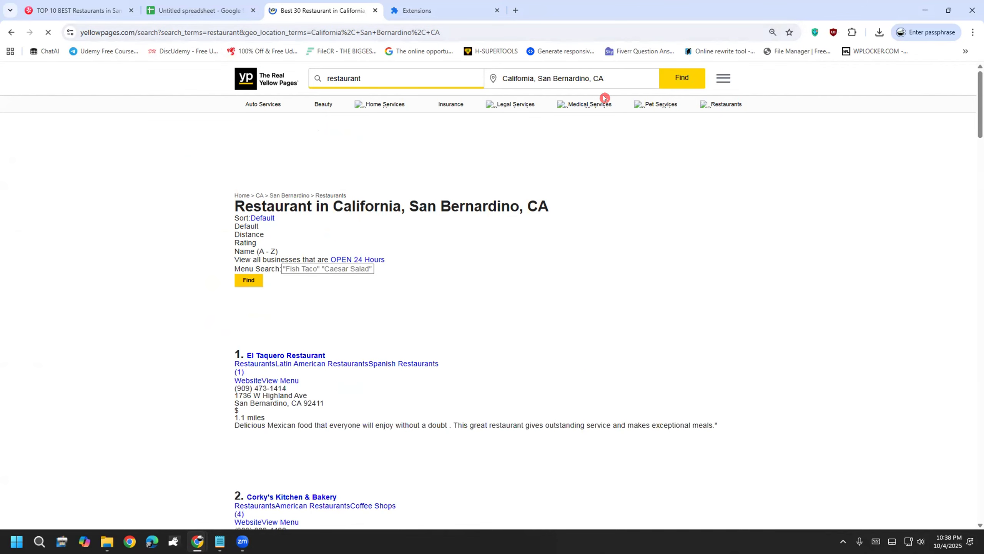
pyautogui.scroll(-15, 151, 226)
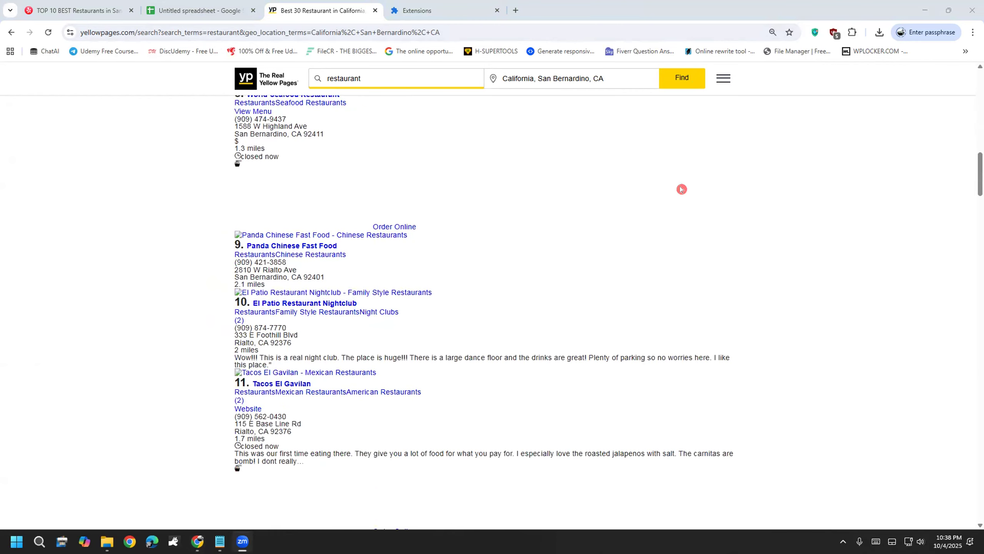
pyautogui.scroll(-15, 195, 337)
pyautogui.scroll(-15, 196, 337)
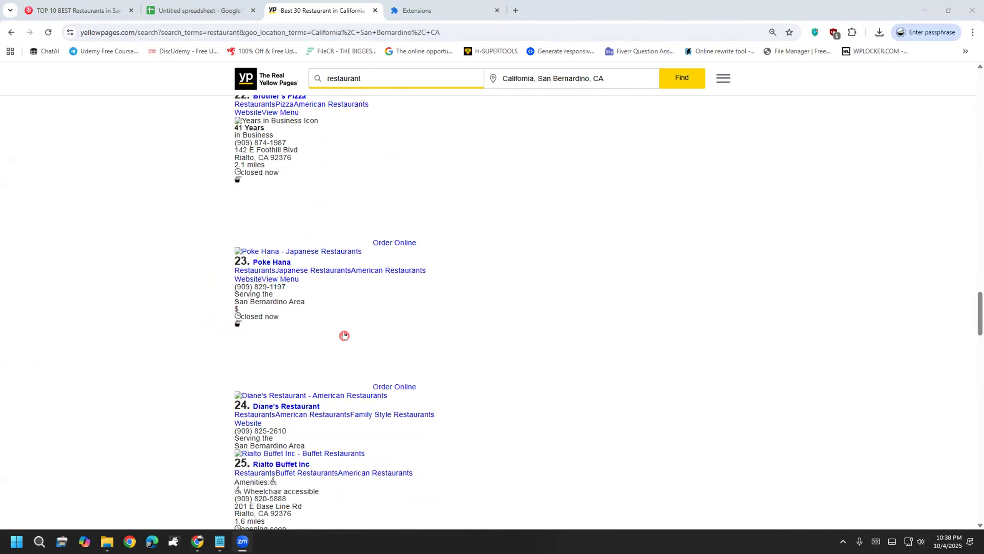
pyautogui.scroll(-10, 225, 327)
pyautogui.scroll(-3, 227, 328)
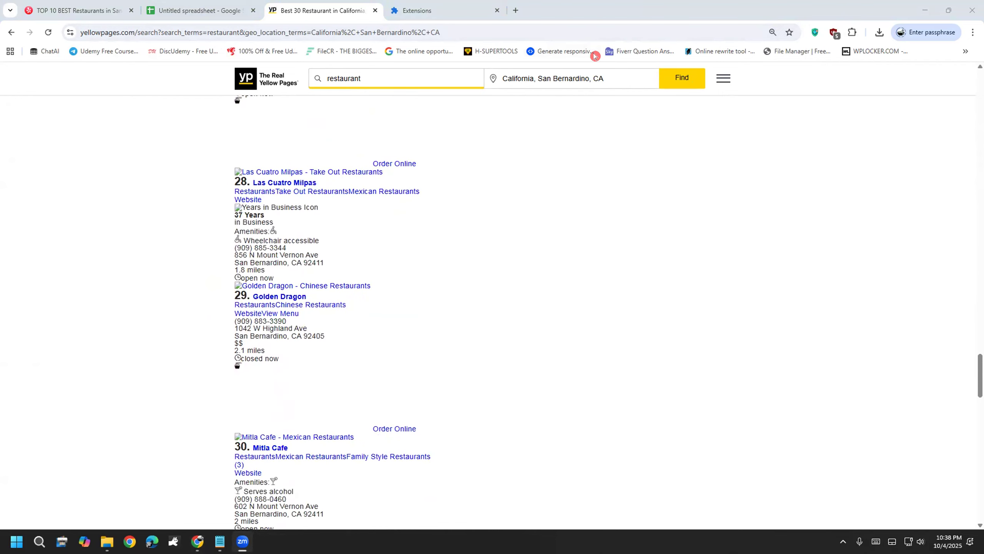
# Step: Handwrite and underline 'Yellow pages' over the listings, then return to the Untitled spreadsheet
pyautogui.moveTo(399, 248)
pyautogui.mouseDown()
pyautogui.moveTo(464, 241)
pyautogui.moveTo(395, 376)
pyautogui.mouseUp()
pyautogui.moveTo(459, 318)
pyautogui.mouseDown()
pyautogui.moveTo(548, 248)
pyautogui.moveTo(592, 177)
pyautogui.moveTo(620, 237)
pyautogui.mouseUp()
pyautogui.moveTo(636, 200)
pyautogui.mouseDown()
pyautogui.moveTo(727, 173)
pyautogui.moveTo(744, 135)
pyautogui.mouseUp()
pyautogui.moveTo(808, 112)
pyautogui.mouseDown()
pyautogui.moveTo(818, 144)
pyautogui.moveTo(824, 129)
pyautogui.mouseUp()
pyautogui.moveTo(878, 79)
pyautogui.mouseDown()
pyautogui.moveTo(883, 88)
pyautogui.moveTo(915, 69)
pyautogui.moveTo(940, 25)
pyautogui.mouseUp()
pyautogui.moveTo(428, 400); pyautogui.dragTo(975, 61)
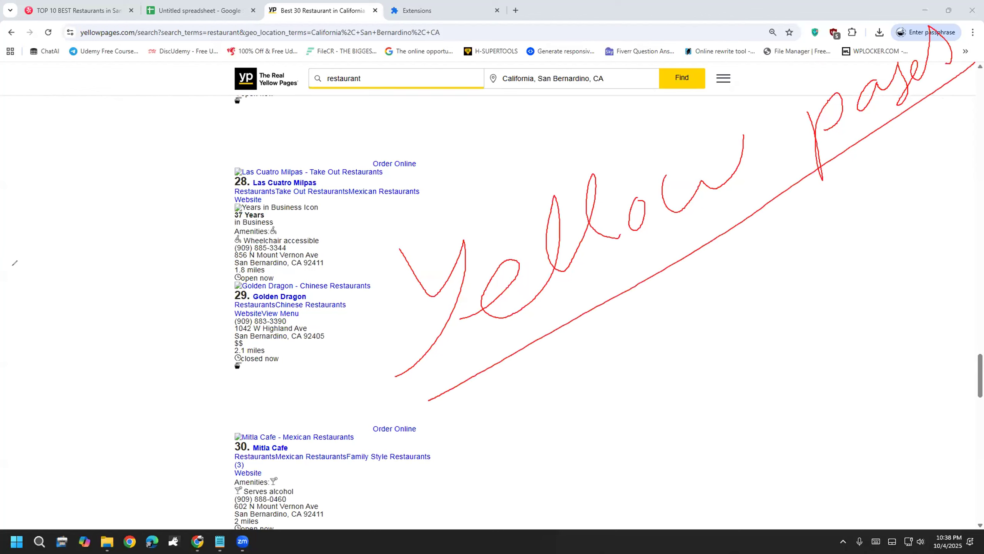
pyautogui.click(197, 8)
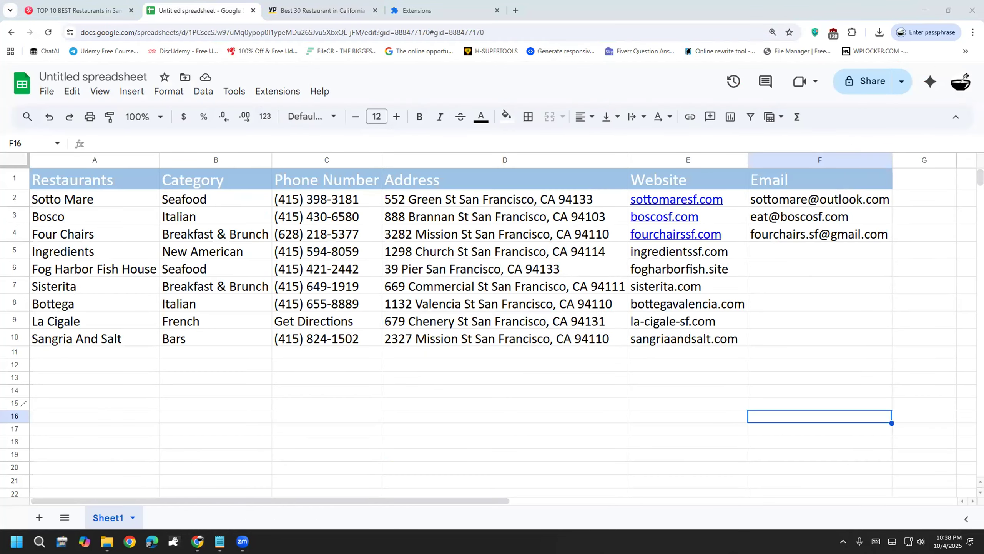
# Step: Enter the header 'Source Page' in G1 and auto-fit column G to its width
pyautogui.click(909, 179)
pyautogui.write('So')
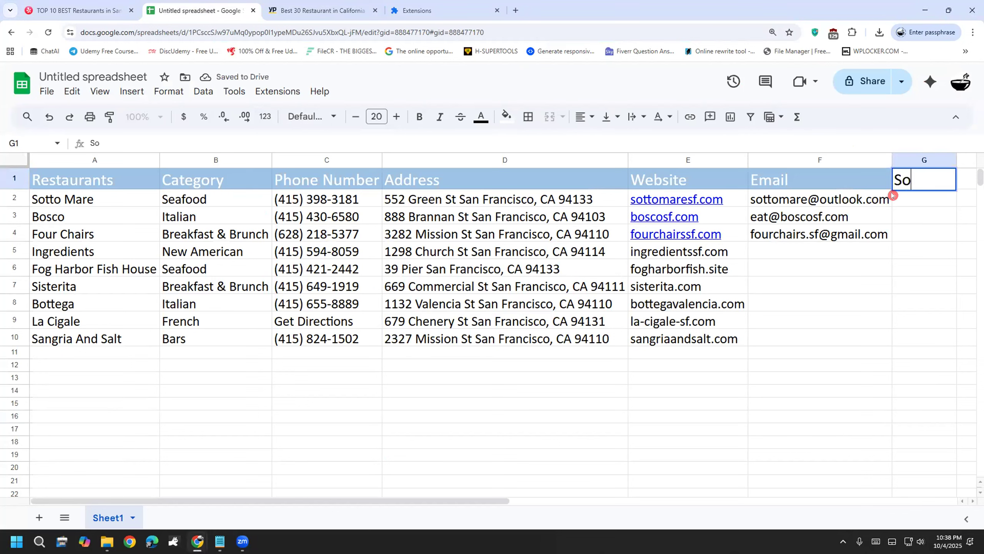
pyautogui.write('urce Page')
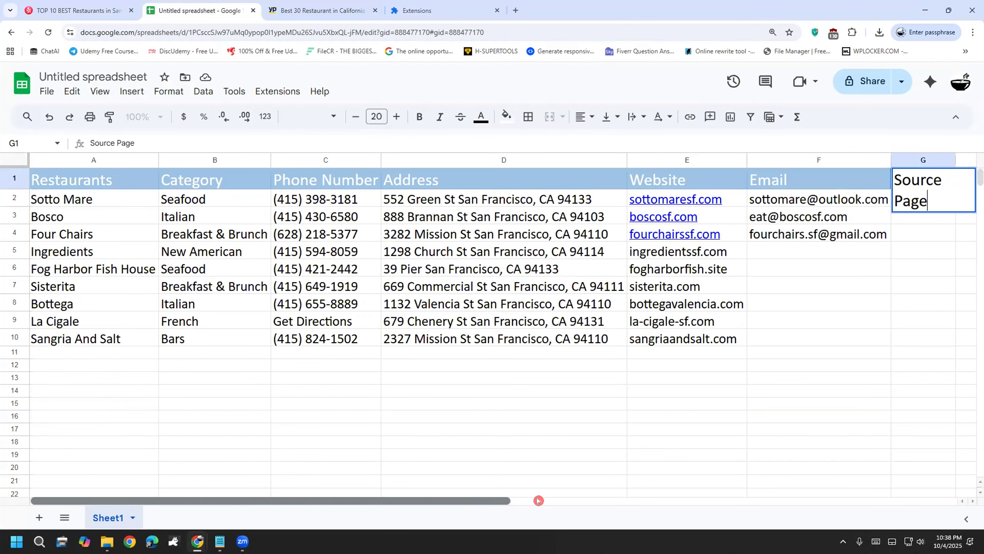
pyautogui.moveTo(500, 501); pyautogui.dragTo(595, 501)
pyautogui.click(761, 427)
pyautogui.doubleClick(769, 160)
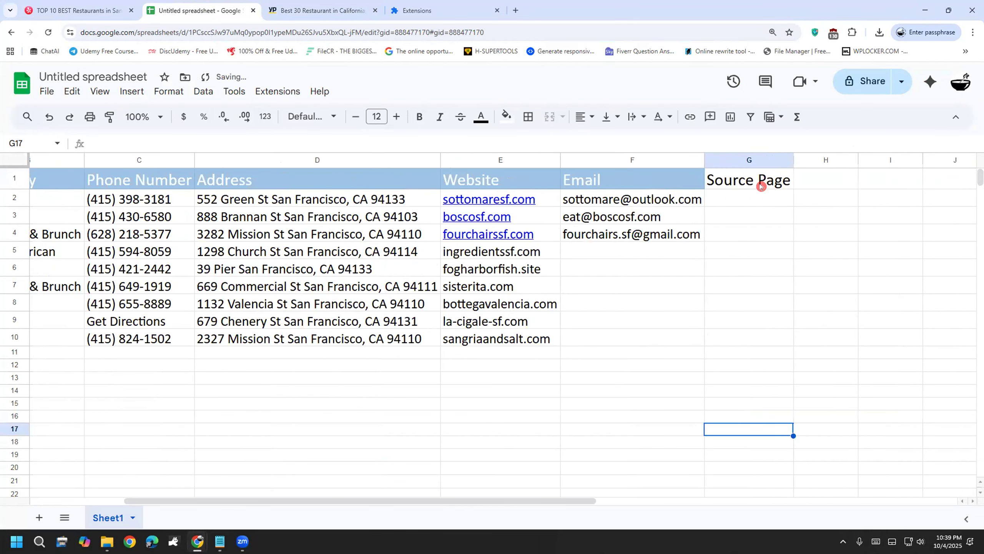
# Step: Increase the font size of the Source Page column cells G1:G10
pyautogui.click(758, 201)
pyautogui.doubleClick(754, 197)
pyautogui.write('Yel')
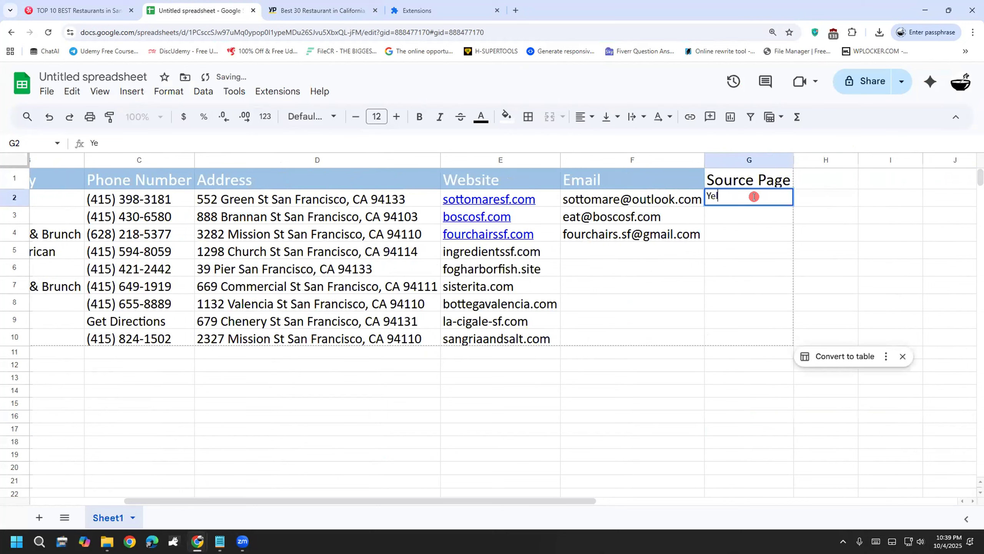
pyautogui.click(742, 217)
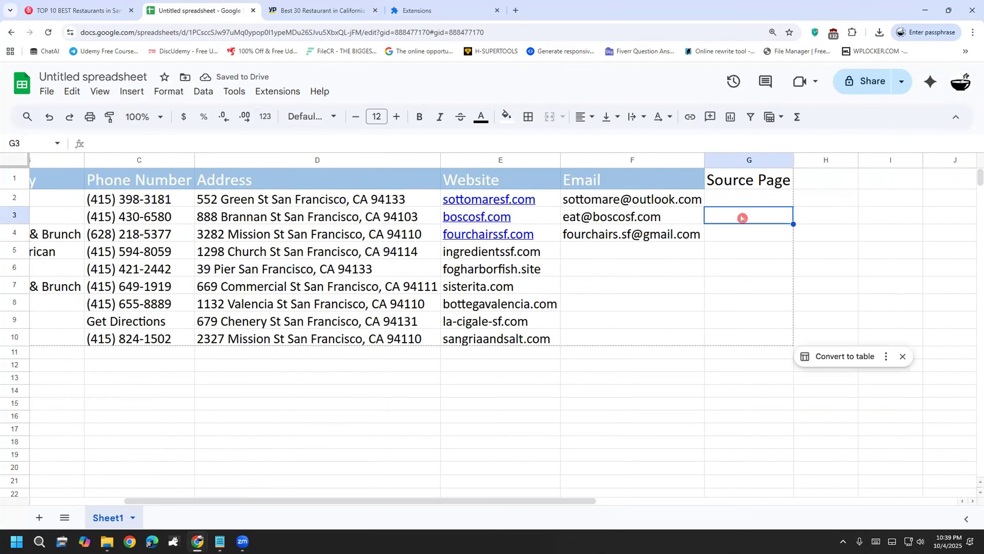
pyautogui.moveTo(735, 182); pyautogui.dragTo(727, 341)
pyautogui.click(396, 117)
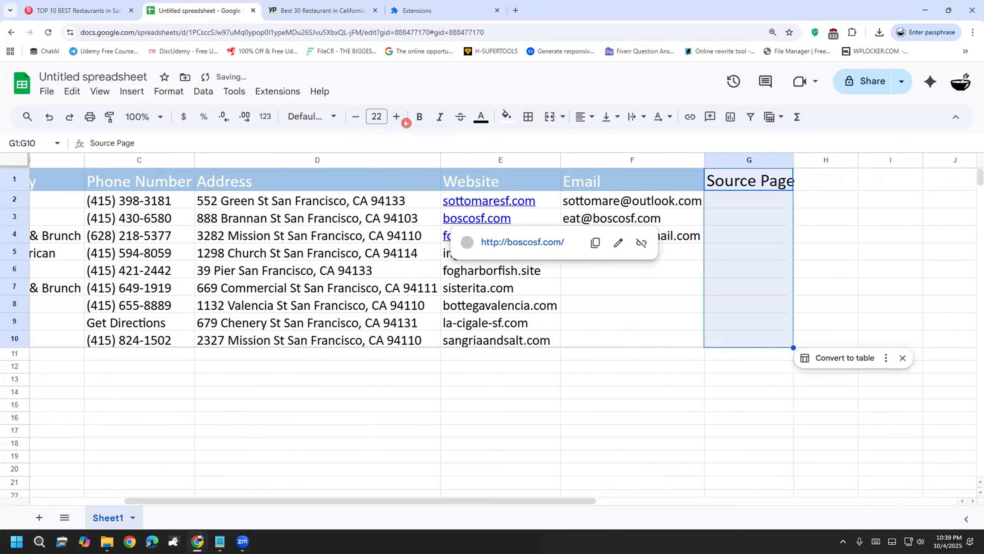
pyautogui.click(823, 368)
# Step: Enter 'Yelp' in G2 and 'Yellow Pages' in H2 as the lead sources
pyautogui.click(734, 204)
pyautogui.doubleClick(730, 199)
pyautogui.write('Yelp')
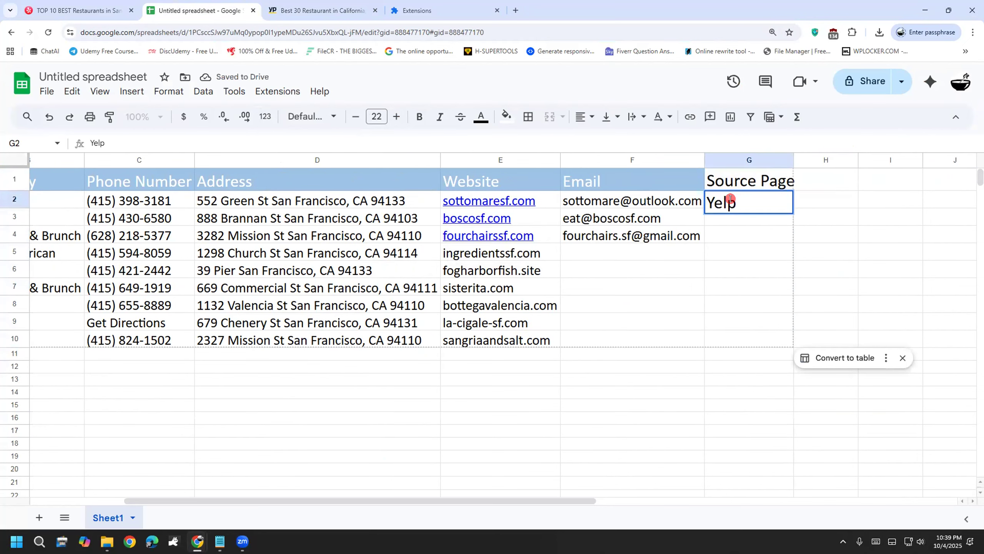
pyautogui.click(764, 279)
pyautogui.doubleClick(819, 210)
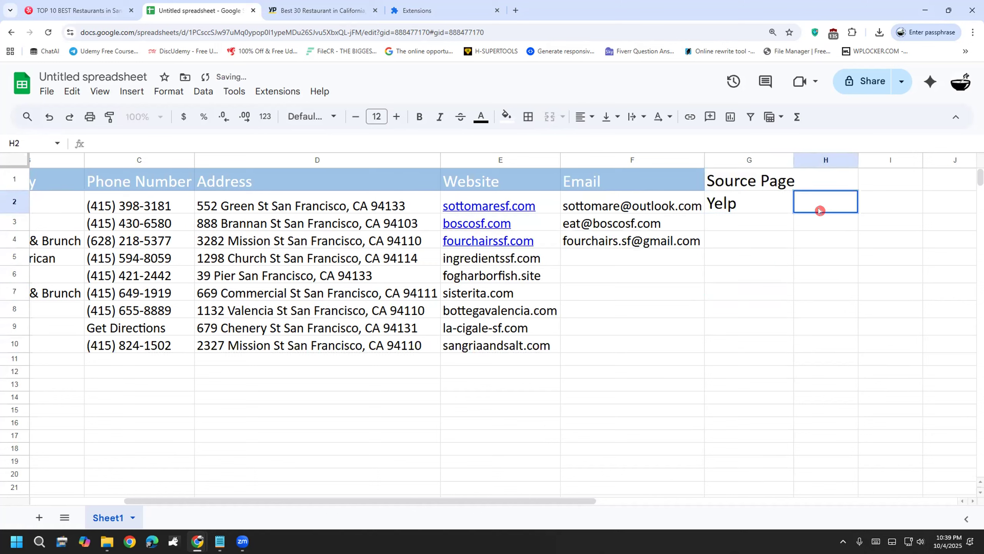
pyautogui.write('Yekl')
pyautogui.write('llow Pages')
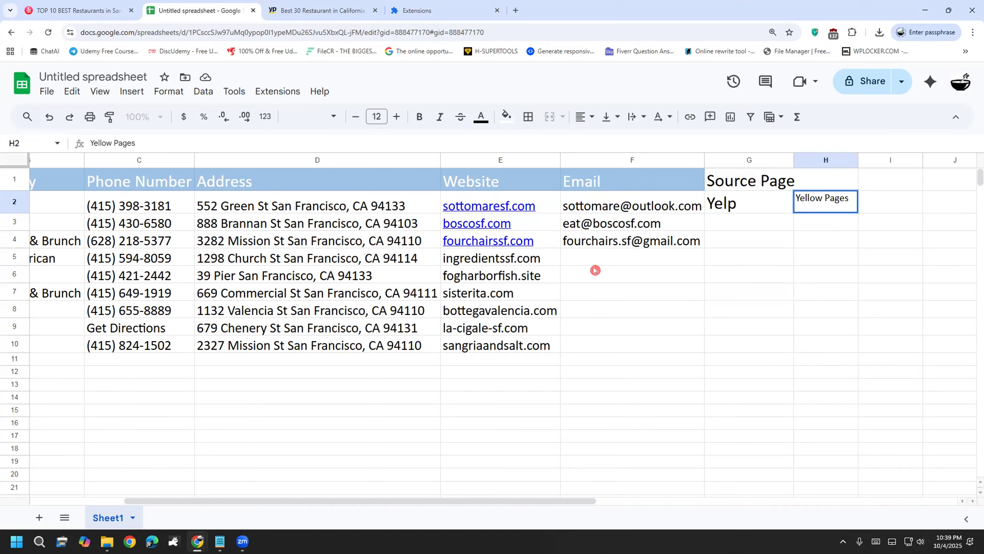
pyautogui.click(620, 369)
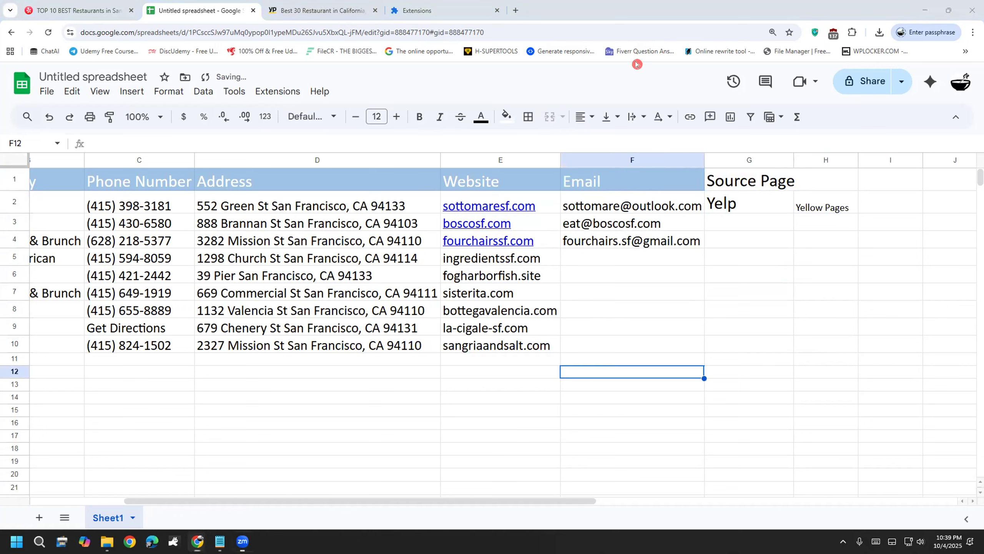
pyautogui.moveTo(487, 425); pyautogui.dragTo(505, 465)
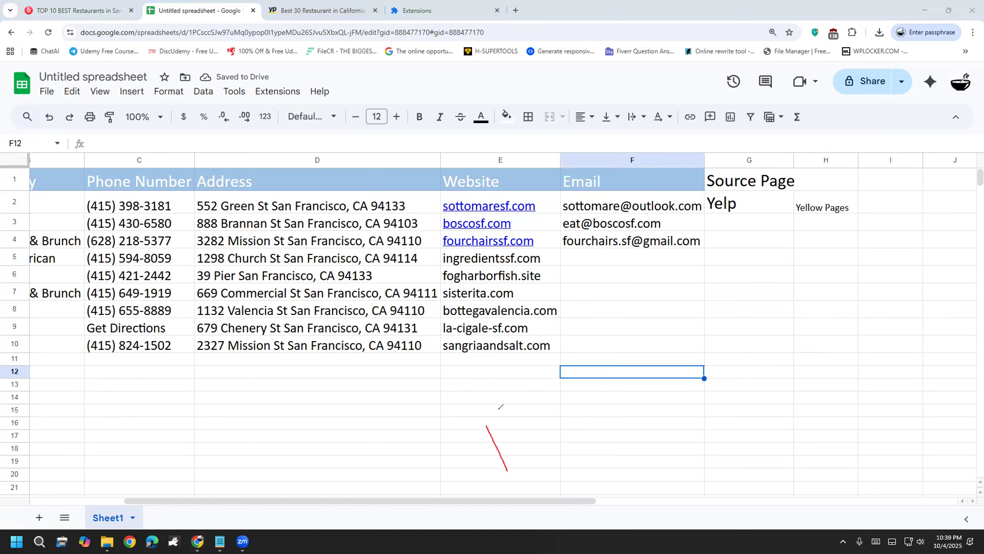
pyautogui.moveTo(508, 418); pyautogui.dragTo(514, 458)
pyautogui.moveTo(528, 424)
pyautogui.mouseDown()
pyautogui.moveTo(555, 418)
pyautogui.moveTo(575, 440)
pyautogui.moveTo(618, 433)
pyautogui.mouseUp()
pyautogui.moveTo(622, 396); pyautogui.dragTo(684, 406)
pyautogui.moveTo(663, 366); pyautogui.dragTo(734, 390)
pyautogui.moveTo(708, 354); pyautogui.dragTo(733, 388)
pyautogui.moveTo(509, 485)
pyautogui.mouseDown()
pyautogui.moveTo(627, 313)
pyautogui.moveTo(451, 440)
pyautogui.moveTo(570, 474)
pyautogui.mouseUp()
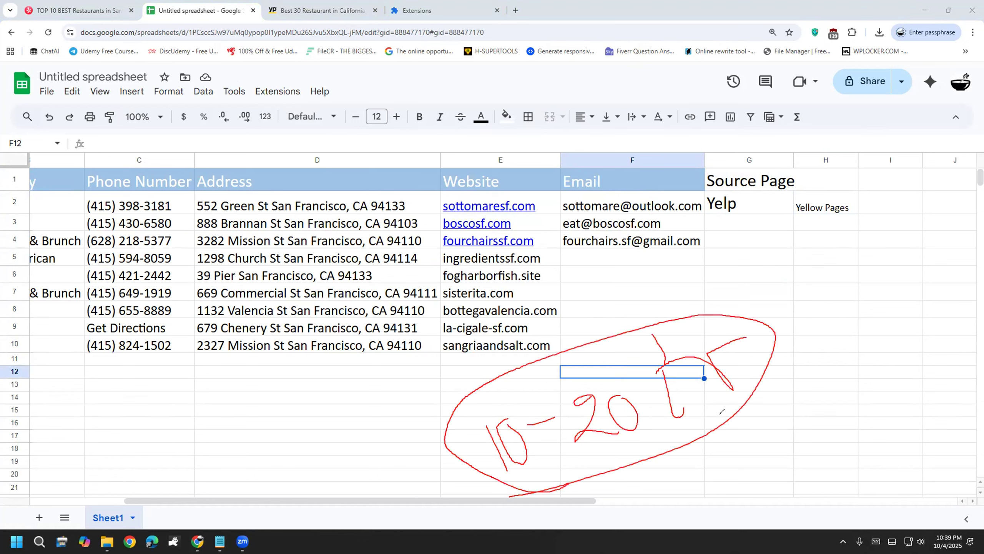
pyautogui.moveTo(769, 399)
pyautogui.mouseDown()
pyautogui.moveTo(786, 393)
pyautogui.moveTo(804, 352)
pyautogui.moveTo(886, 353)
pyautogui.moveTo(954, 330)
pyautogui.mouseUp()
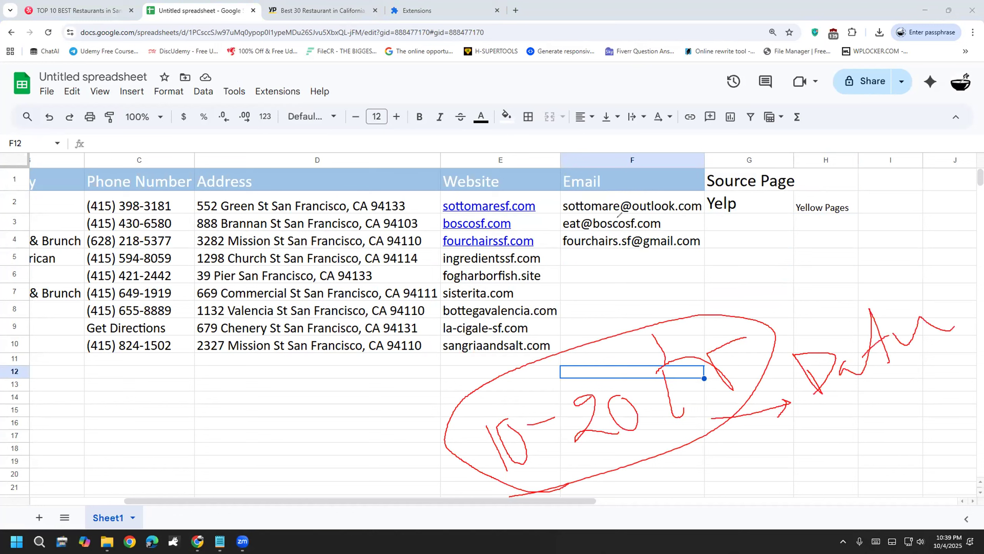
pyautogui.moveTo(619, 150)
pyautogui.mouseDown()
pyautogui.moveTo(667, 282)
pyautogui.moveTo(583, 140)
pyautogui.mouseUp()
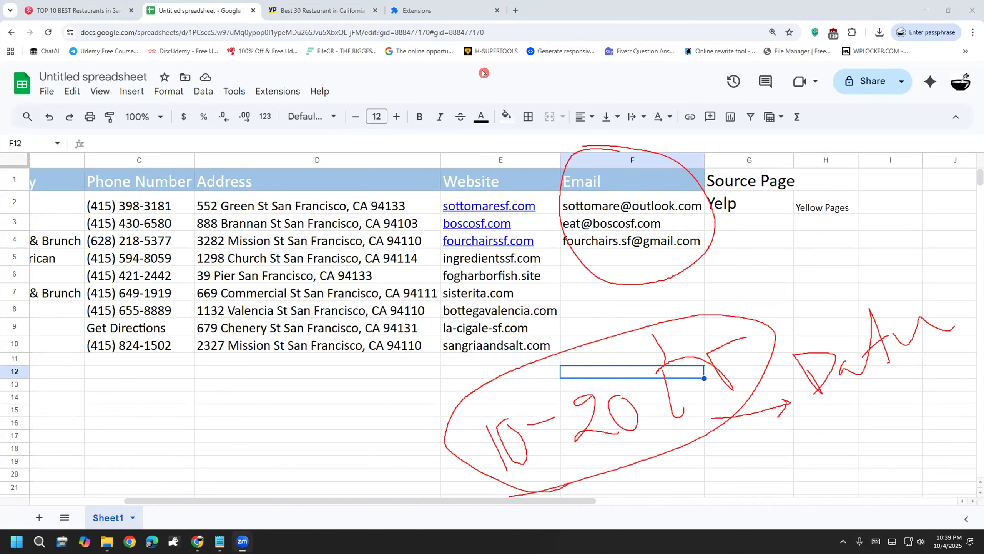
pyautogui.press('e')
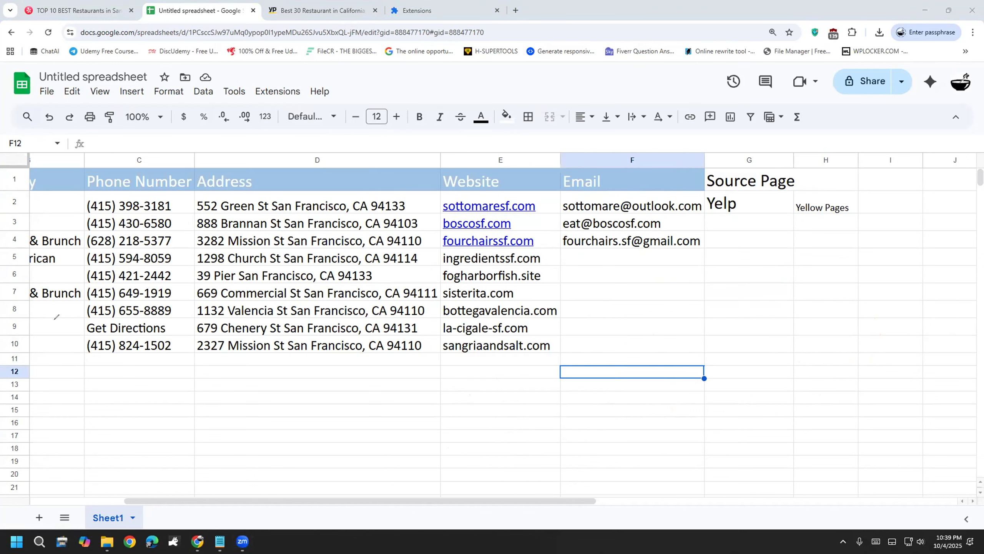